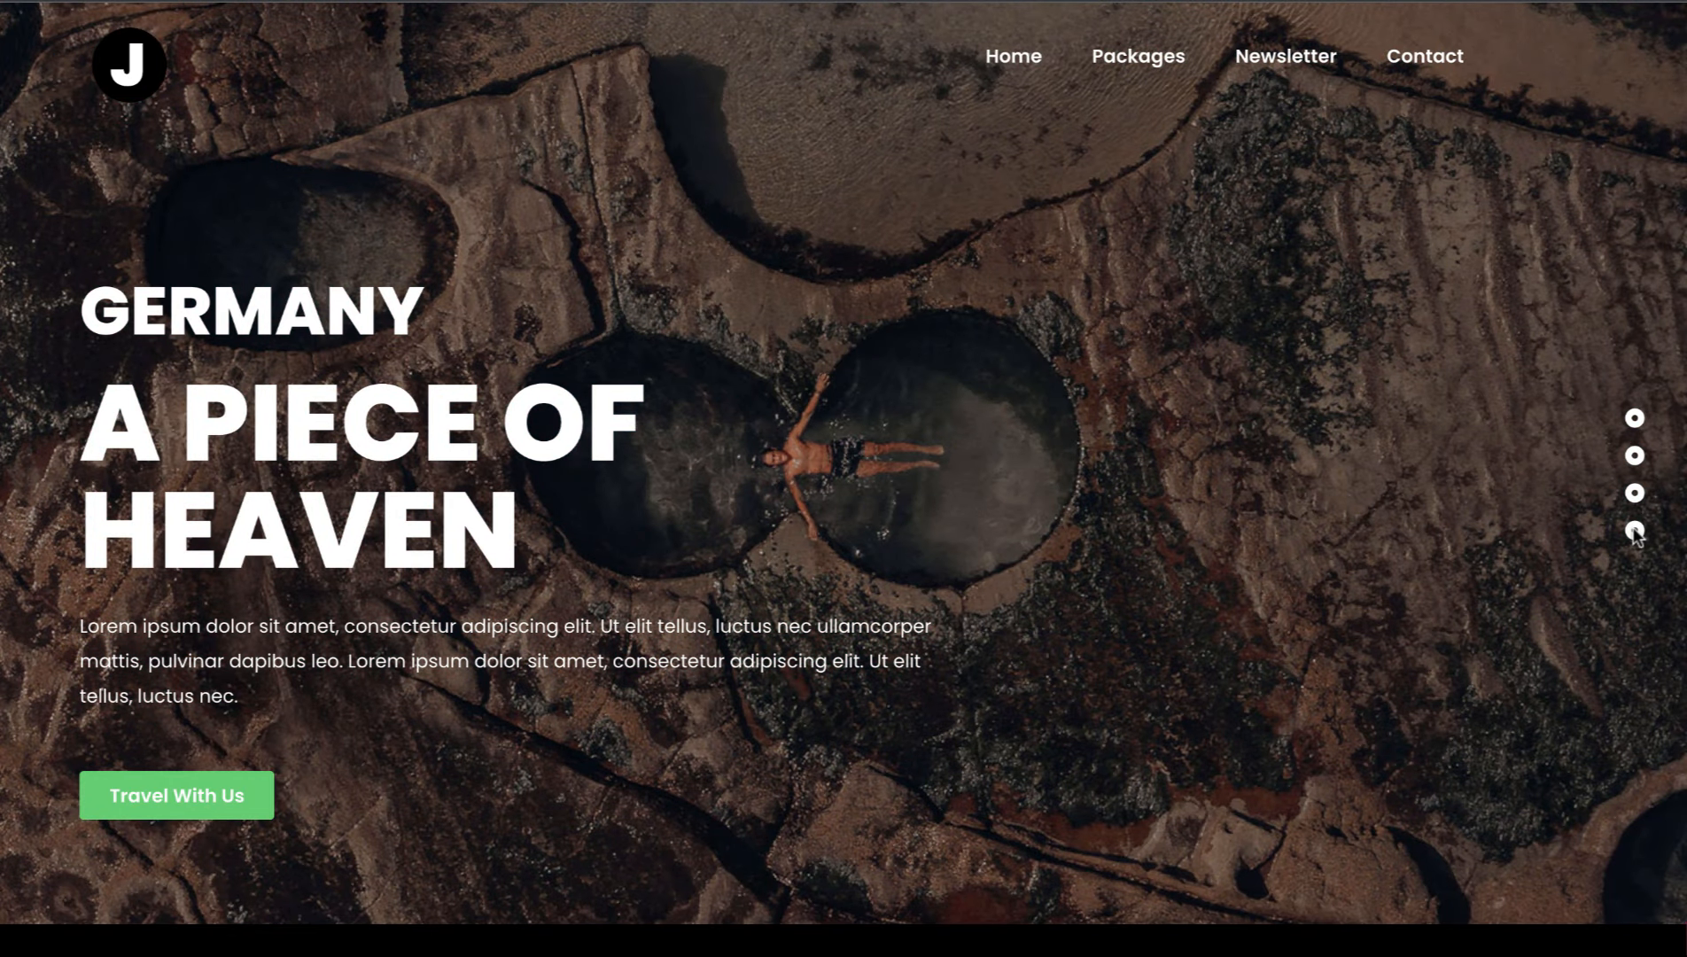
- Switch between the four destination slides of the finished travel page to examine how each background and heading changes
click(1633, 530)
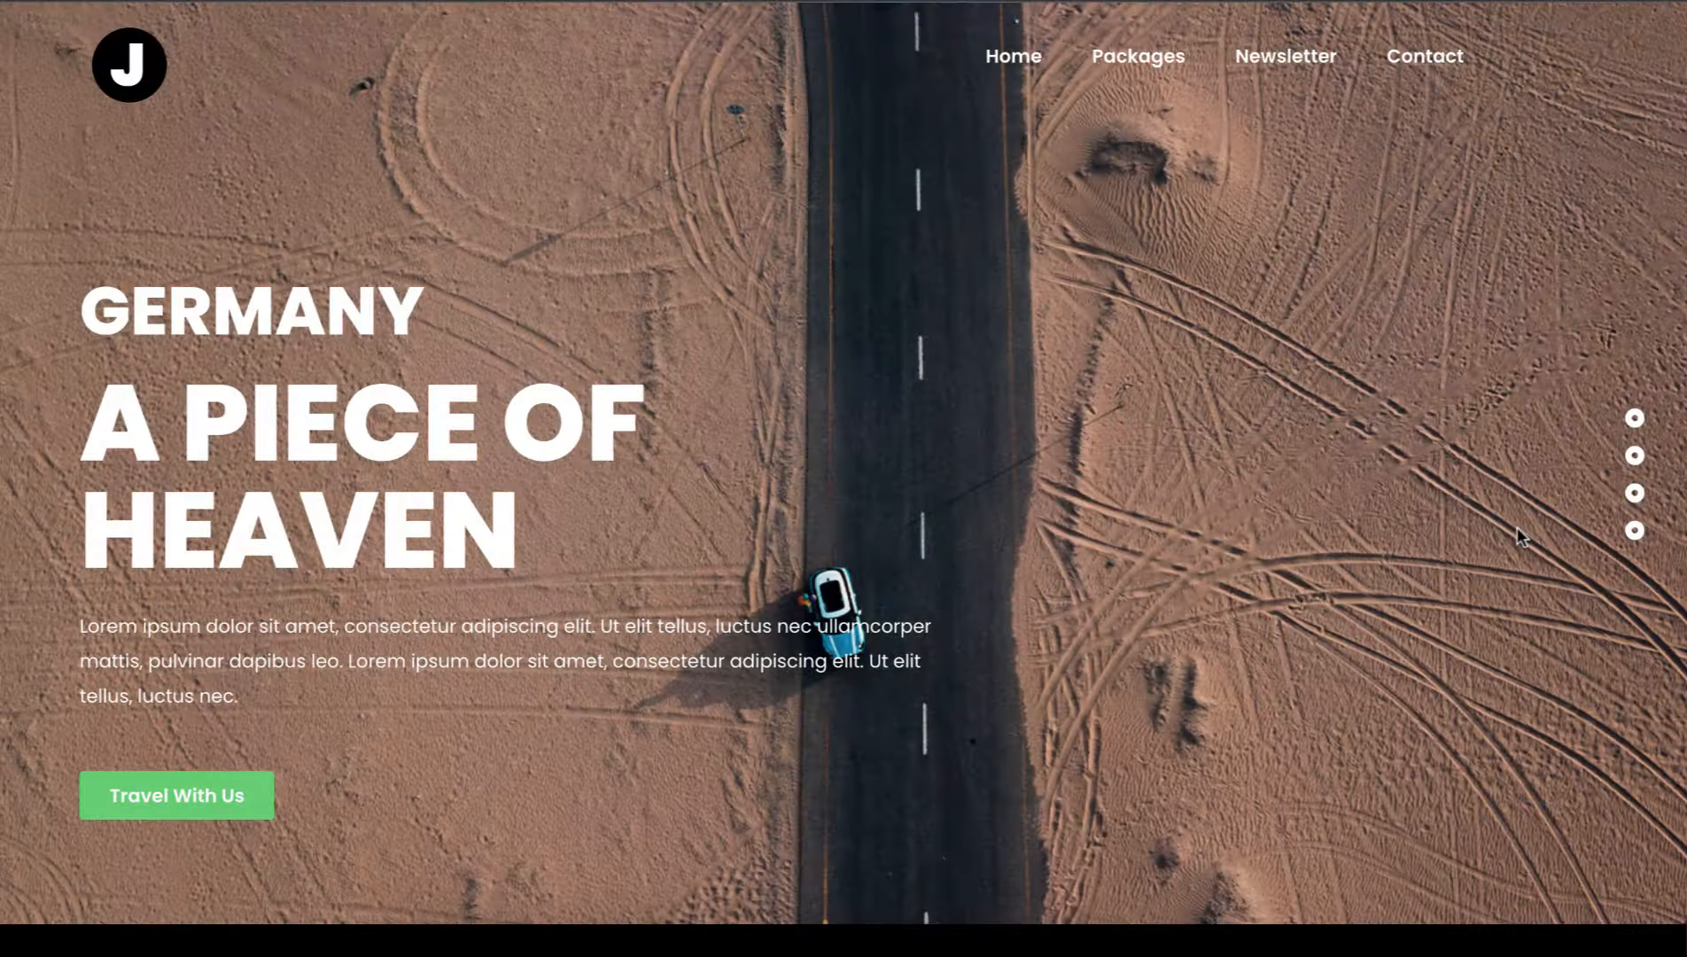
click(1635, 418)
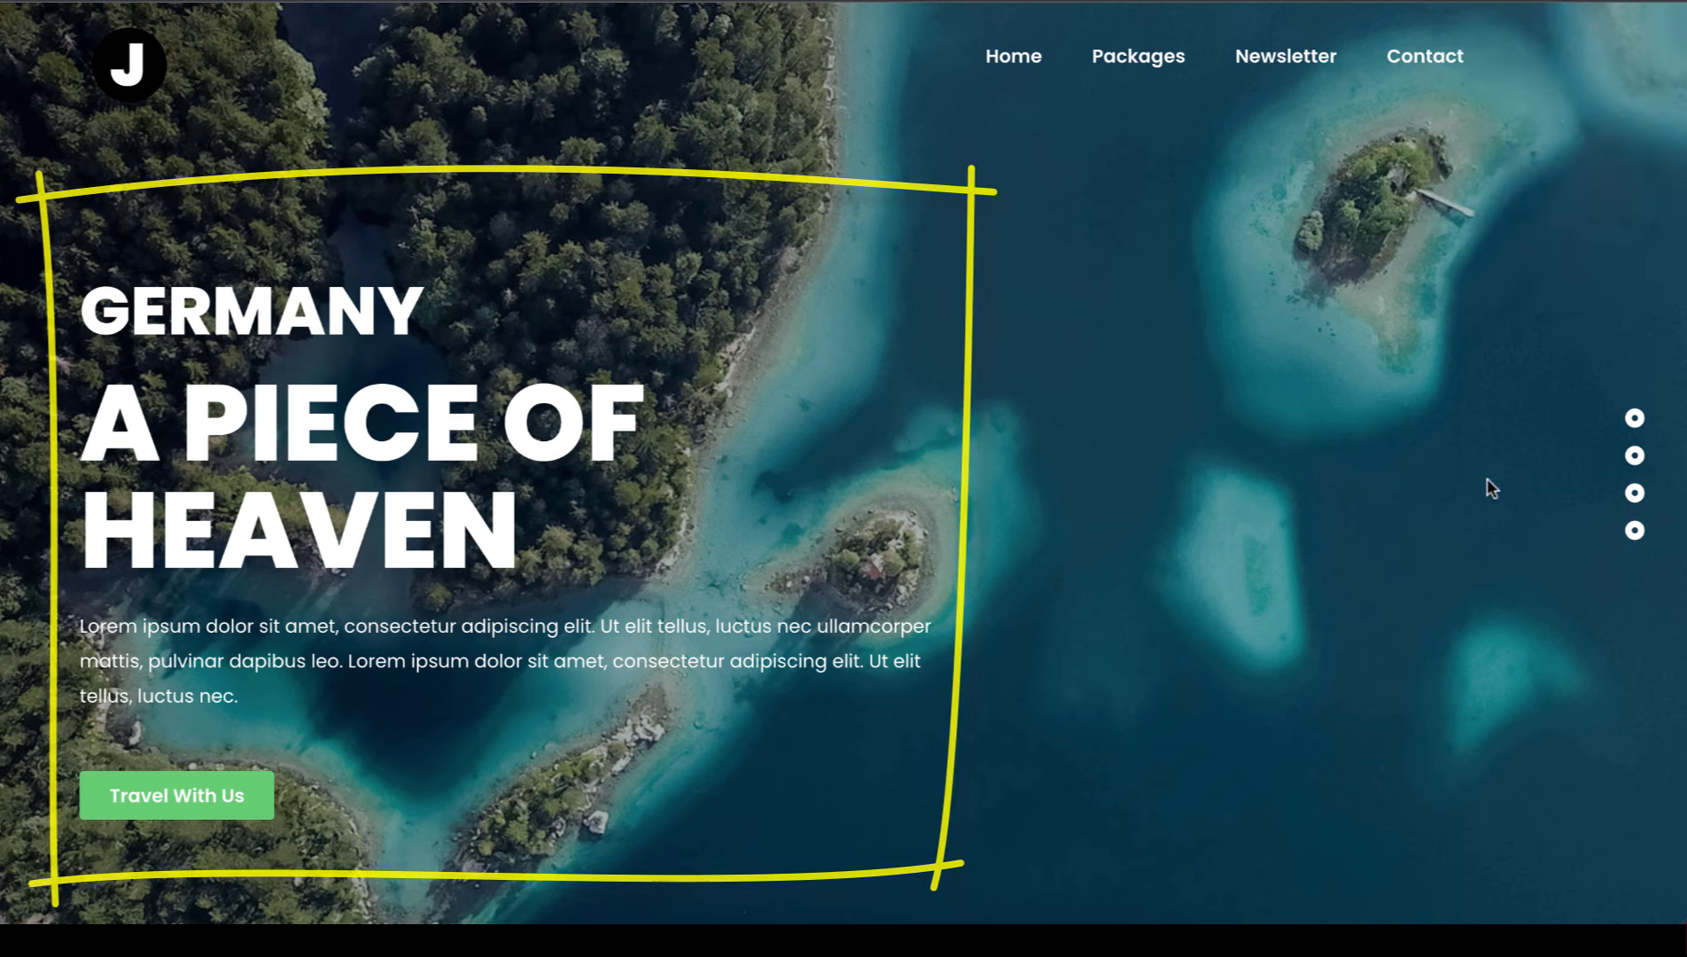
click(1634, 455)
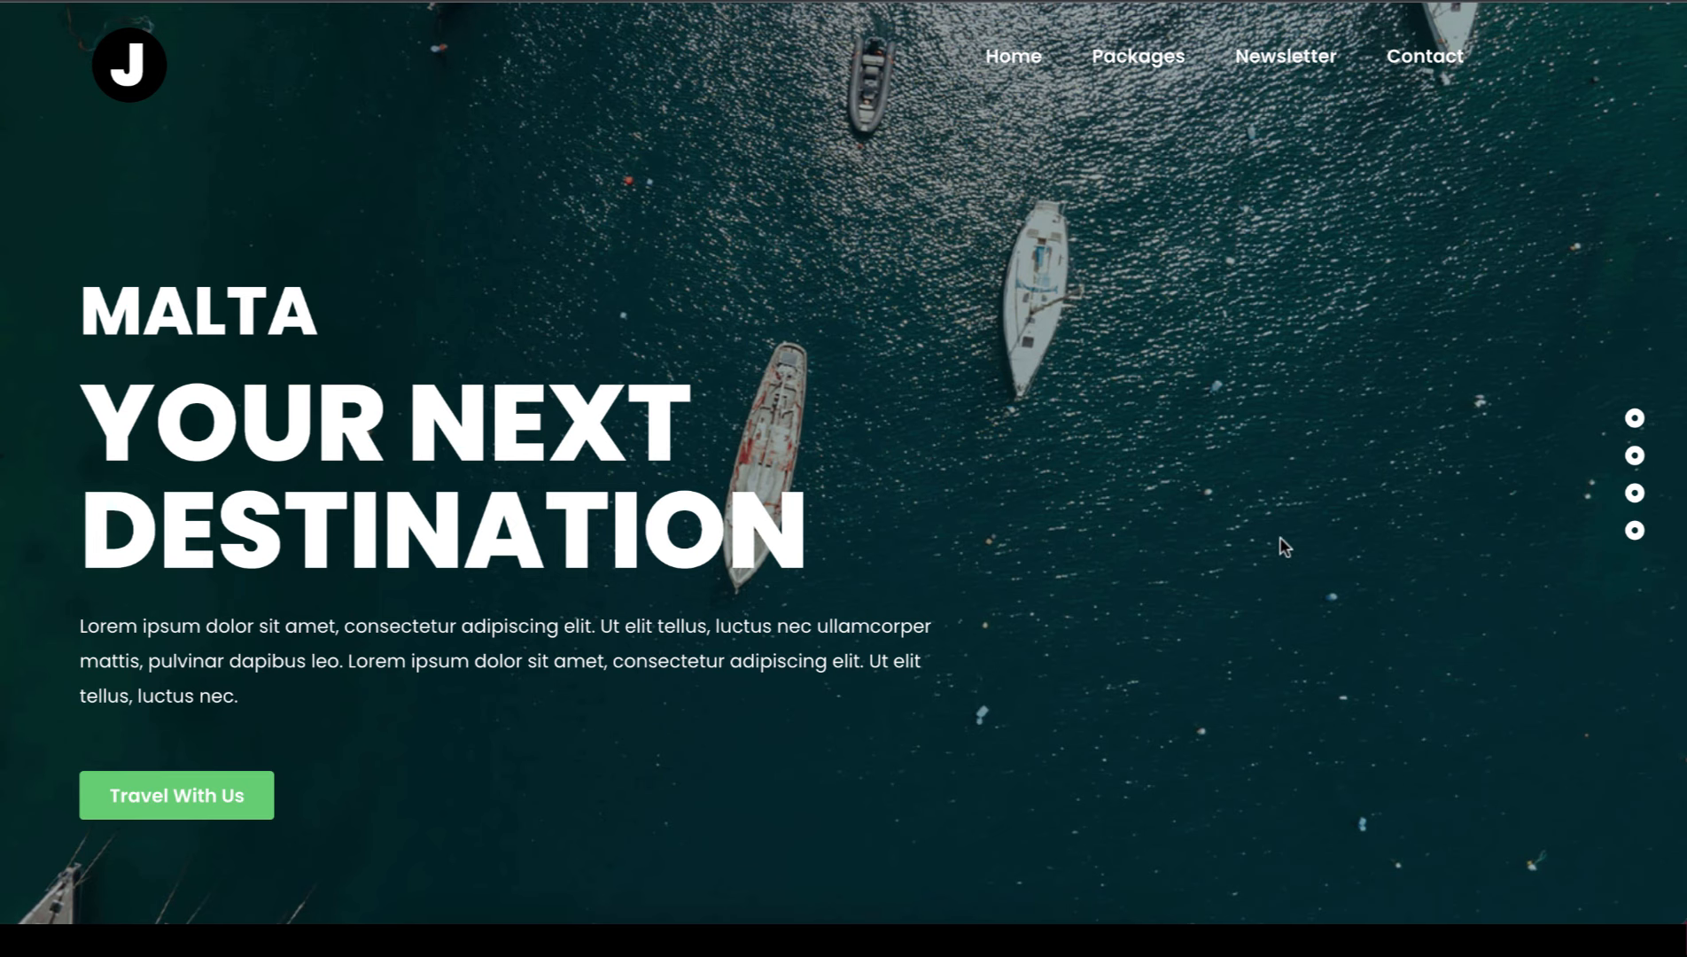
click(1630, 498)
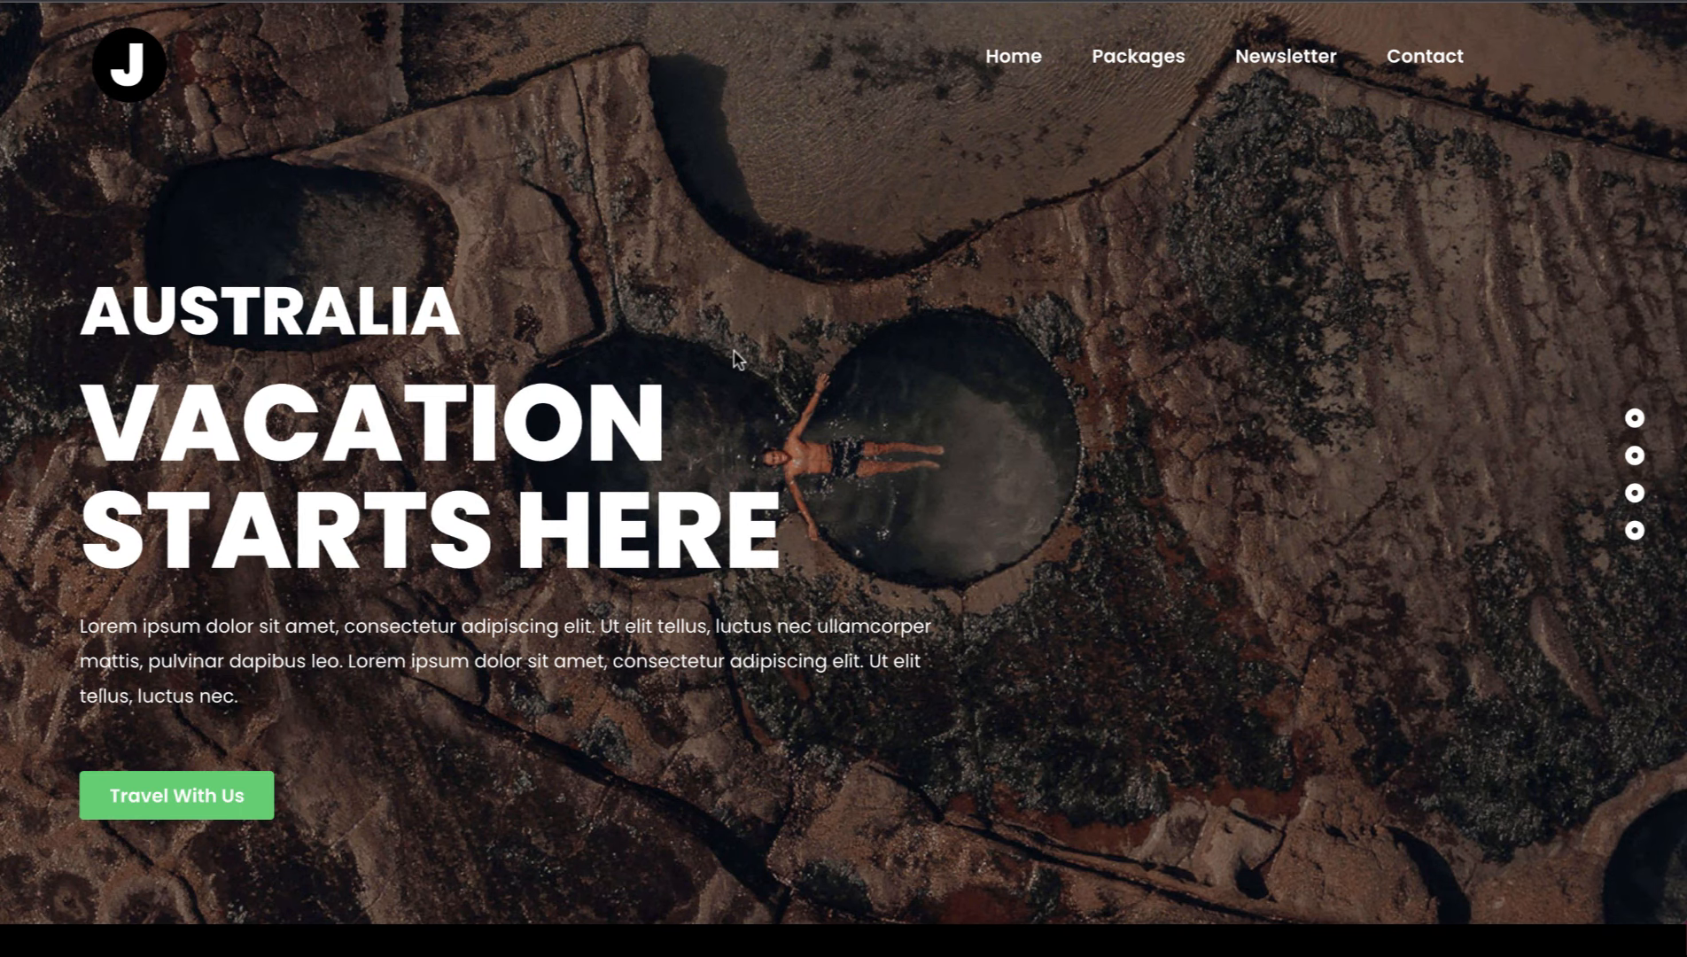
click(1632, 531)
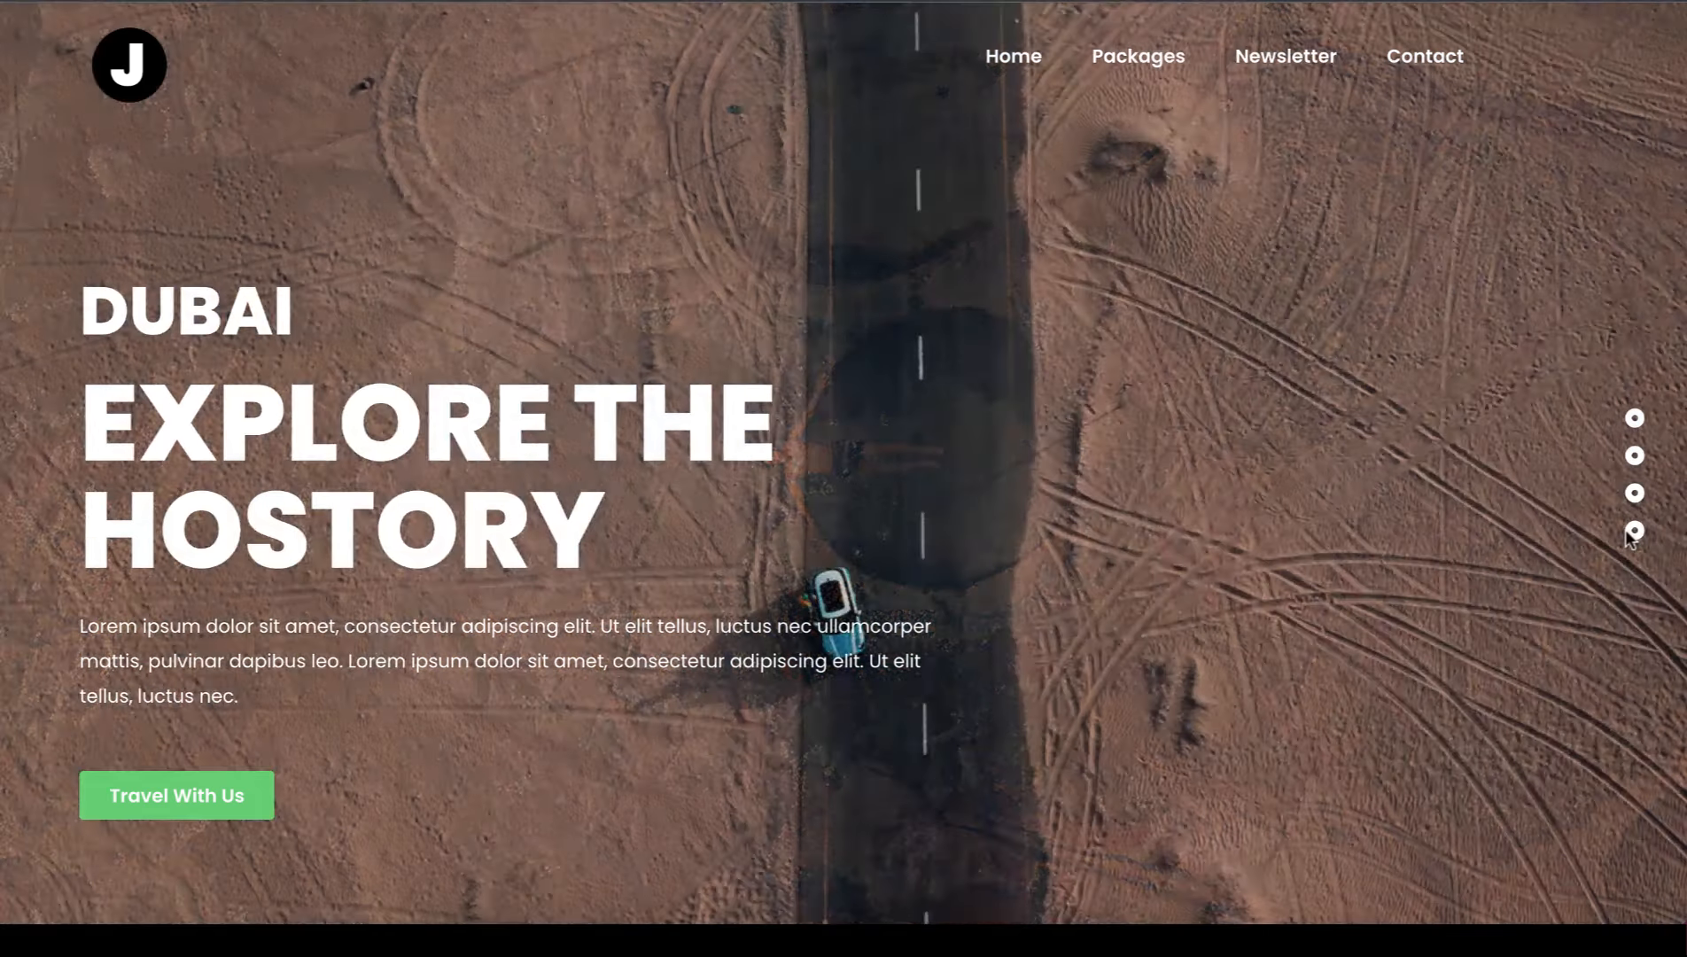
click(1632, 494)
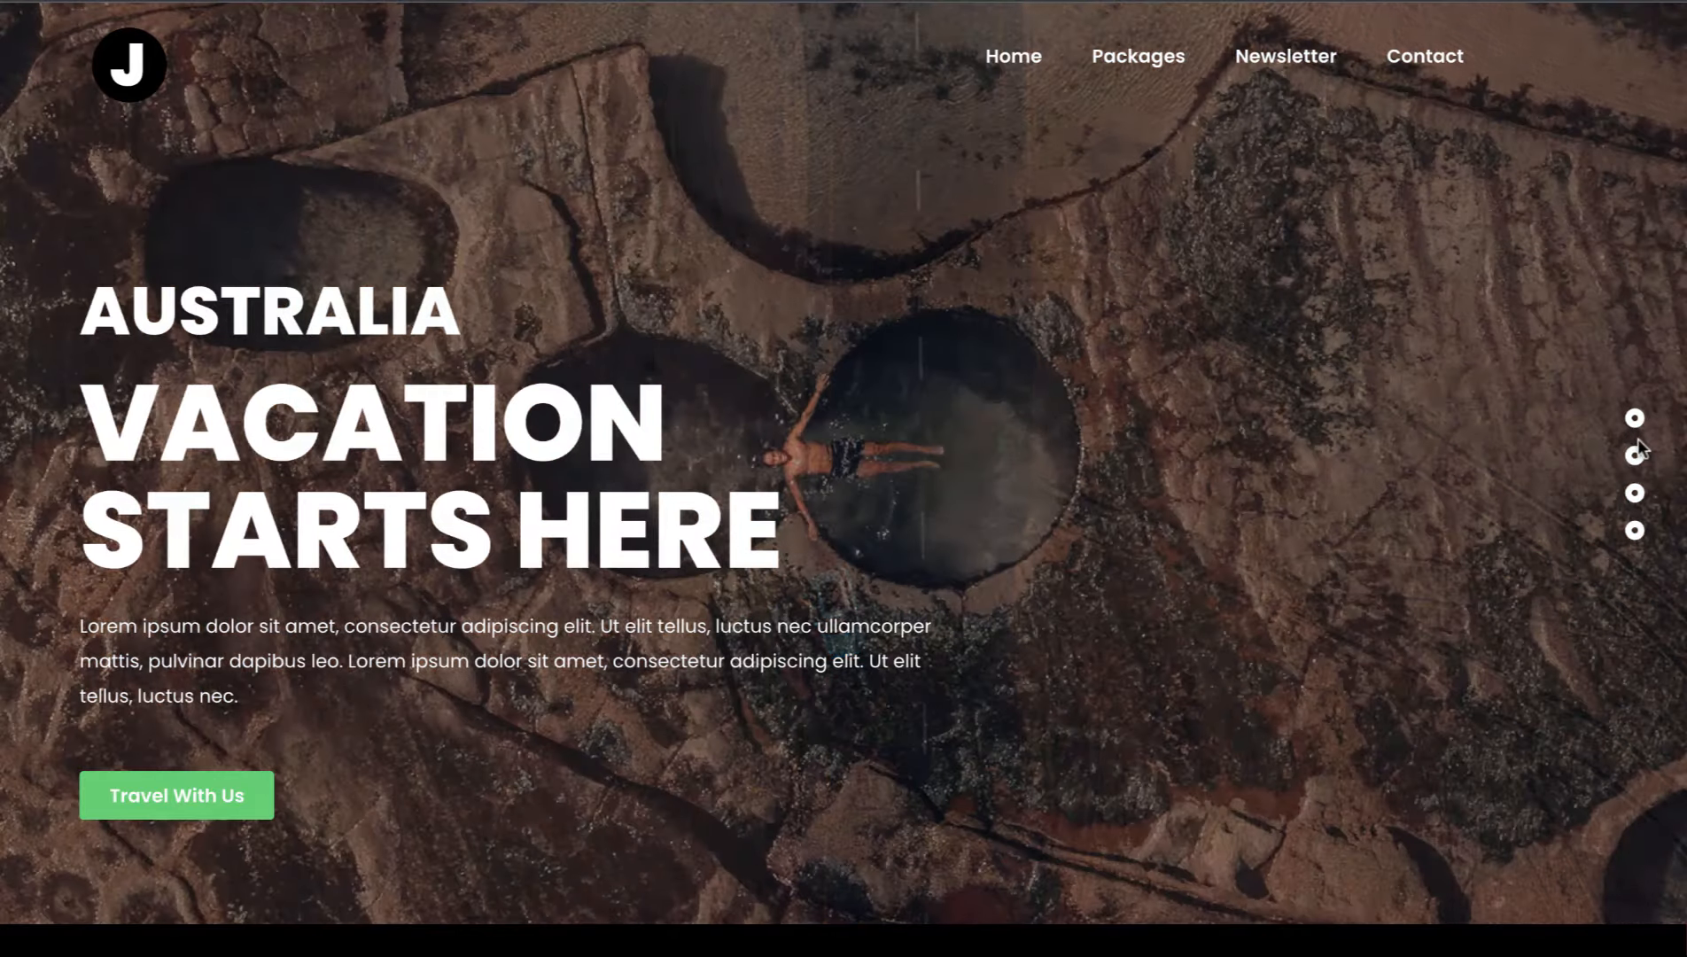
click(1634, 451)
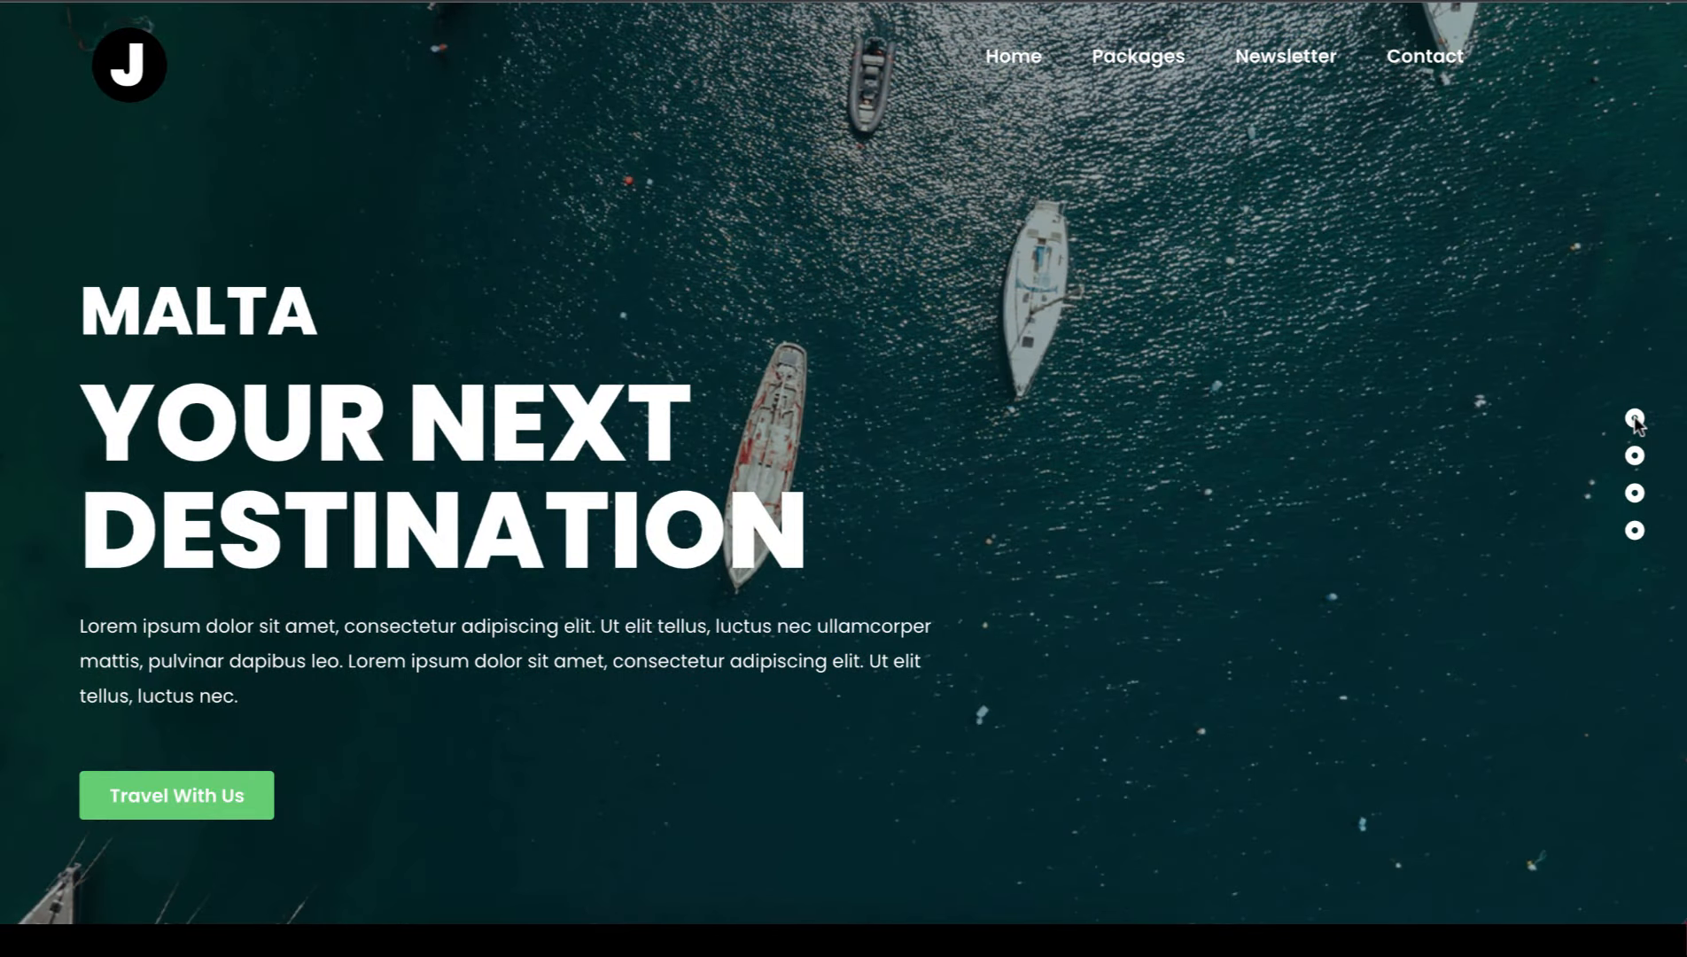
click(1634, 420)
click(1634, 456)
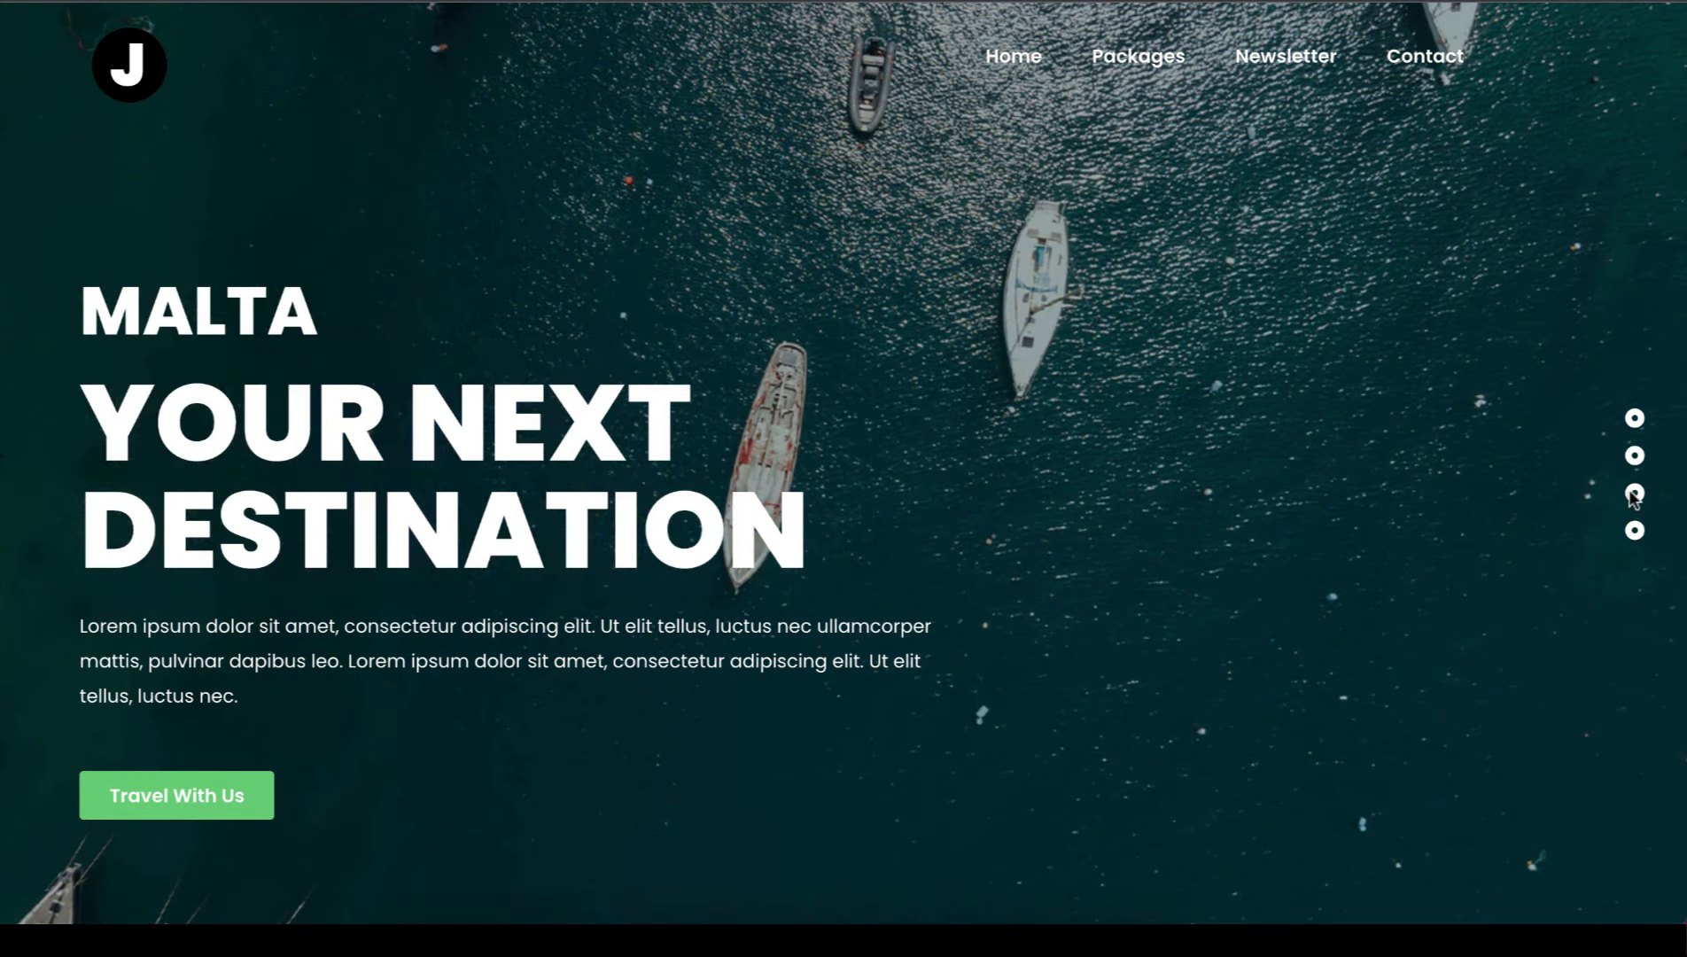
click(1634, 492)
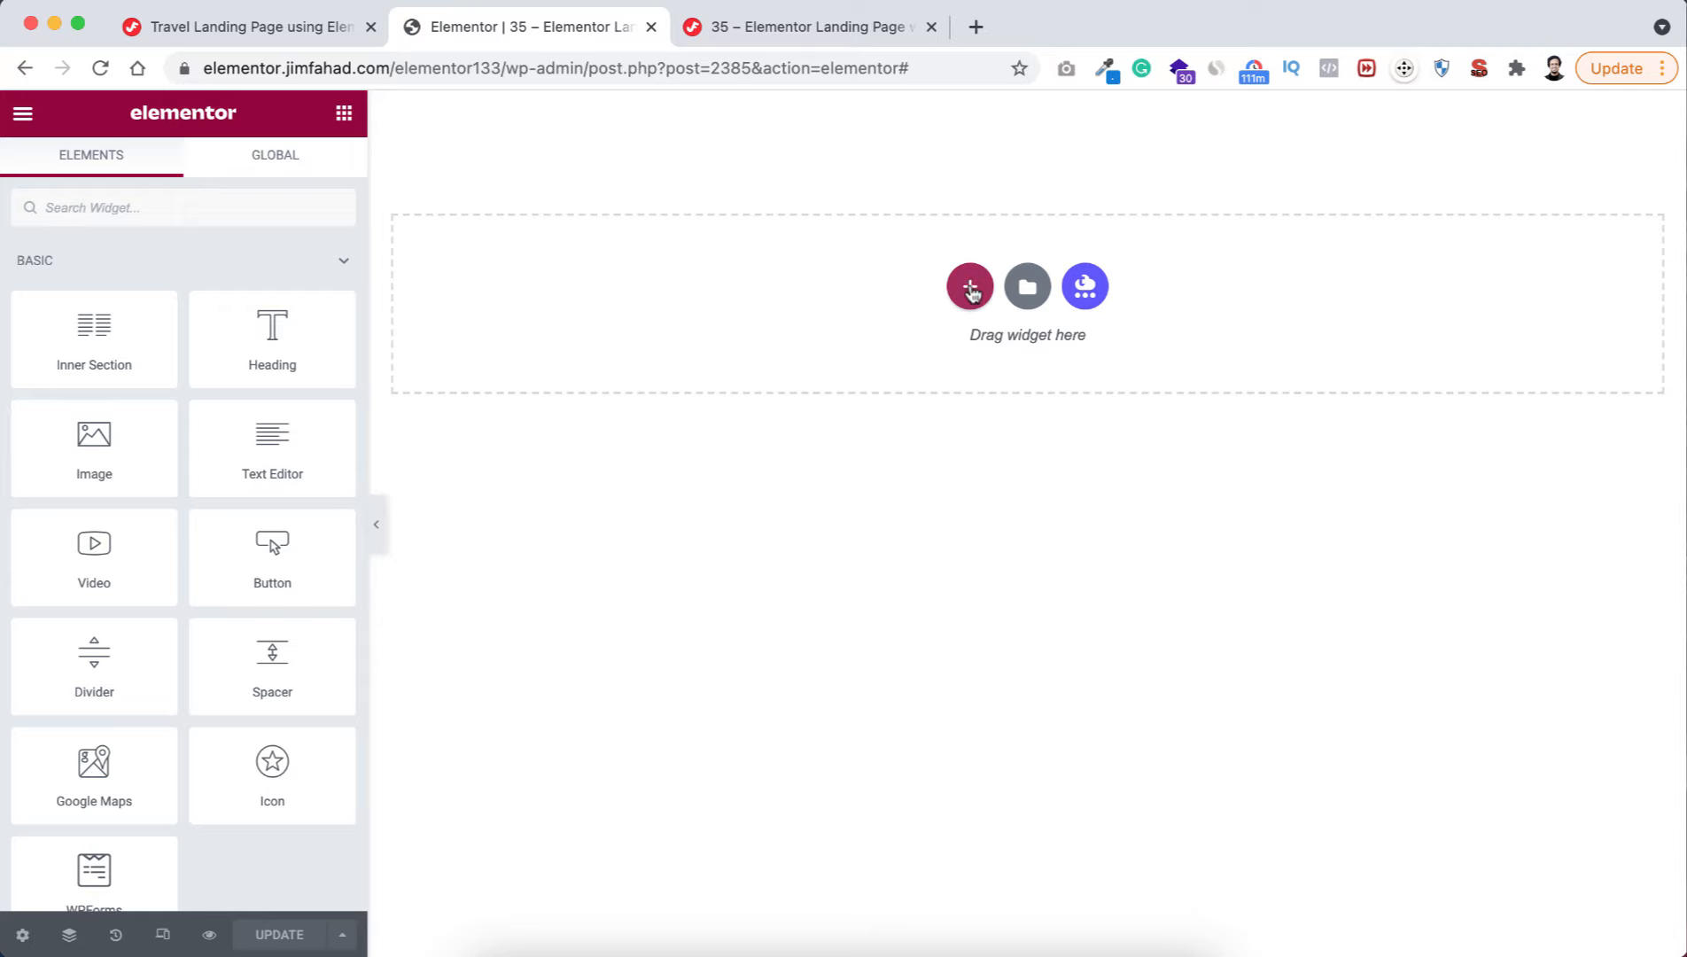
- Add a single-column section to the empty page and set its content width to Full Width
click(969, 288)
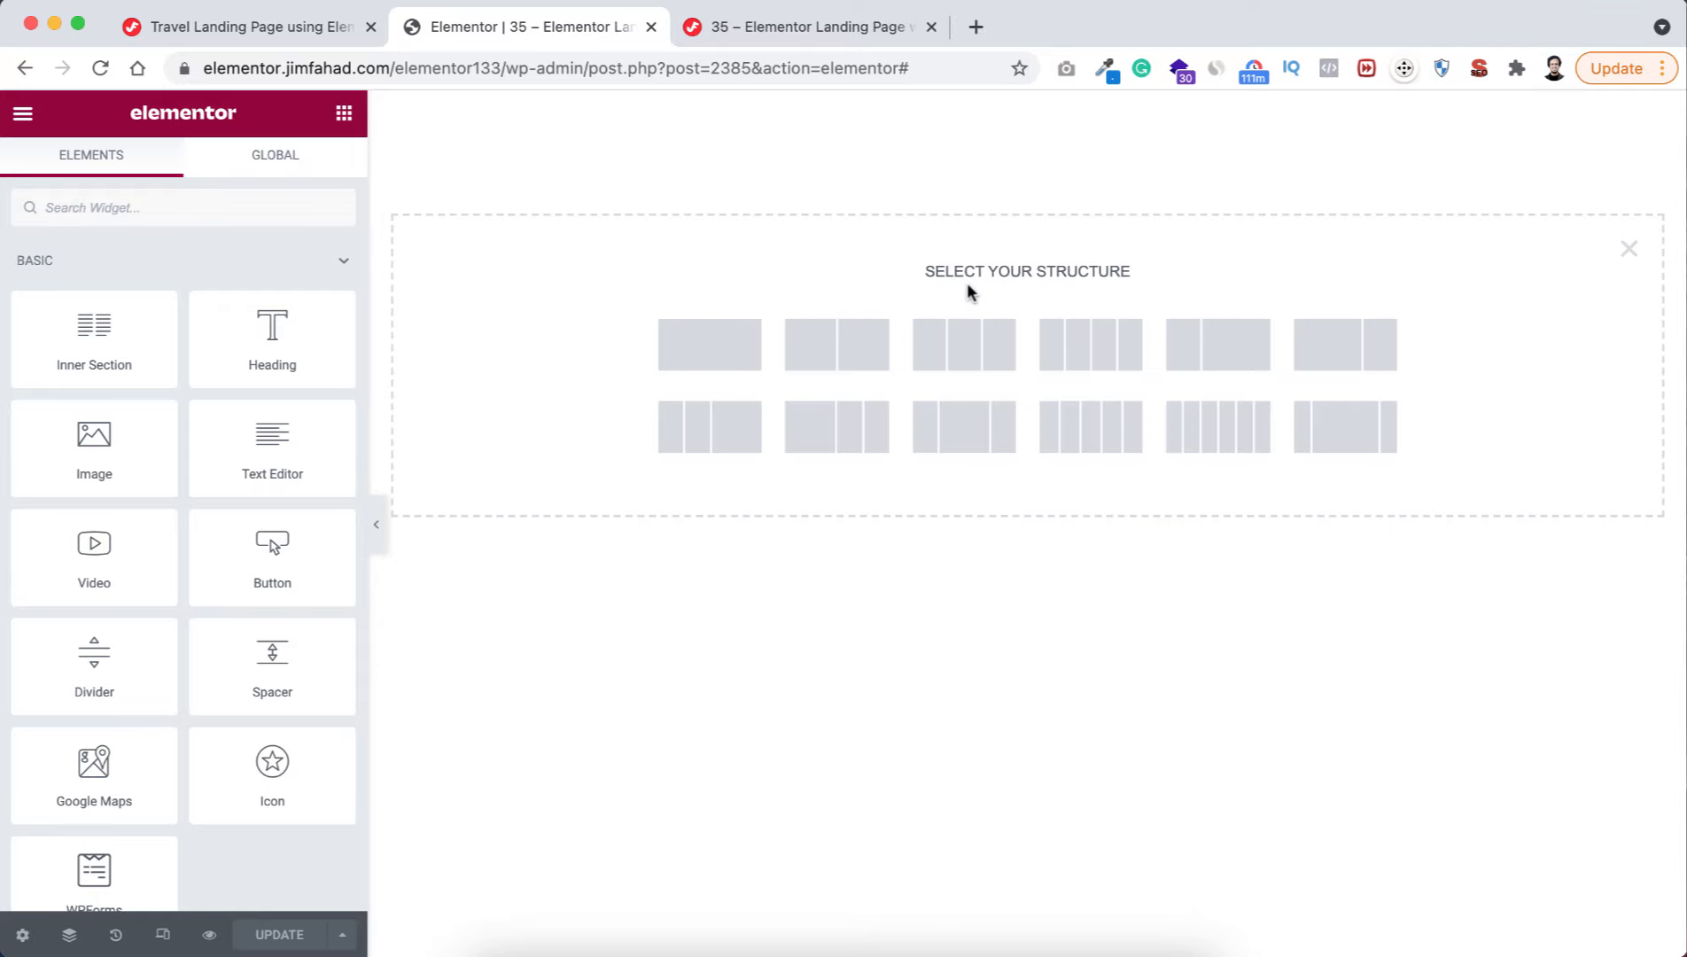
click(729, 355)
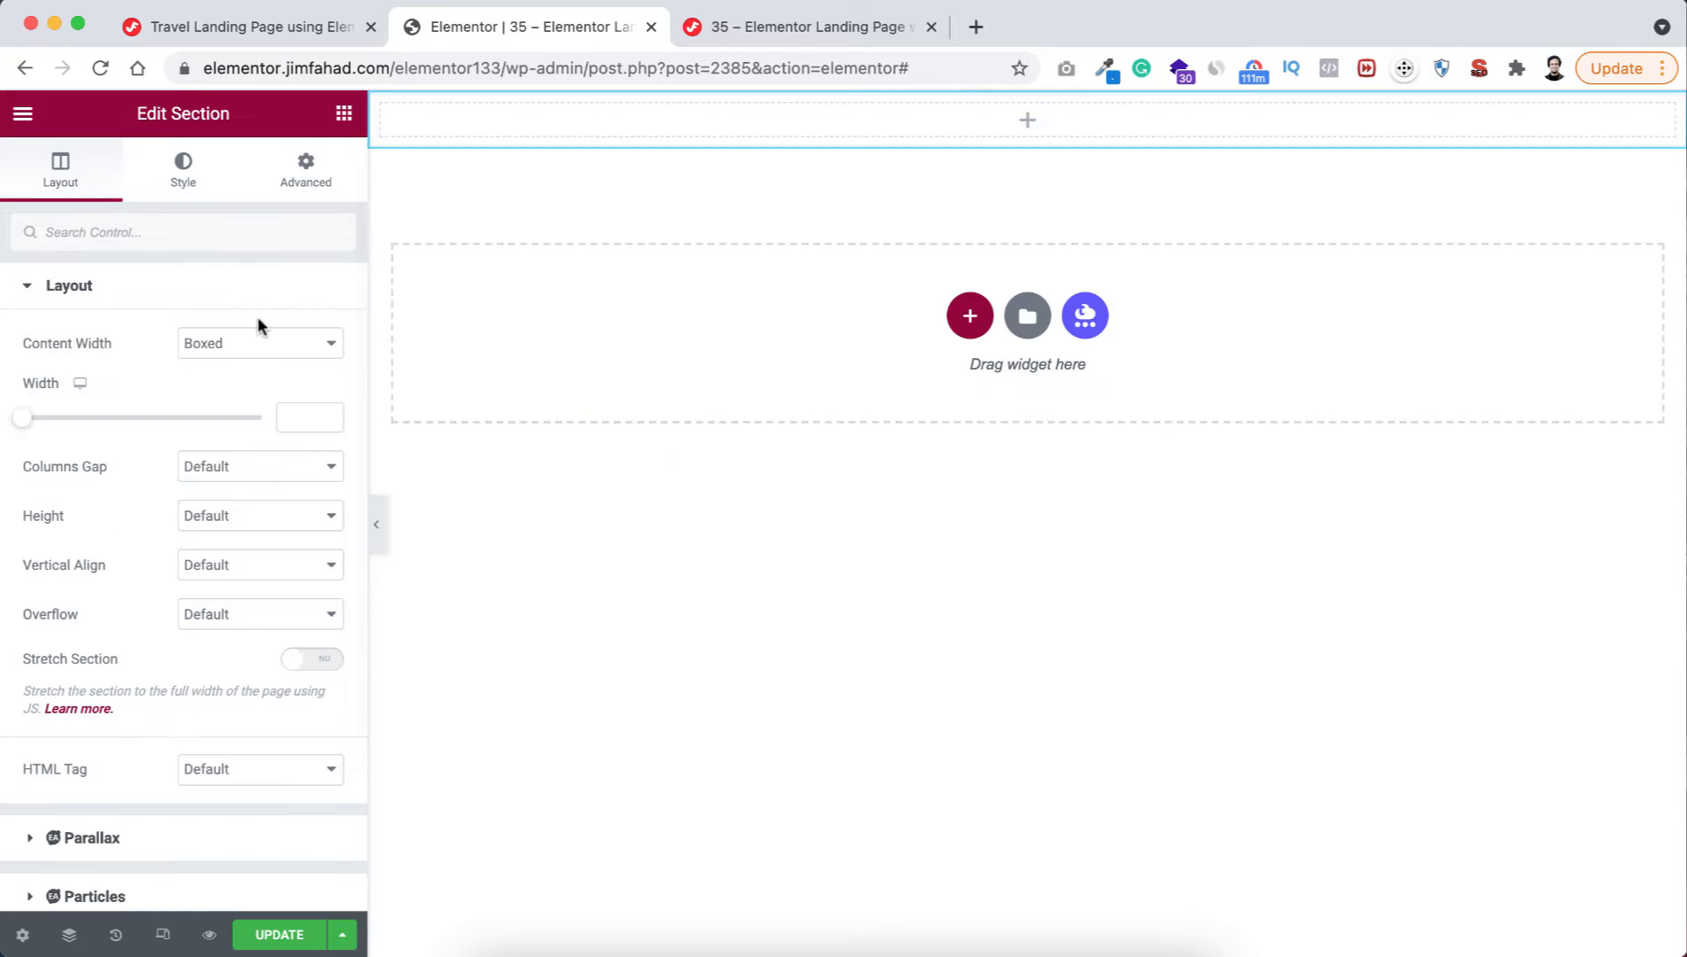
click(235, 344)
click(228, 372)
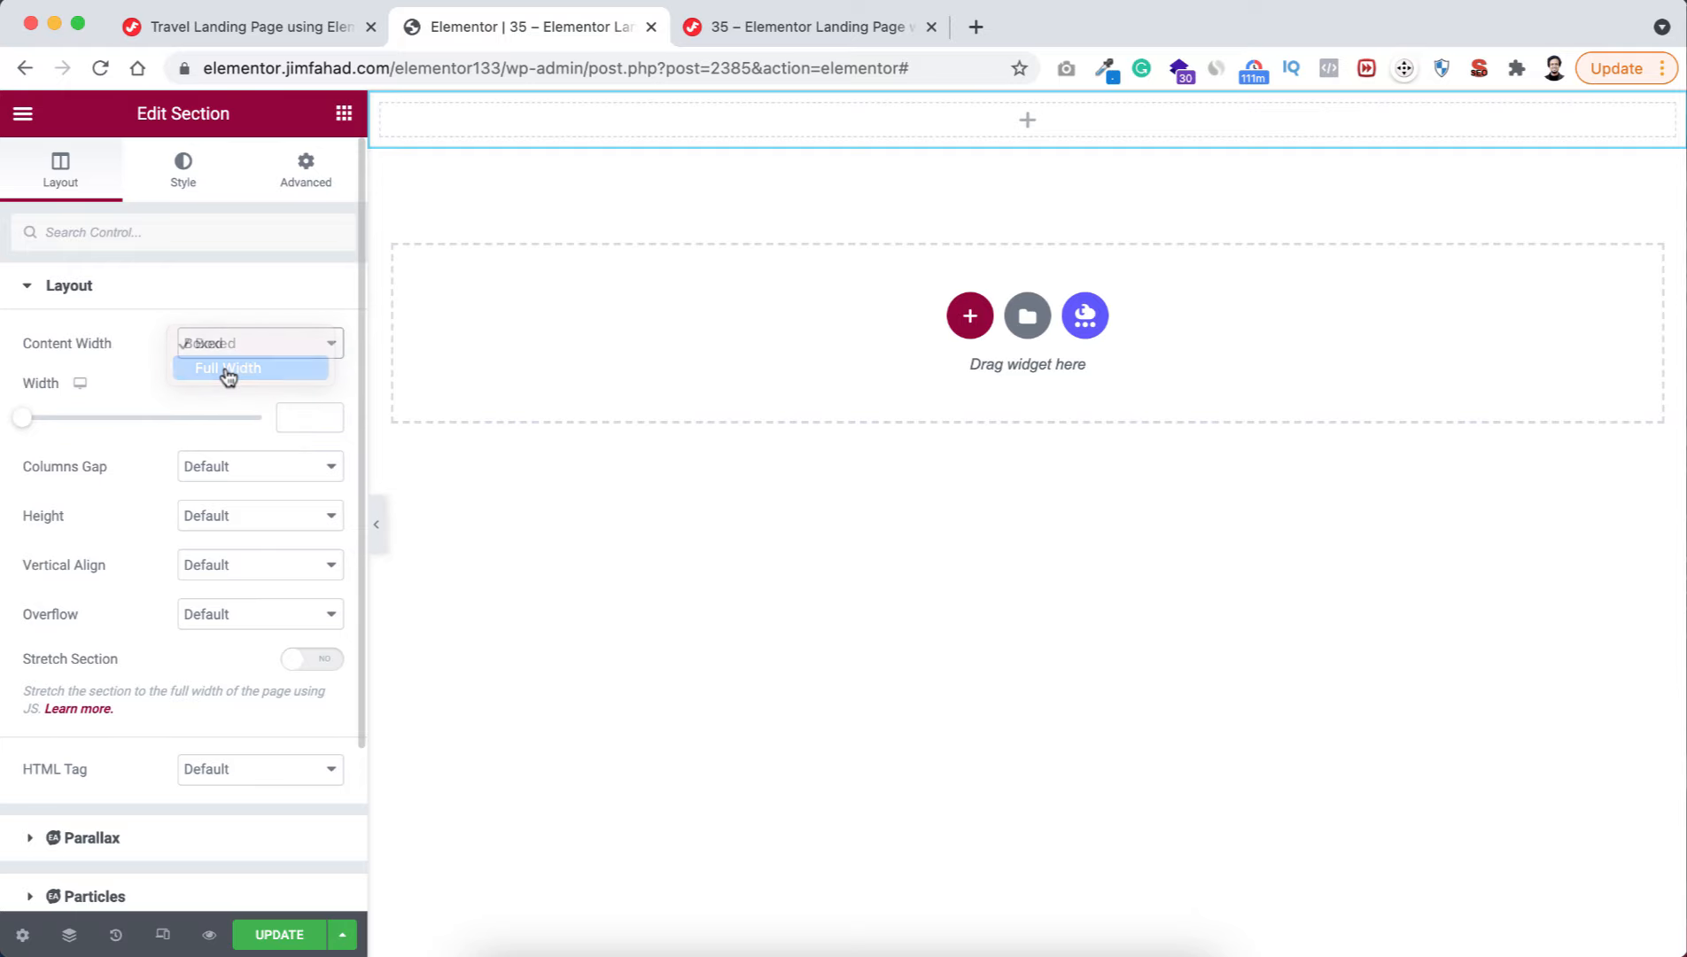
- Set the section's height to Min Height with a minimum height of 100 VH
click(207, 445)
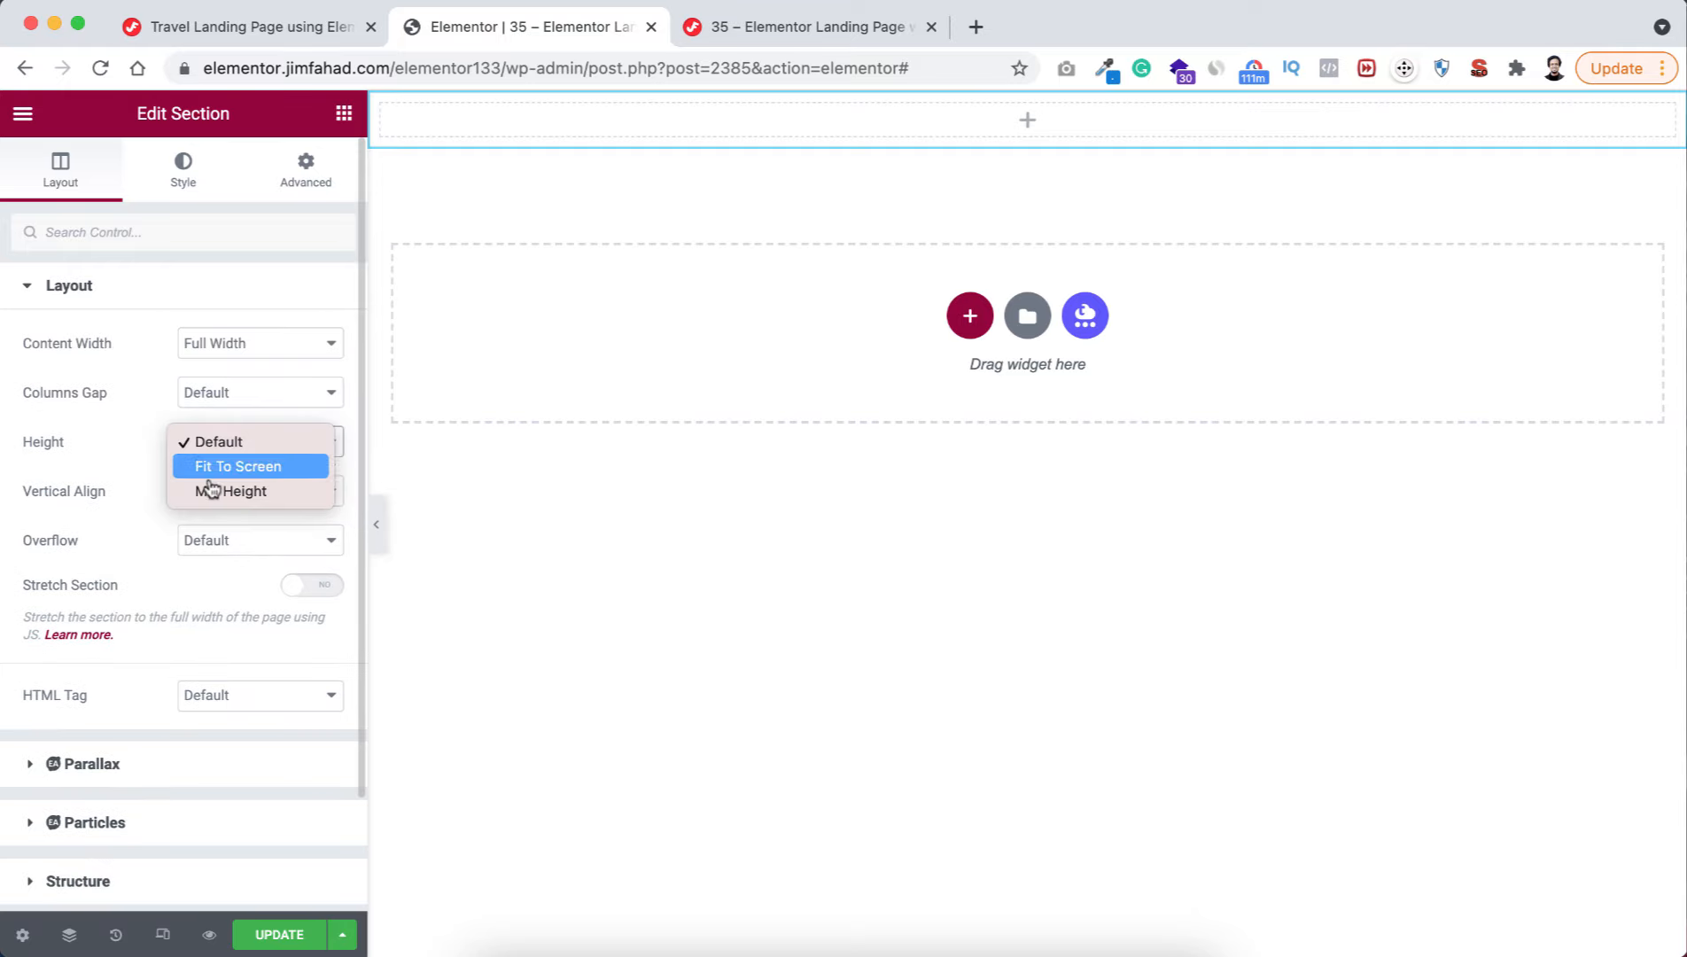
click(216, 490)
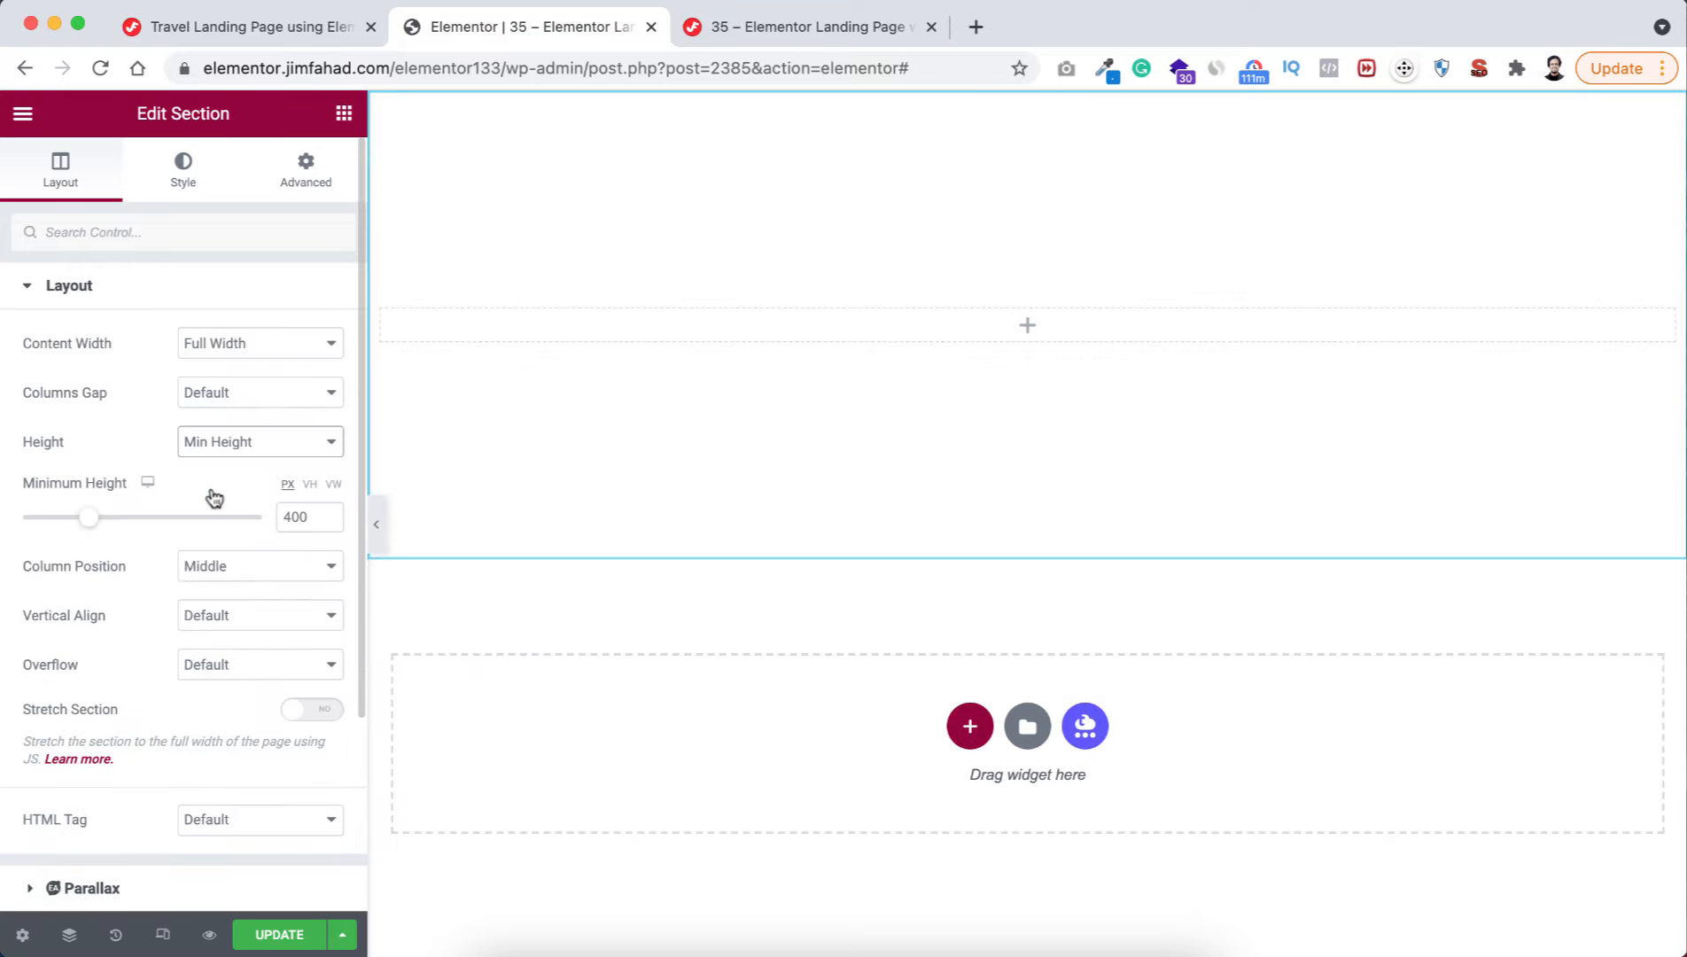
click(315, 490)
drag(30, 520, 309, 505)
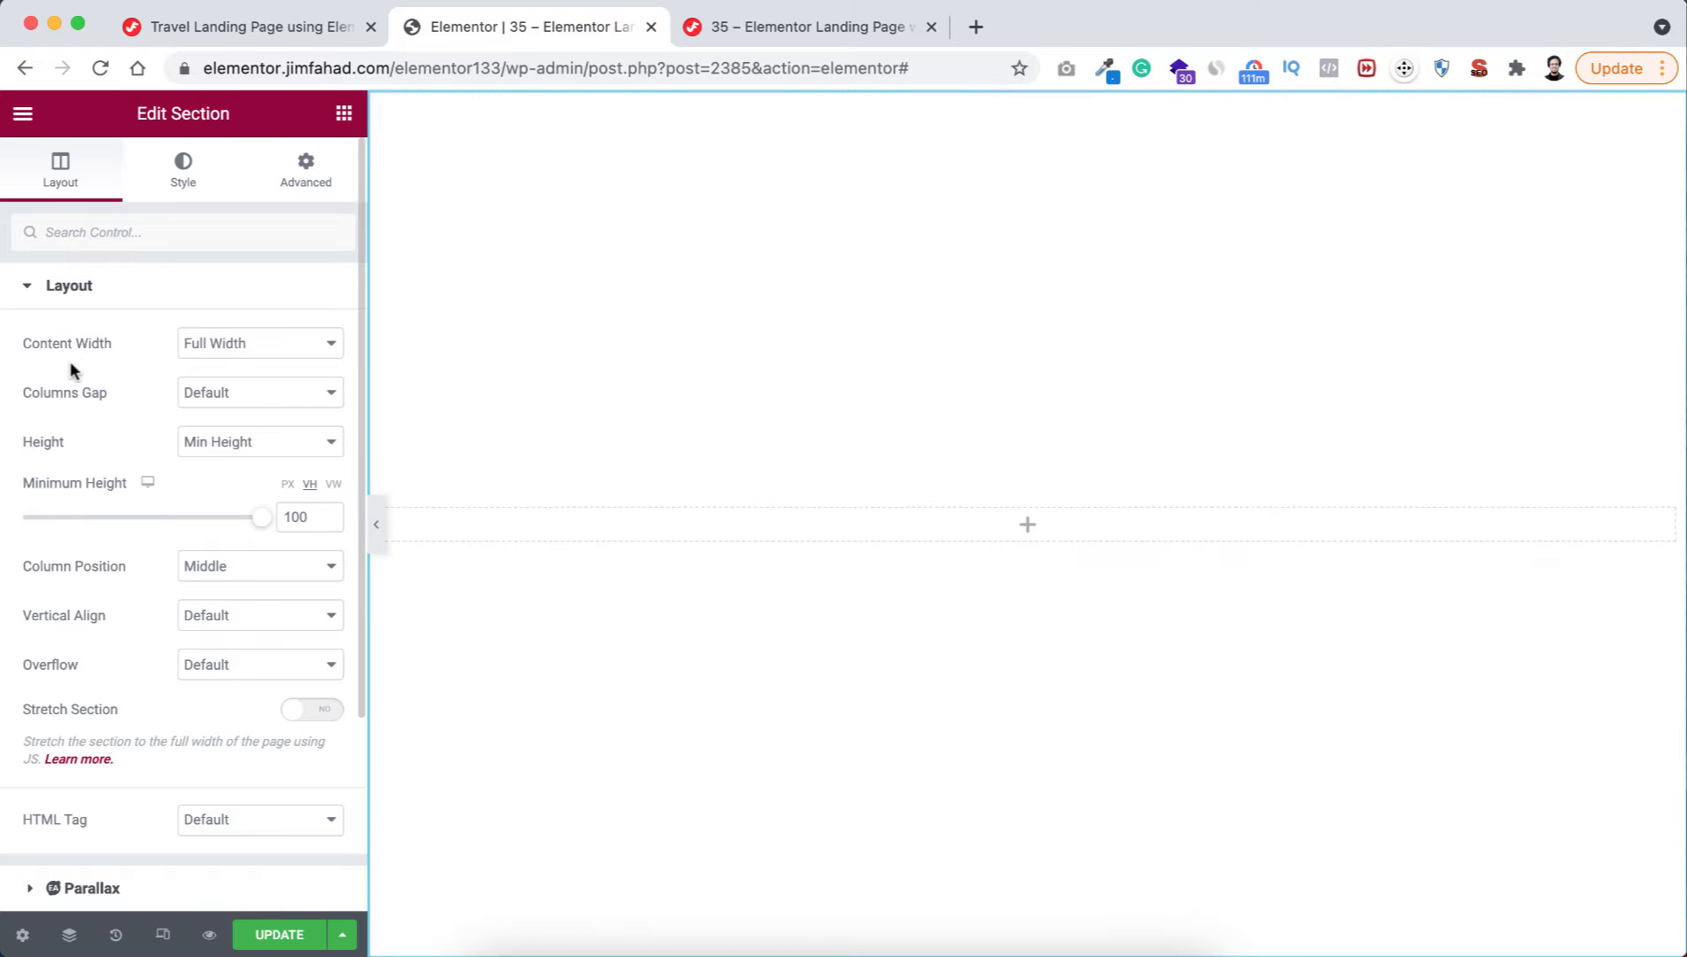
- Give the section a classic background using the aerial photo of forested islands in turquoise water from the media library
click(182, 178)
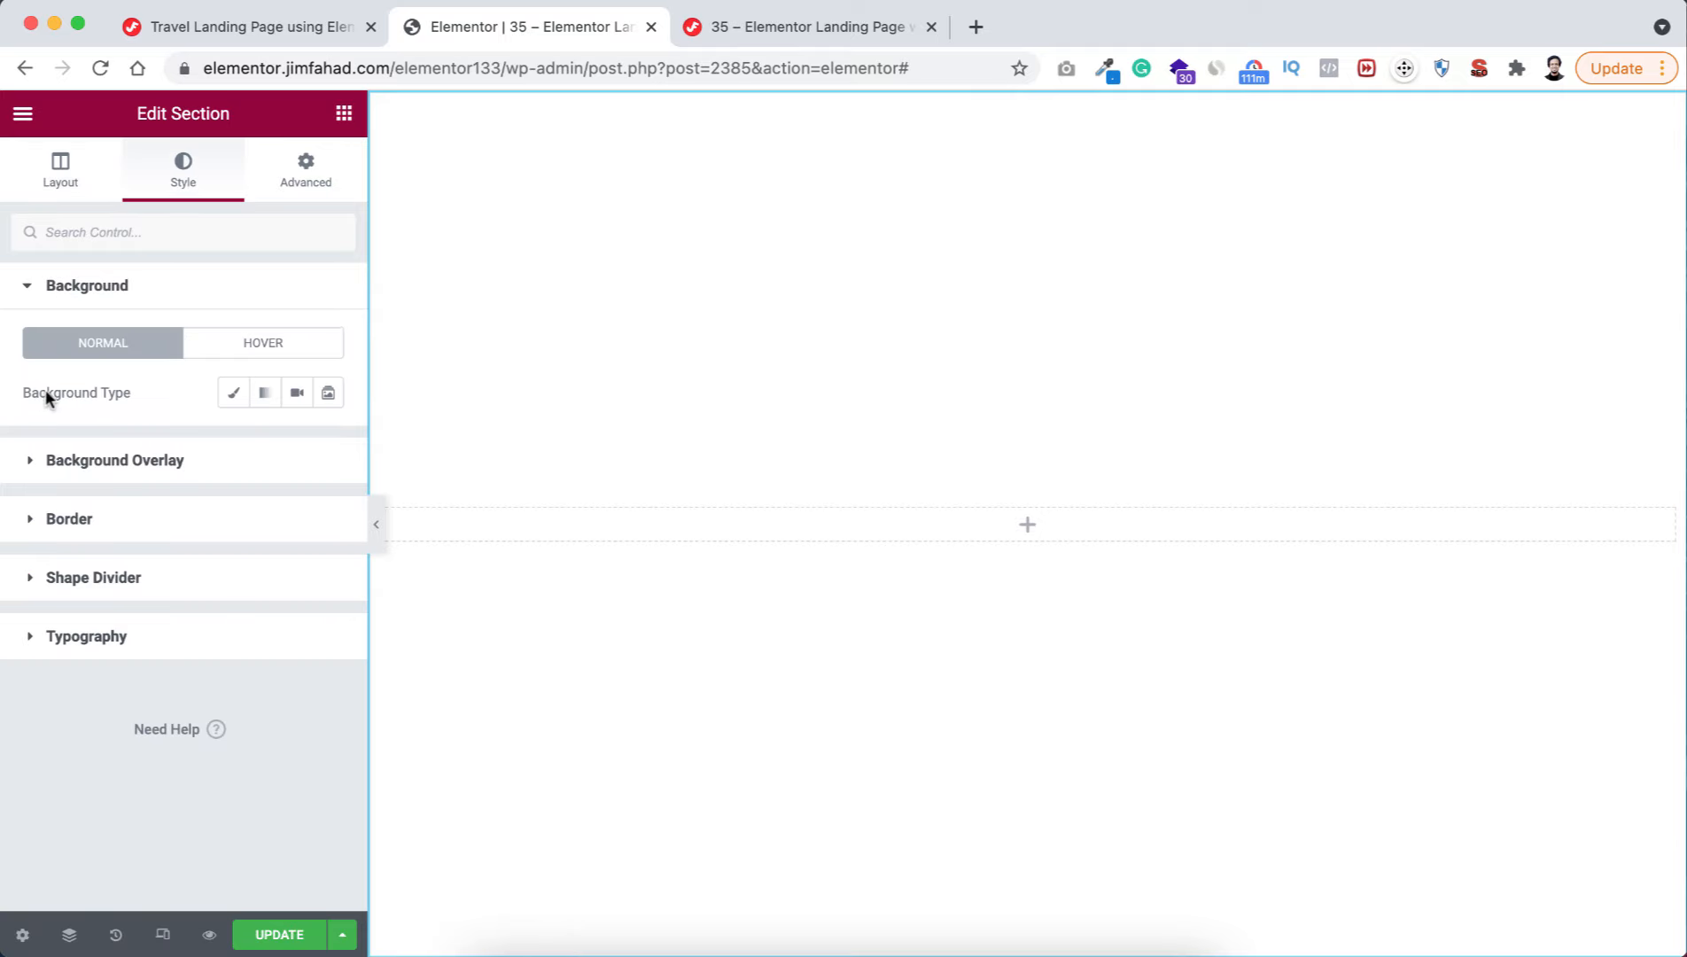
click(233, 390)
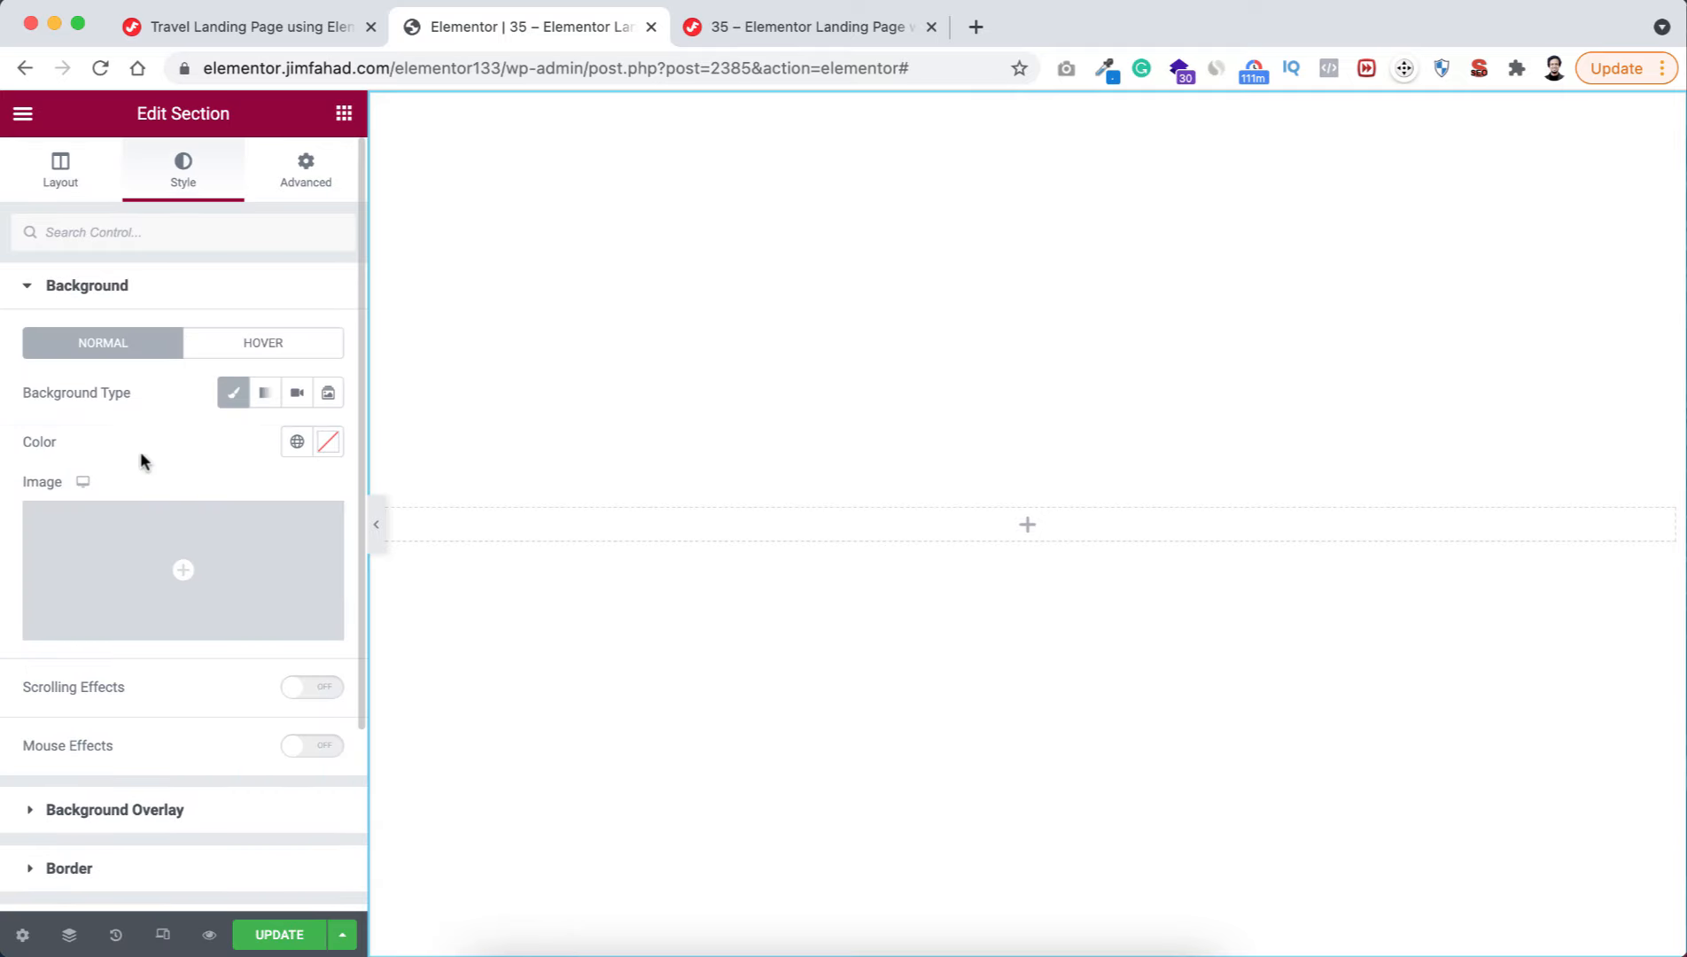
click(152, 565)
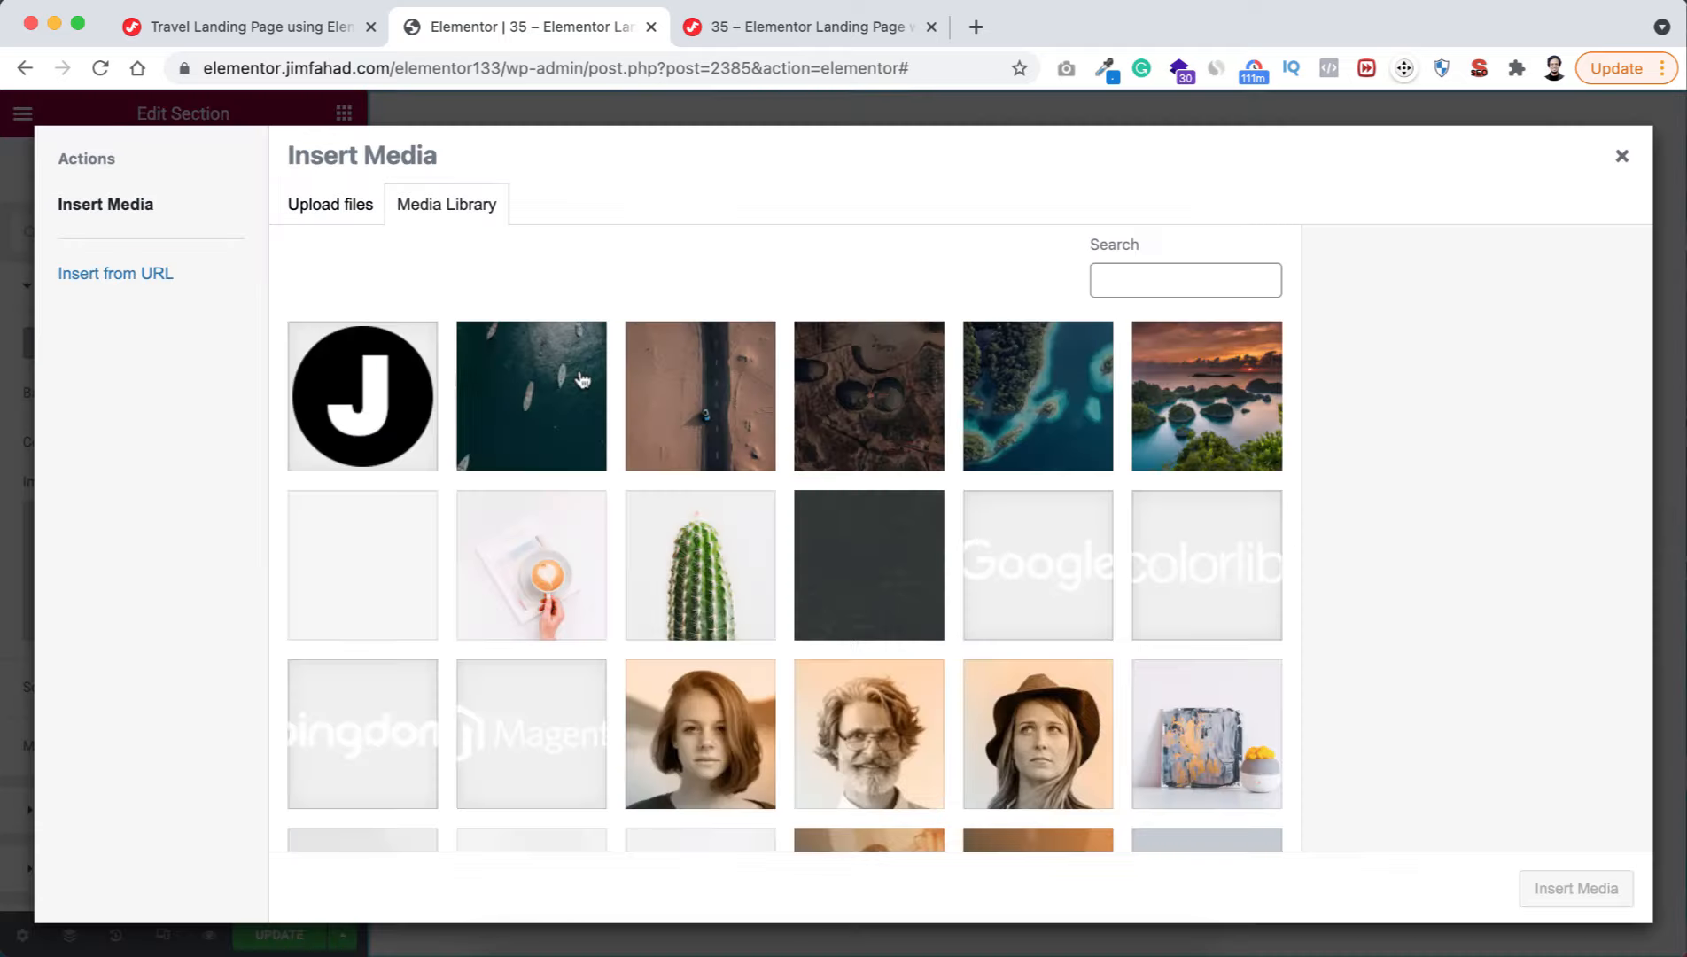
click(1023, 410)
click(1570, 889)
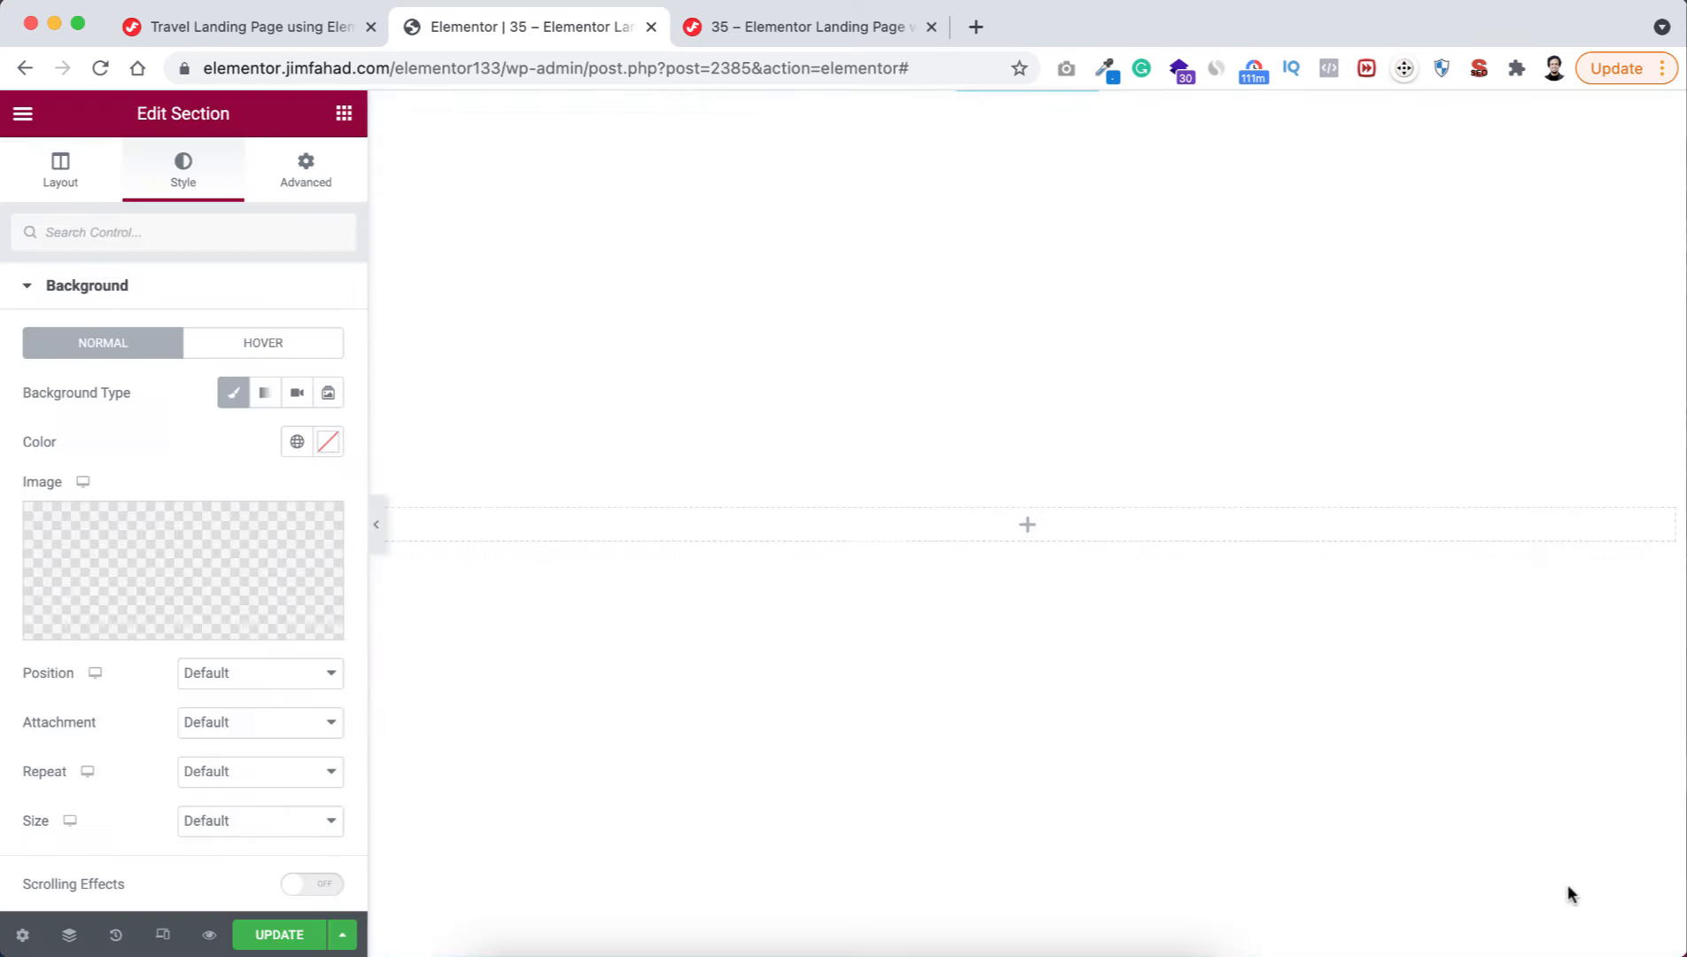
- Set the background image's position to Center Center, repeat to No-repeat and size to Cover
click(228, 675)
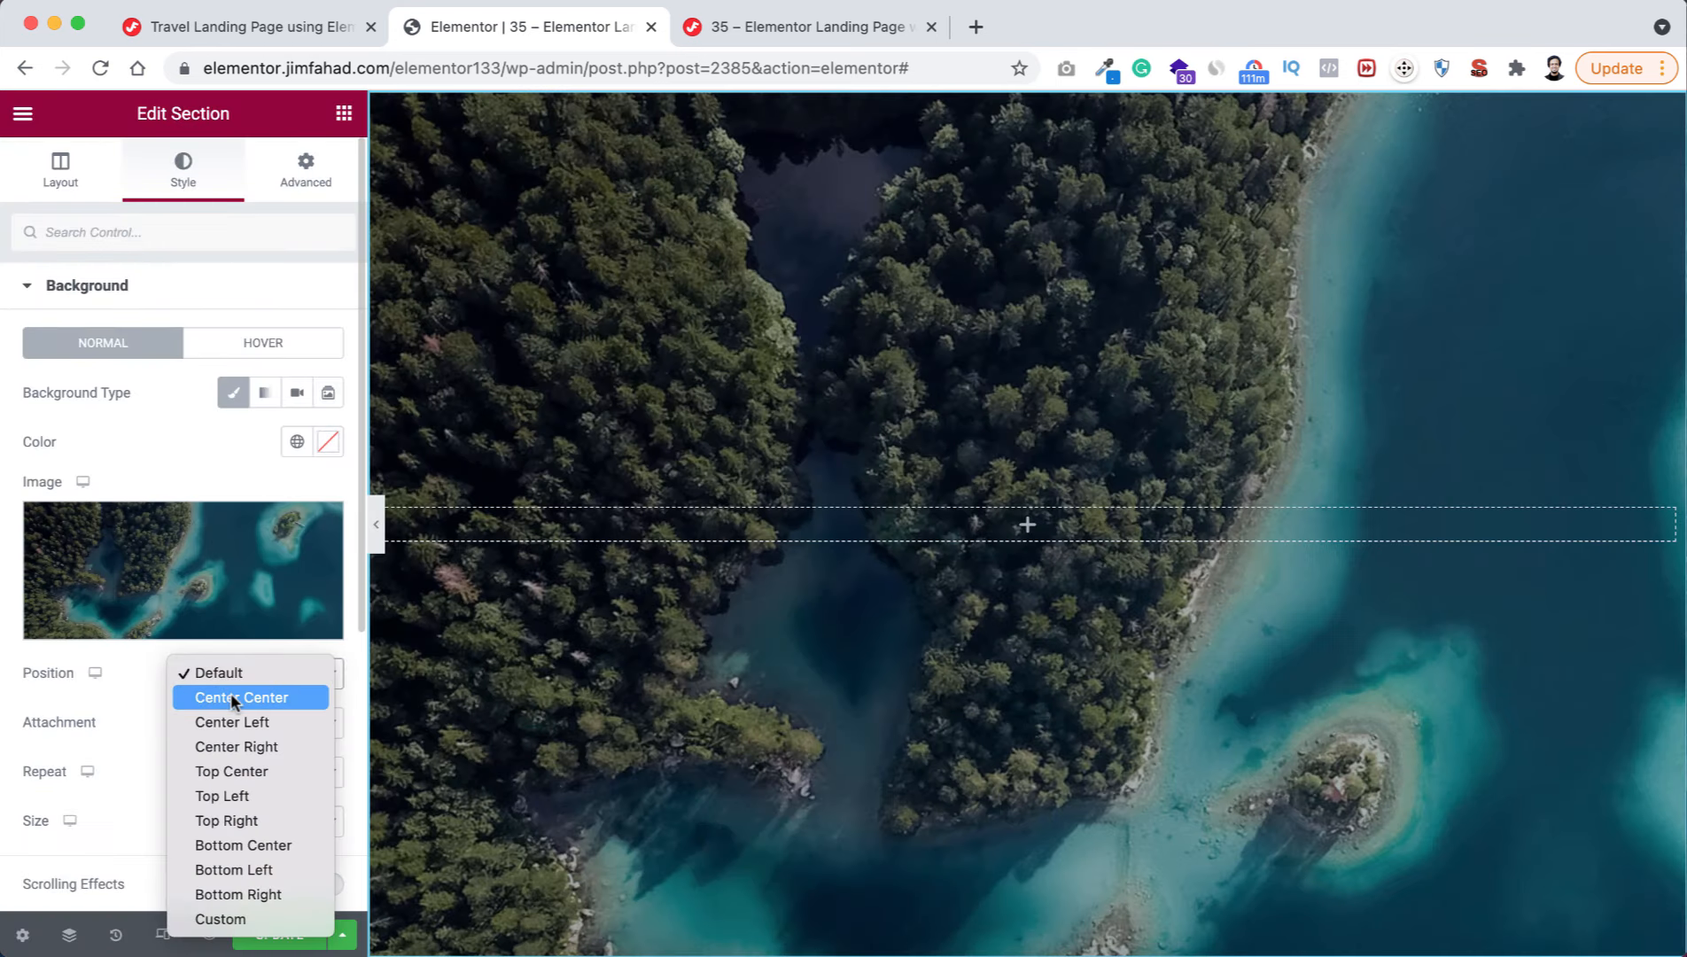
click(233, 699)
click(235, 767)
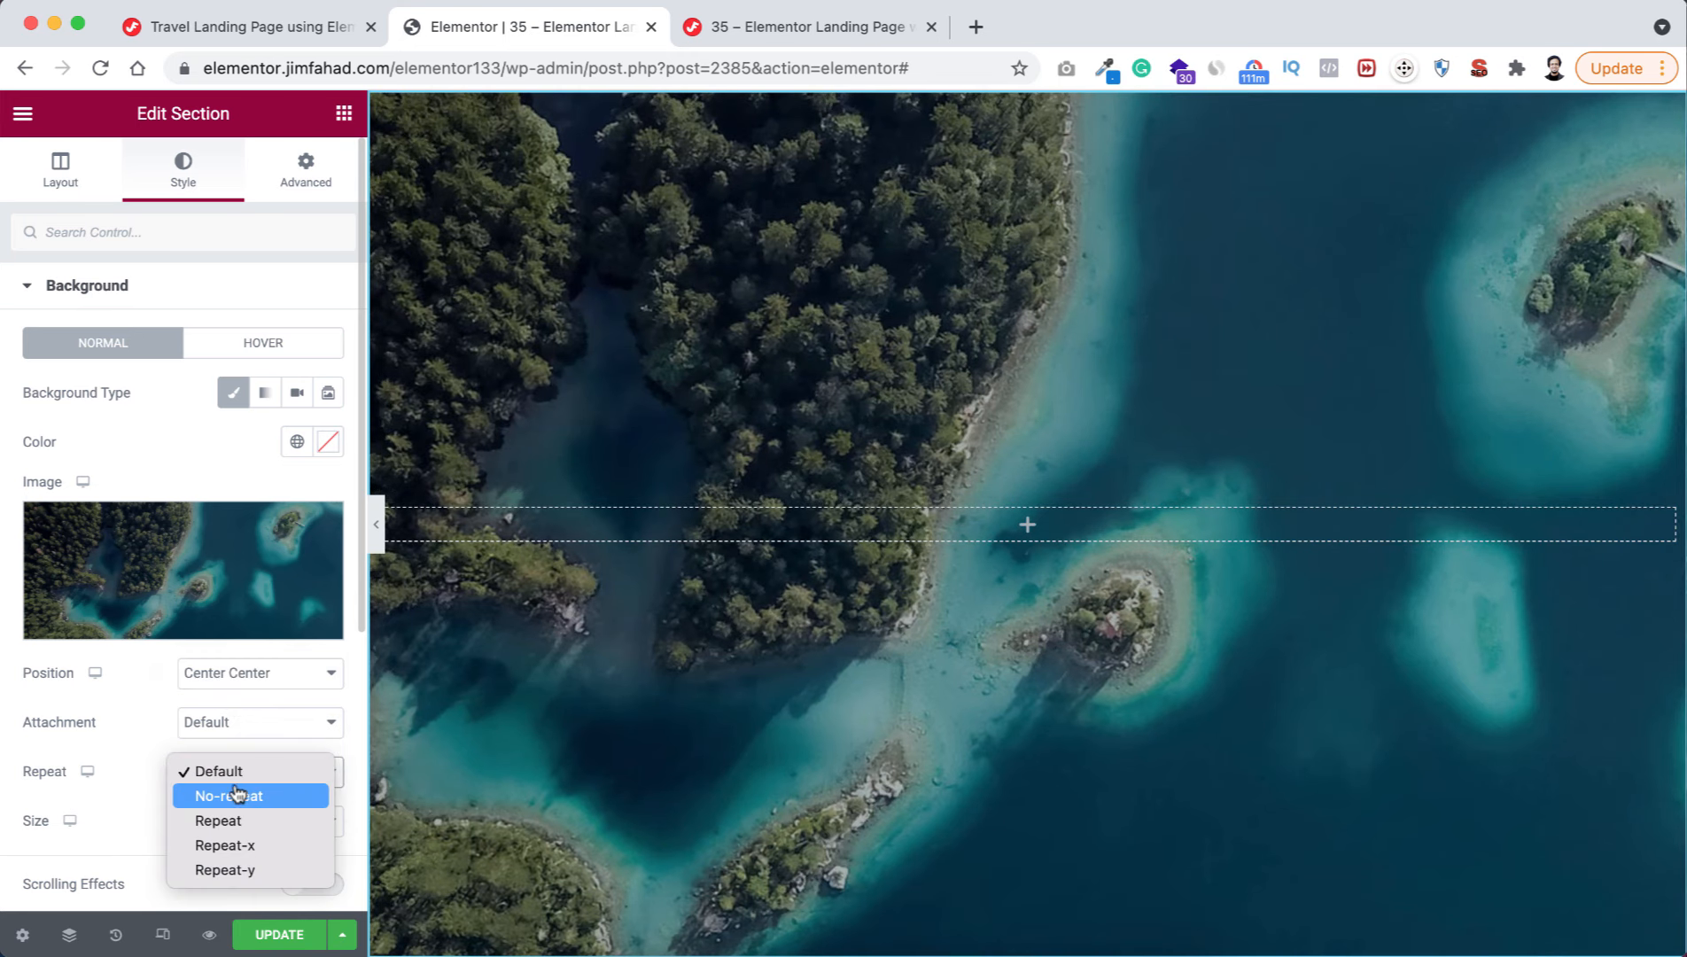
click(235, 793)
click(219, 826)
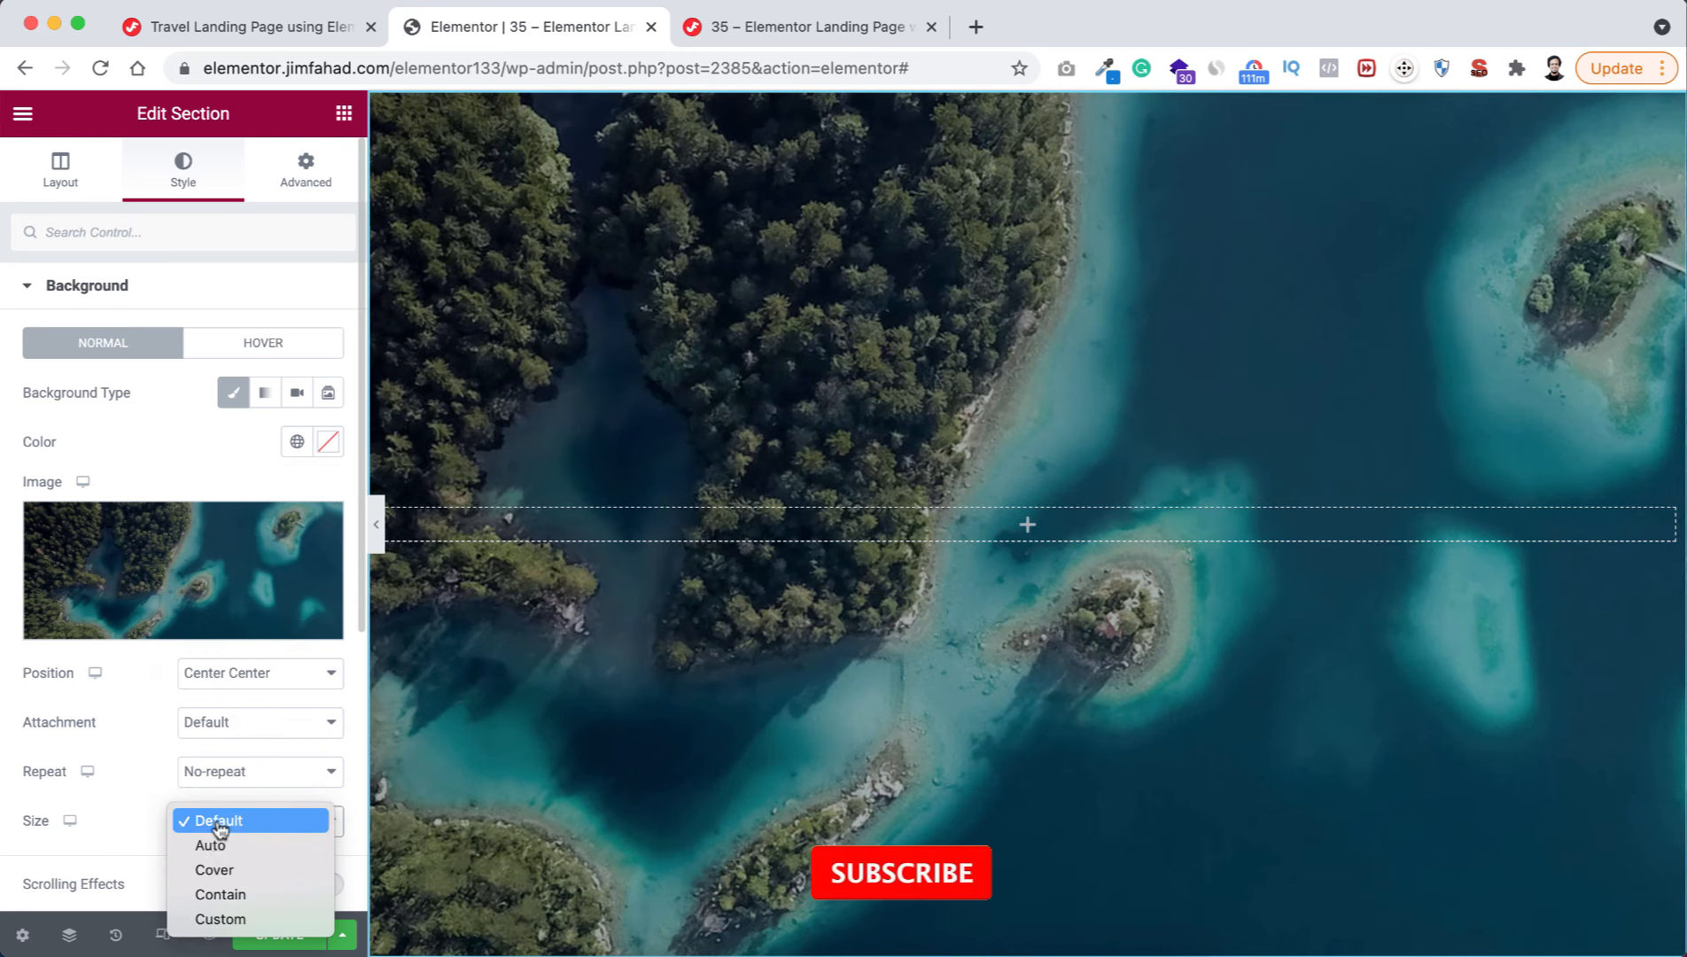
click(214, 870)
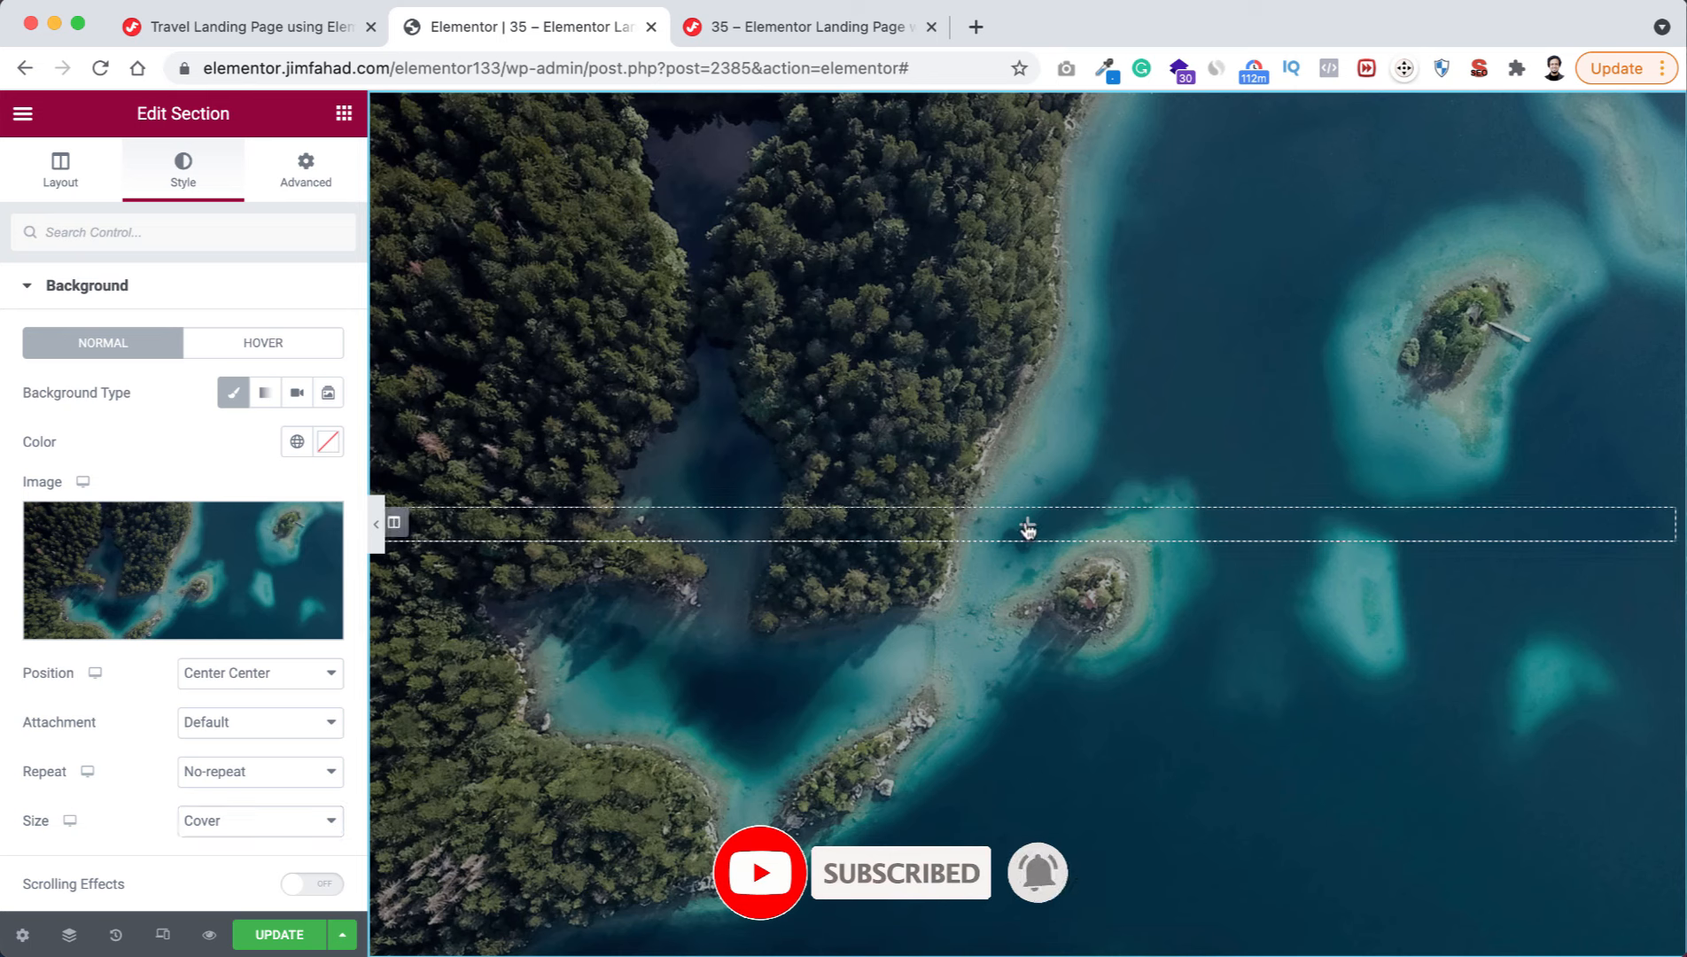
- Add two stacked inner sections, each with two columns, inside the hero section
click(1026, 527)
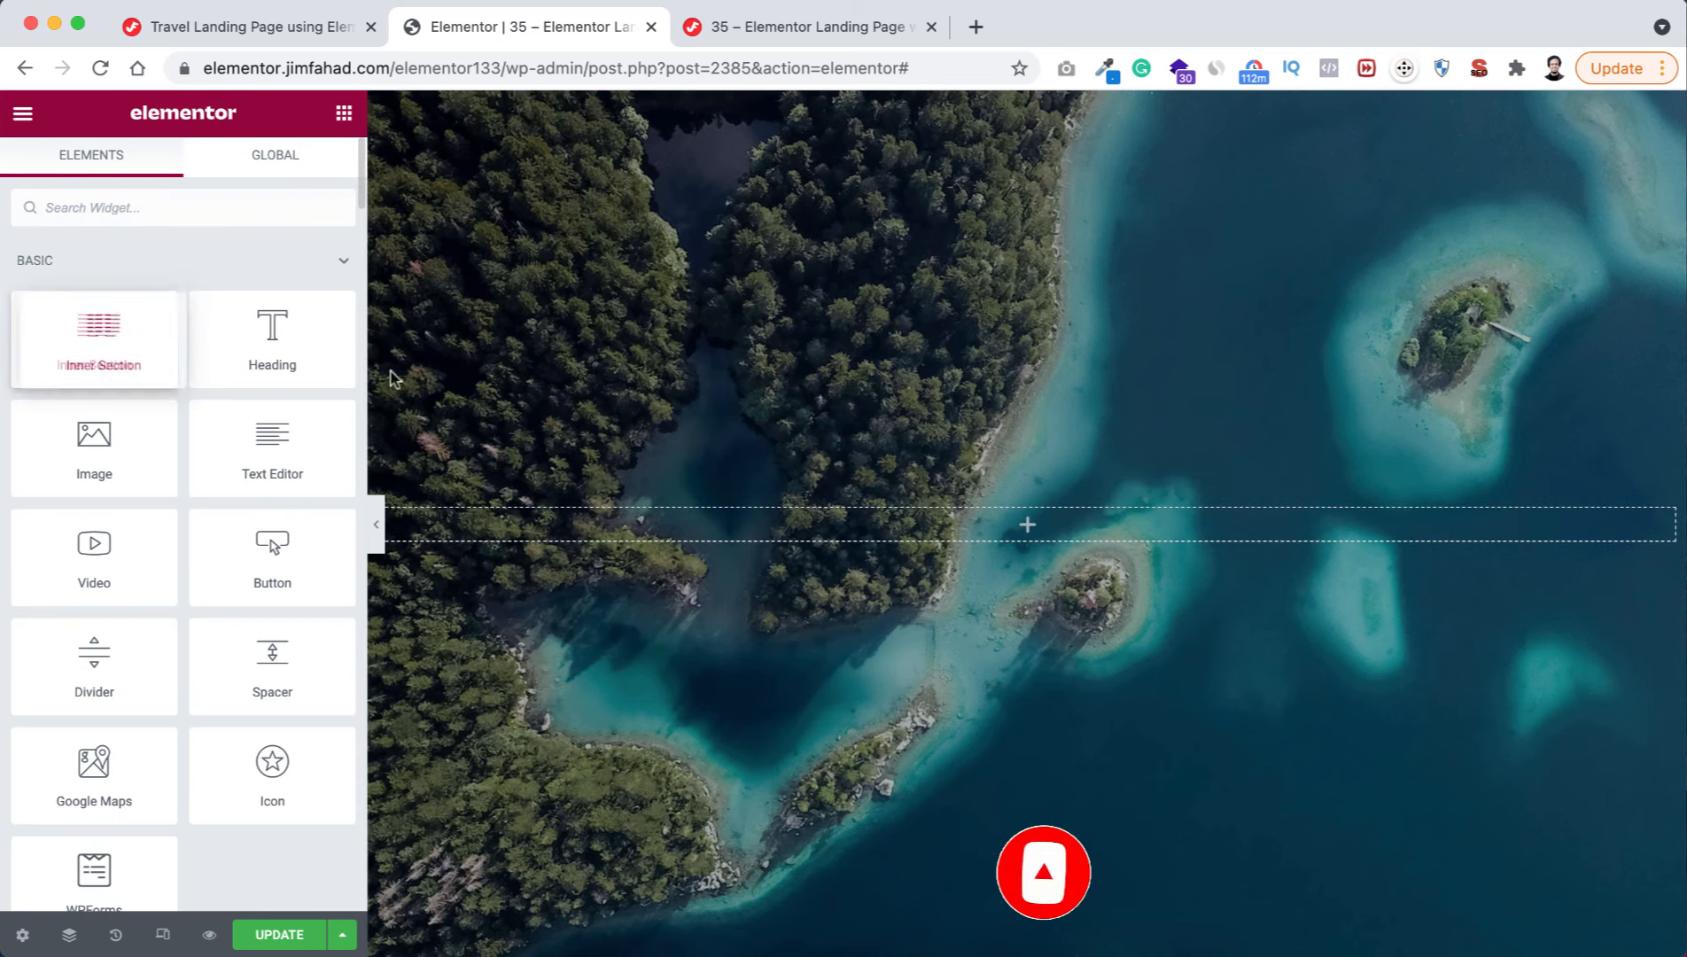
drag(94, 332, 982, 526)
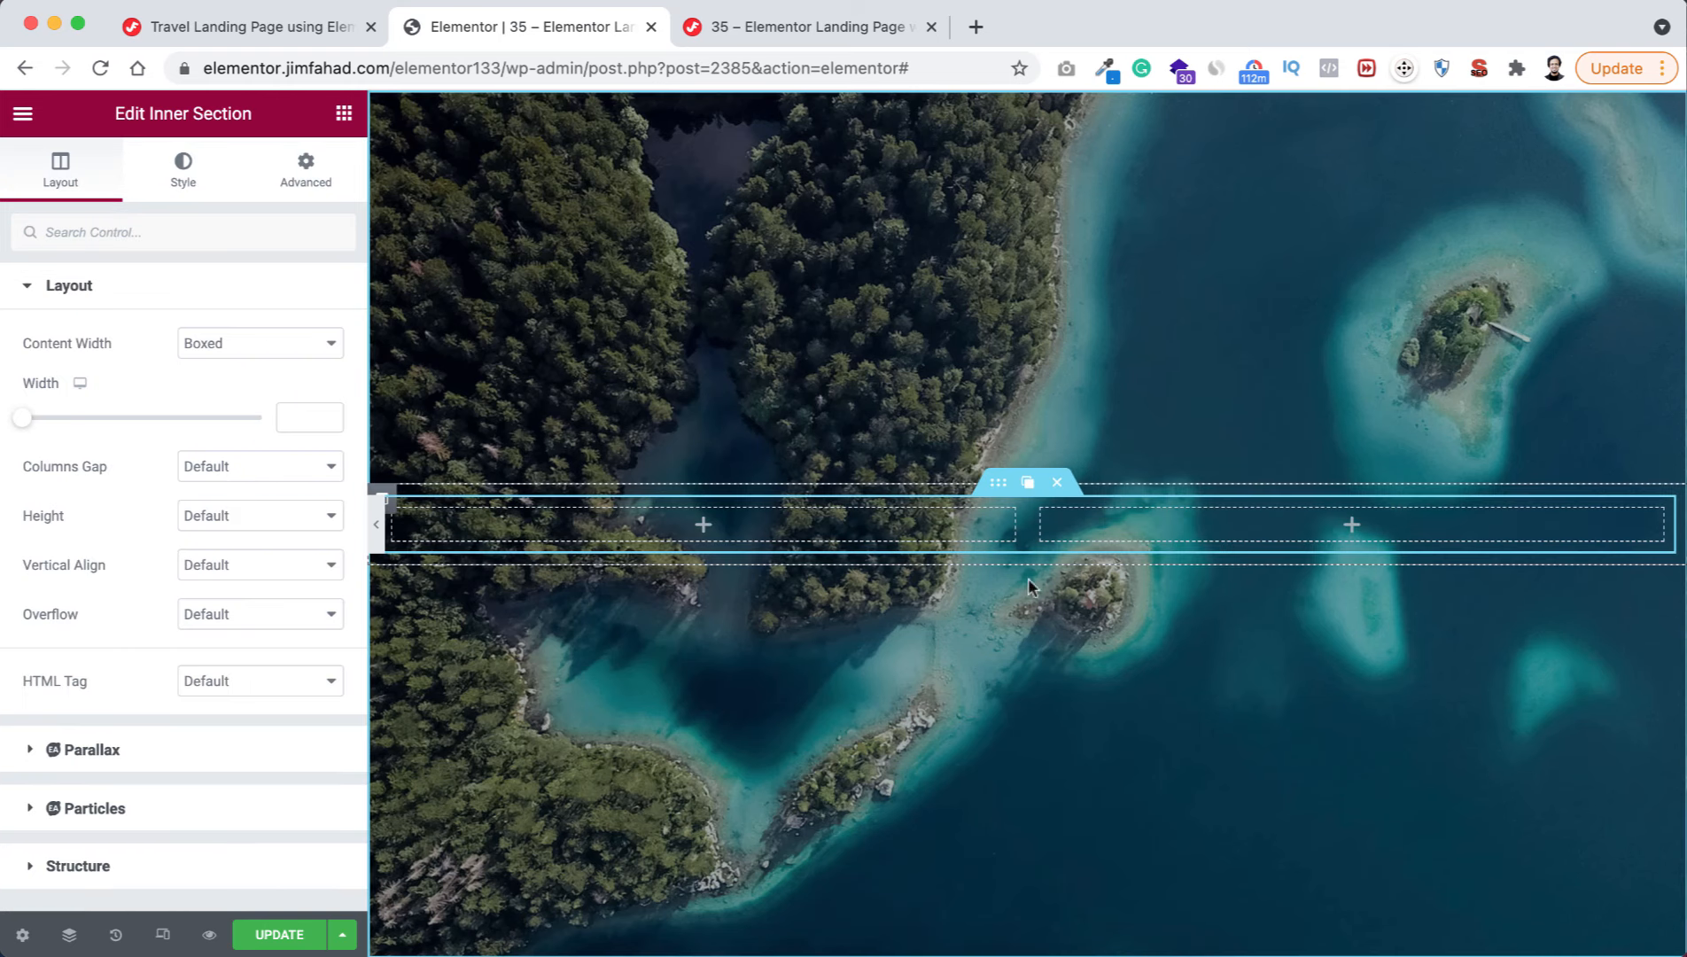
click(343, 114)
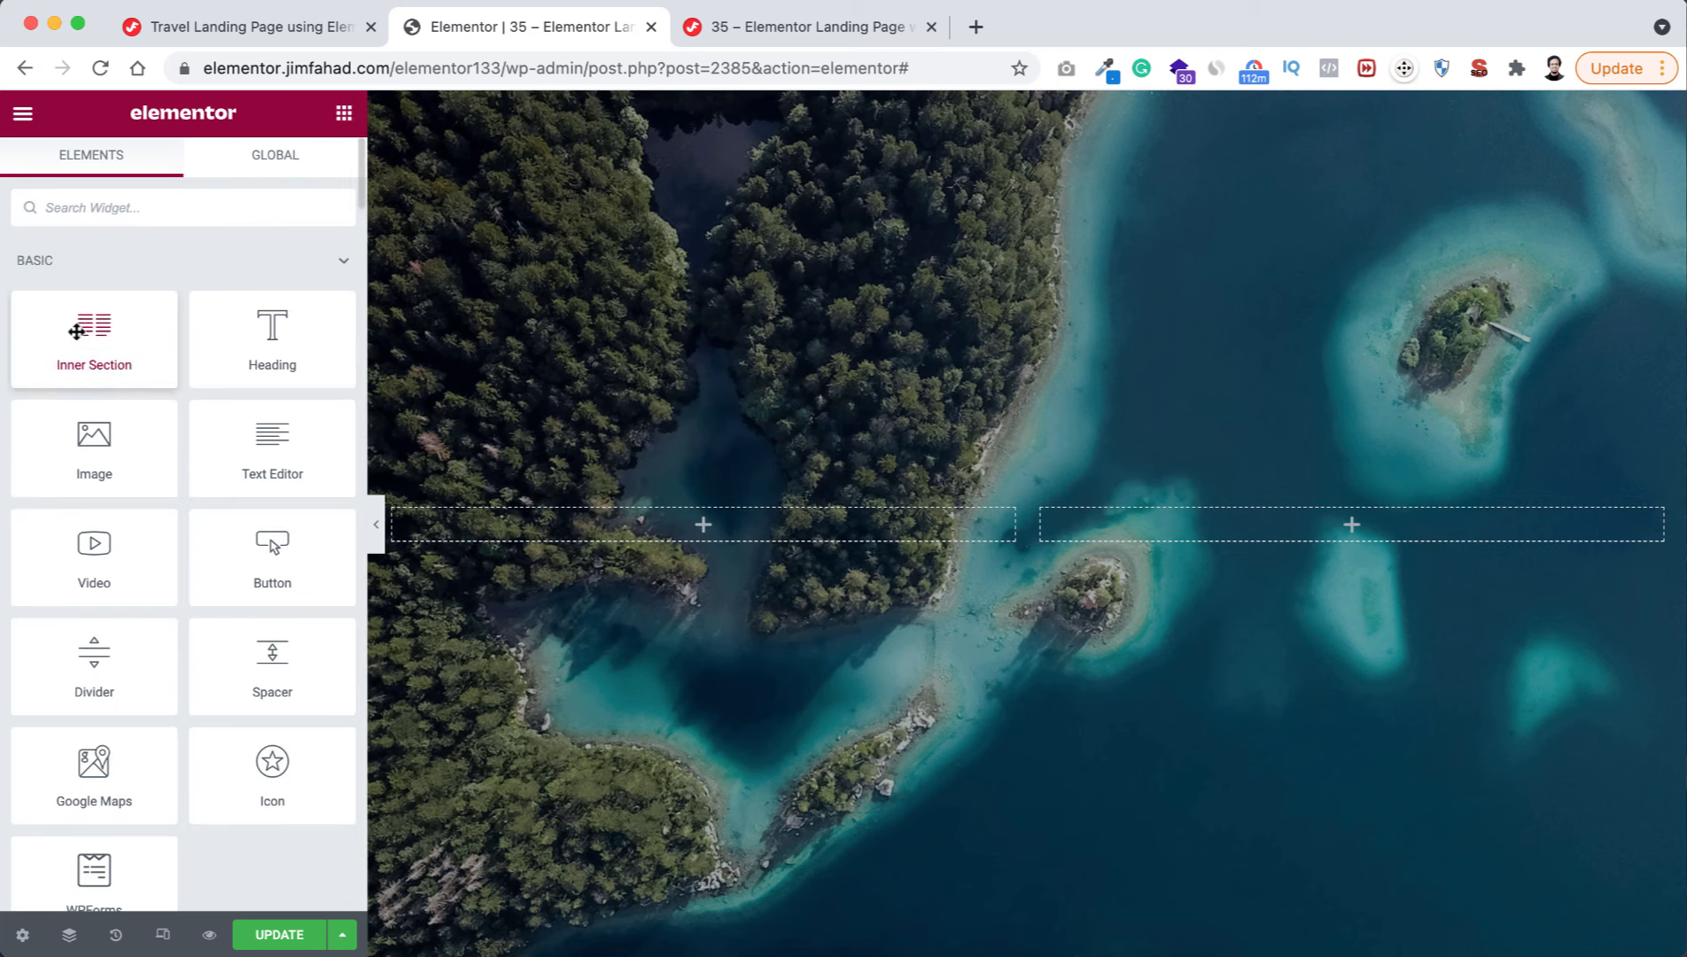
drag(77, 331, 957, 527)
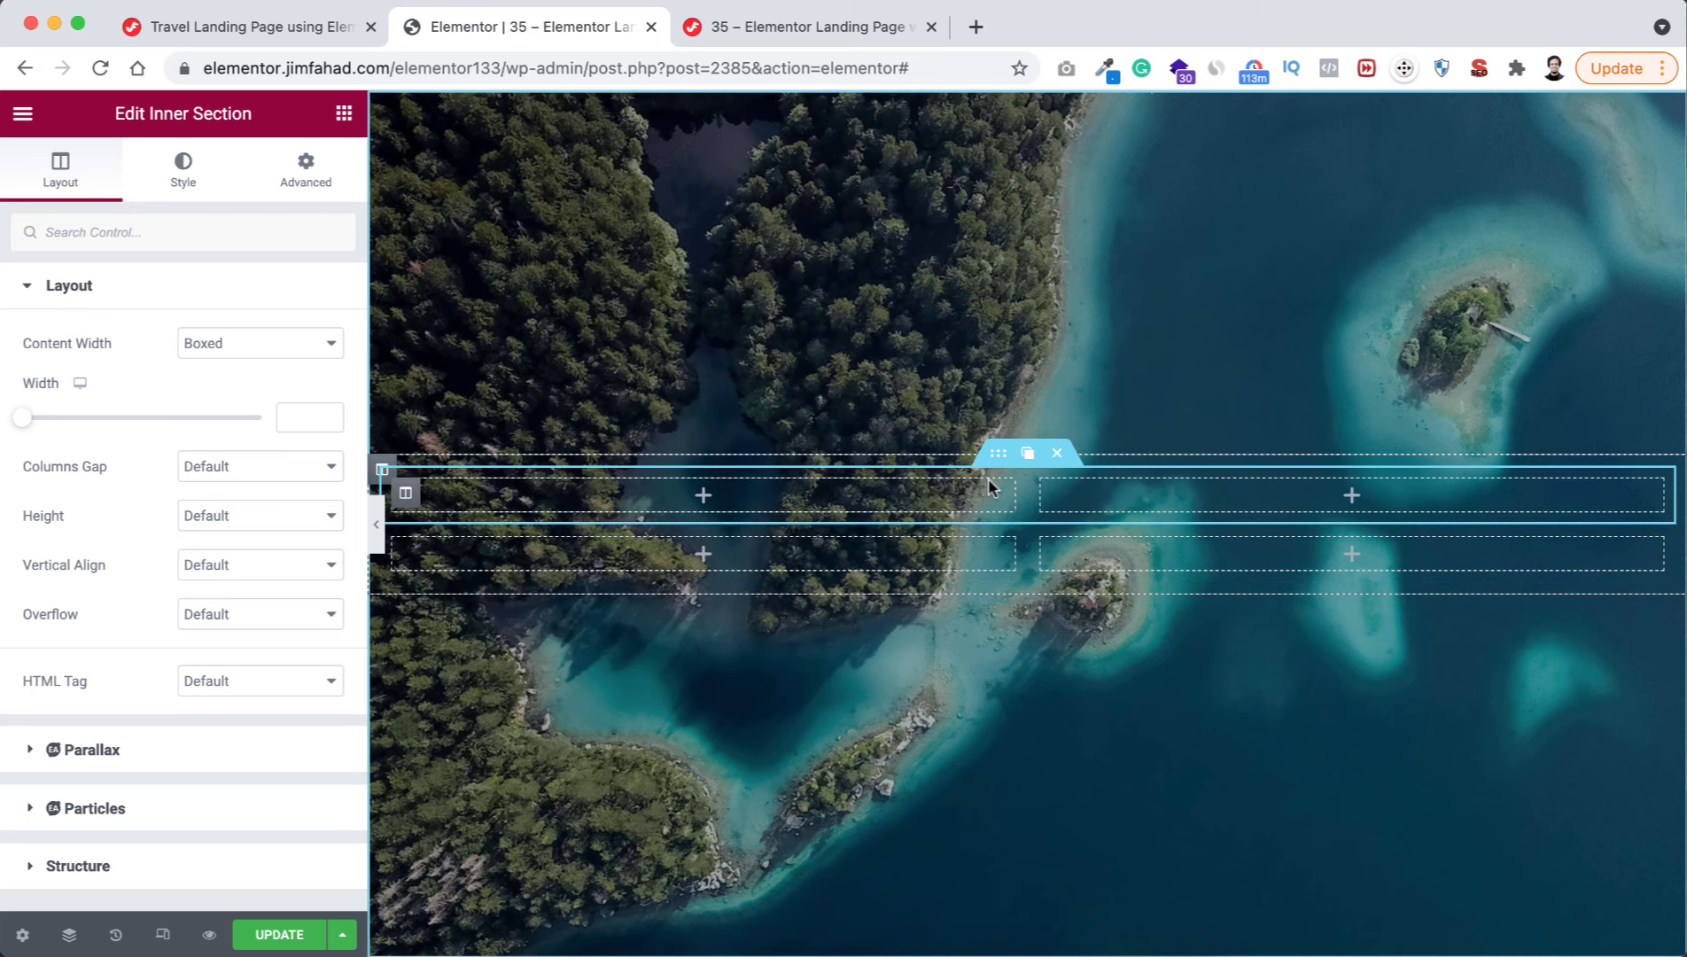
- Unlink the upper inner section's margins and set its bottom margin to 130 px
click(301, 186)
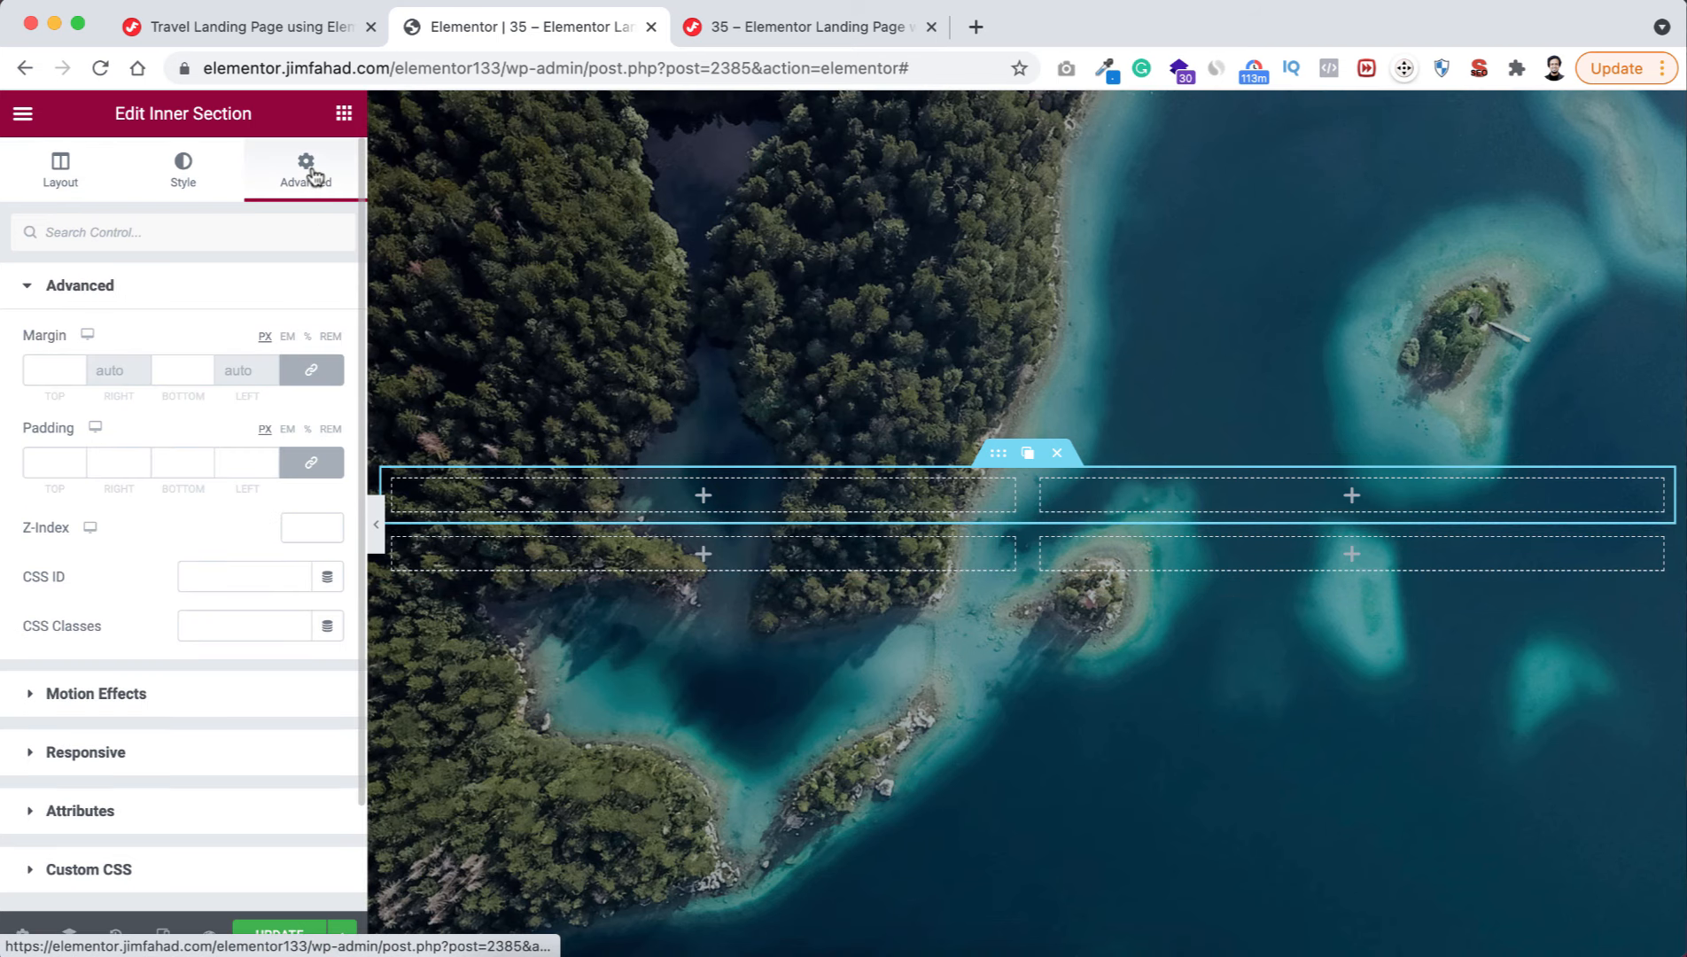
click(311, 369)
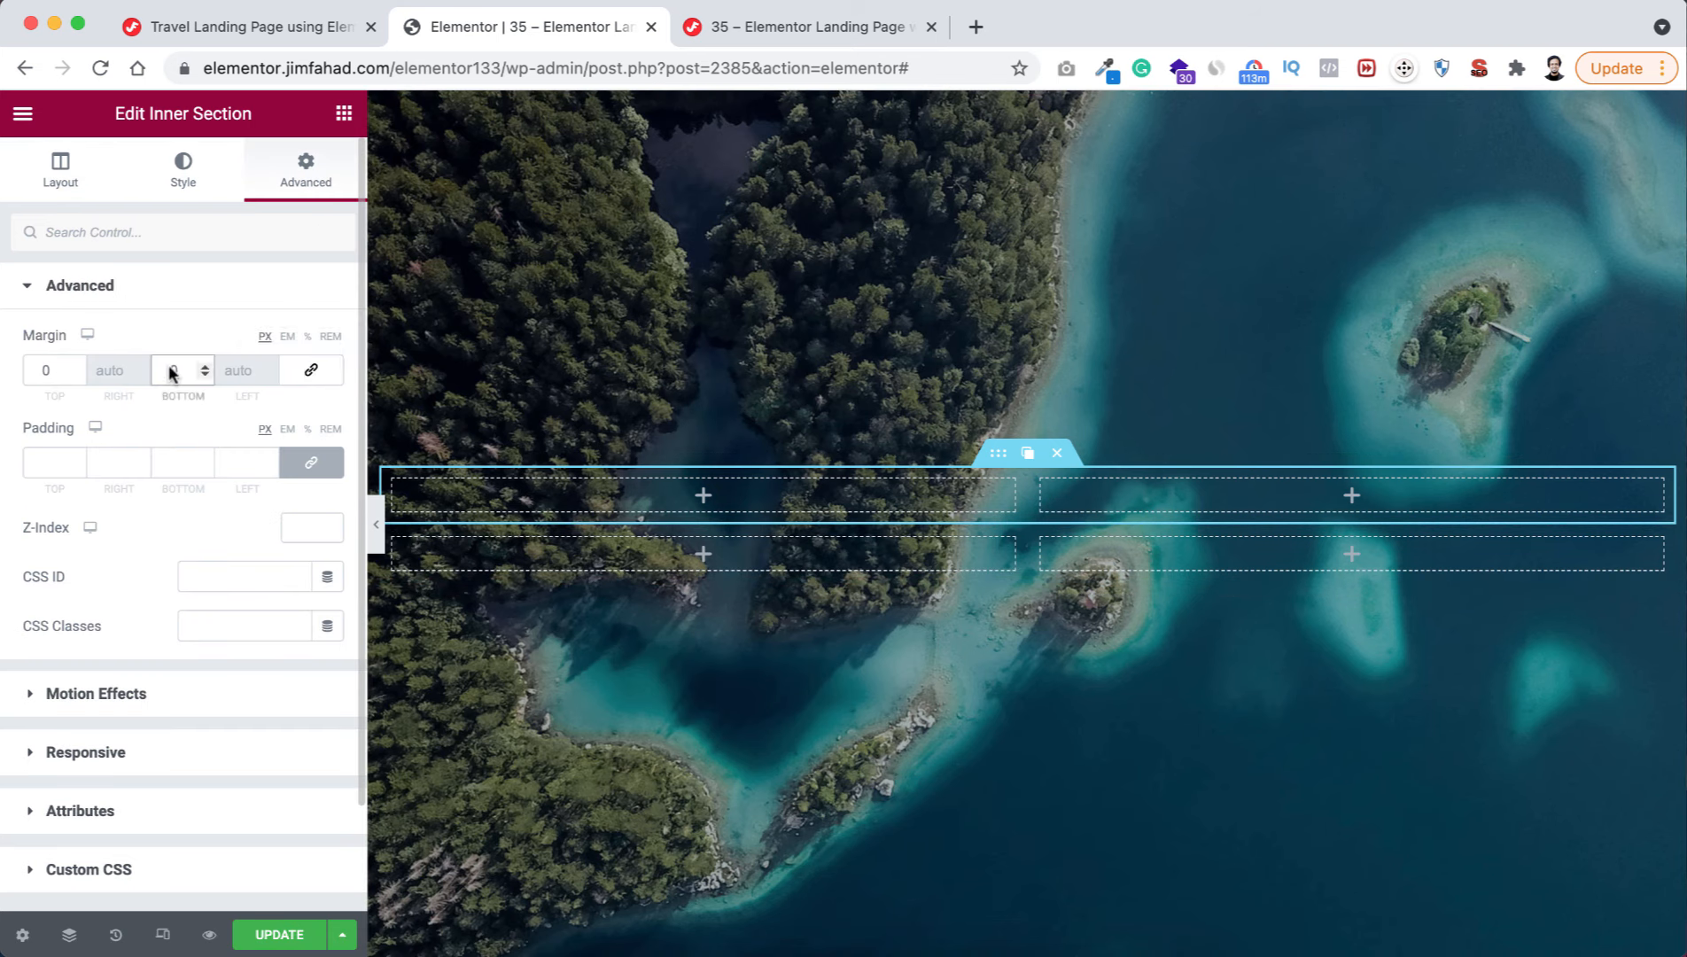
text(130)
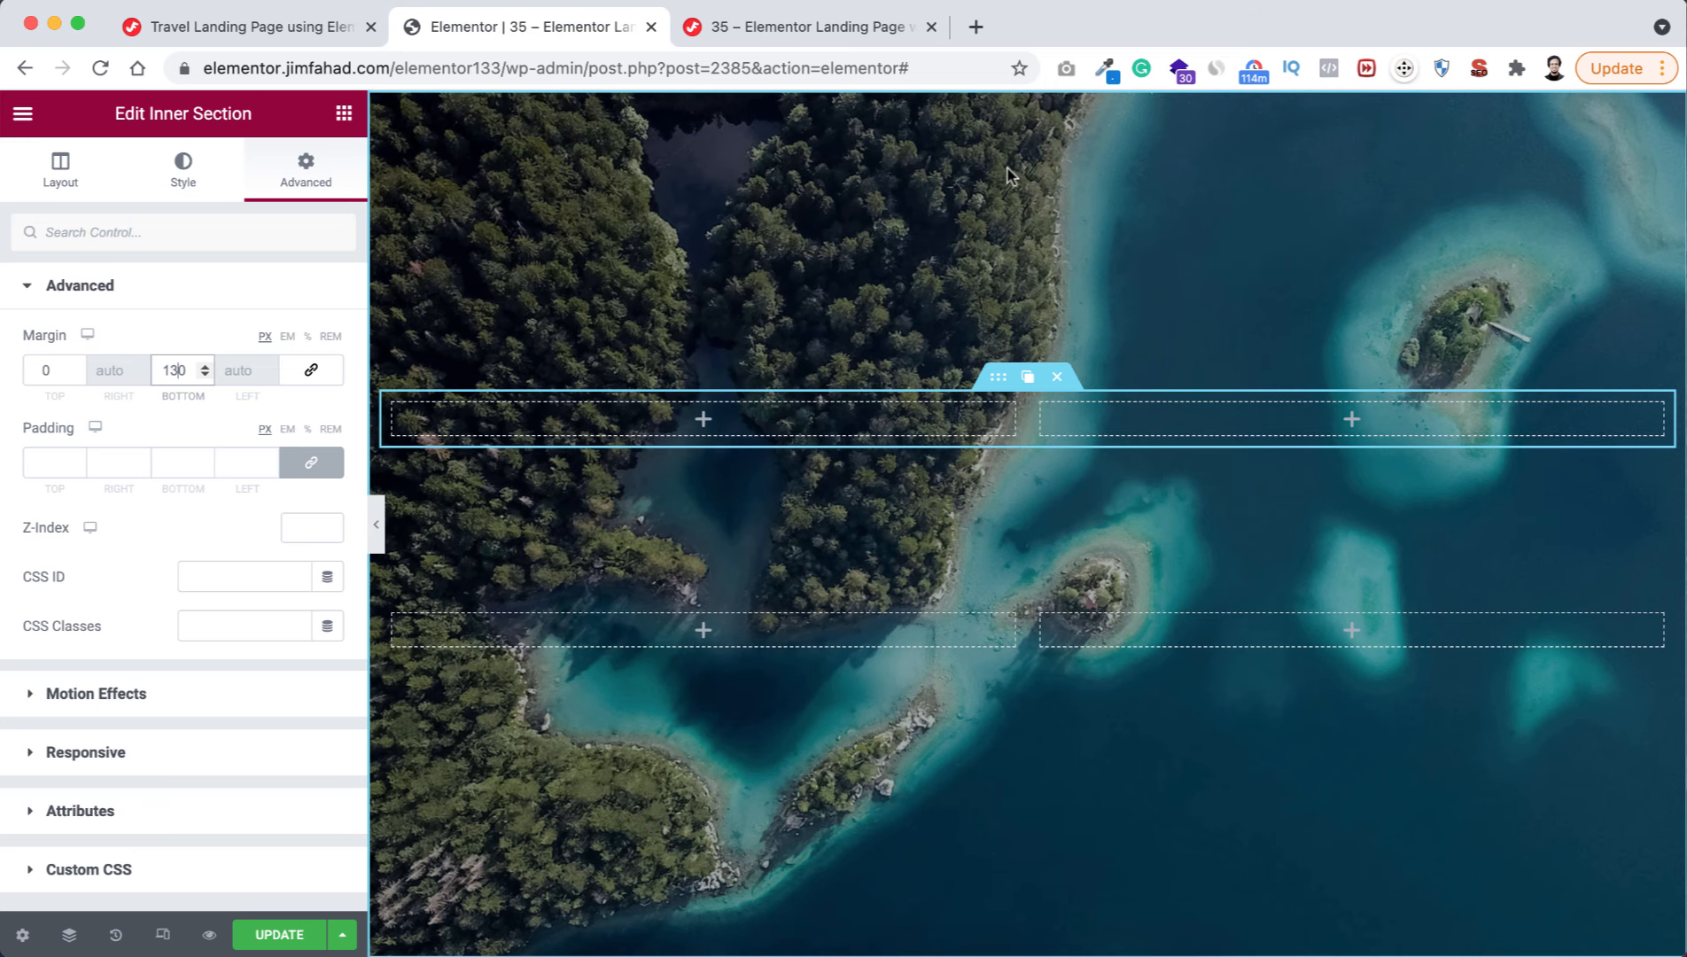
- Set the outer section's column position to Top so its inner sections align to the section's upper edge
right_click(845, 142)
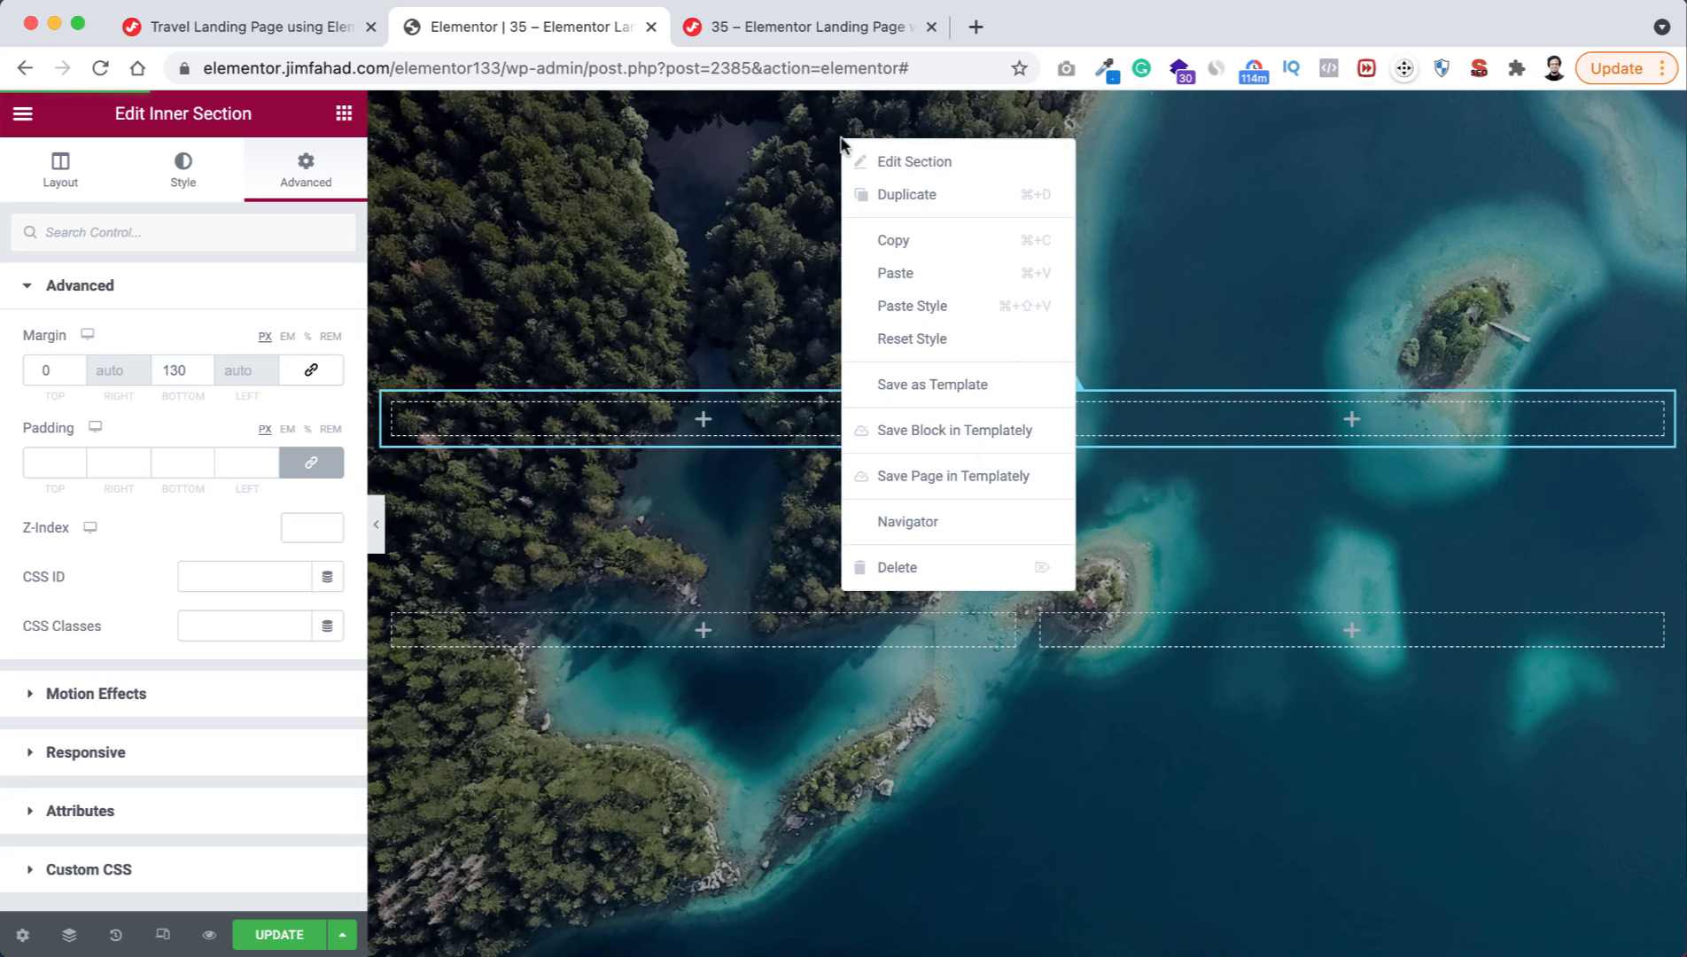
click(943, 164)
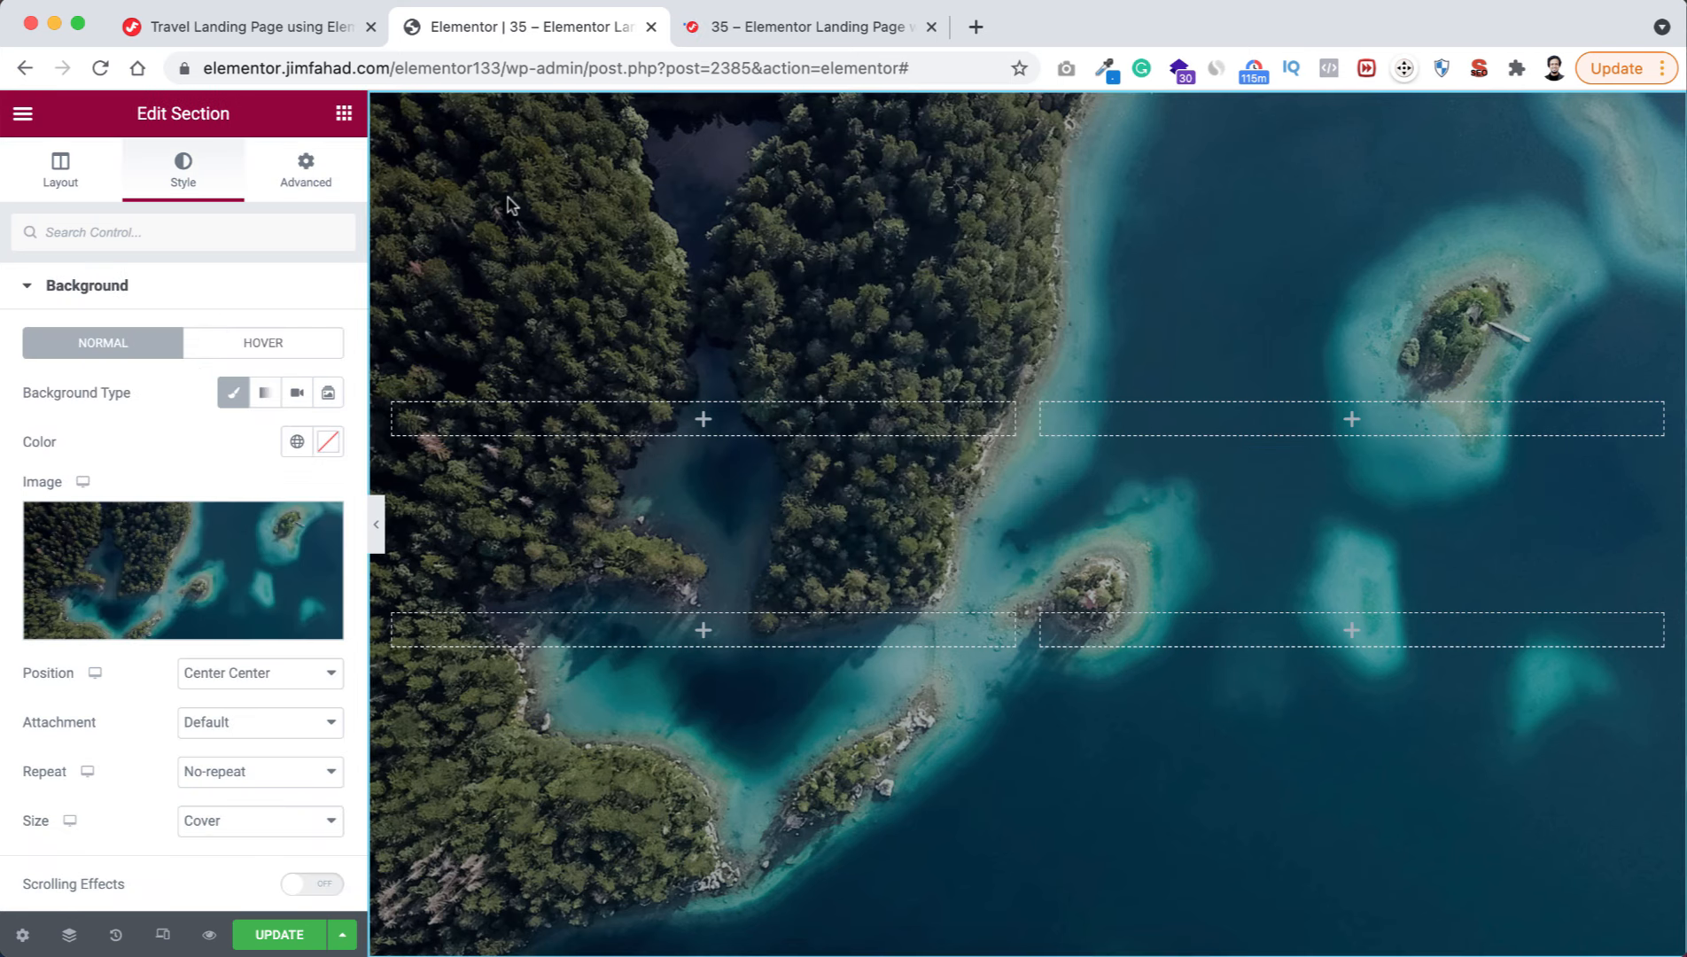
click(55, 170)
click(209, 569)
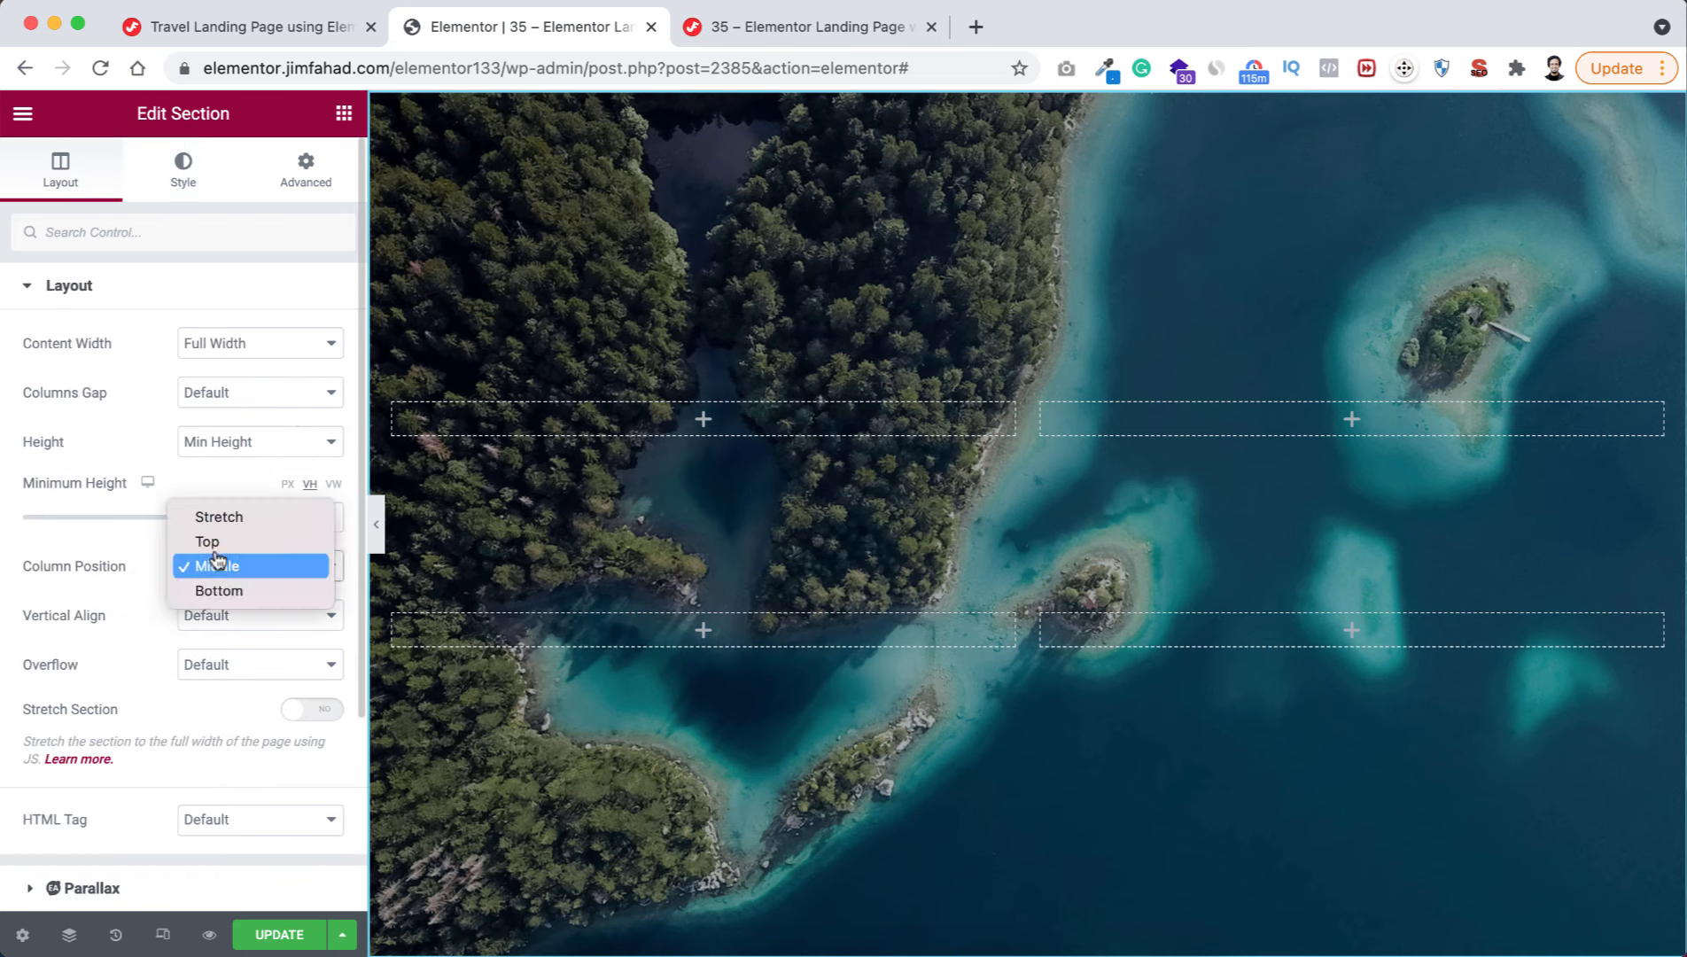
click(209, 542)
click(1007, 266)
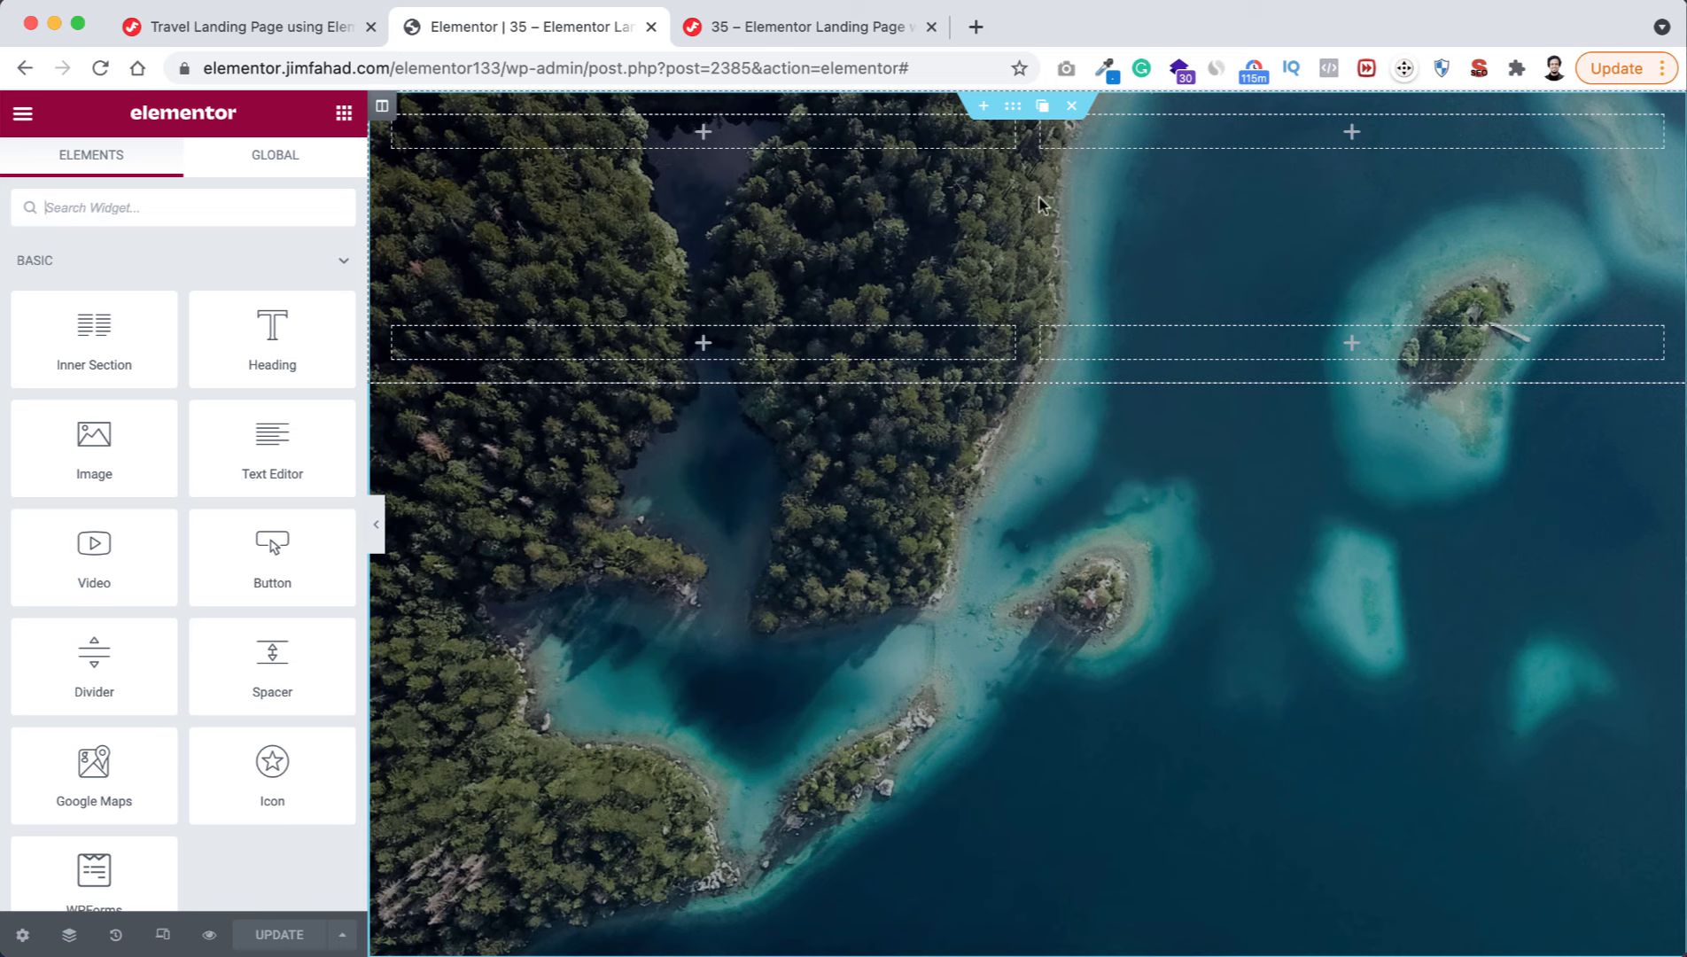
click(1014, 106)
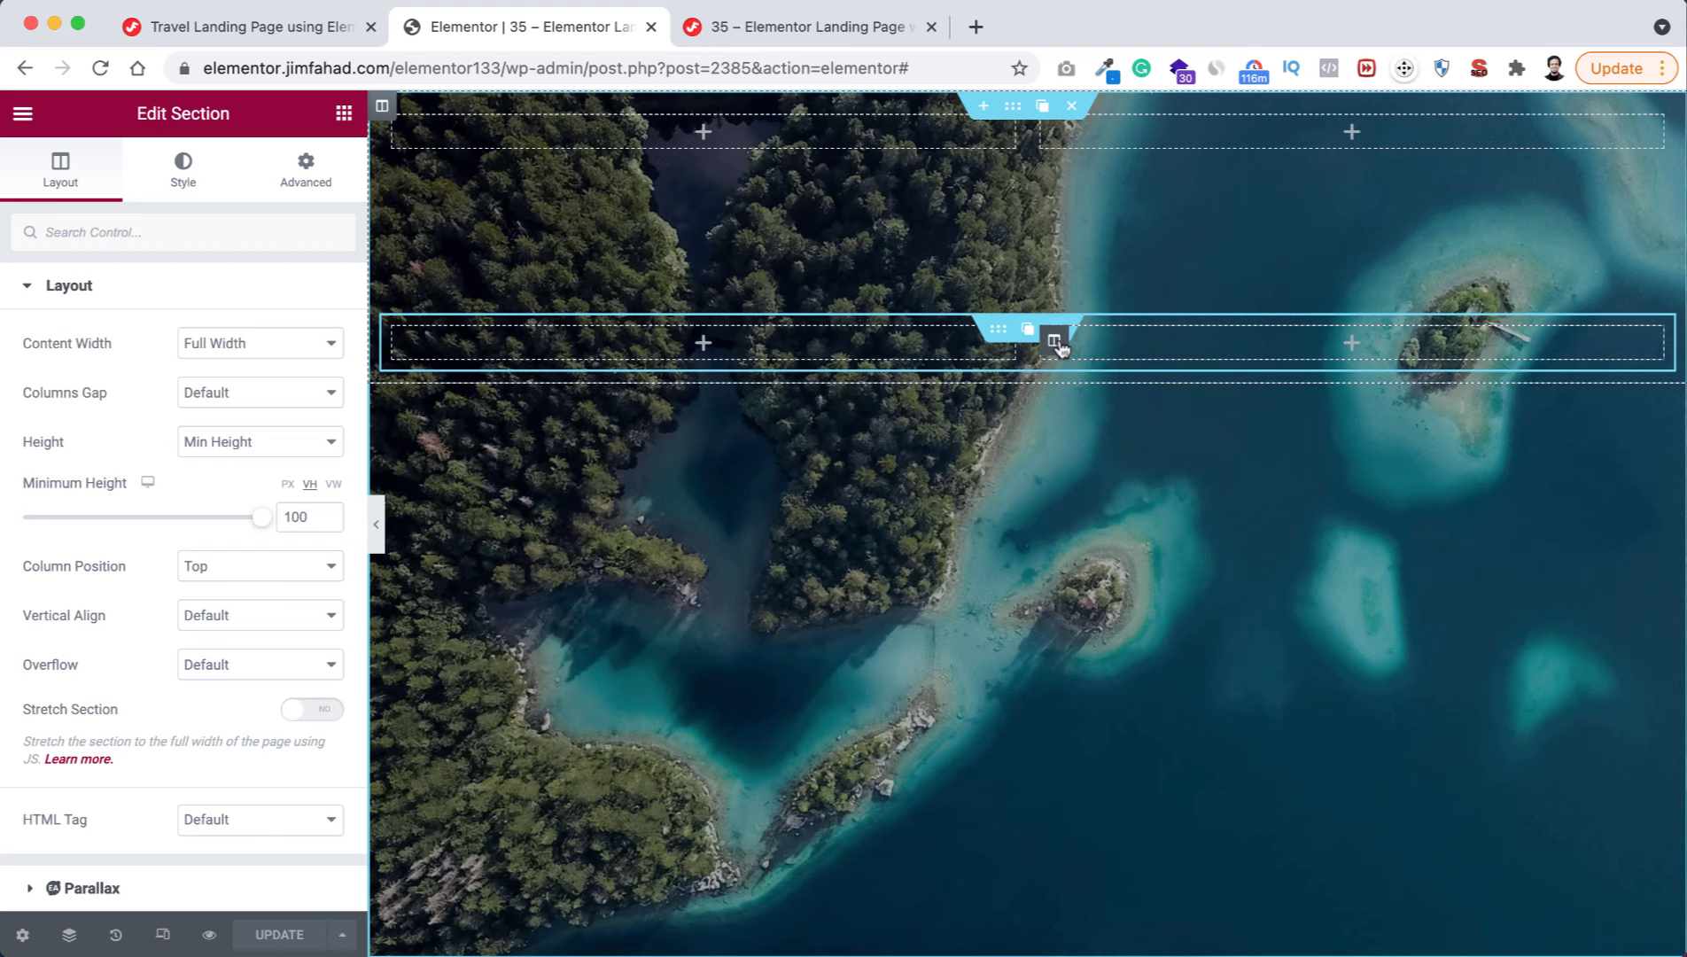
- Delete one column from the lower inner section and add a heading titled "Germany" to the remaining column
mouse_move(1056, 342)
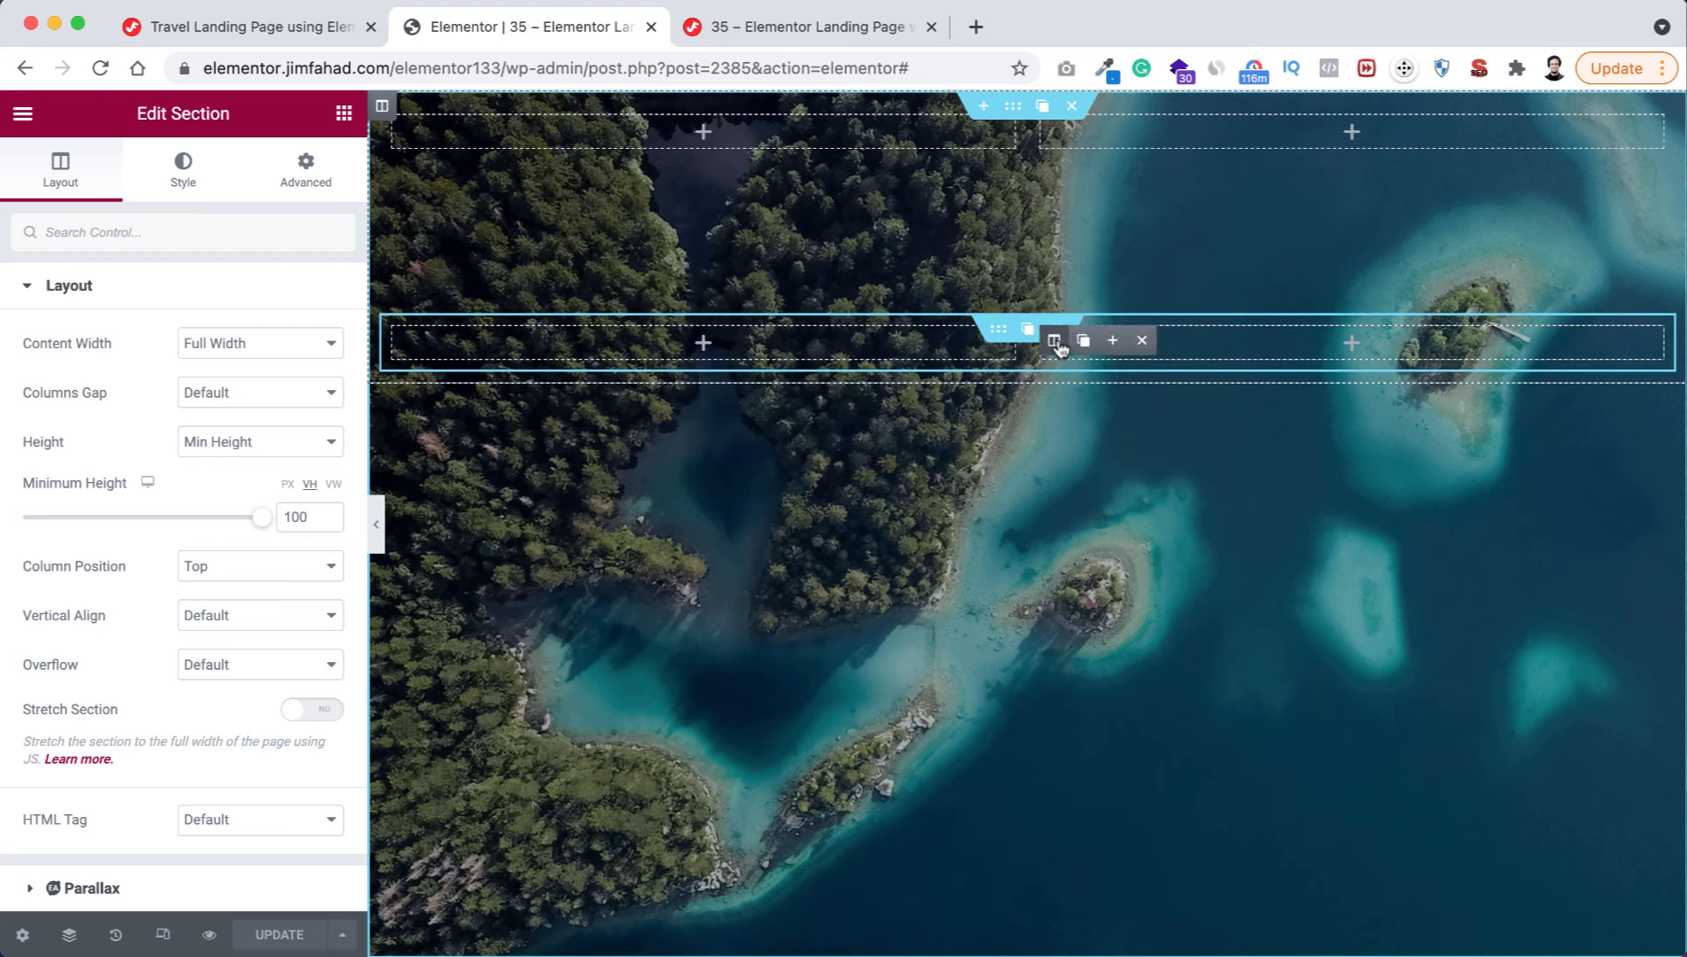
click(1142, 341)
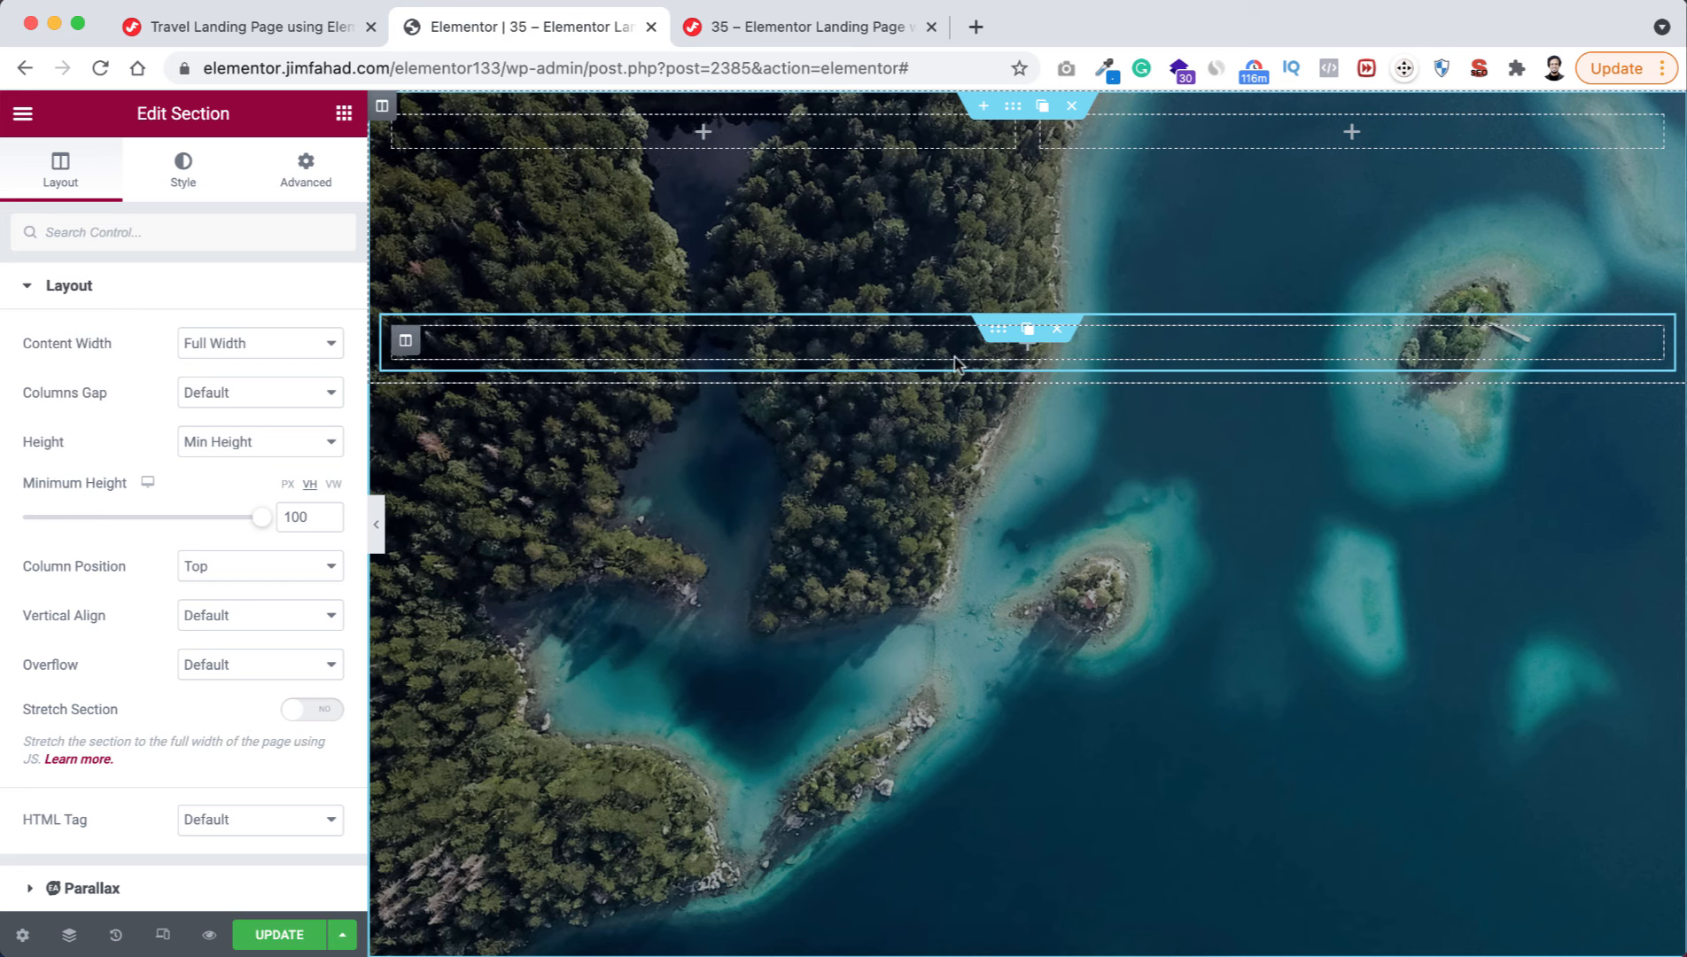
click(1027, 355)
drag(588, 344, 987, 342)
click(249, 363)
key(super+a)
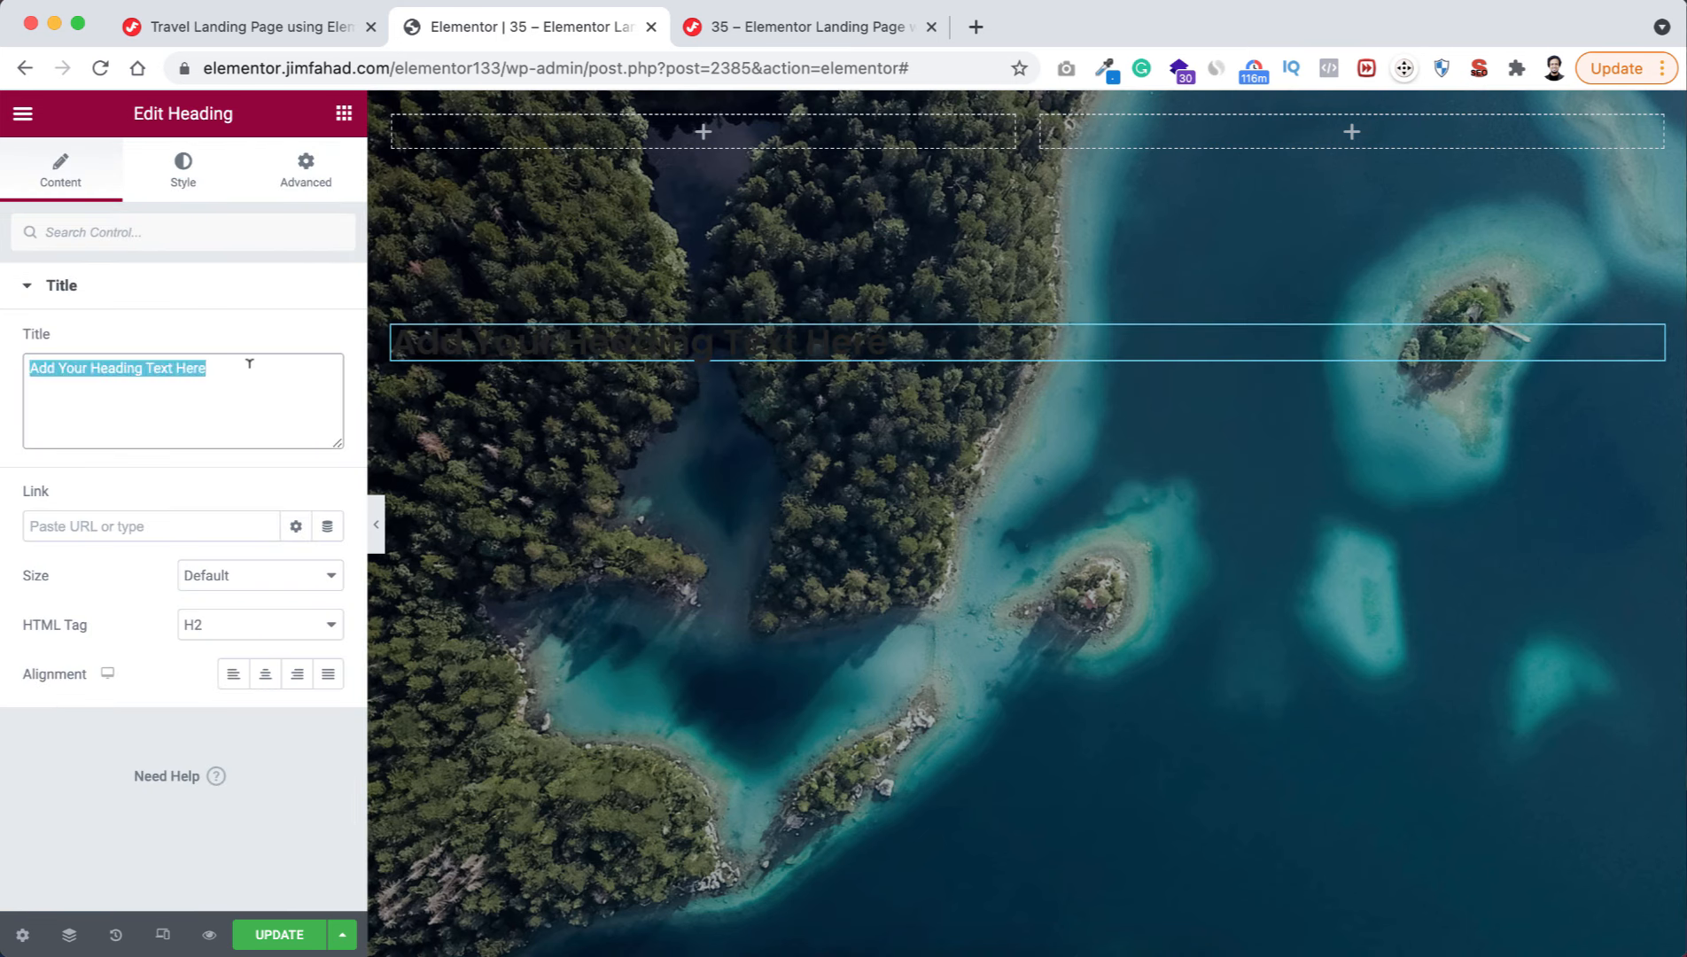
text(Germany)
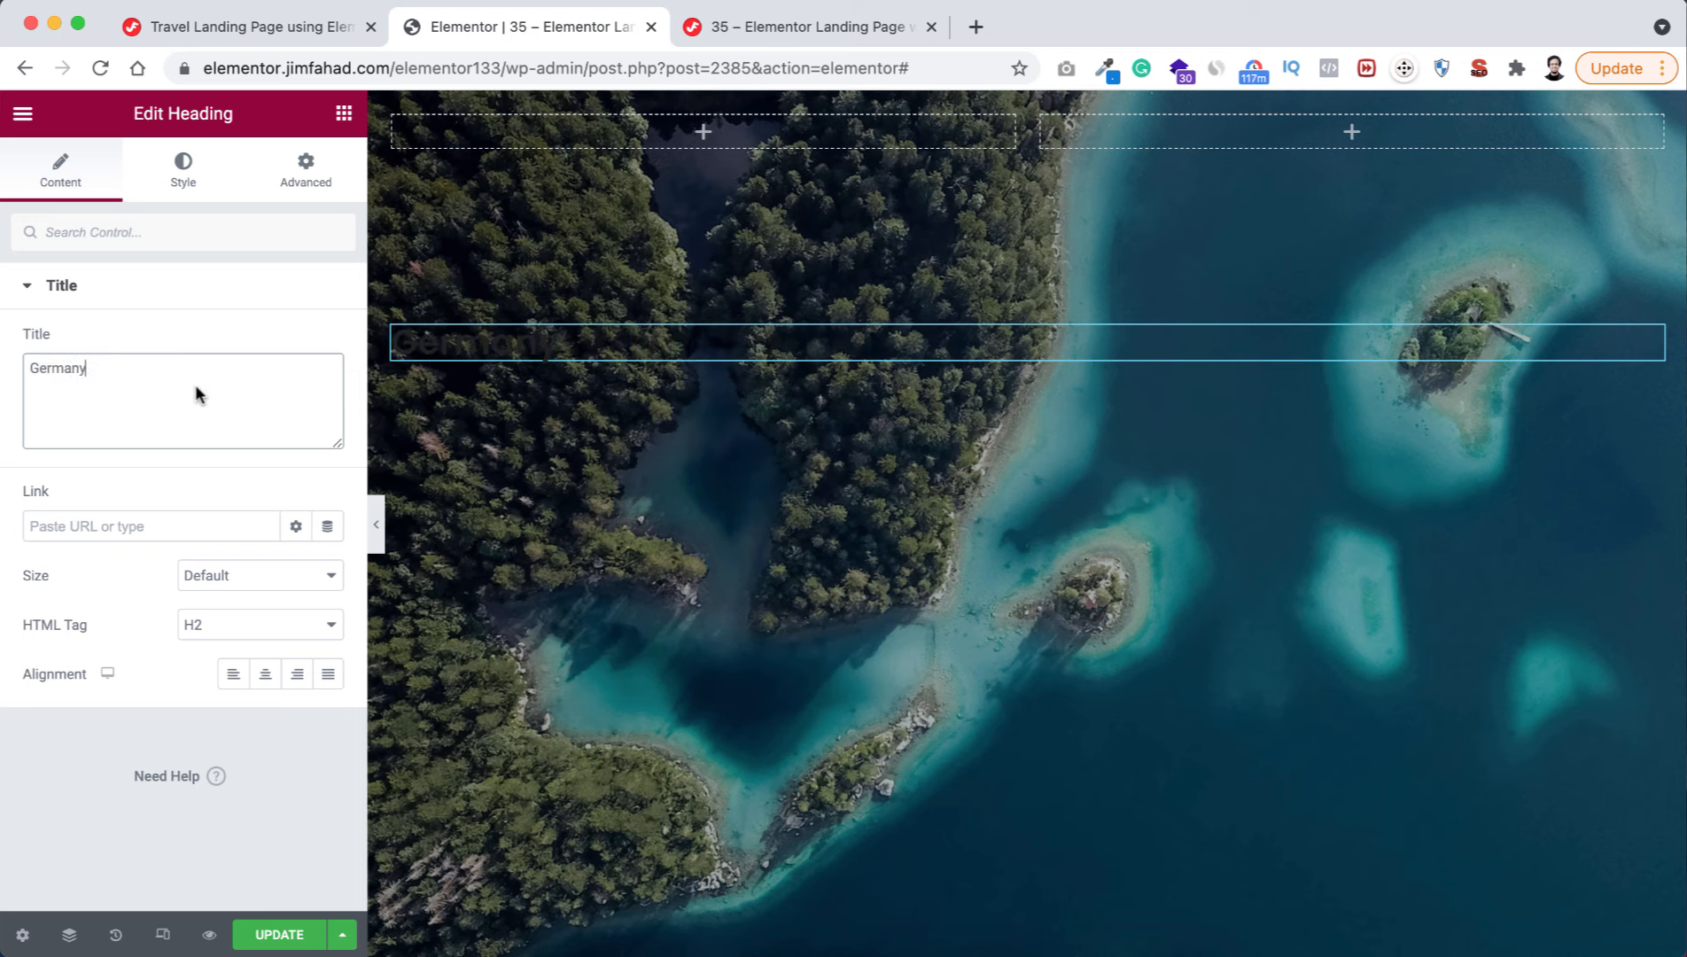
- Set the Germany heading's text color to white (#FFFFFF)
click(184, 173)
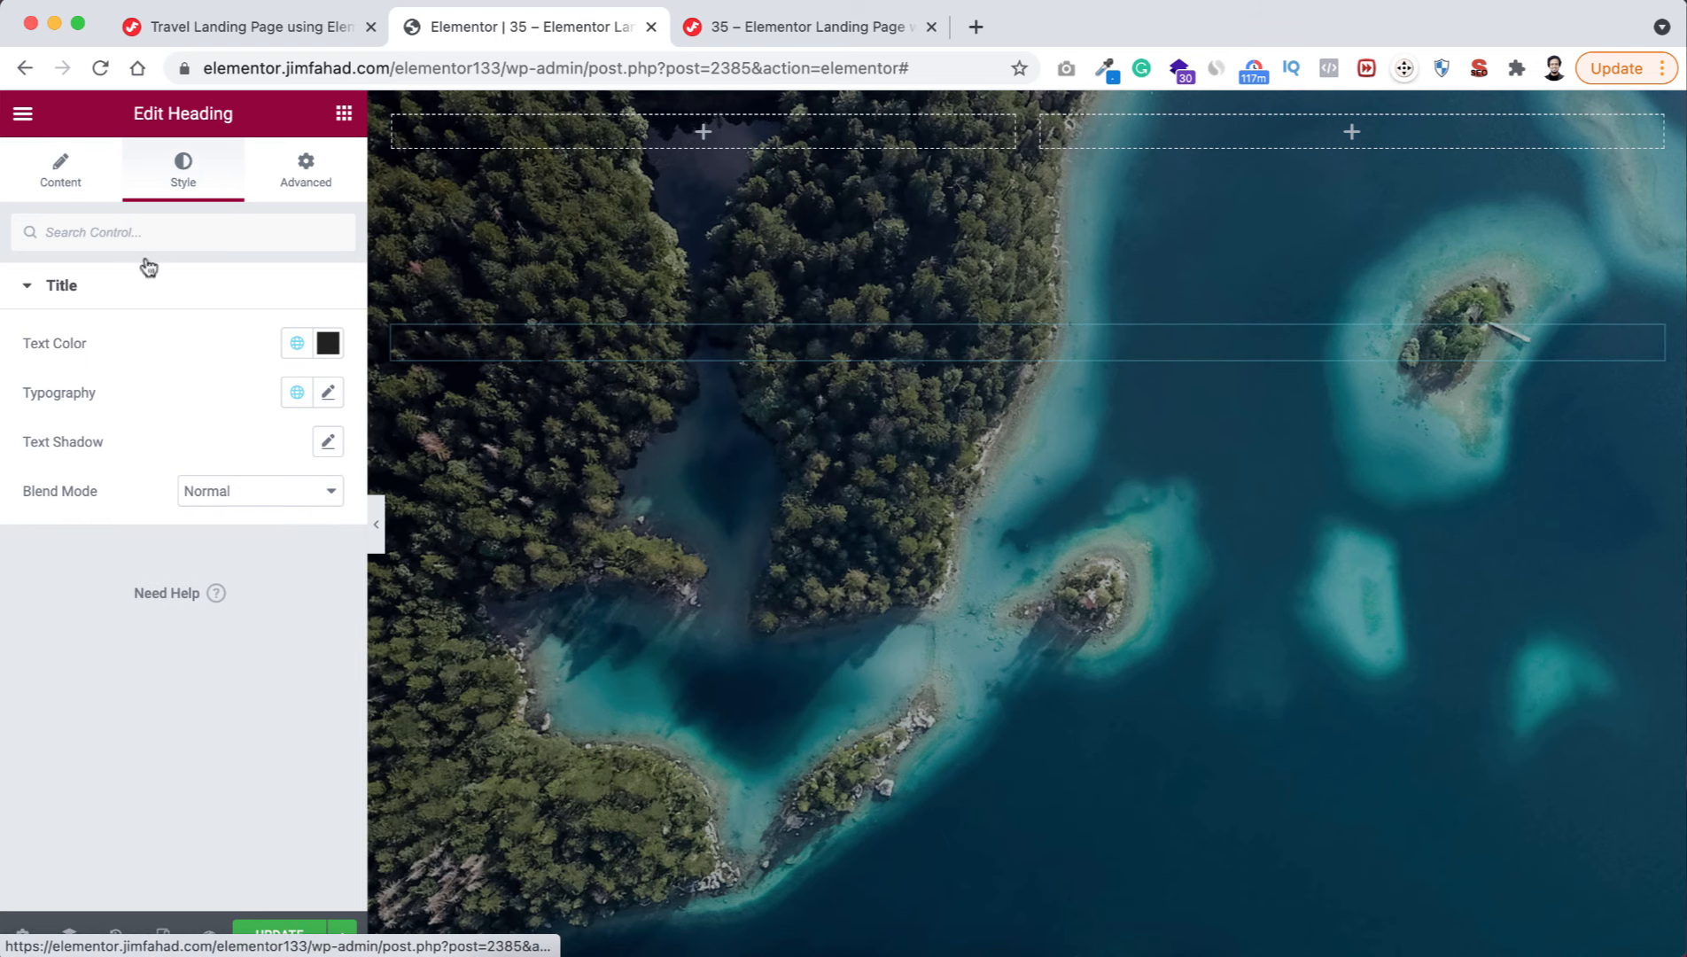
click(329, 341)
drag(193, 434, 39, 408)
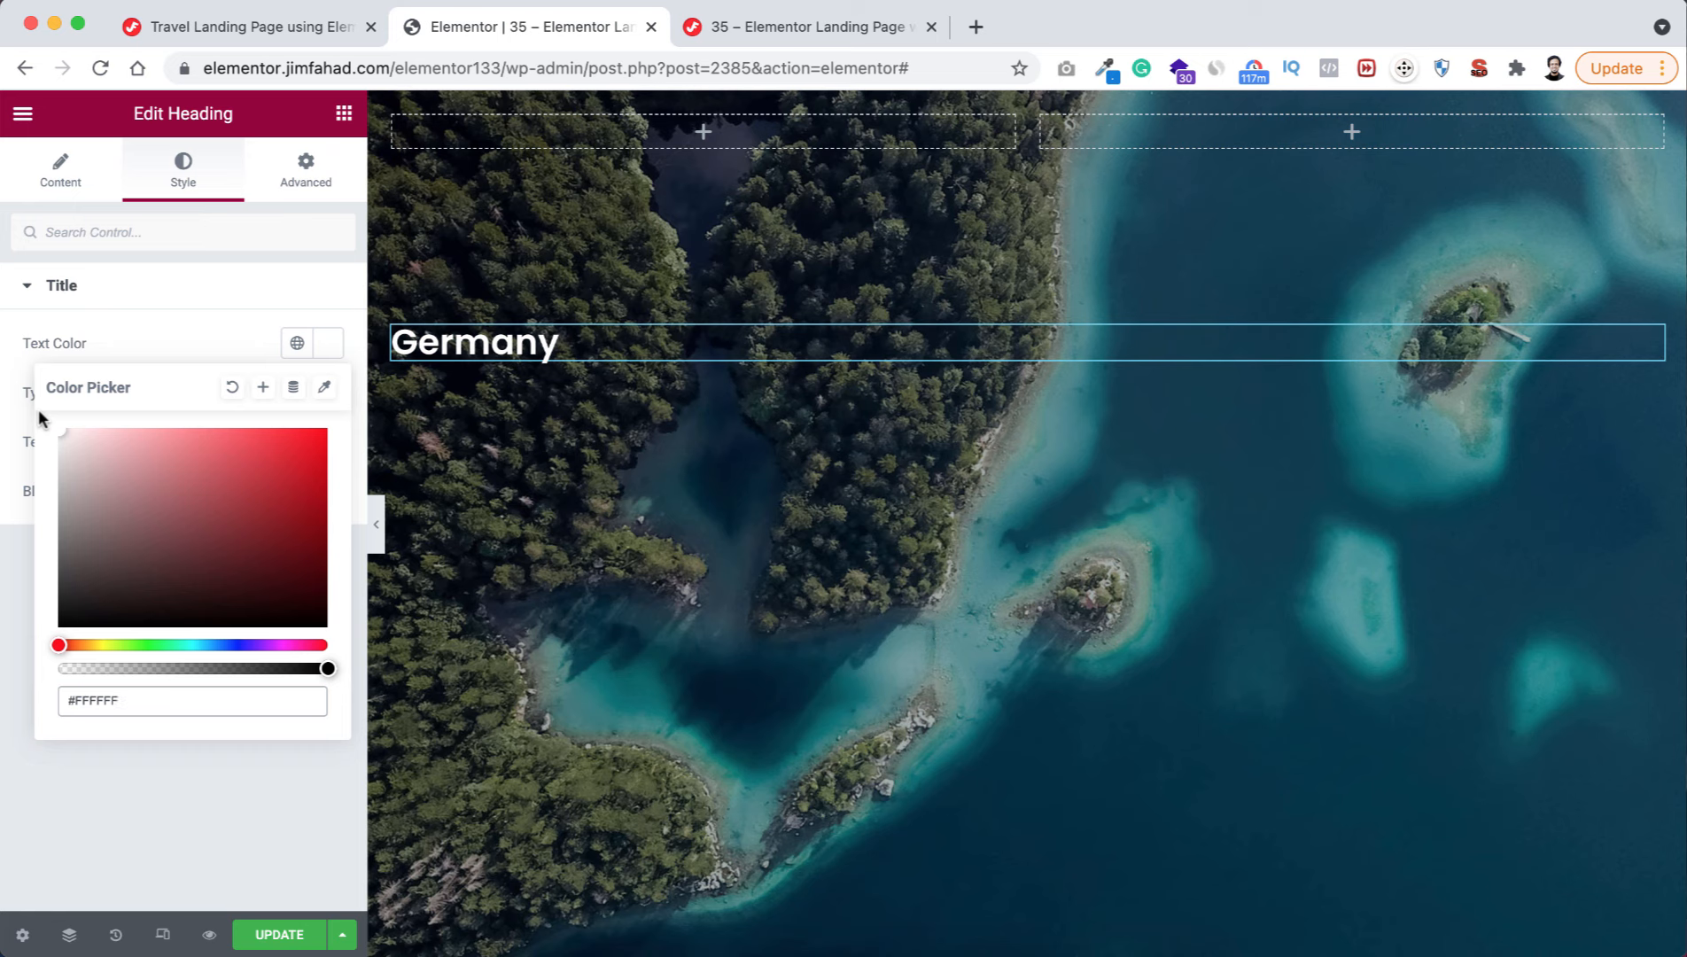
click(111, 296)
click(114, 293)
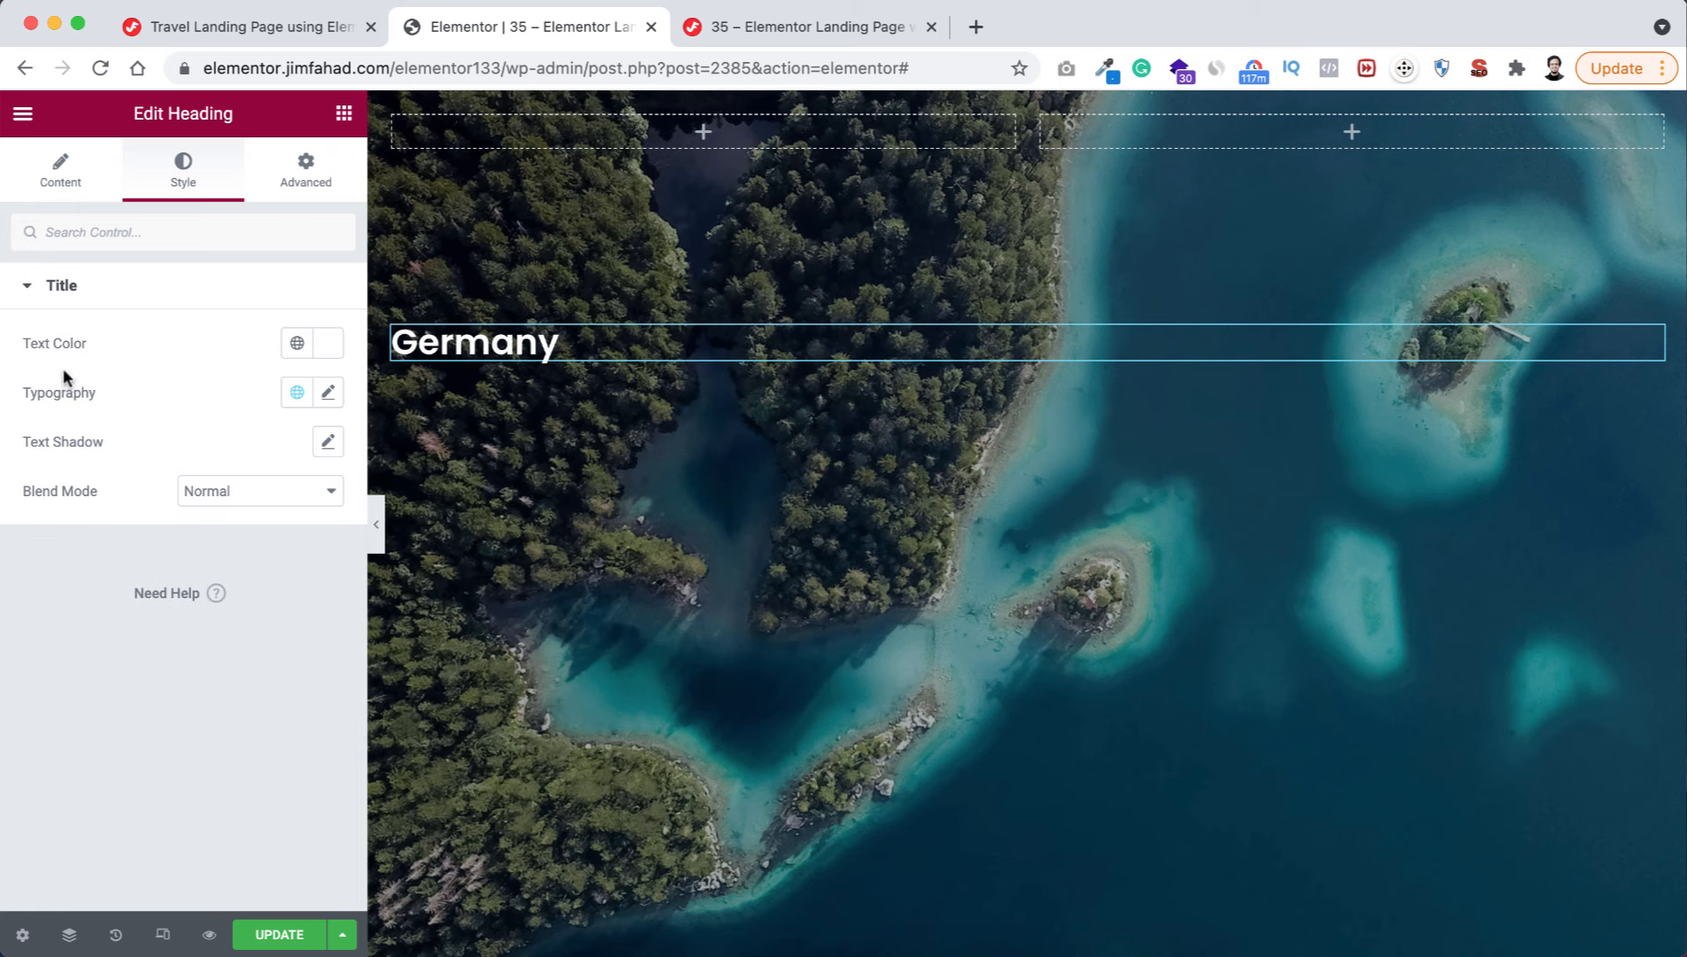
- Set the Germany heading's typography to size 54 px, weight 800 and Uppercase transform
click(328, 393)
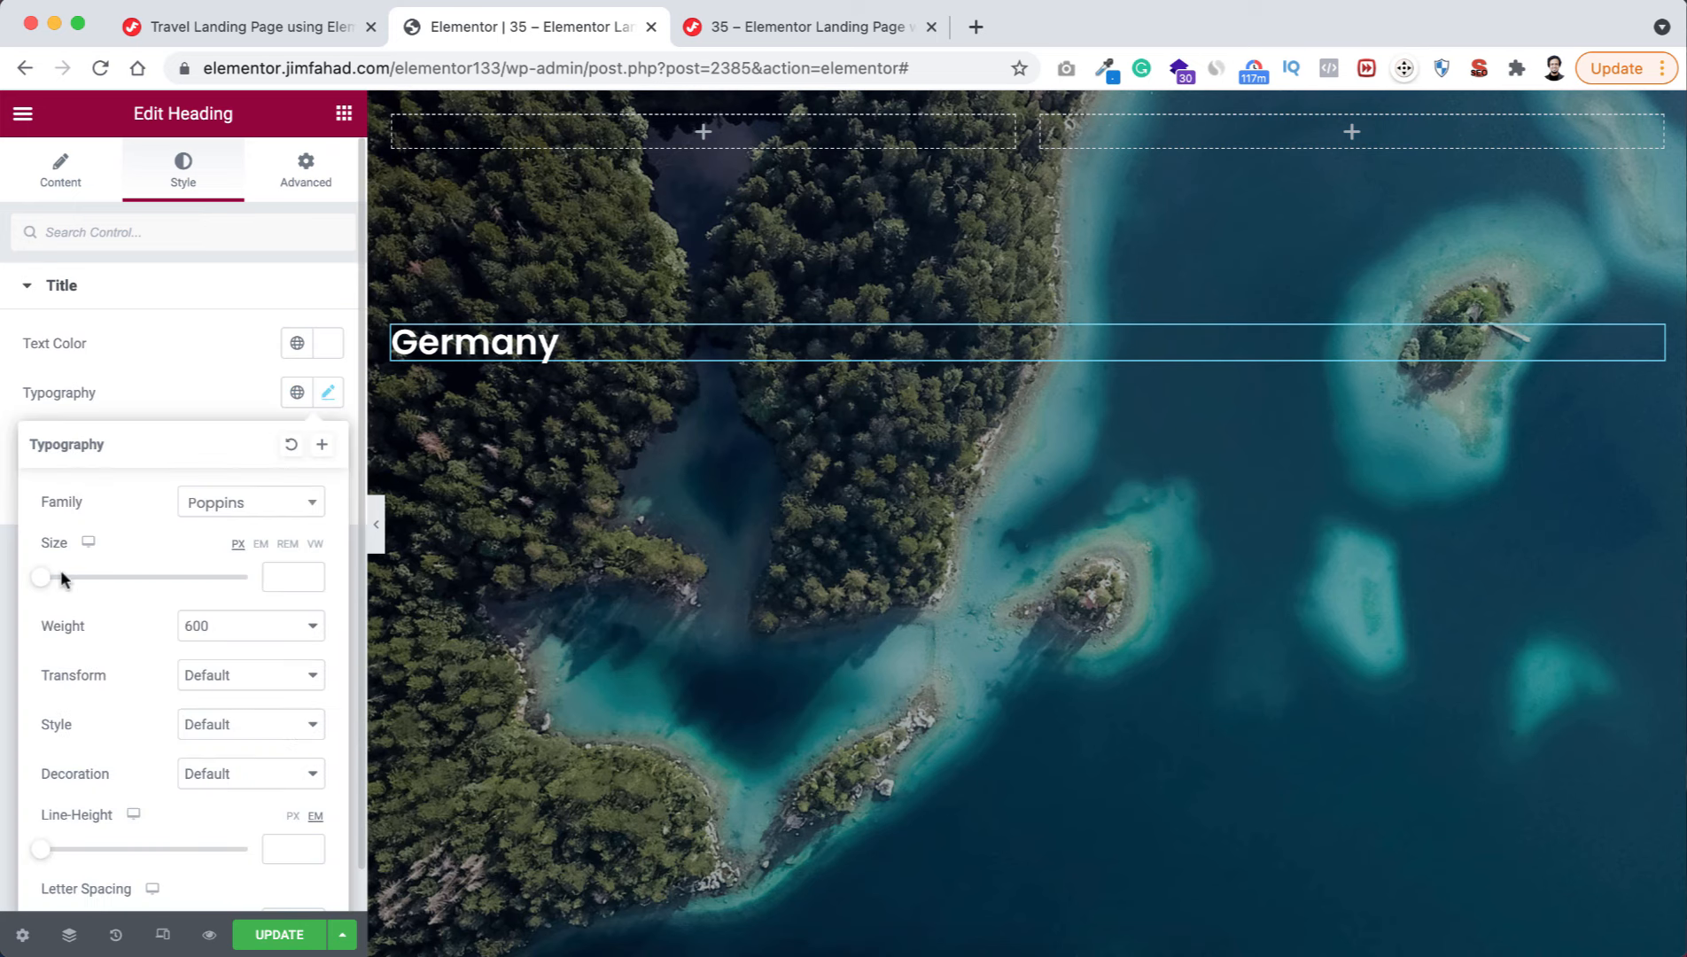
click(271, 575)
text(54)
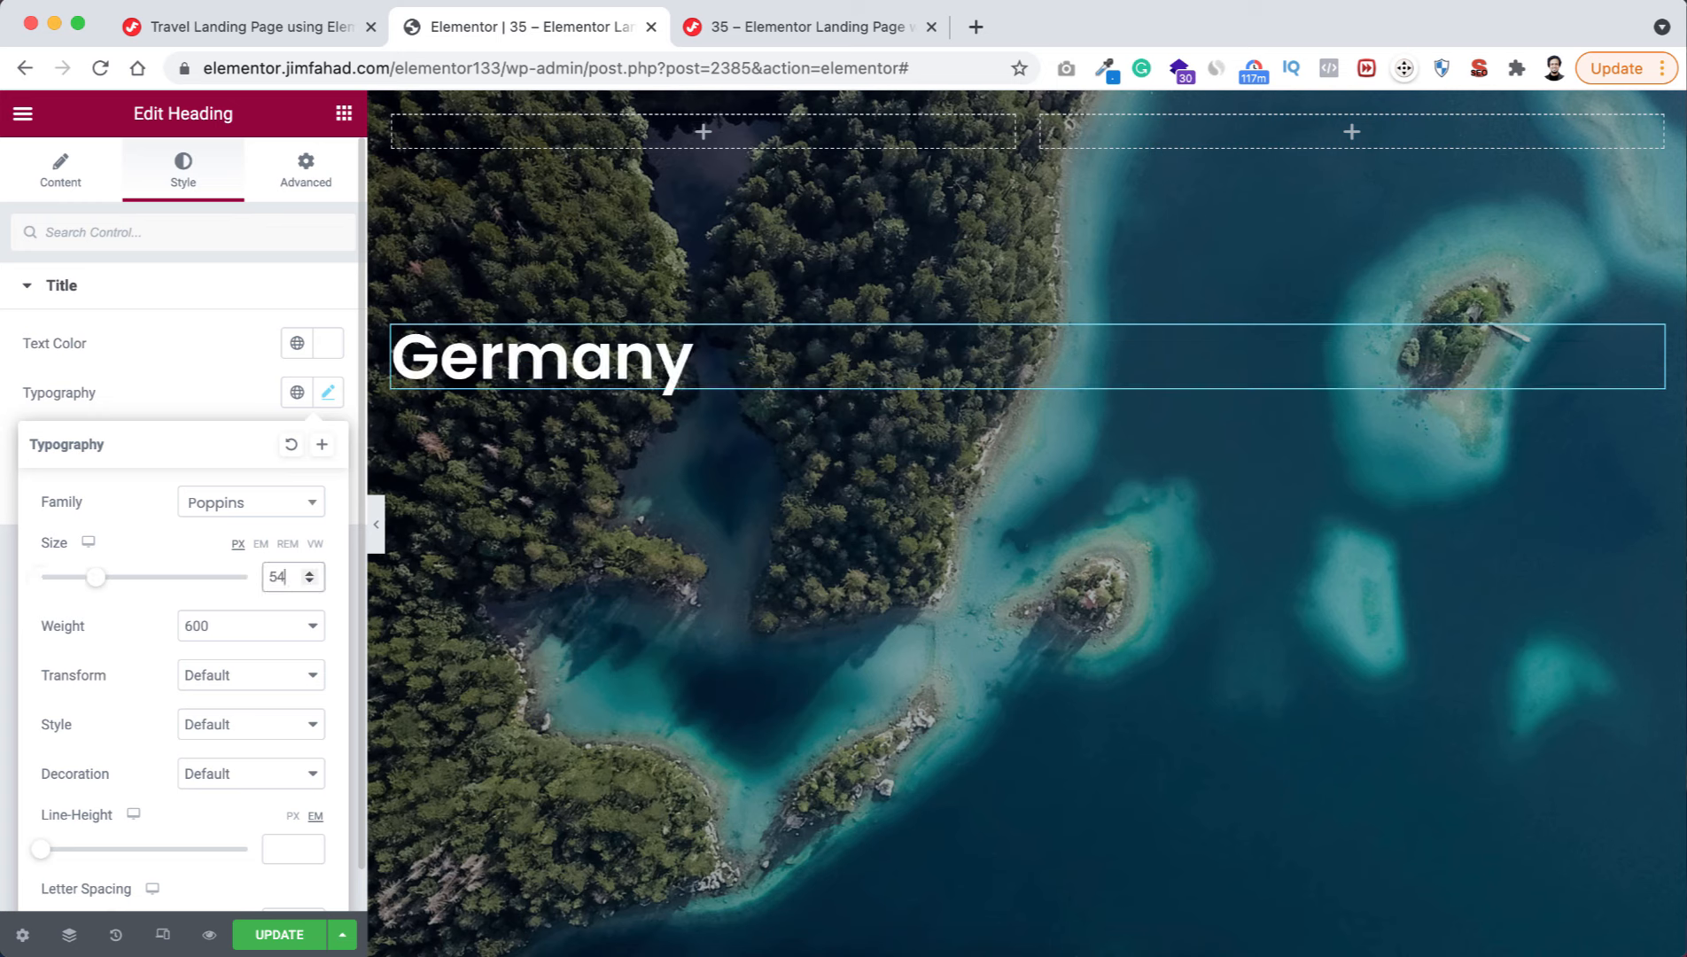
click(211, 636)
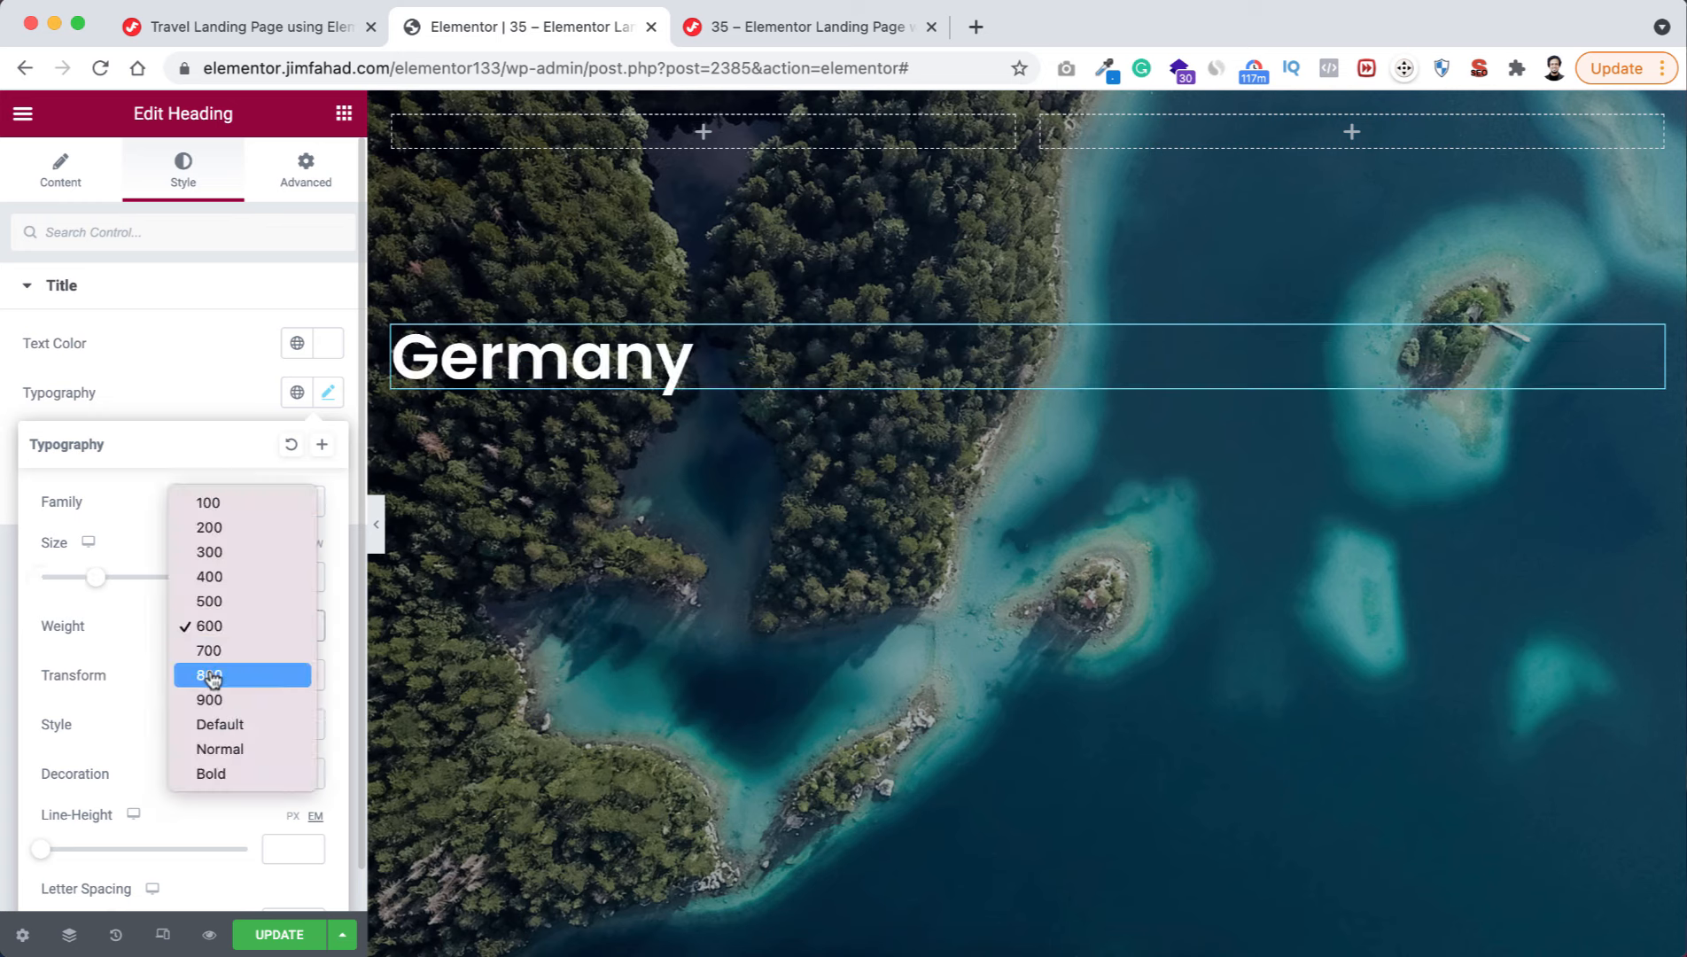
click(211, 677)
click(210, 678)
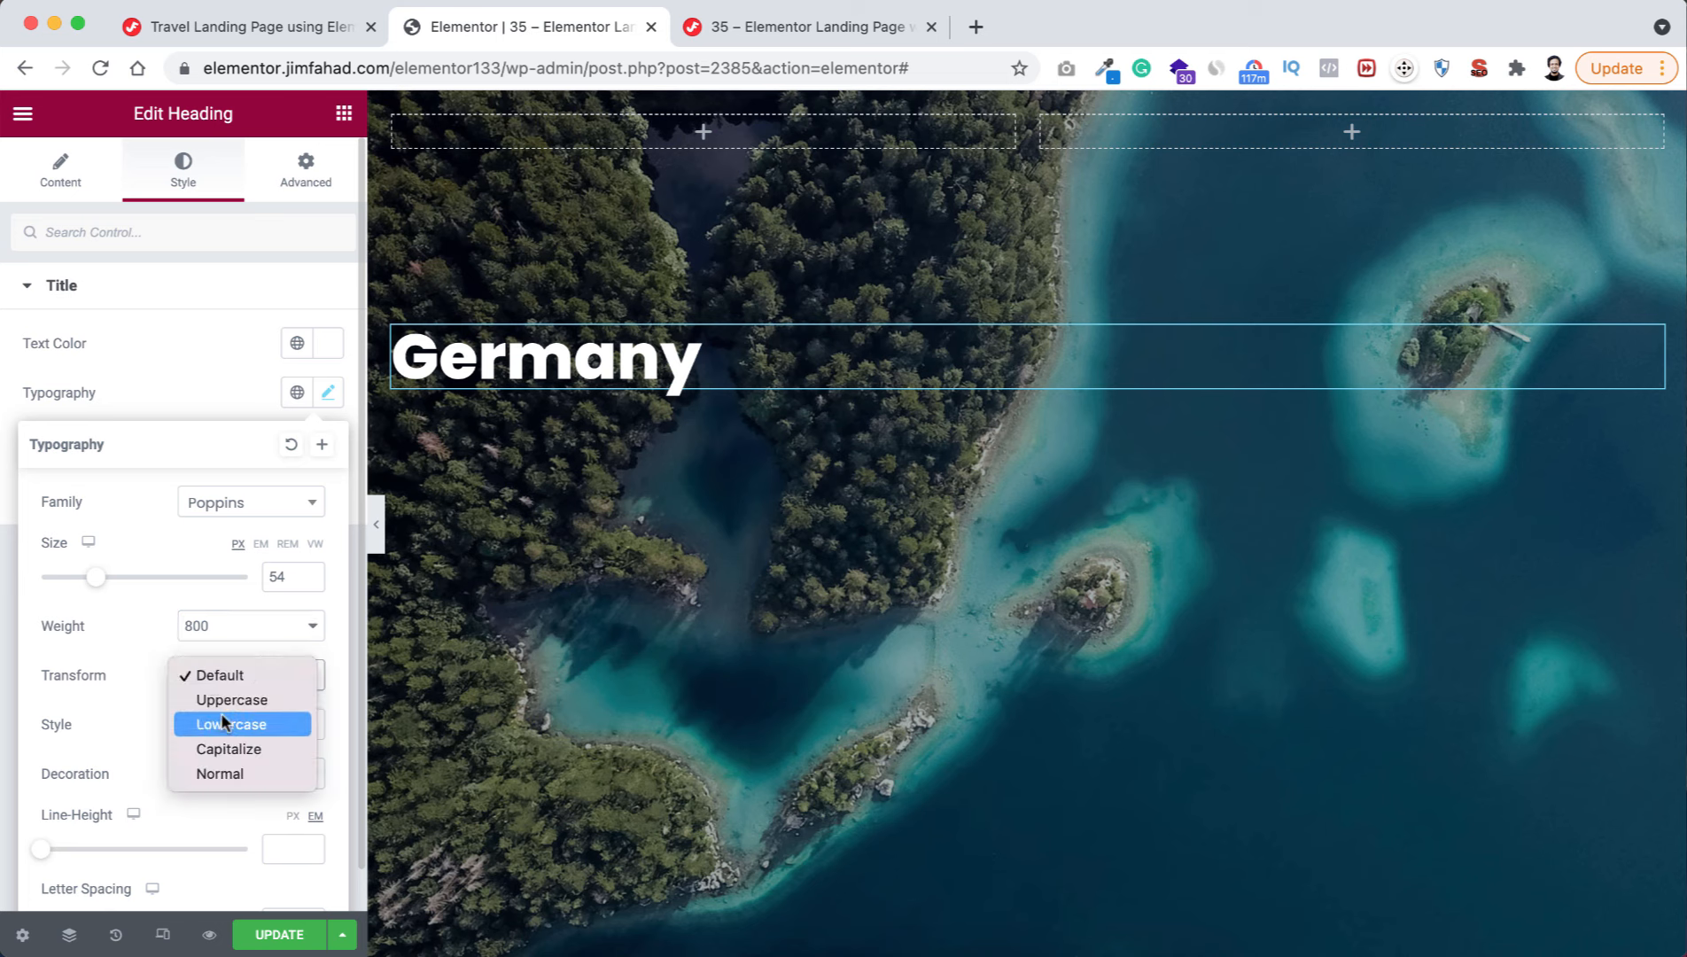
click(222, 700)
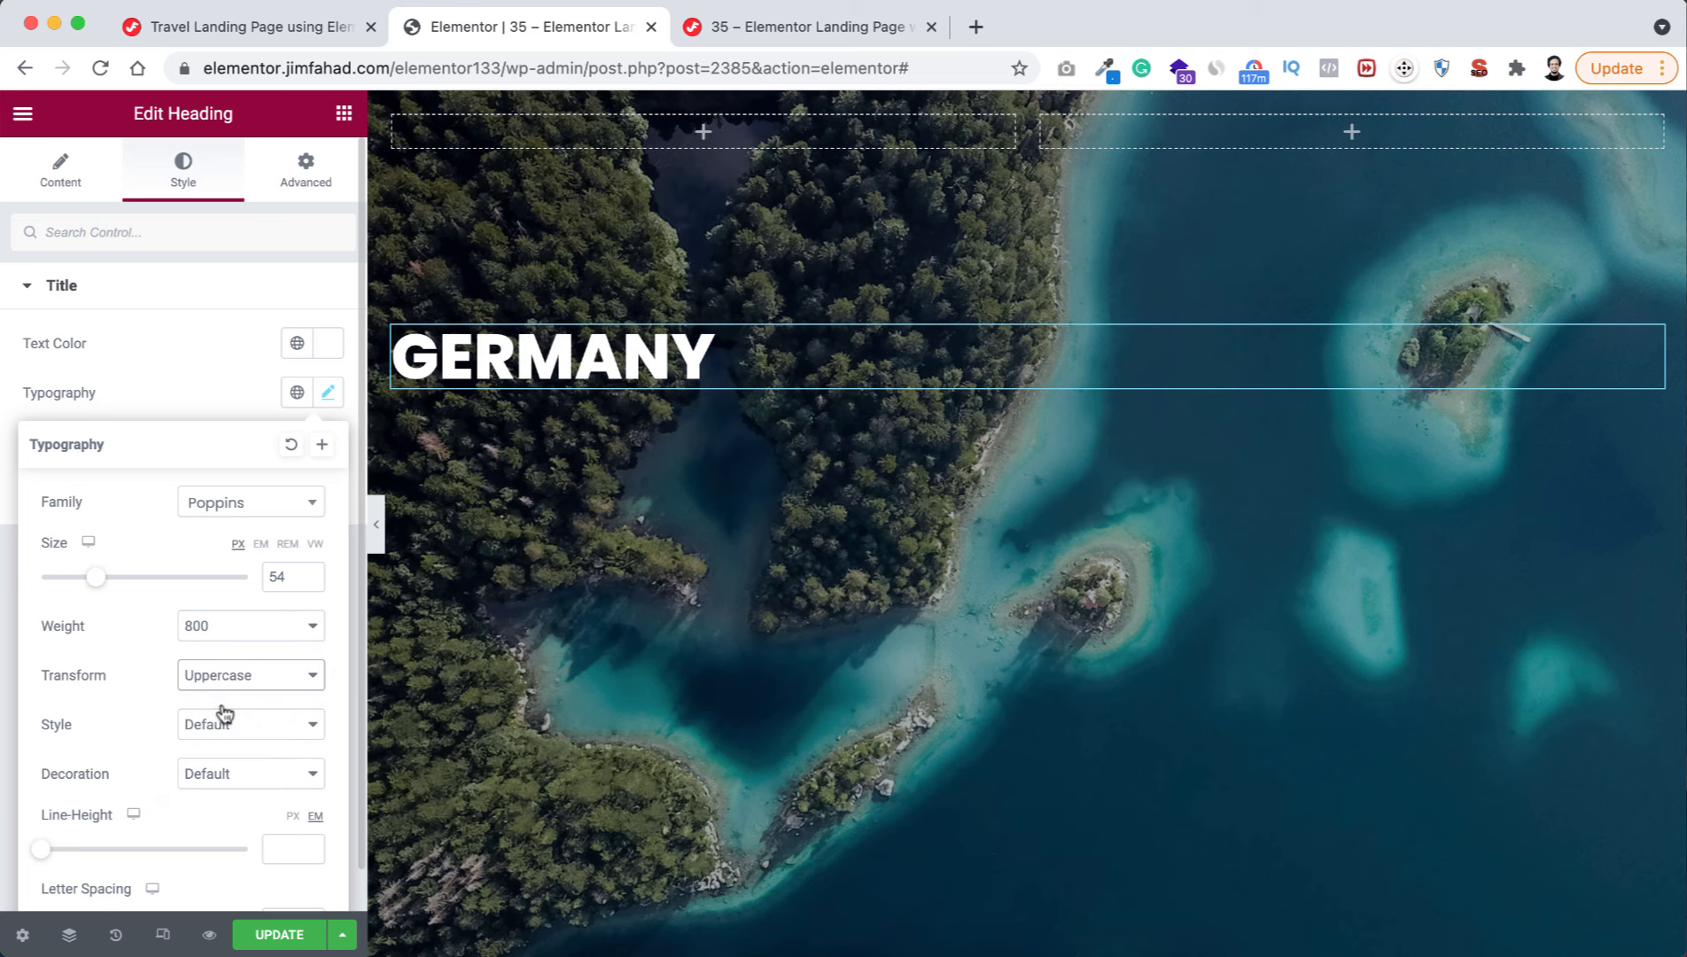
- Duplicate the Germany heading and change the copy's title to "A Piece of Heaven"
right_click(647, 372)
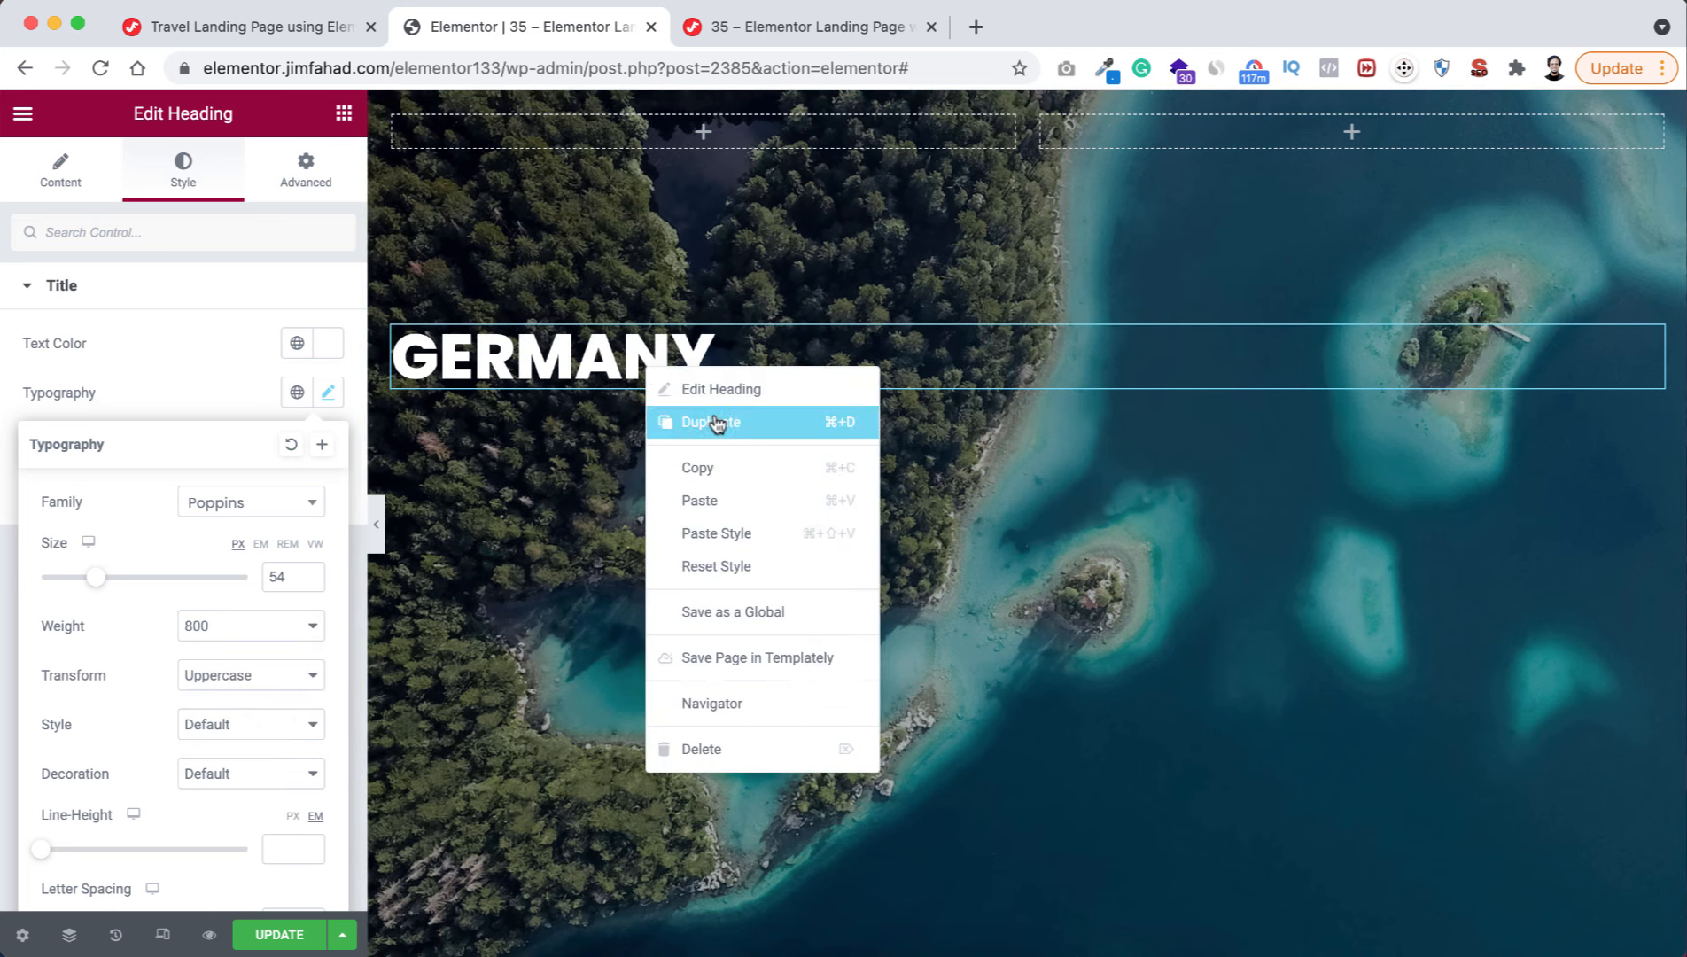
click(706, 424)
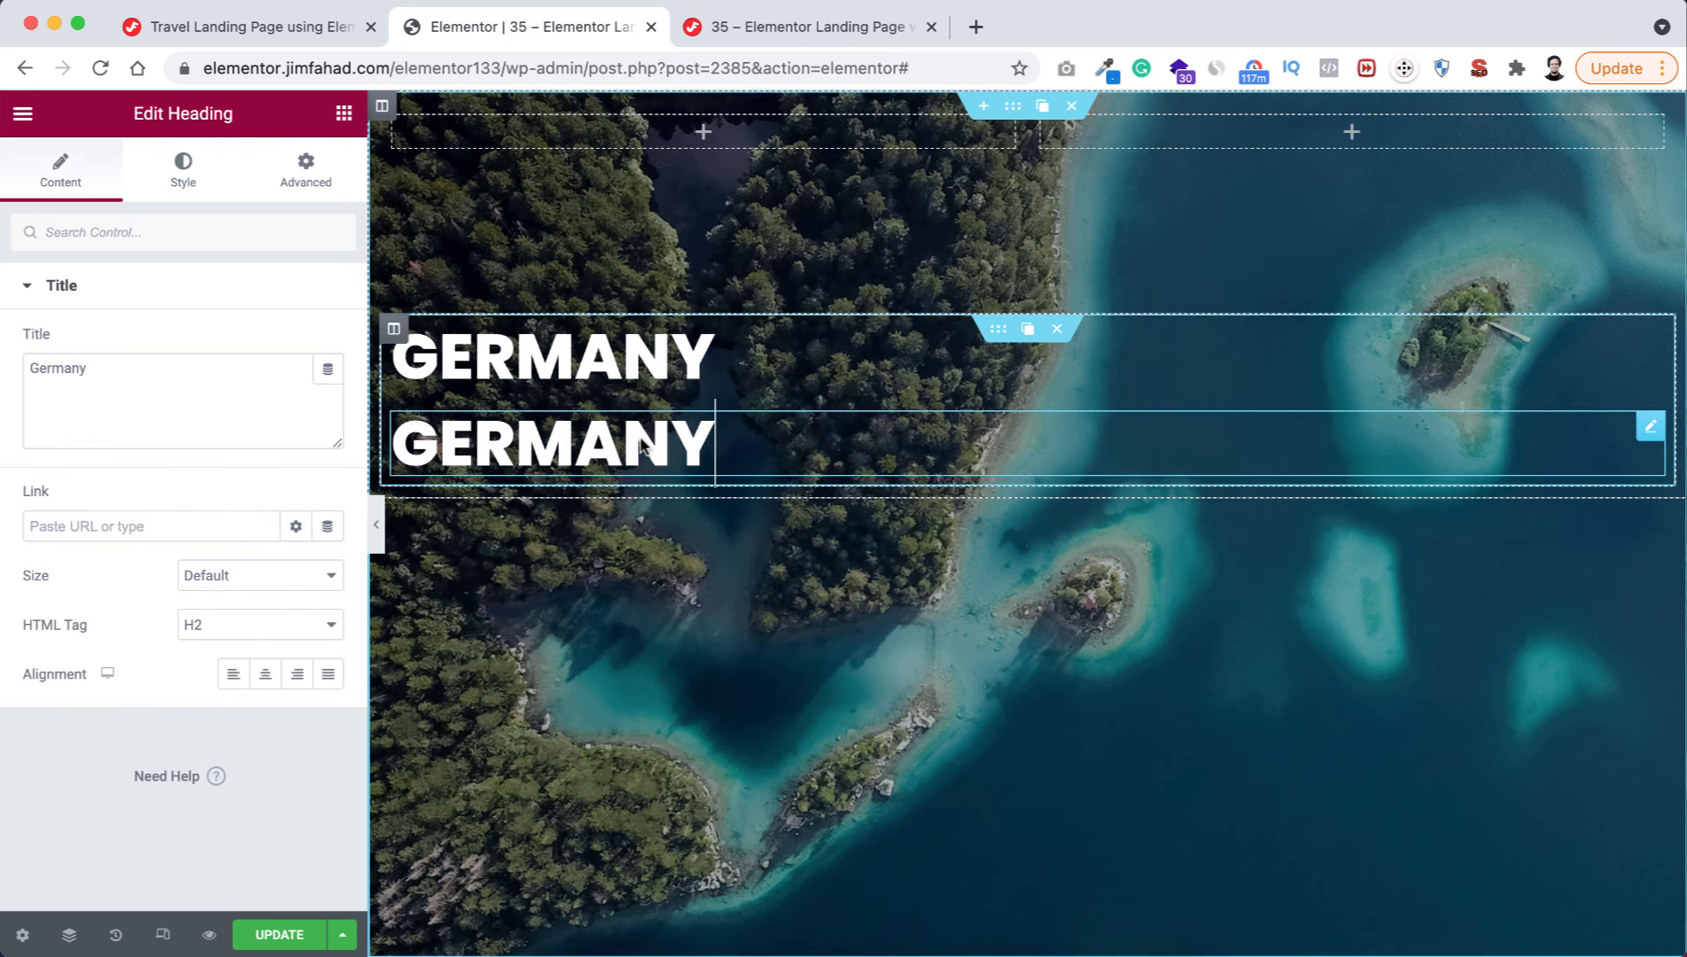
click(162, 364)
double_click(80, 364)
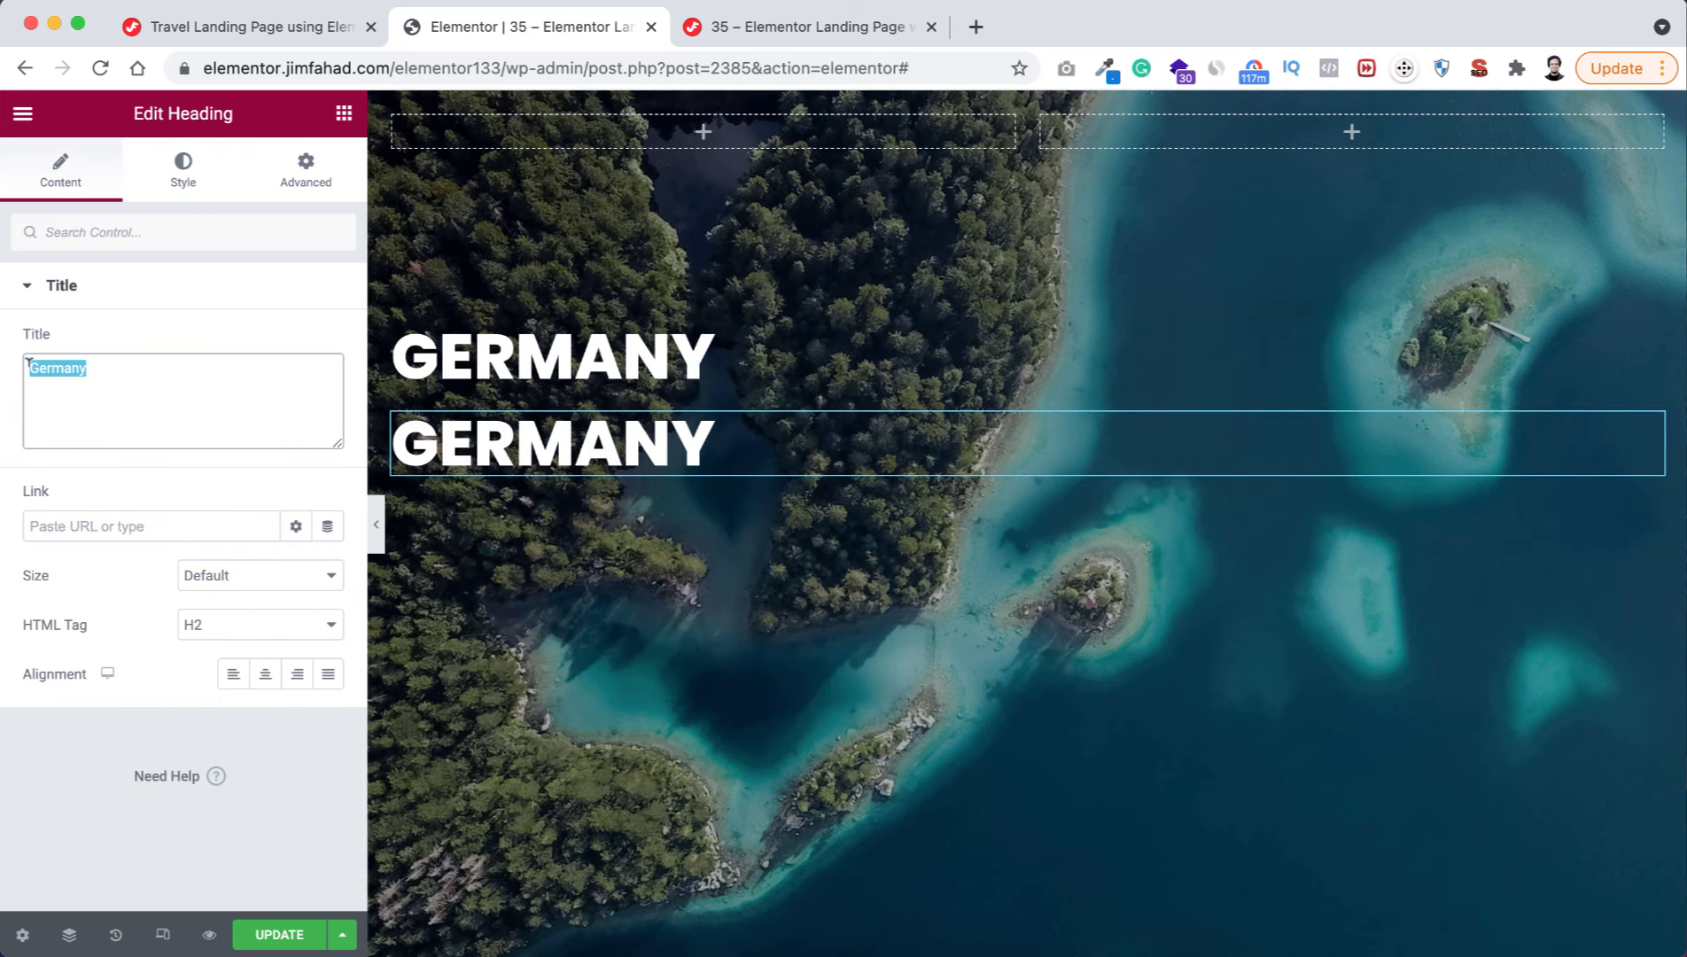
text(A Piece)
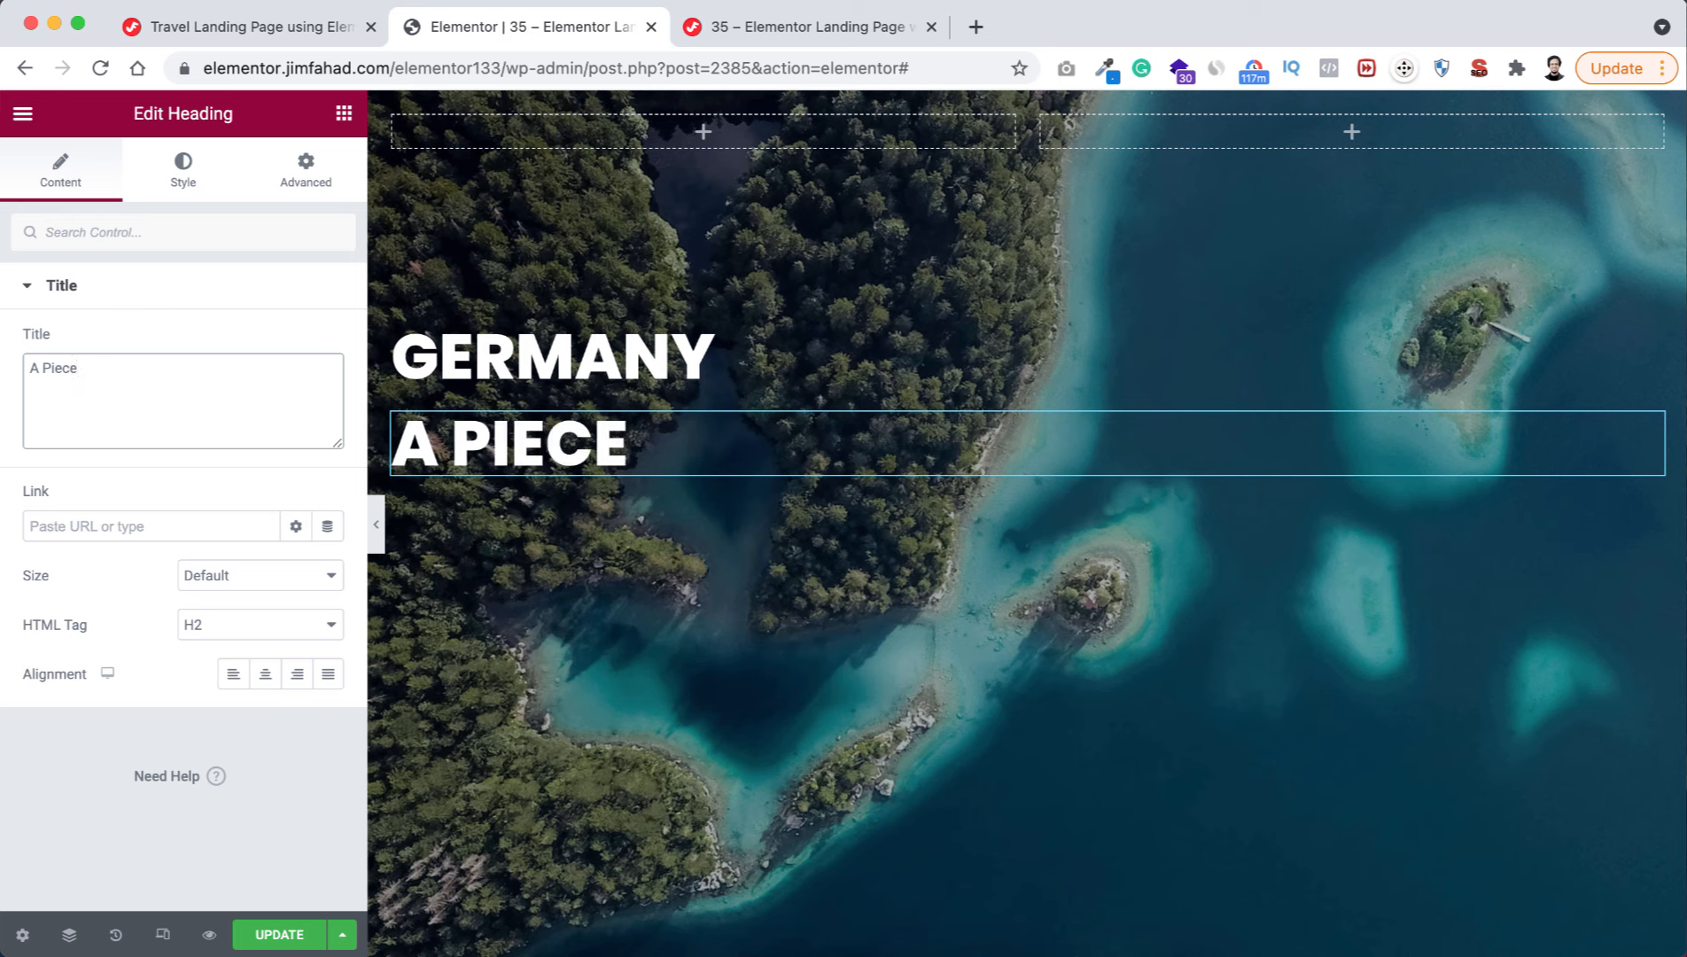
text( of Heaven)
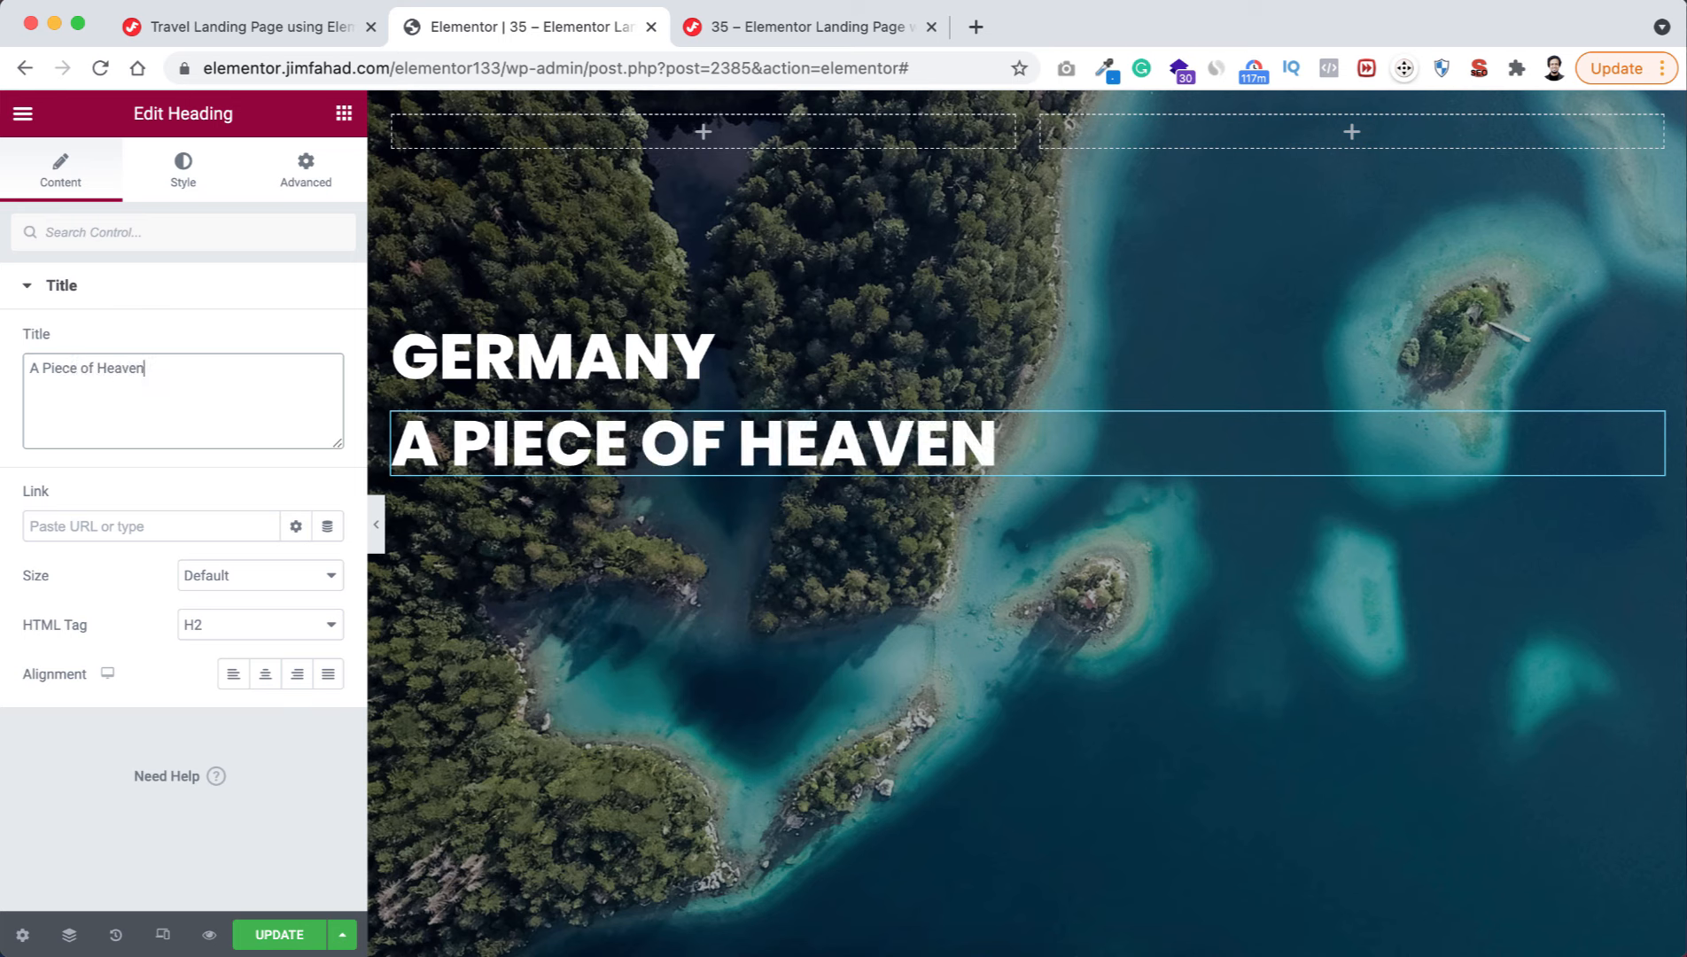
- Insert a <br> line break before "Heaven" in the second heading's title
click(97, 366)
text(<>)
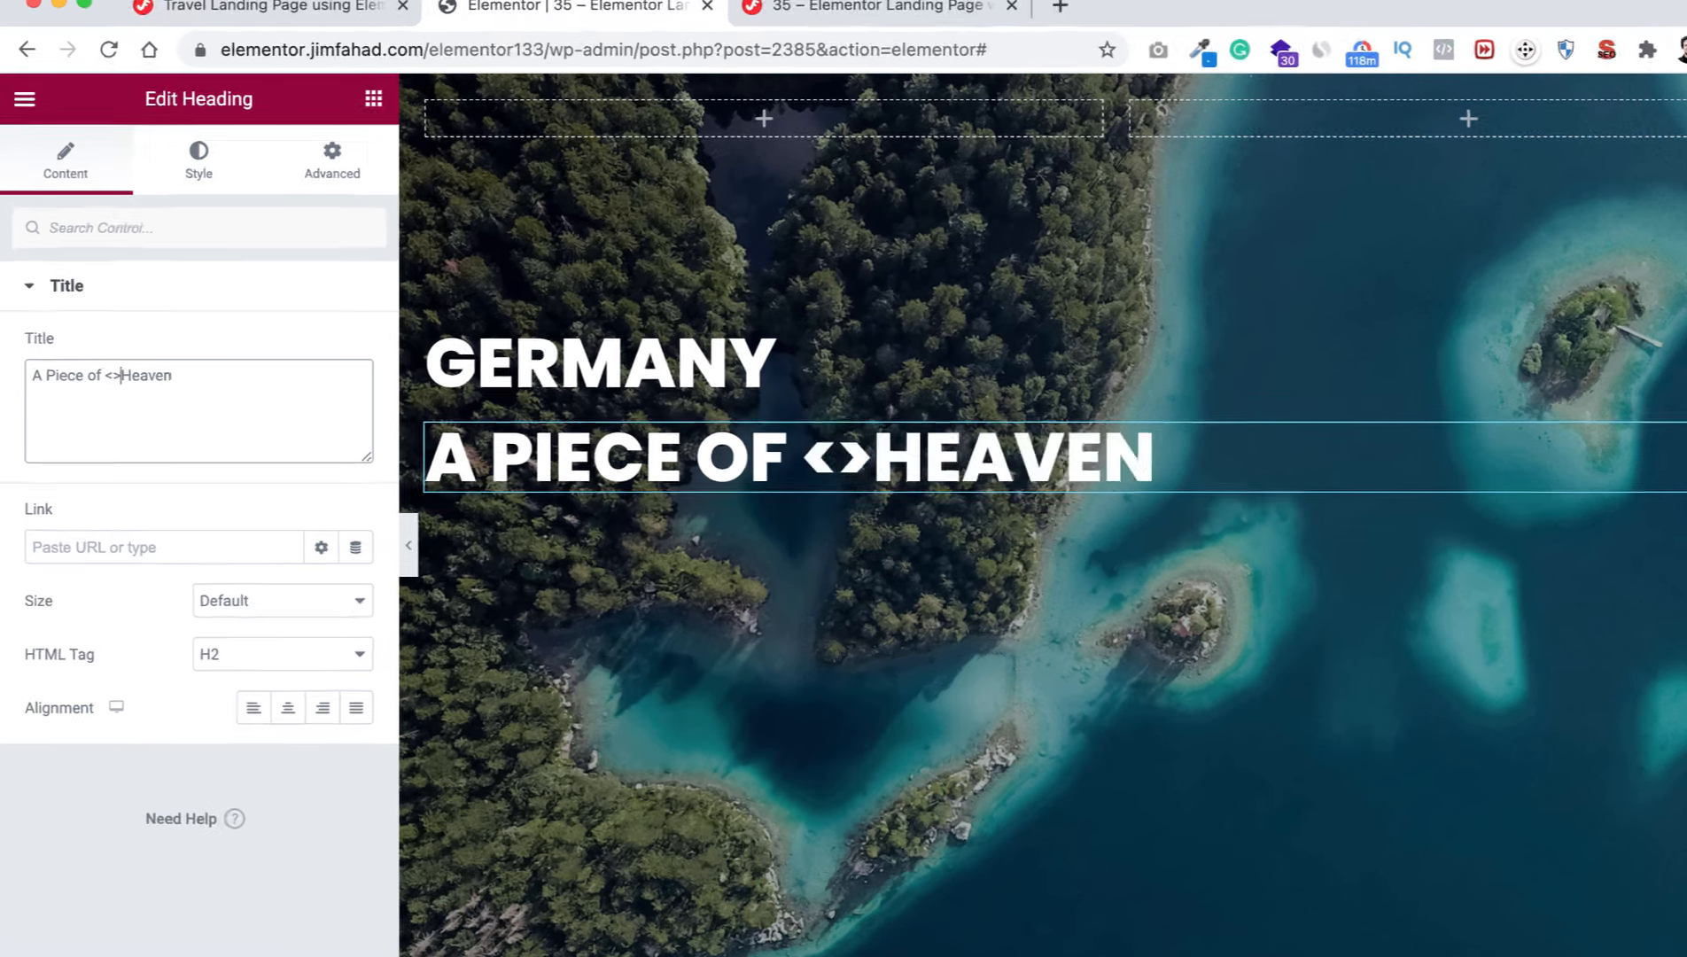
text(br)
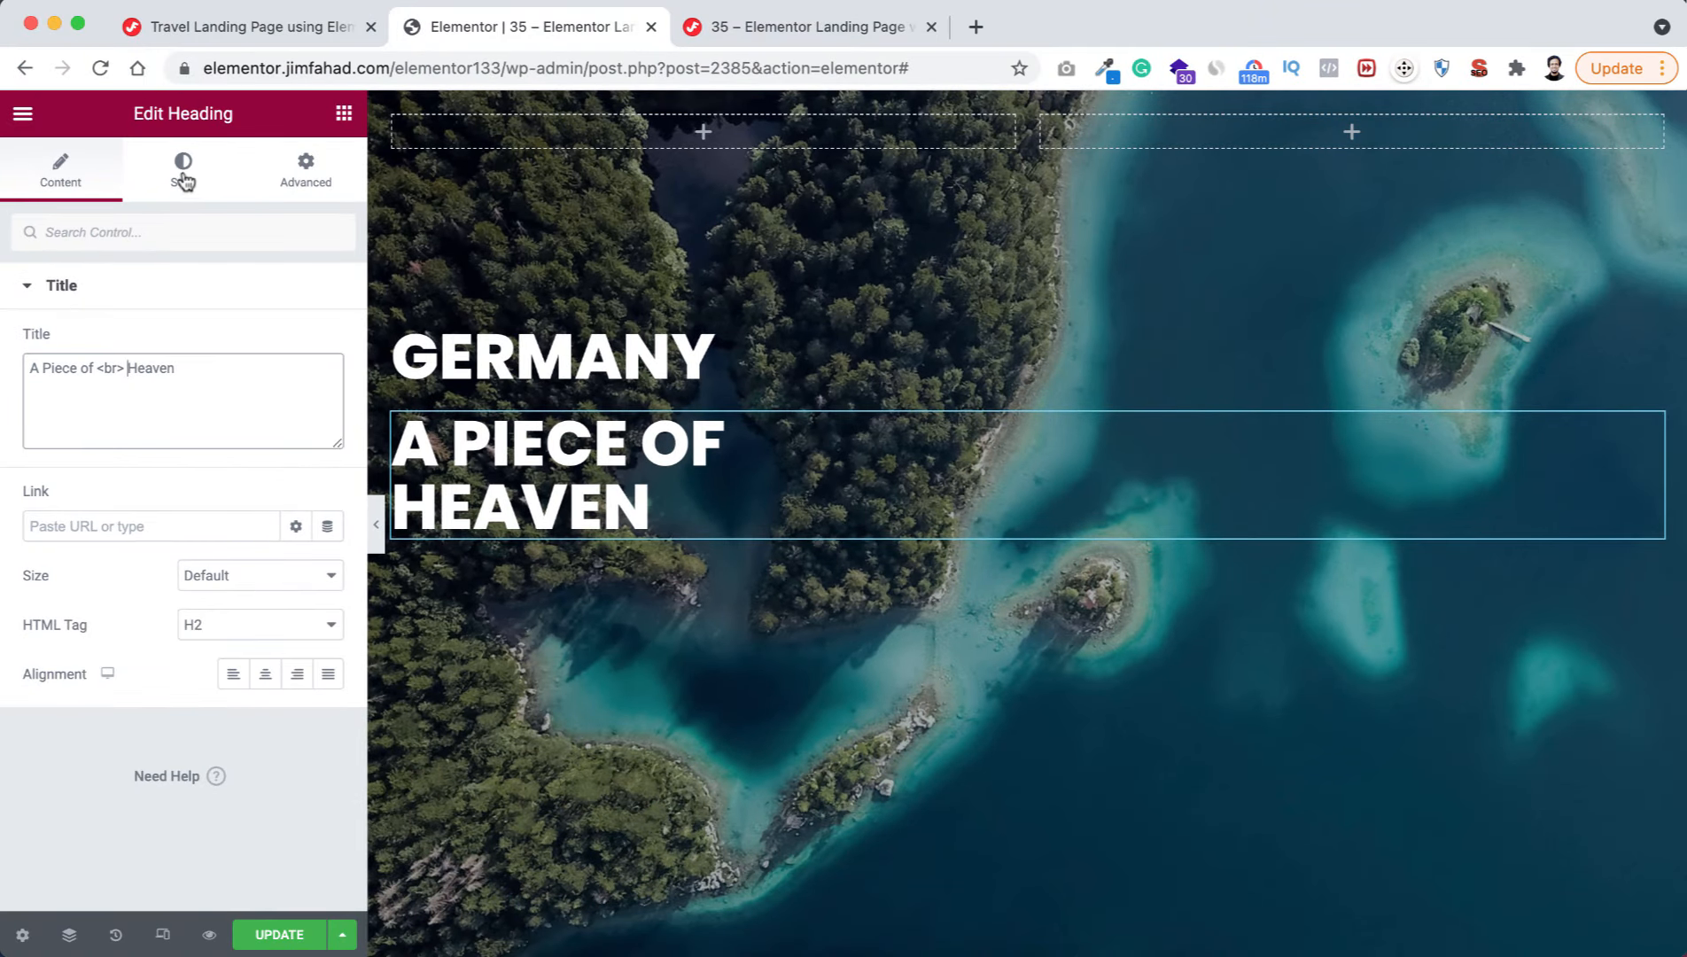
- Set the second heading's font size to 86 px
click(183, 177)
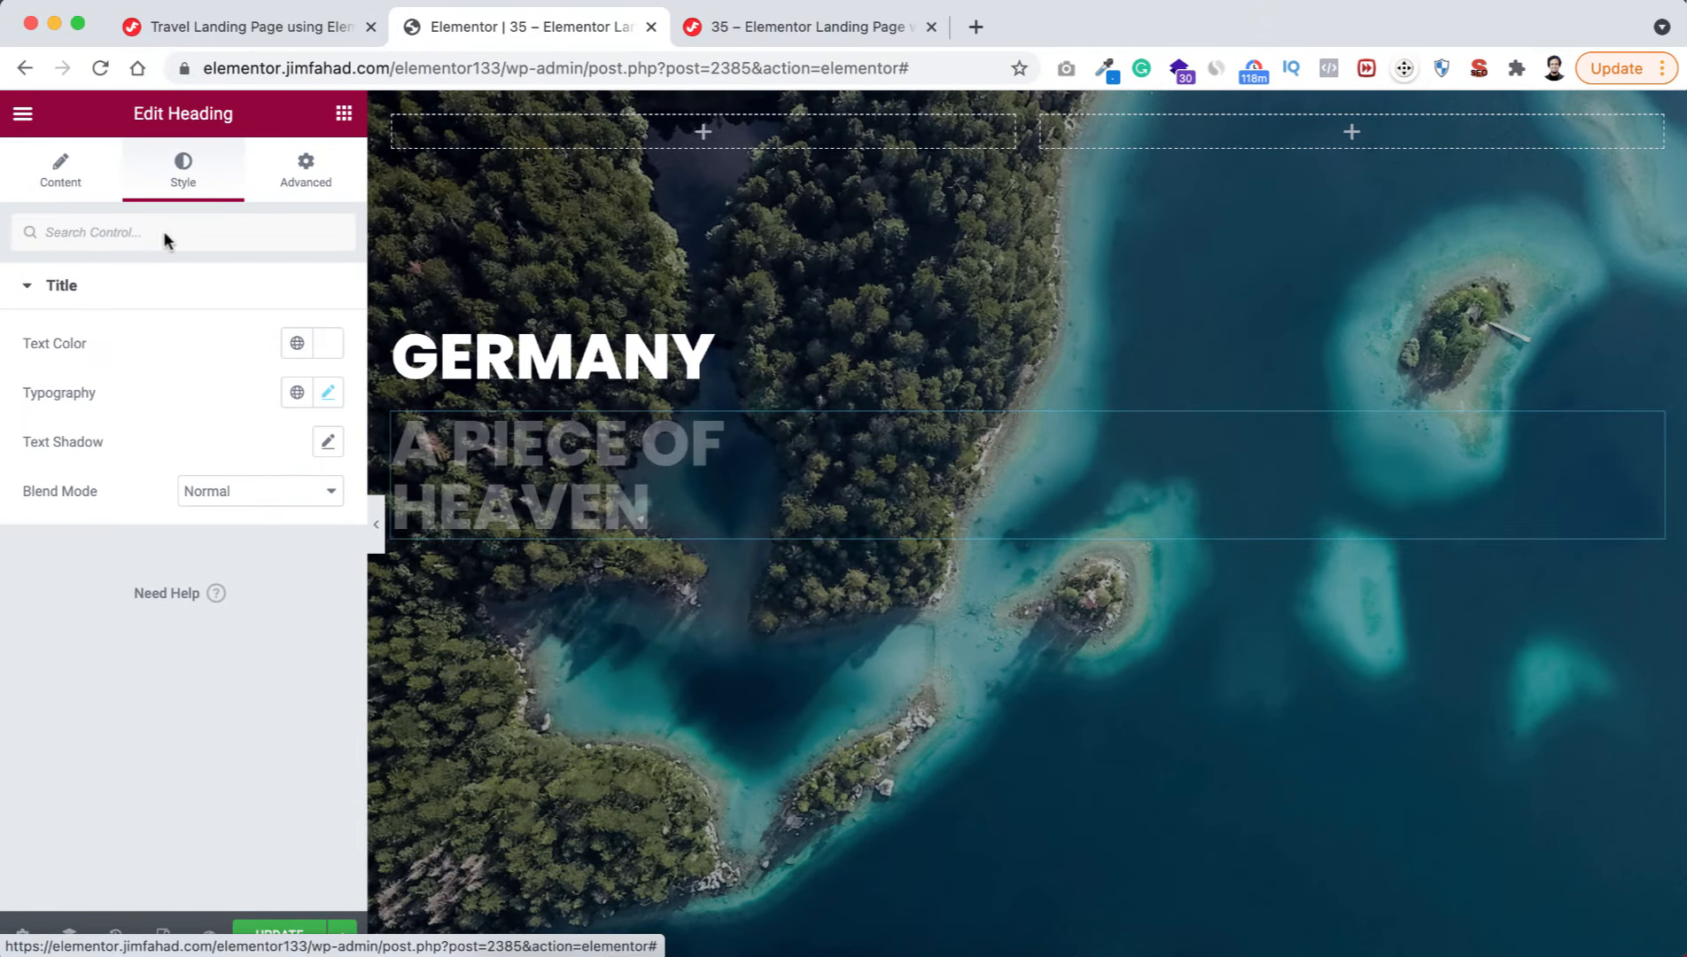
click(331, 392)
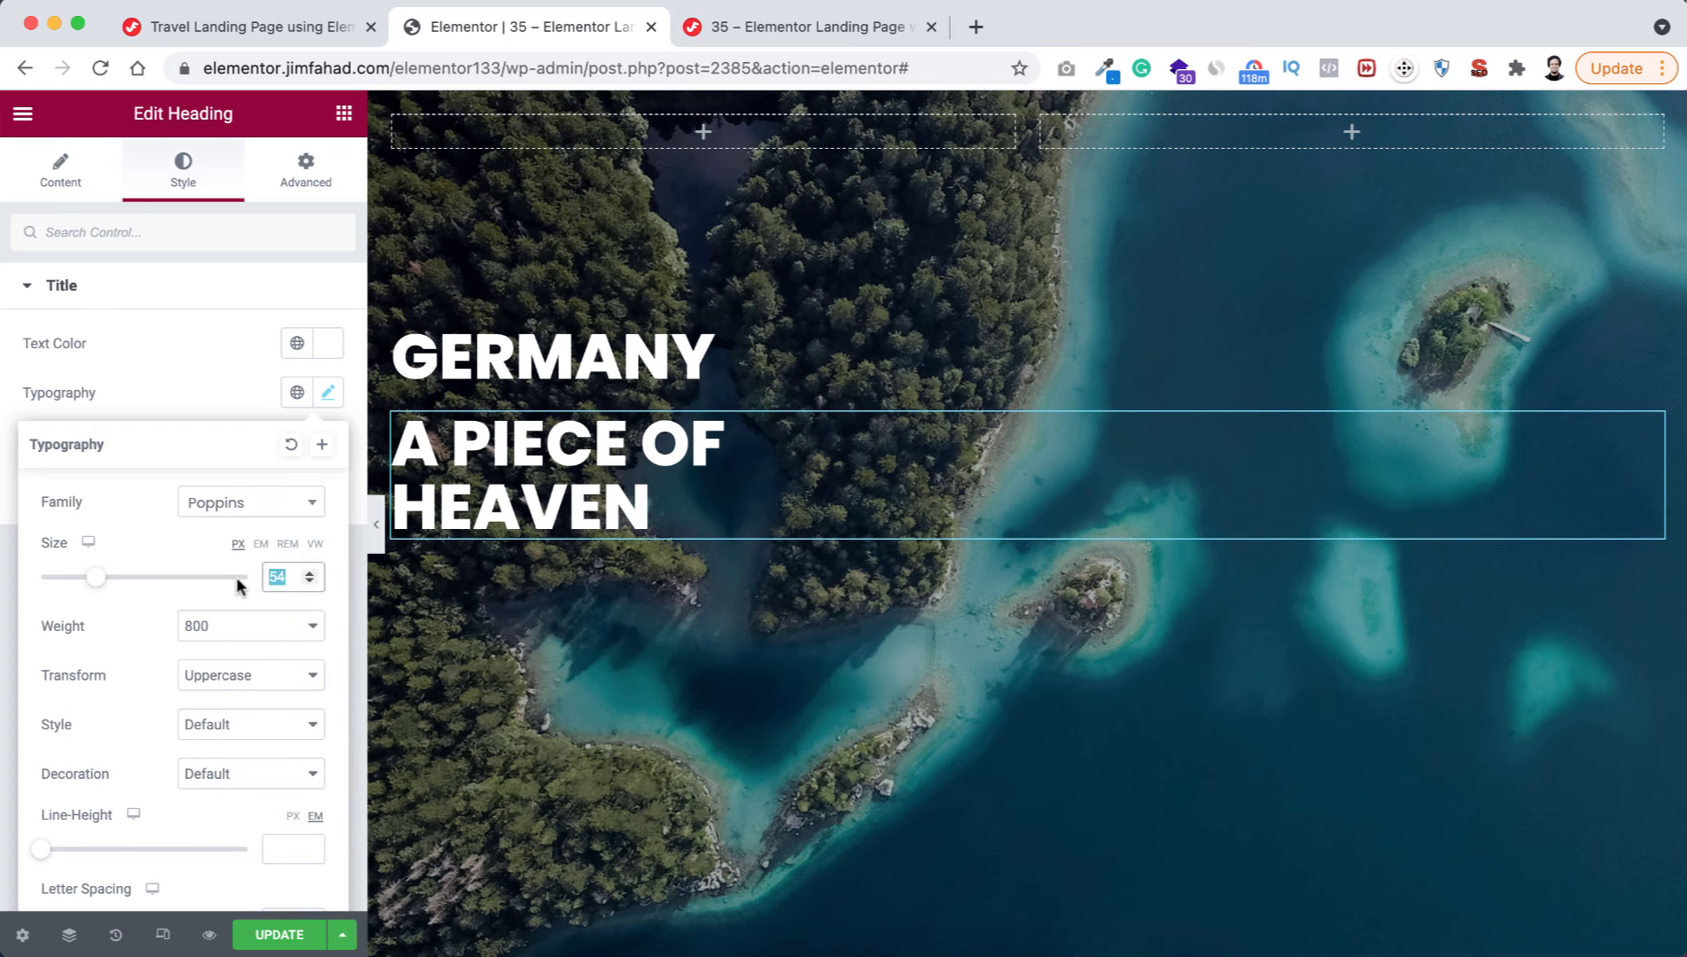
text(86)
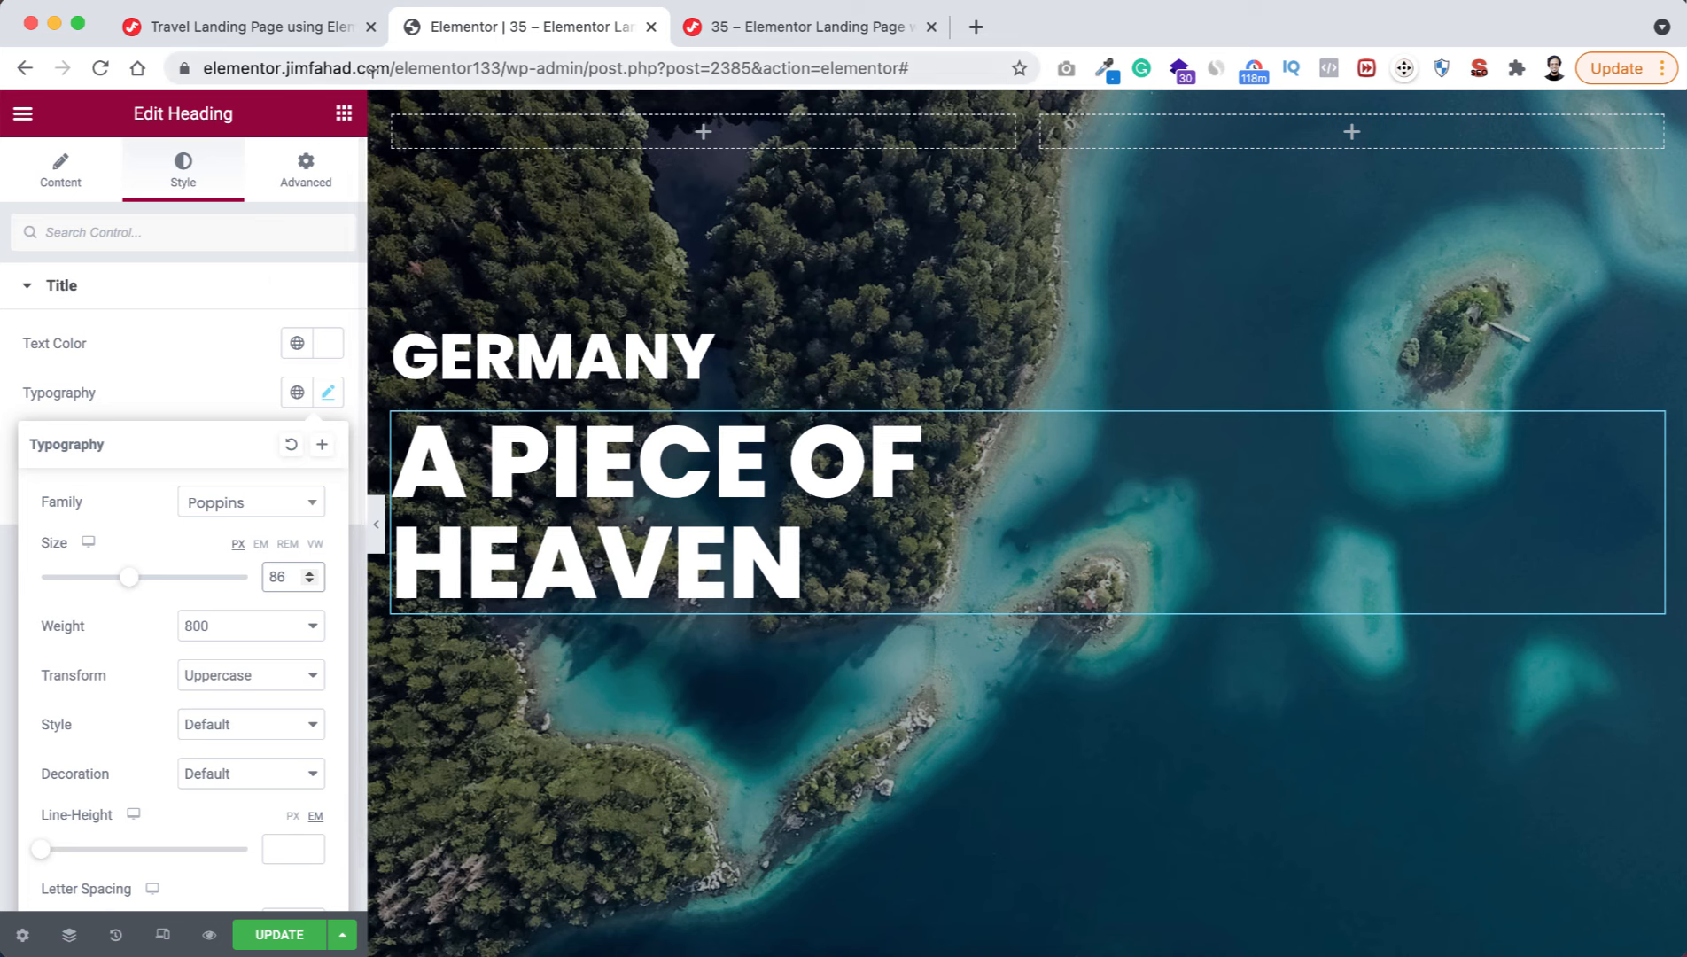
- Add a text editor below the headings and extend its Lorem ipsum paragraph with a repeated passage ending in "luctus nec."
click(344, 113)
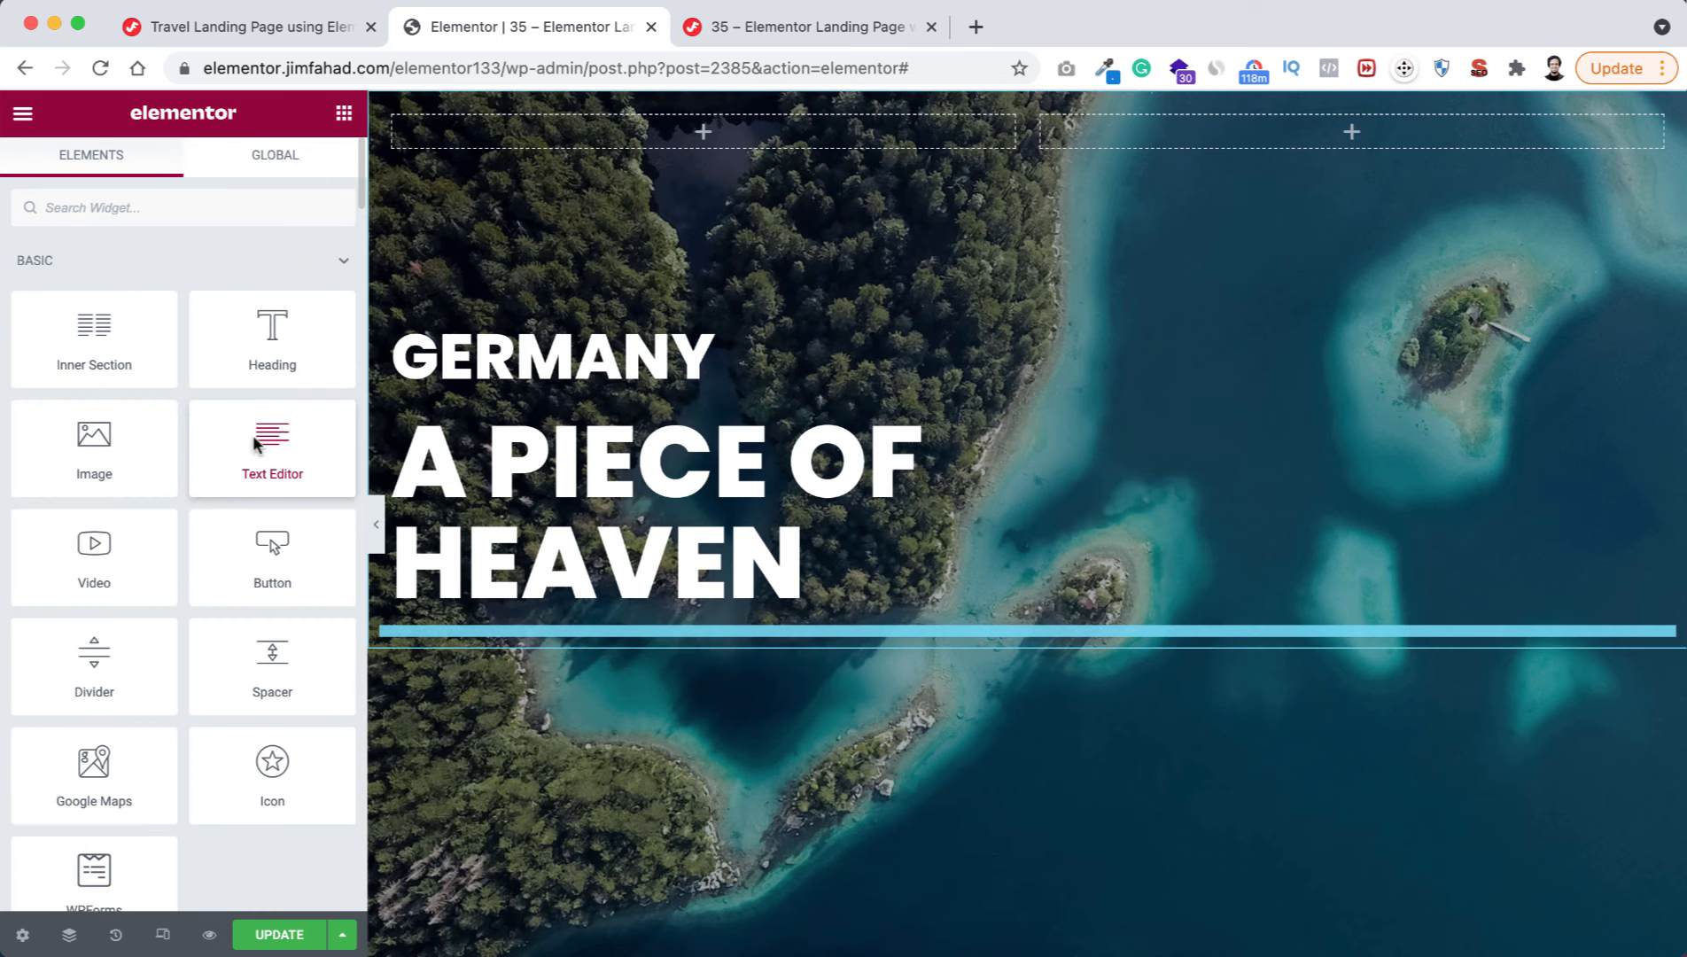
drag(254, 442, 523, 610)
key(super+a)
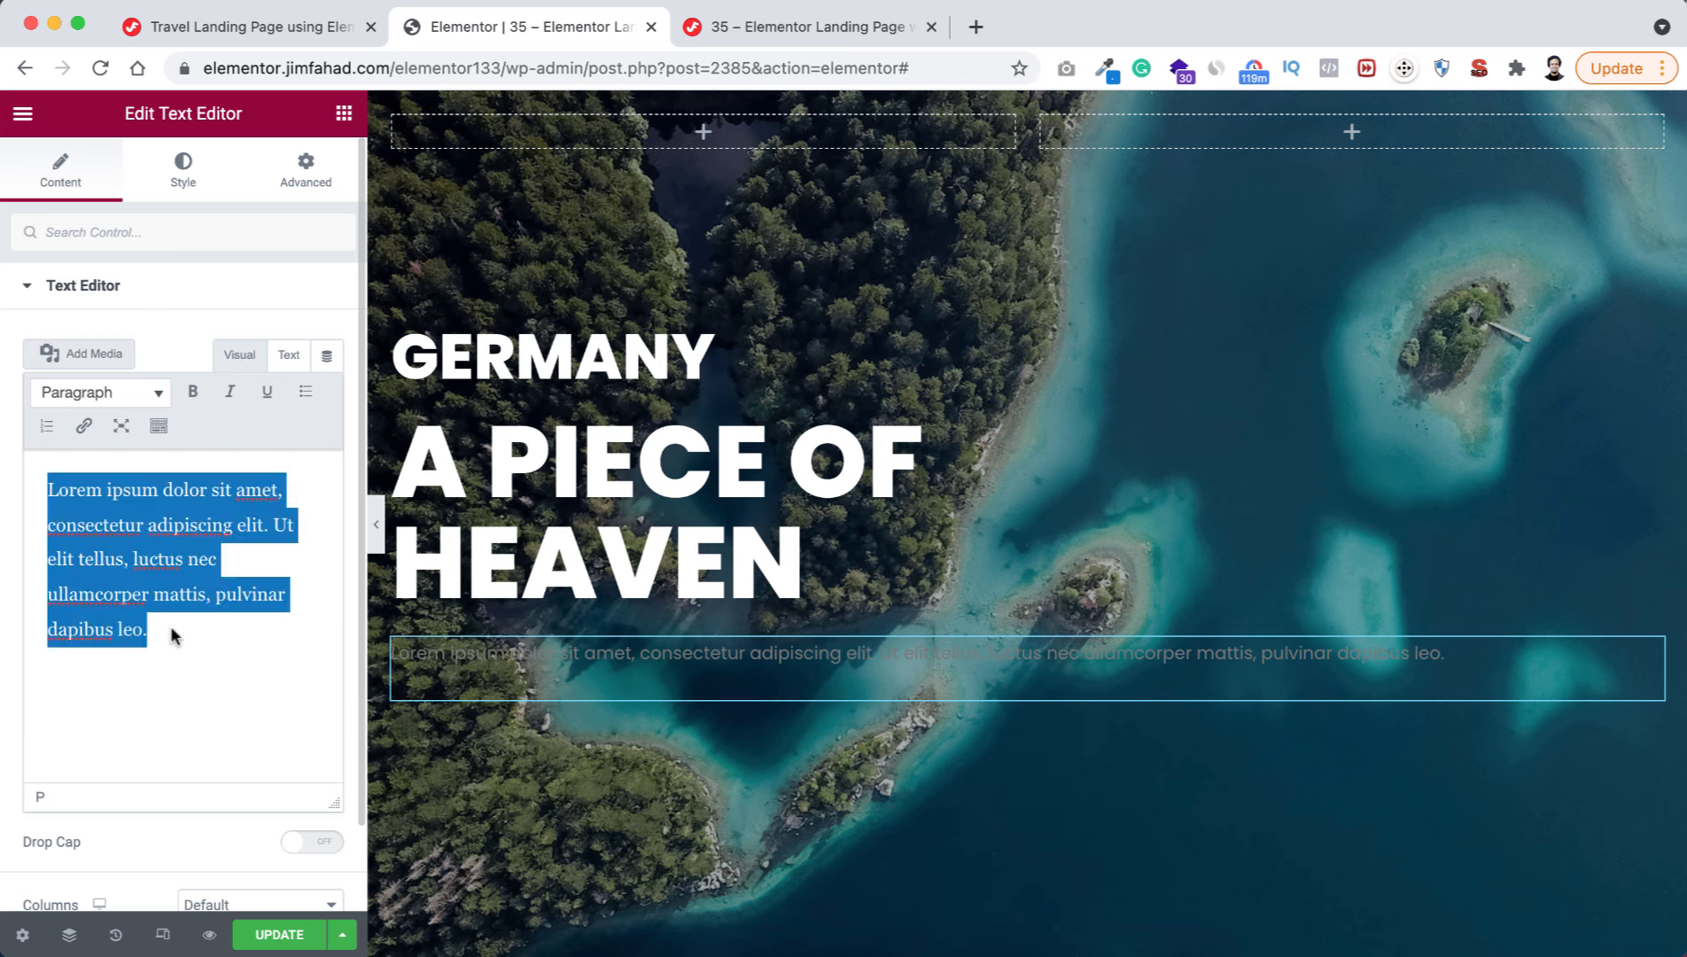
text(Lorem ipsum dolor sit amet, consectetur adipiscing elit. Ut elit tellus, luctus nec ullamcorper mattis, pulvinar dapibus leo. Lorem ipsum dolor sit amet, consectetur adipiscing elit. Ut elit tellus, luctus nec.)
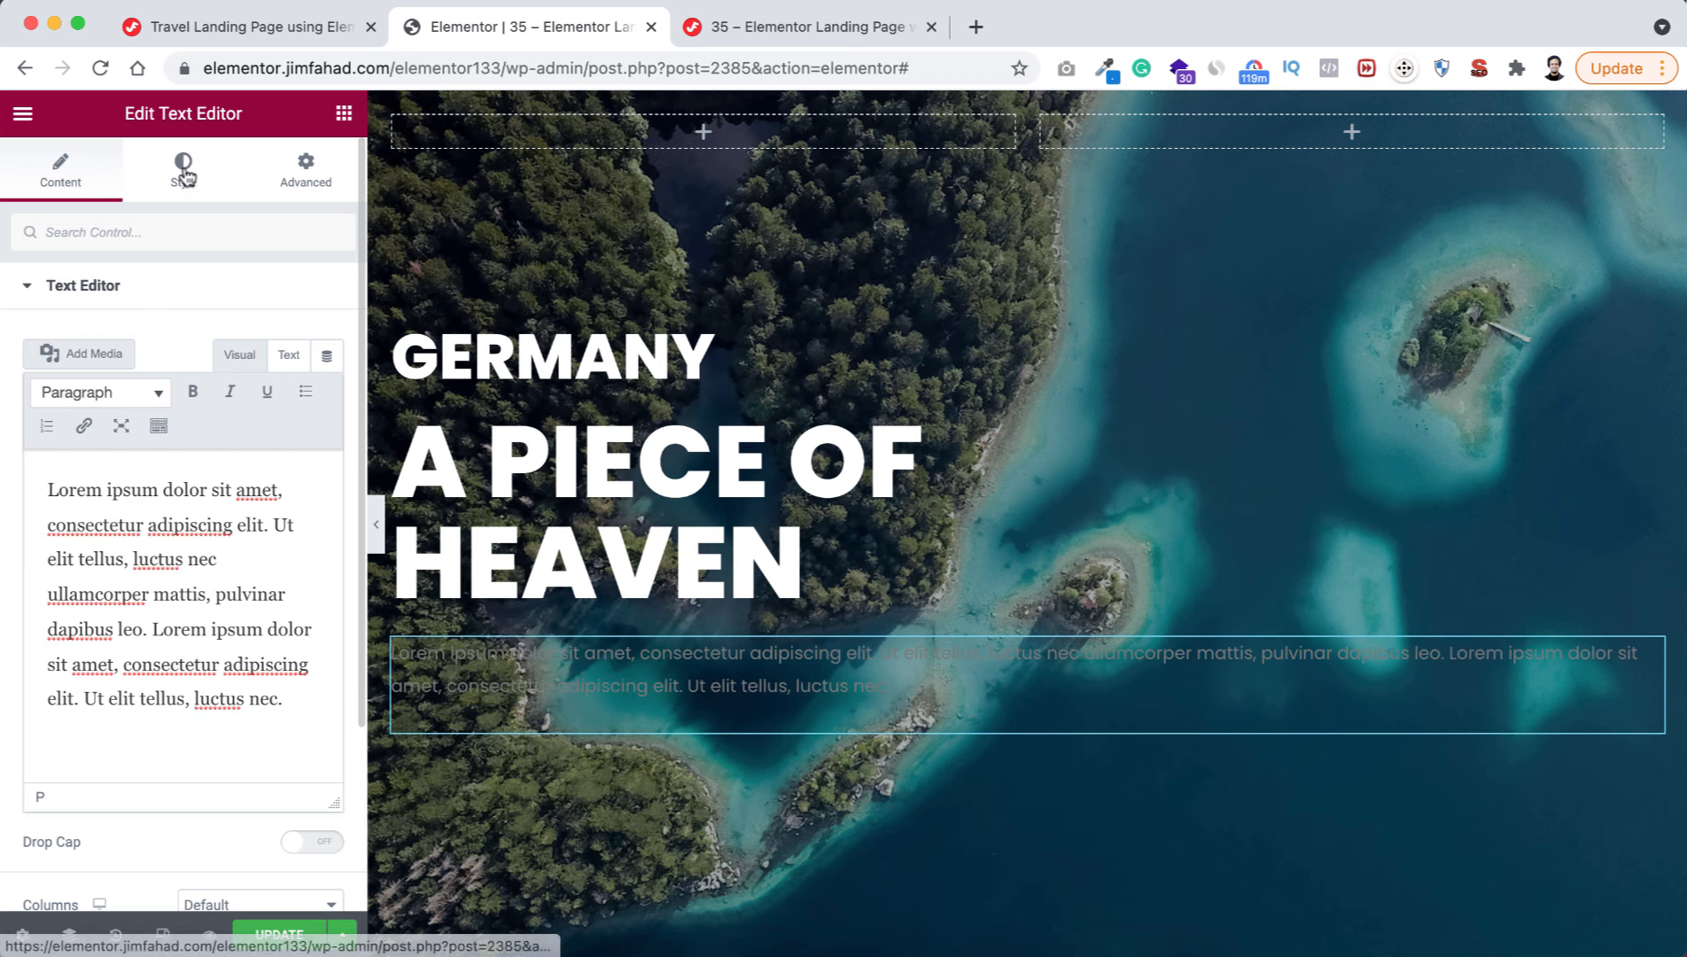
- Set the Lorem ipsum paragraph's text color to white (#FFFFFF)
click(183, 168)
click(328, 392)
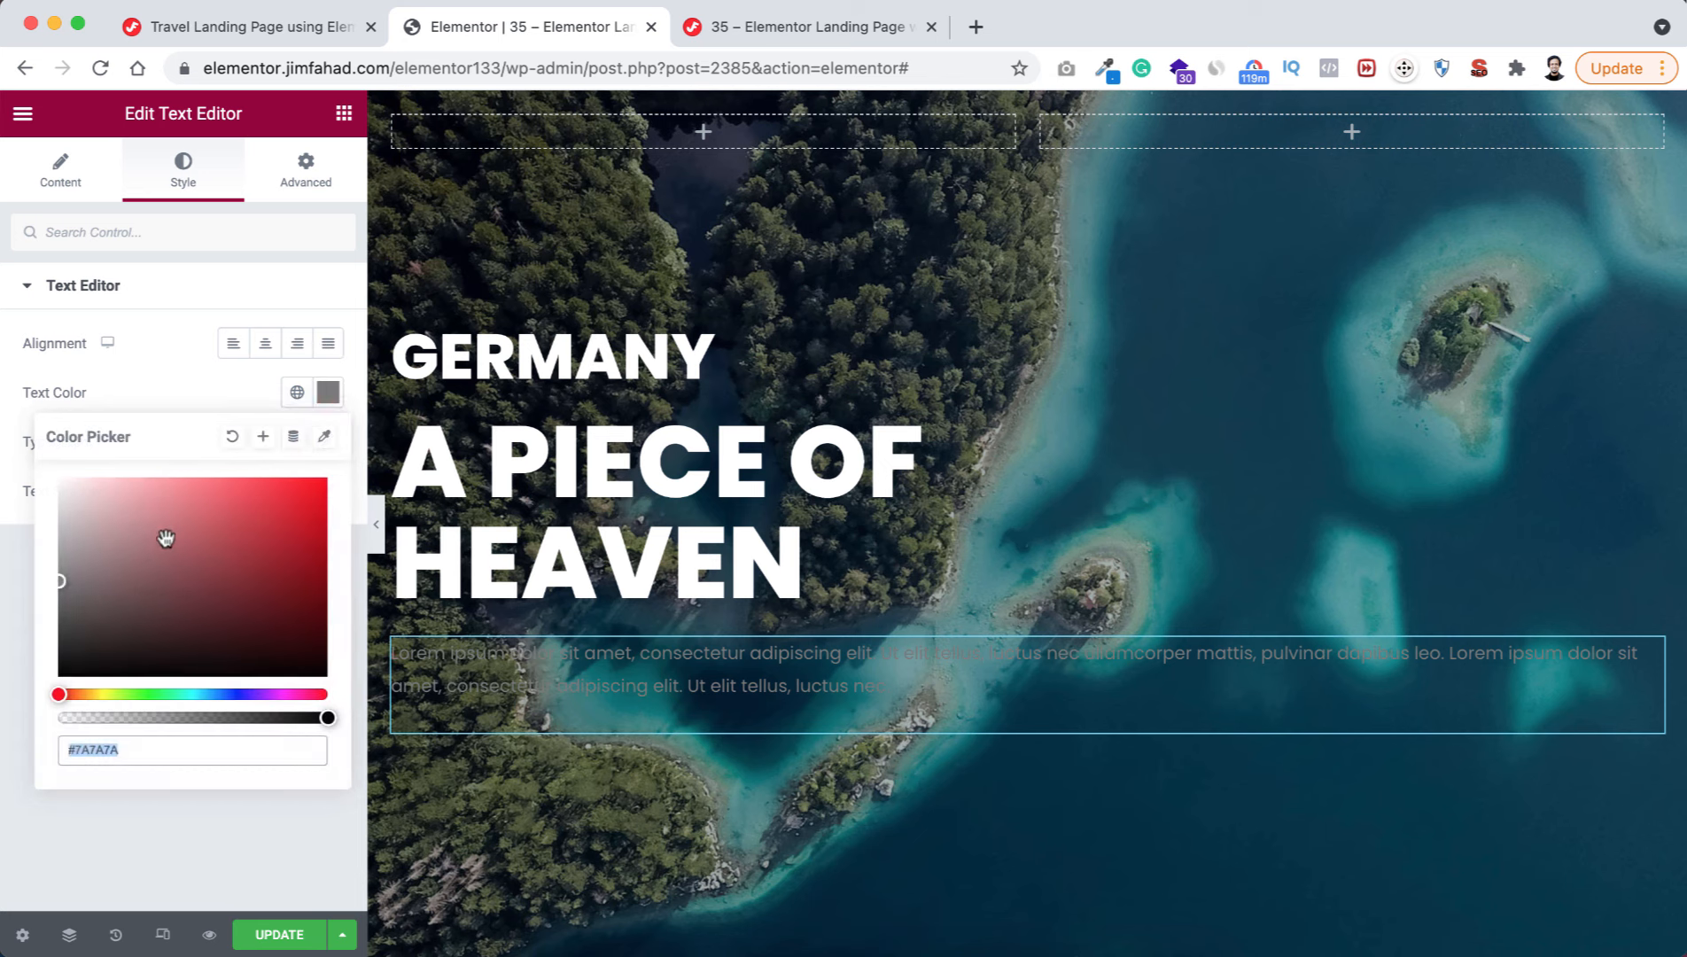
drag(165, 538, 32, 439)
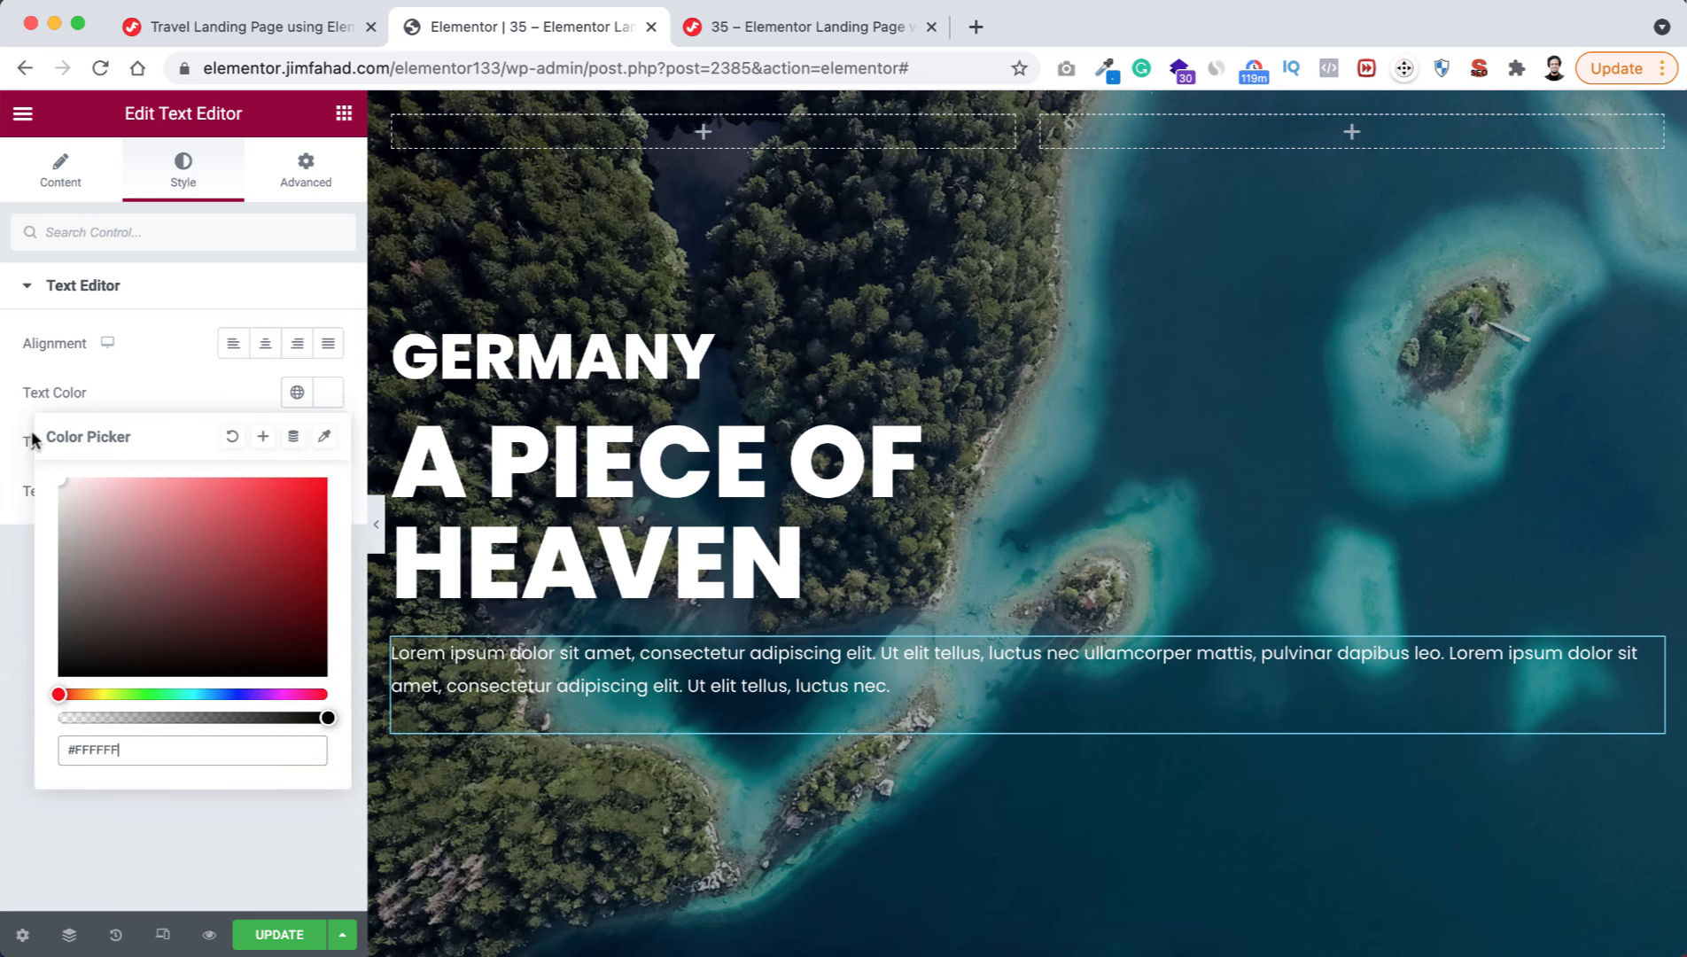
- Add a button below the paragraph and set its text to "Travel With Us"
click(344, 113)
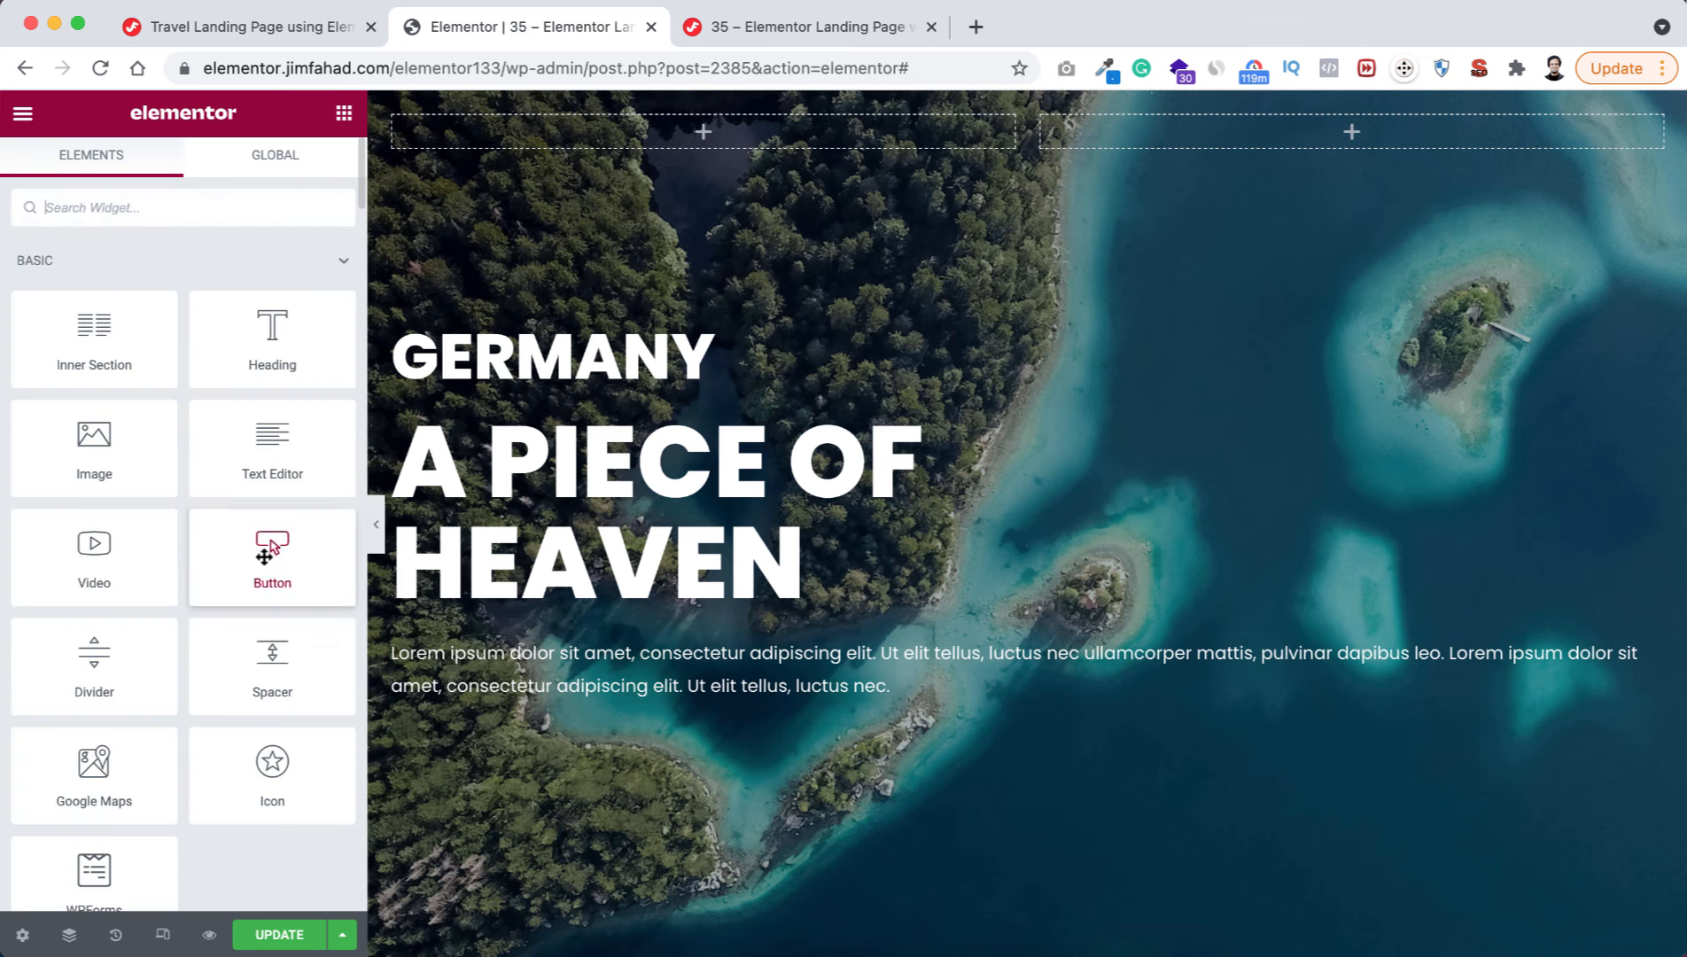
drag(265, 554, 490, 719)
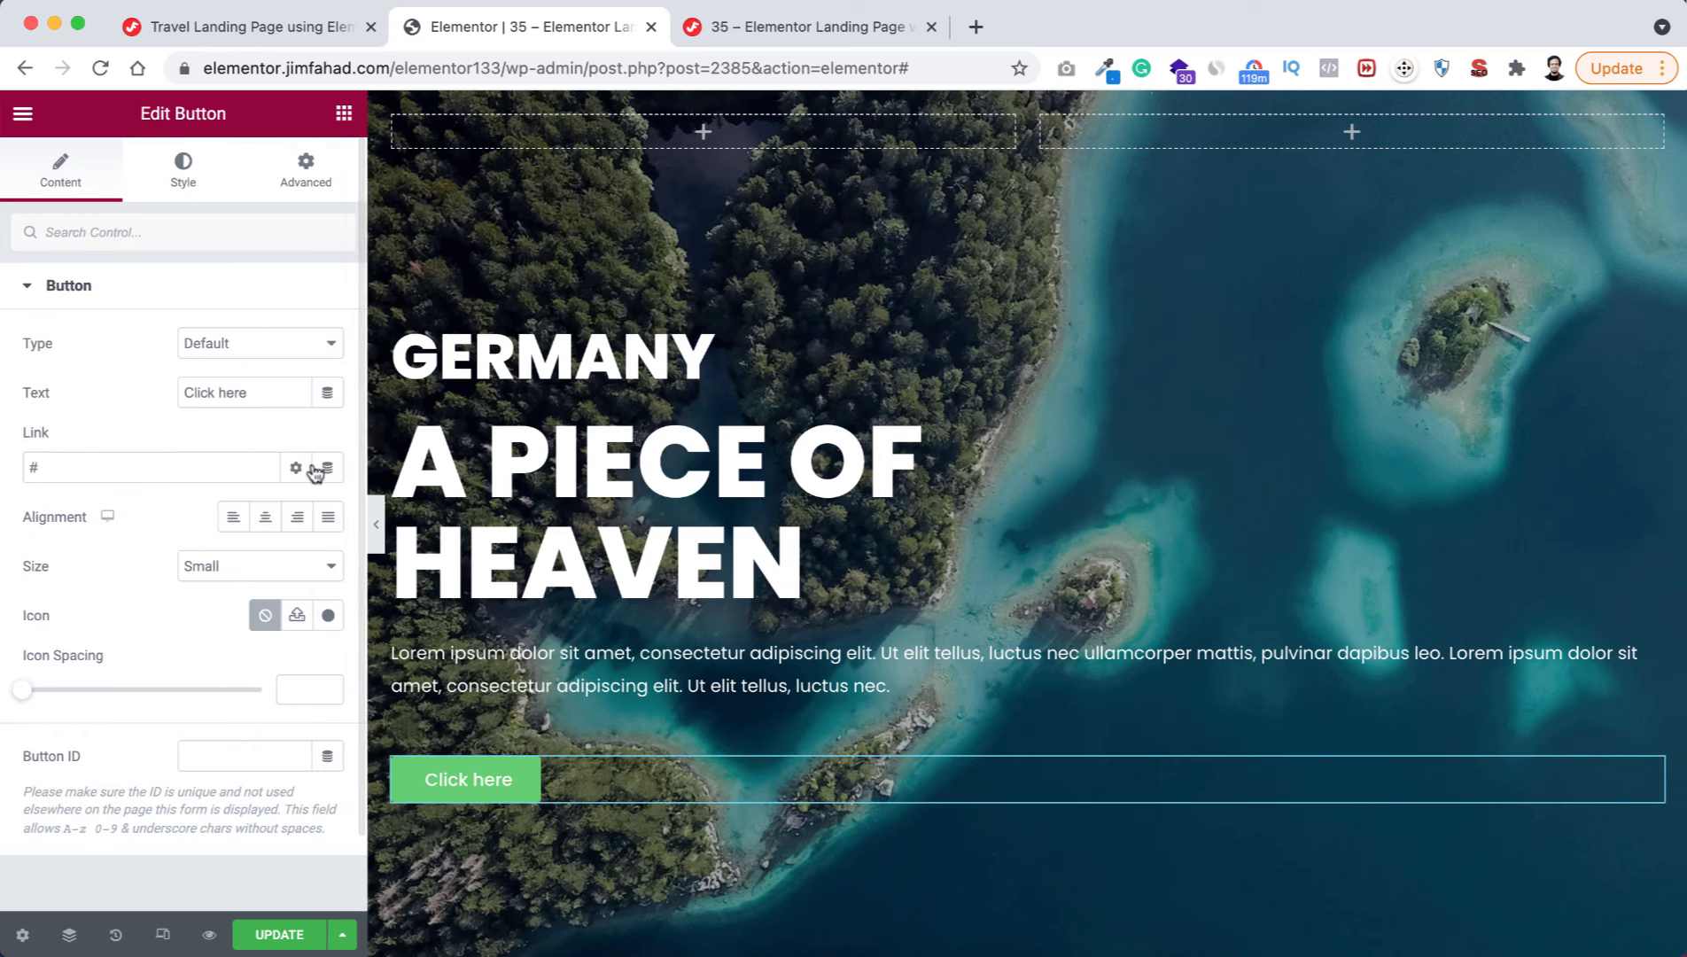
triple_click(263, 390)
text(T)
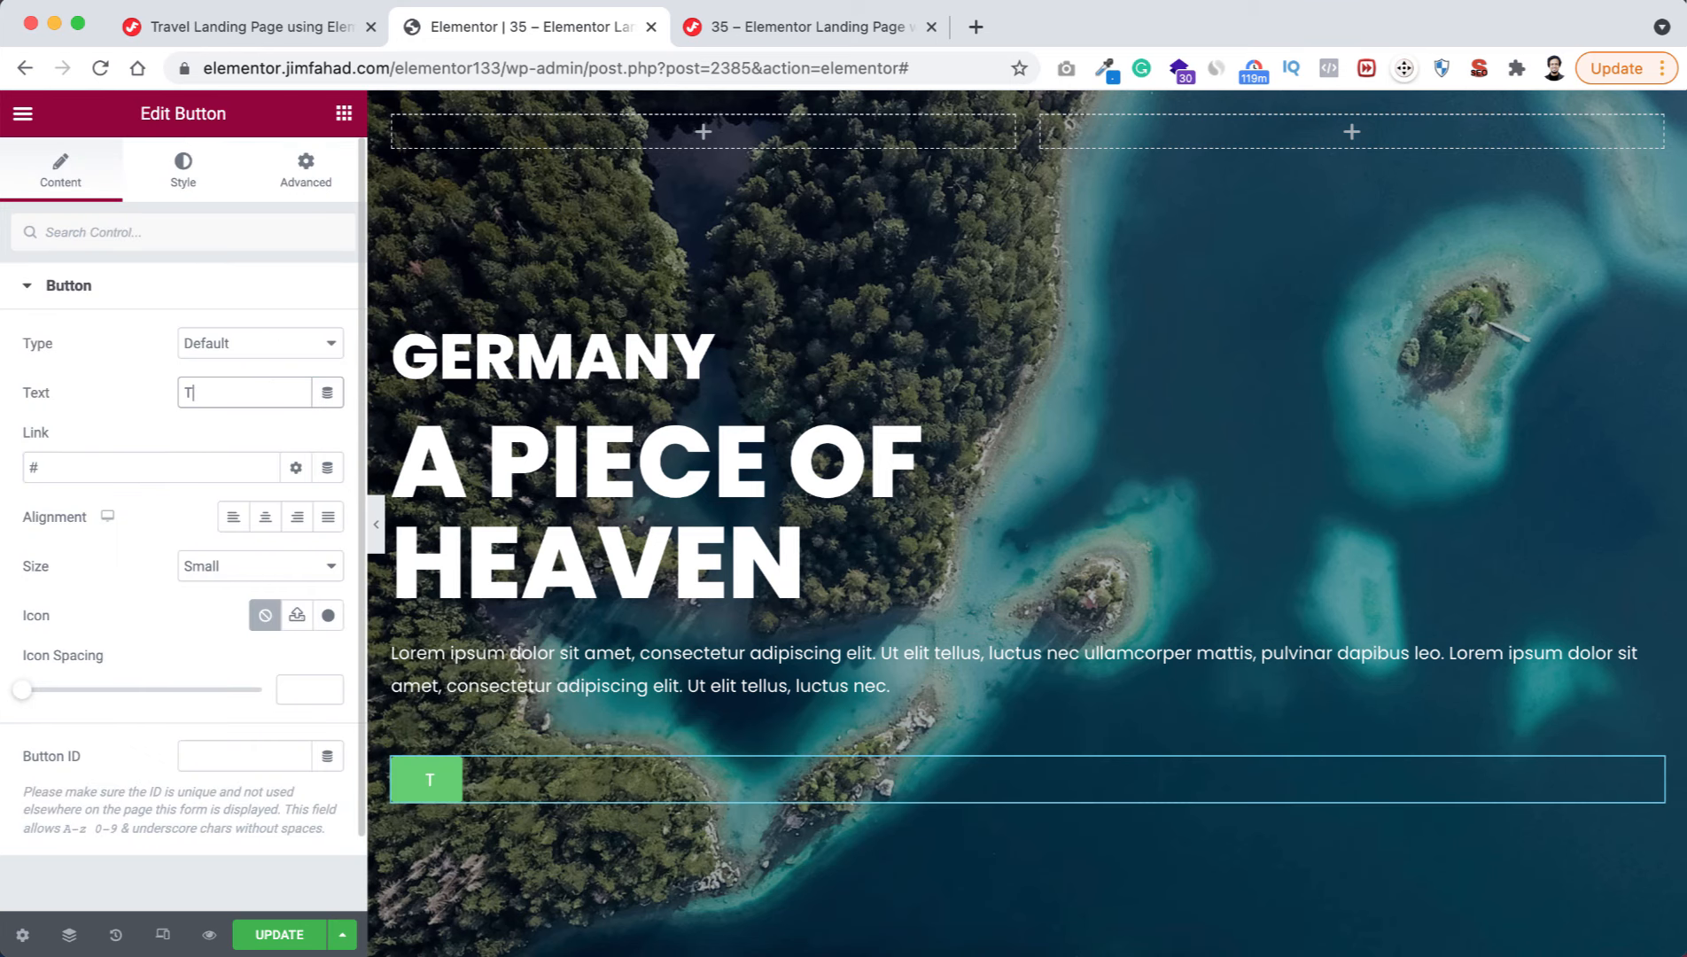
text(raven With Us)
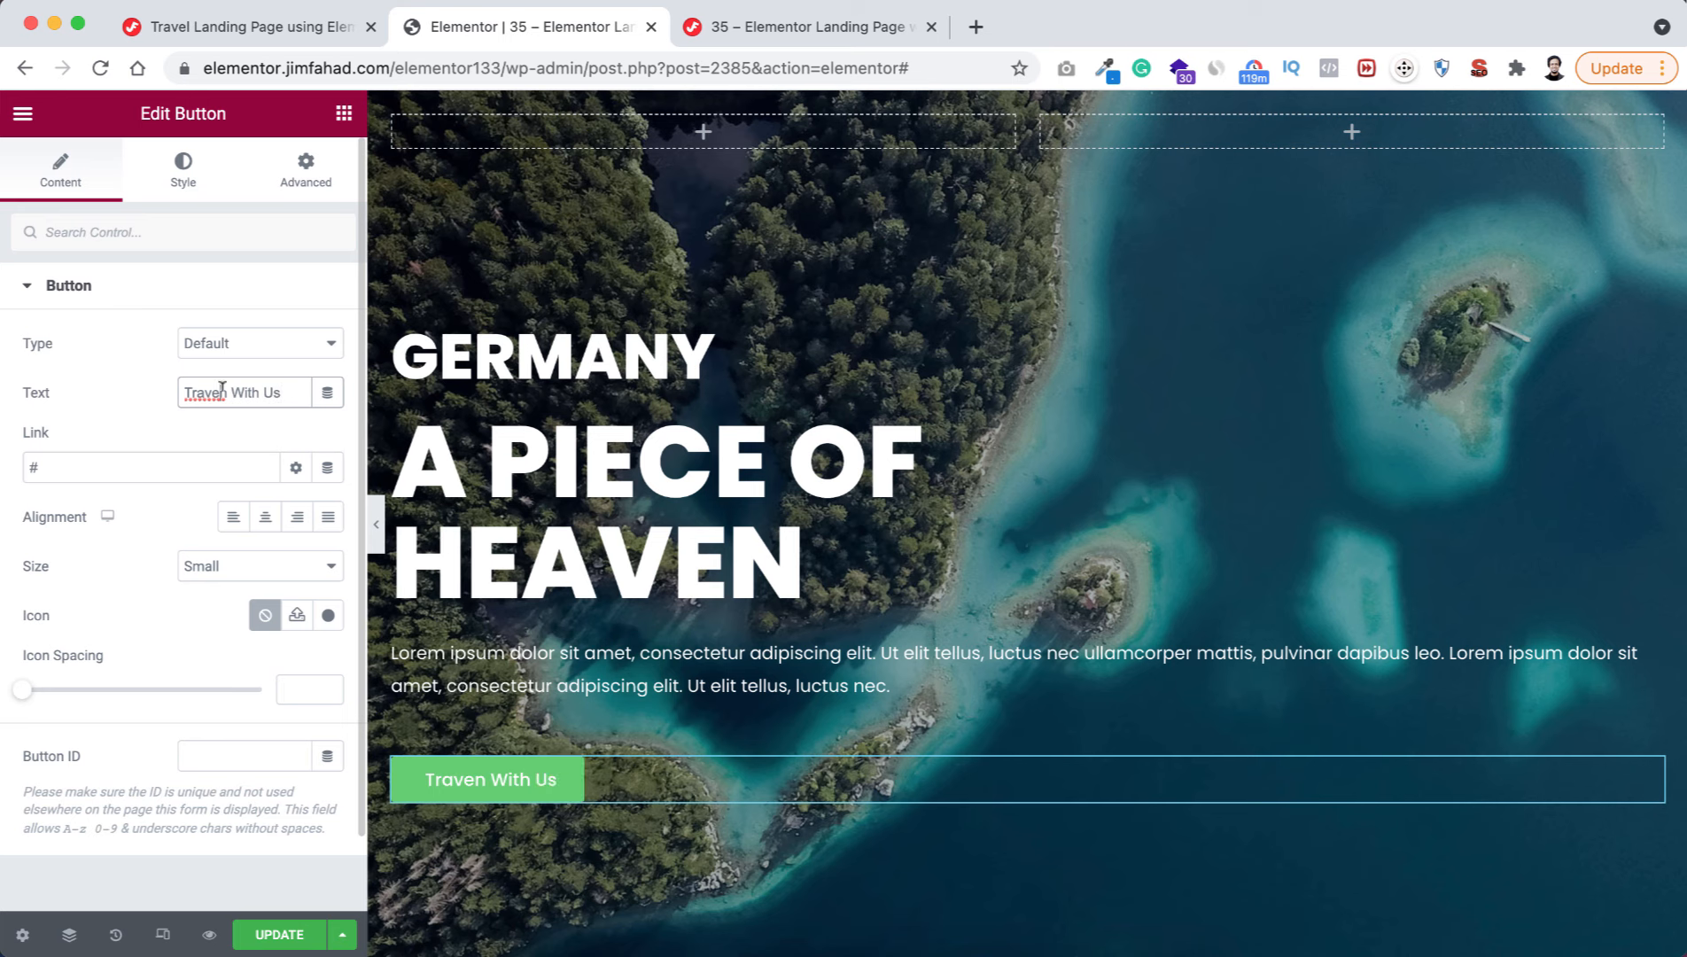
text(l)
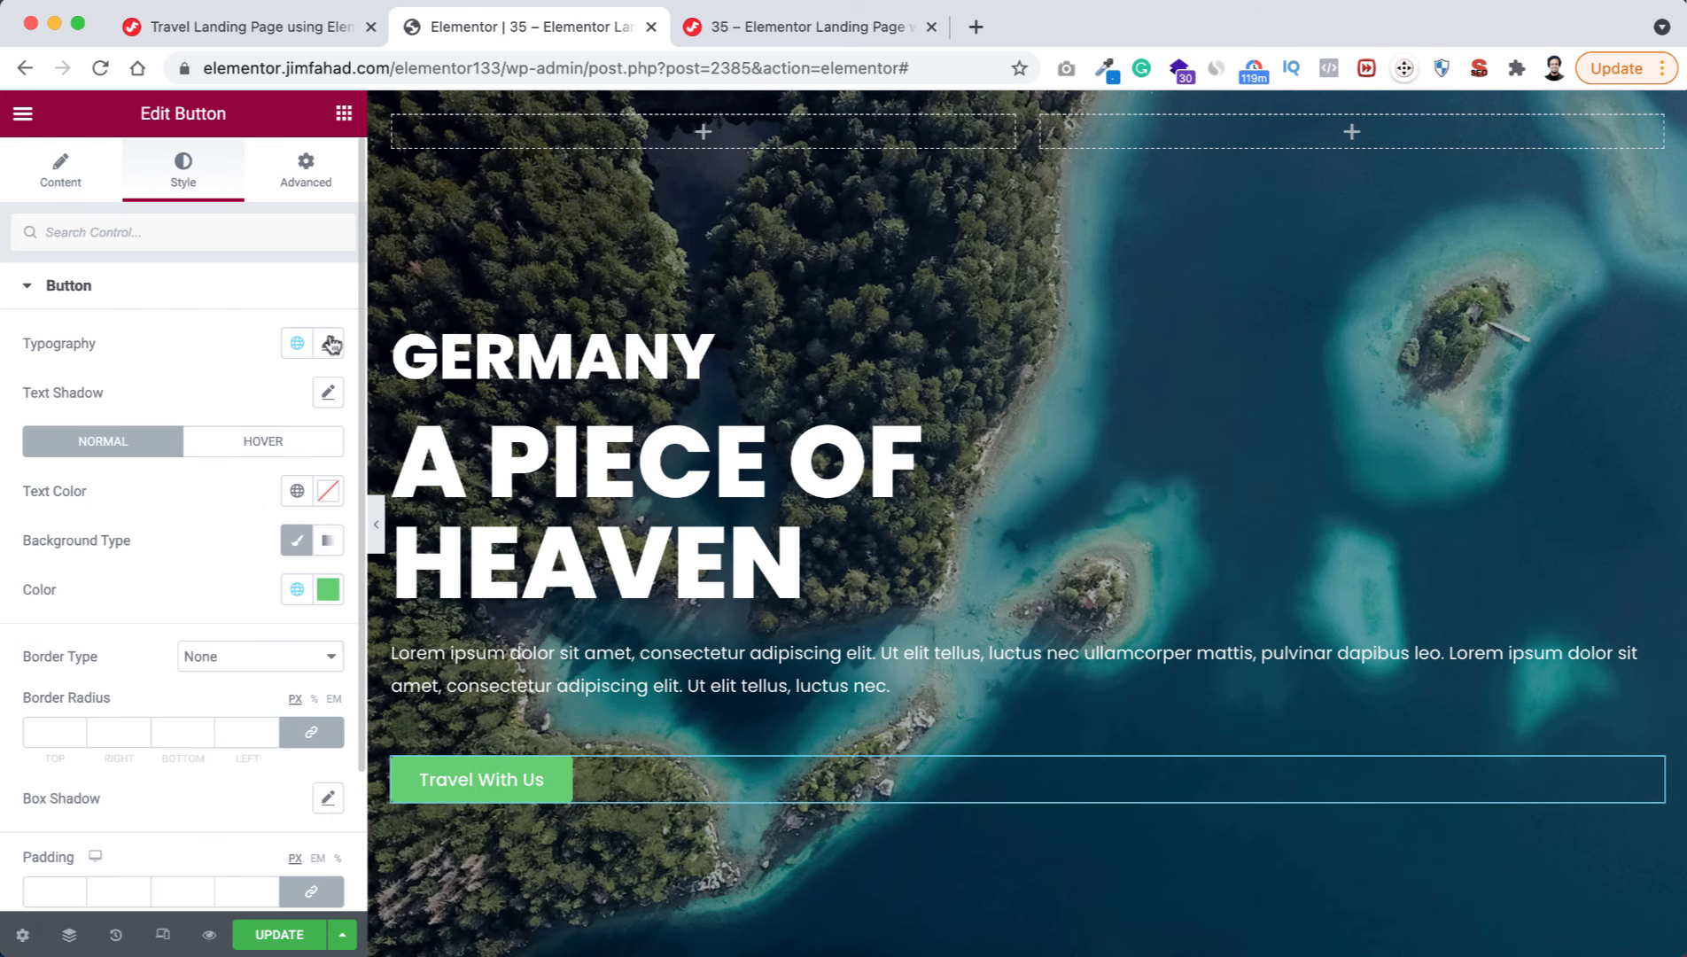
- Set the Travel With Us button's font weight to 600
click(330, 344)
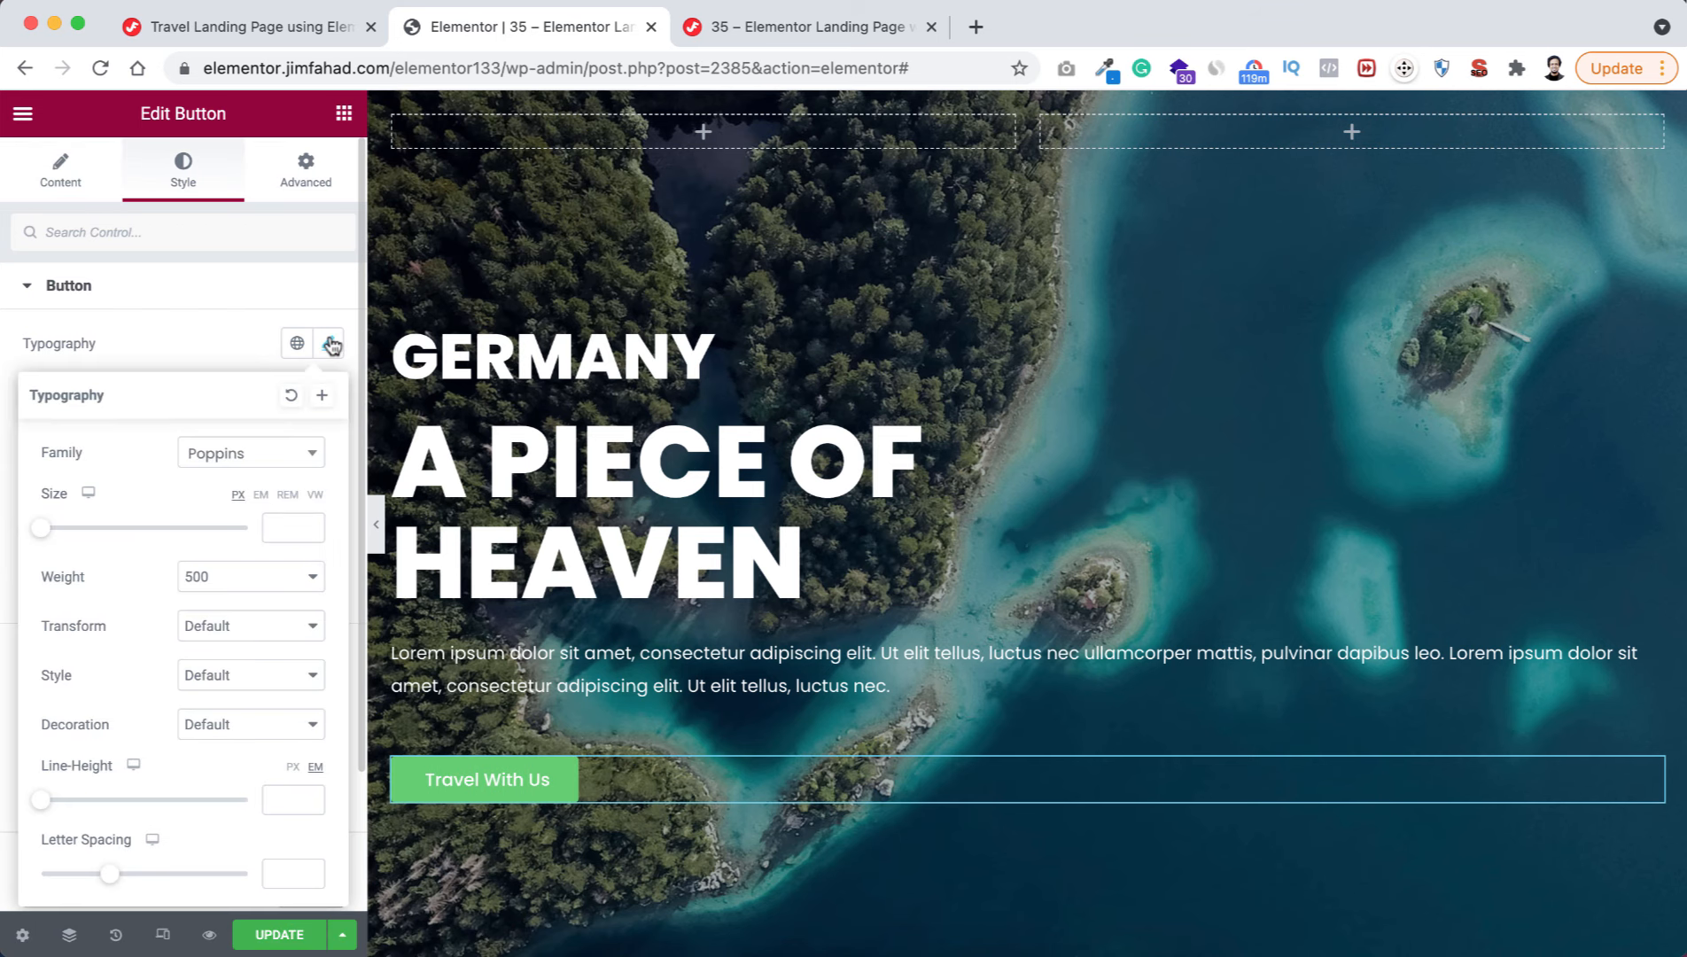
click(229, 577)
click(236, 602)
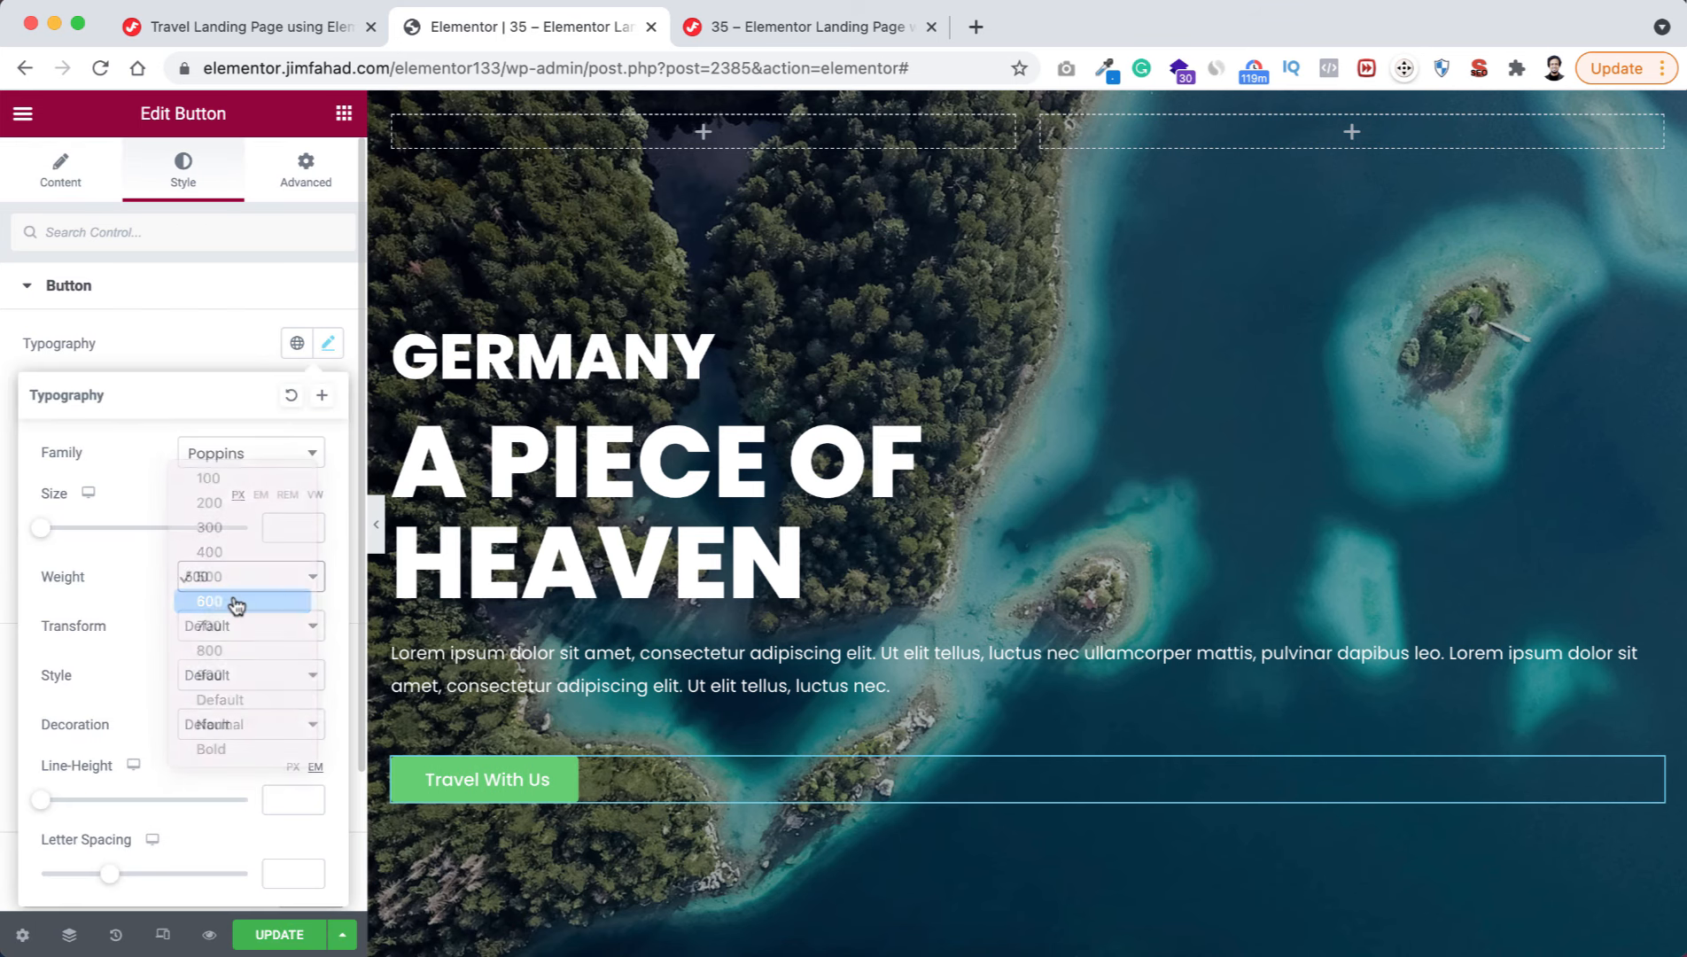
click(198, 349)
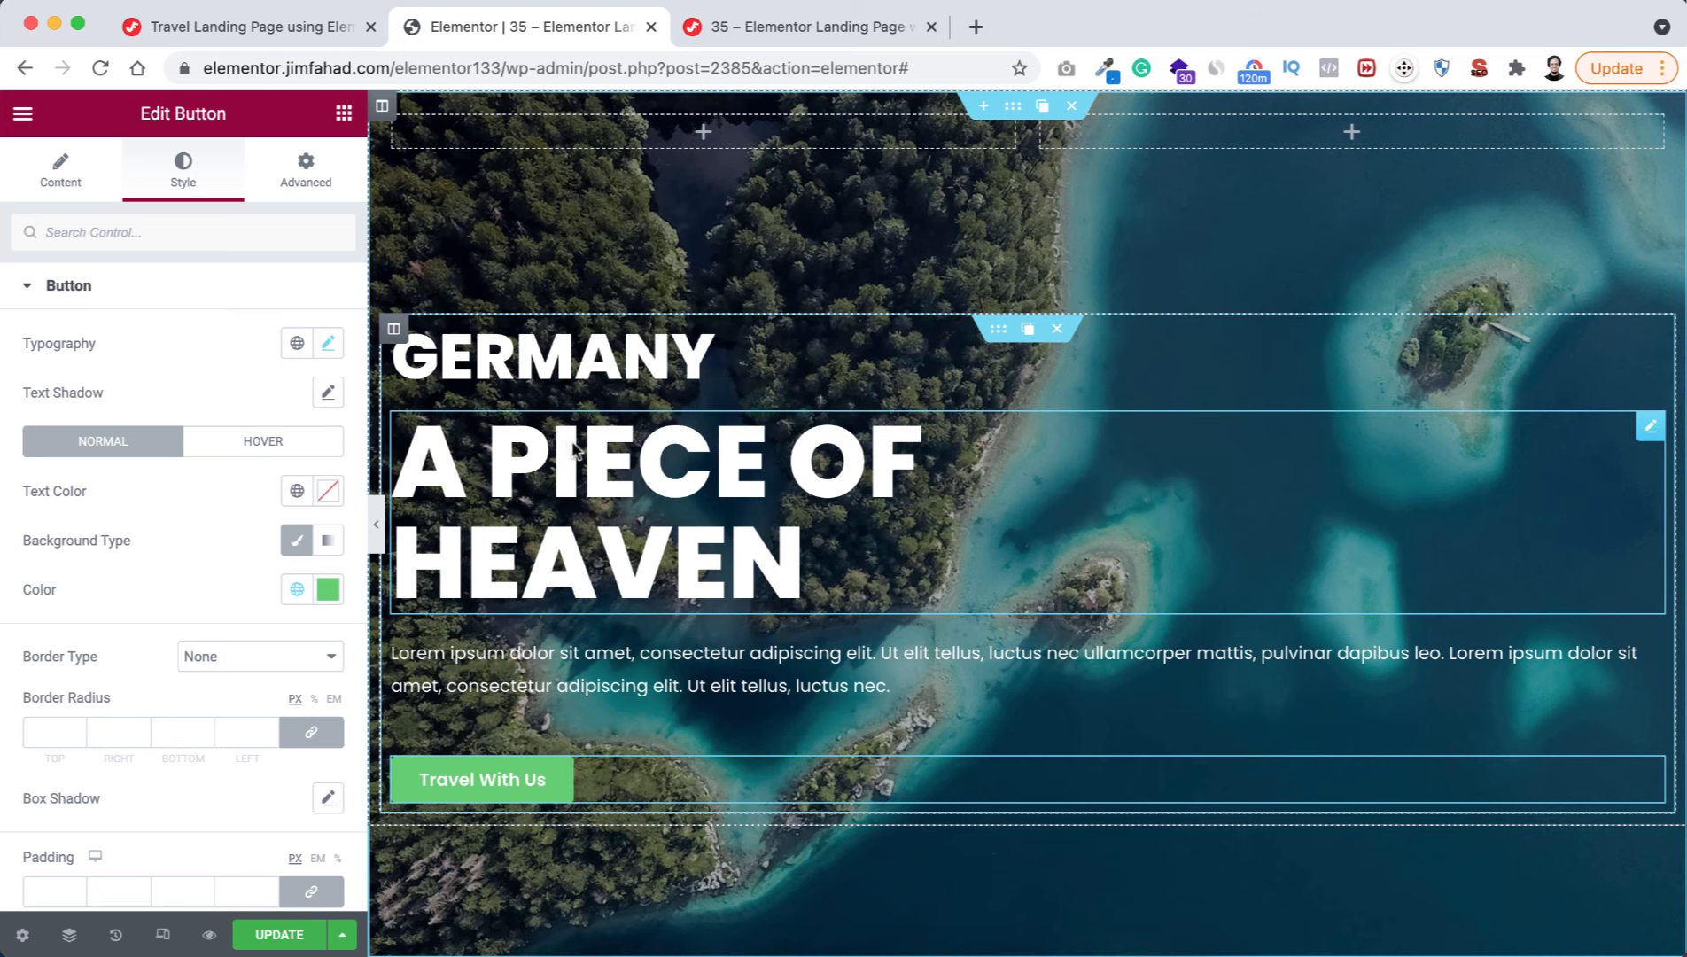
- Give the column holding the headings, paragraph and button a right padding of 40%
click(393, 328)
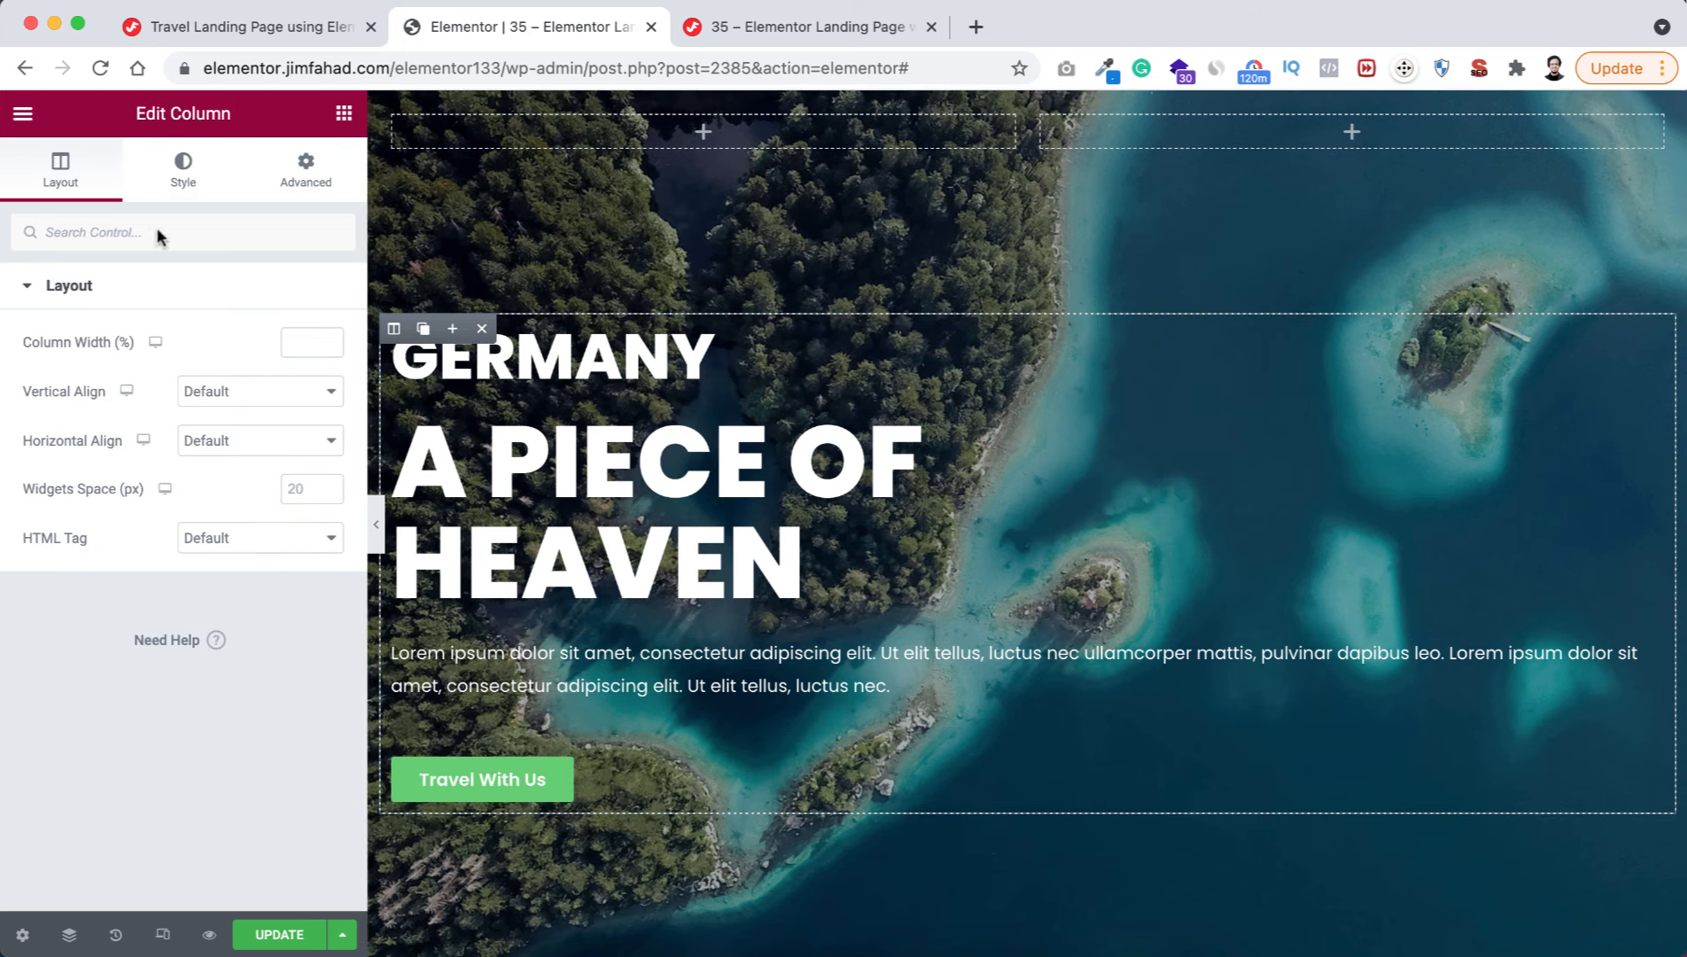
click(306, 168)
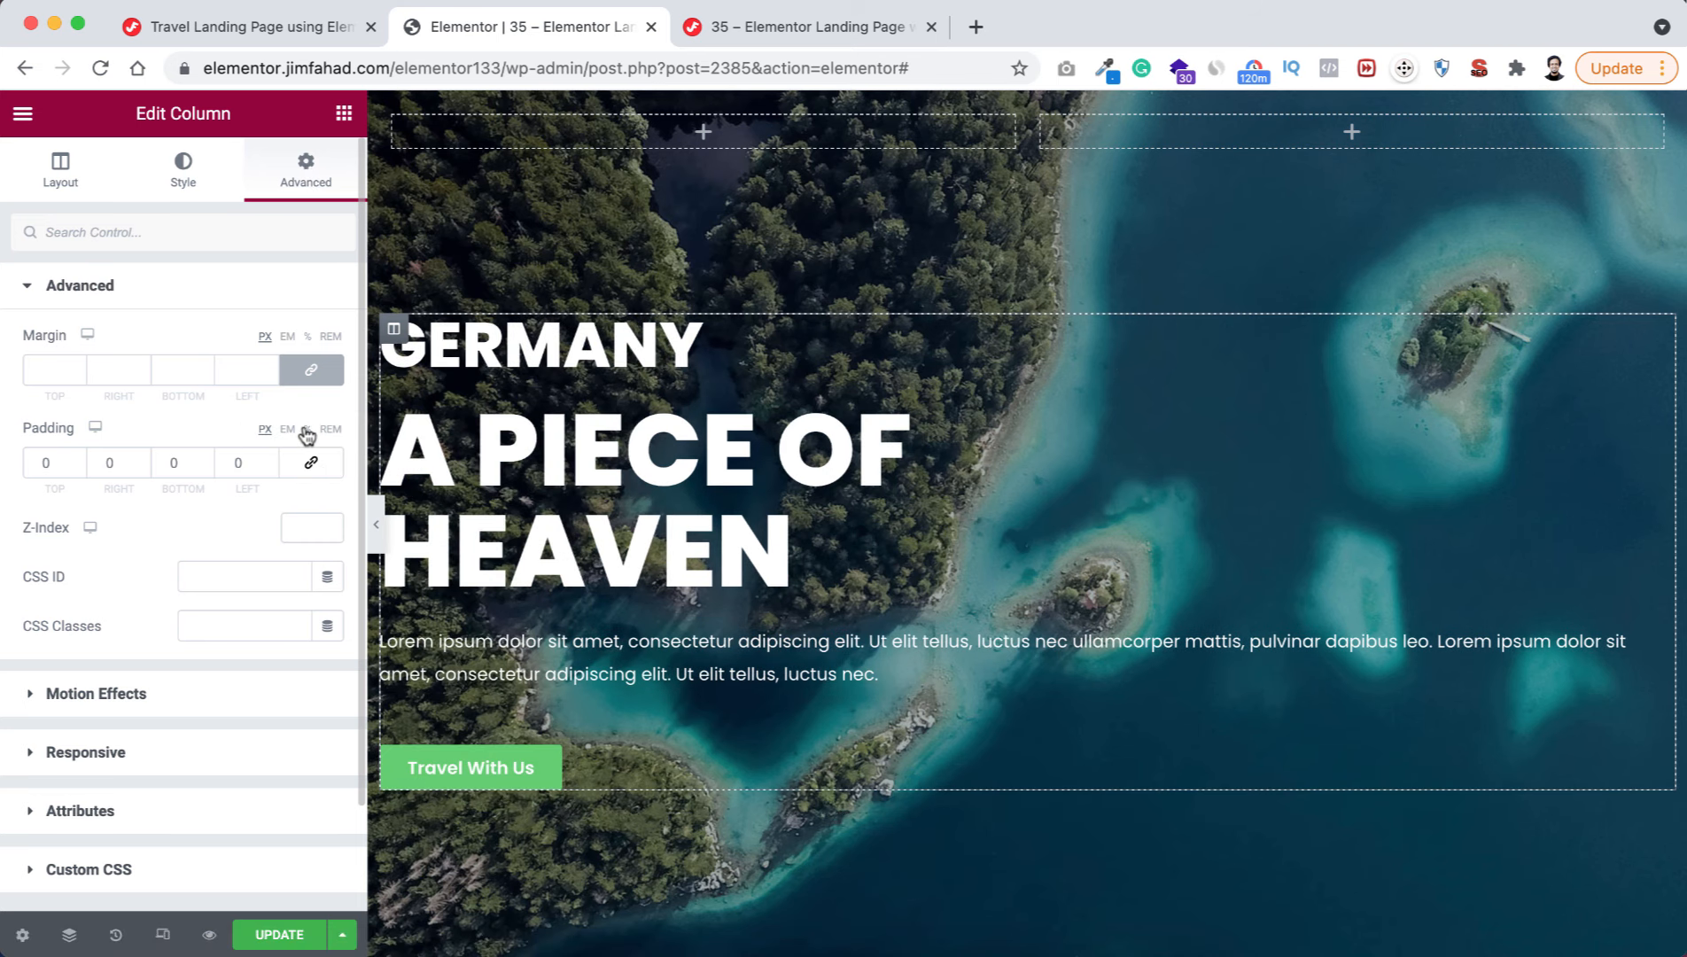
click(307, 430)
click(116, 461)
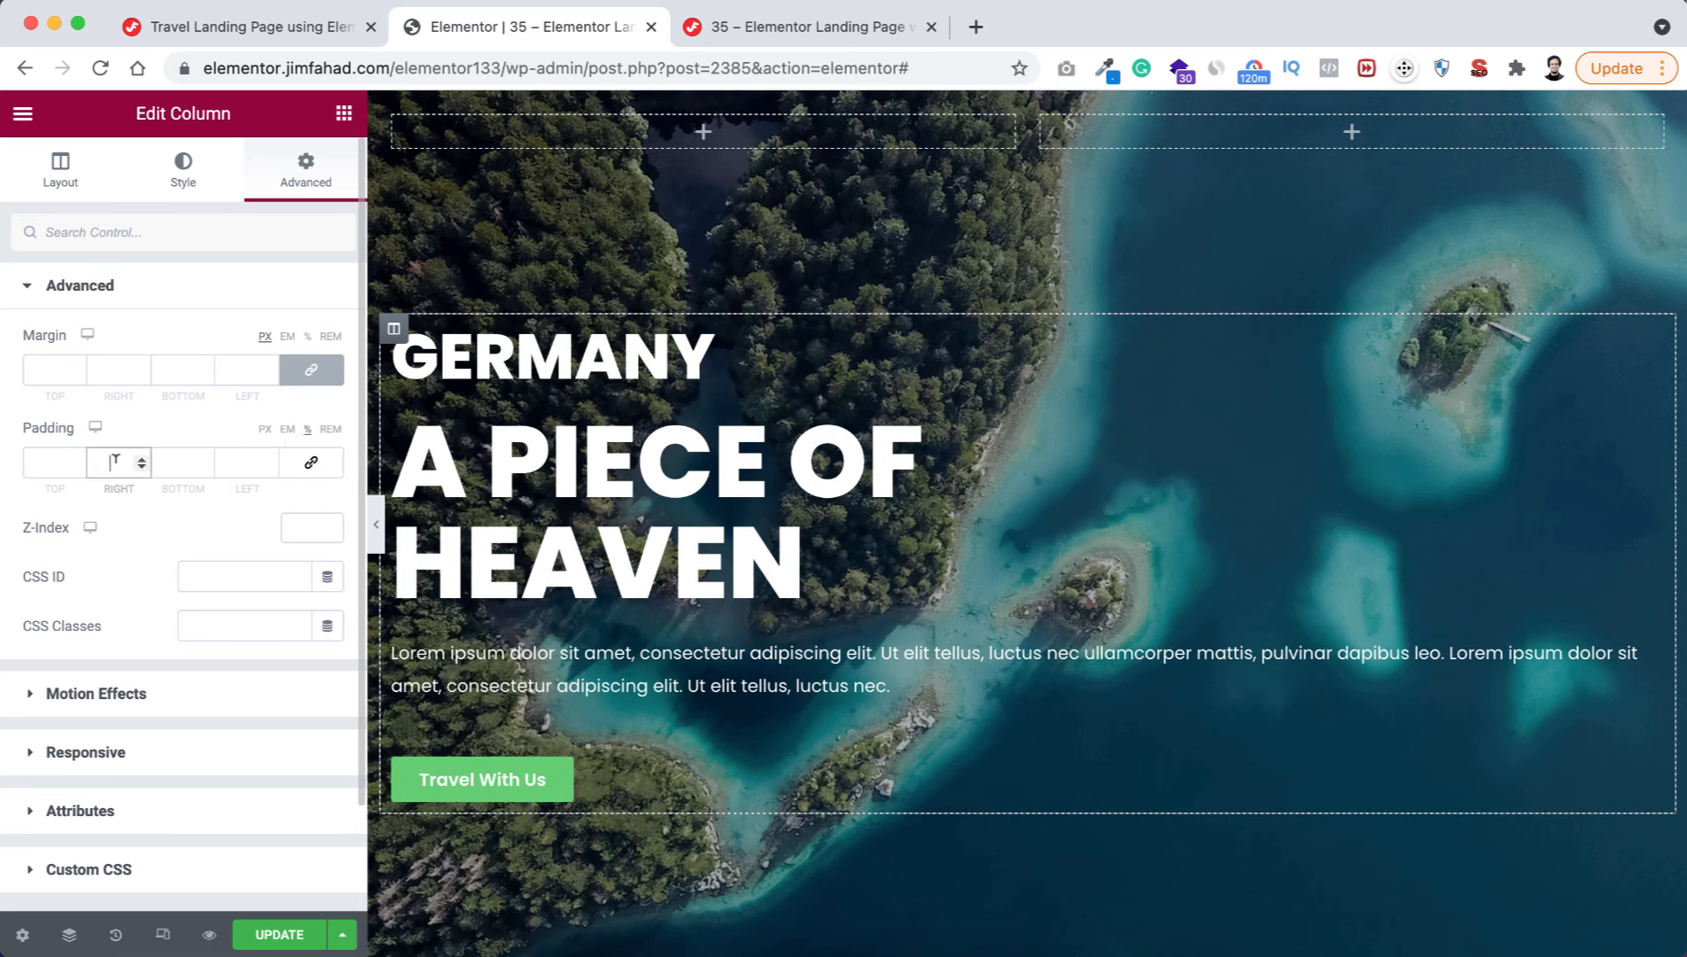
text(40)
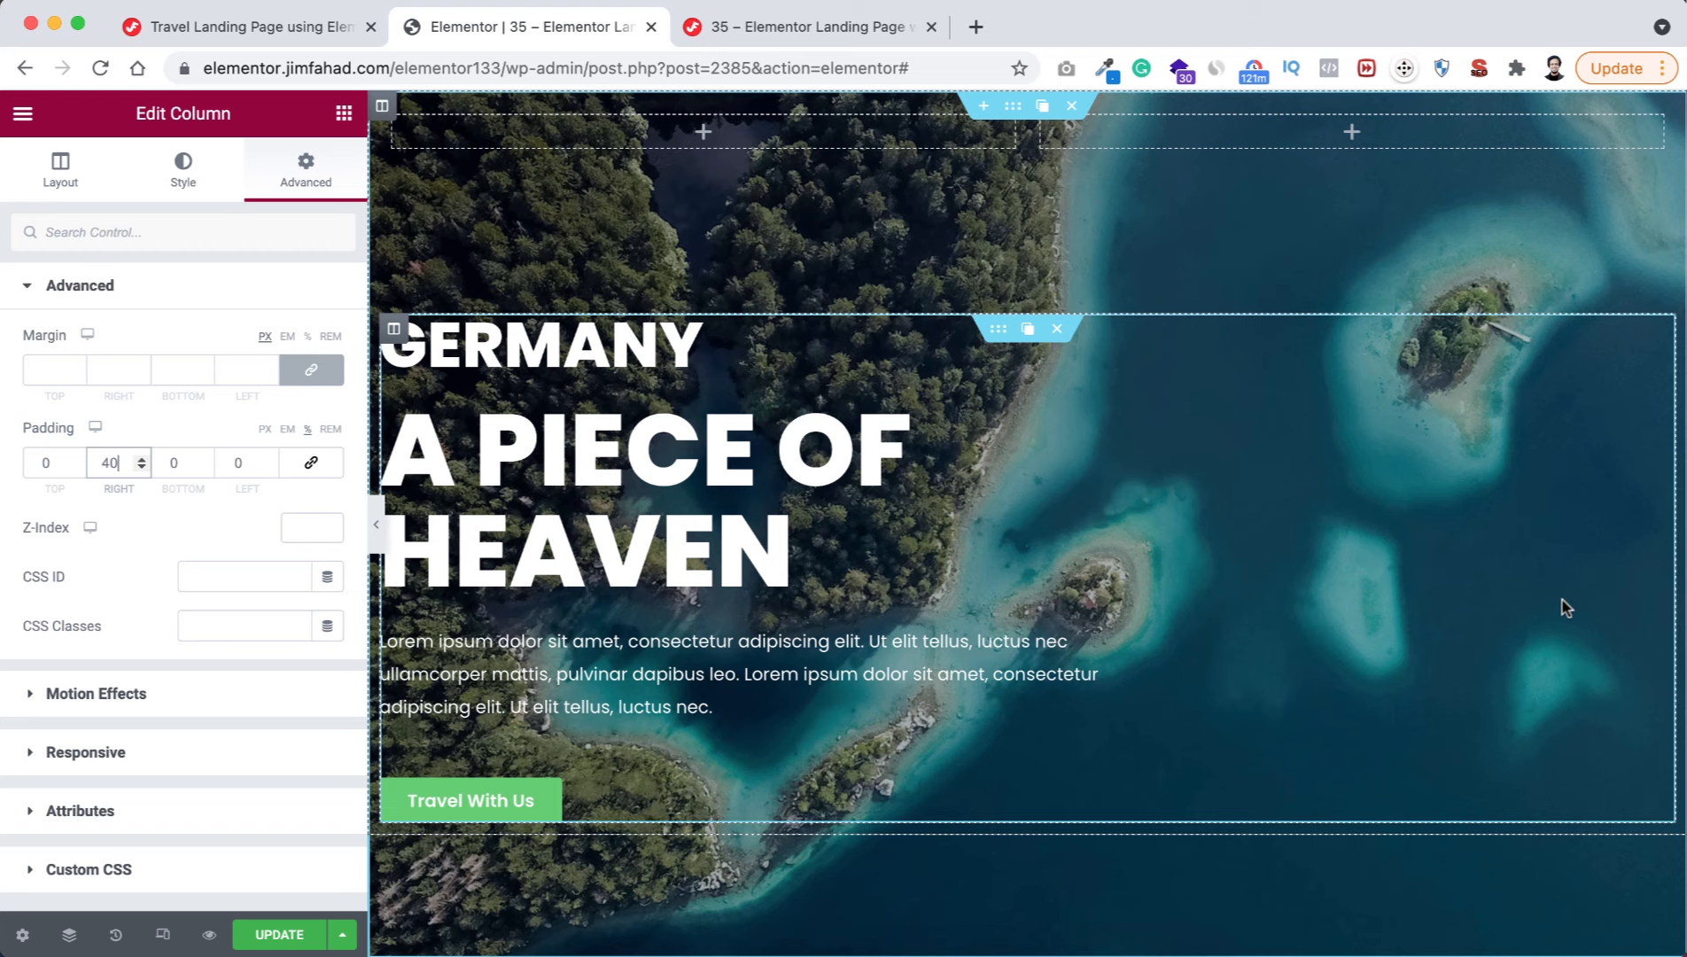
- Find the Icon List widget by searching for "icon" and add it below the Travel With Us button
click(342, 117)
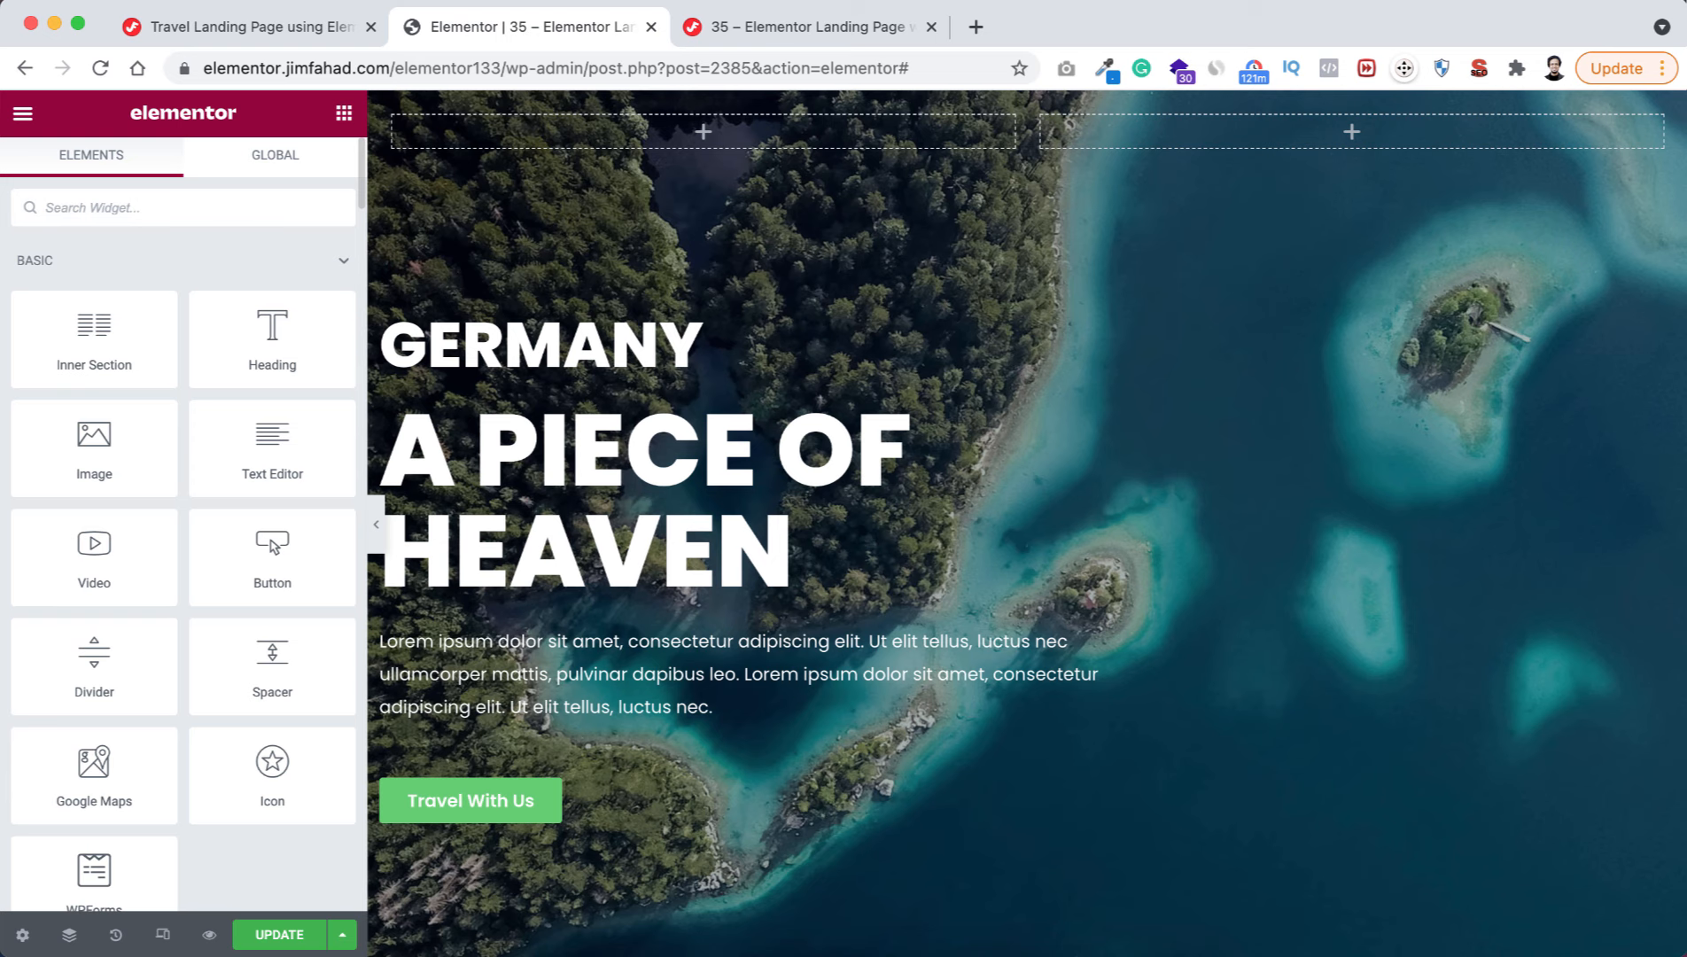
text(icon)
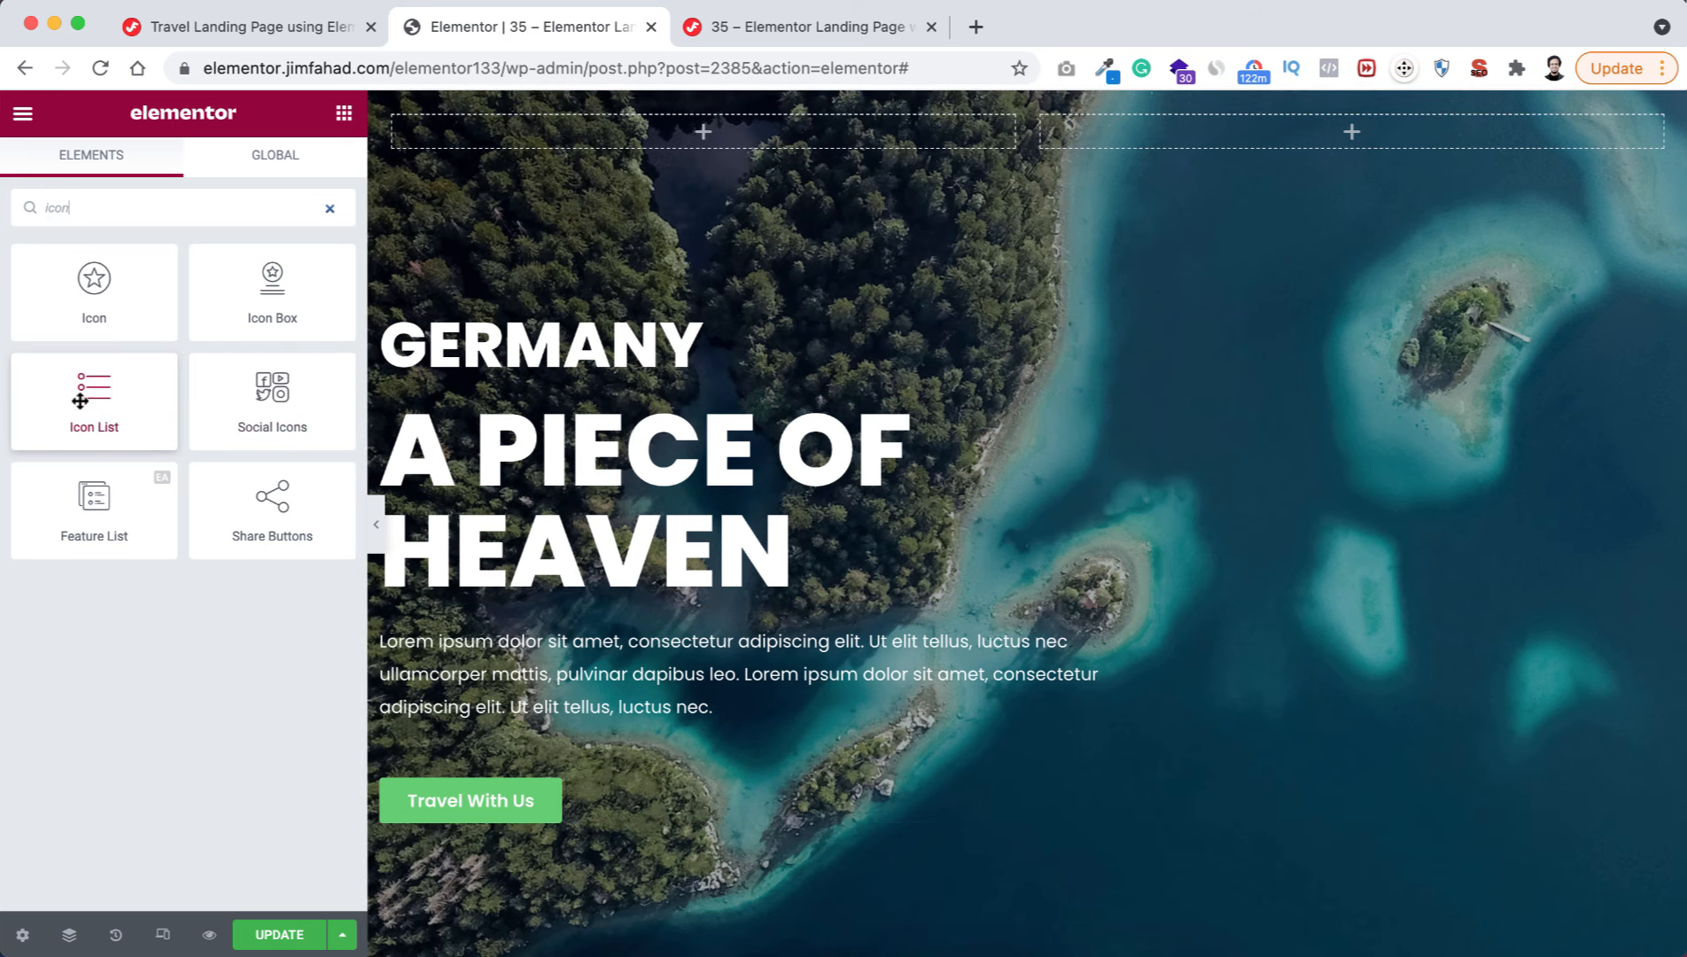
drag(80, 400, 927, 829)
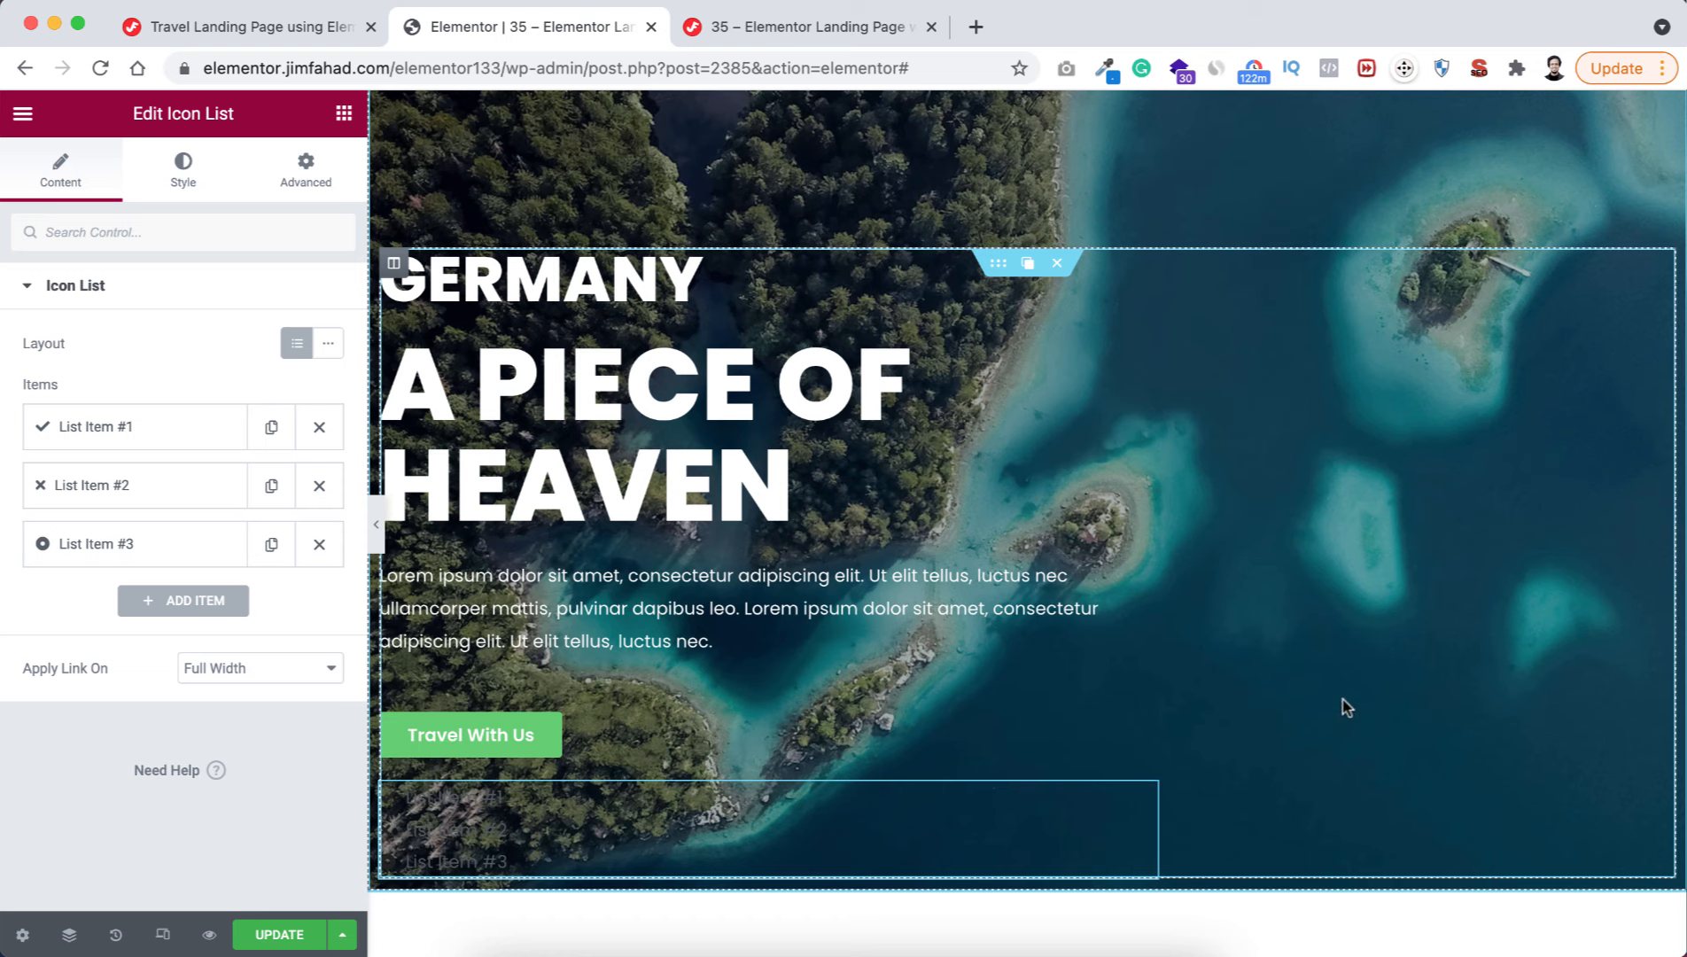
- Using the Navigator, move the icon list out of the text's inner section and place it below both inner sections in the main column
right_click(1375, 649)
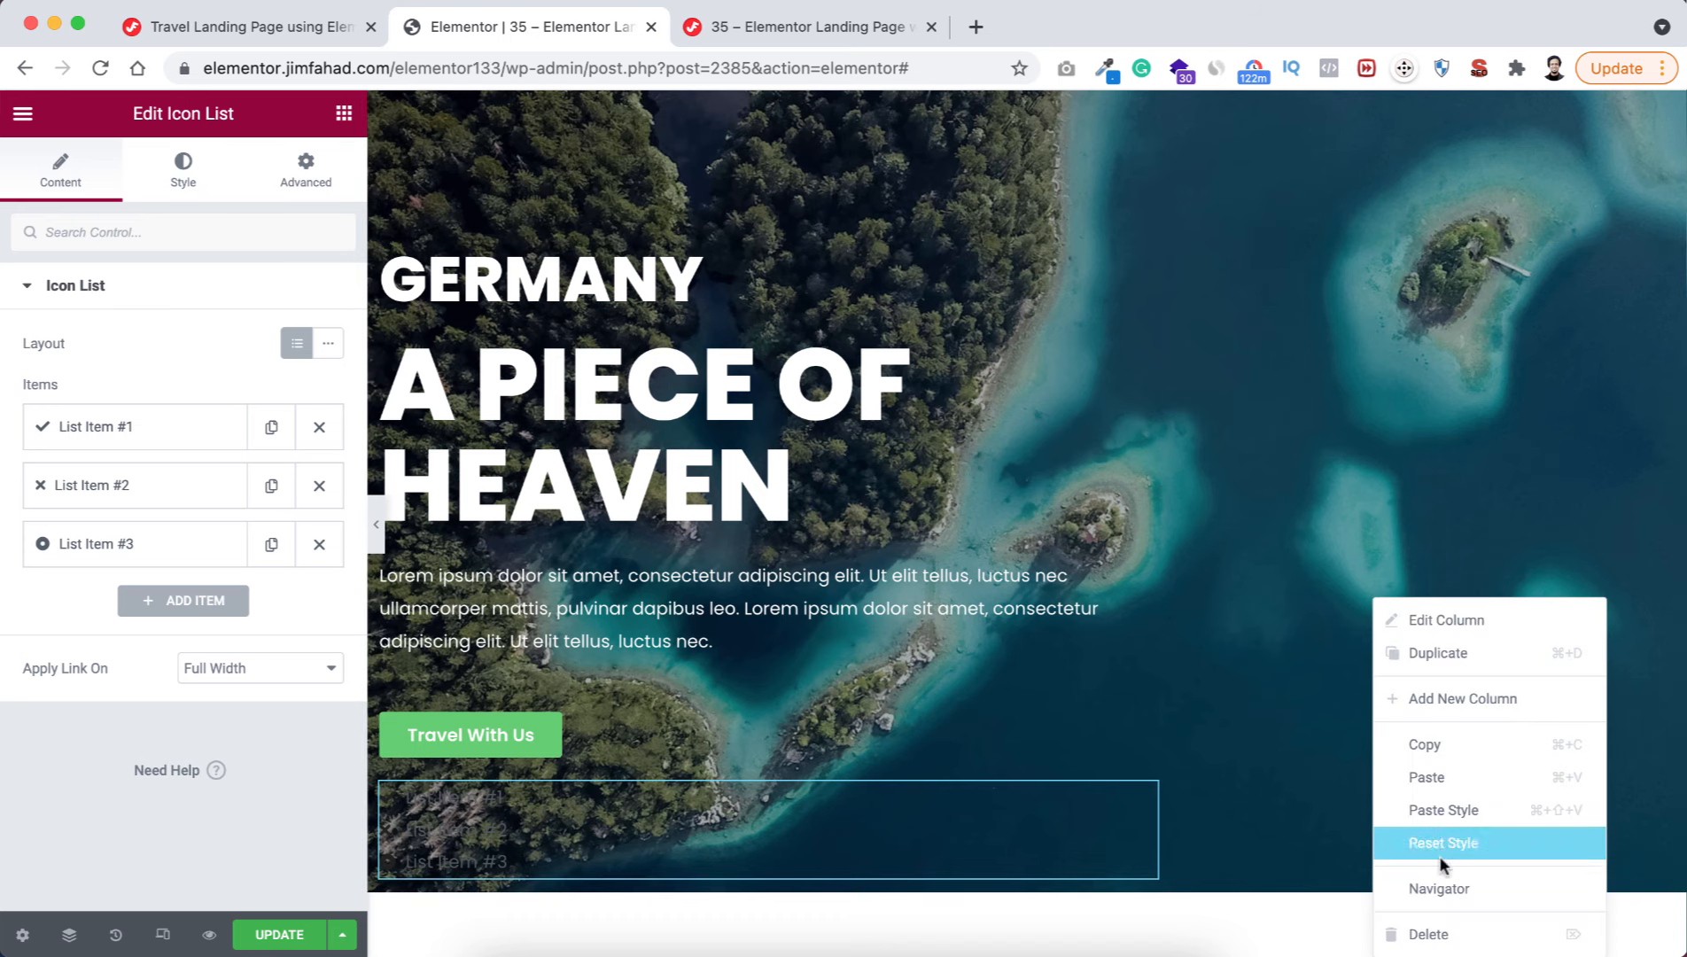
click(1546, 889)
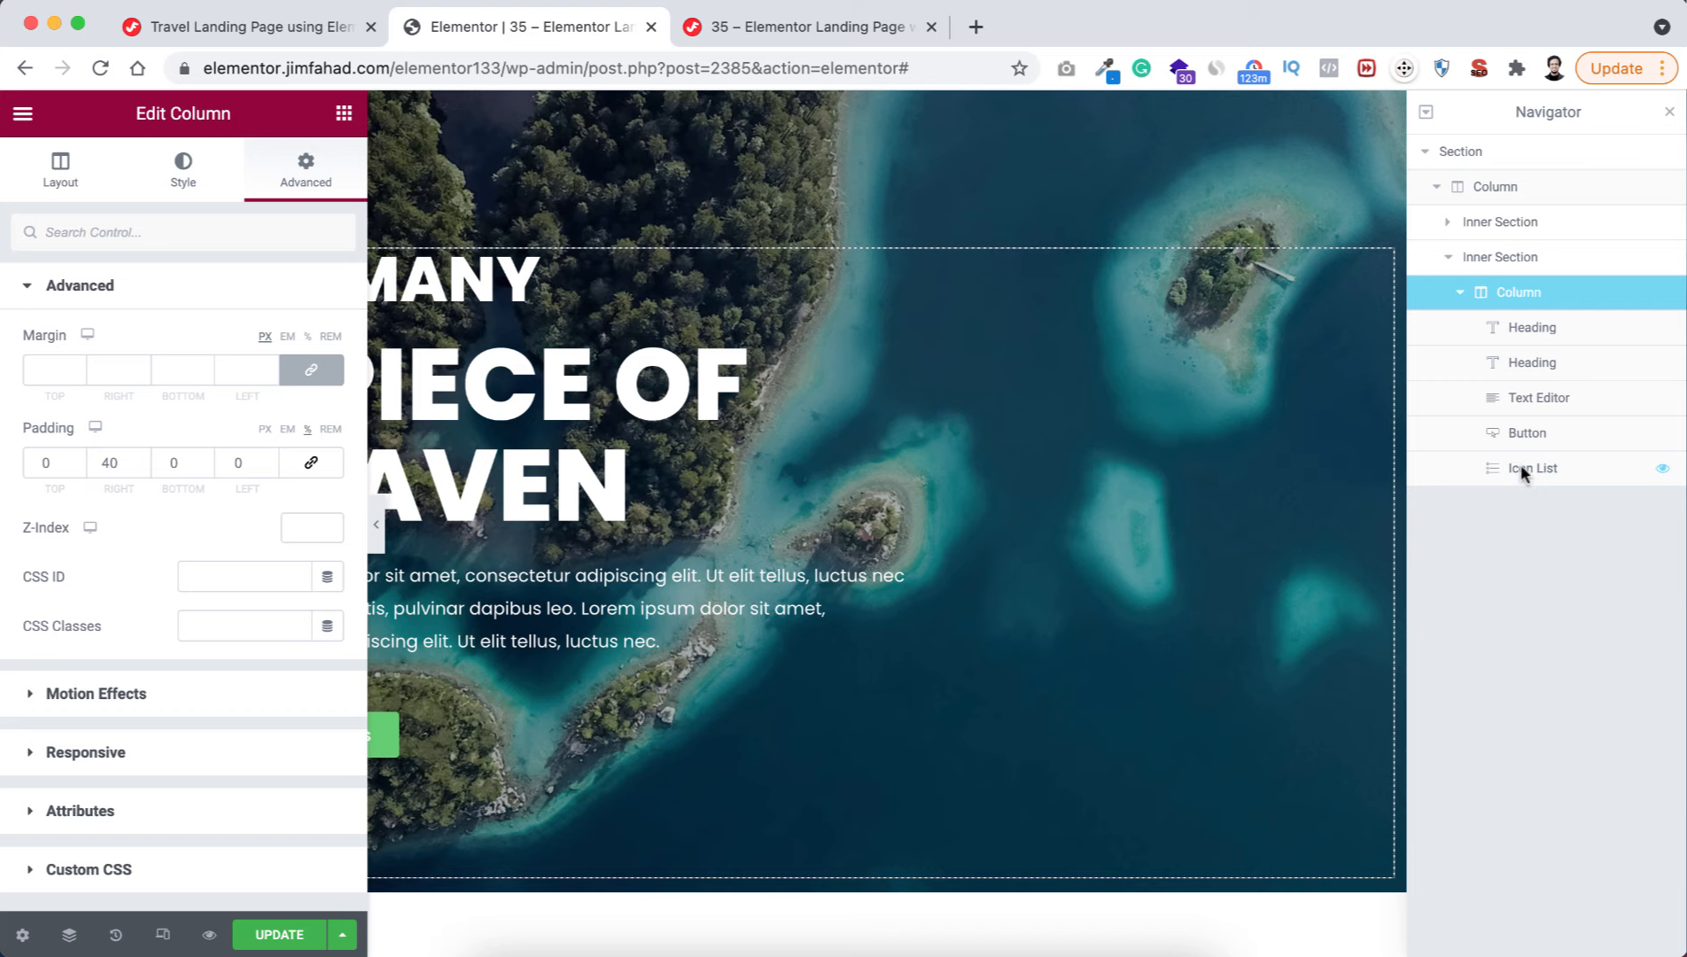
drag(1520, 464, 1487, 254)
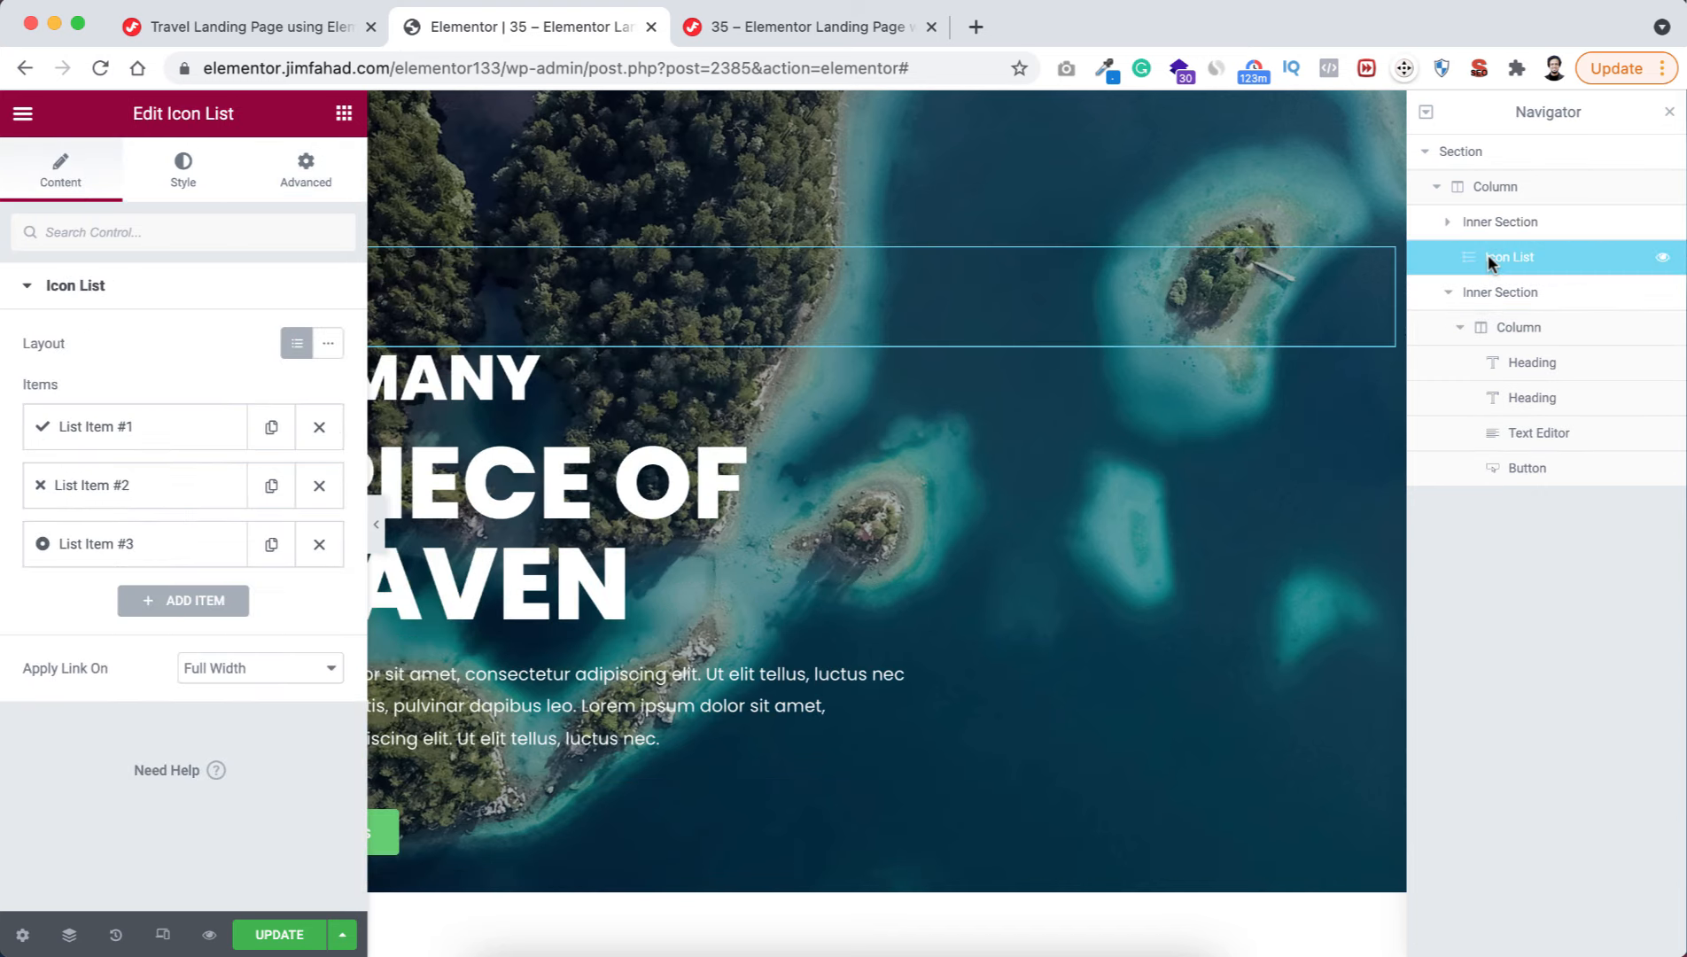
click(1448, 291)
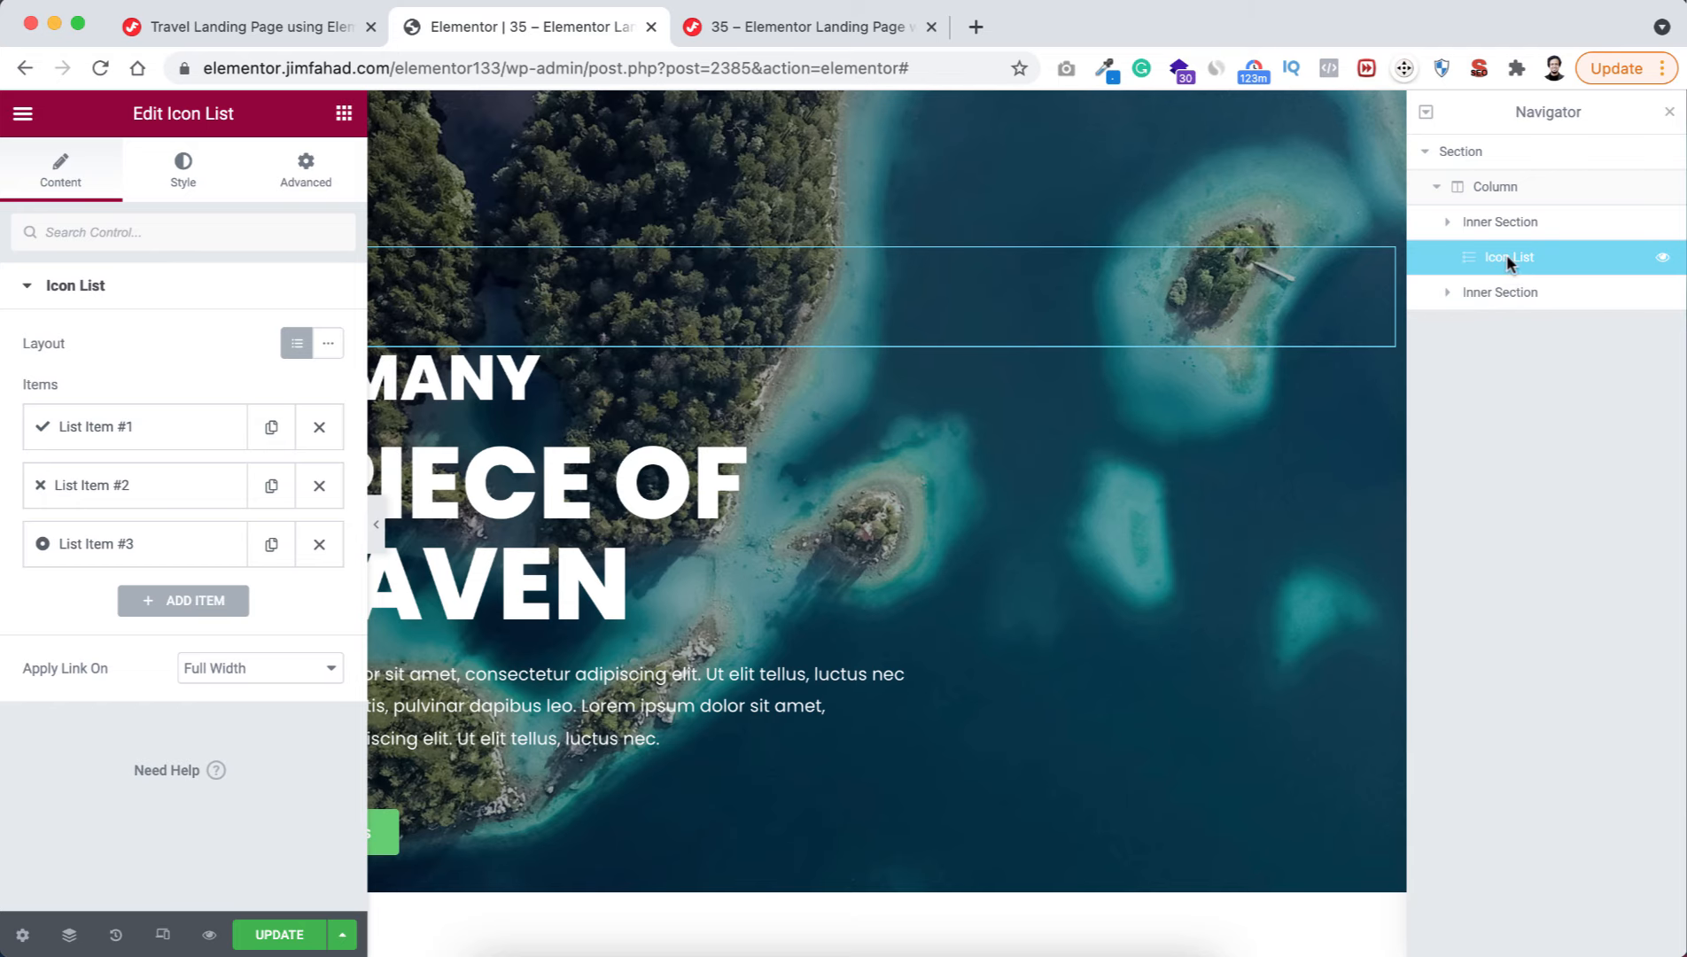
drag(1500, 255, 1500, 310)
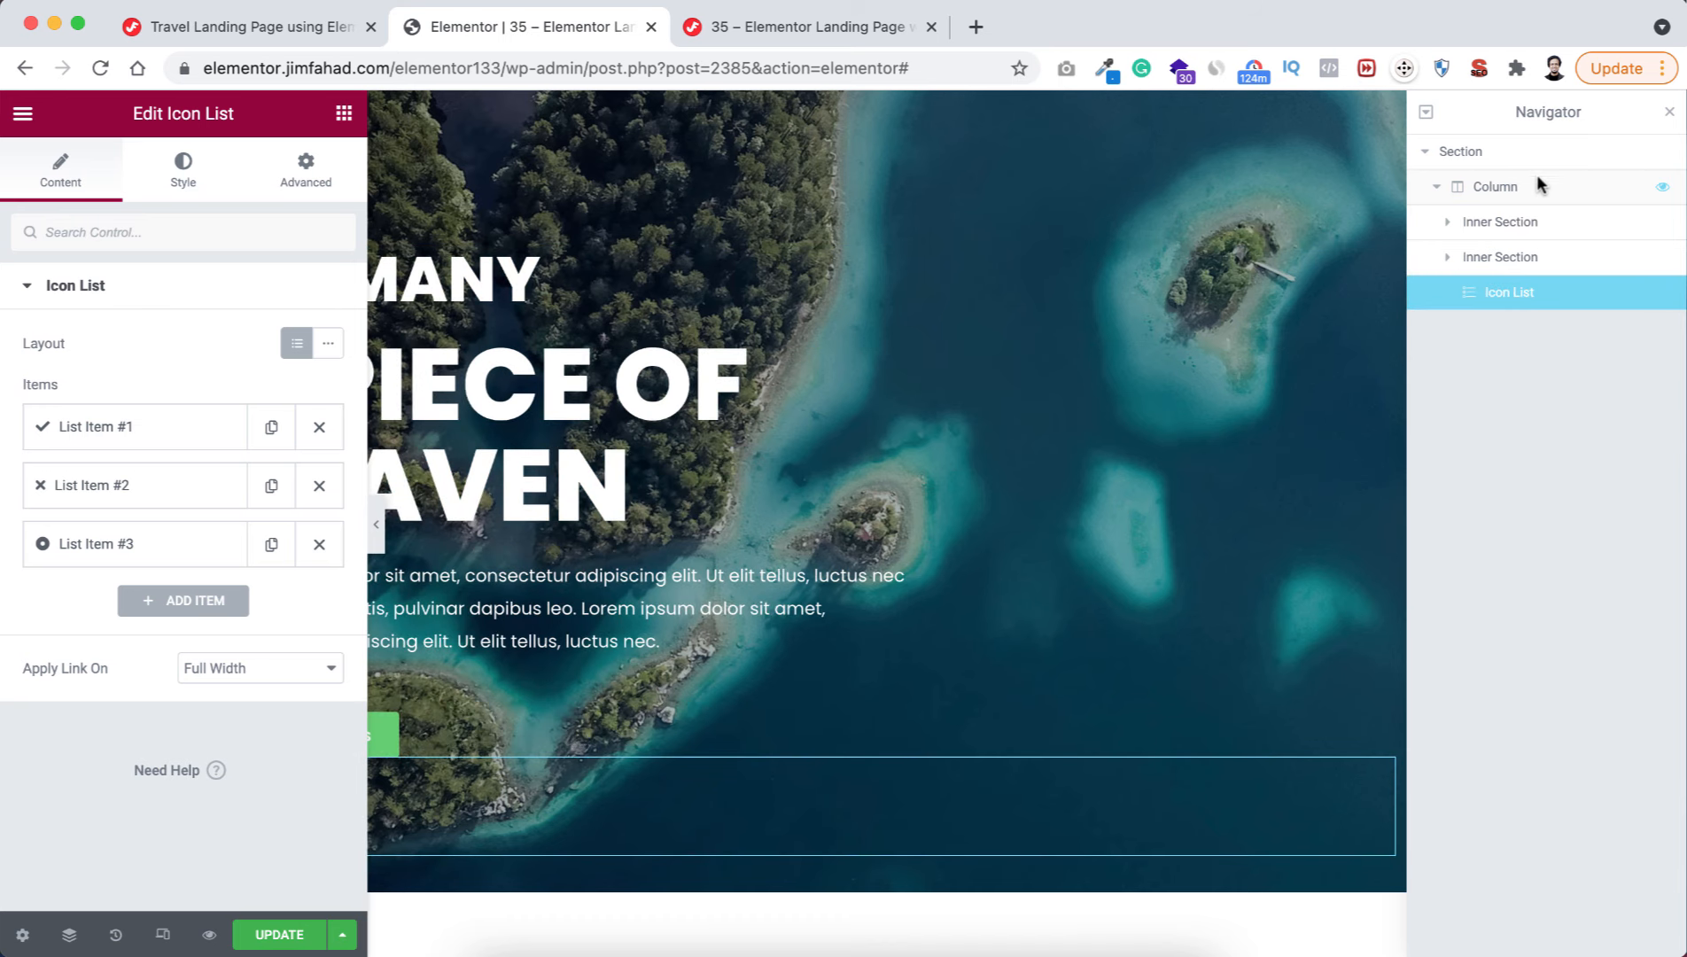
click(1669, 112)
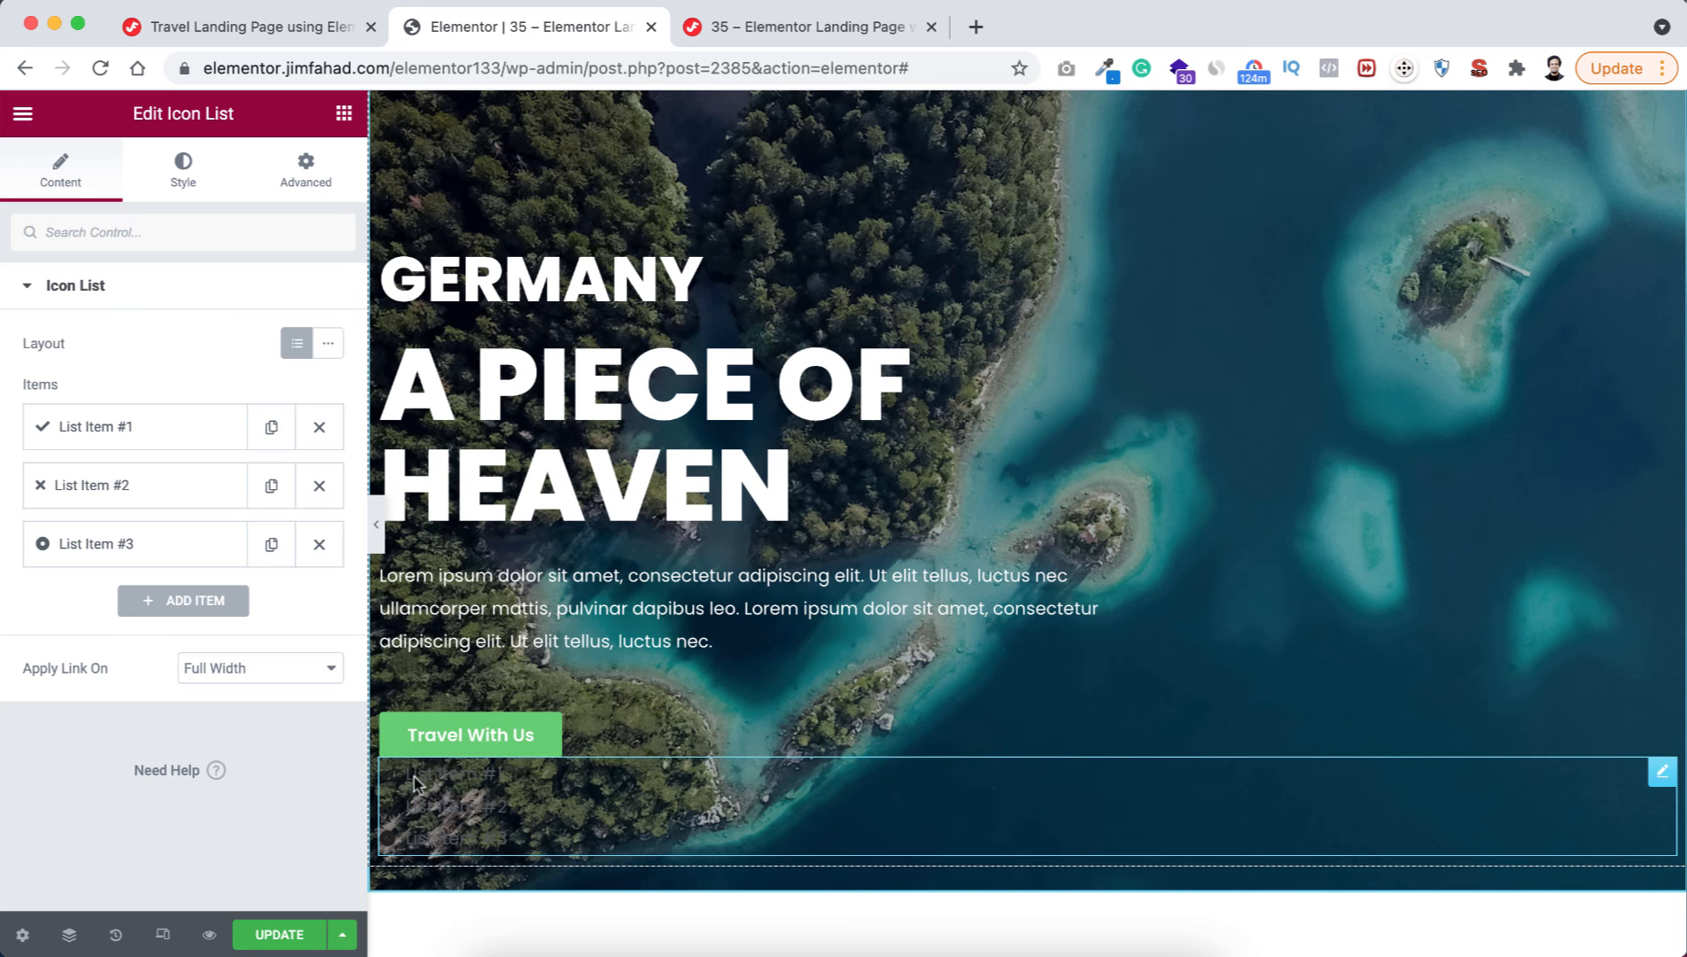
- Delete the first two items of the icon list and clear the text of the remaining item
drag(406, 772, 537, 835)
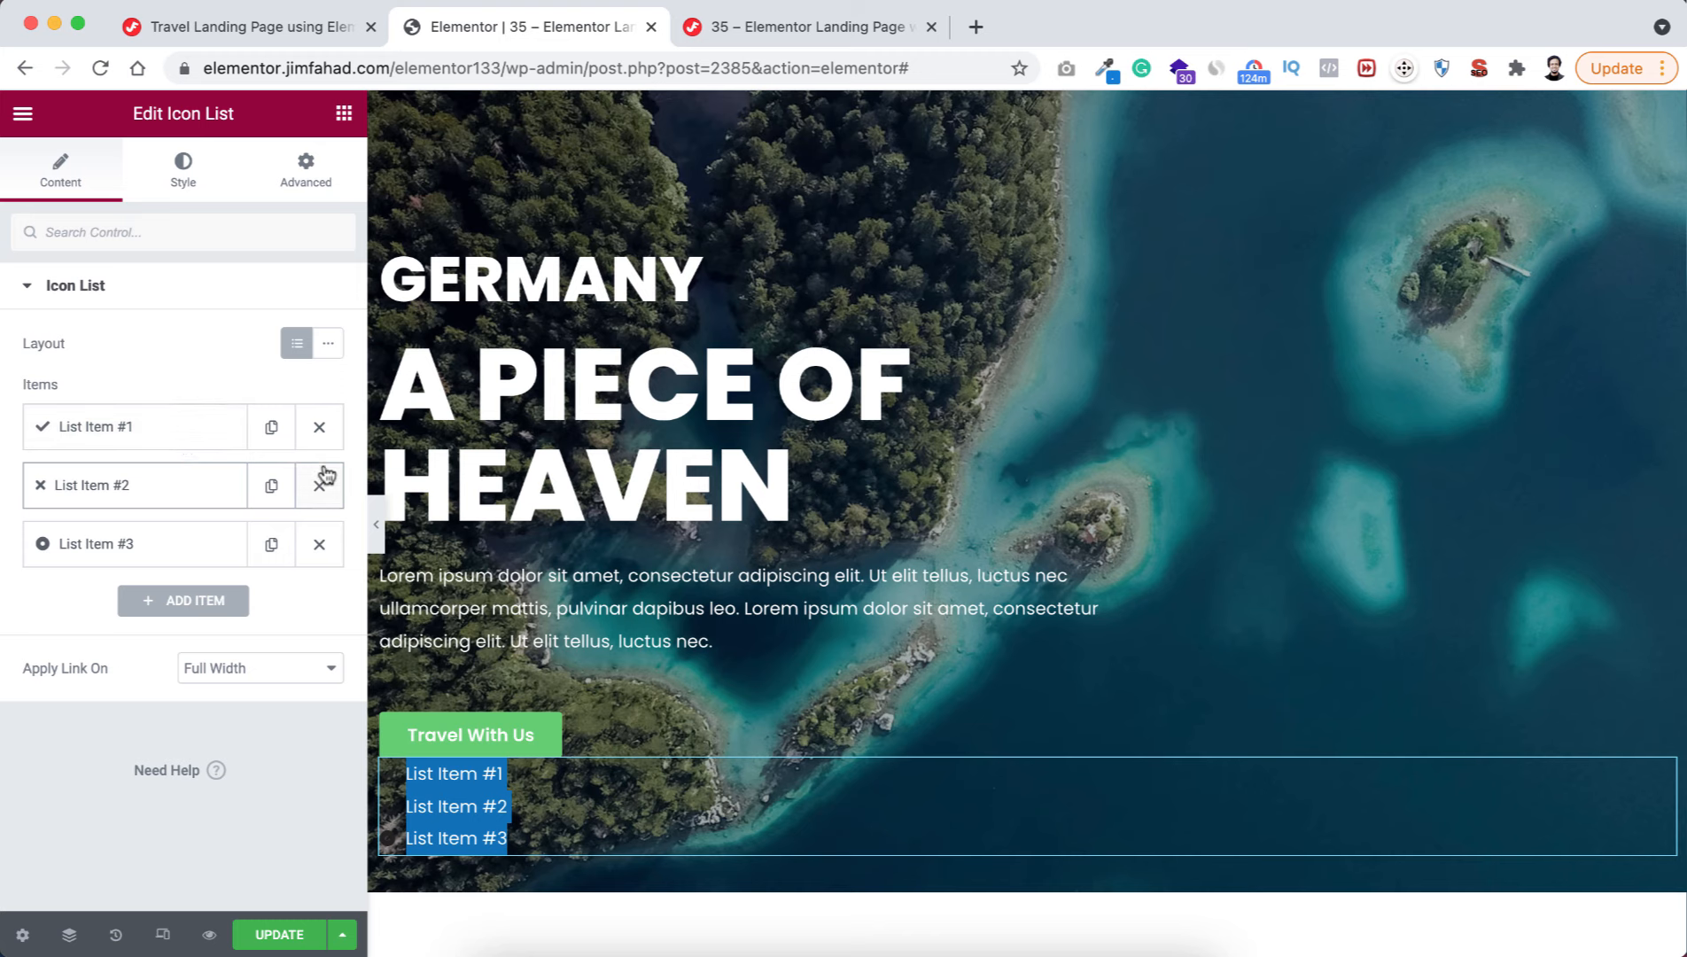
click(320, 430)
click(320, 430)
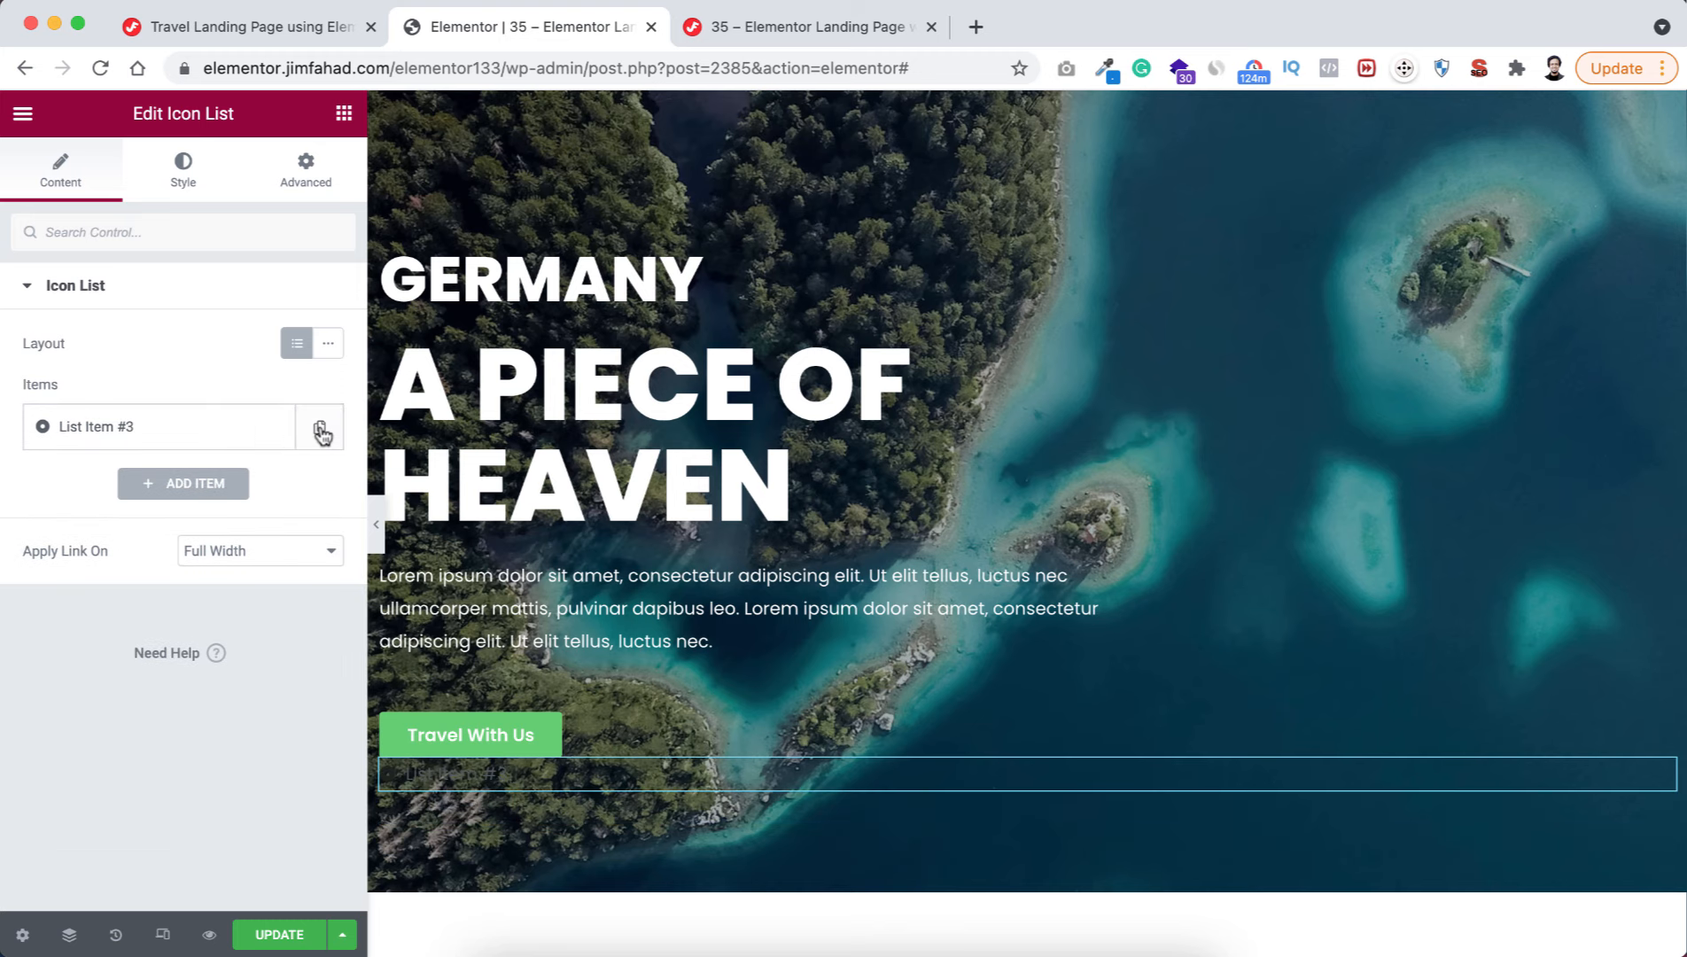
click(157, 418)
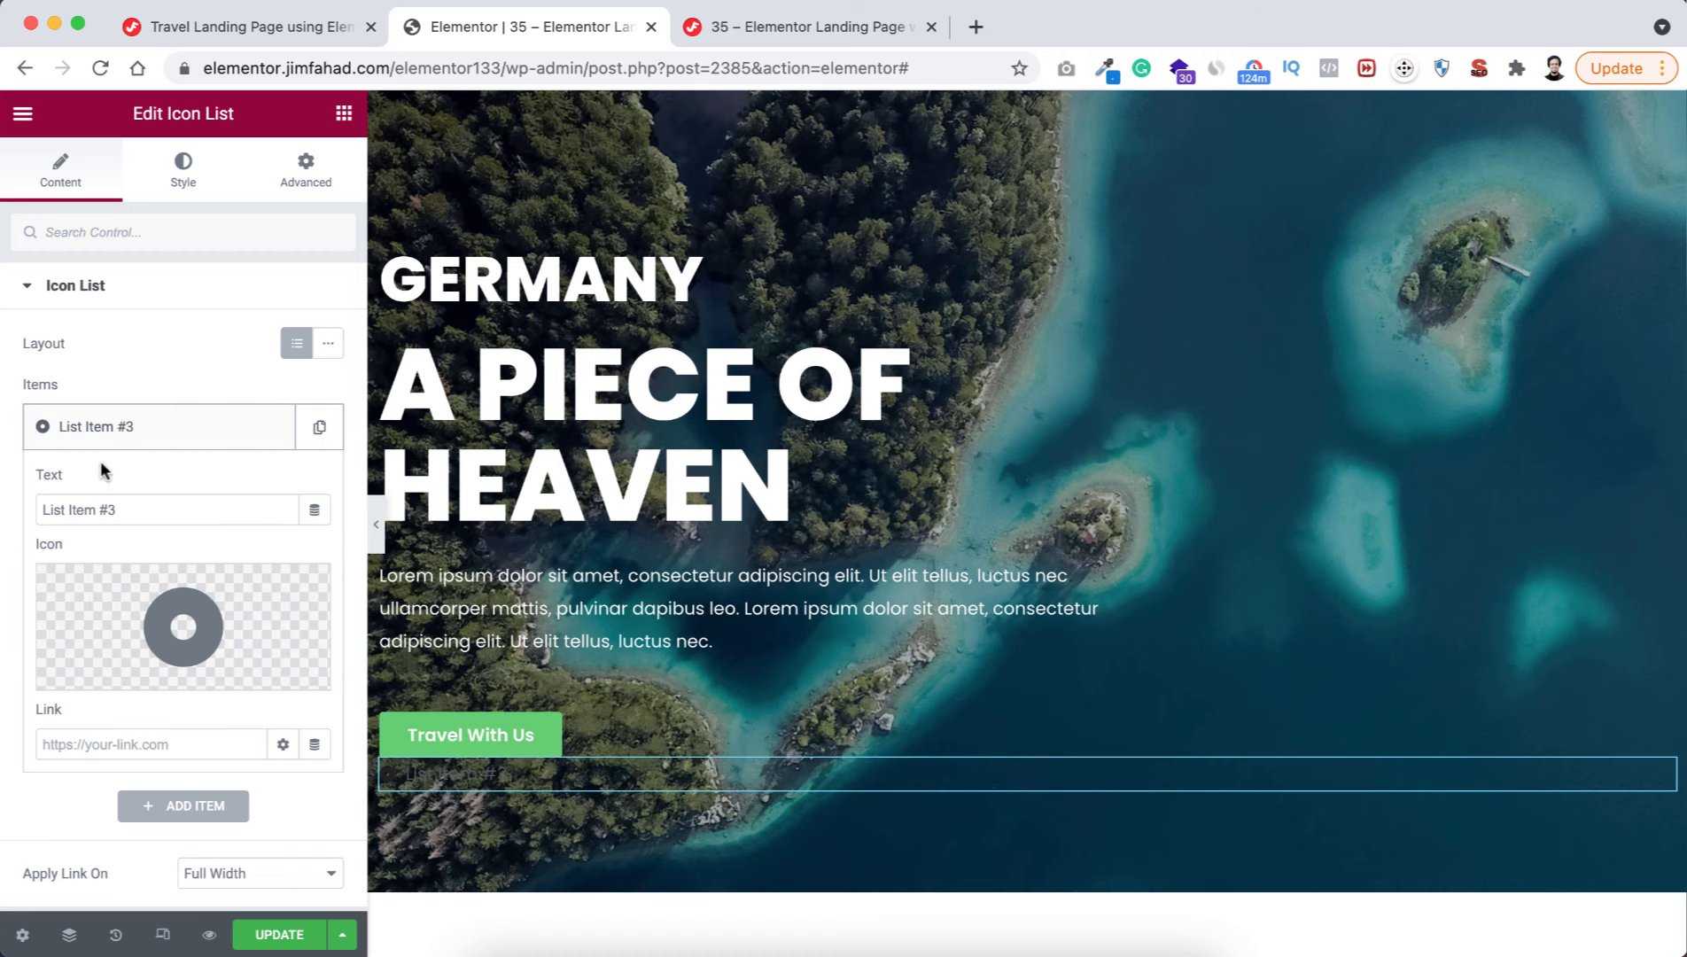
drag(128, 504, 12, 511)
key(BackSpace)
- Set the icon list's link application to Inline and align the list to the right
mouse_move(182, 599)
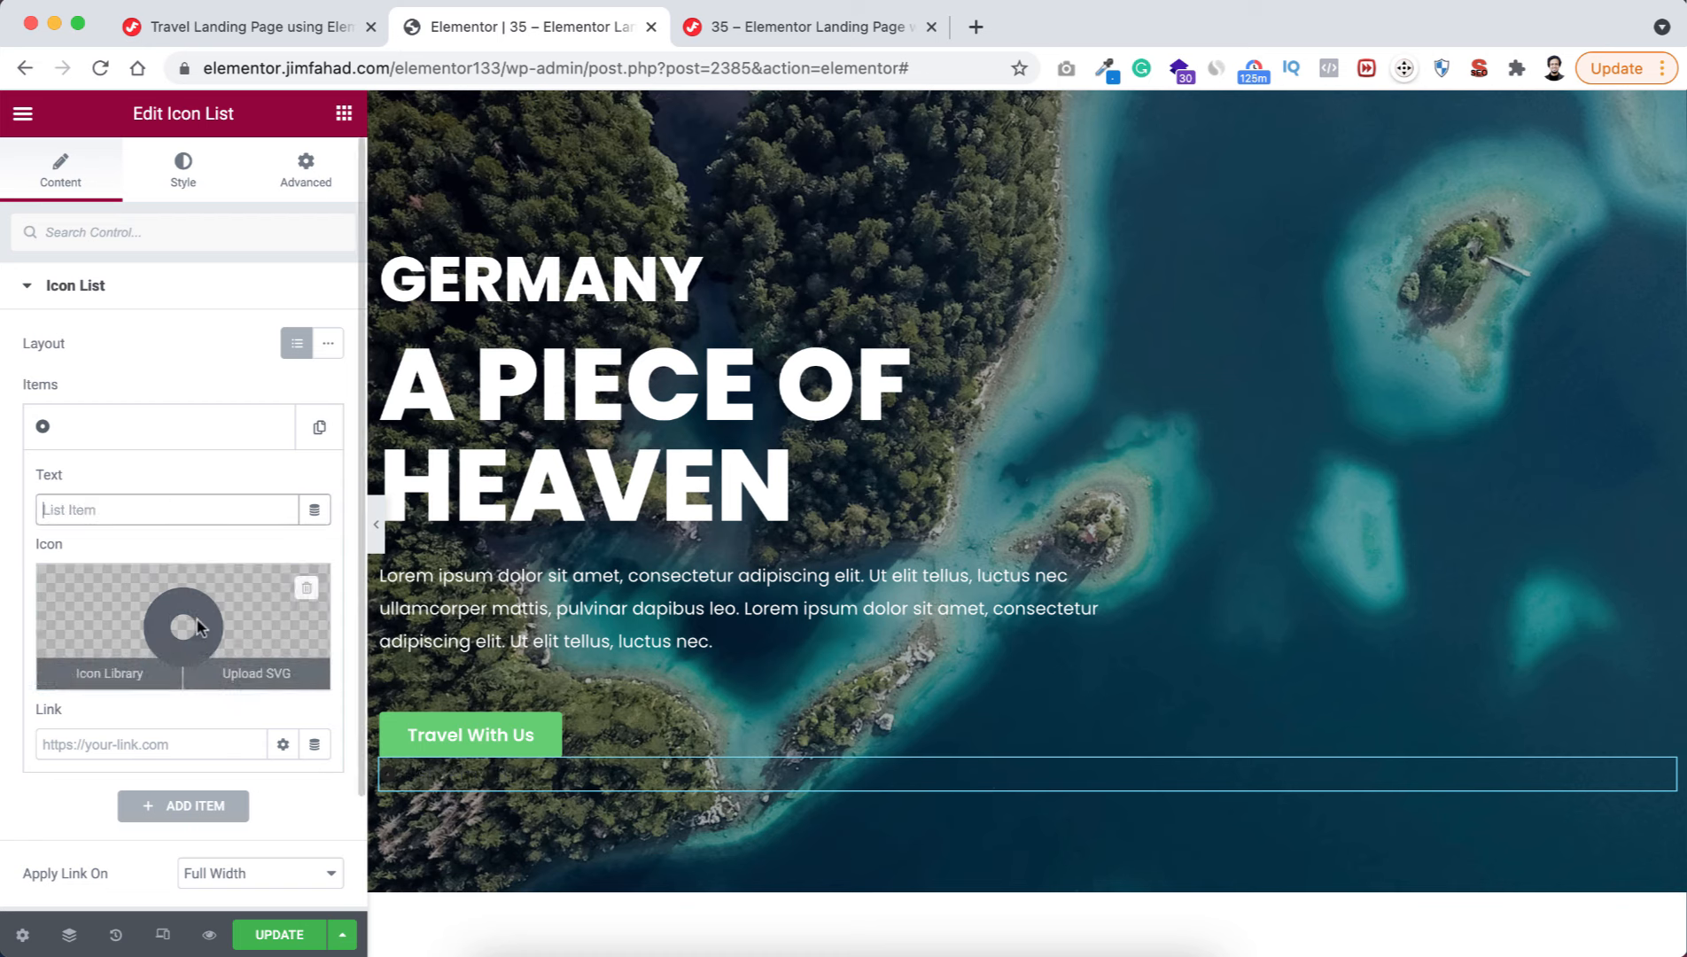
scroll(68, 775, down, 2)
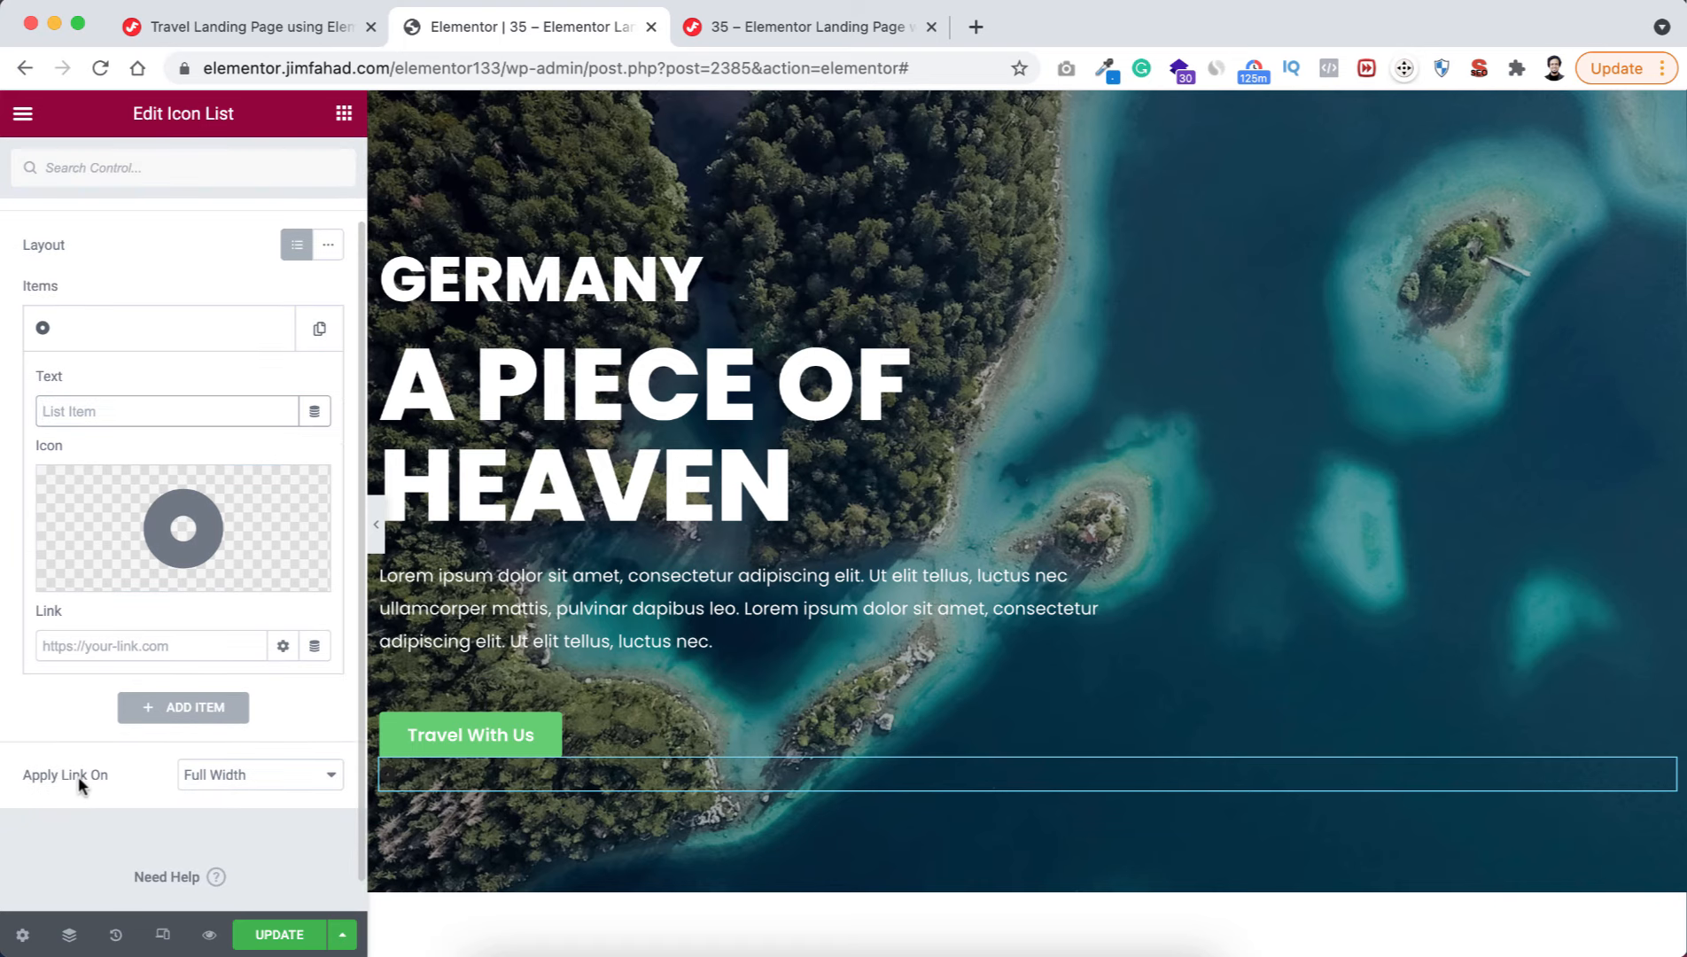
click(218, 776)
click(220, 800)
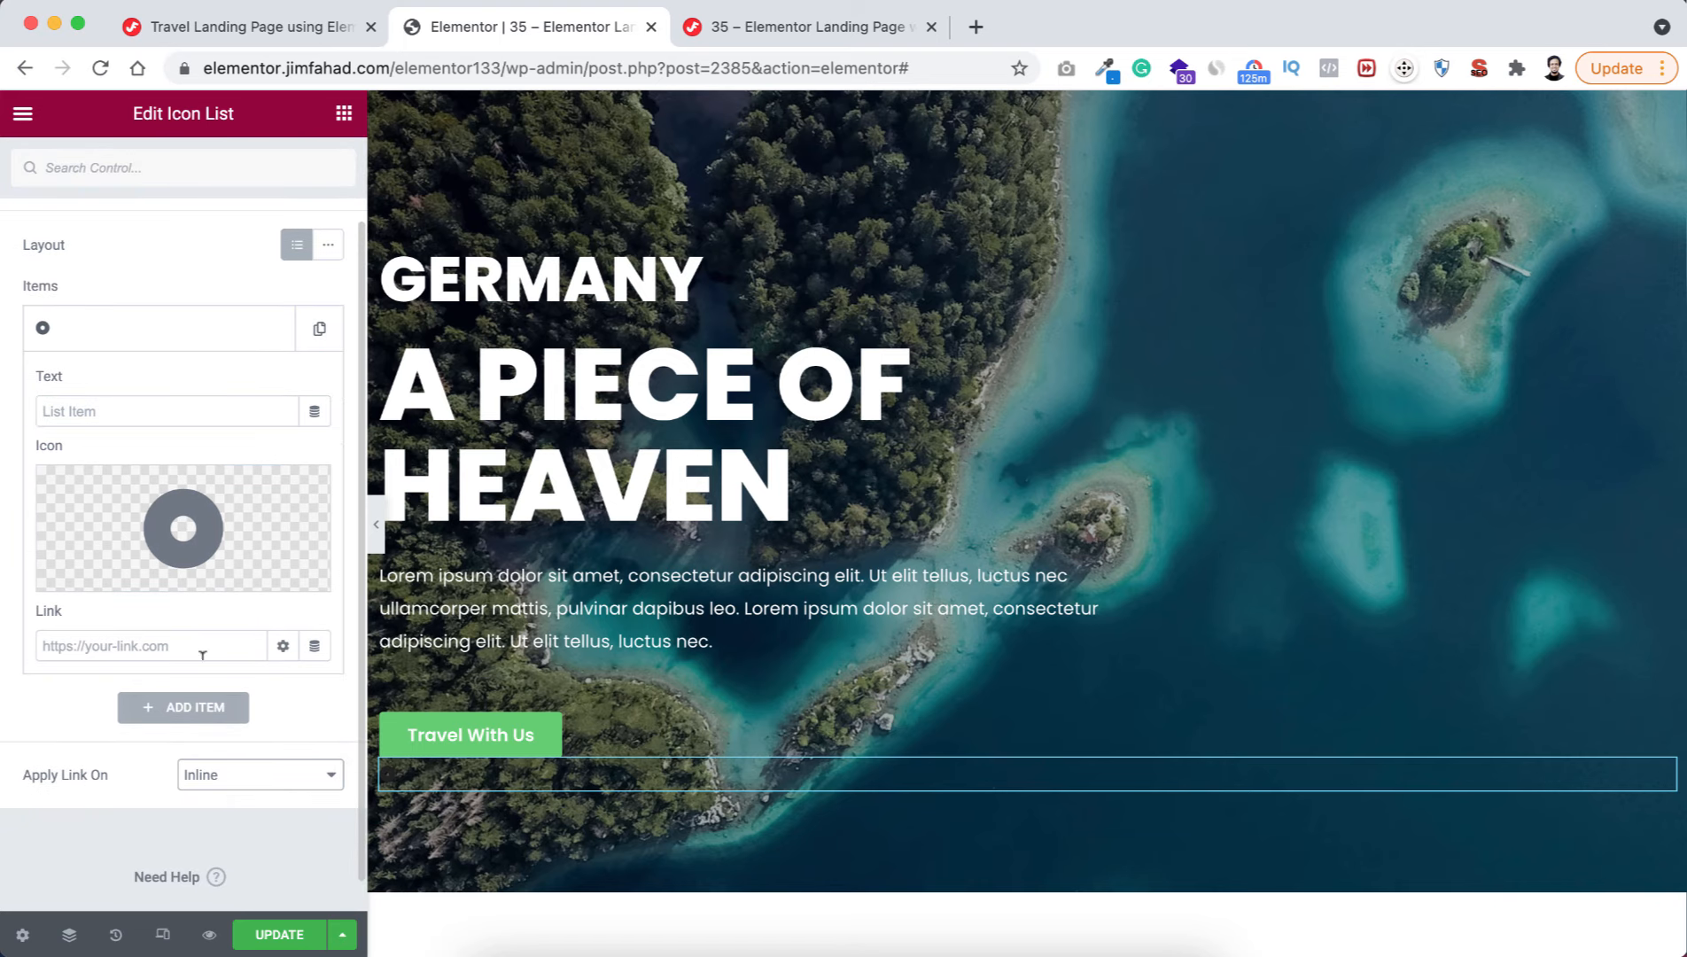
scroll(202, 501, up, 2)
click(191, 170)
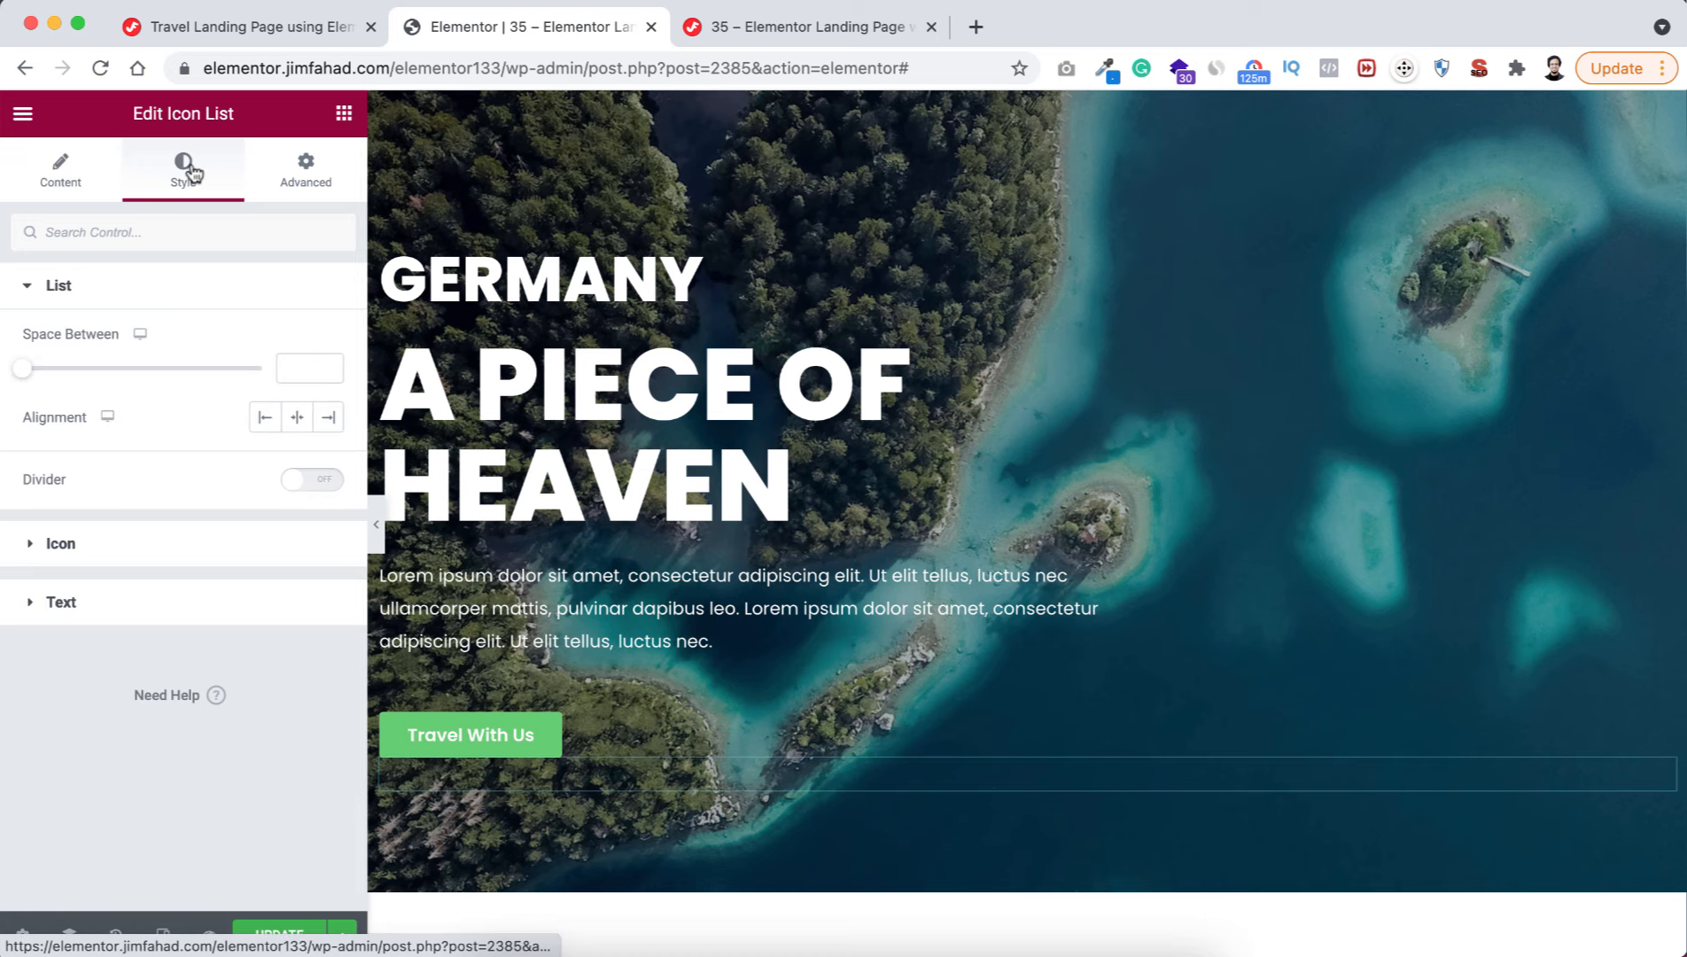
click(329, 417)
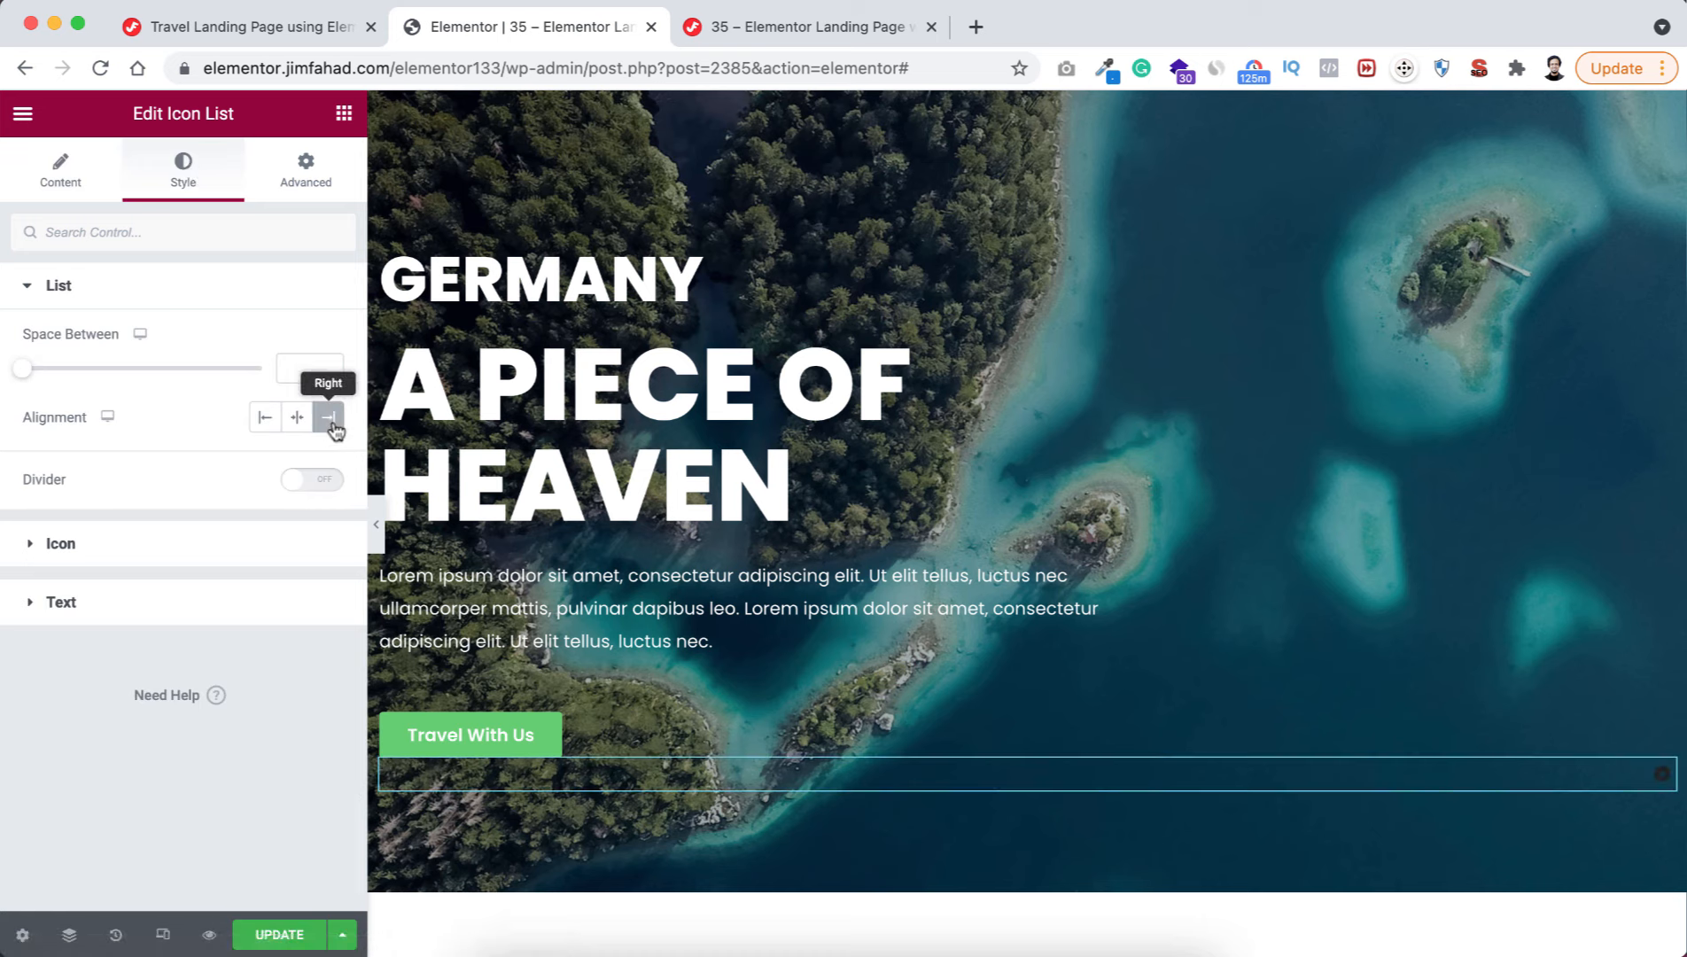
- Set the icon color of the icon list to white (#FFFFFF)
click(90, 554)
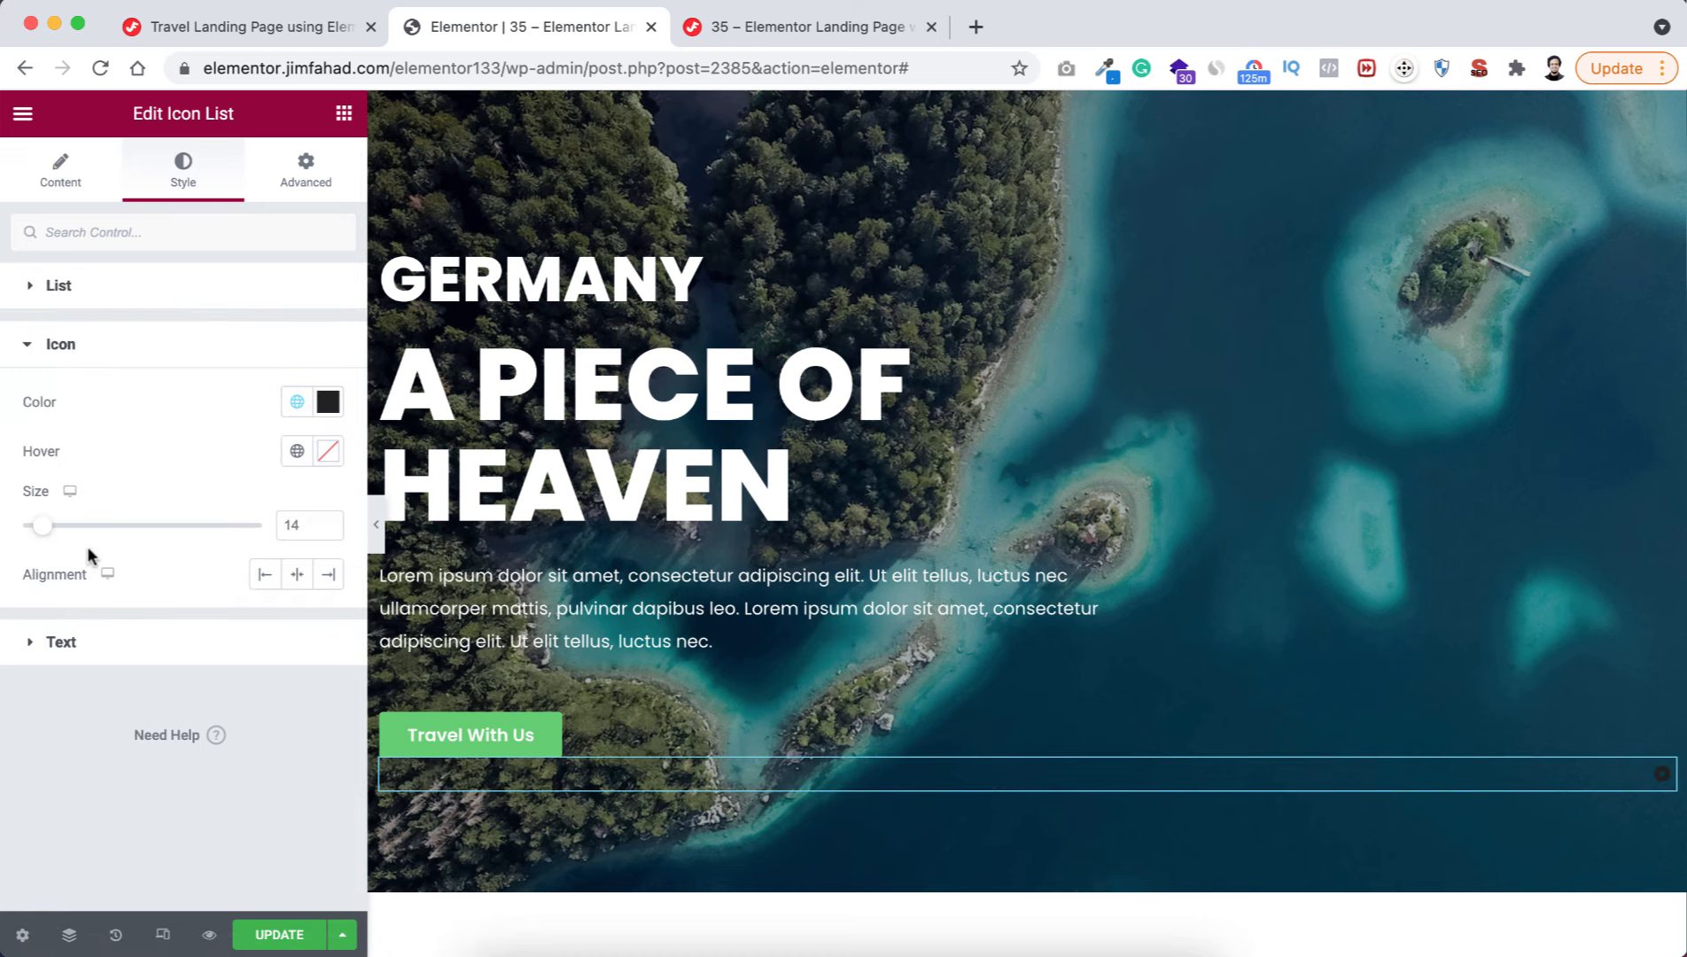
click(327, 402)
drag(124, 500, 35, 476)
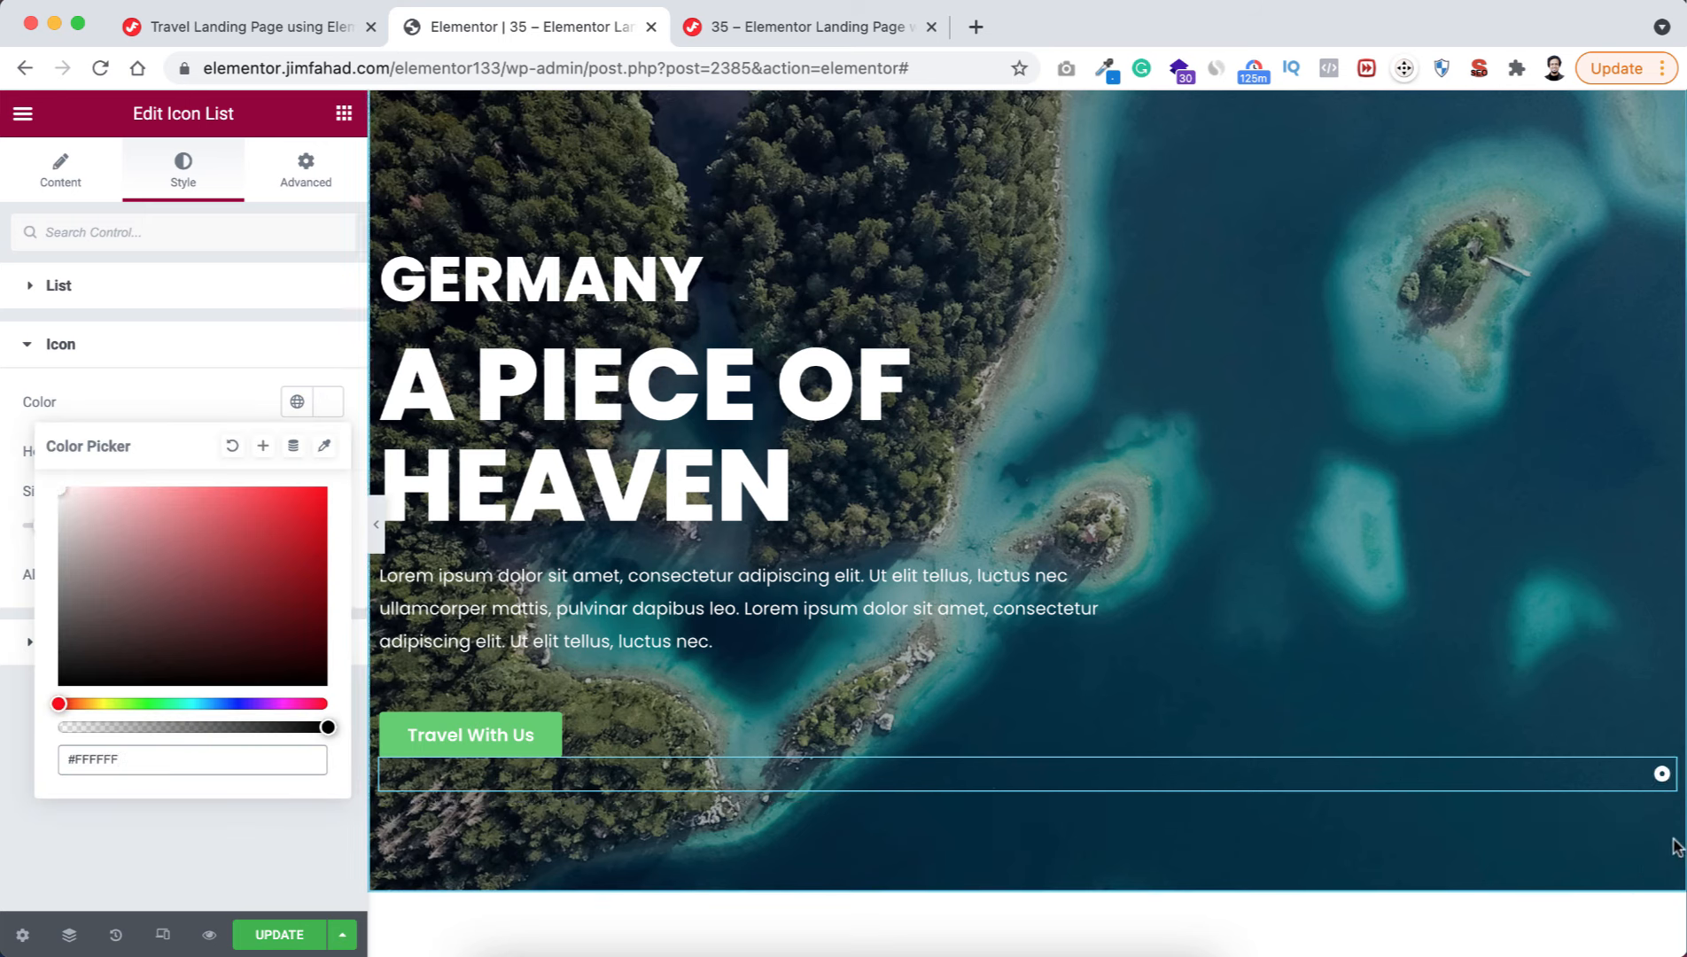
click(229, 388)
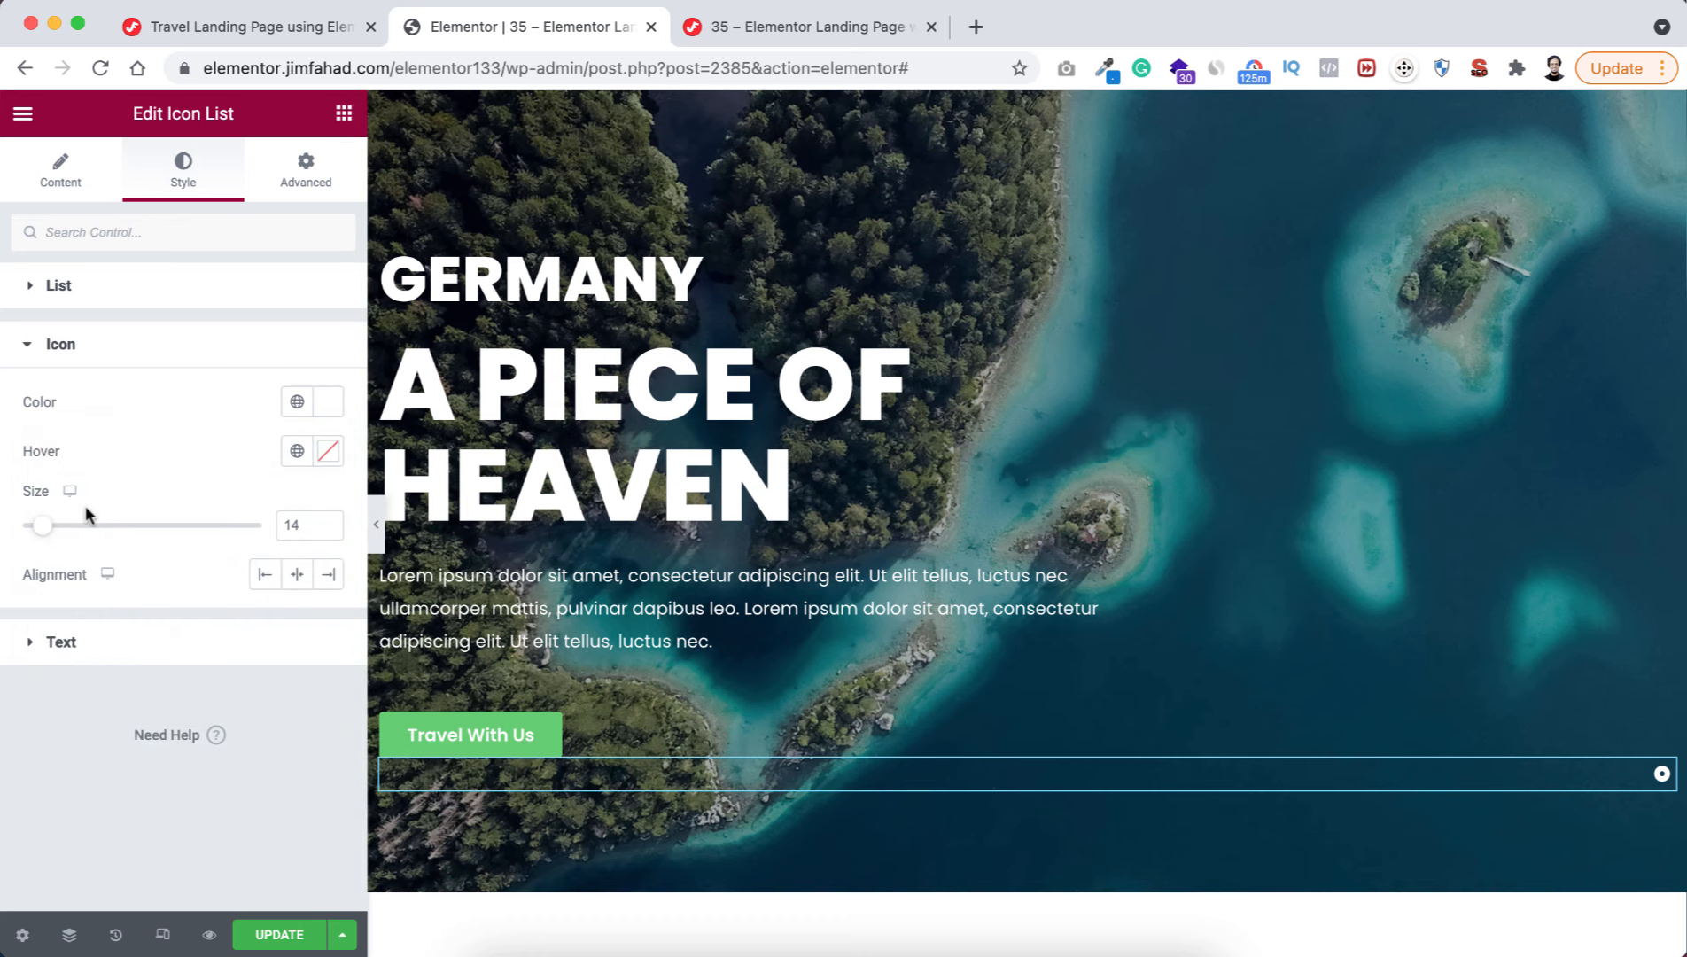
- Set the list icon's size to 16 and its alignment to Right
drag(291, 524, 352, 535)
text(6)
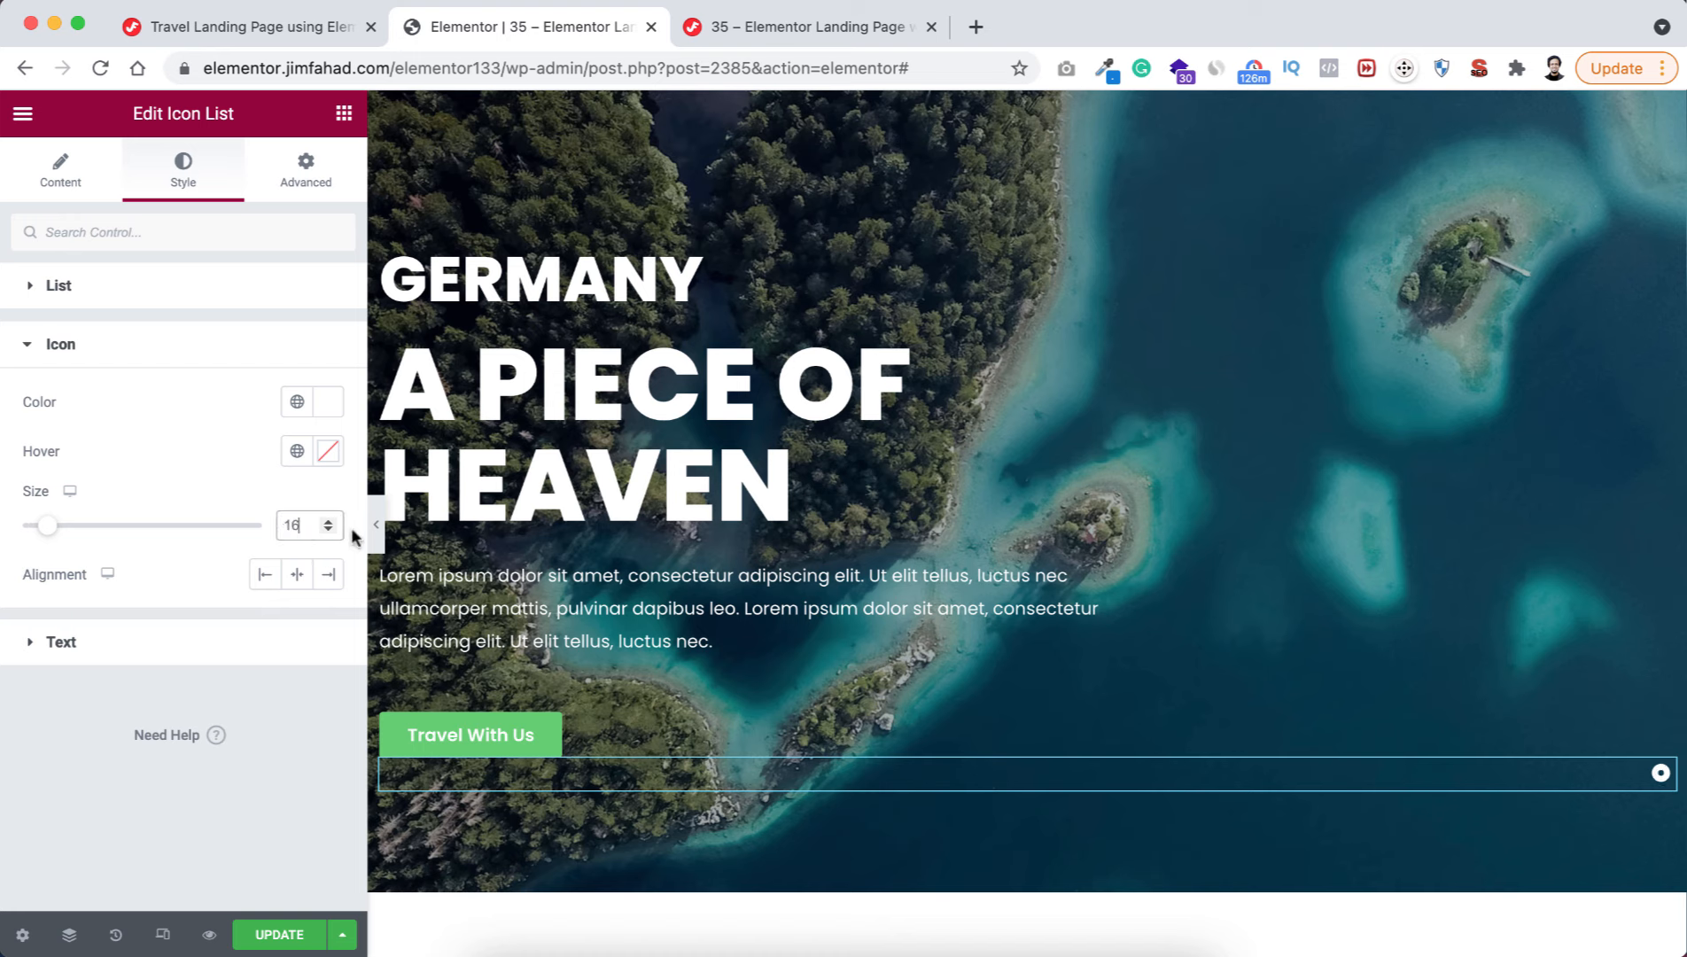
click(332, 578)
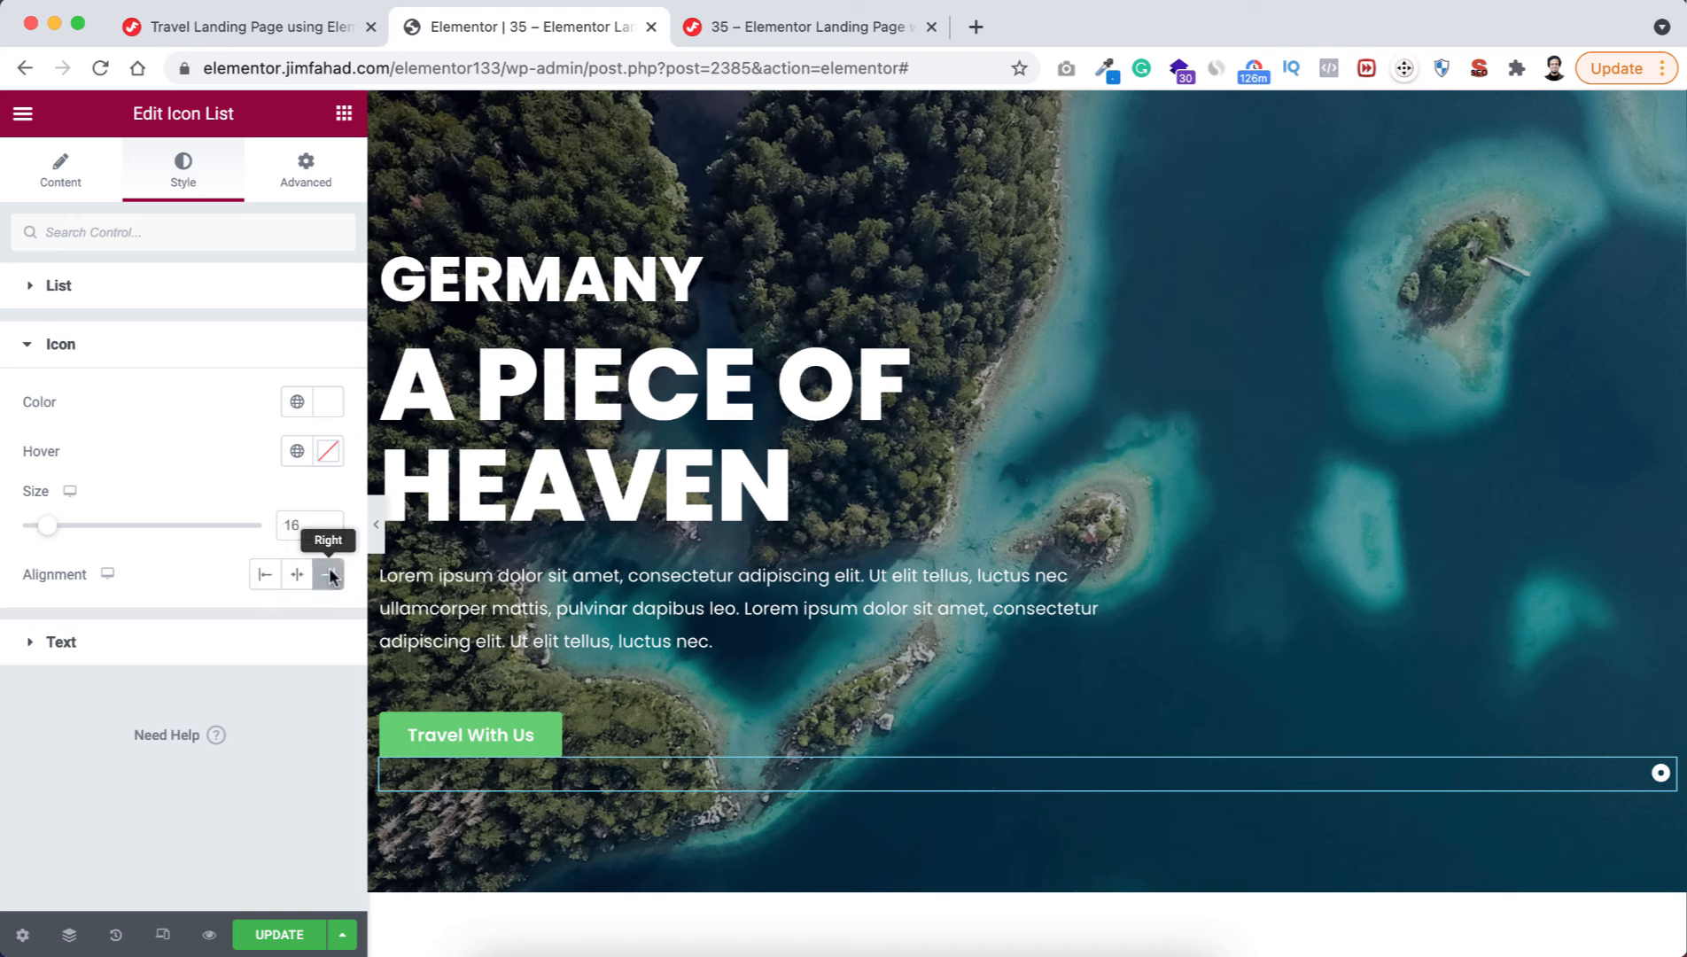
- Set the icon list's width to Inline (auto) and its position to Absolute
scroll(1337, 749, up, 1)
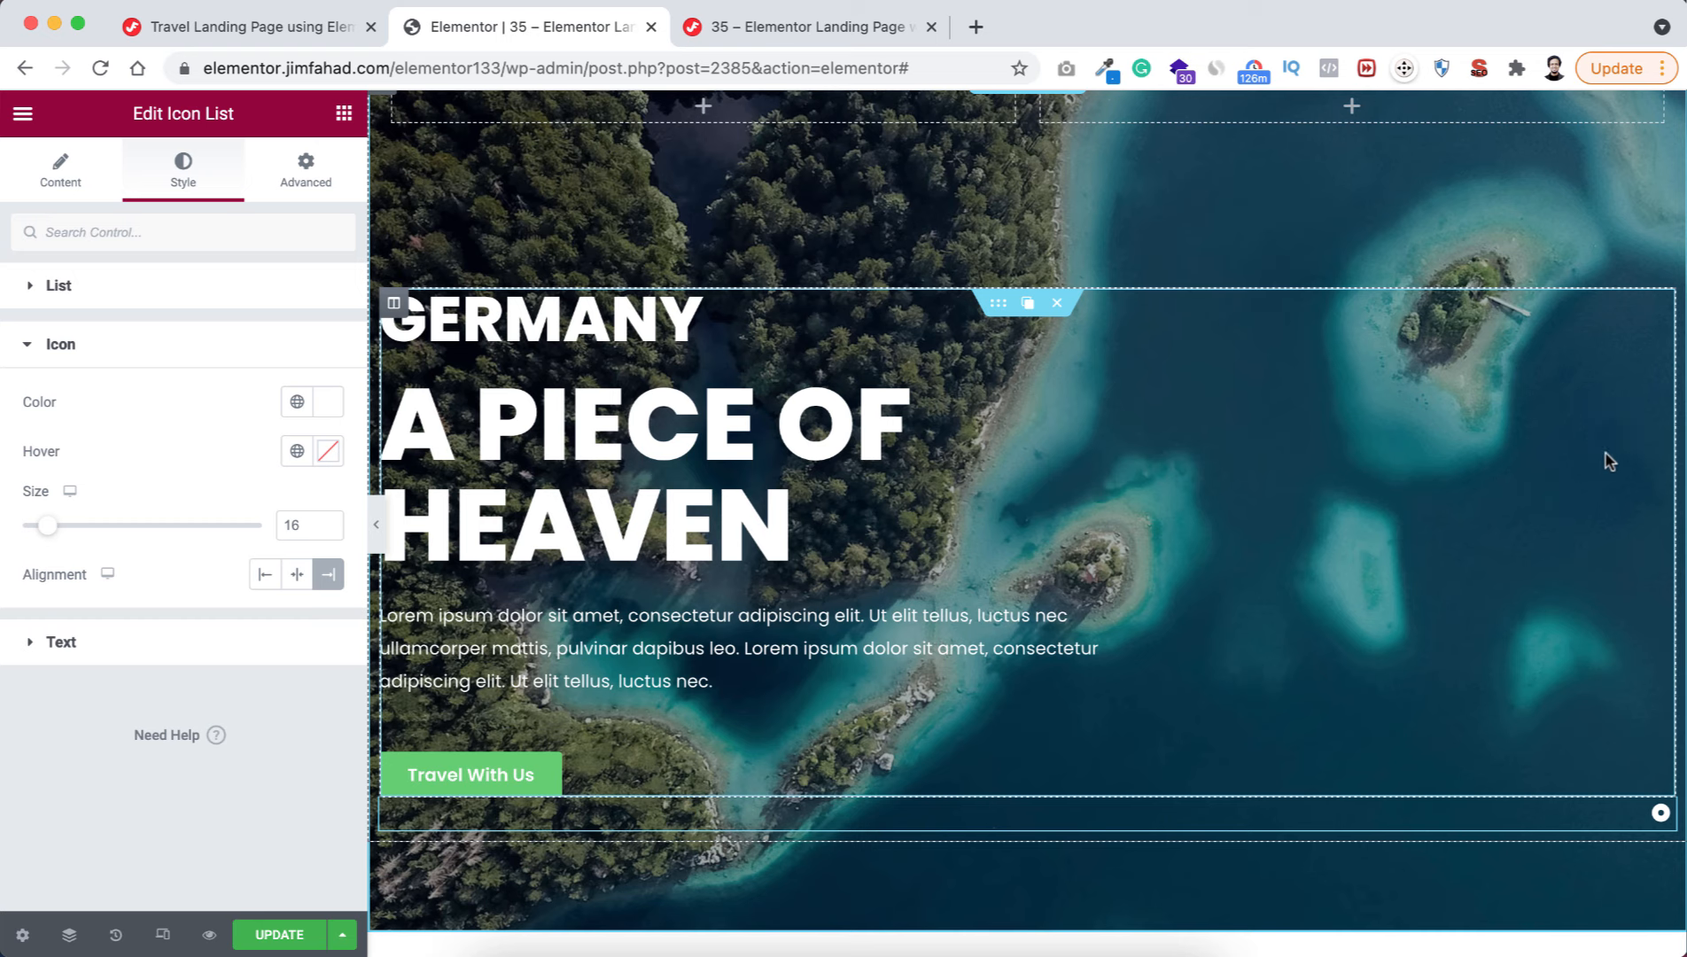
click(306, 166)
scroll(207, 666, down, 5)
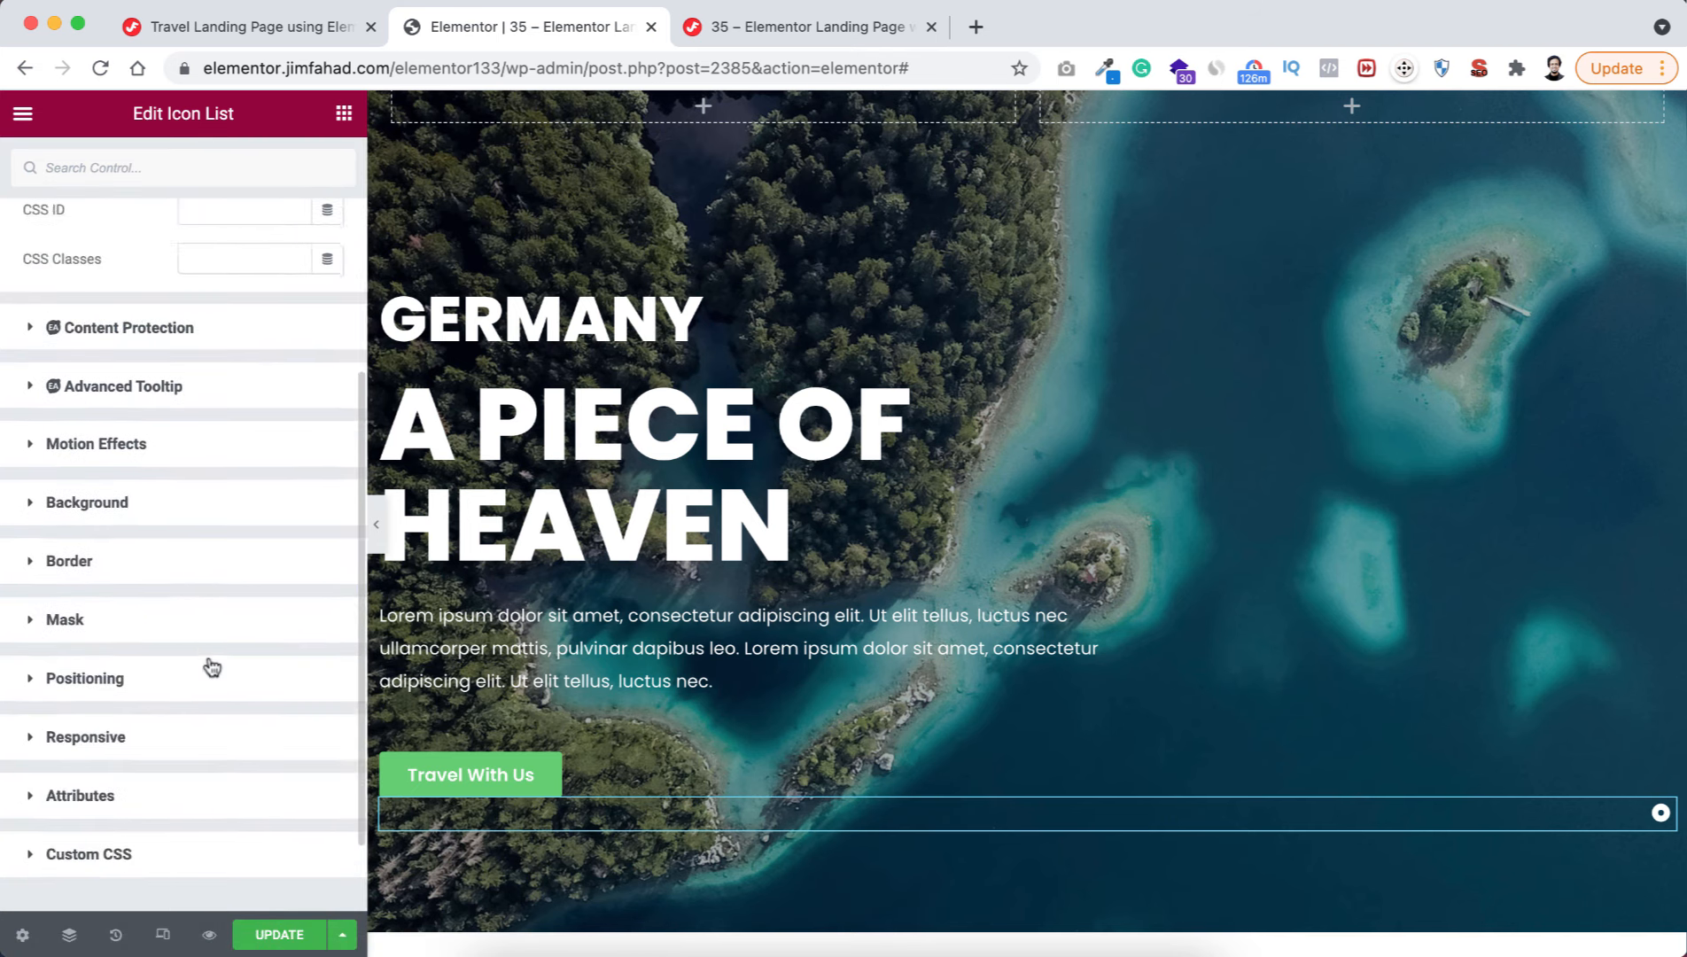
click(132, 624)
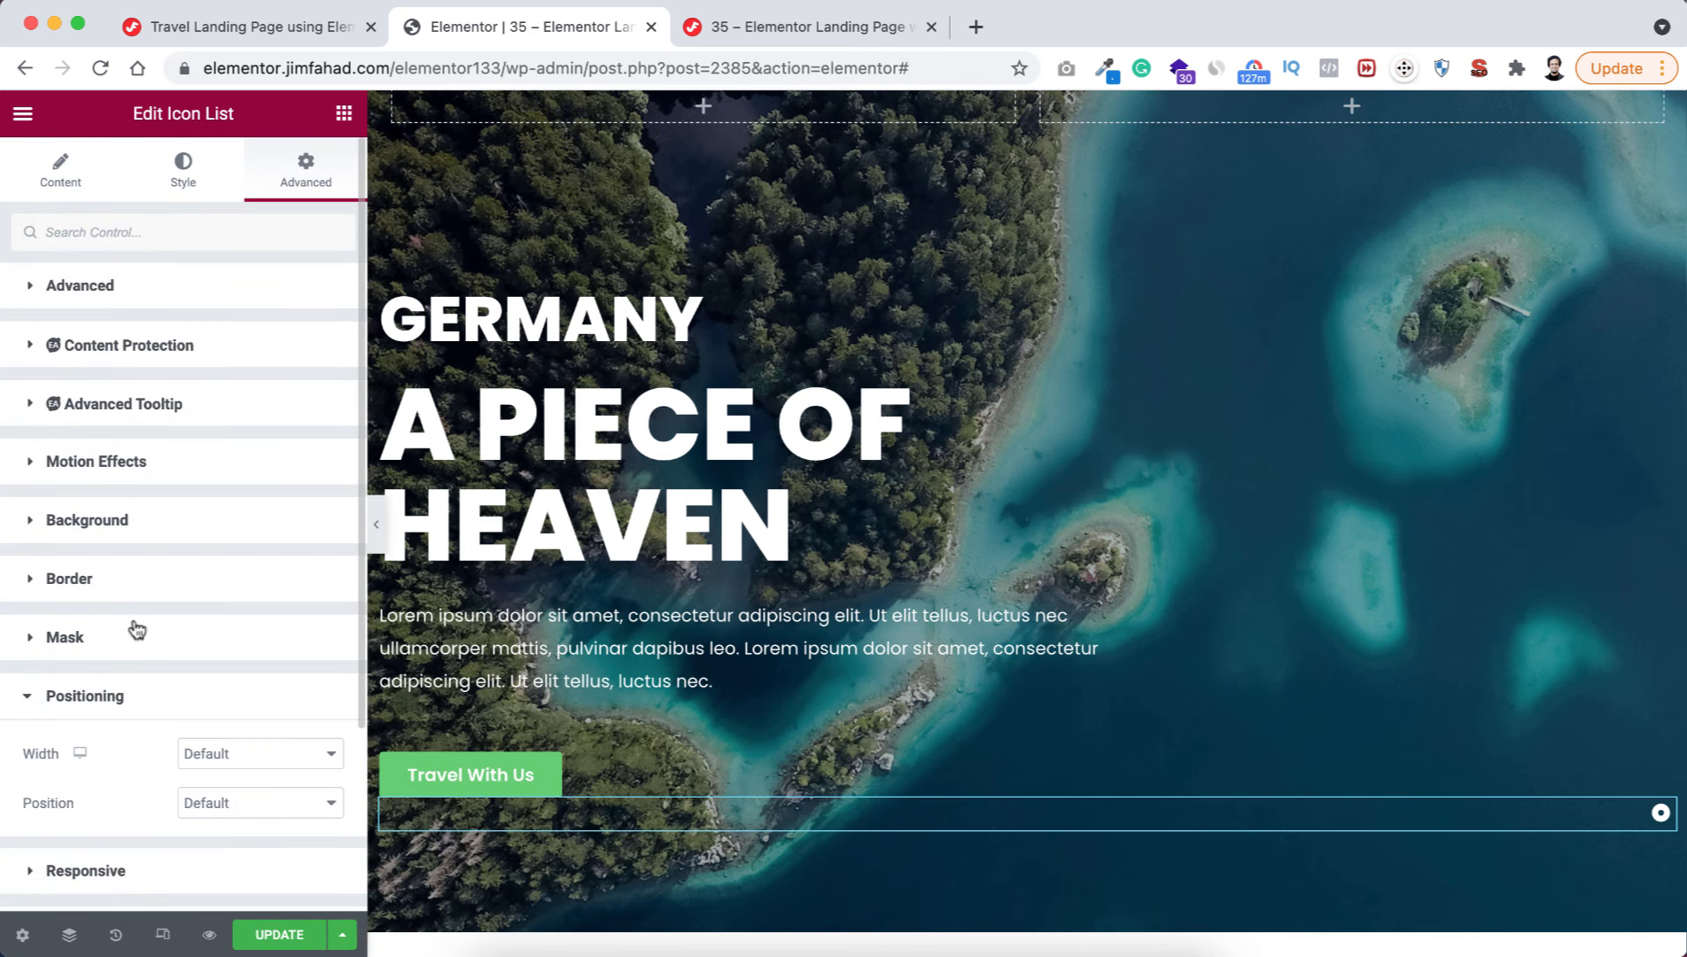
click(220, 674)
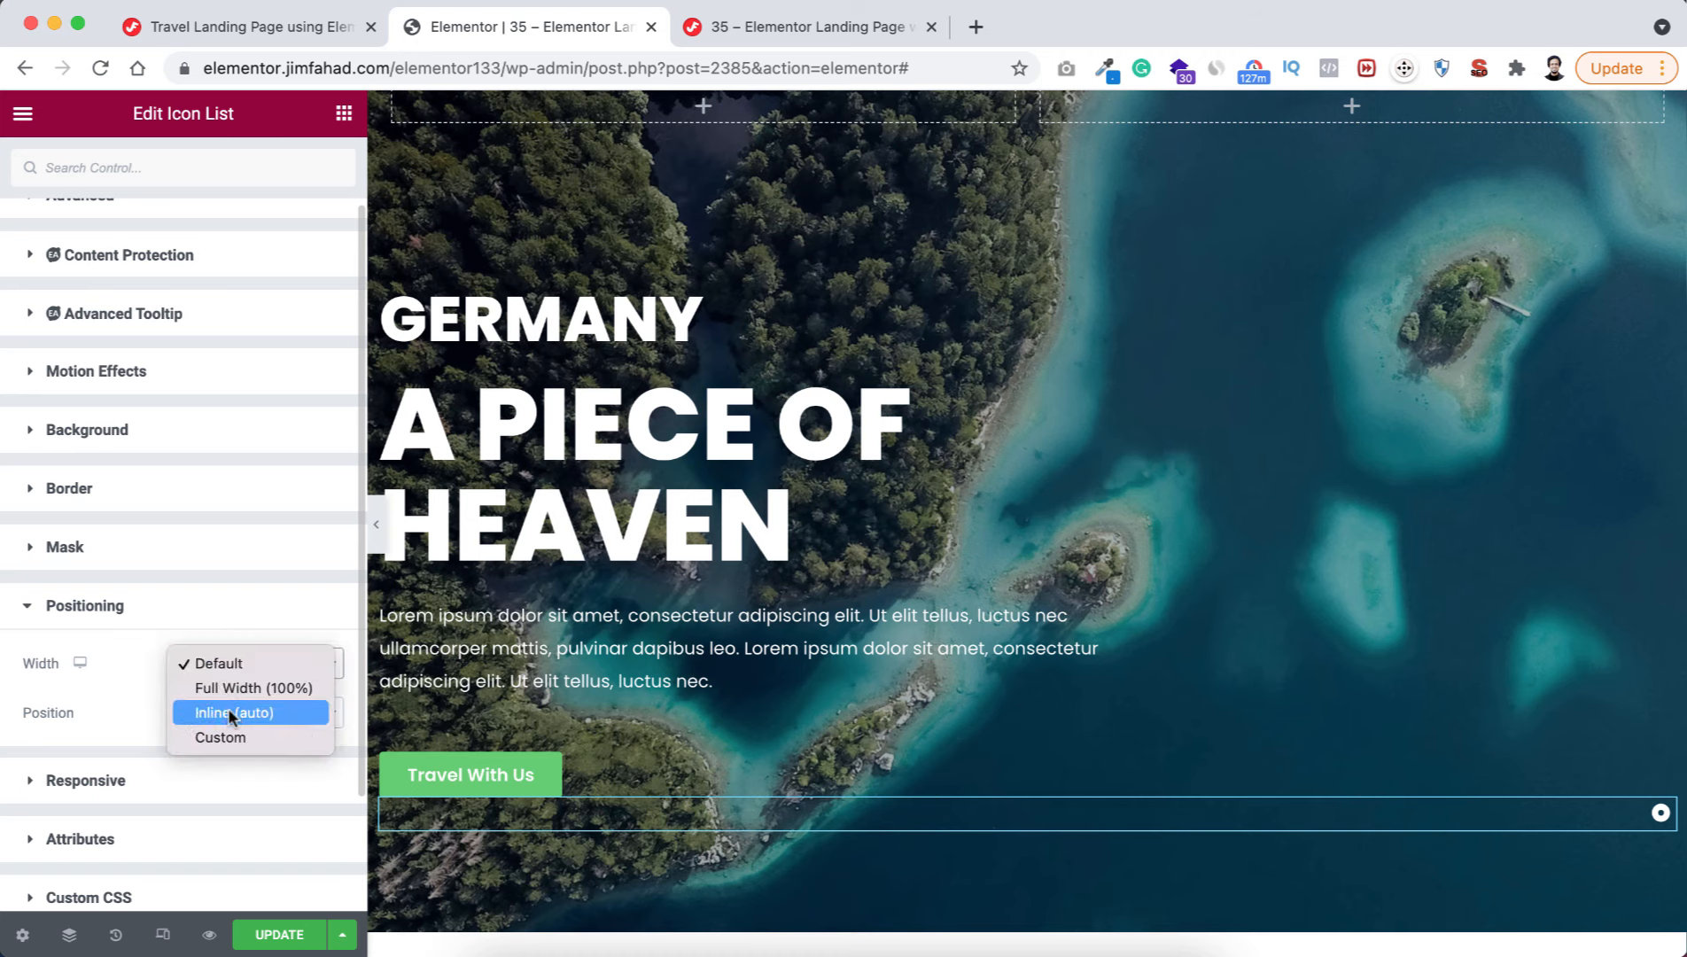
click(232, 714)
scroll(227, 712, down, 2)
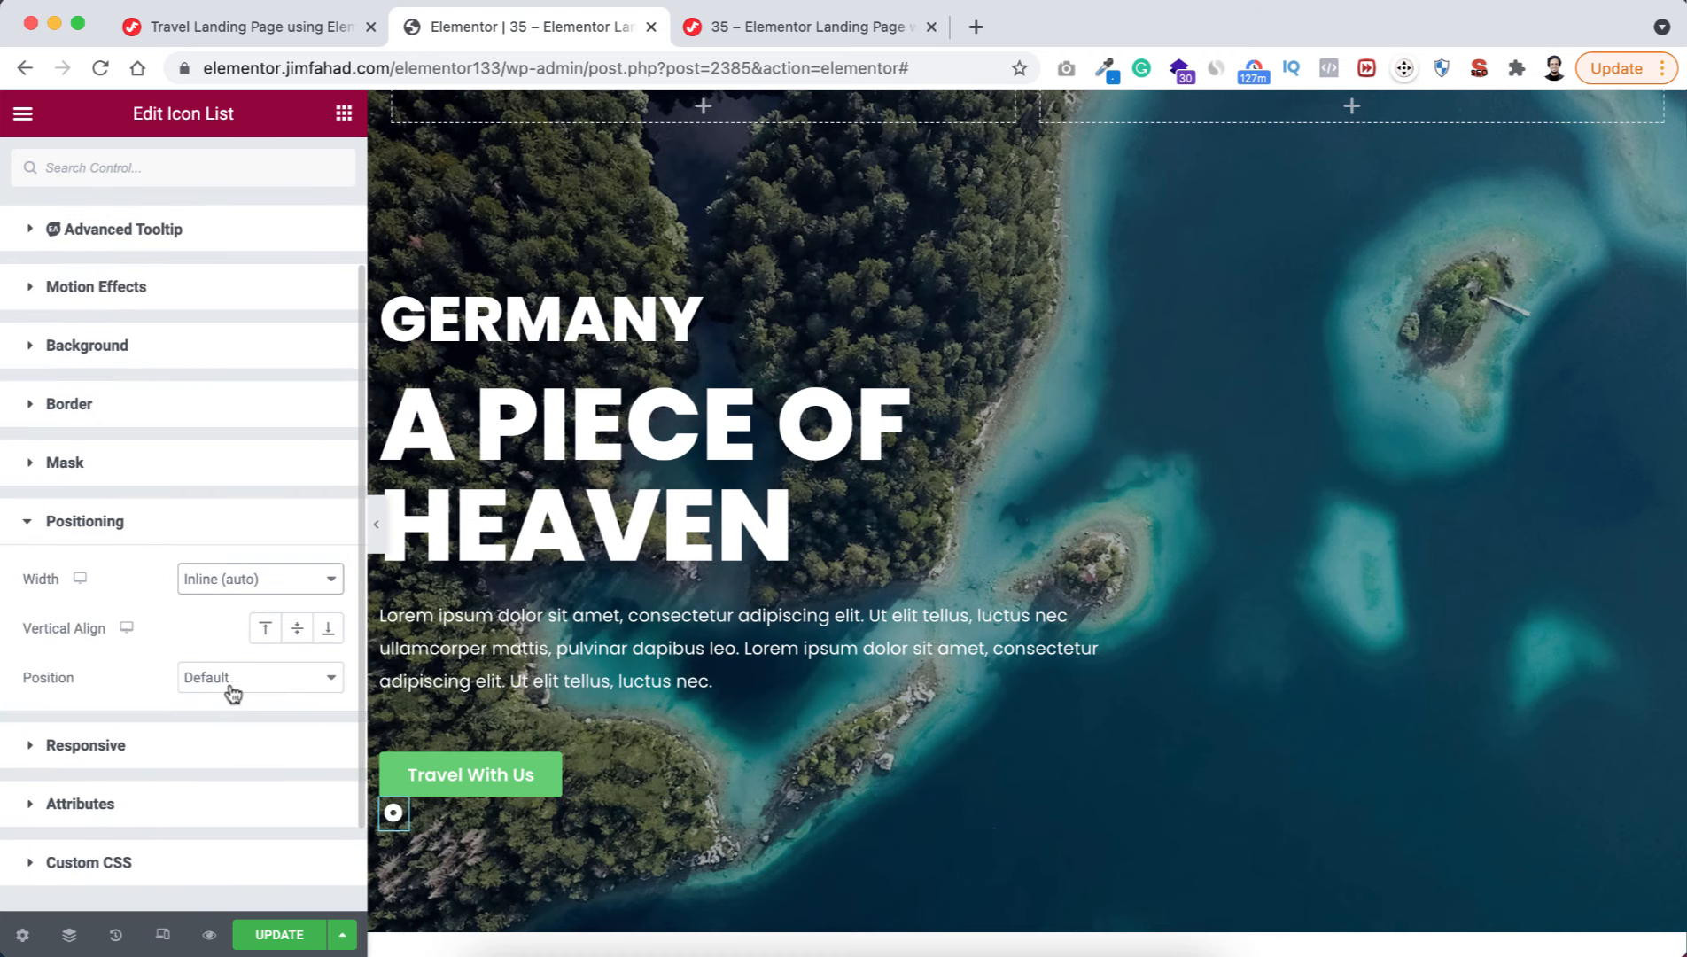
click(232, 693)
click(224, 700)
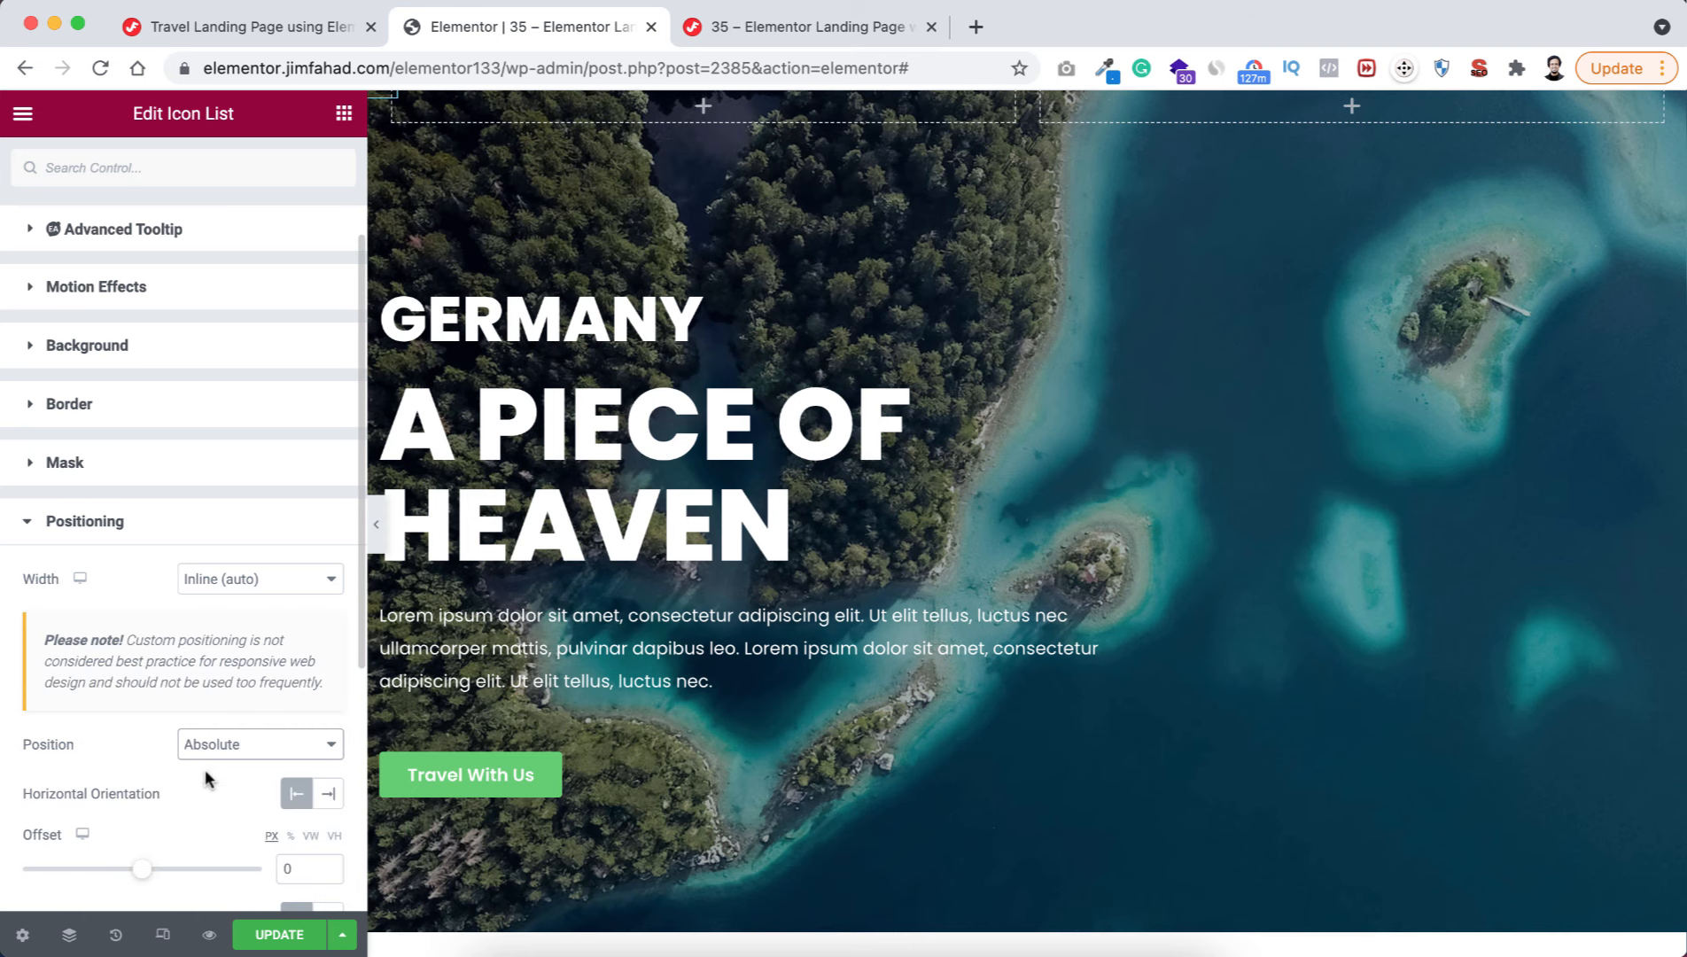
- Set the icon list's horizontal orientation to the right with an offset of 30 px
scroll(205, 775, down, 3)
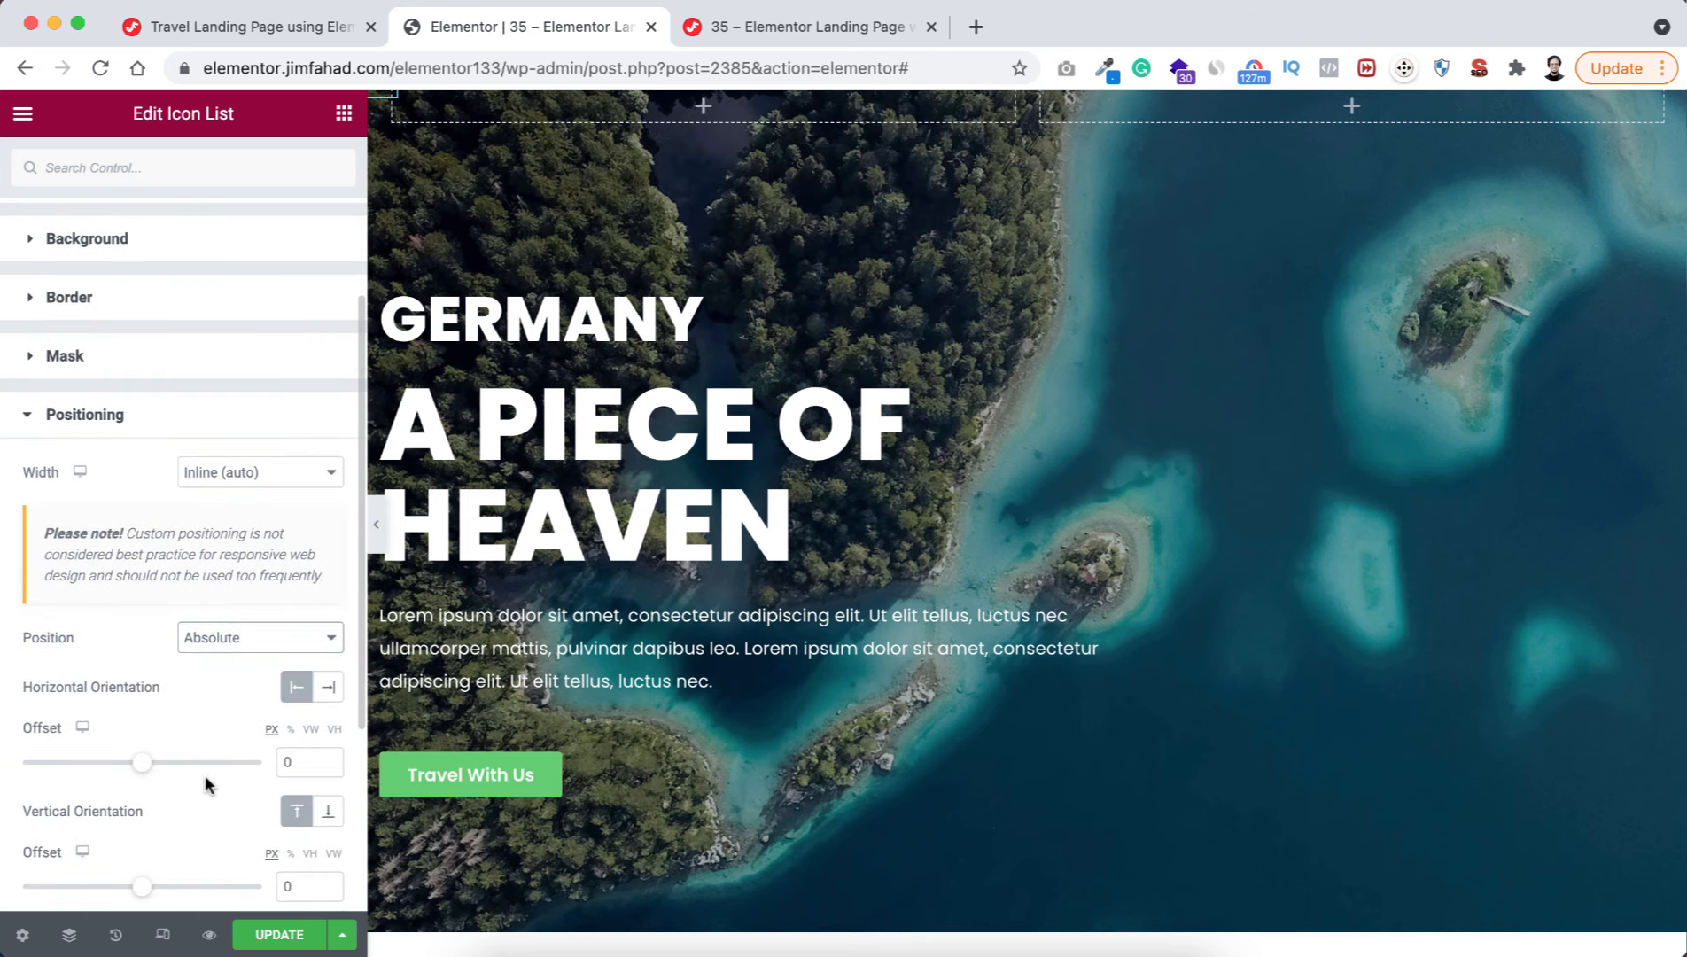
click(330, 687)
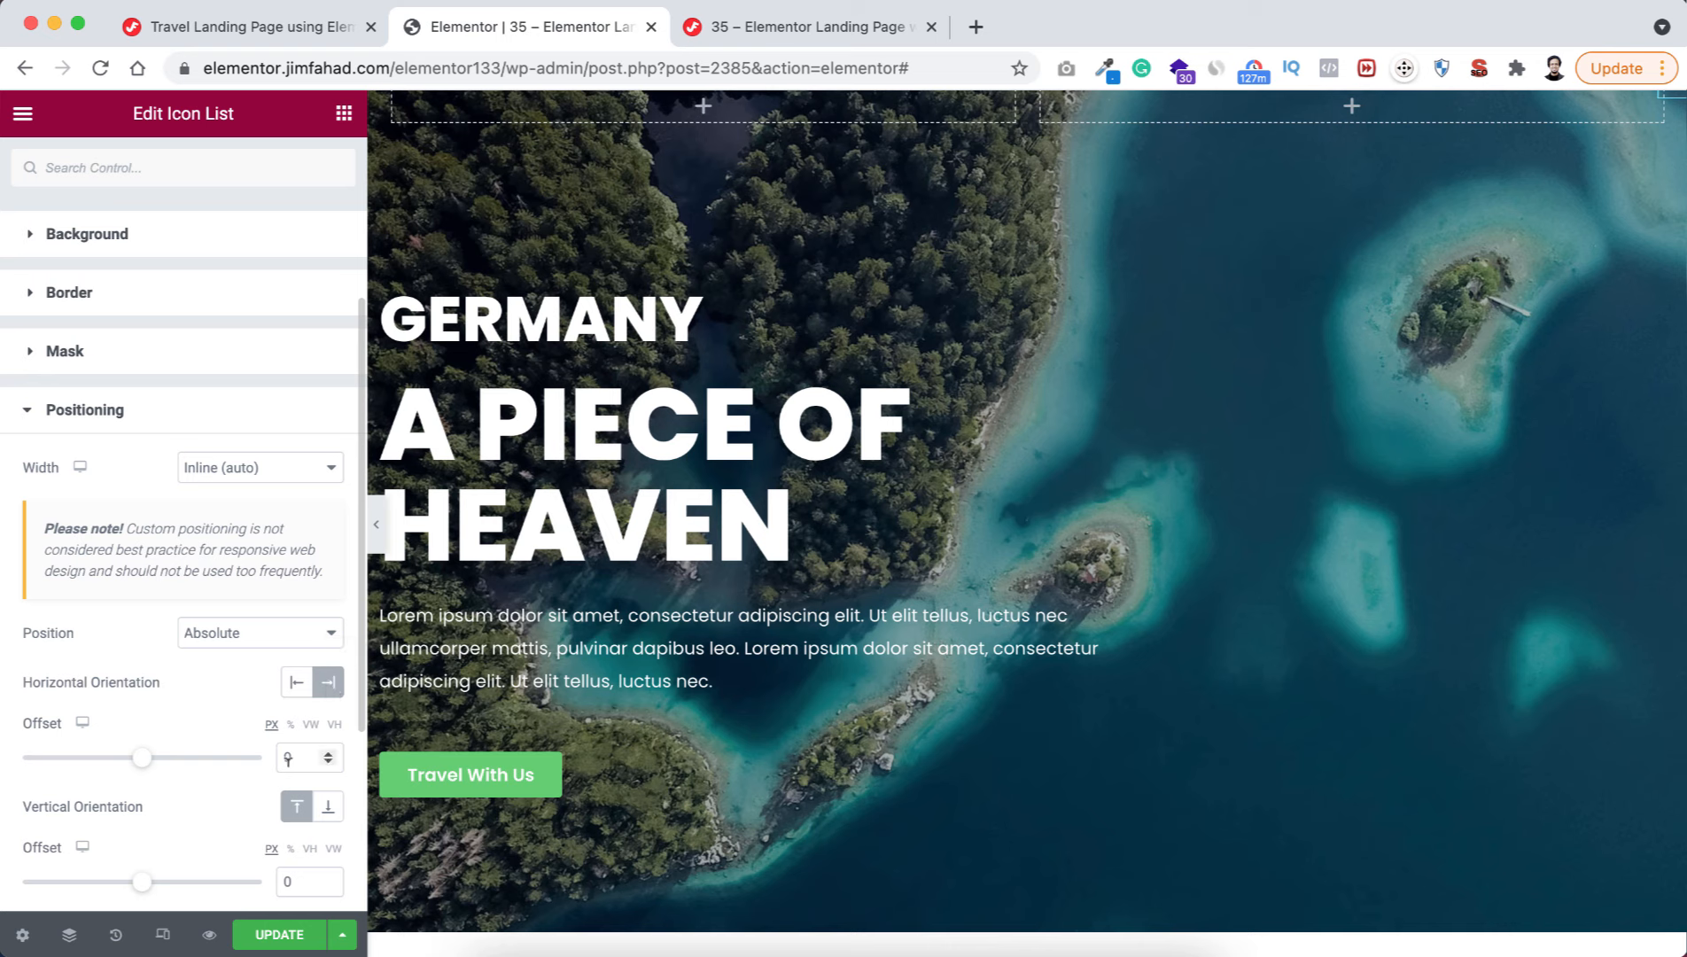
click(284, 756)
text(3)
scroll(162, 830, down, 2)
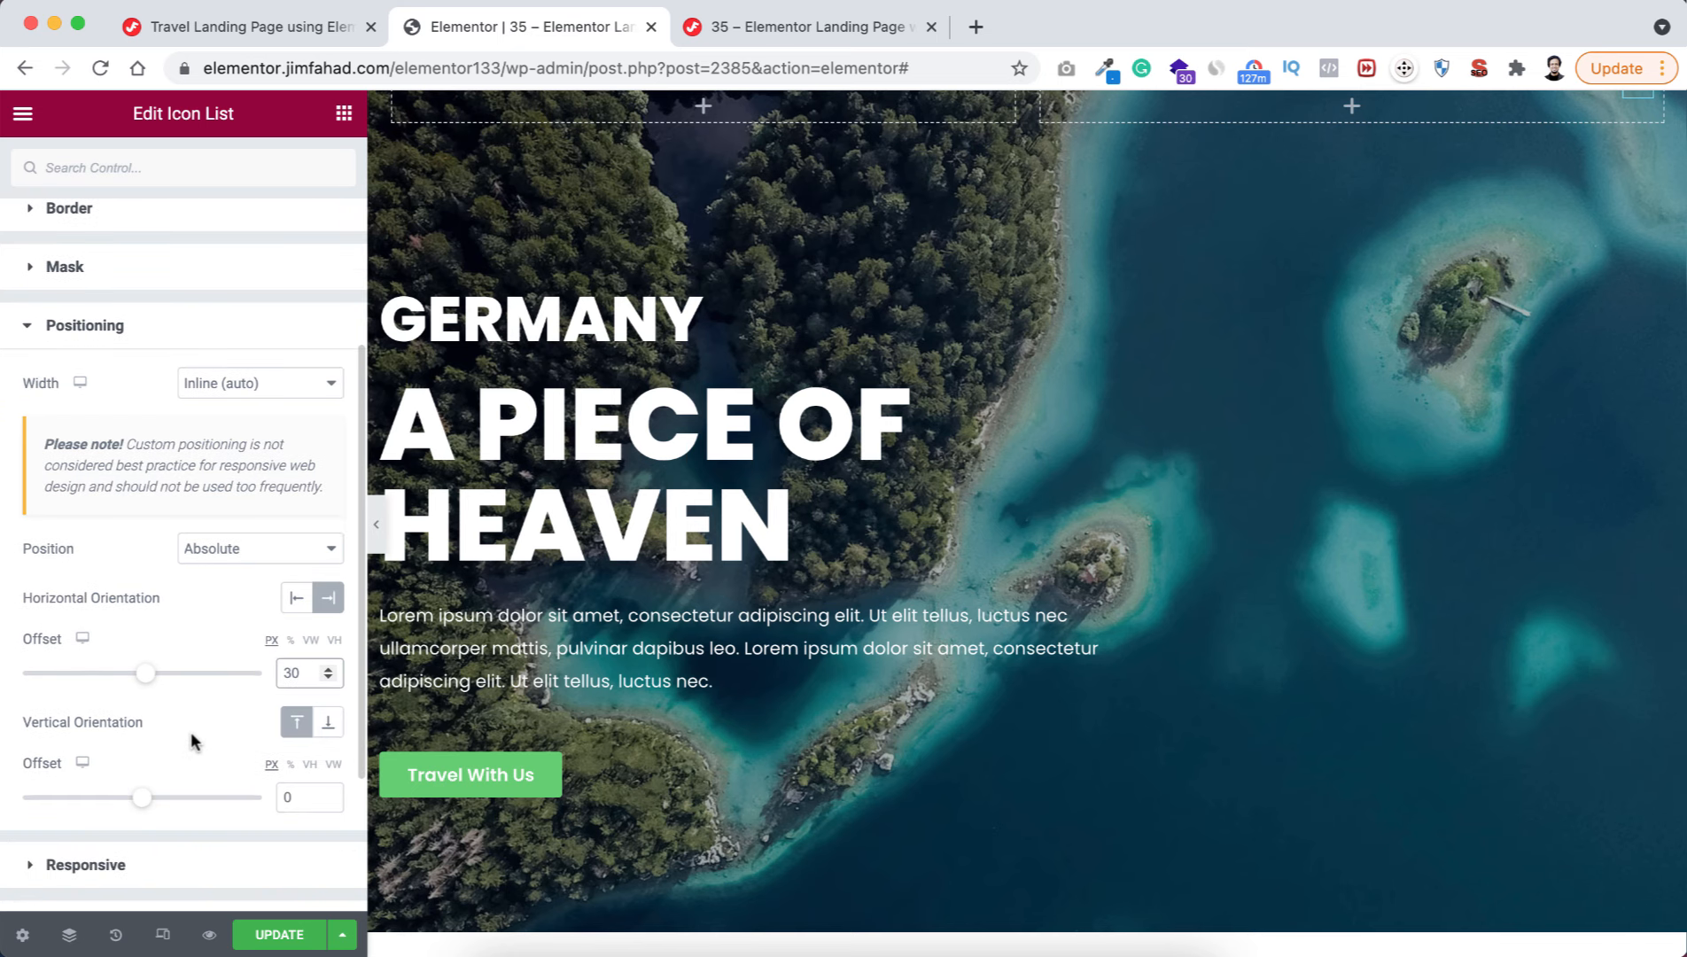
- Set the icon list's vertical offset to 320 px
click(285, 795)
text(32)
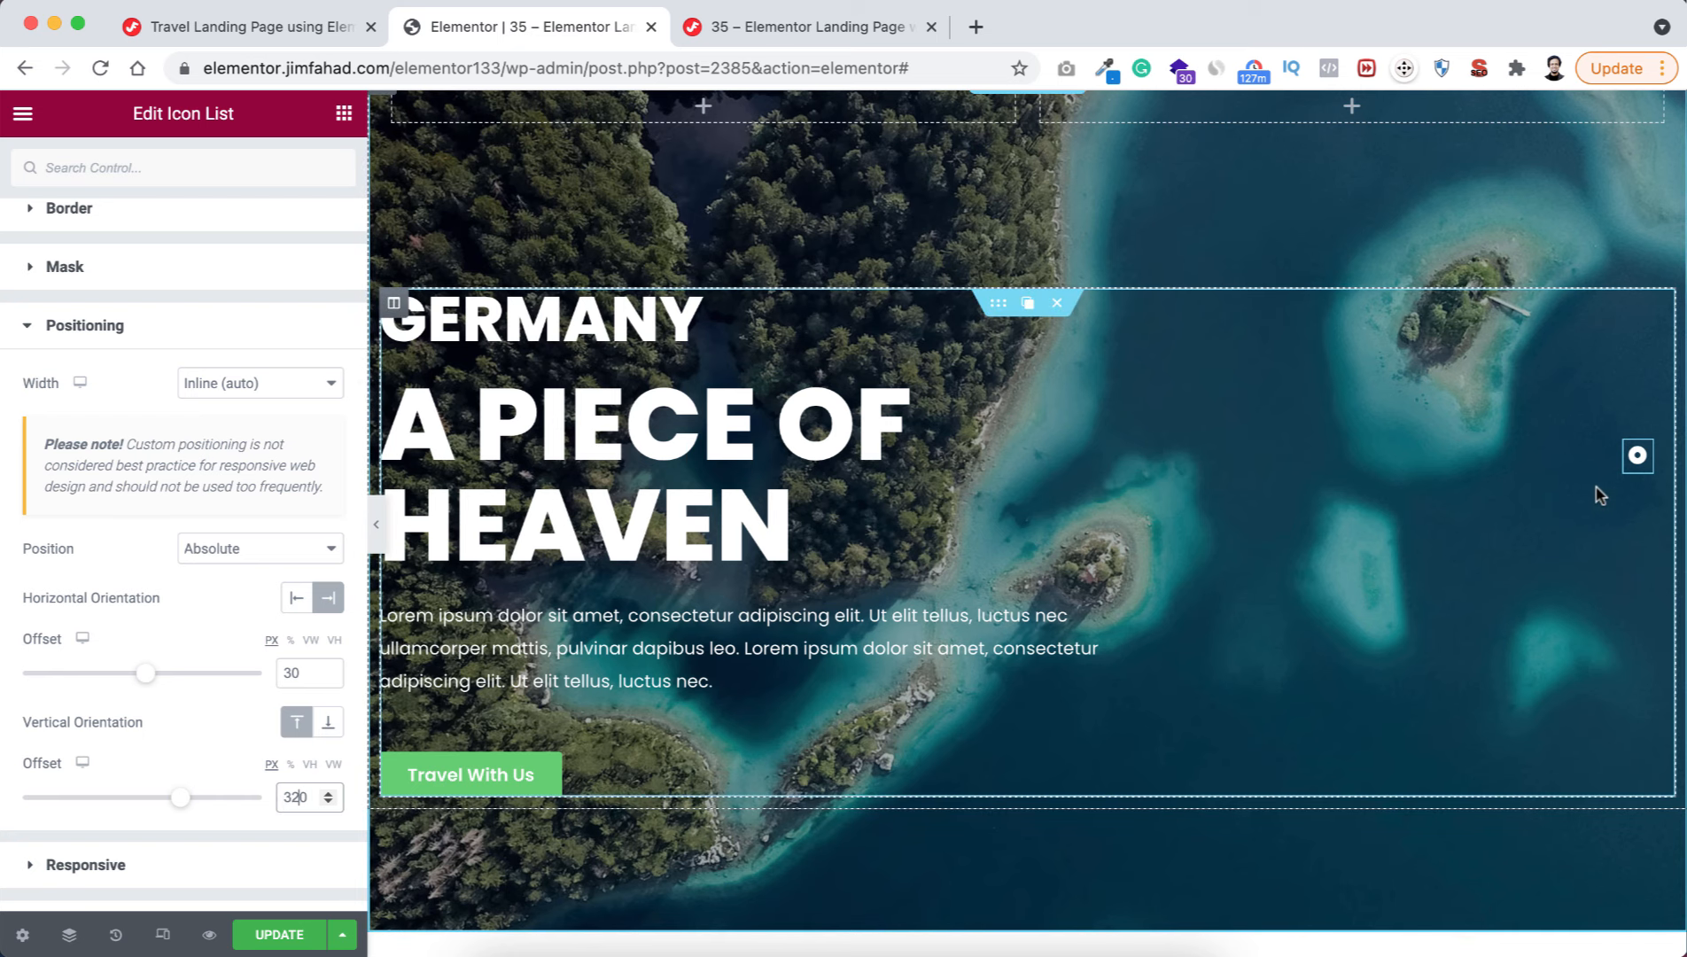
- Duplicate the dot icon list and set the copy's vertical offset to 350 px
click(1610, 461)
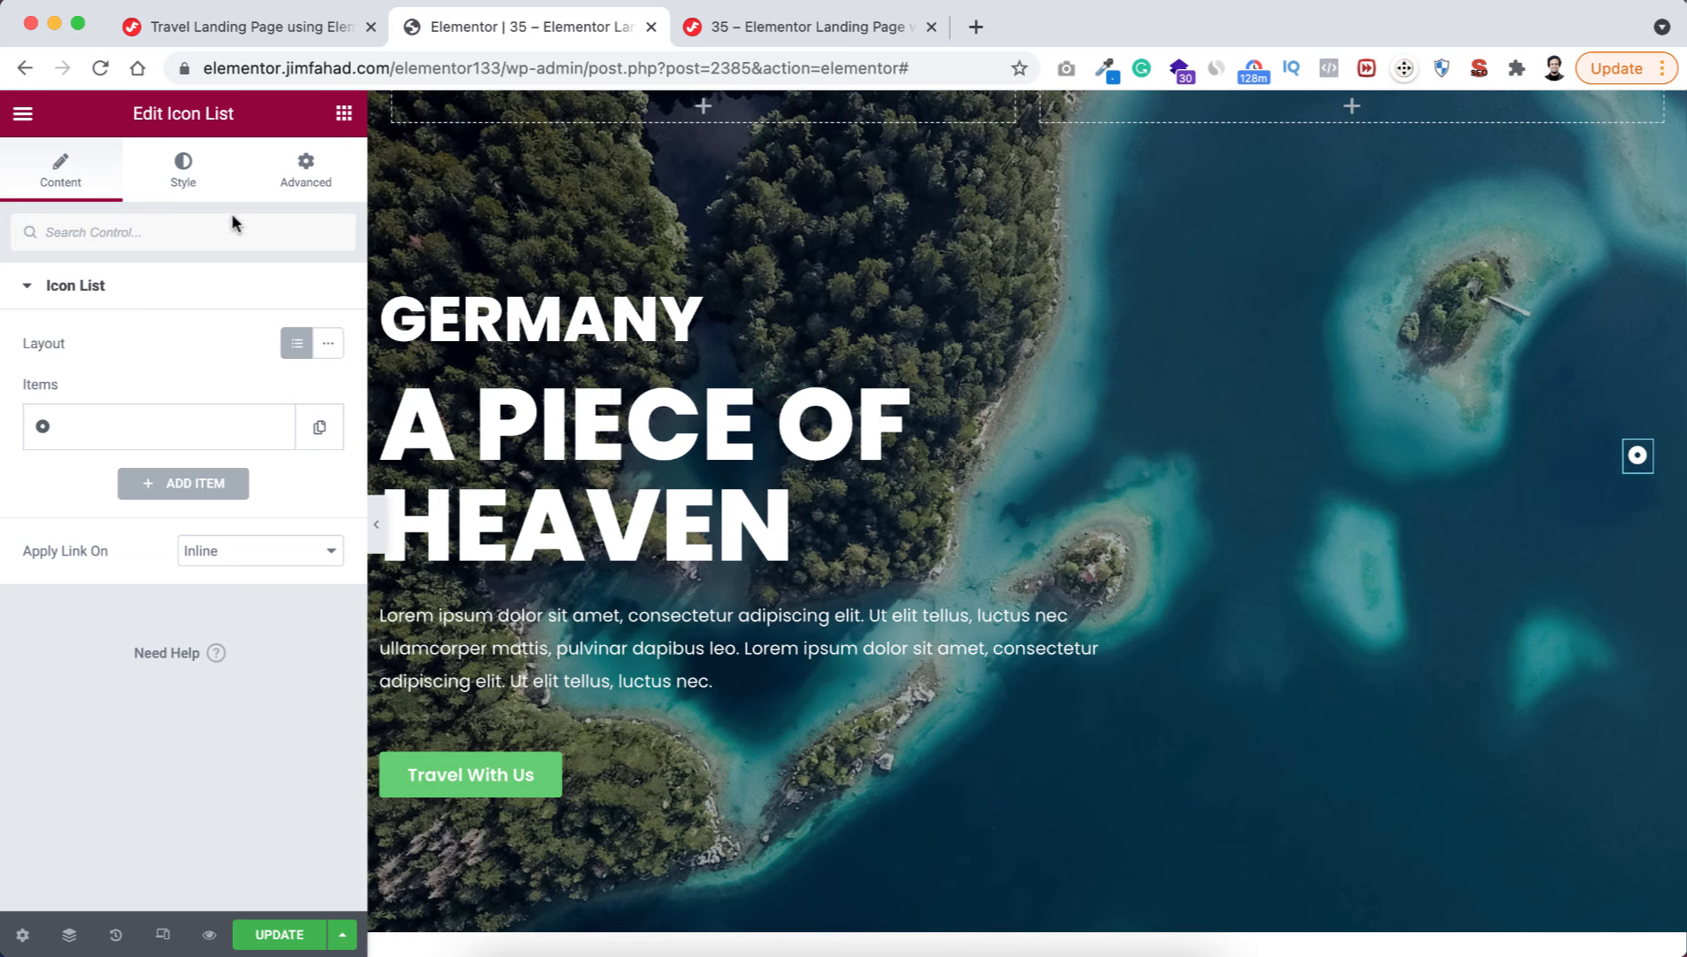
click(310, 168)
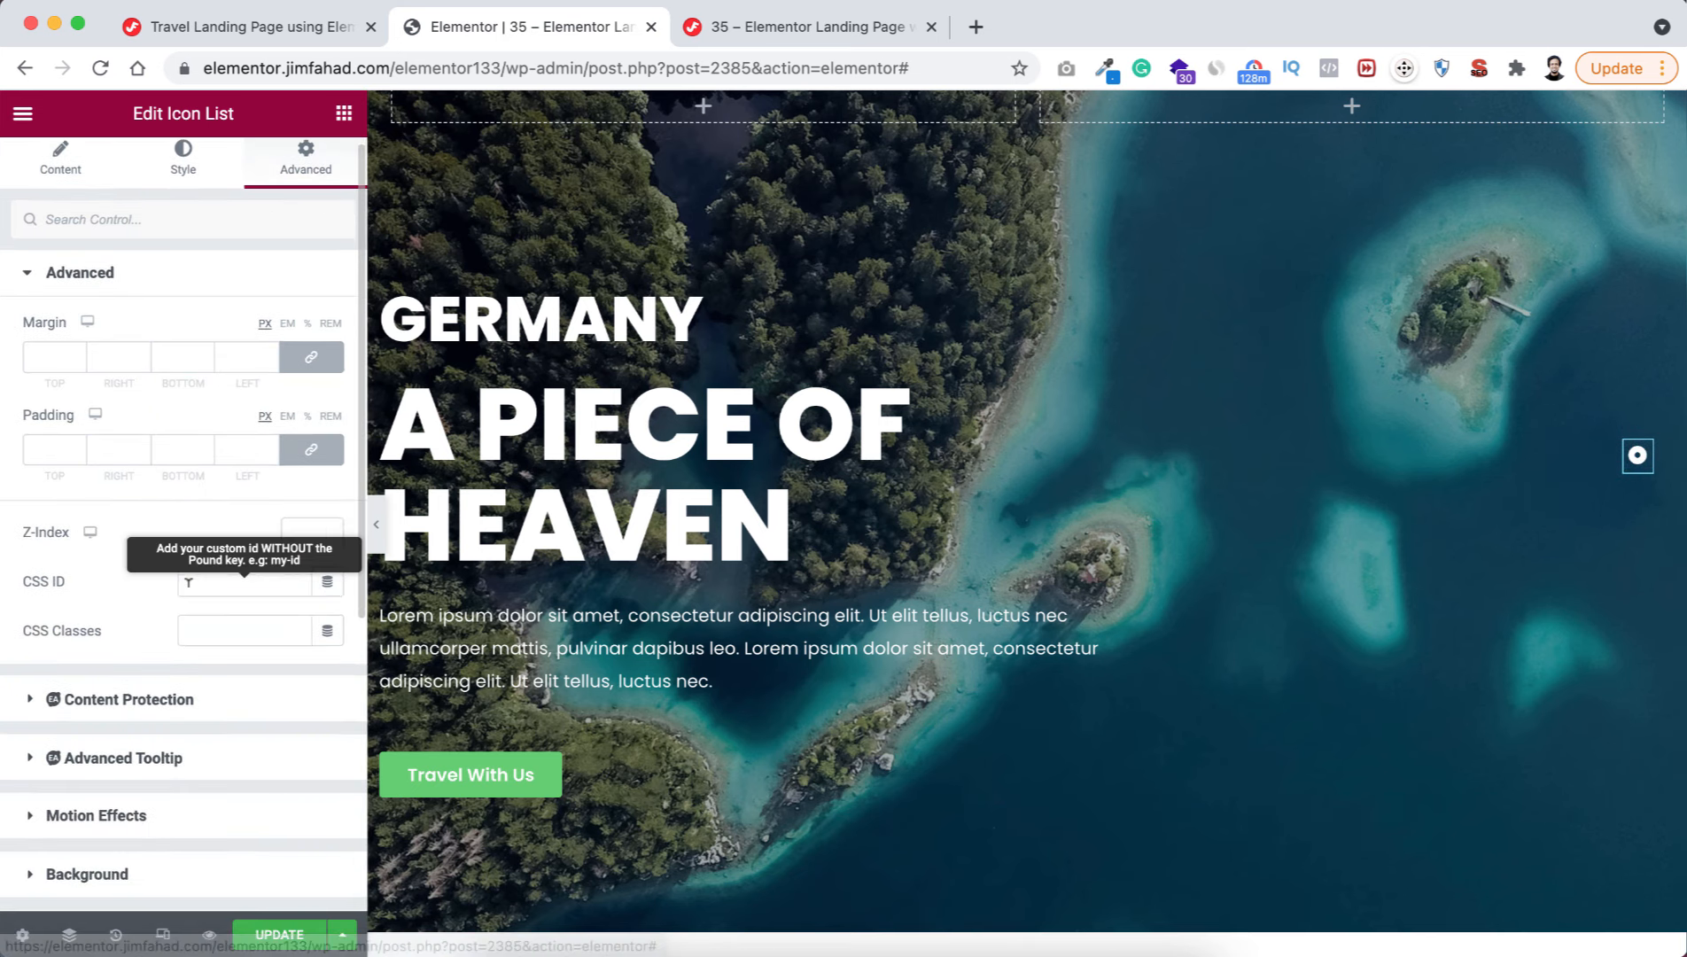
scroll(182, 598, down, 5)
click(140, 630)
scroll(166, 727, down, 5)
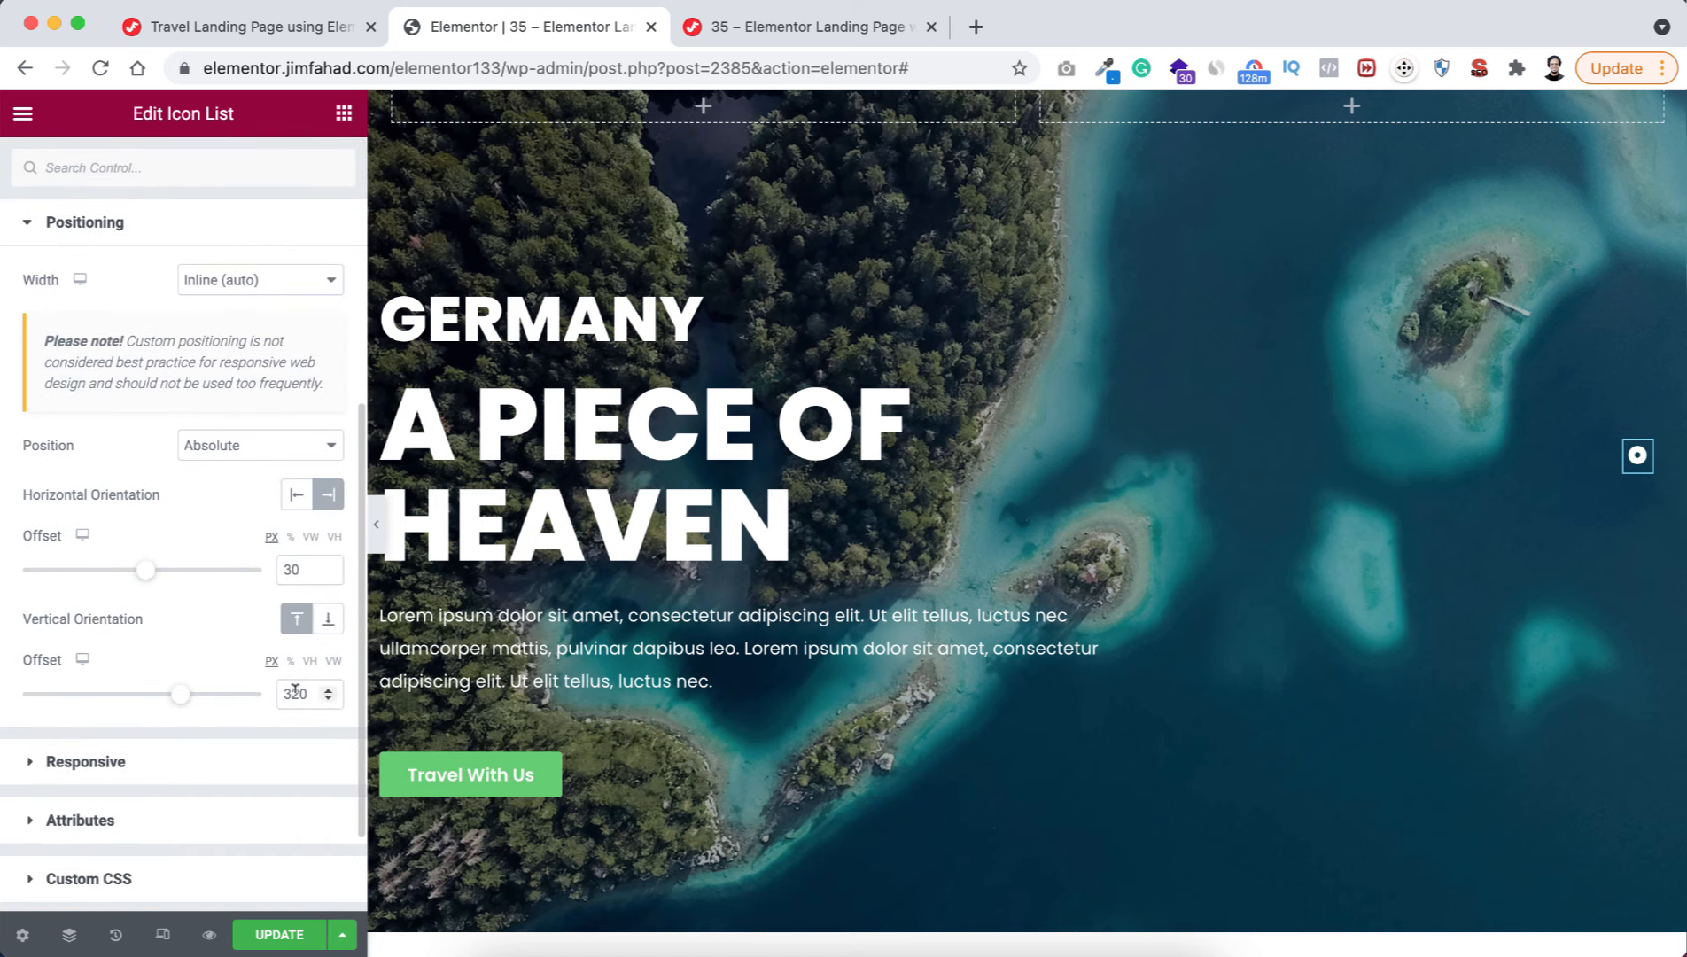
drag(293, 693, 298, 692)
text(5)
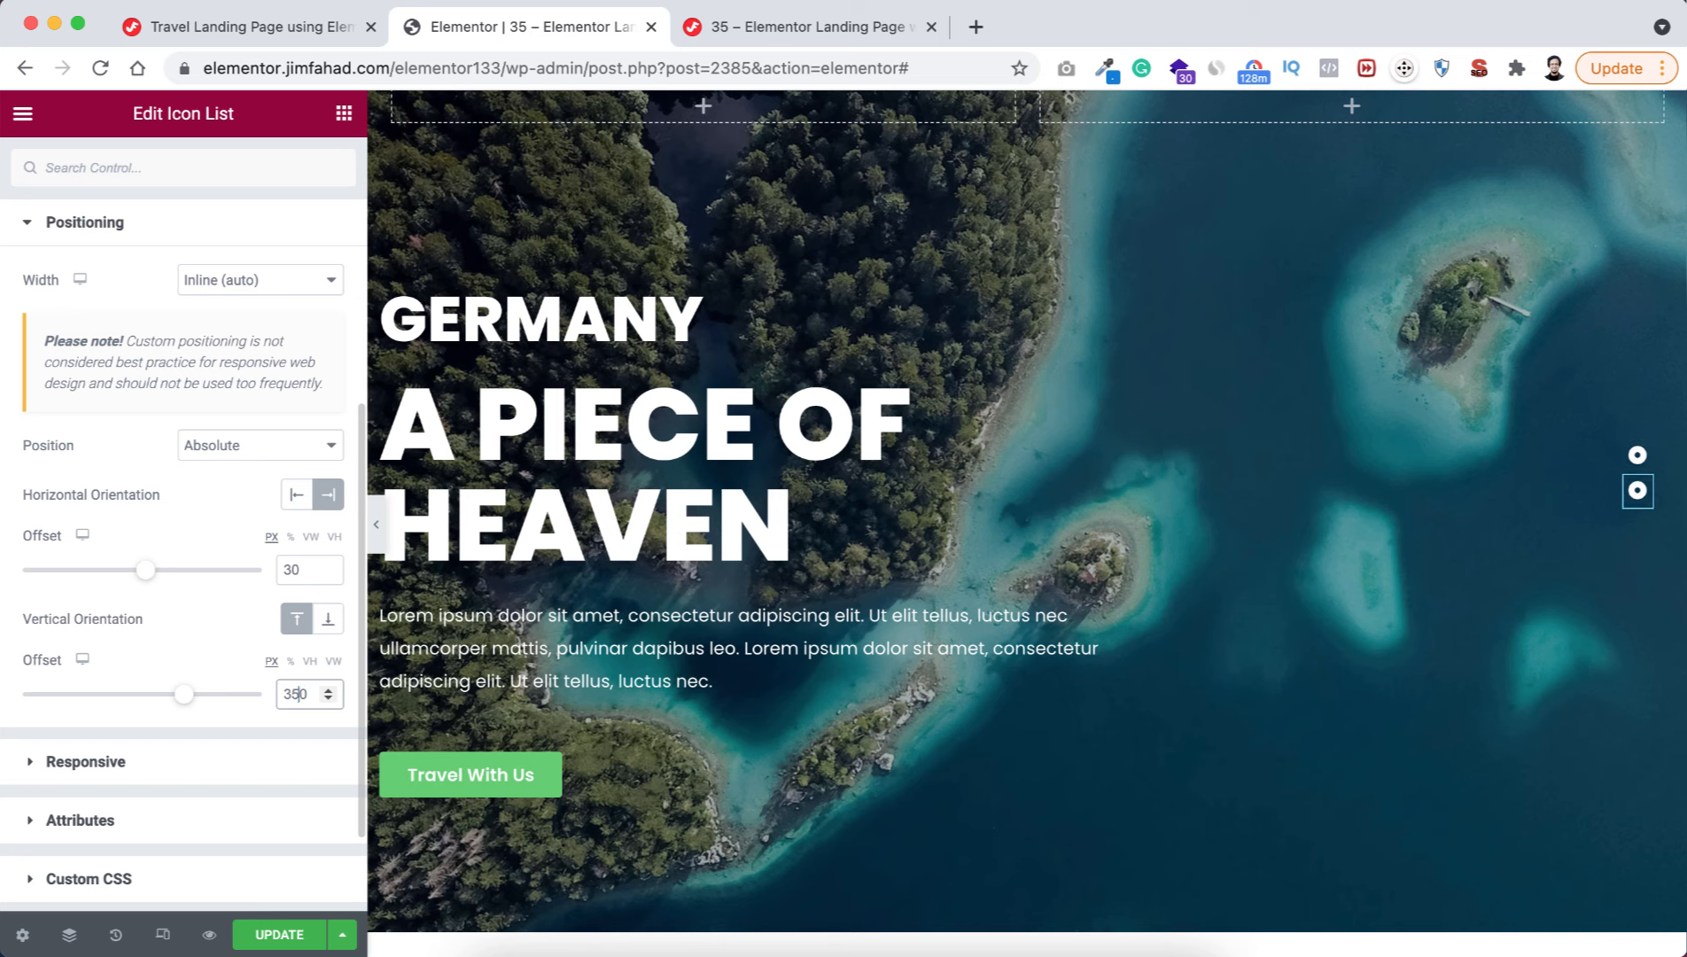
- Duplicate the second dot and set the new copy's vertical offset to 380 px
click(1609, 490)
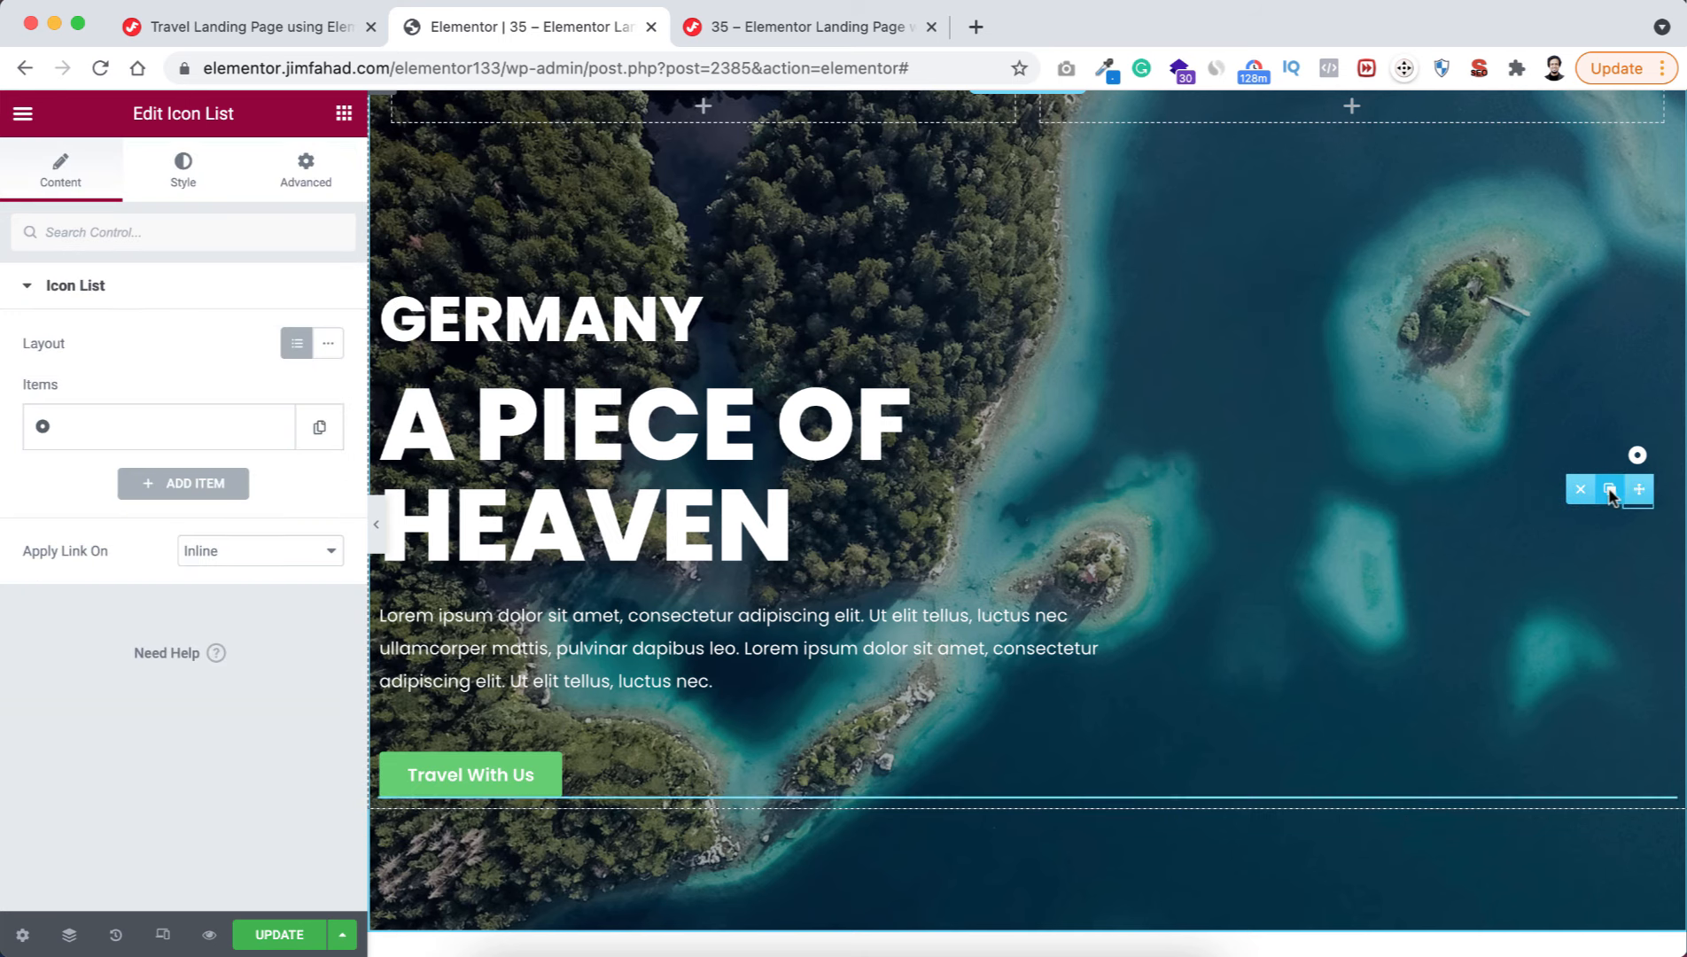
click(314, 171)
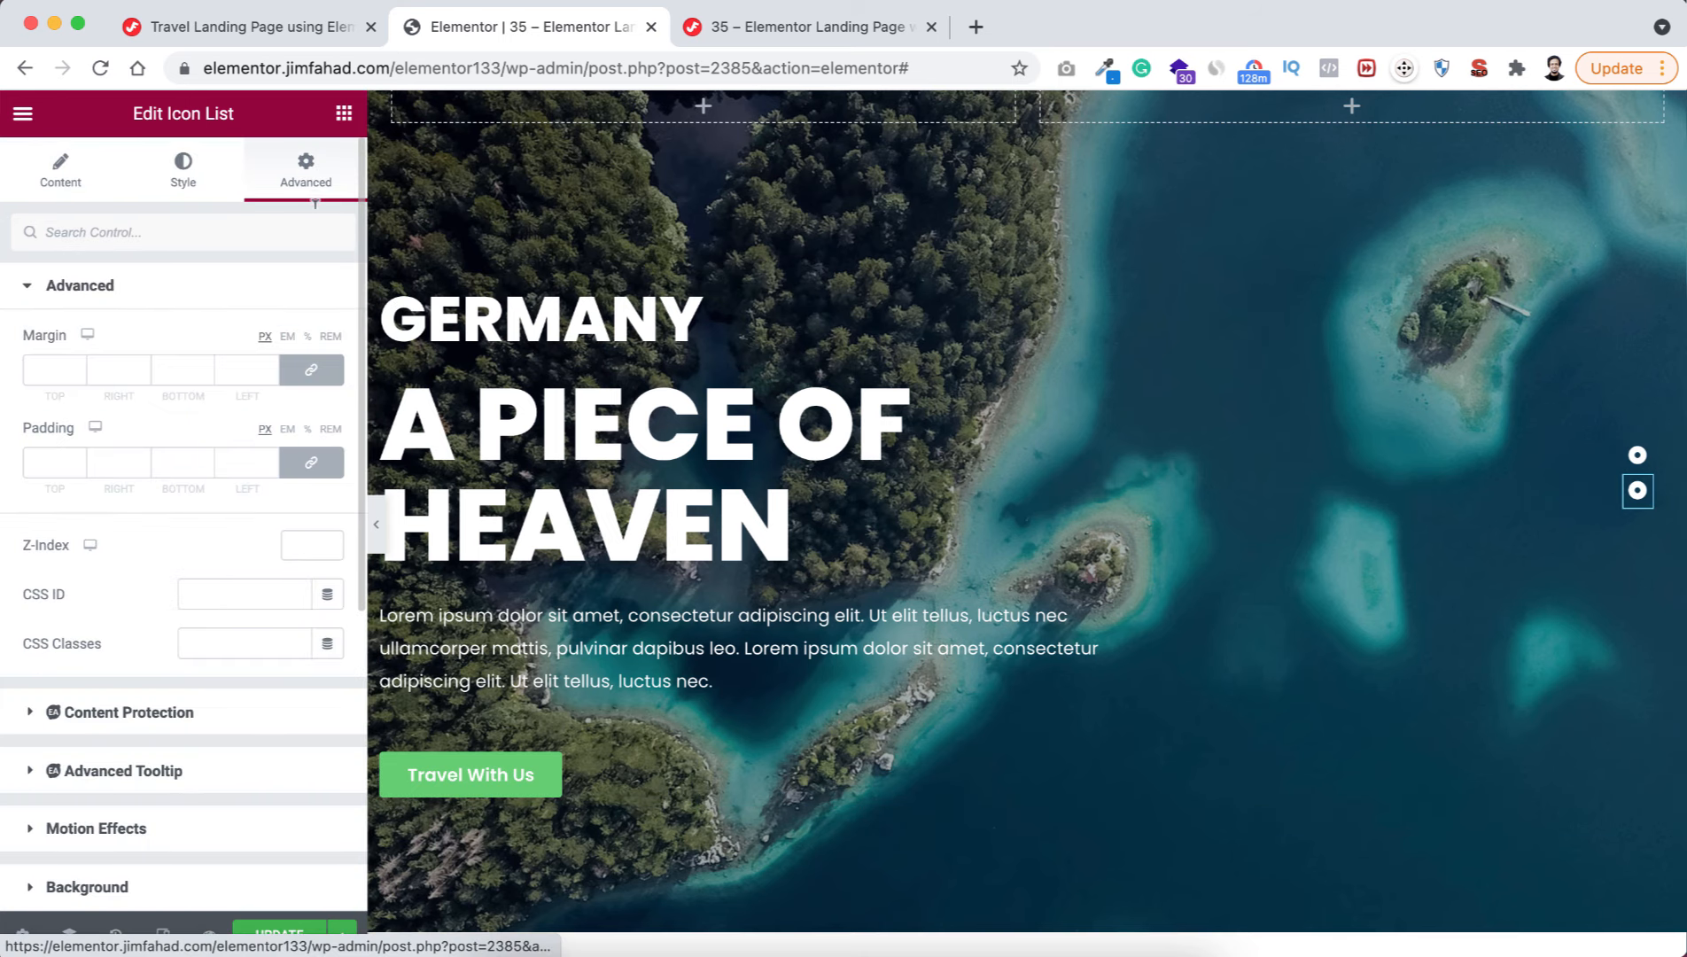
scroll(242, 592, down, 1)
scroll(241, 591, down, 5)
click(181, 587)
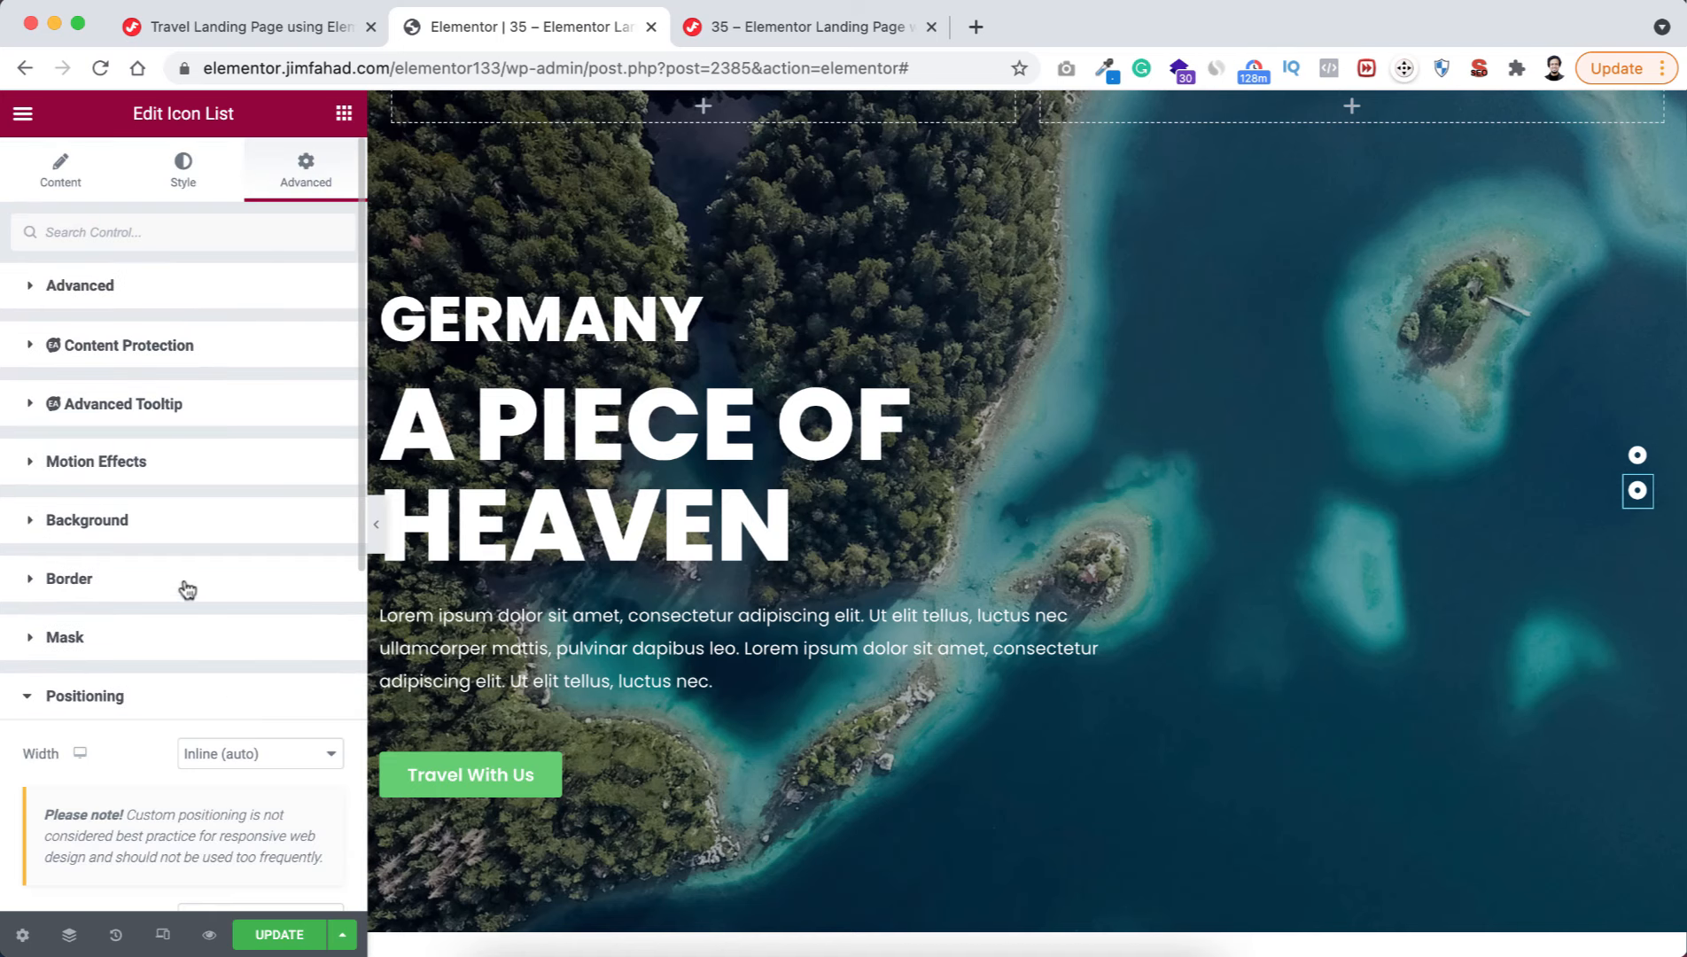
scroll(232, 699, down, 1)
scroll(233, 700, down, 5)
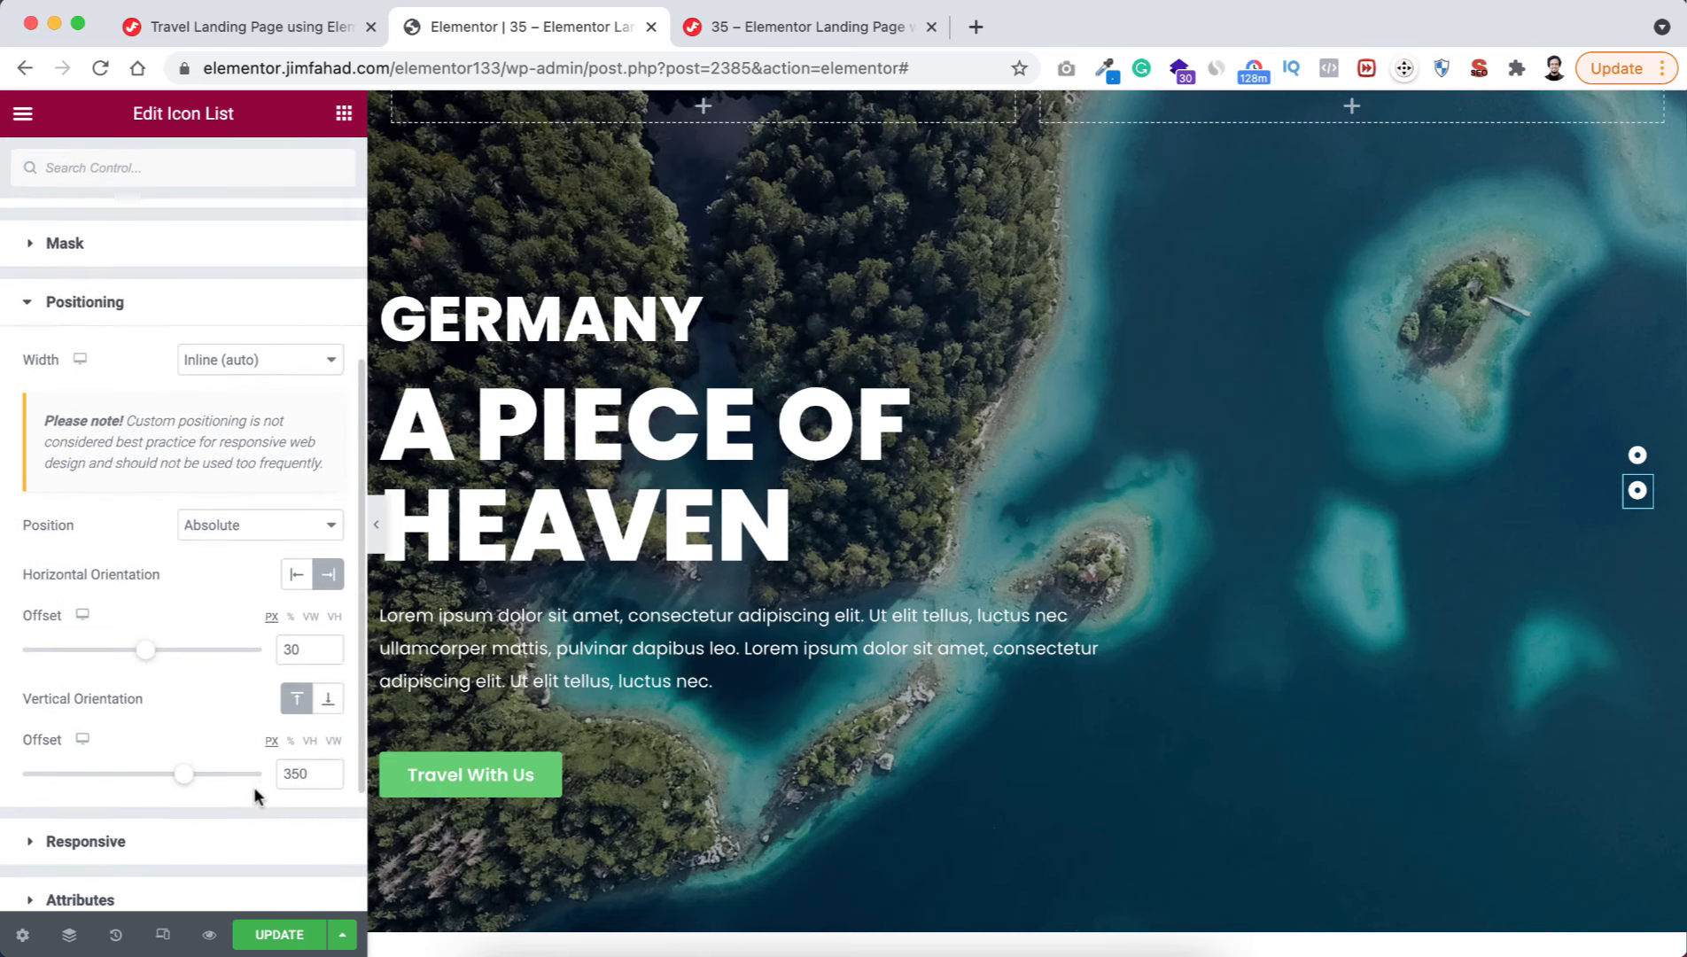
click(295, 771)
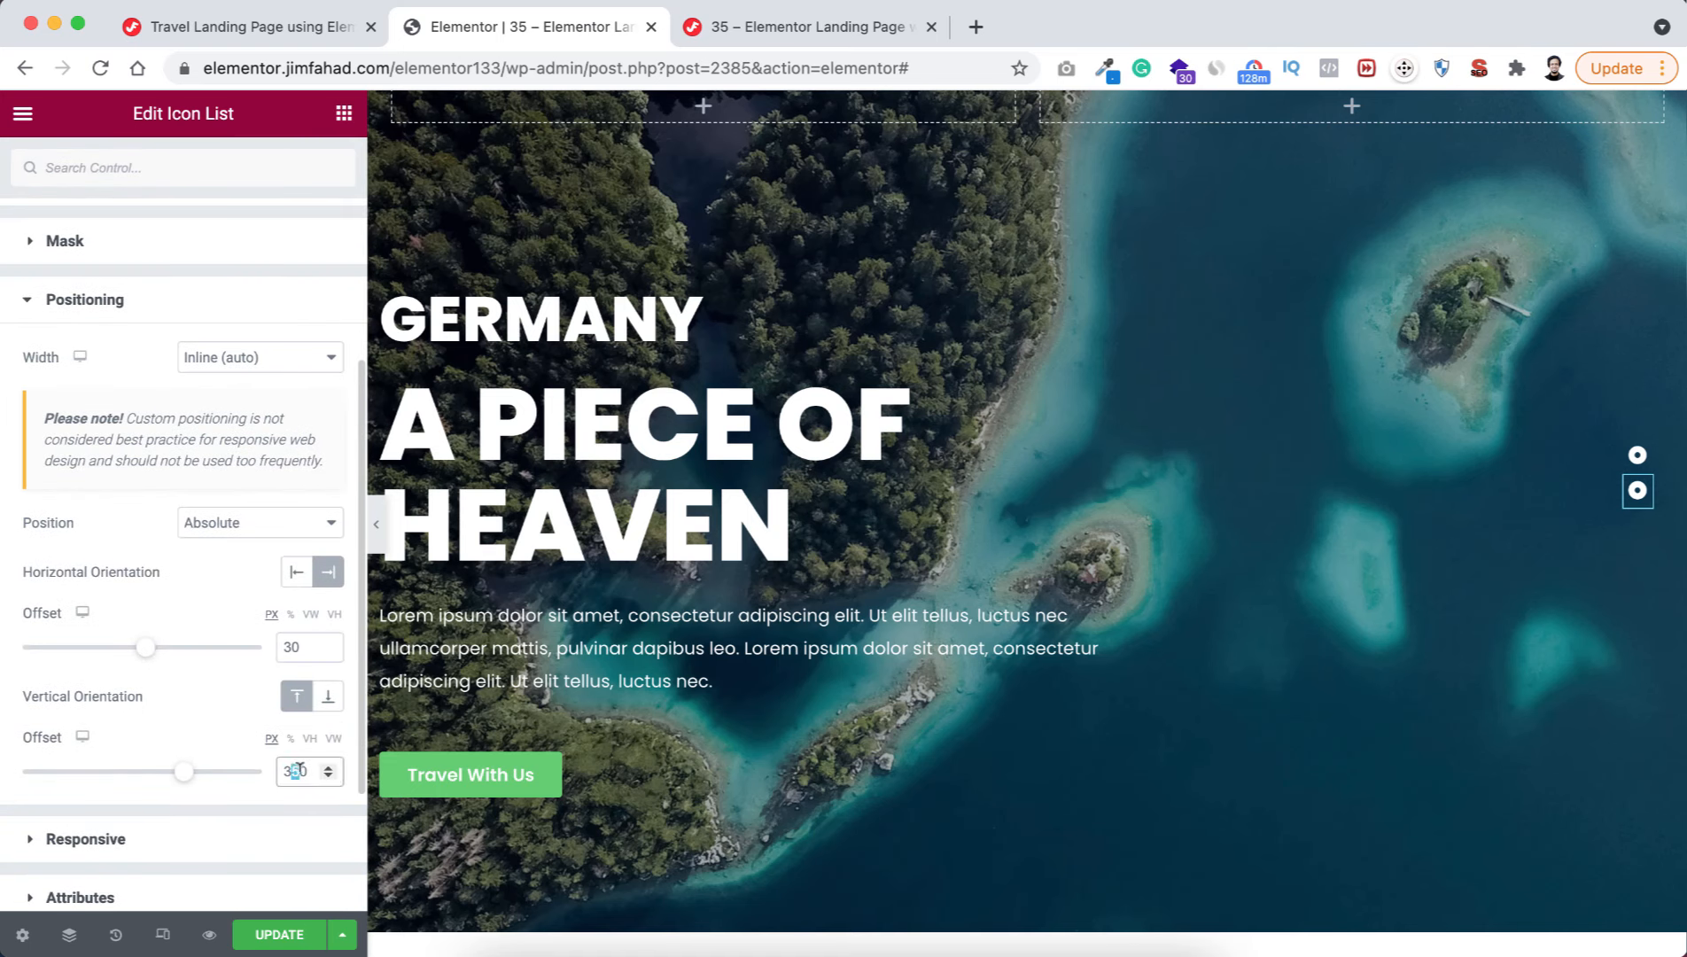
text(8)
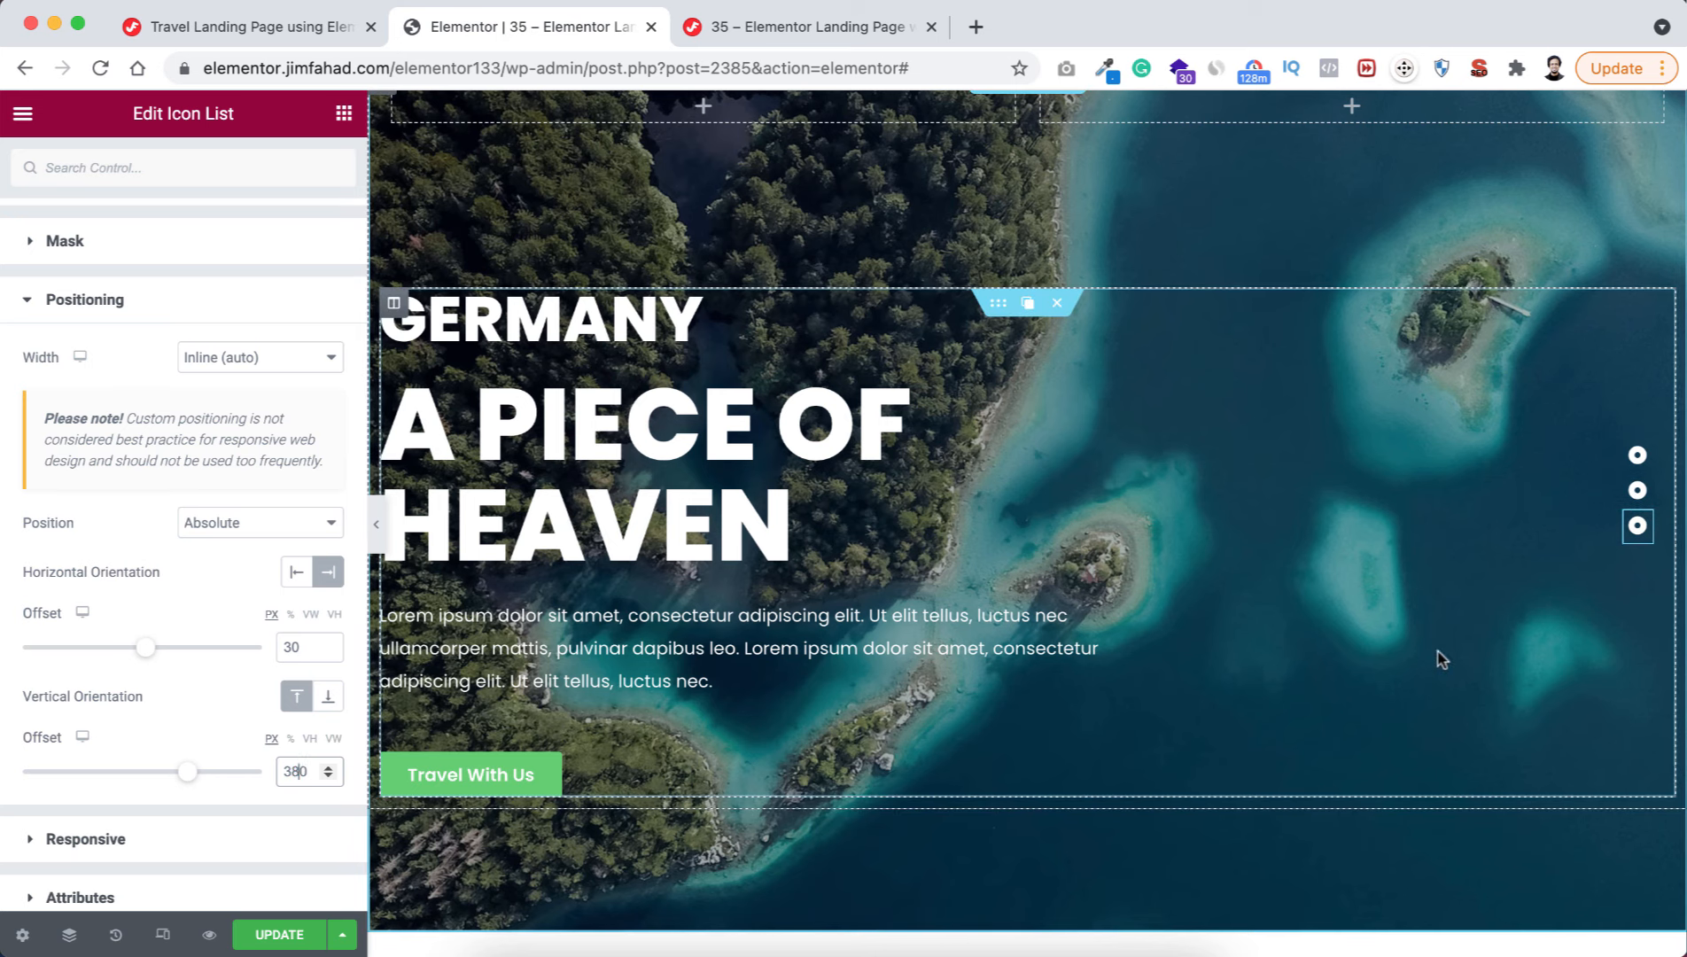
- Duplicate the third dot and set the fourth one's vertical offset to 410 px
click(1636, 528)
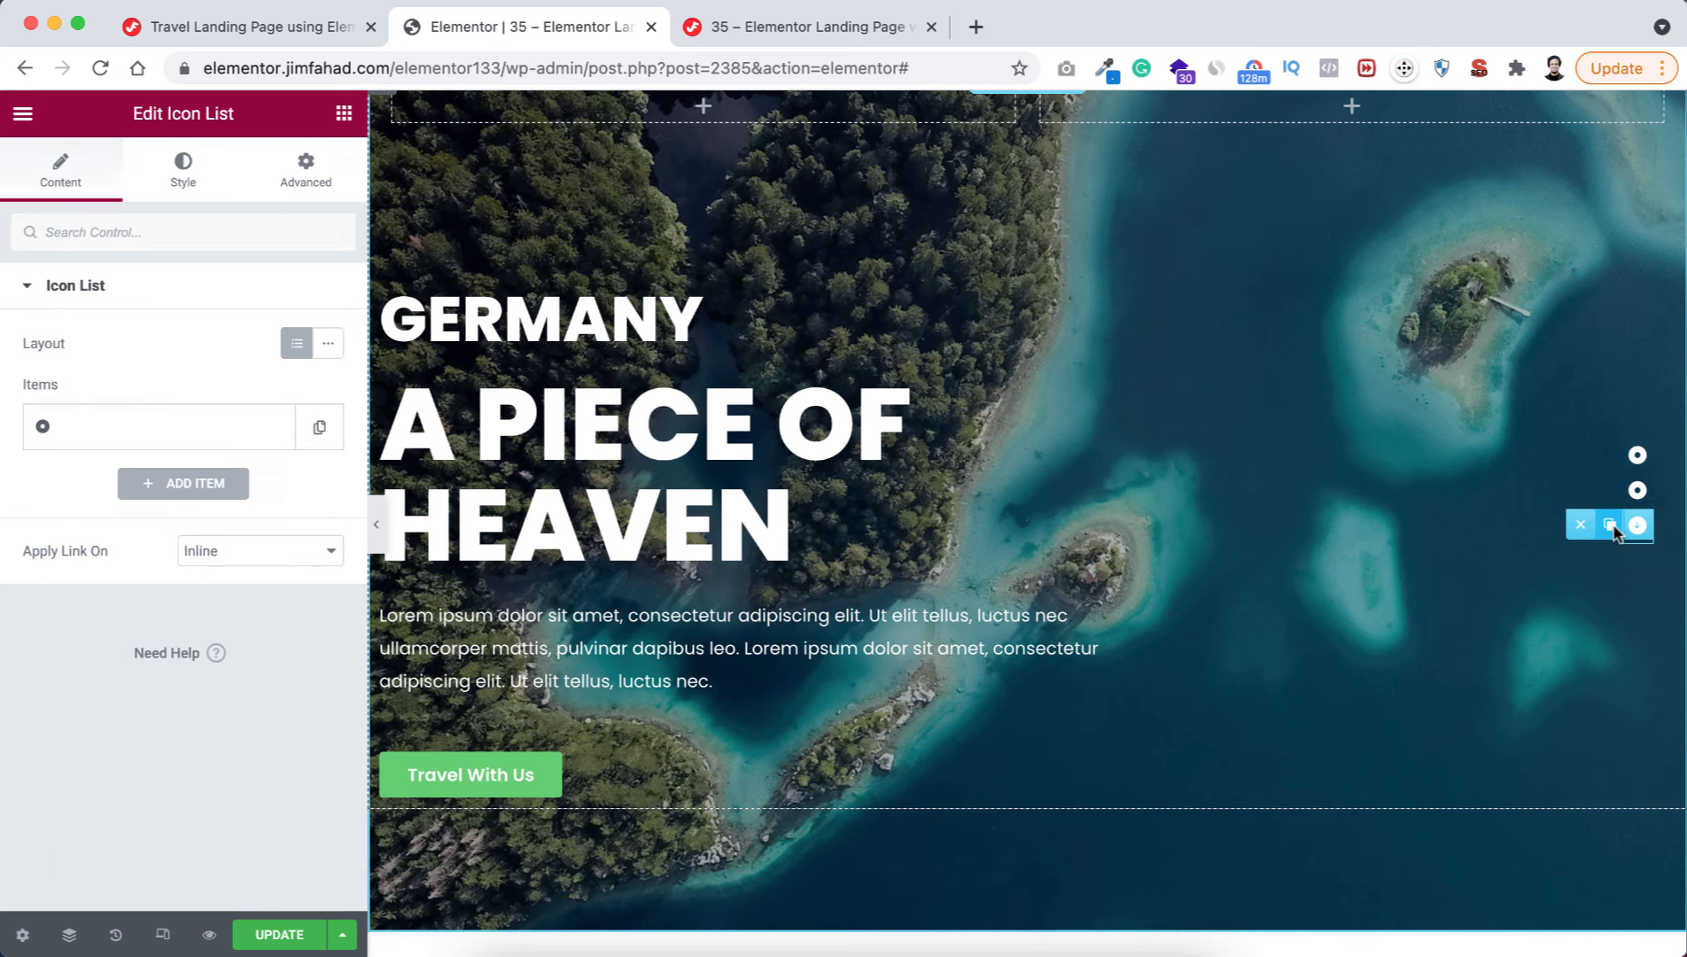
click(305, 169)
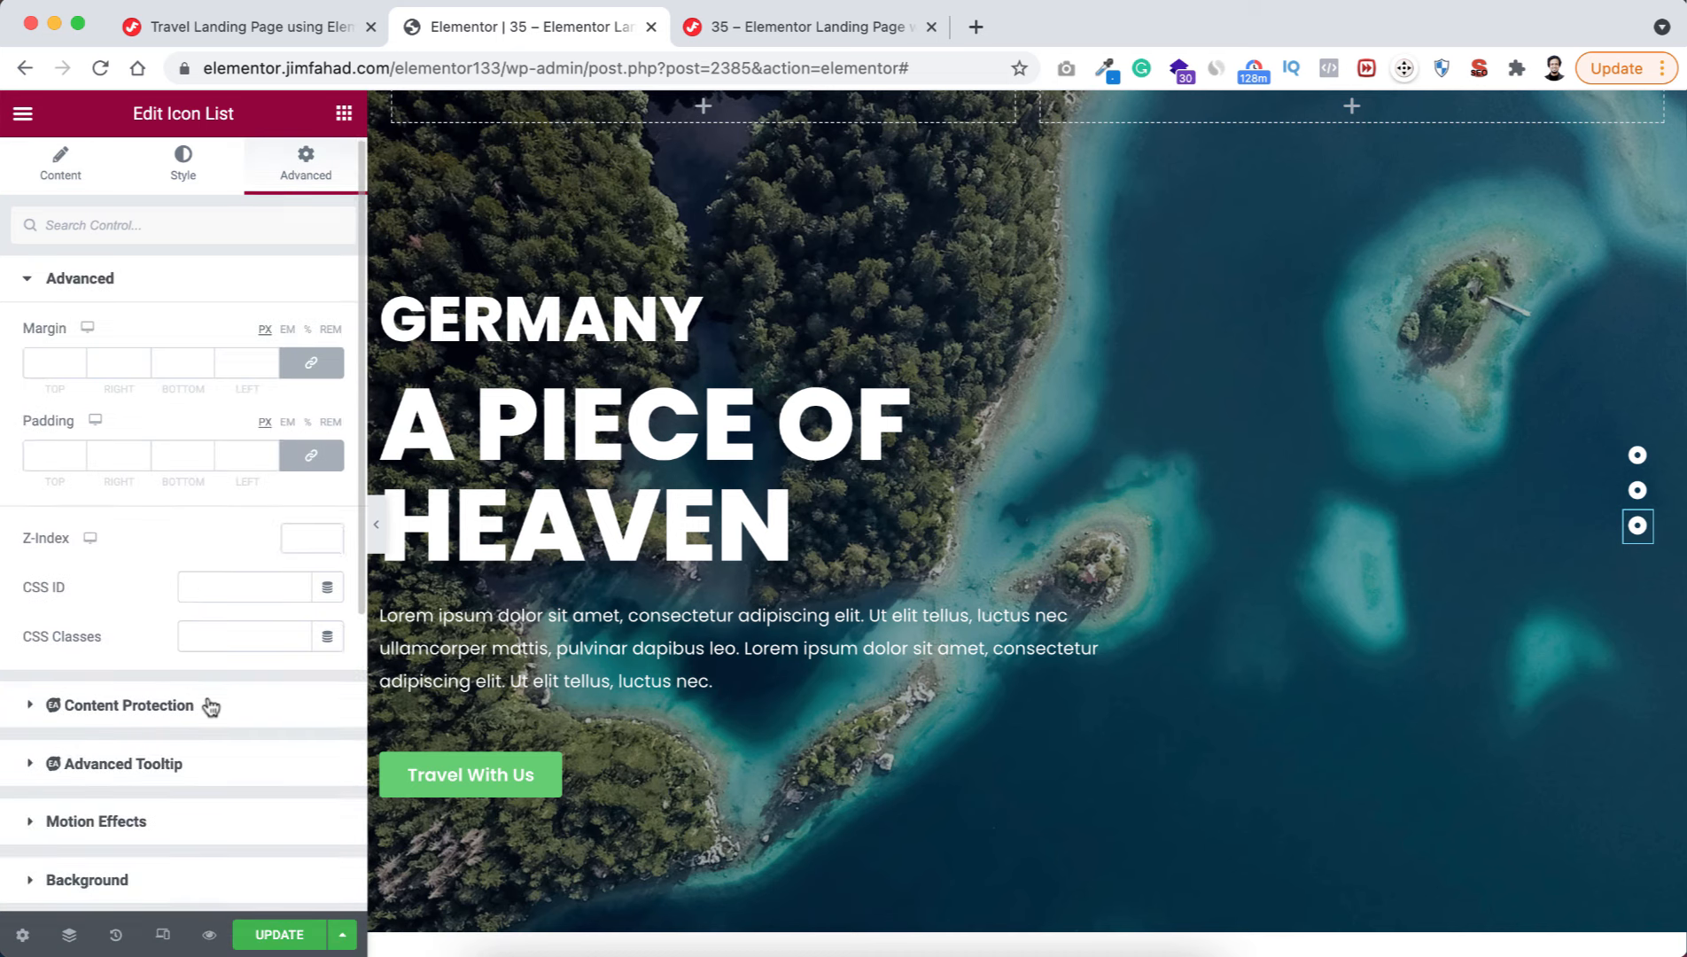
scroll(210, 705, down, 5)
click(124, 617)
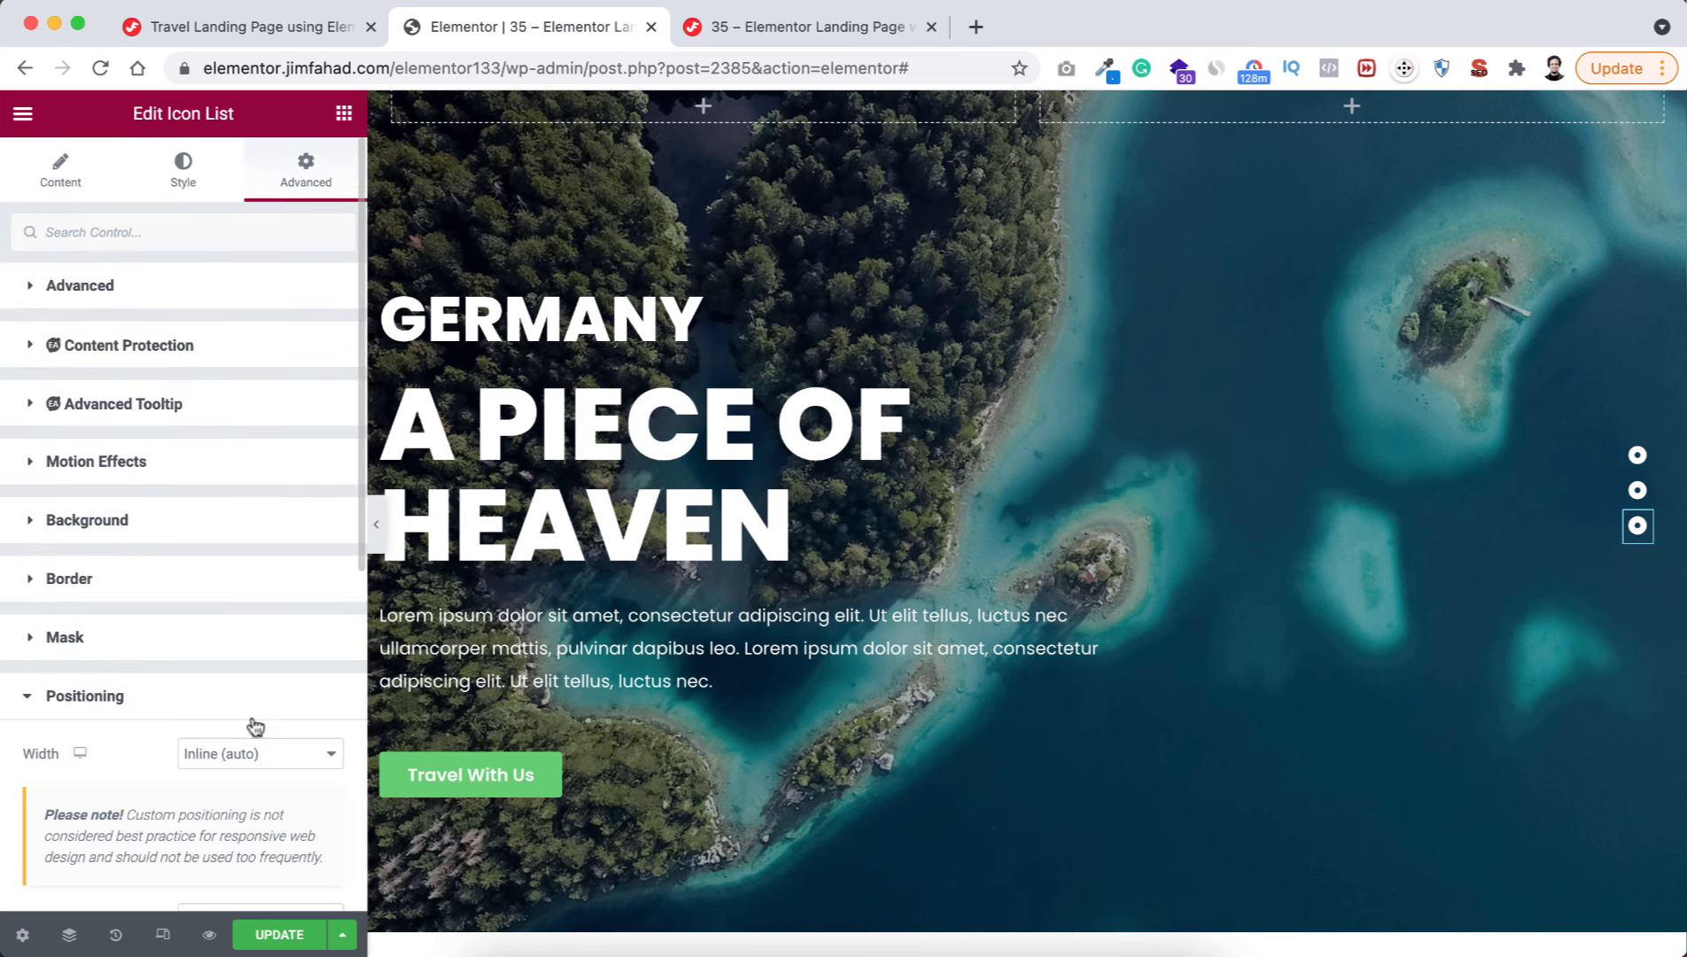
scroll(266, 754, down, 4)
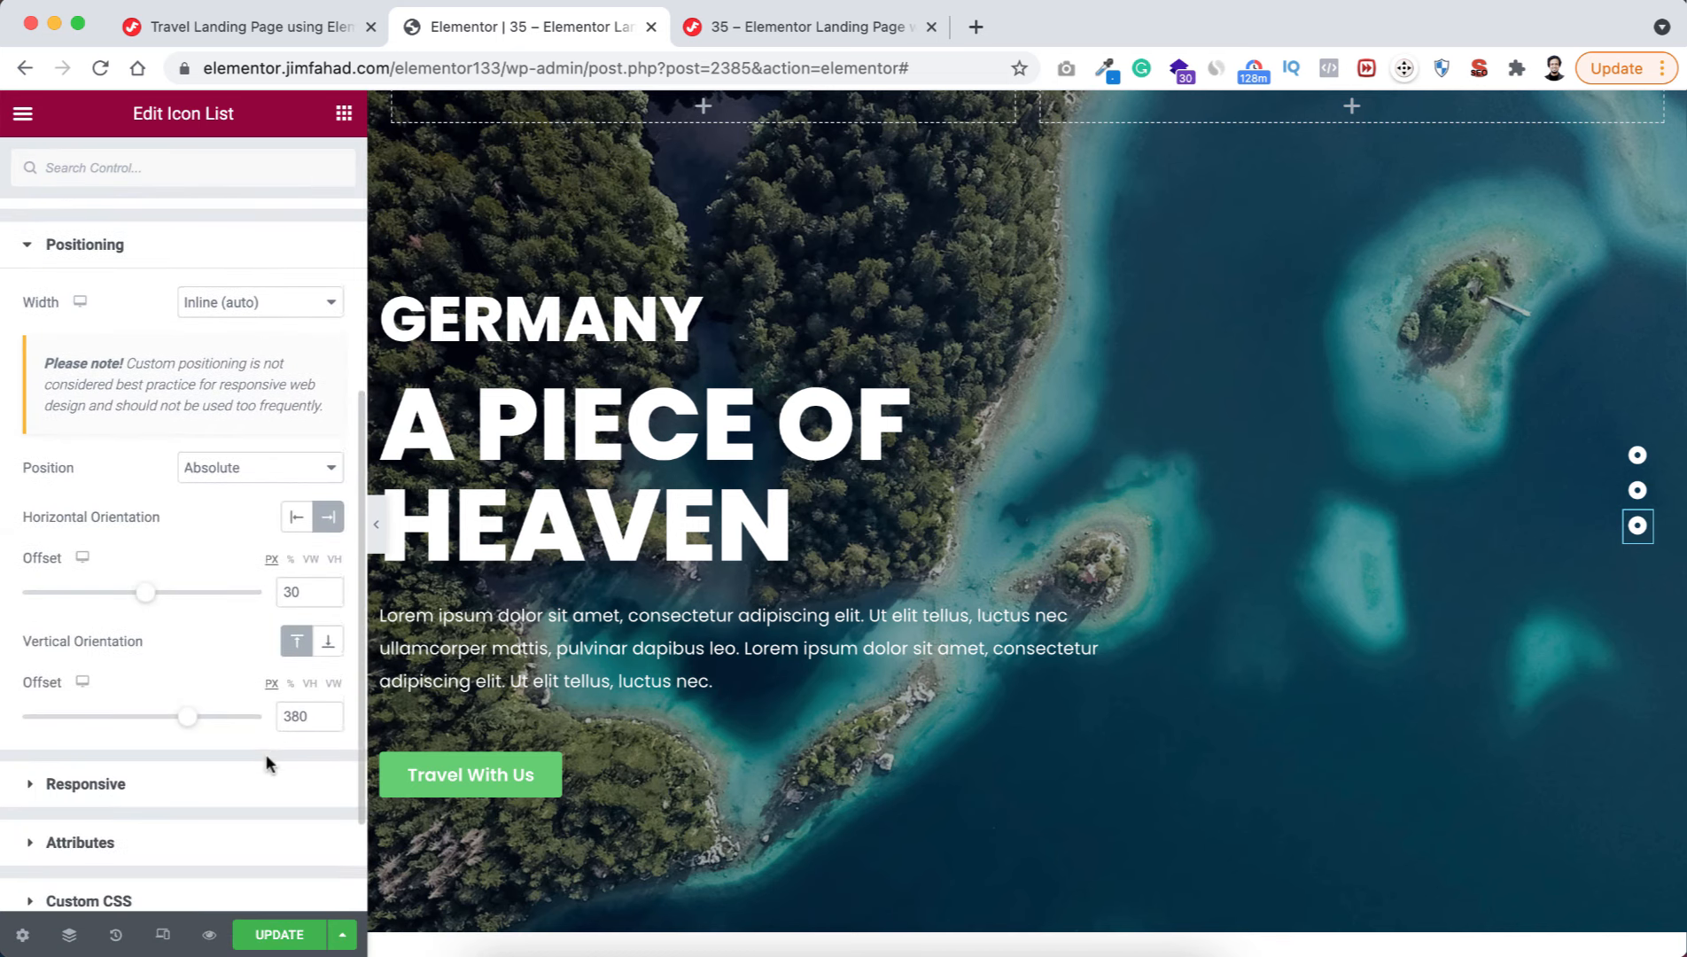
double_click(297, 713)
text(410)
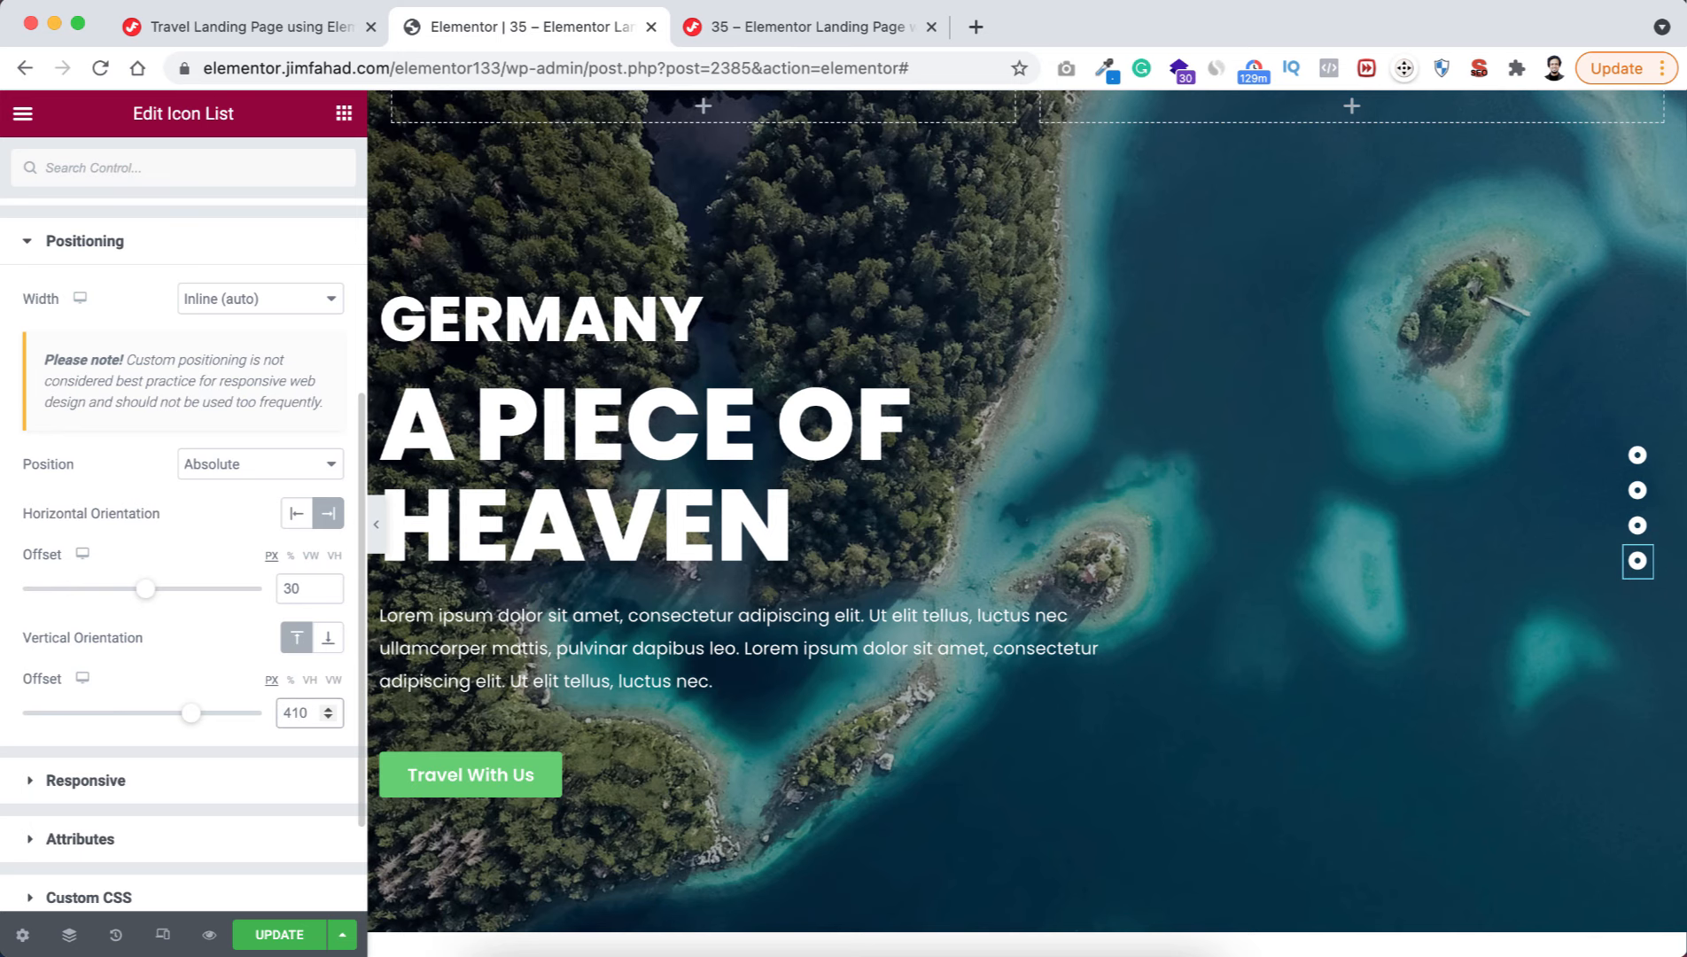
- Add an Image widget to the first column of the header row and insert the round J logo from the media library
scroll(1183, 663, up, 1)
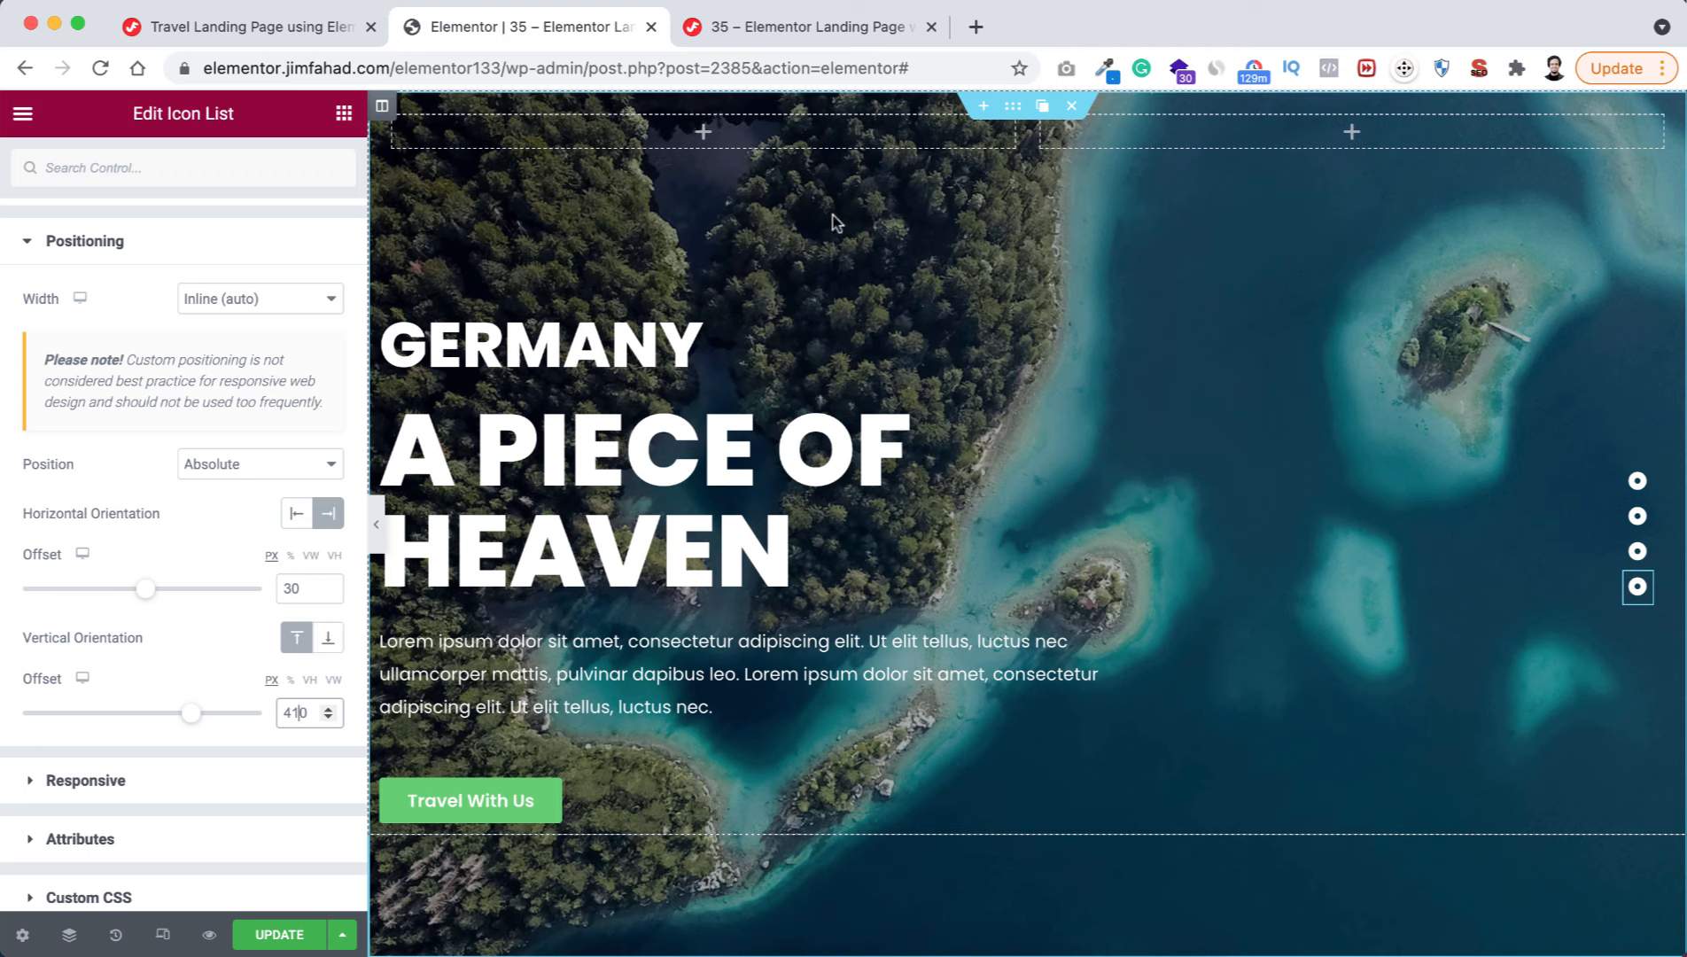
click(702, 133)
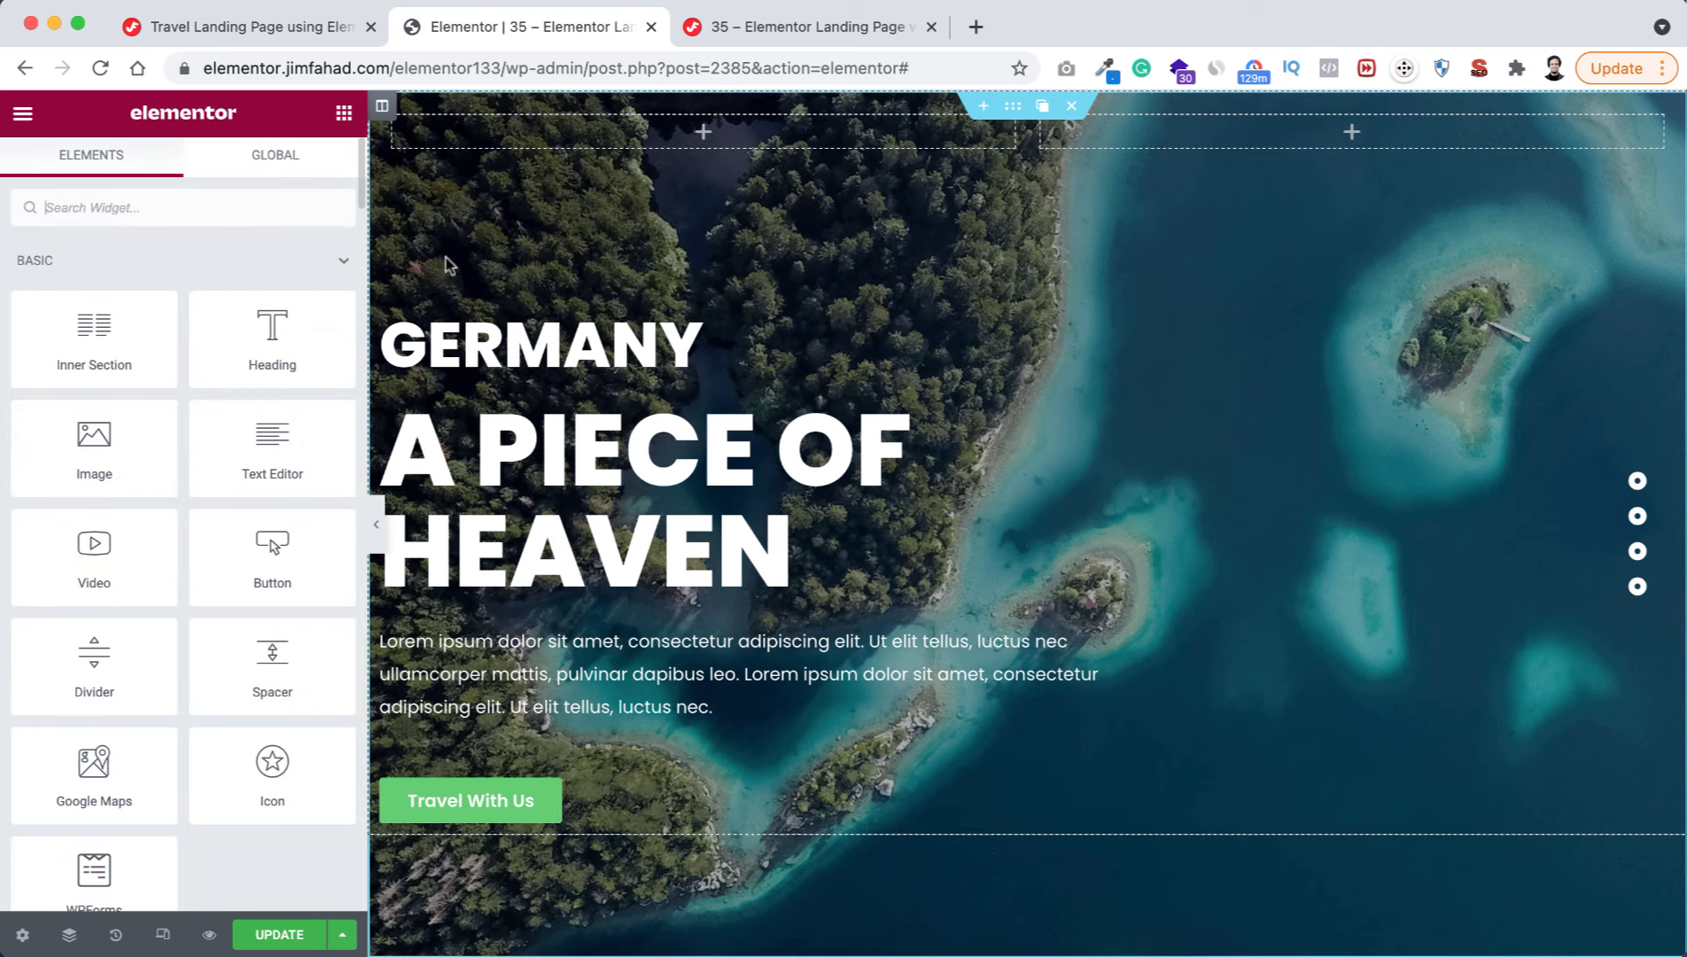
drag(75, 459, 686, 124)
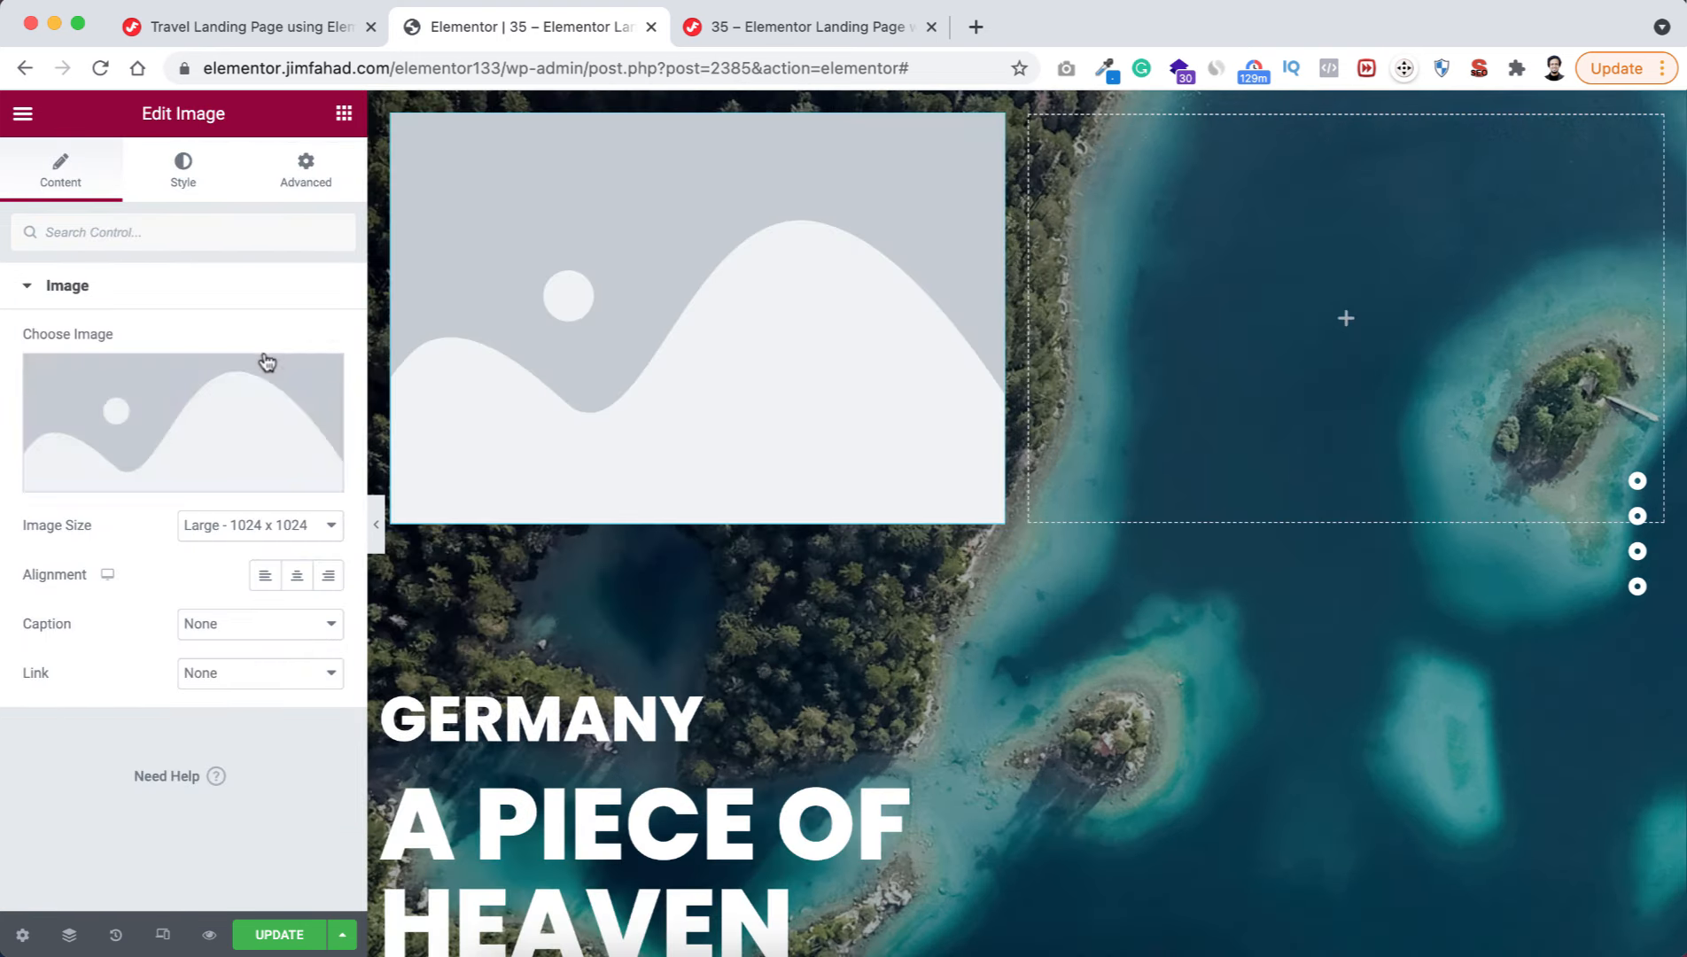
click(205, 401)
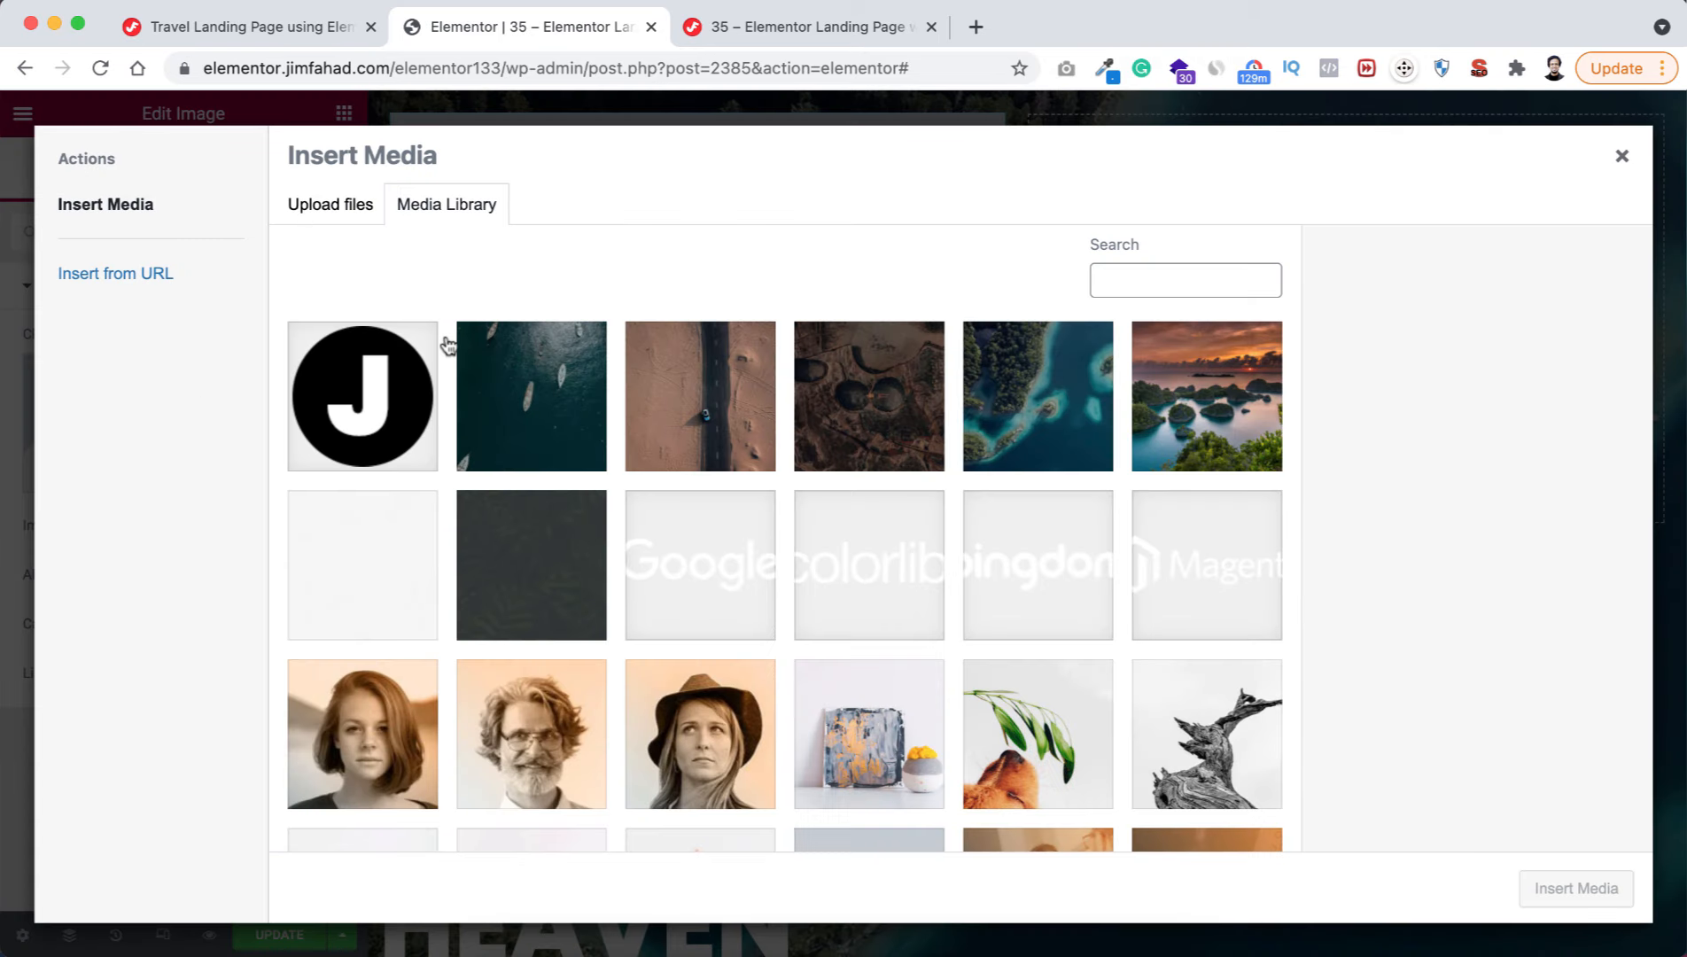
click(384, 403)
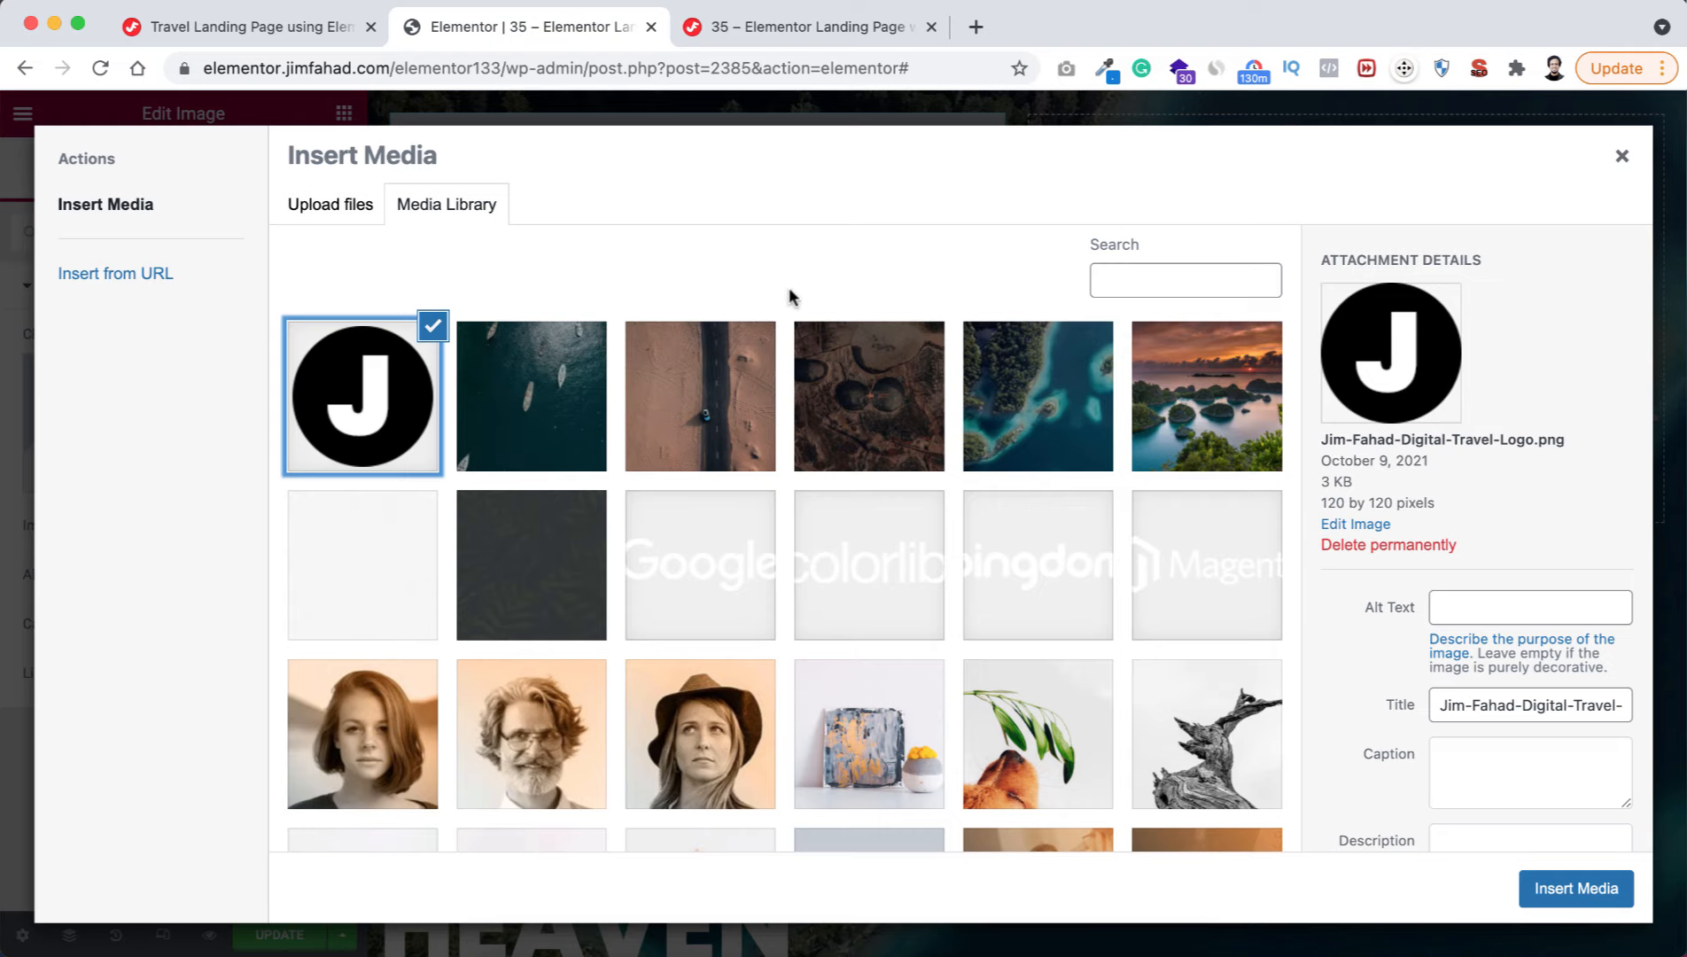
click(1556, 880)
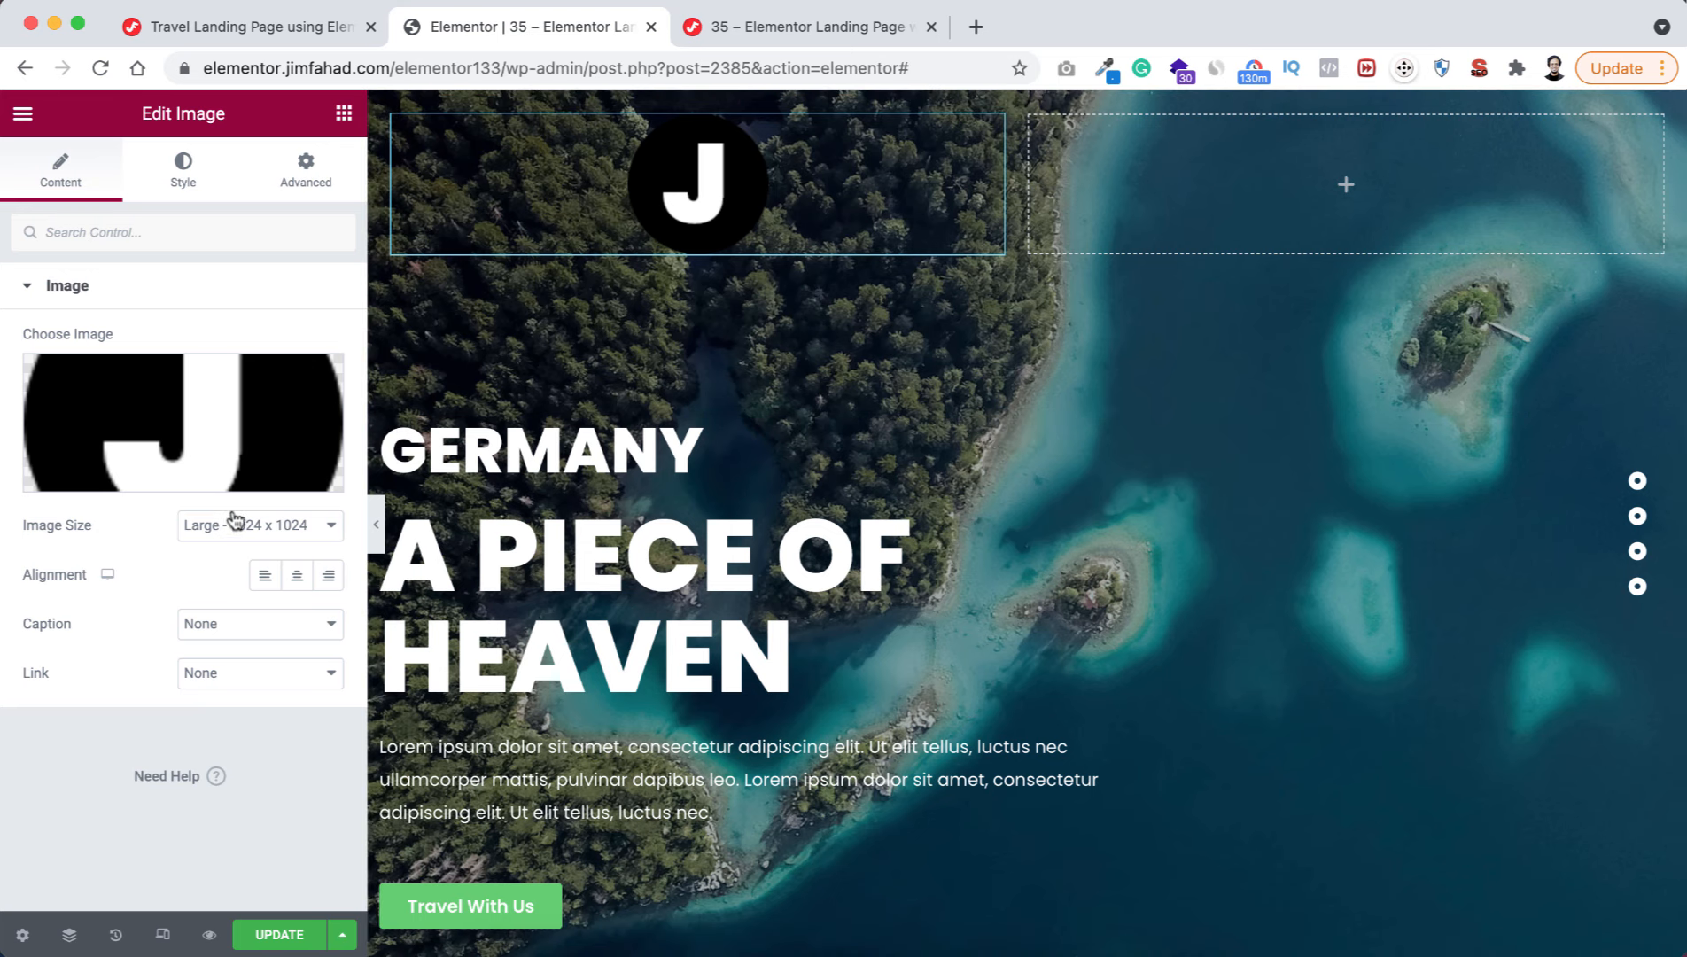
- Set the logo's image size to Full and its alignment to Left
click(234, 521)
click(233, 591)
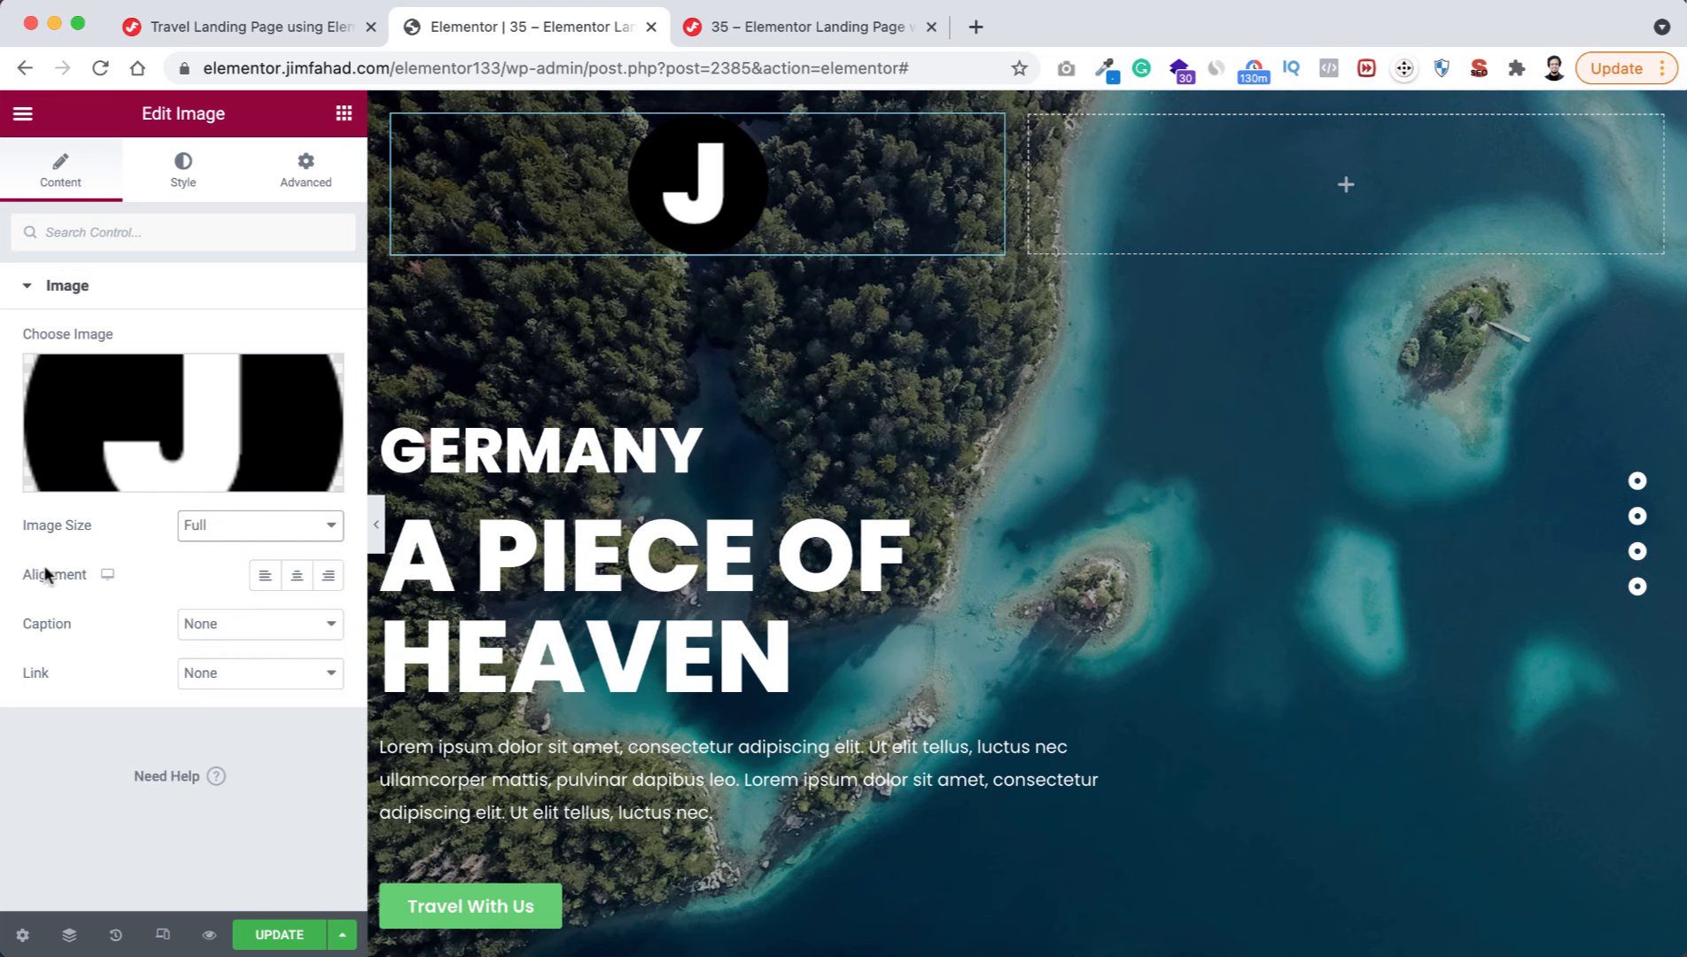
click(264, 574)
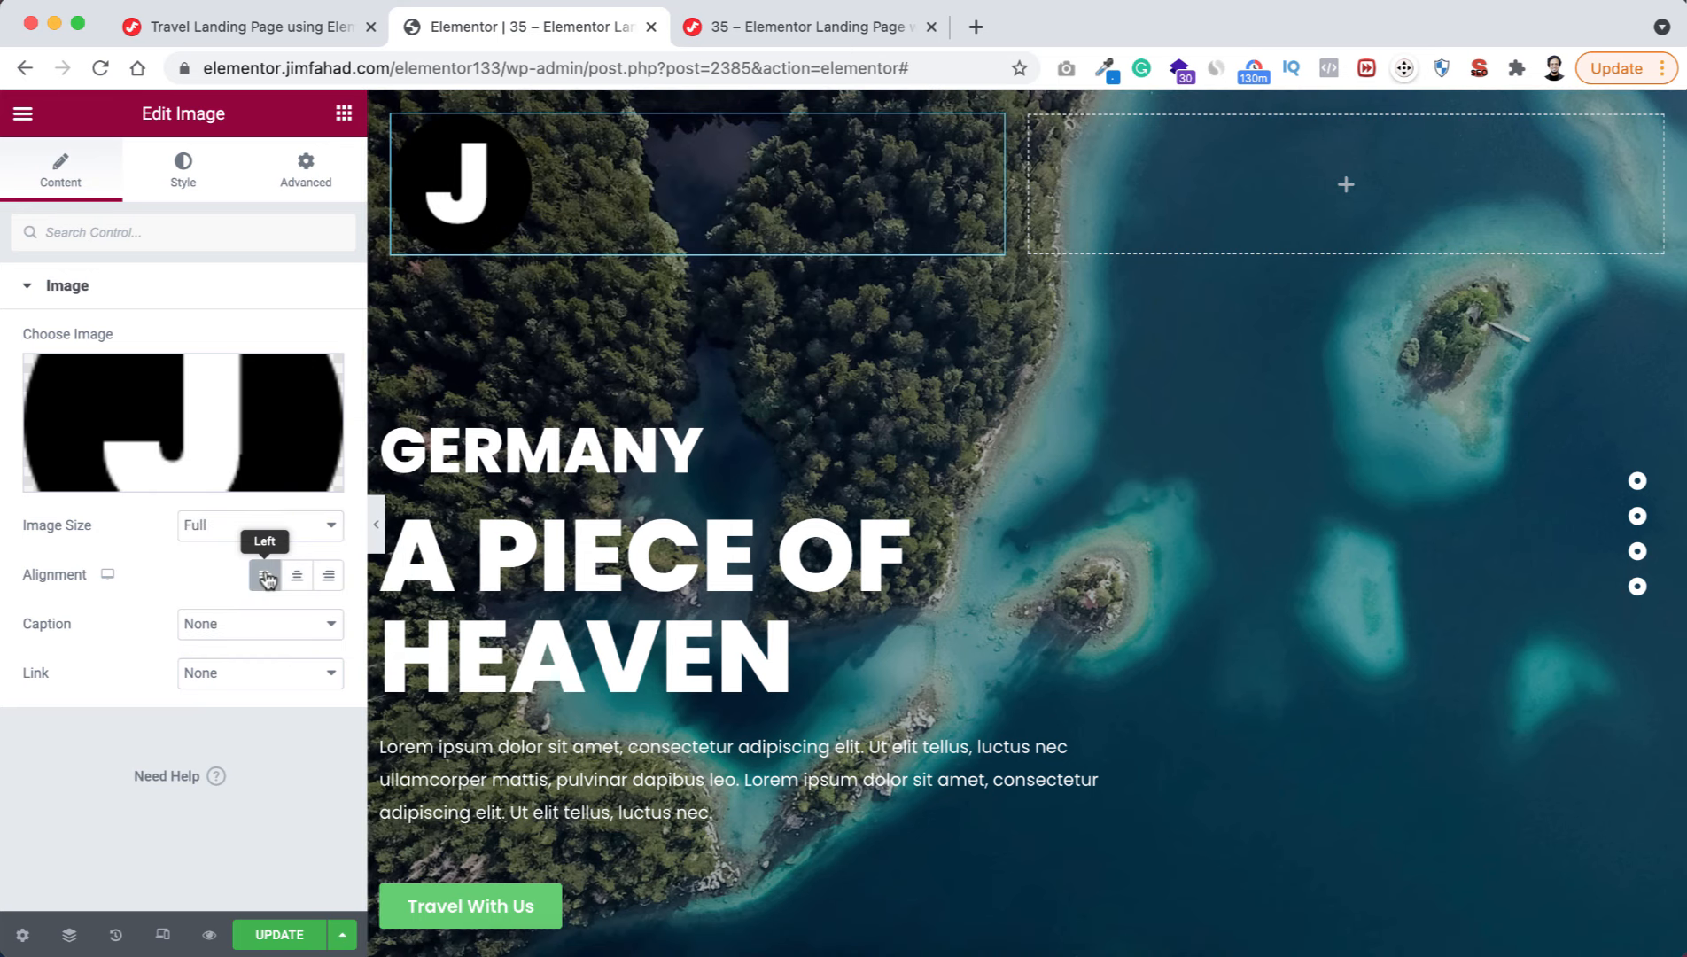
- Set the logo's width to 60 px
click(183, 170)
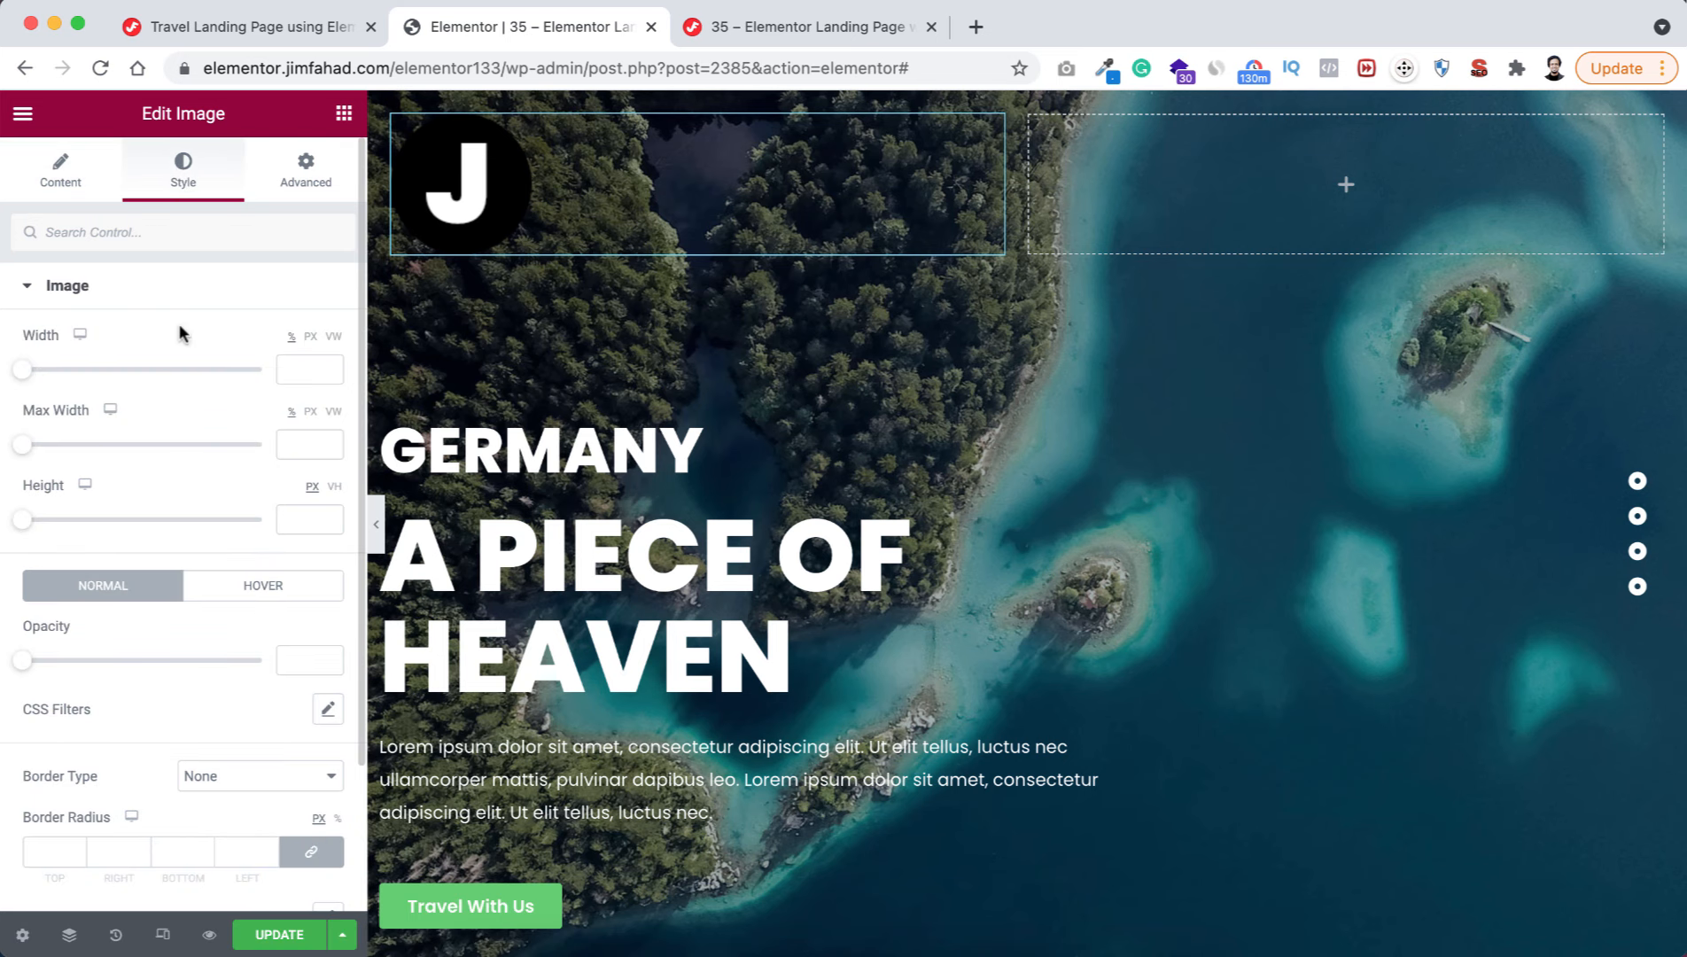
click(291, 365)
text(60)
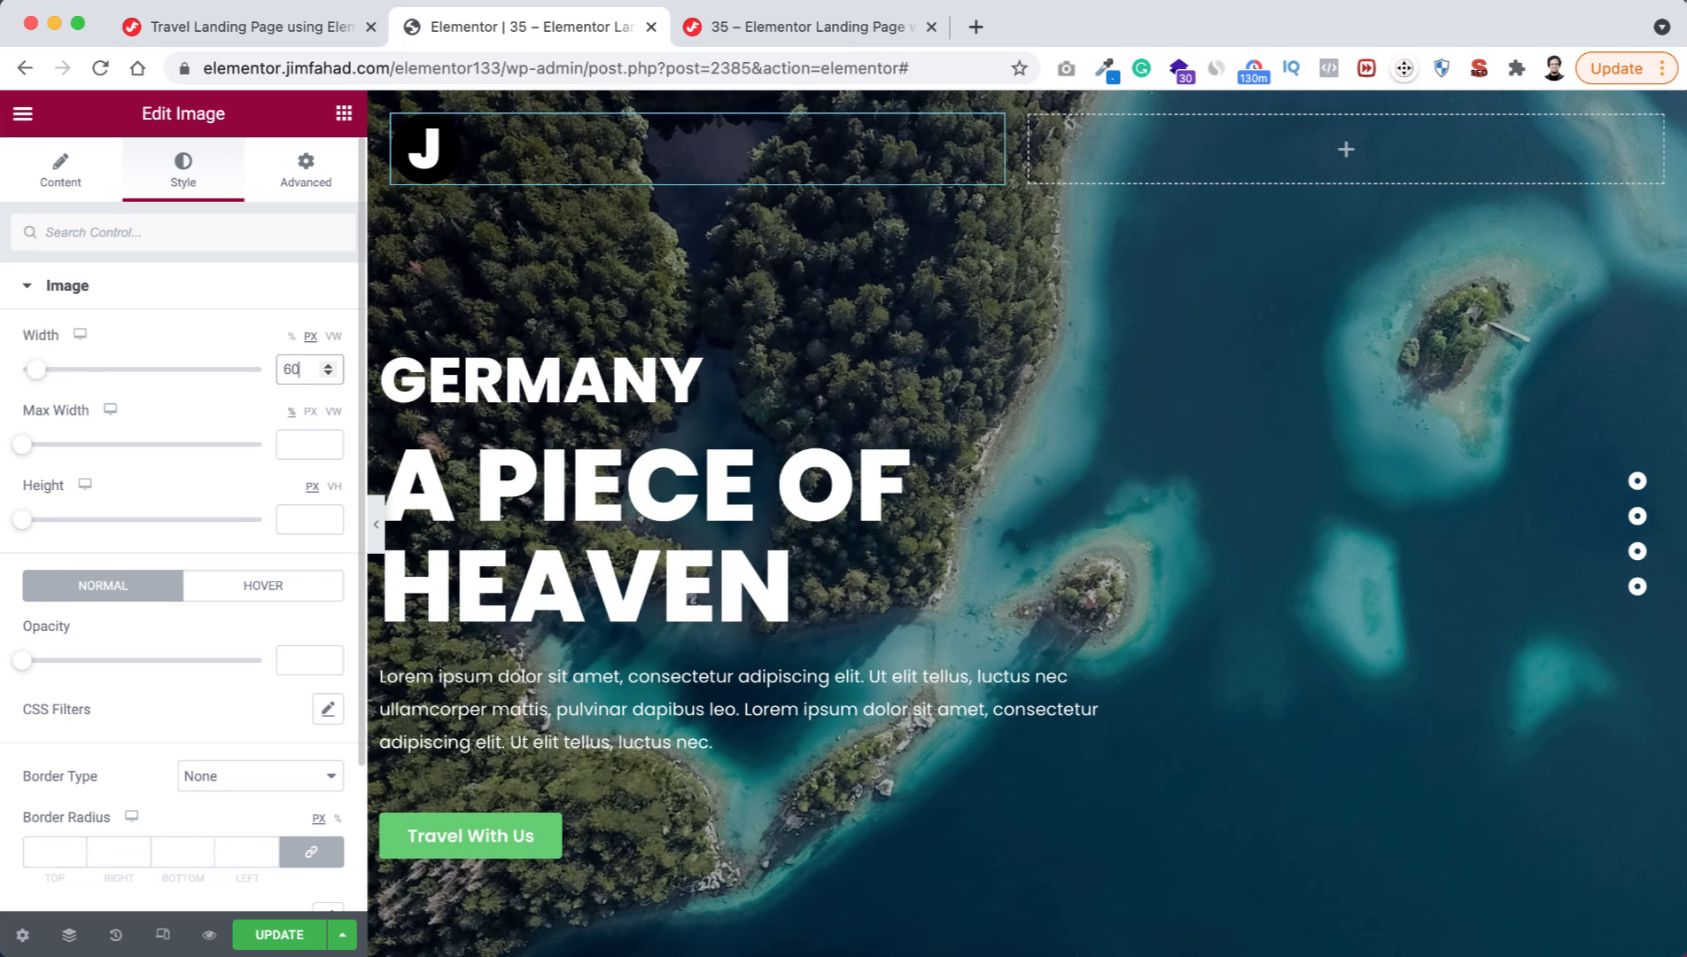
- Find the Nav Menu widget and place it in the second column of the header row
click(1345, 152)
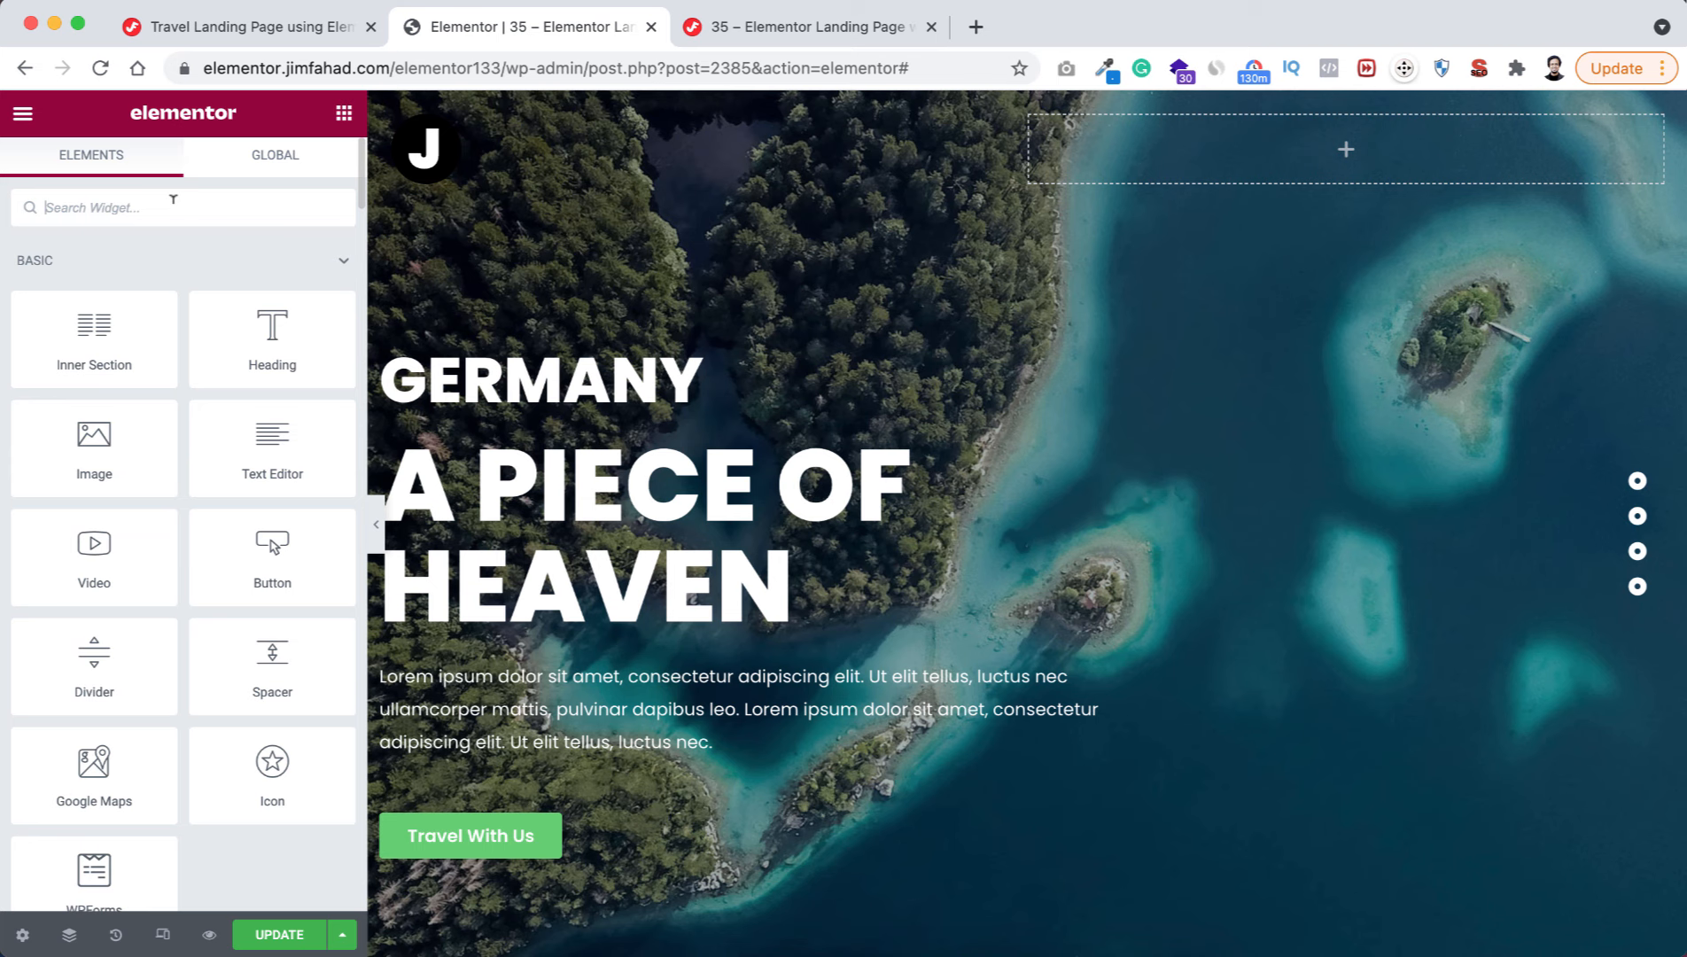
text(menu)
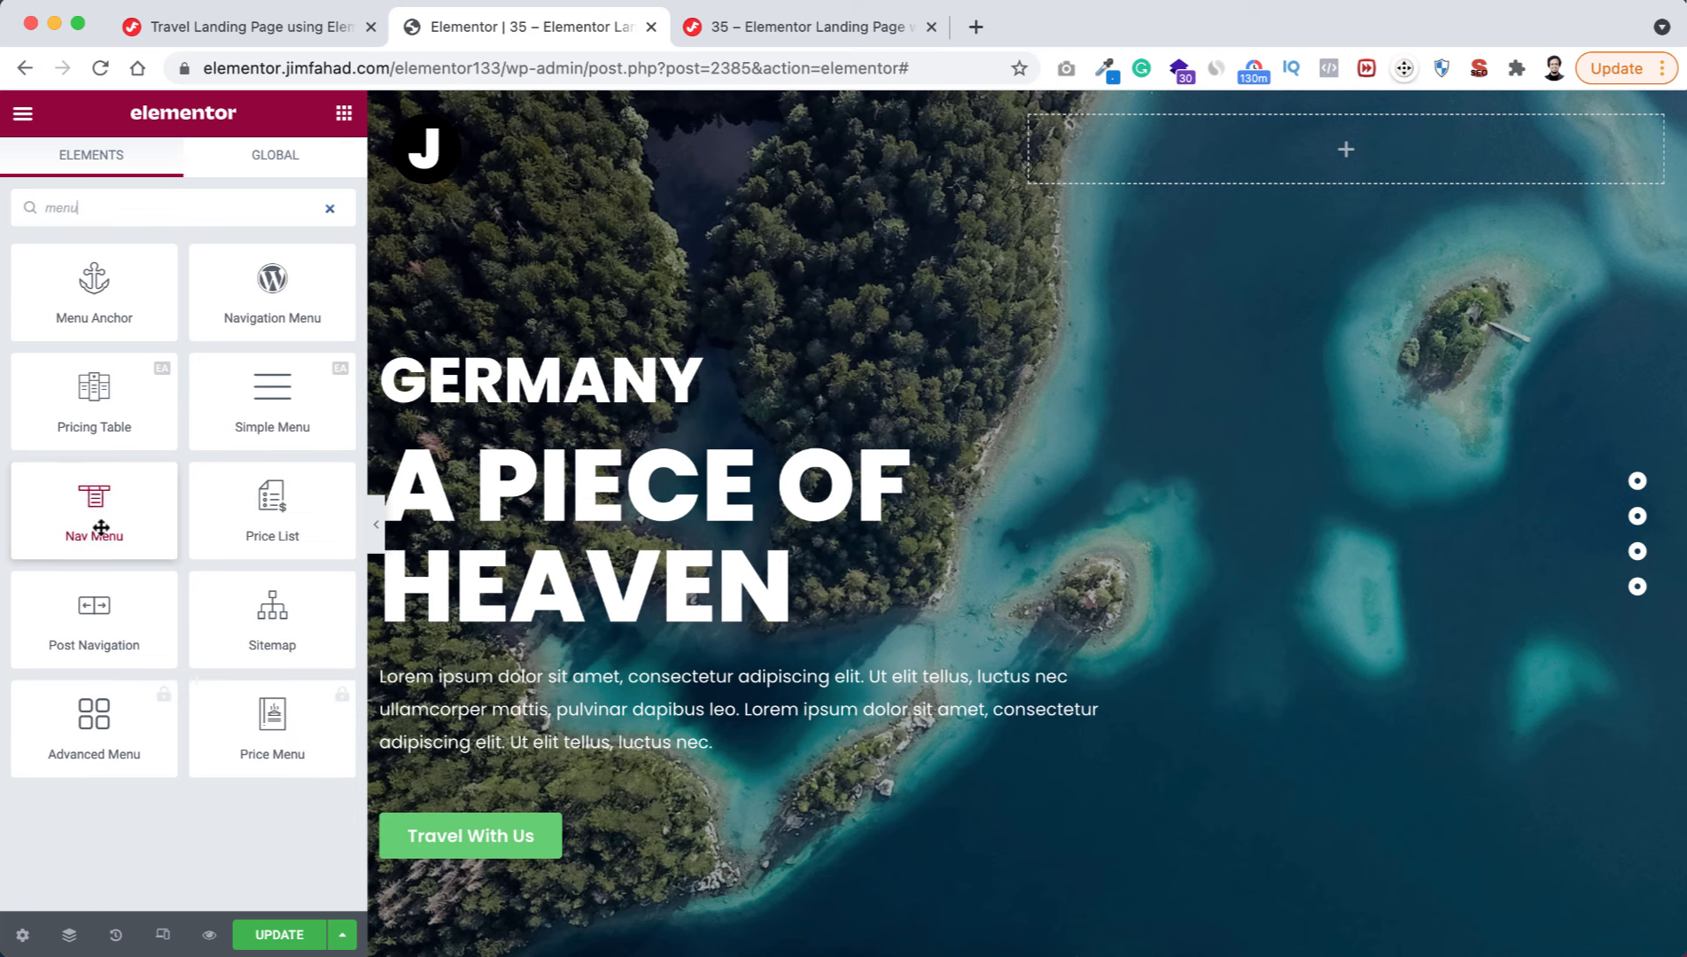
drag(77, 515, 1329, 159)
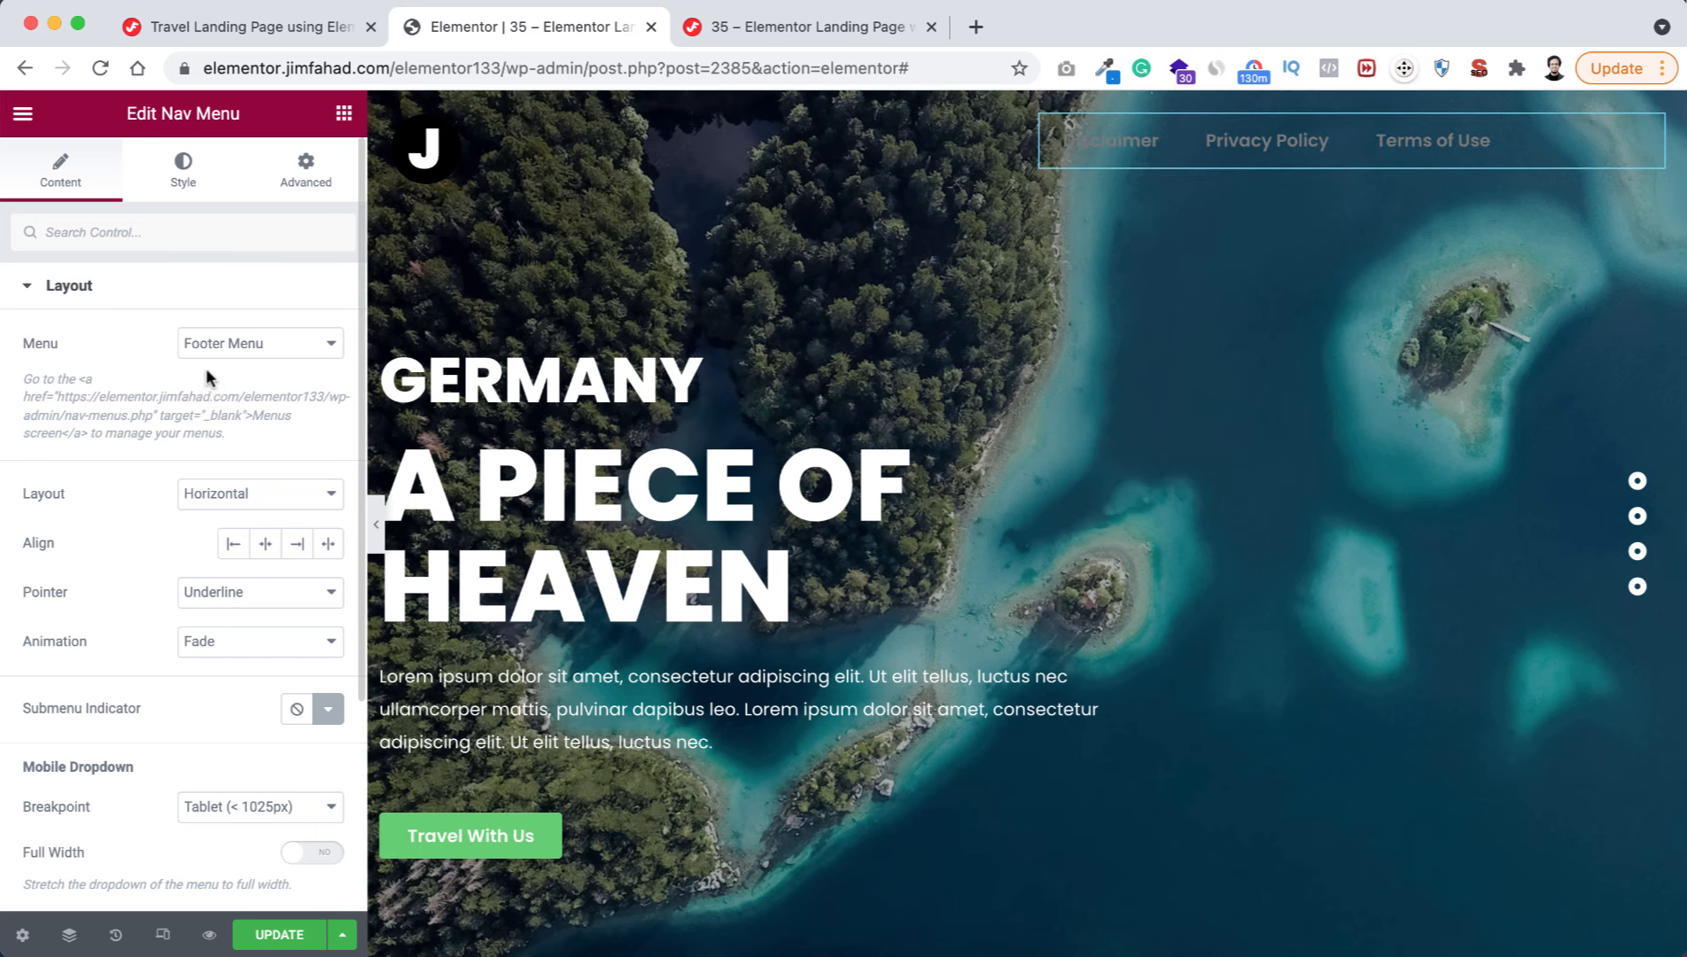
- Assign the Travel menu to the nav menu and align it to the right
click(251, 344)
click(248, 418)
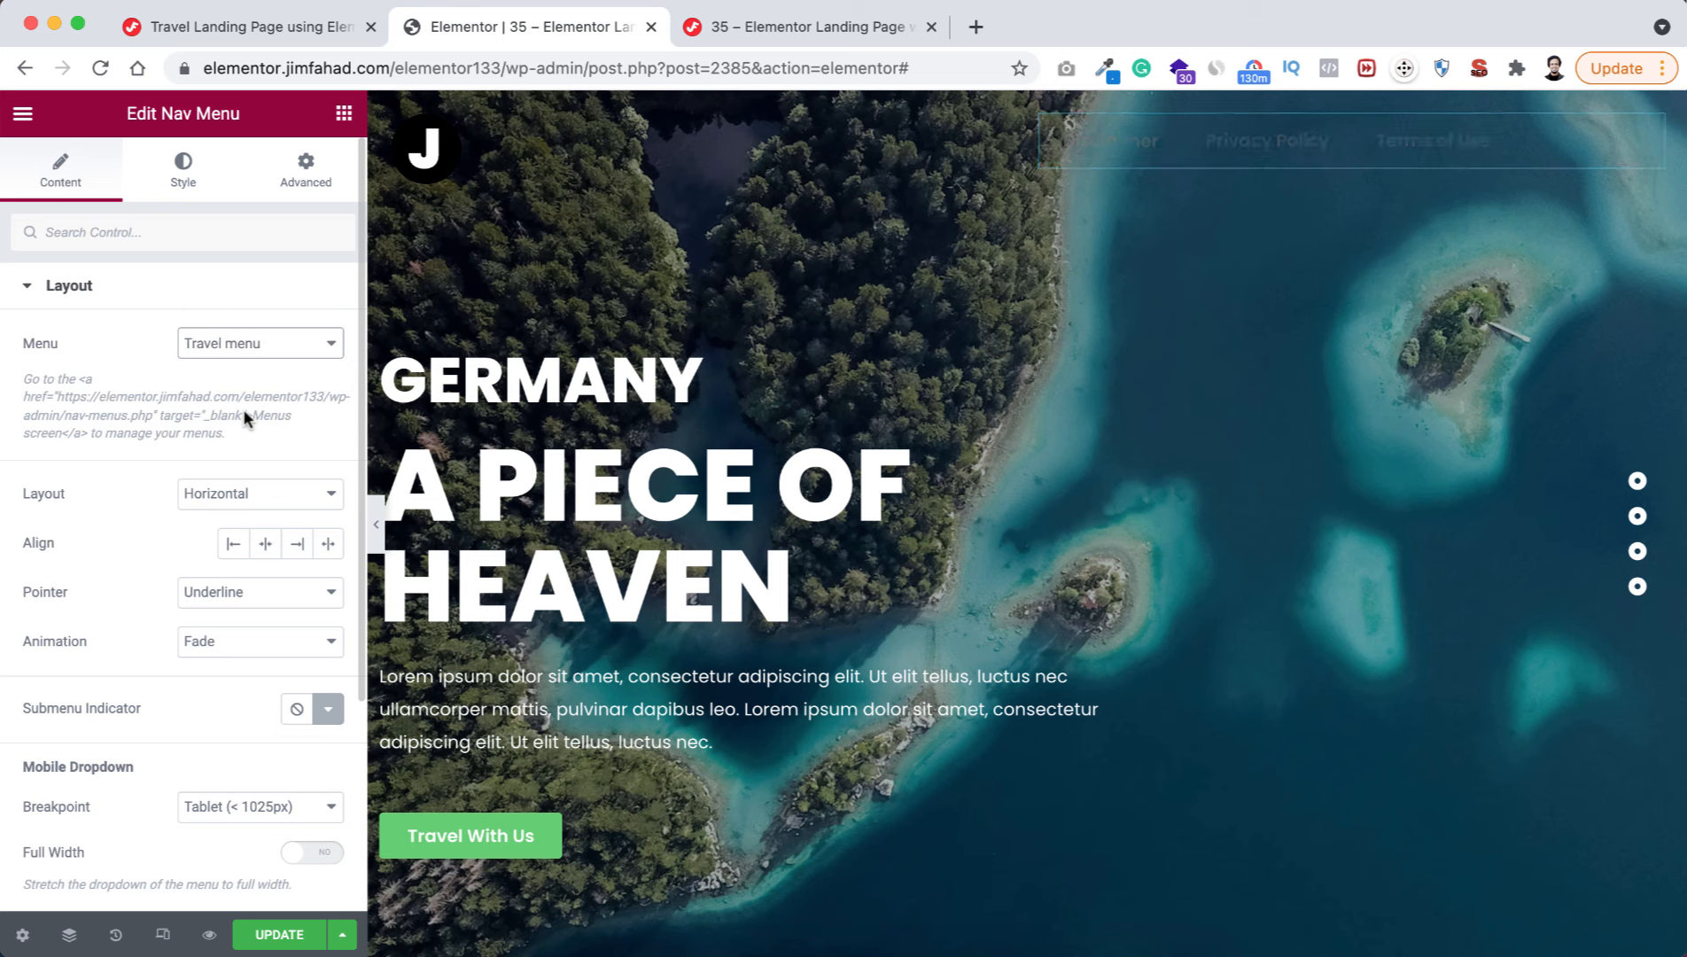
click(299, 545)
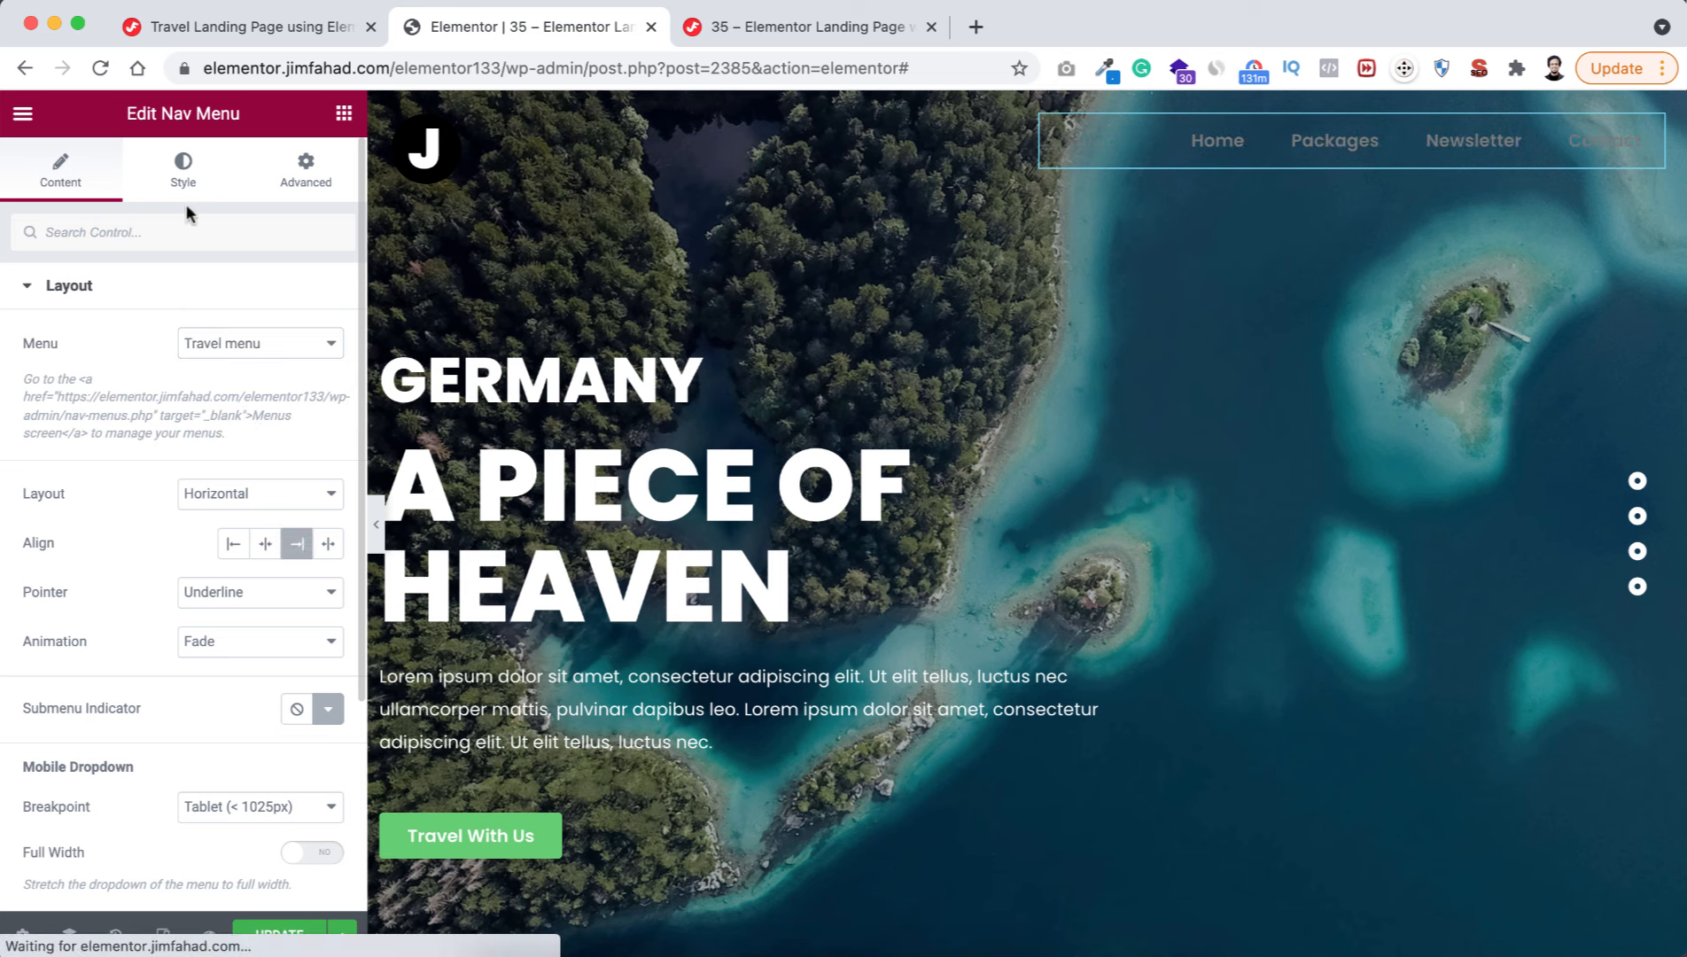
- Set the nav menu's normal text color to white
click(186, 177)
click(326, 442)
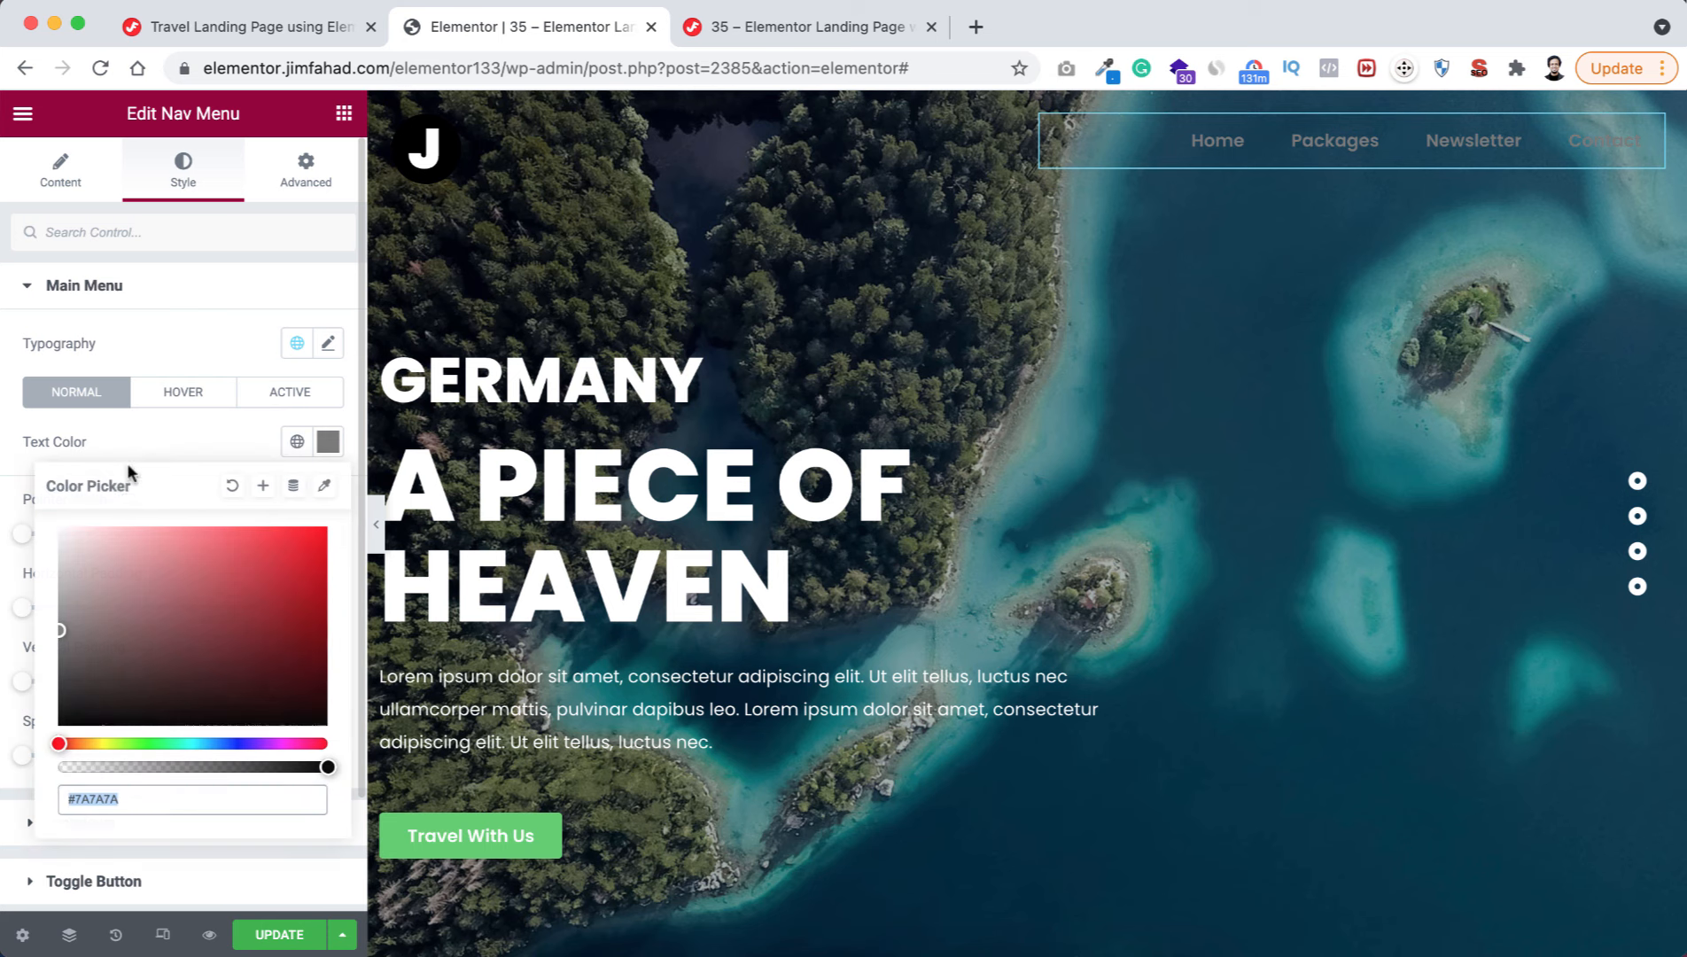
drag(97, 577, 31, 485)
click(140, 449)
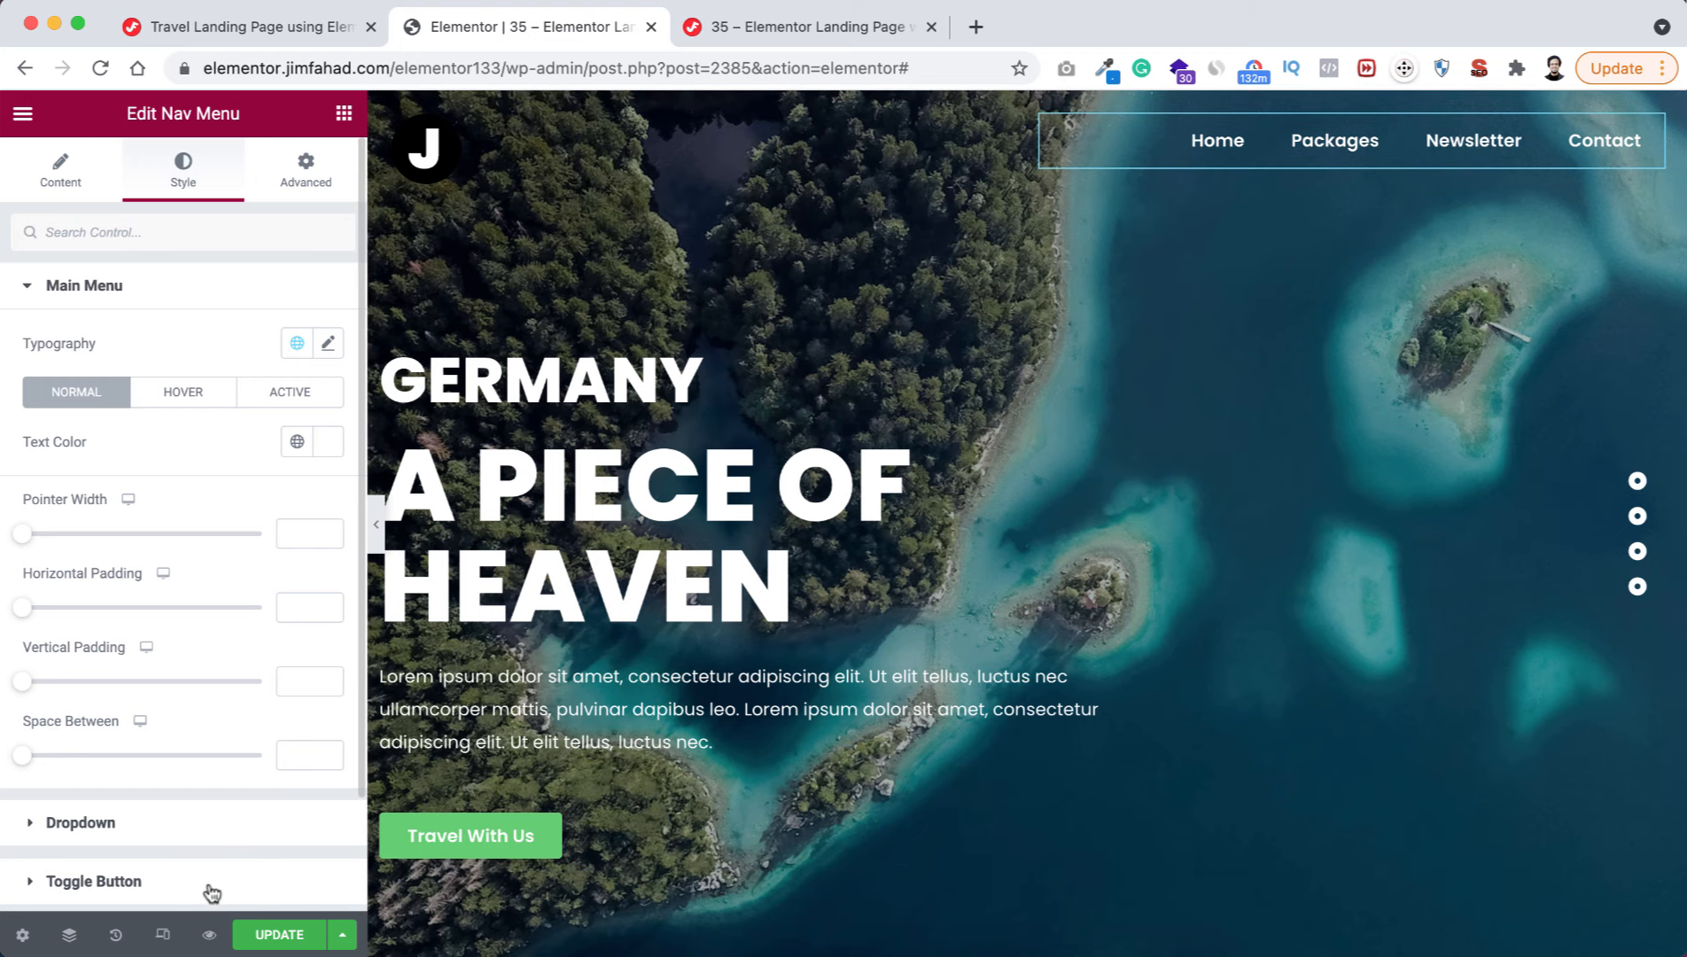
- In tablet preview, enable the nav menu's full-width dropdown and align its toggle to the right
click(164, 936)
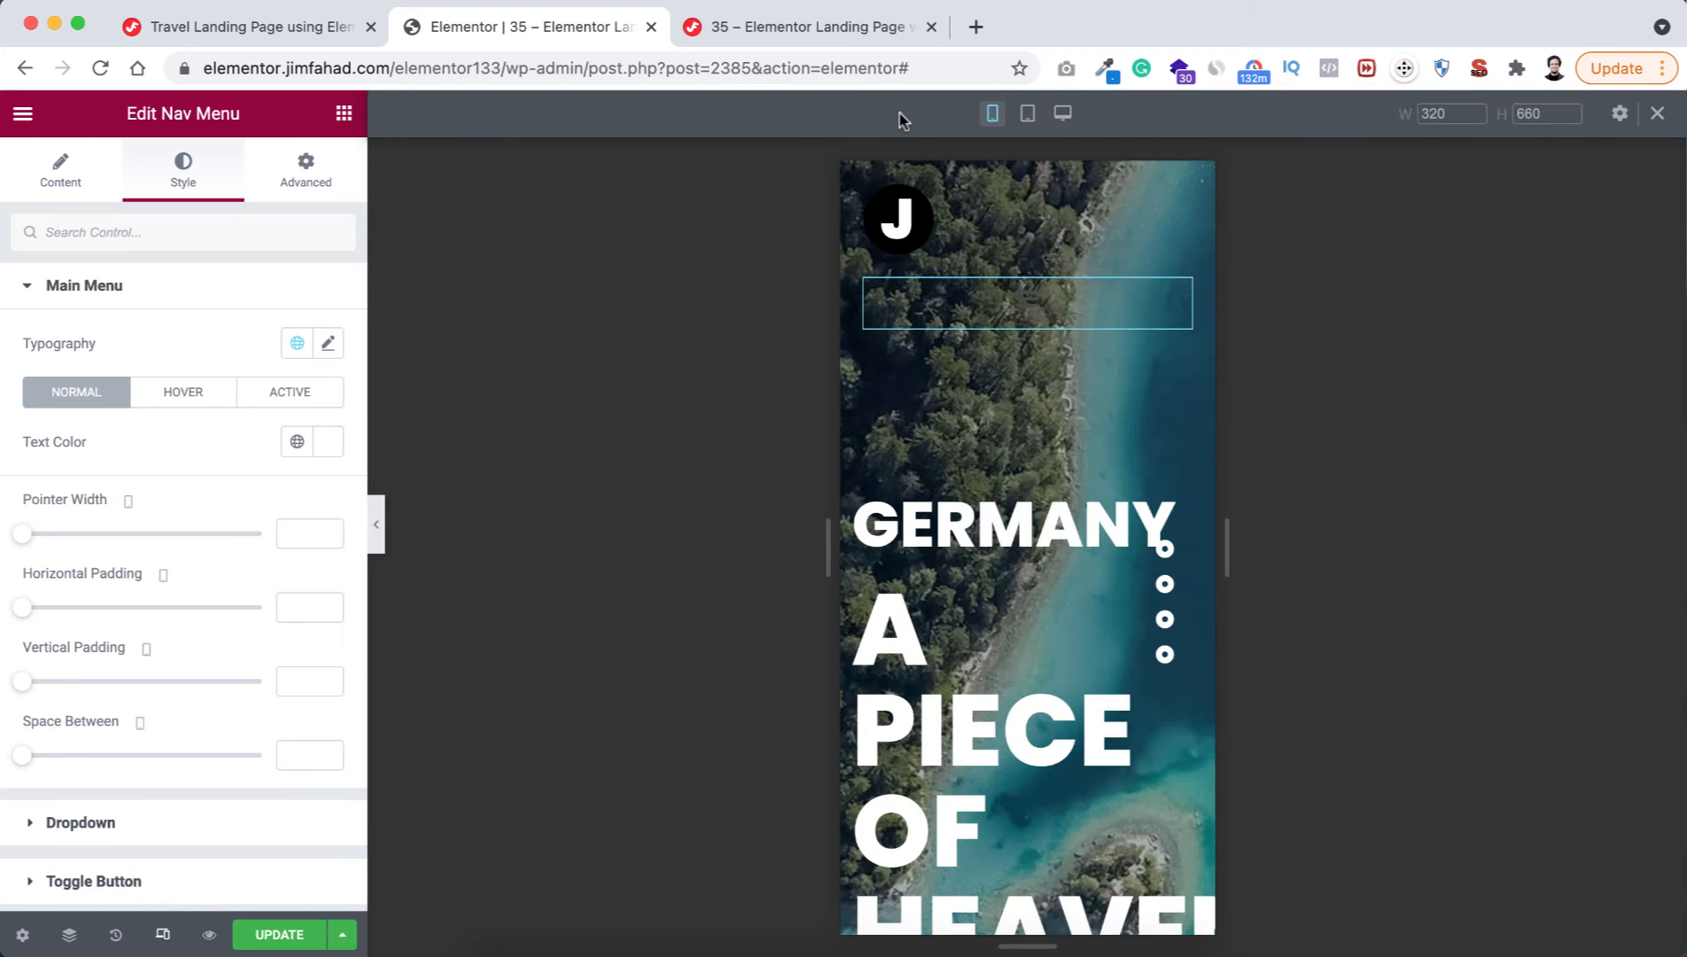
click(1028, 114)
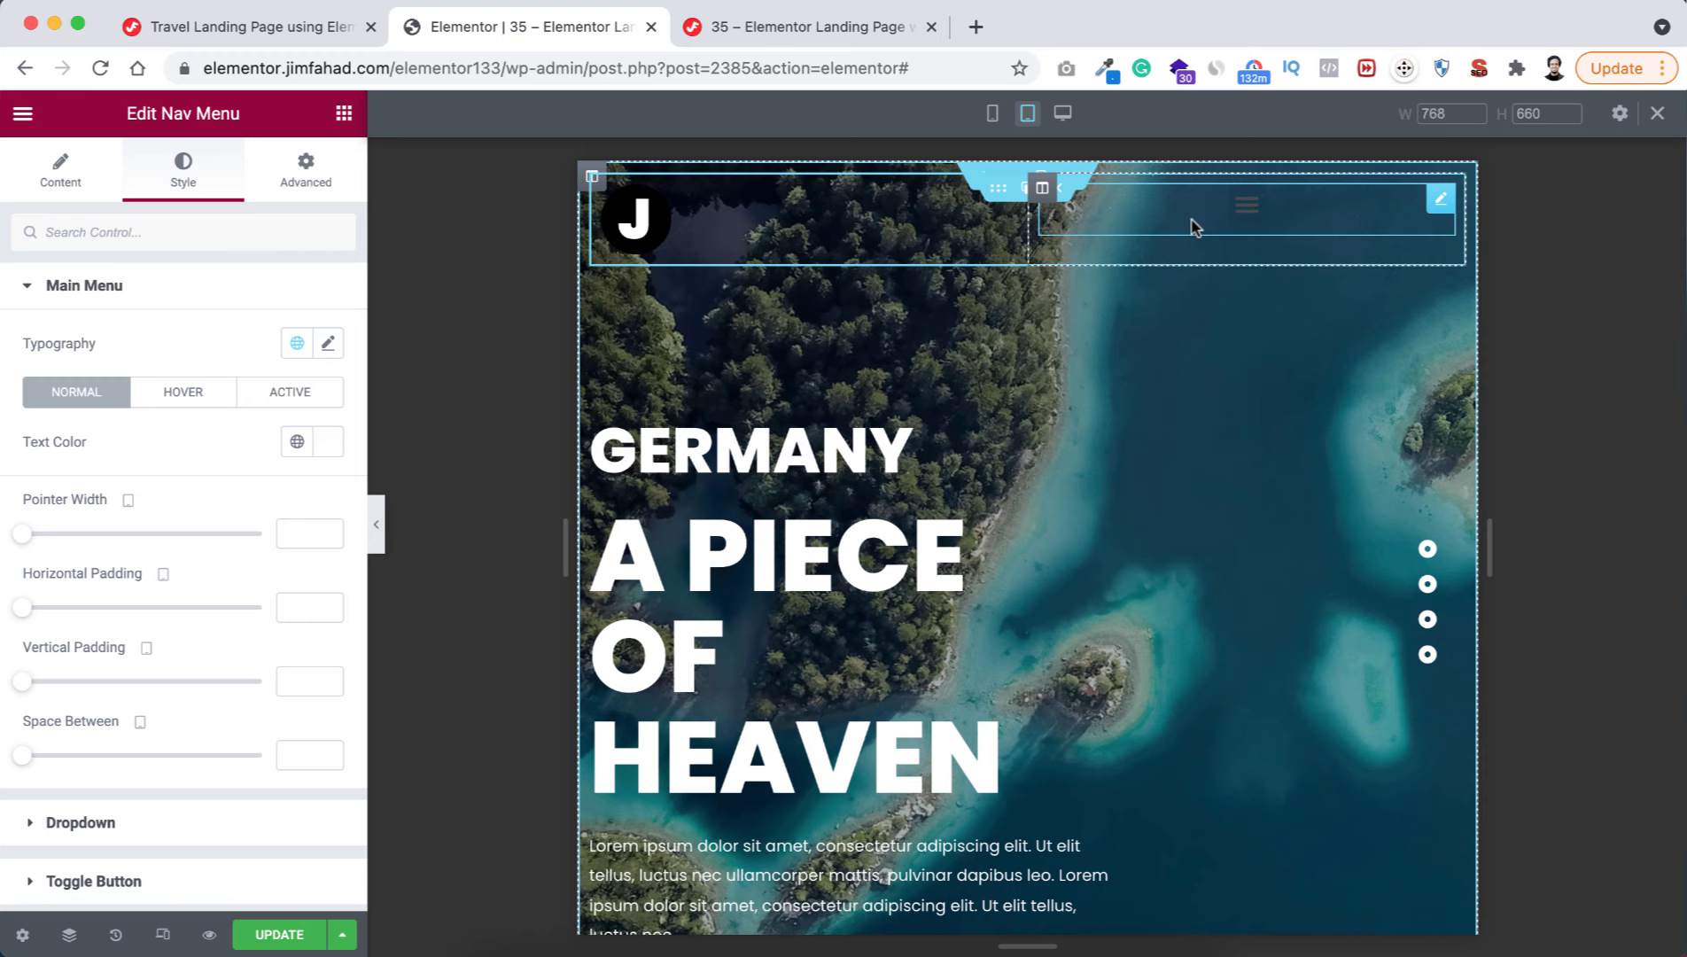
click(48, 174)
scroll(130, 660, down, 3)
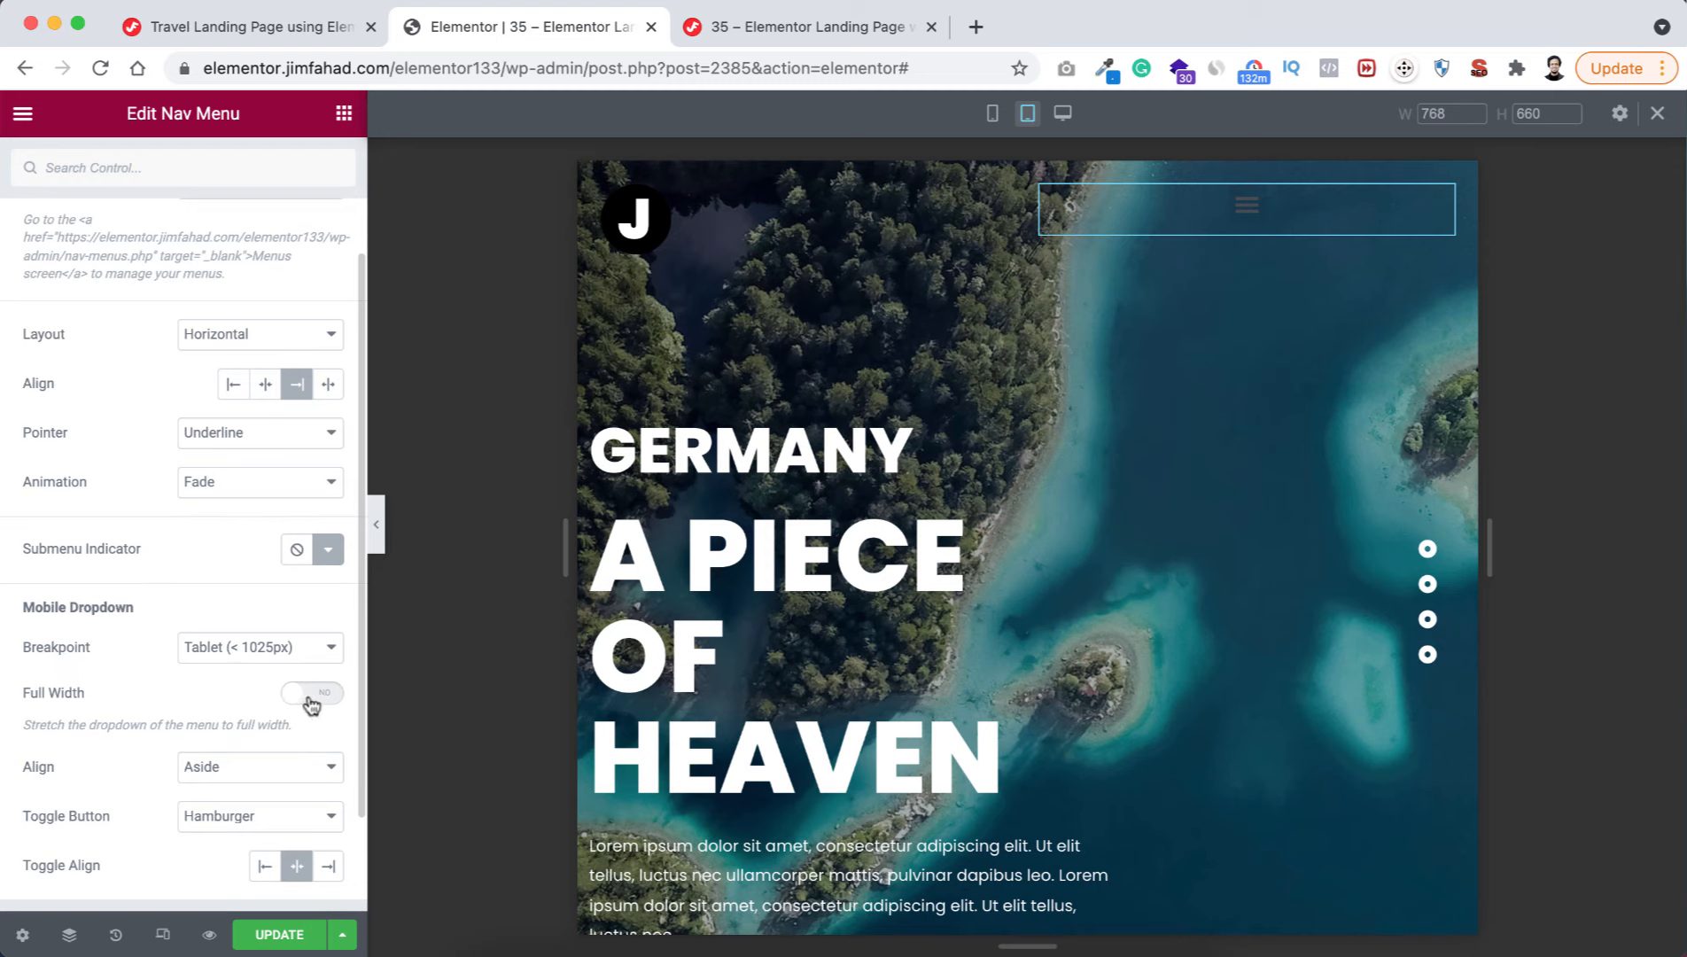
click(321, 694)
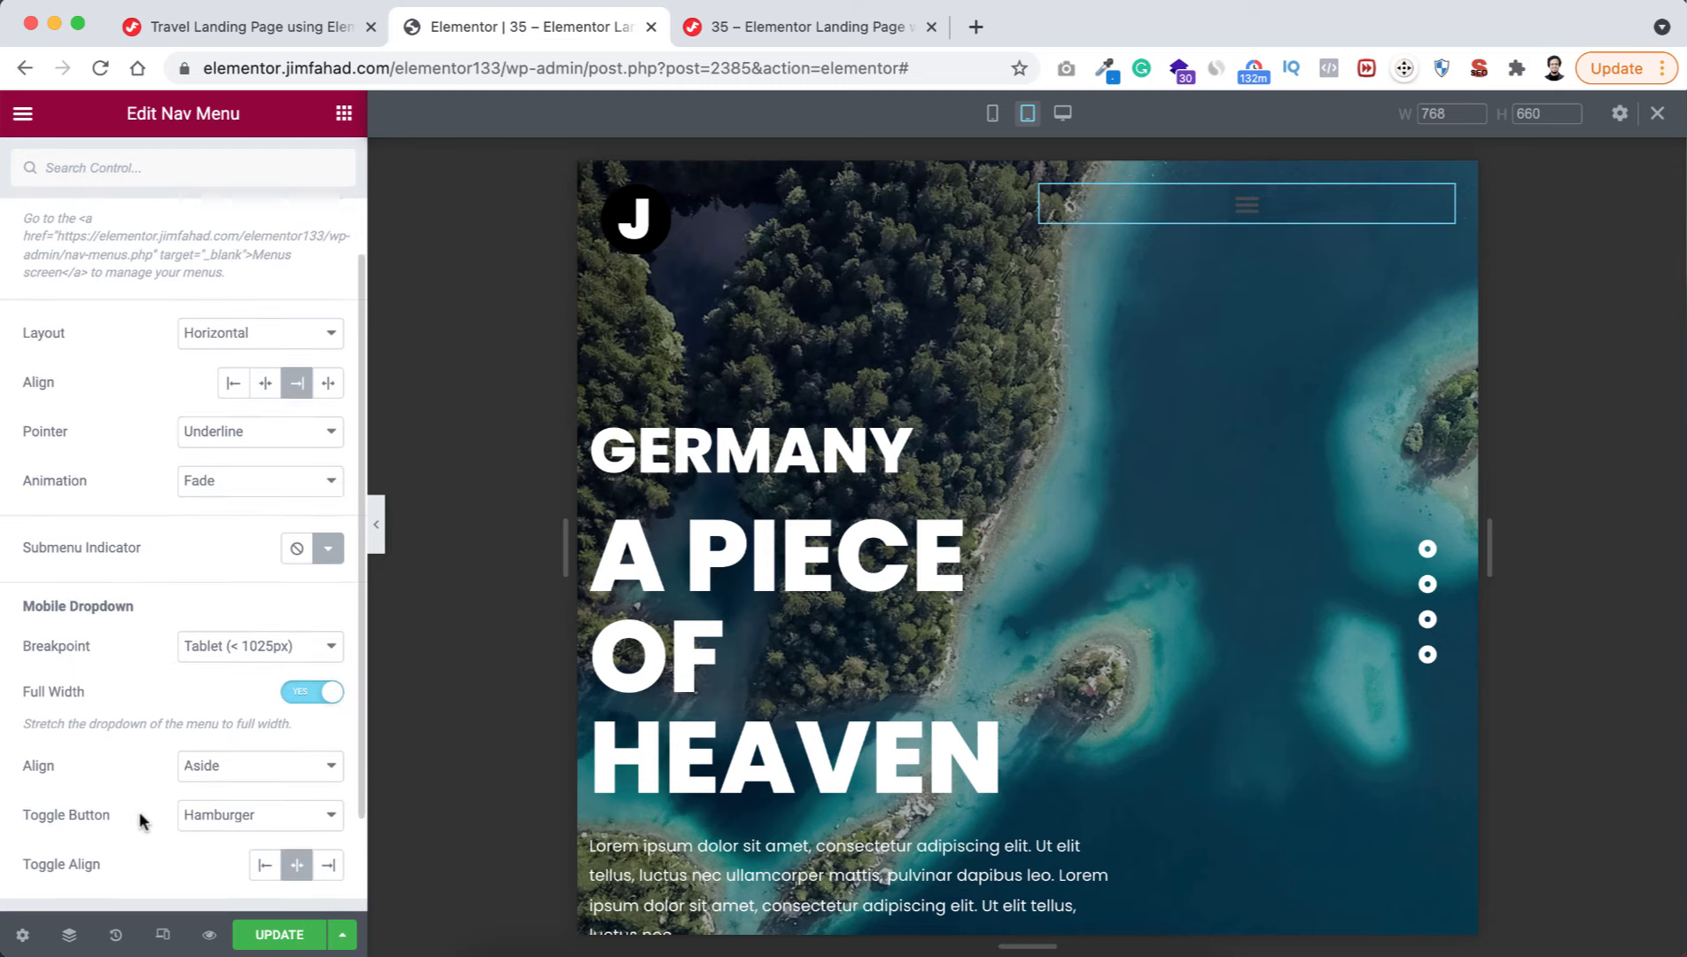
scroll(142, 817, down, 1)
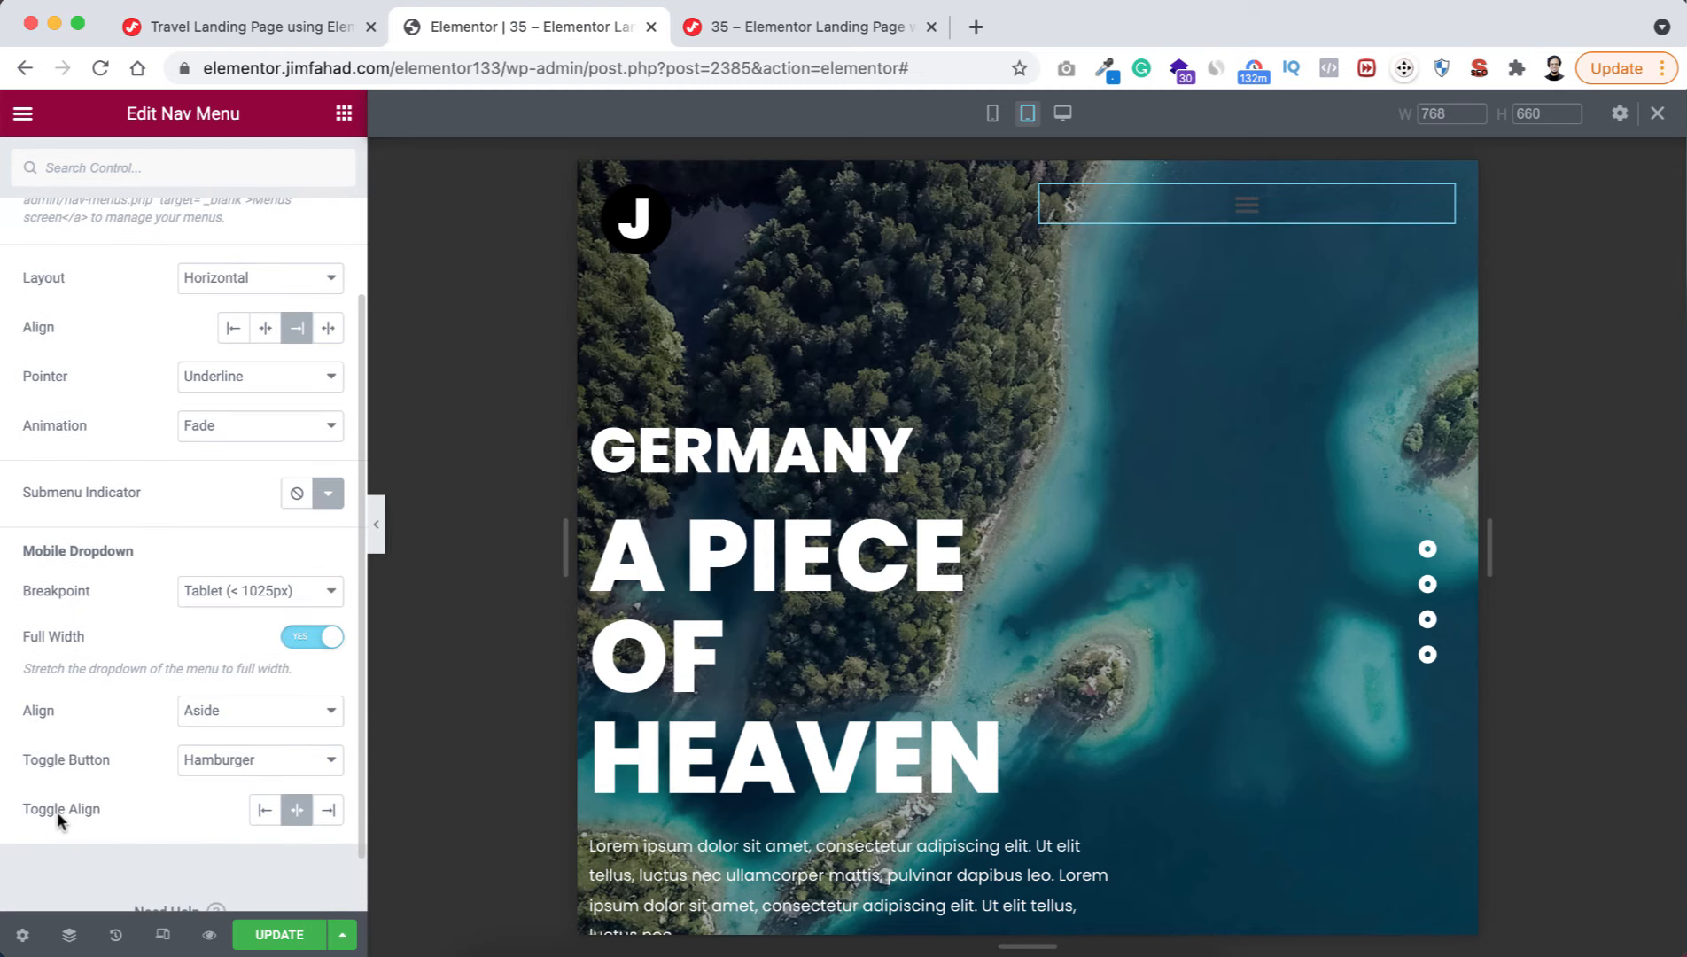
click(331, 812)
- Set the nav menu toggle button's normal color to white (#FFFFFF)
scroll(226, 523, up, 4)
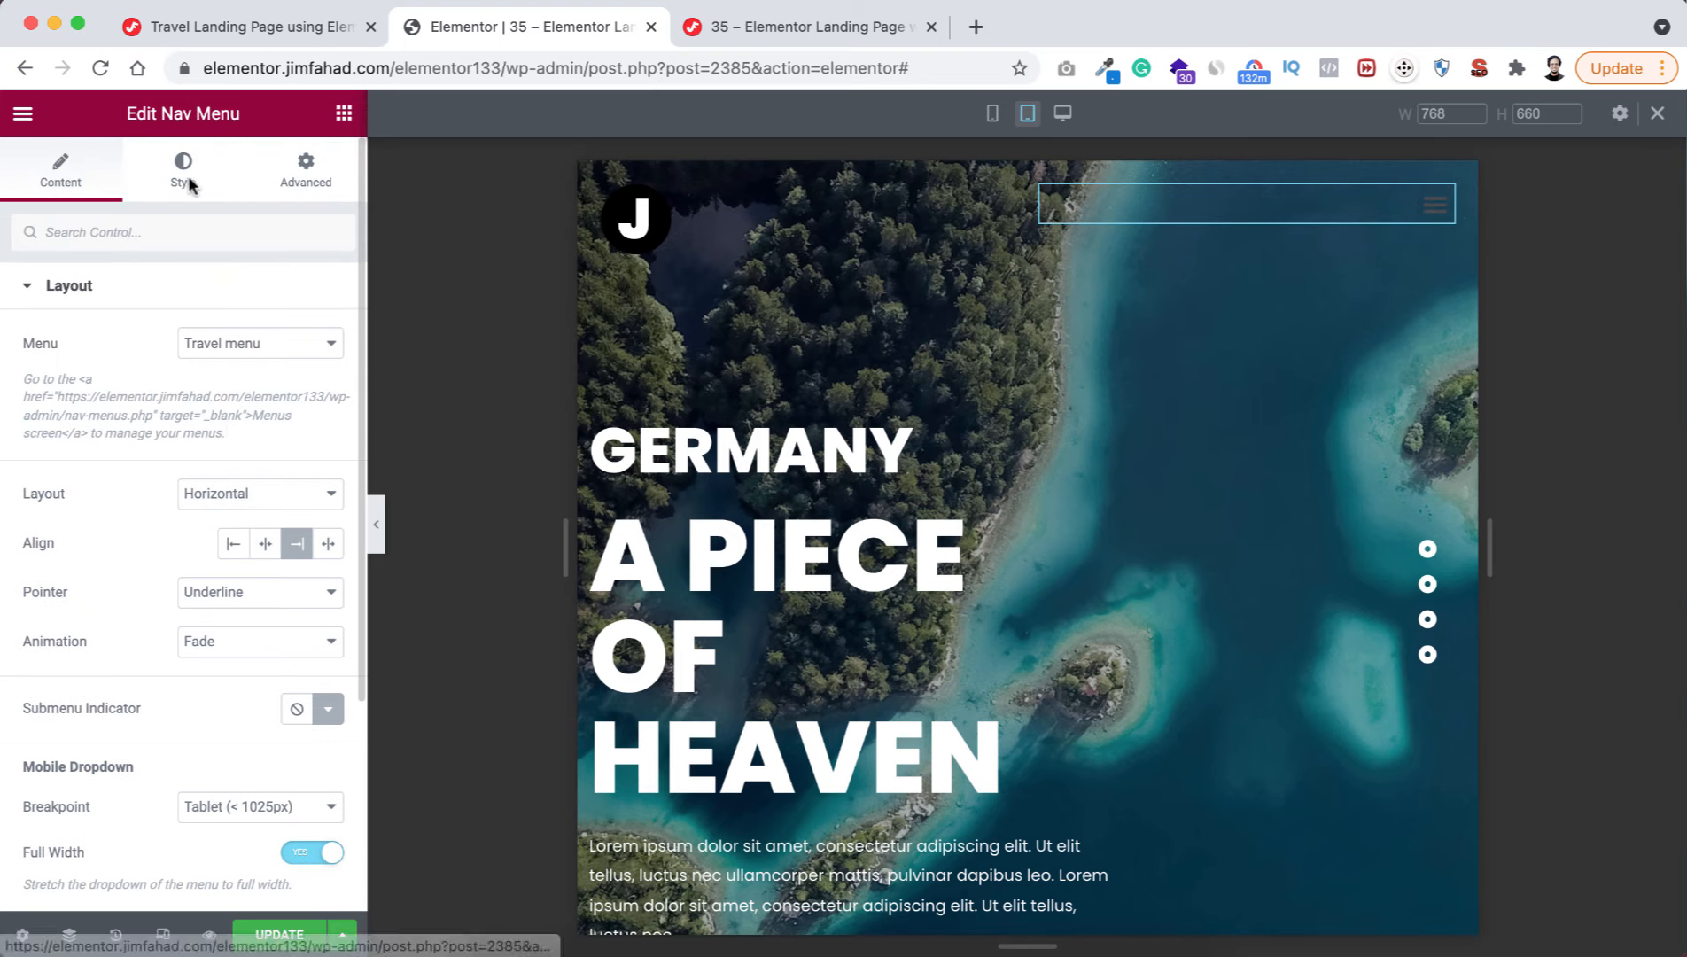
click(188, 183)
scroll(217, 518, down, 2)
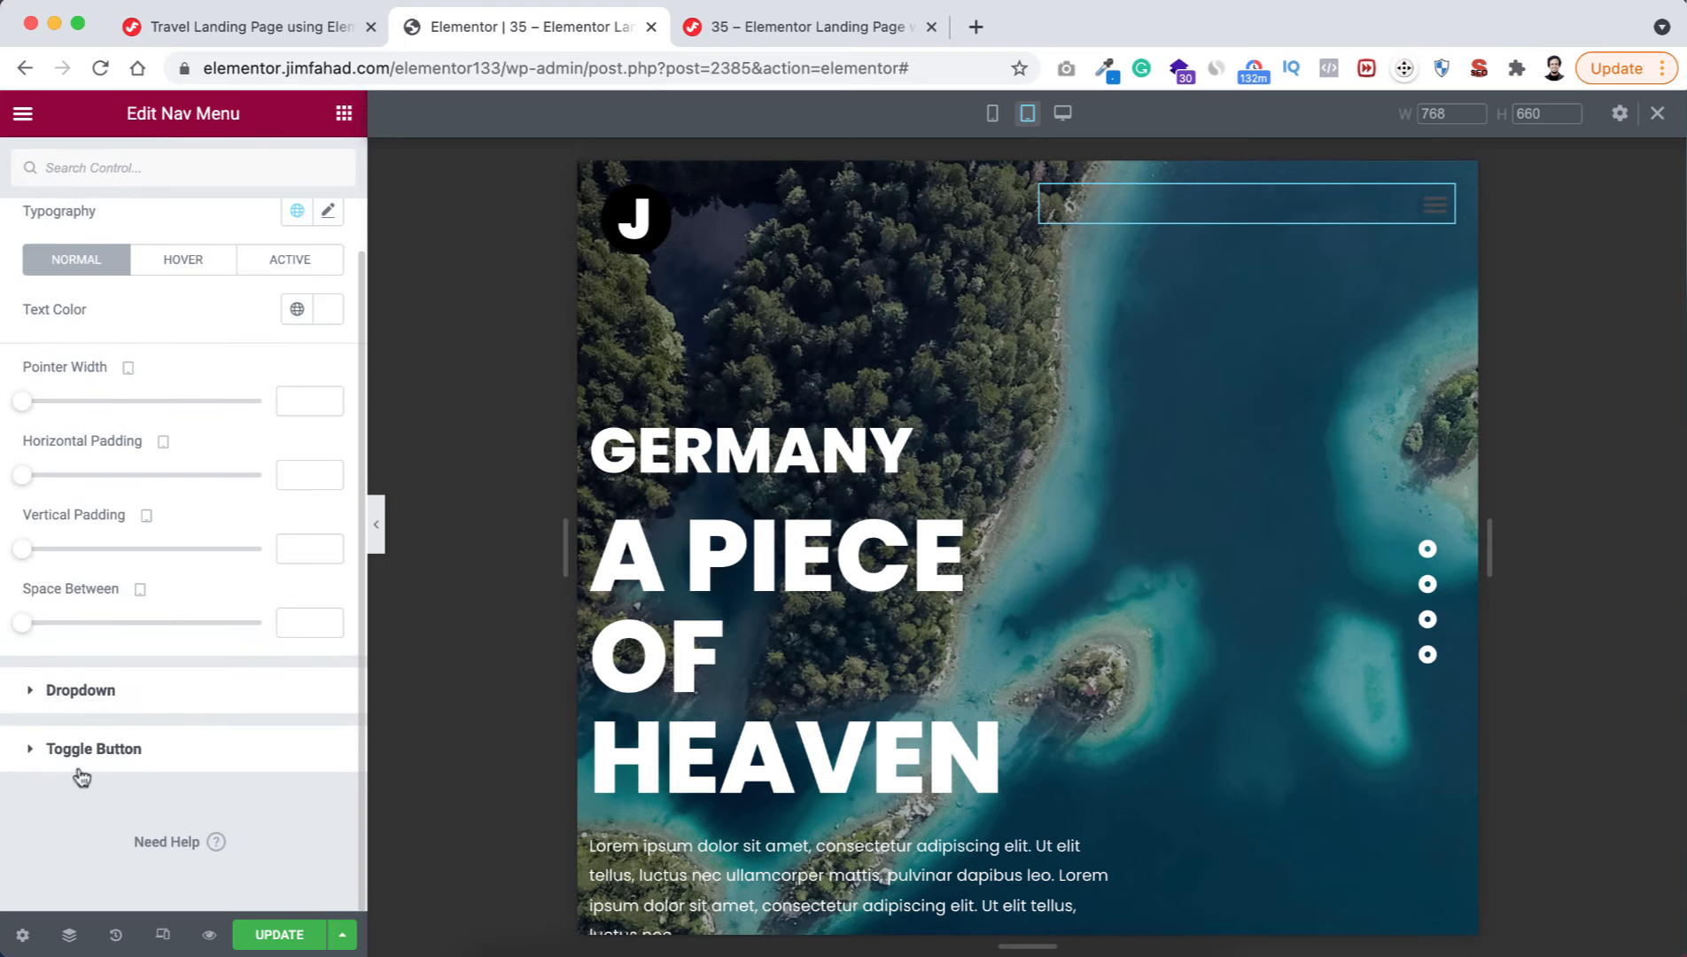
click(133, 753)
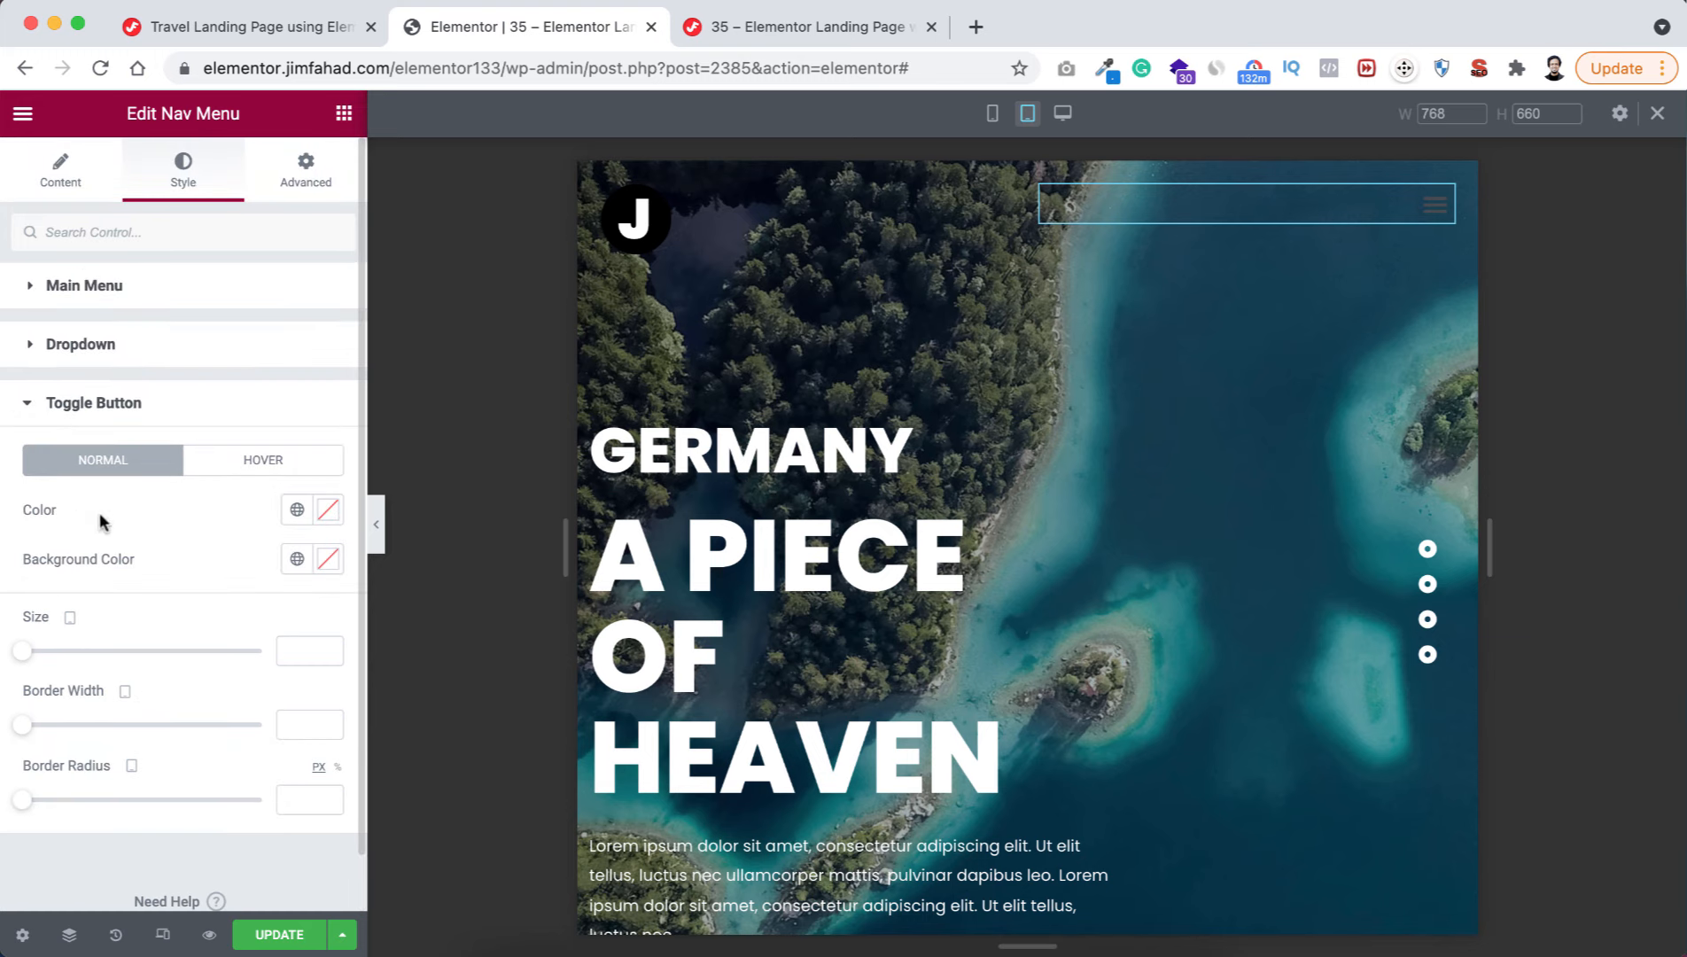
click(323, 511)
drag(132, 651, 43, 562)
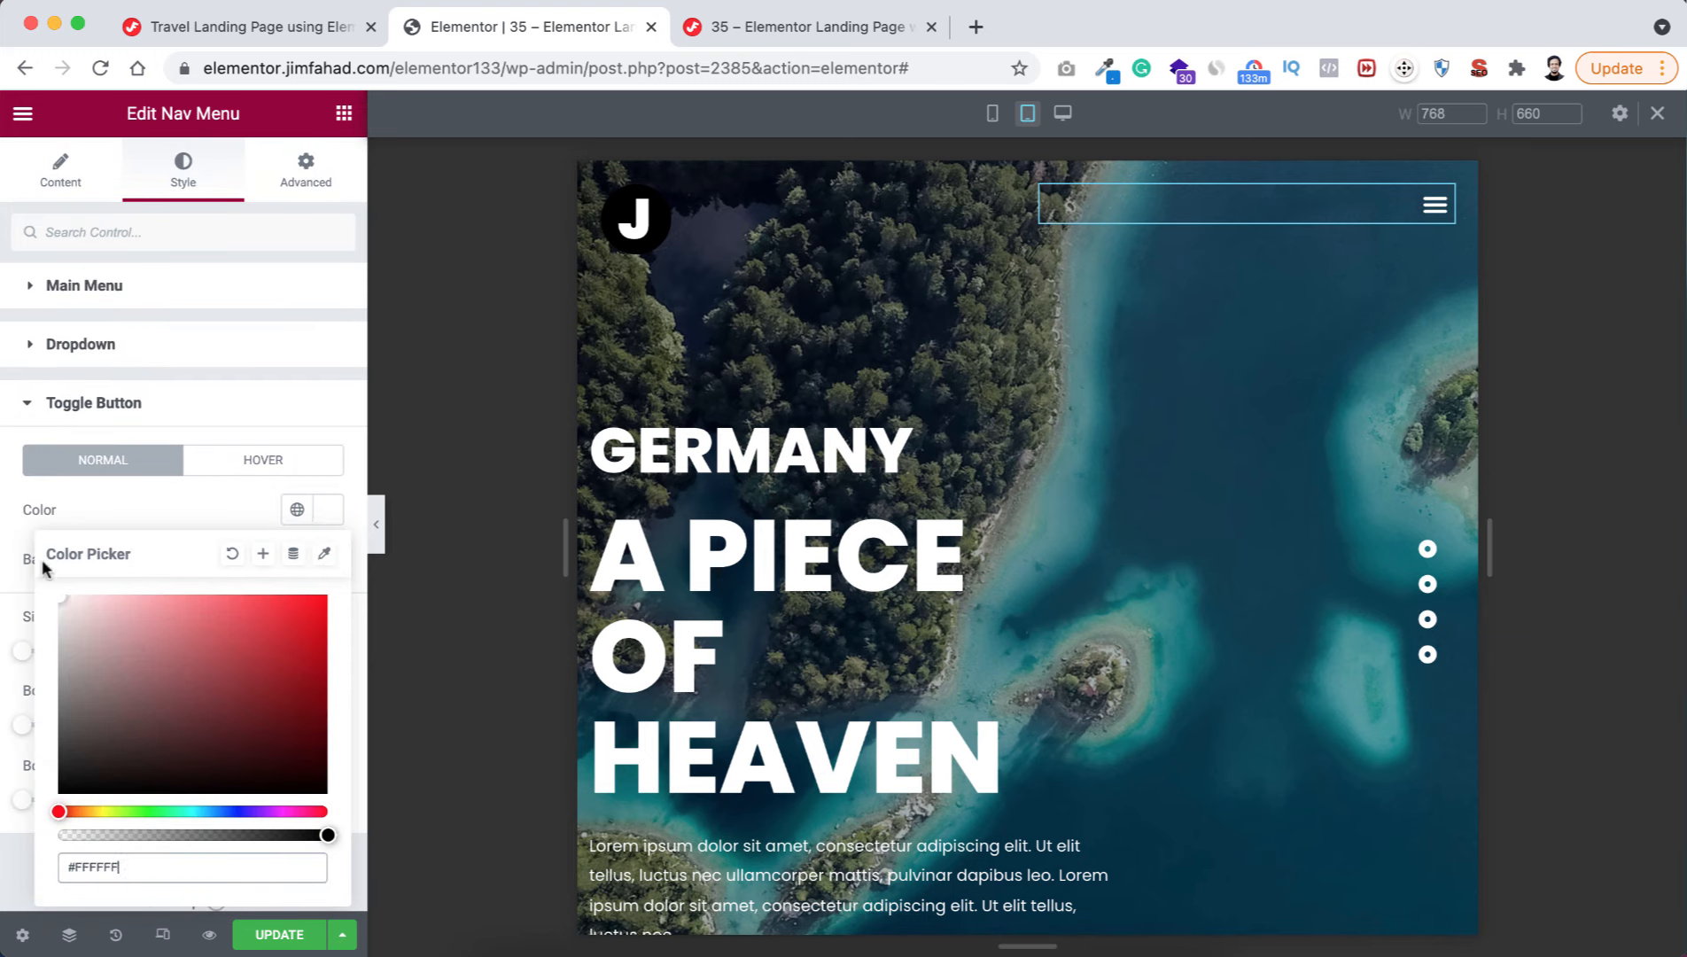
click(143, 513)
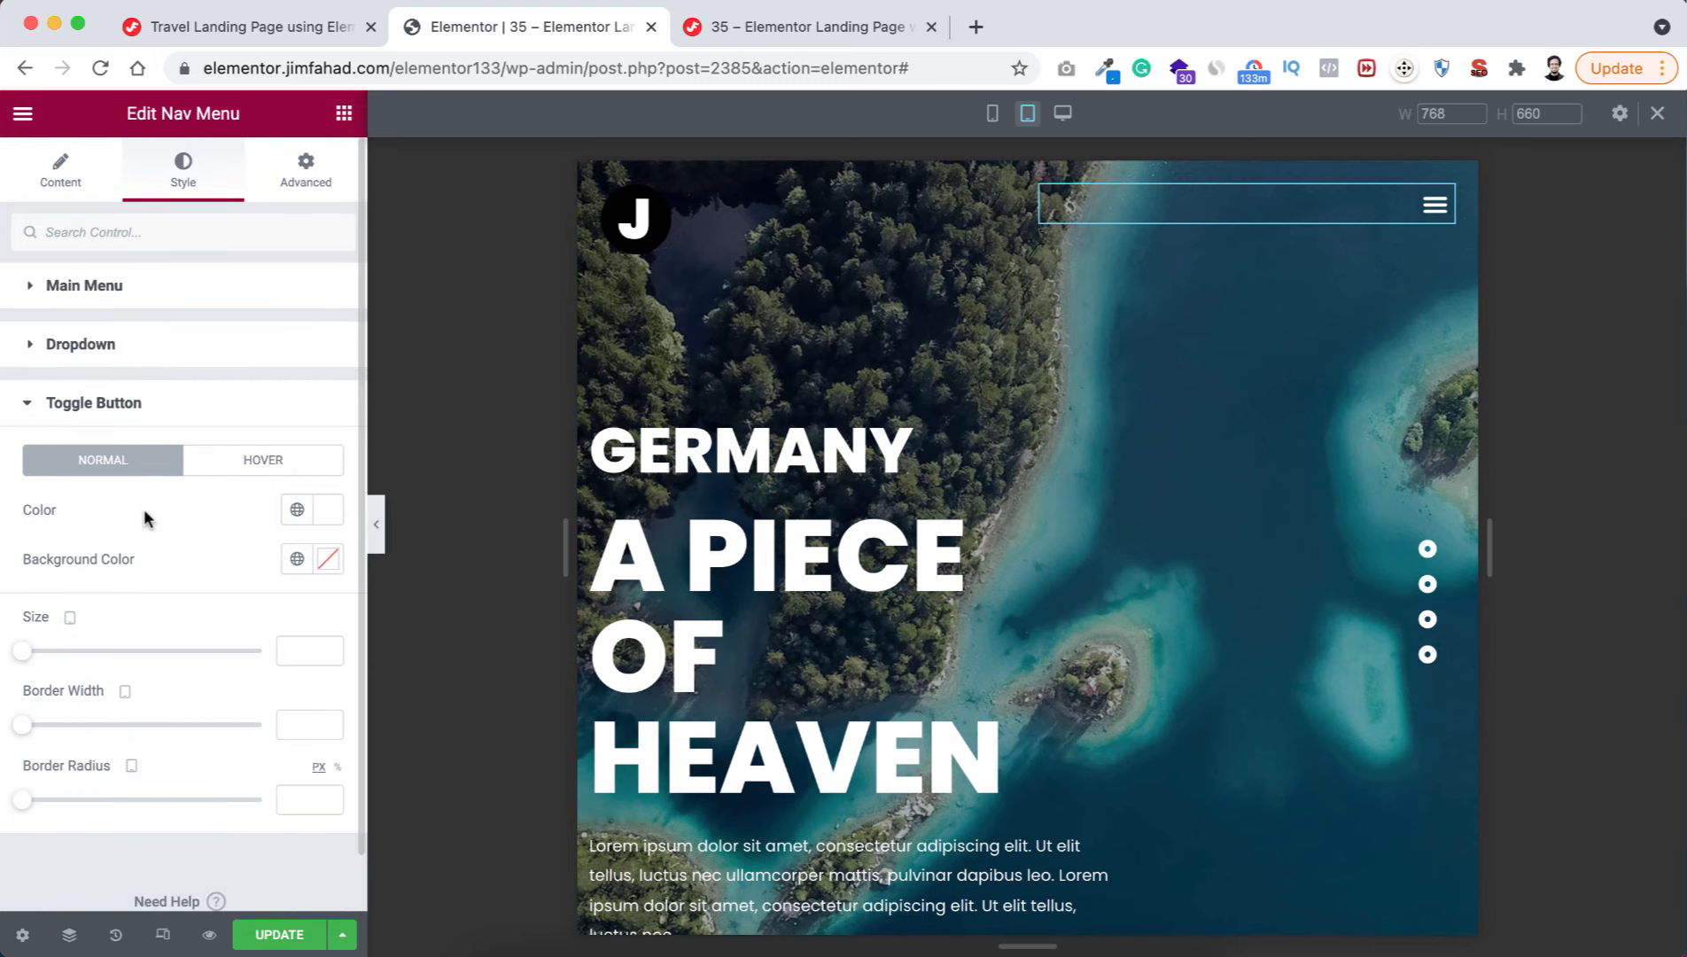
- Set the nav menu dropdown's distance to 32 for tablet and test opening and closing the menu
click(1425, 220)
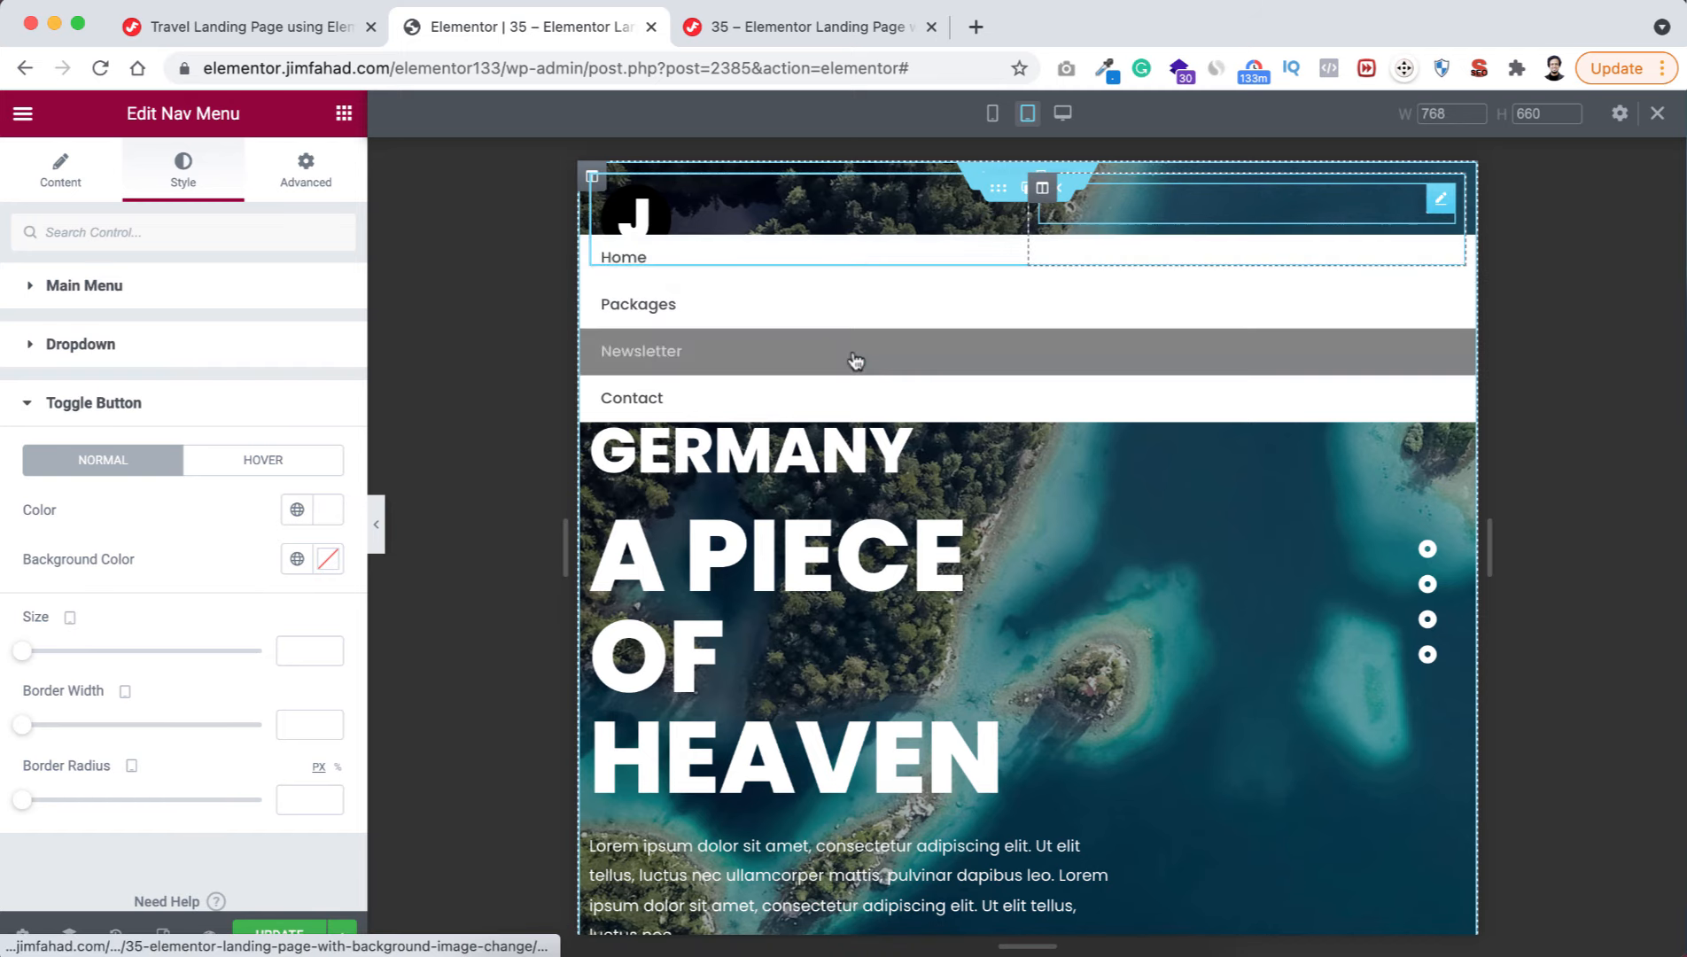
click(115, 350)
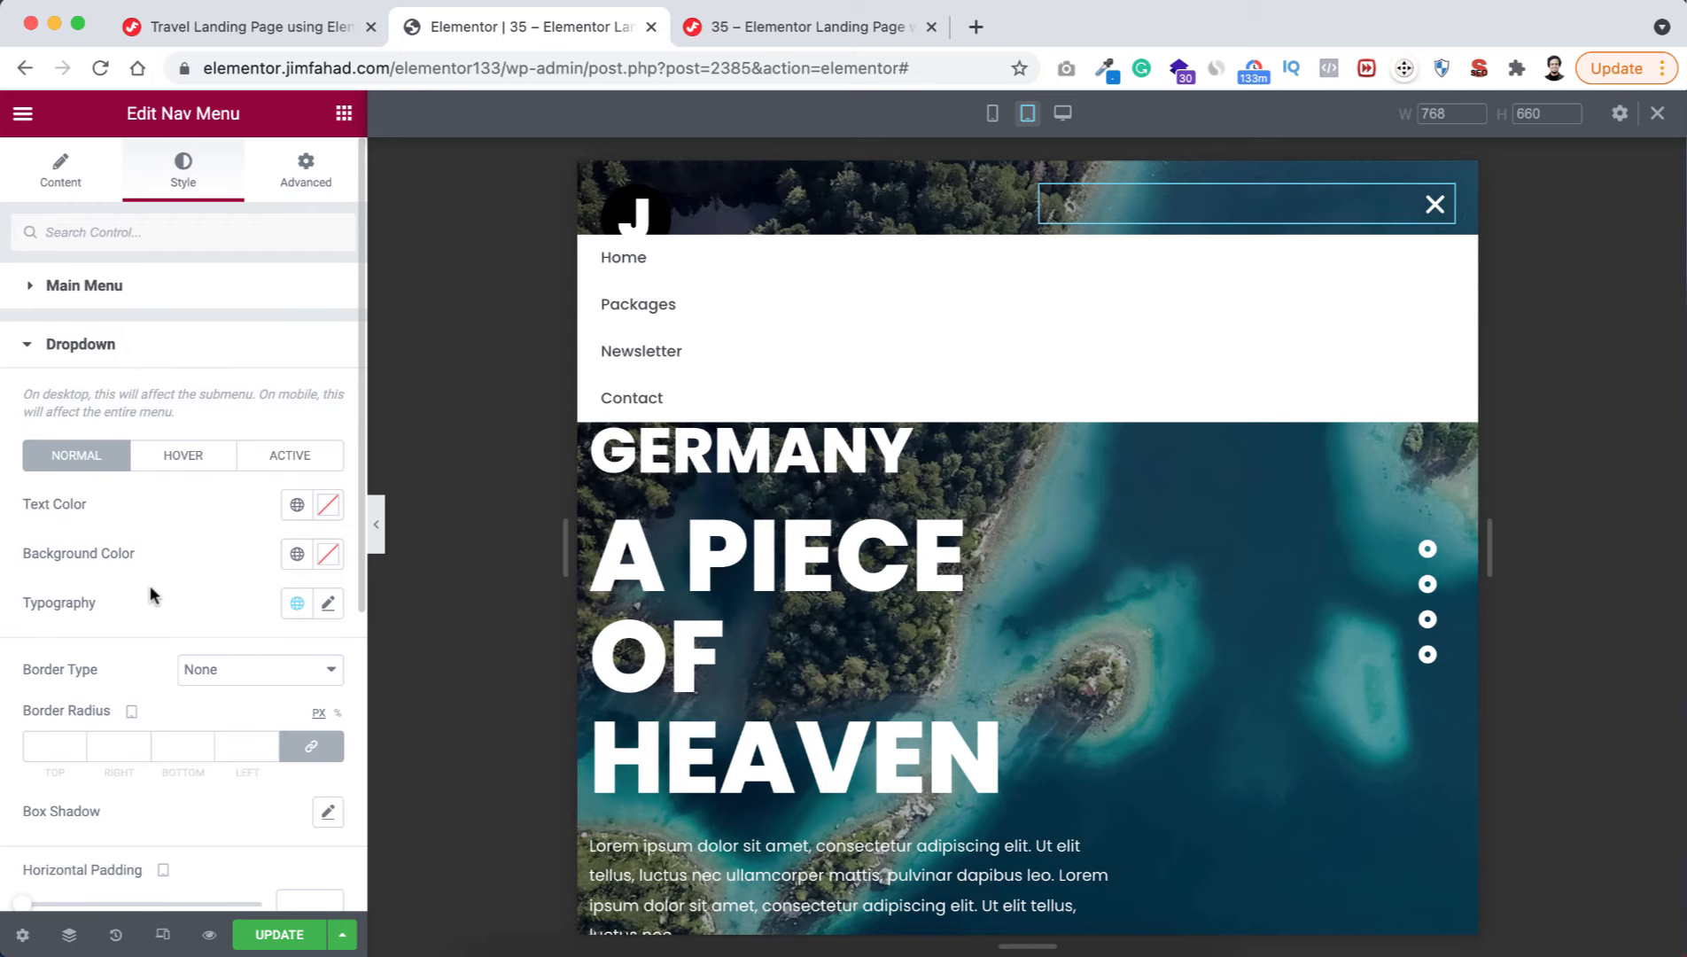
scroll(151, 592, down, 3)
scroll(150, 592, down, 5)
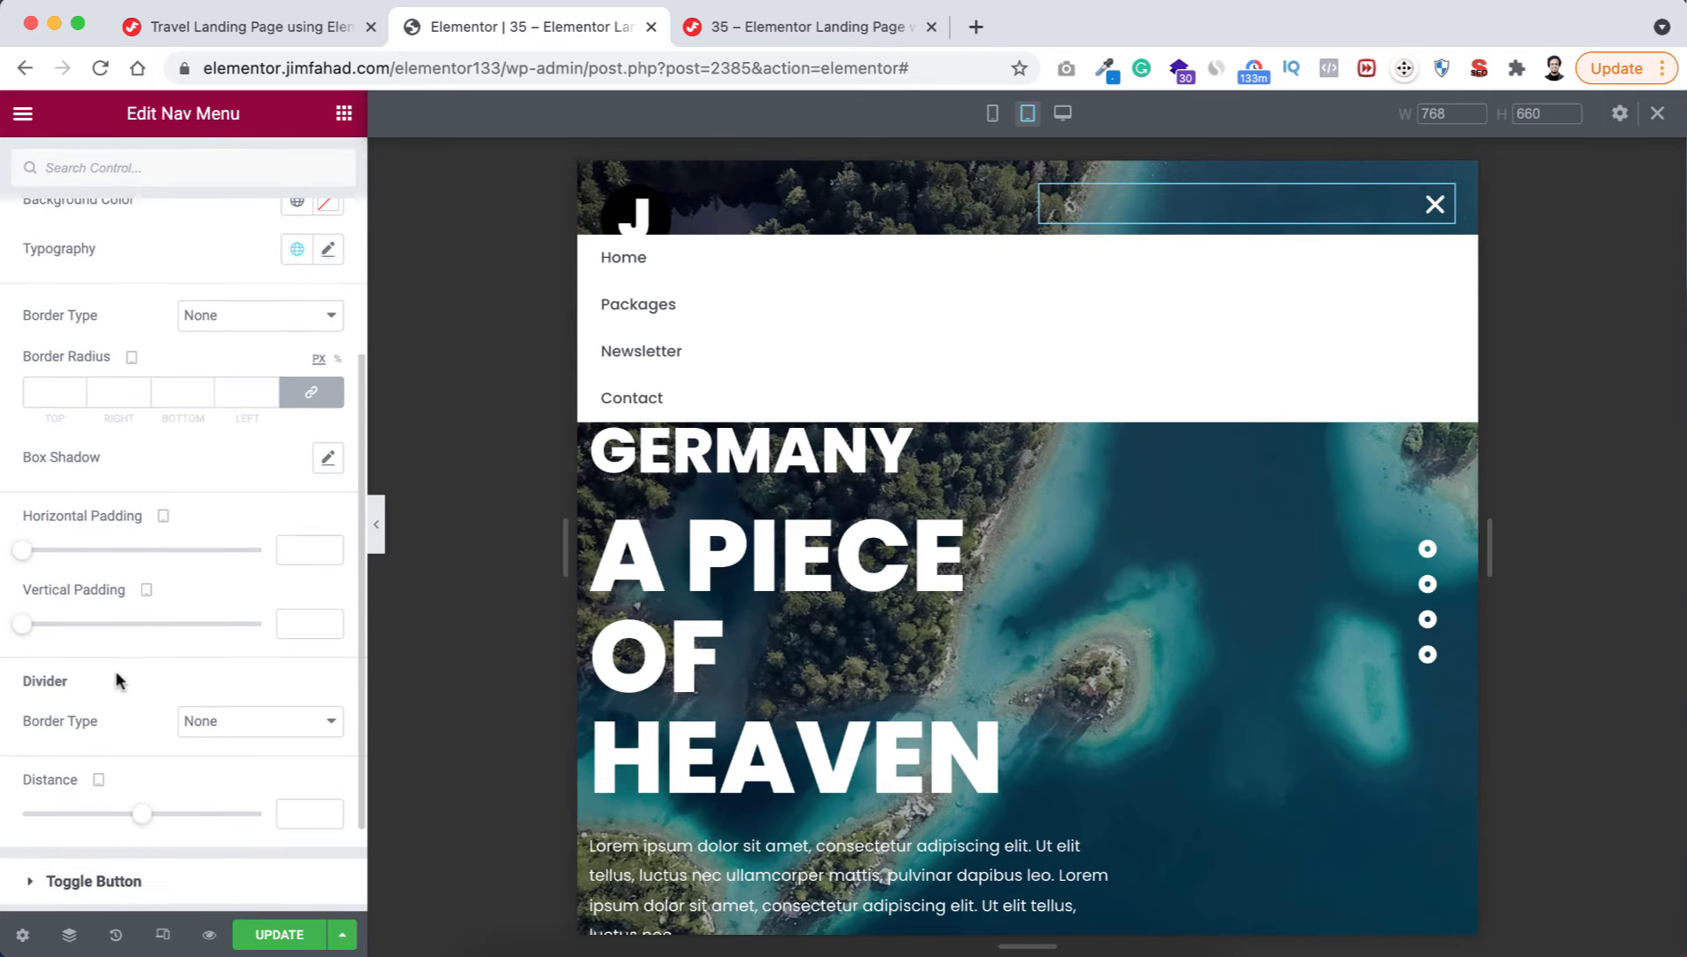
drag(146, 767, 182, 771)
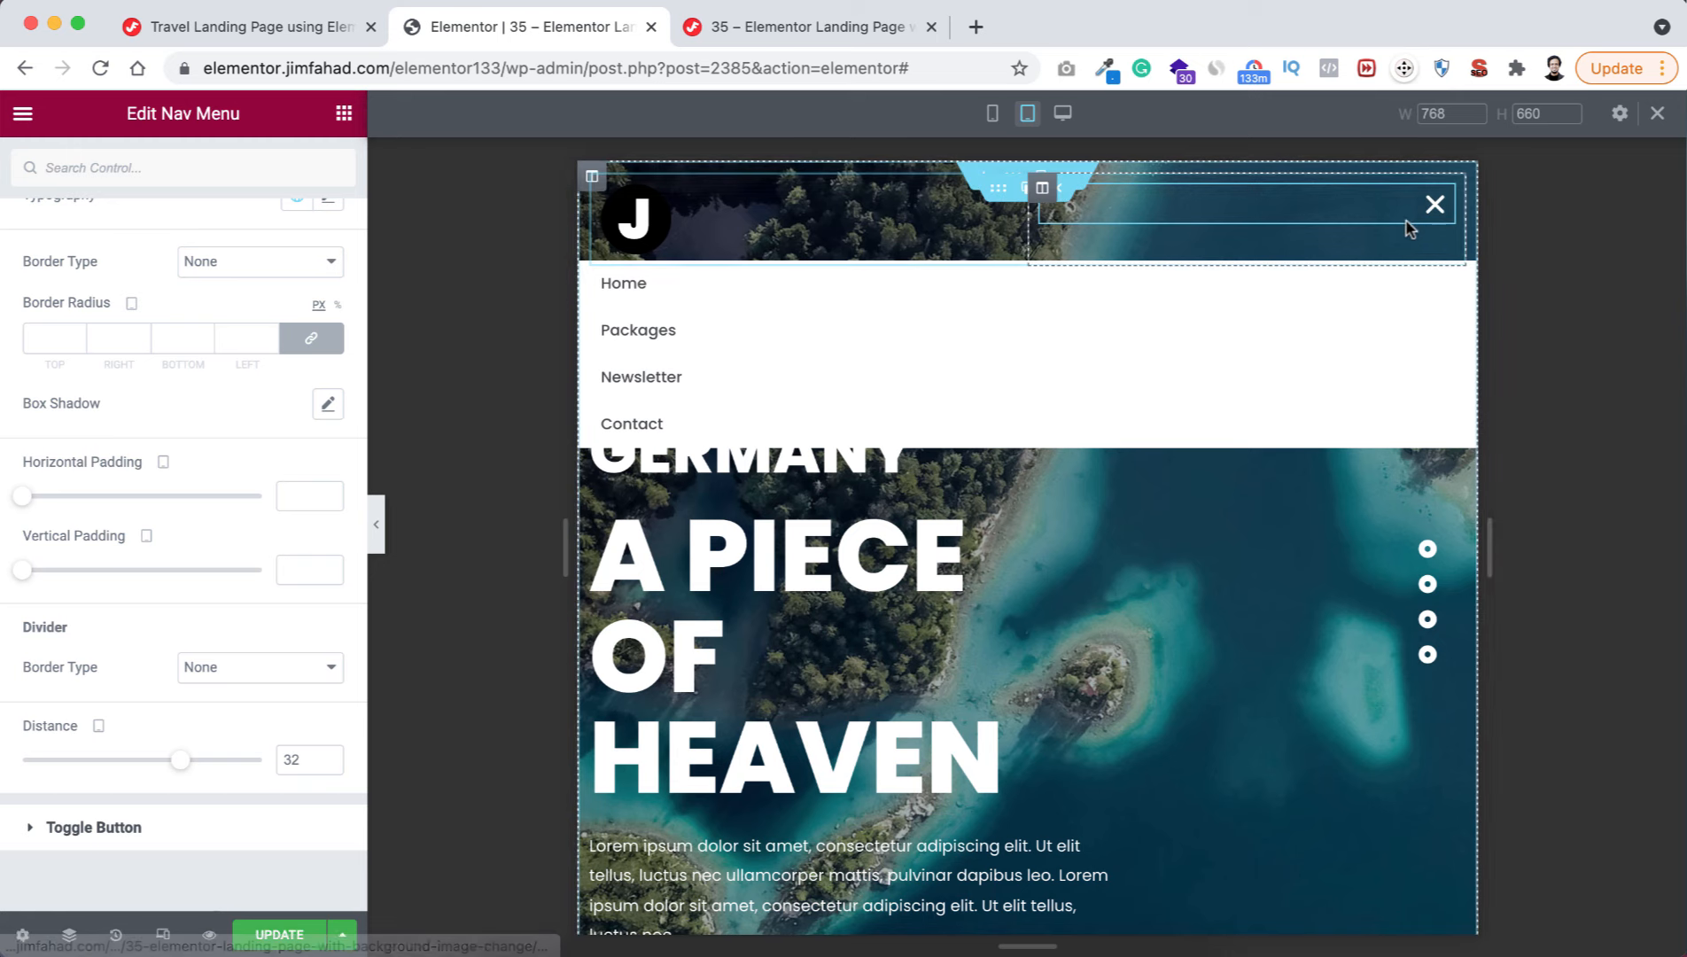
click(1419, 221)
click(1420, 220)
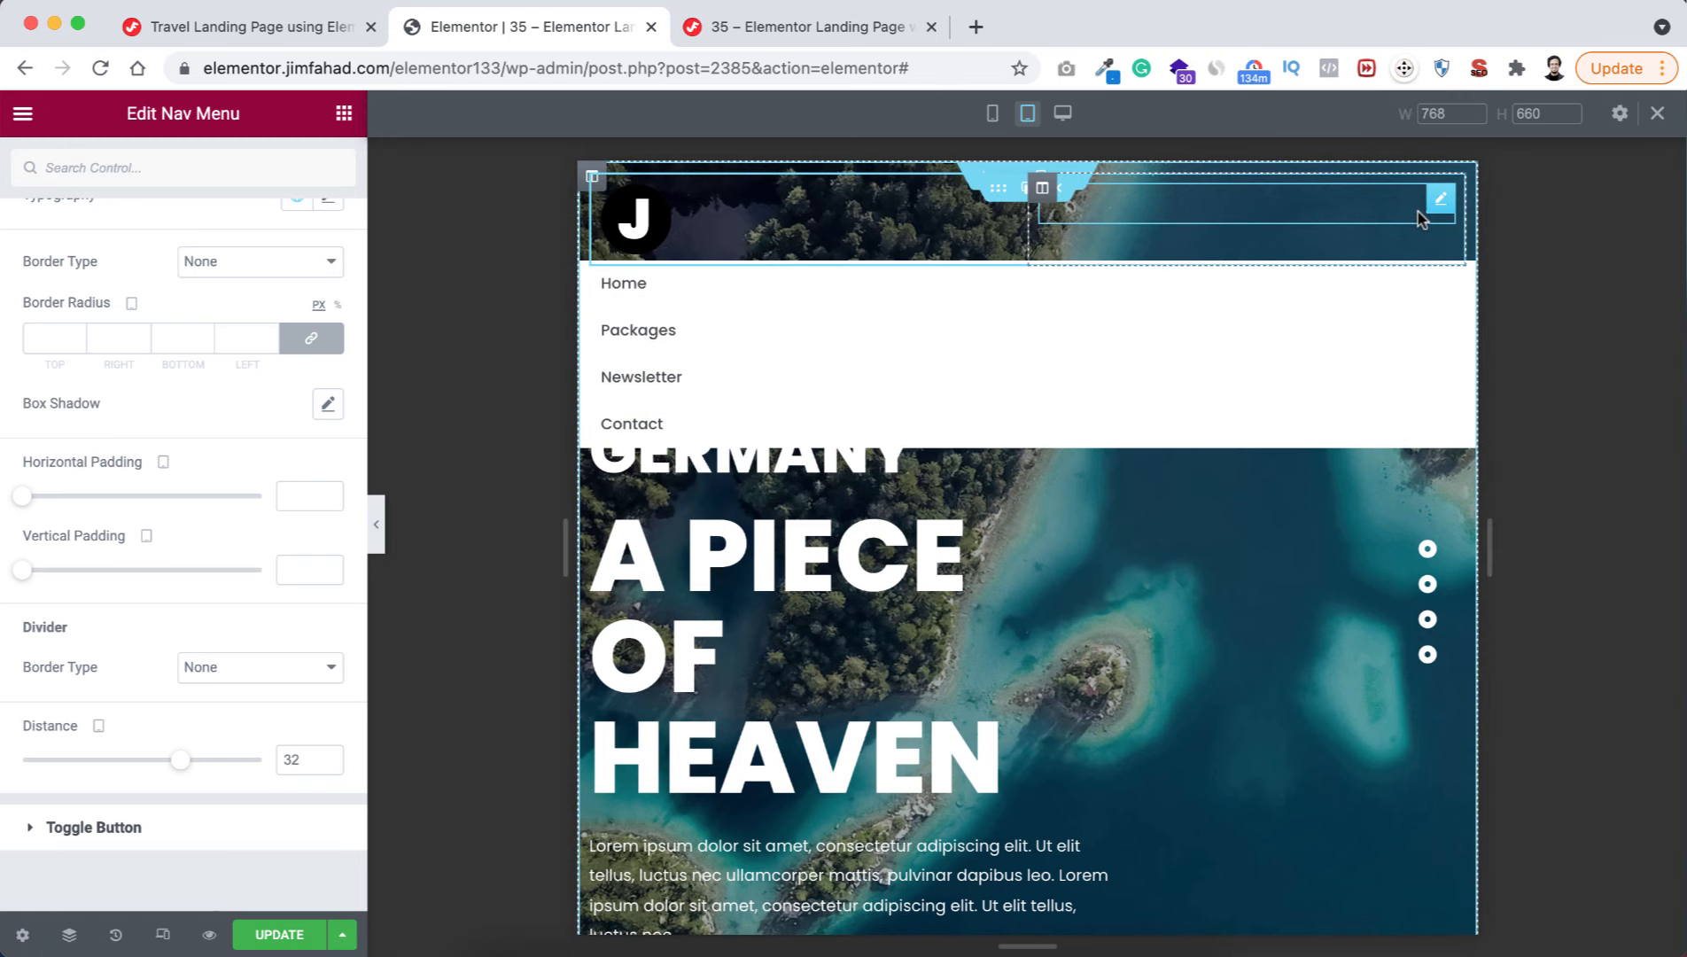
click(1421, 220)
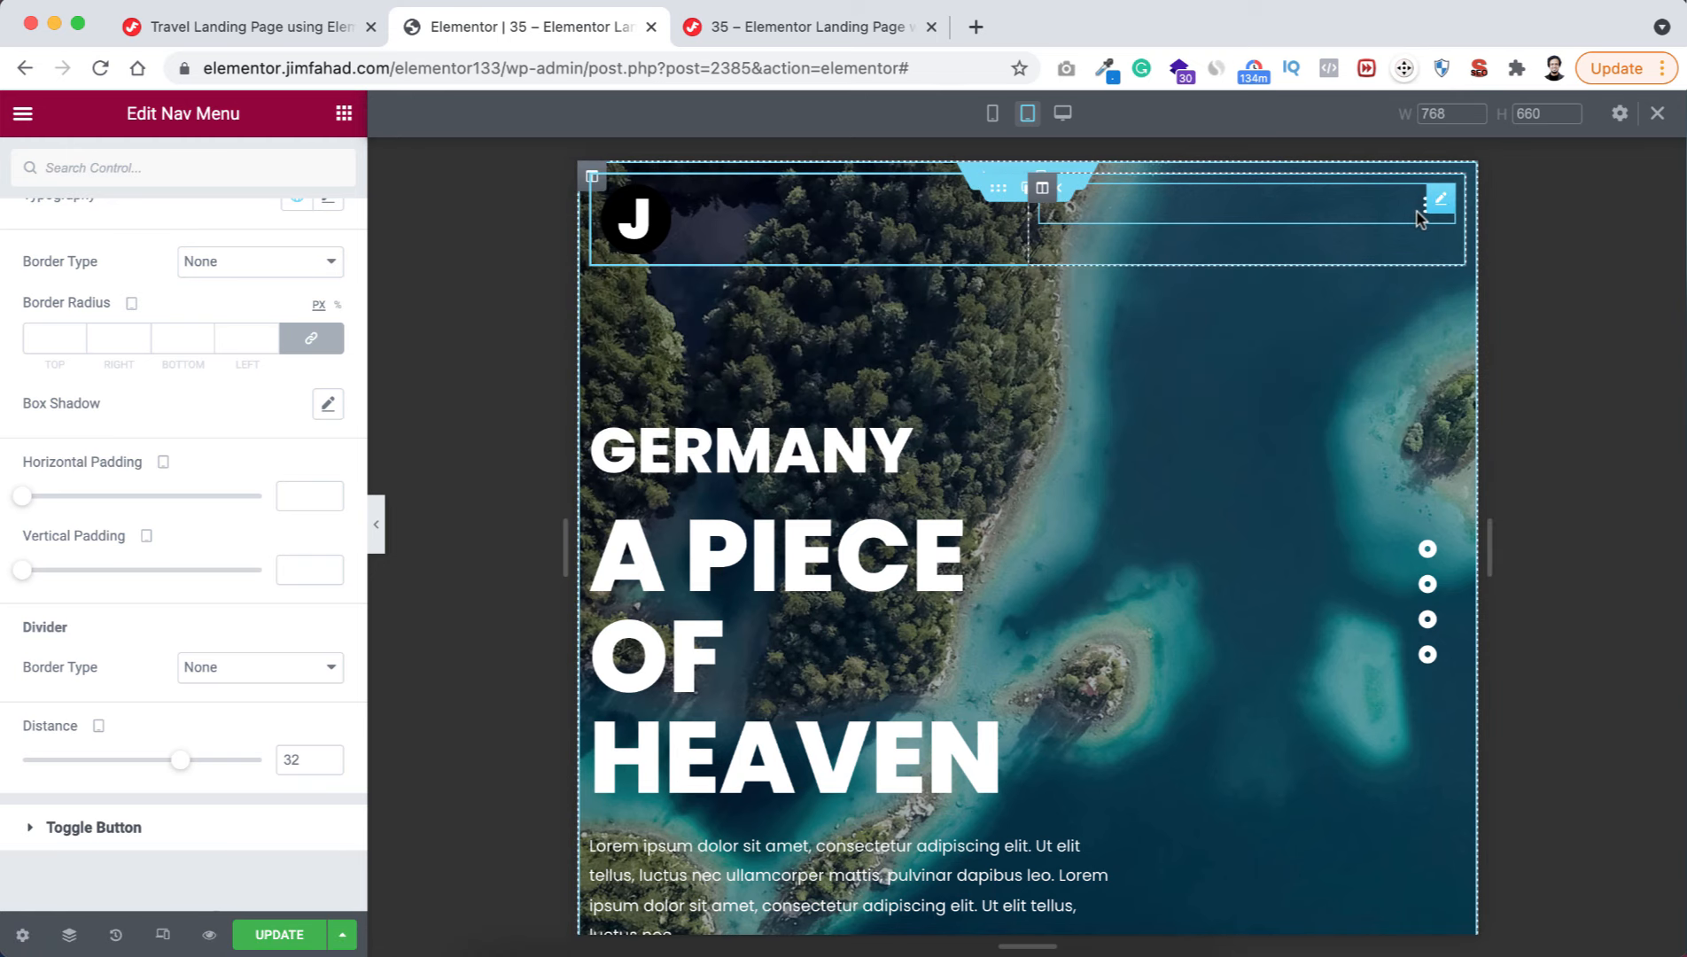
- Set the GERMANY heading's tablet font size to 40 px
click(800, 446)
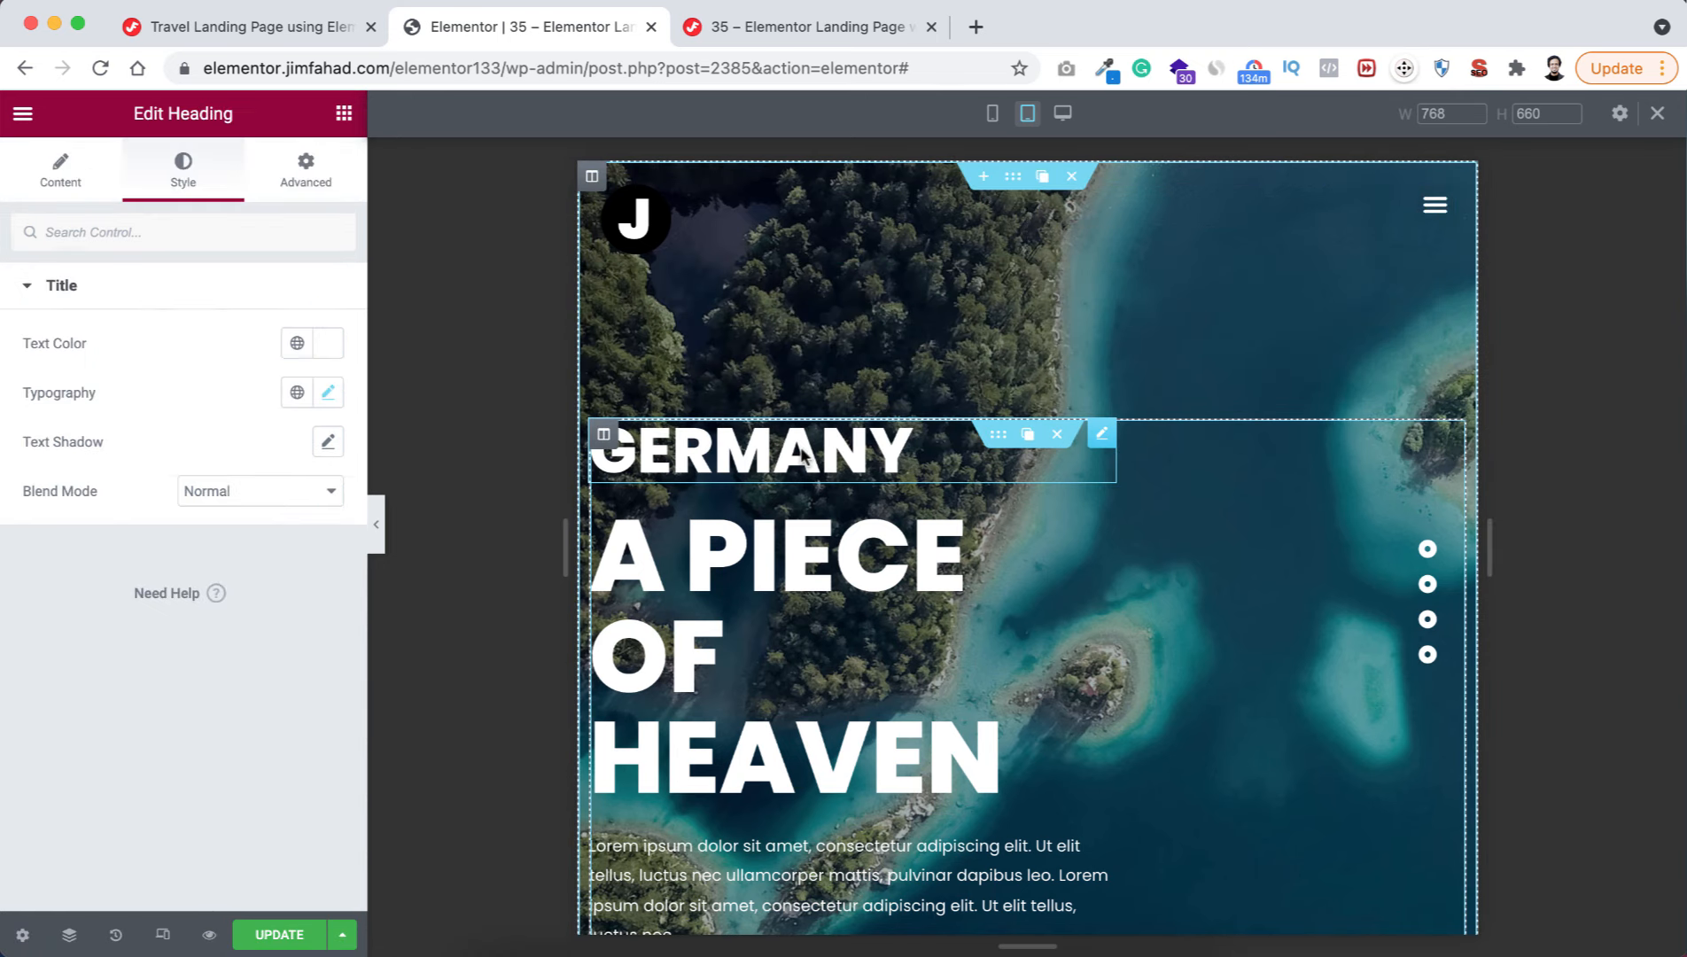
click(331, 390)
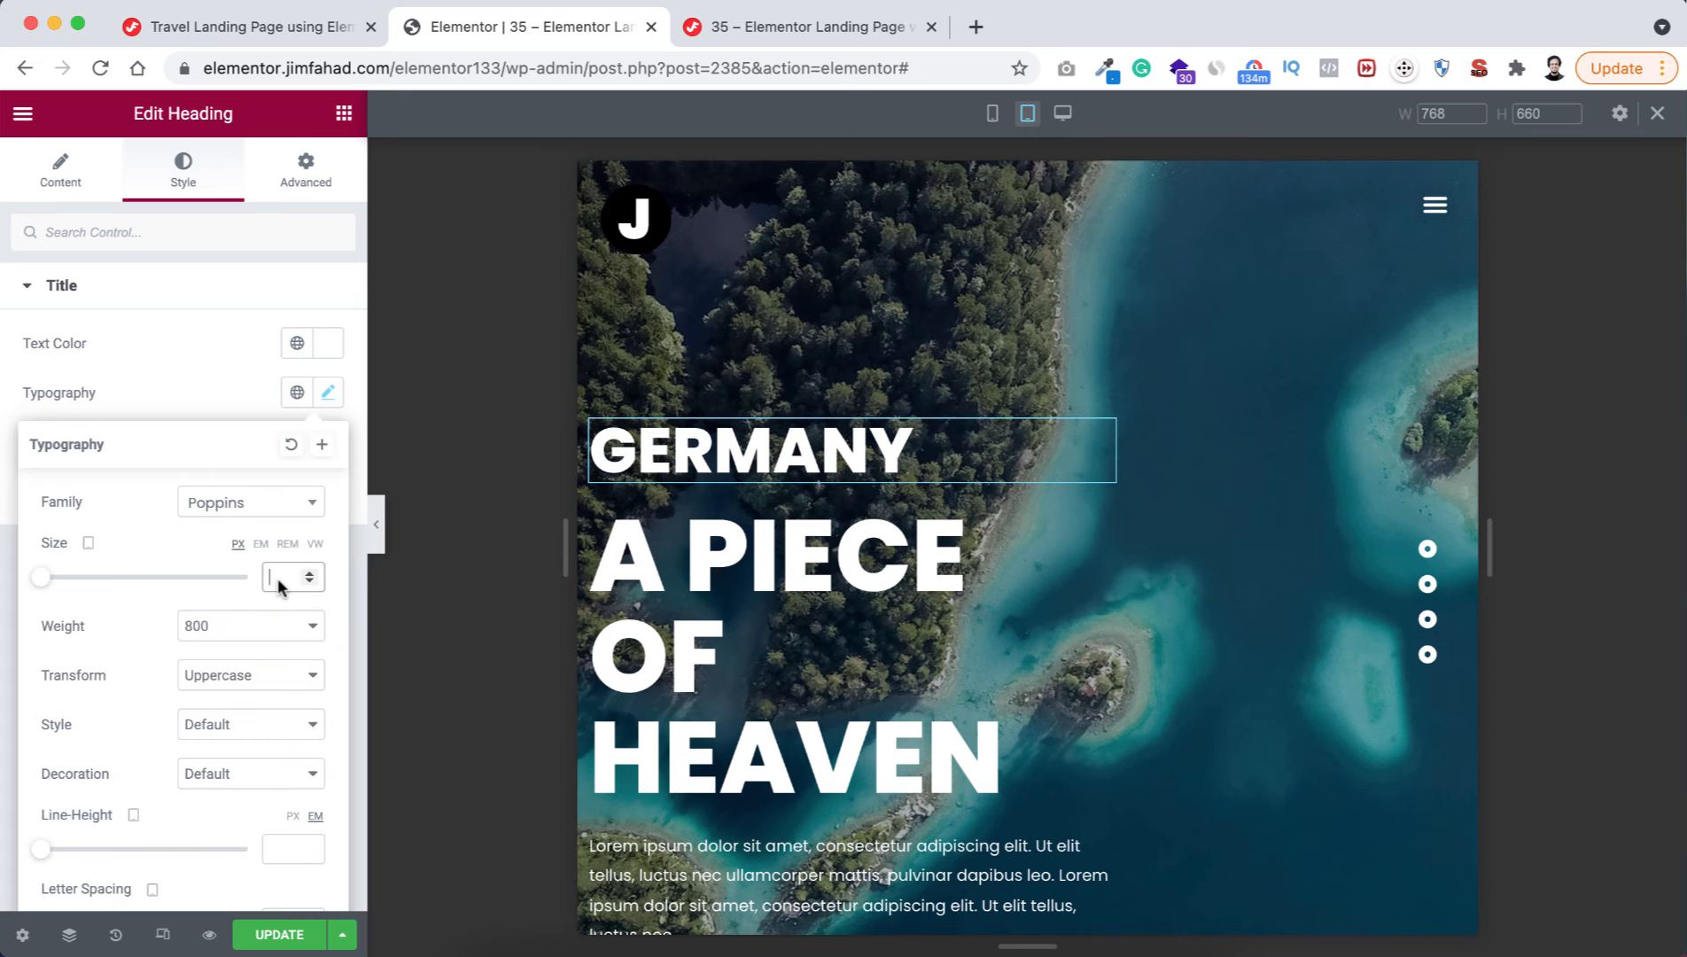
text(40)
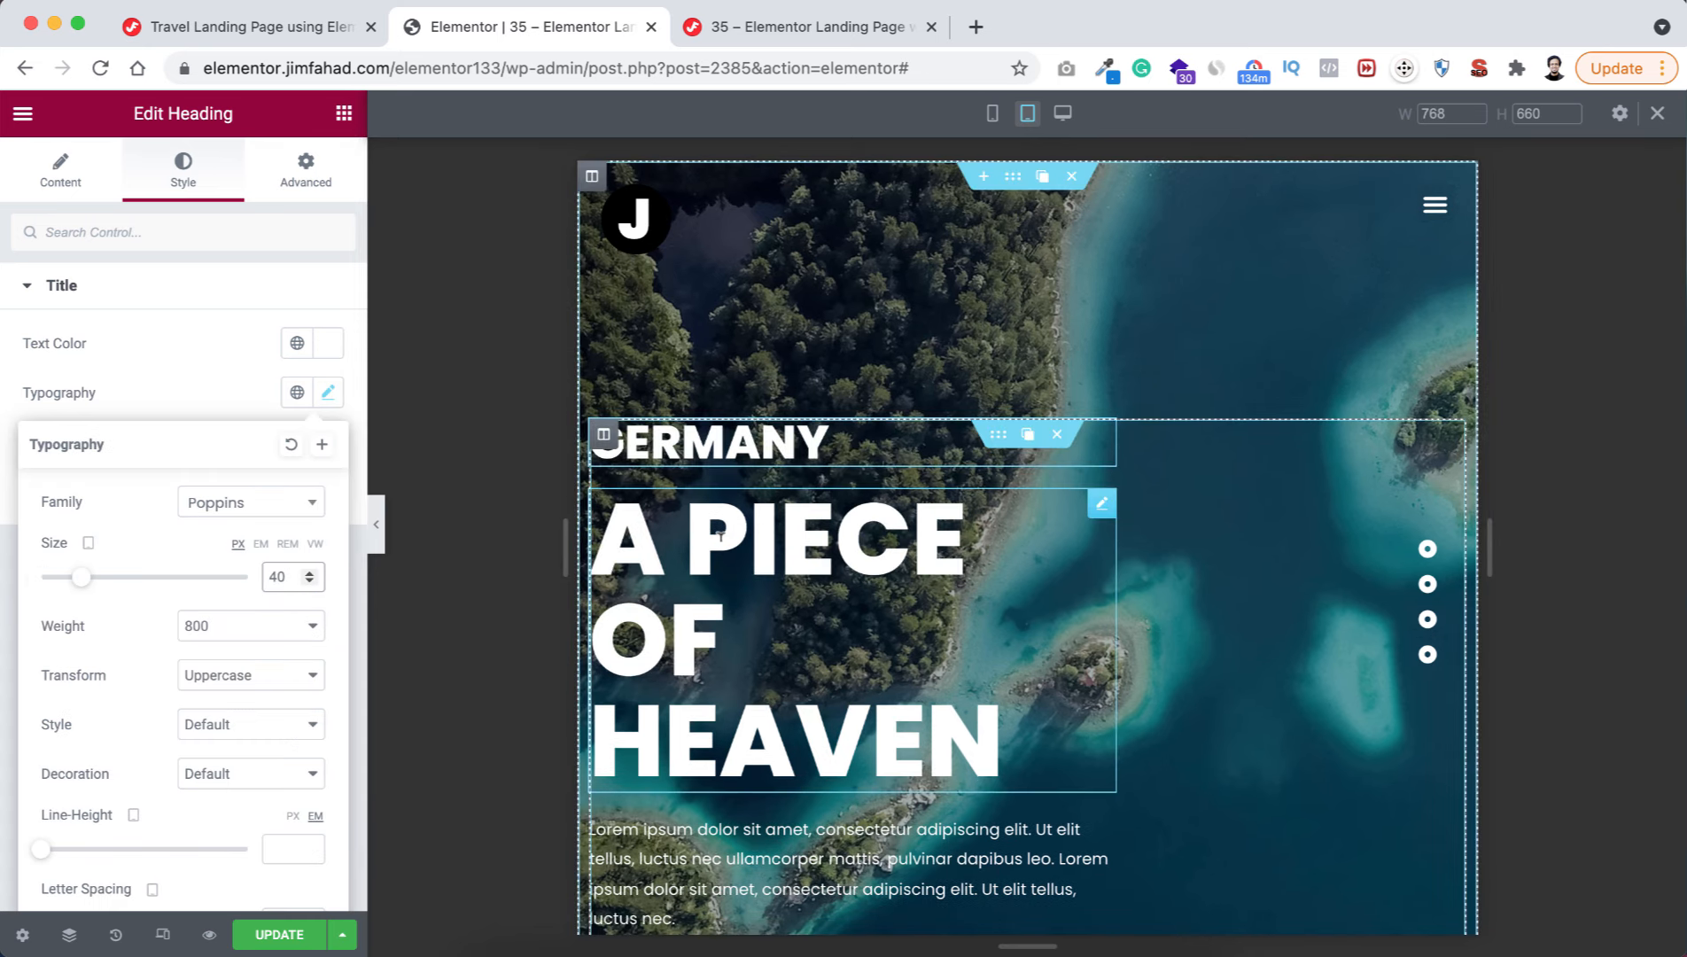
- Set the "A Piece of Heaven" heading's tablet font size to 60 px
click(719, 549)
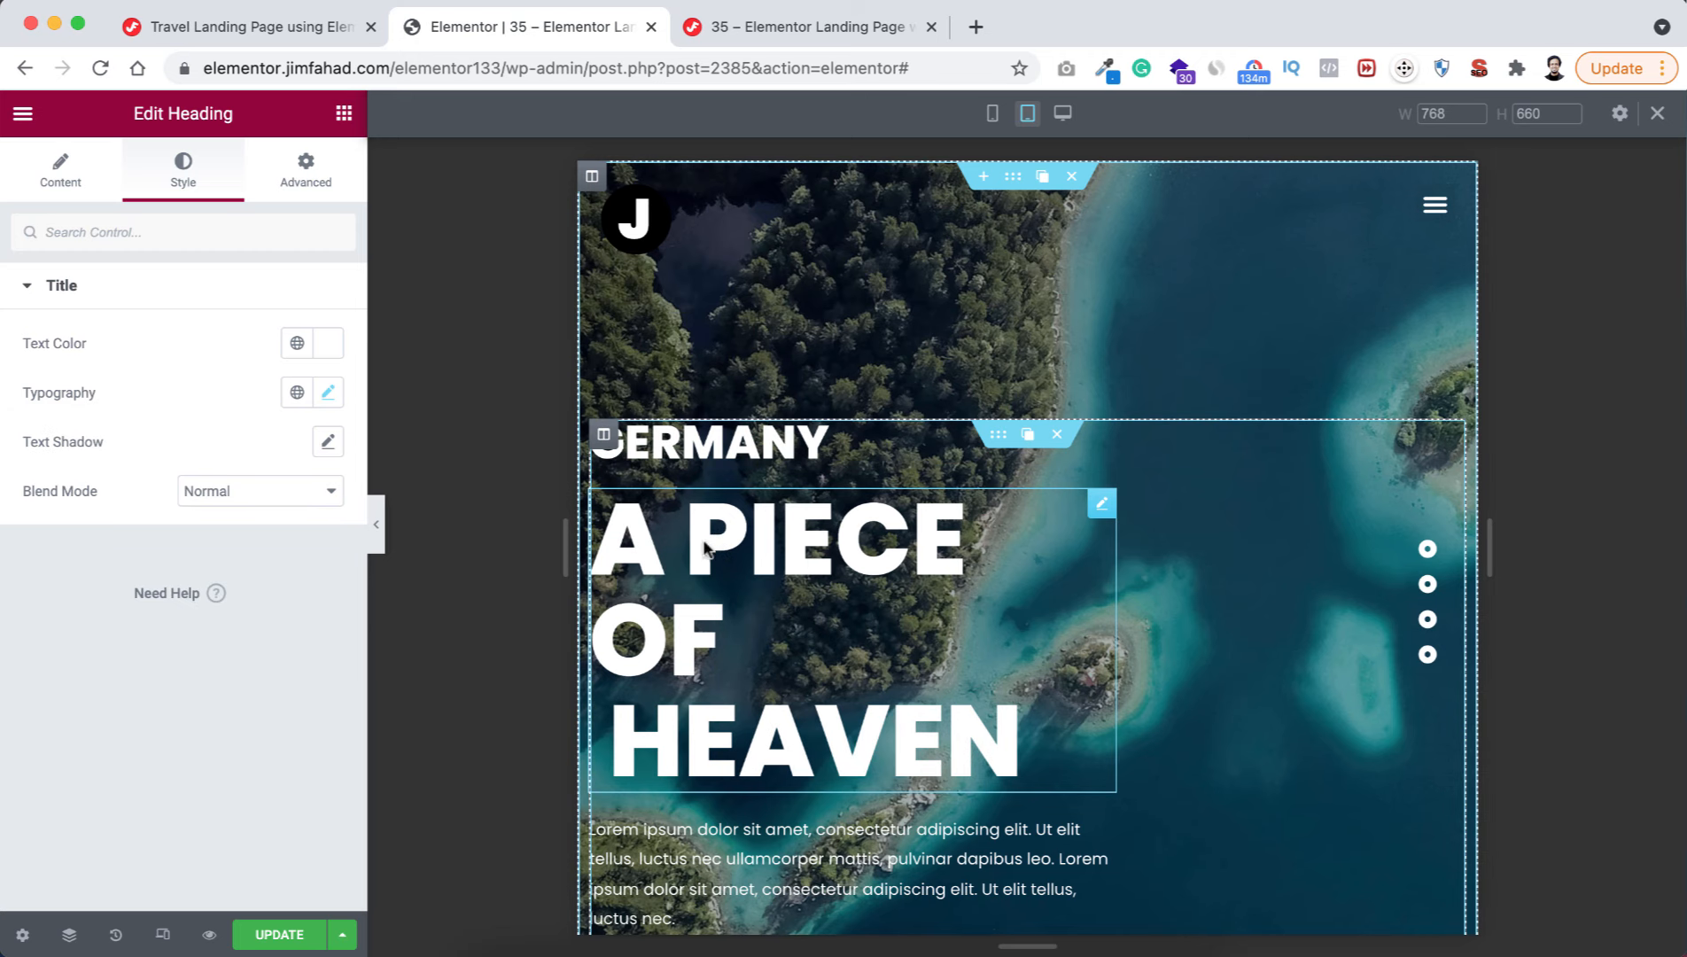
click(328, 392)
click(275, 573)
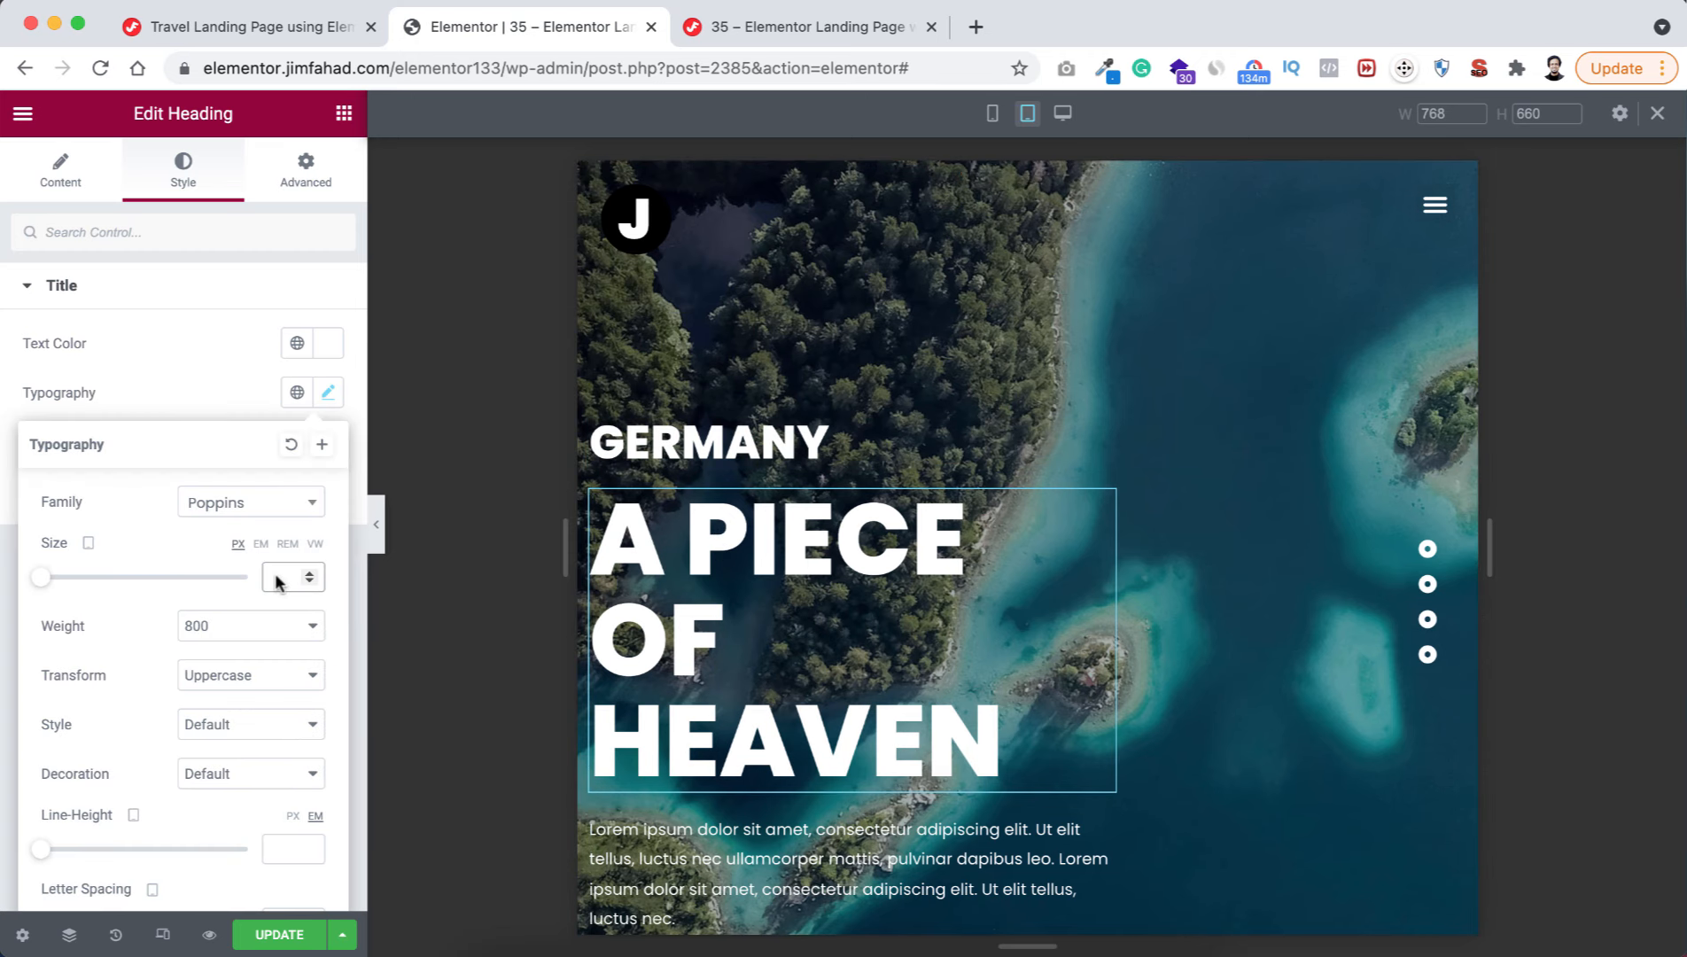
text(60)
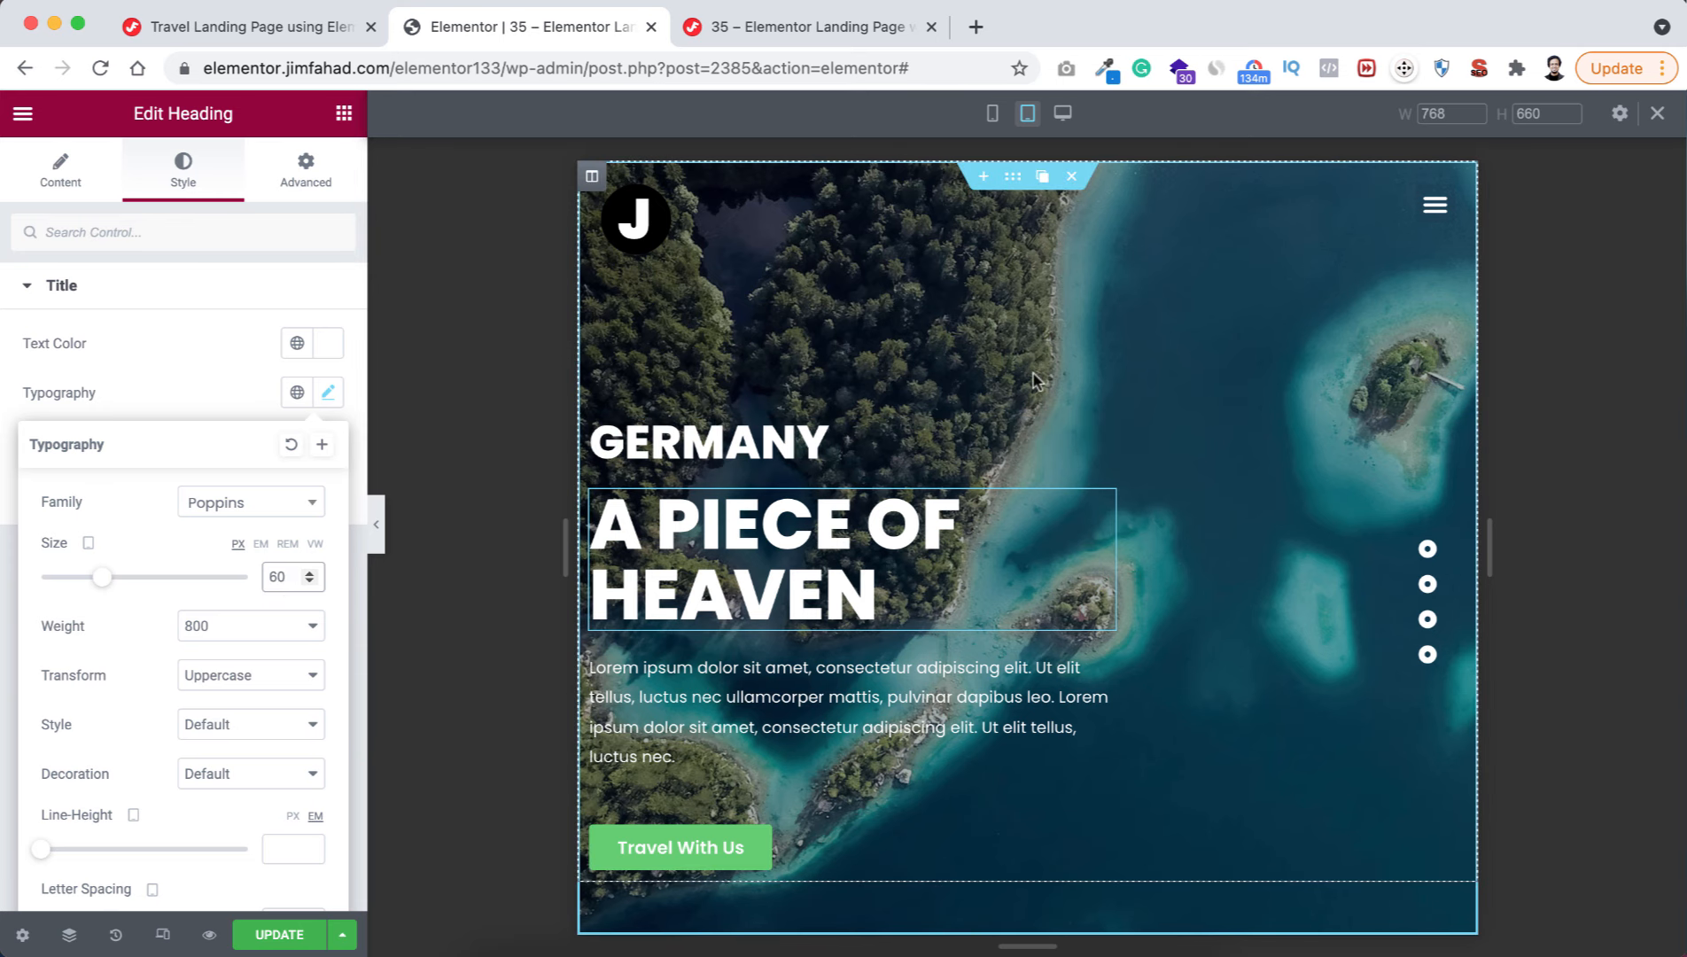
- In mobile preview, set the width of the header column containing the logo to 50%
click(993, 120)
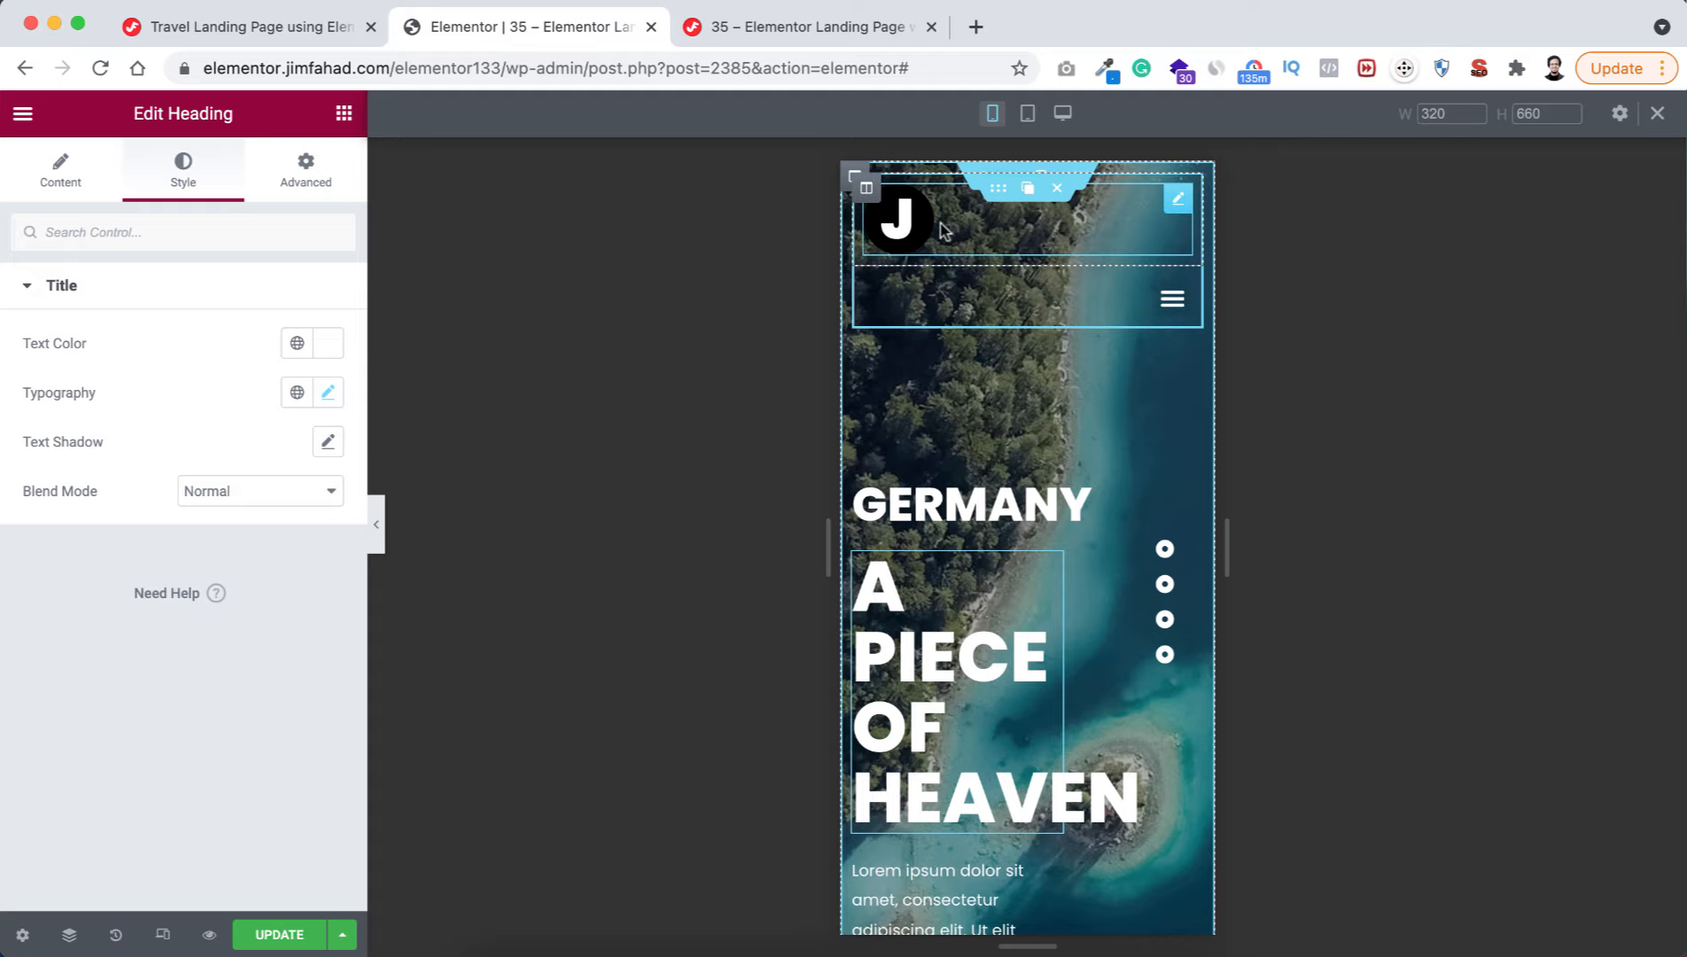
click(868, 189)
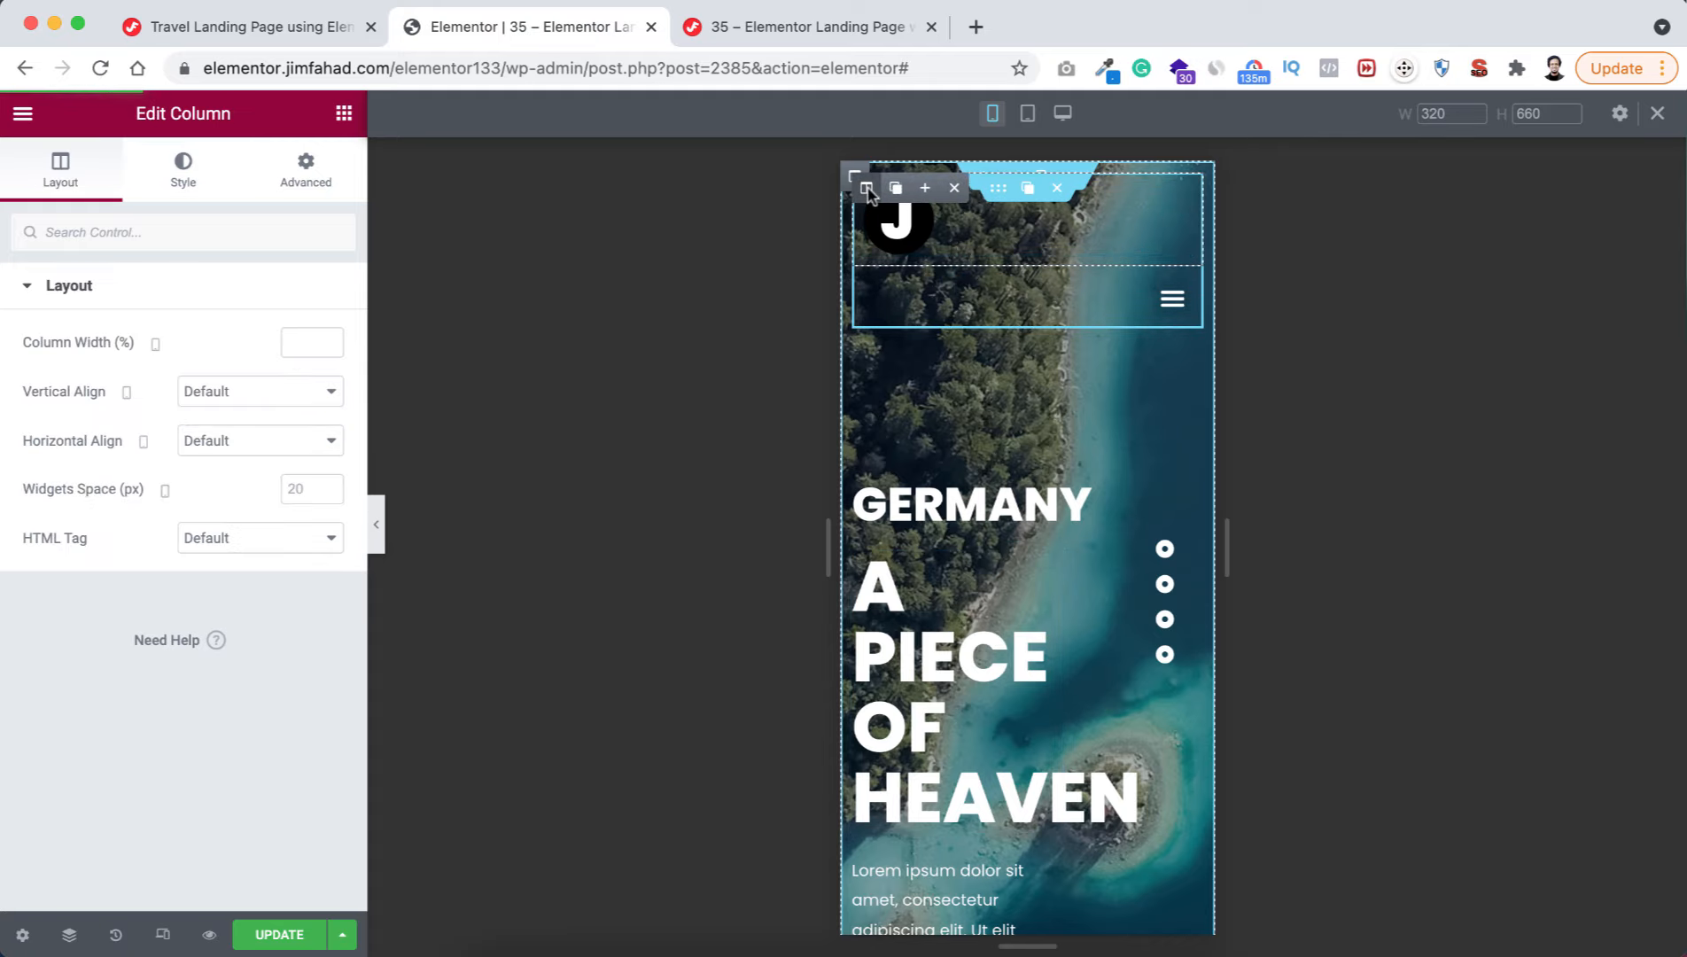
click(295, 336)
text(50)
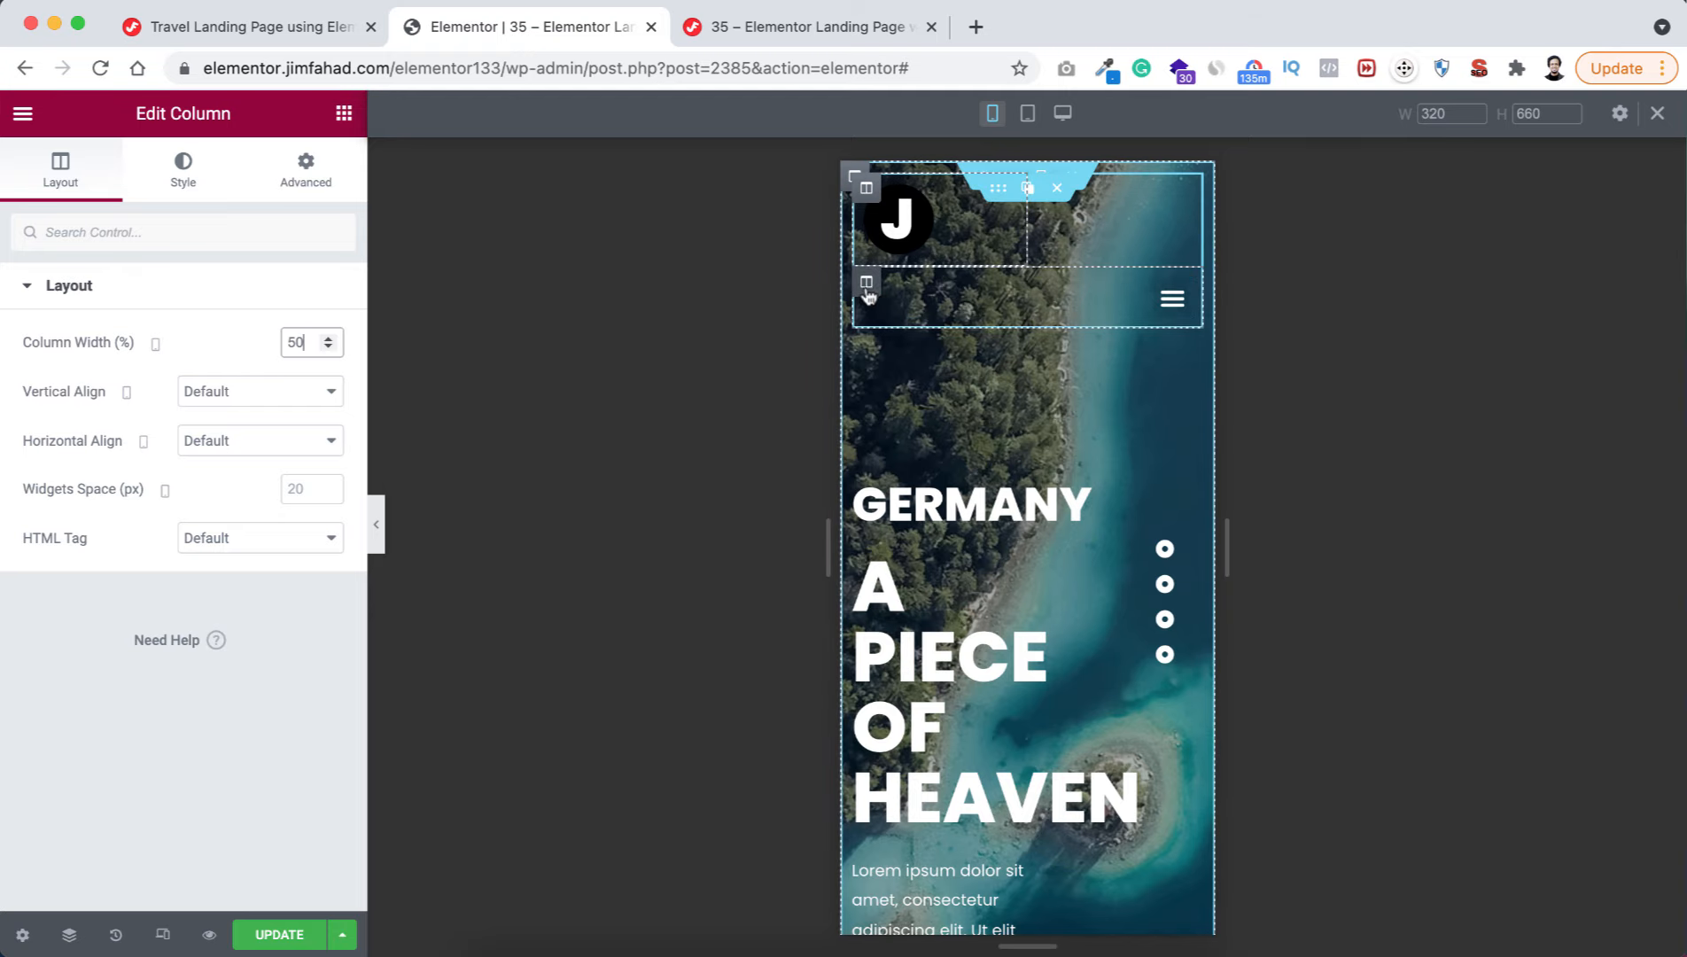
- Set the nav menu column's mobile width to 50% and vertical alignment to Middle, then test the menu toggle
click(291, 329)
key(BackSpace)
key(BackSpace)
text(50)
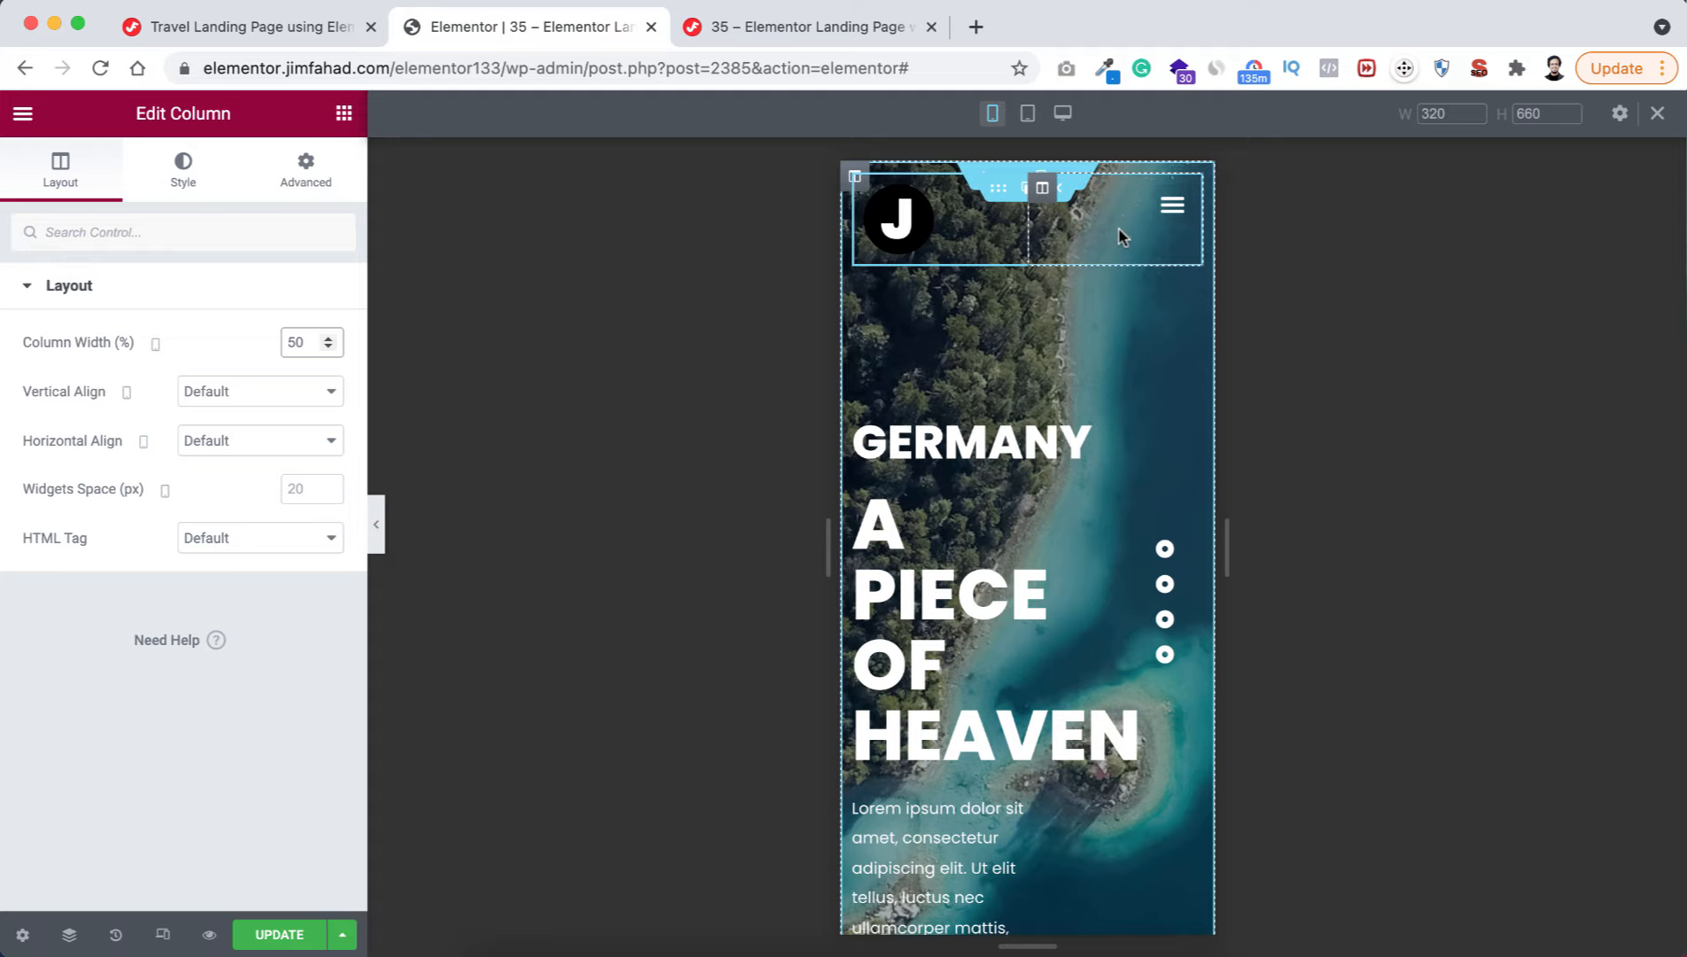
click(248, 389)
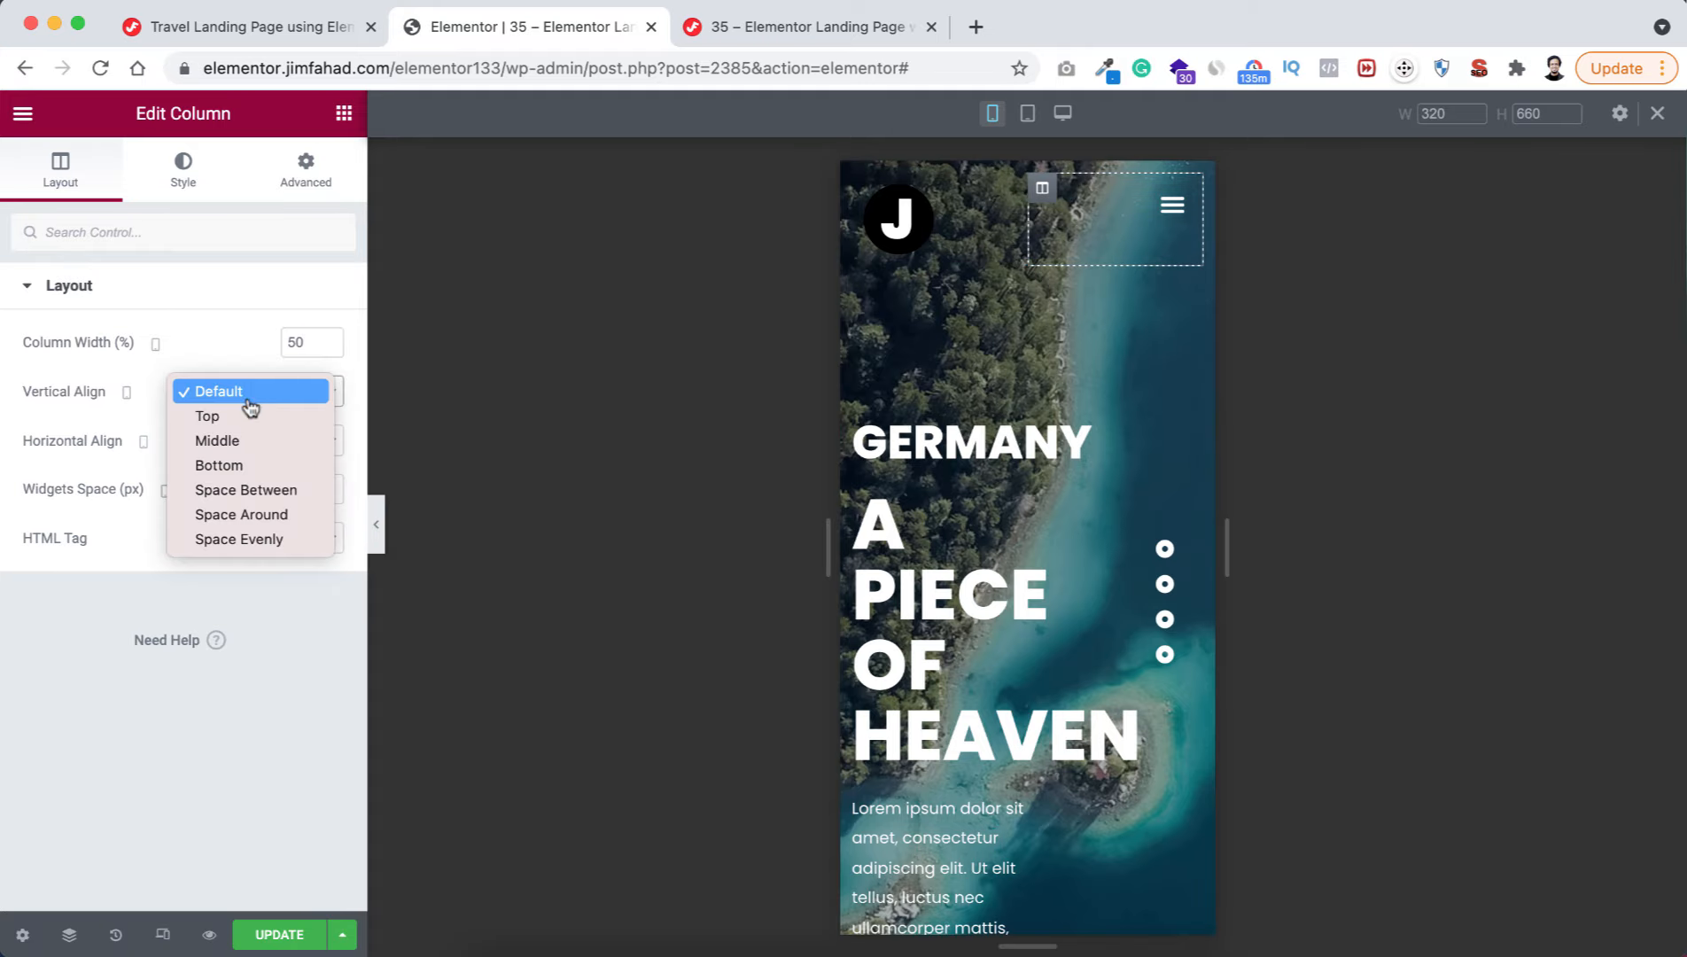
click(248, 443)
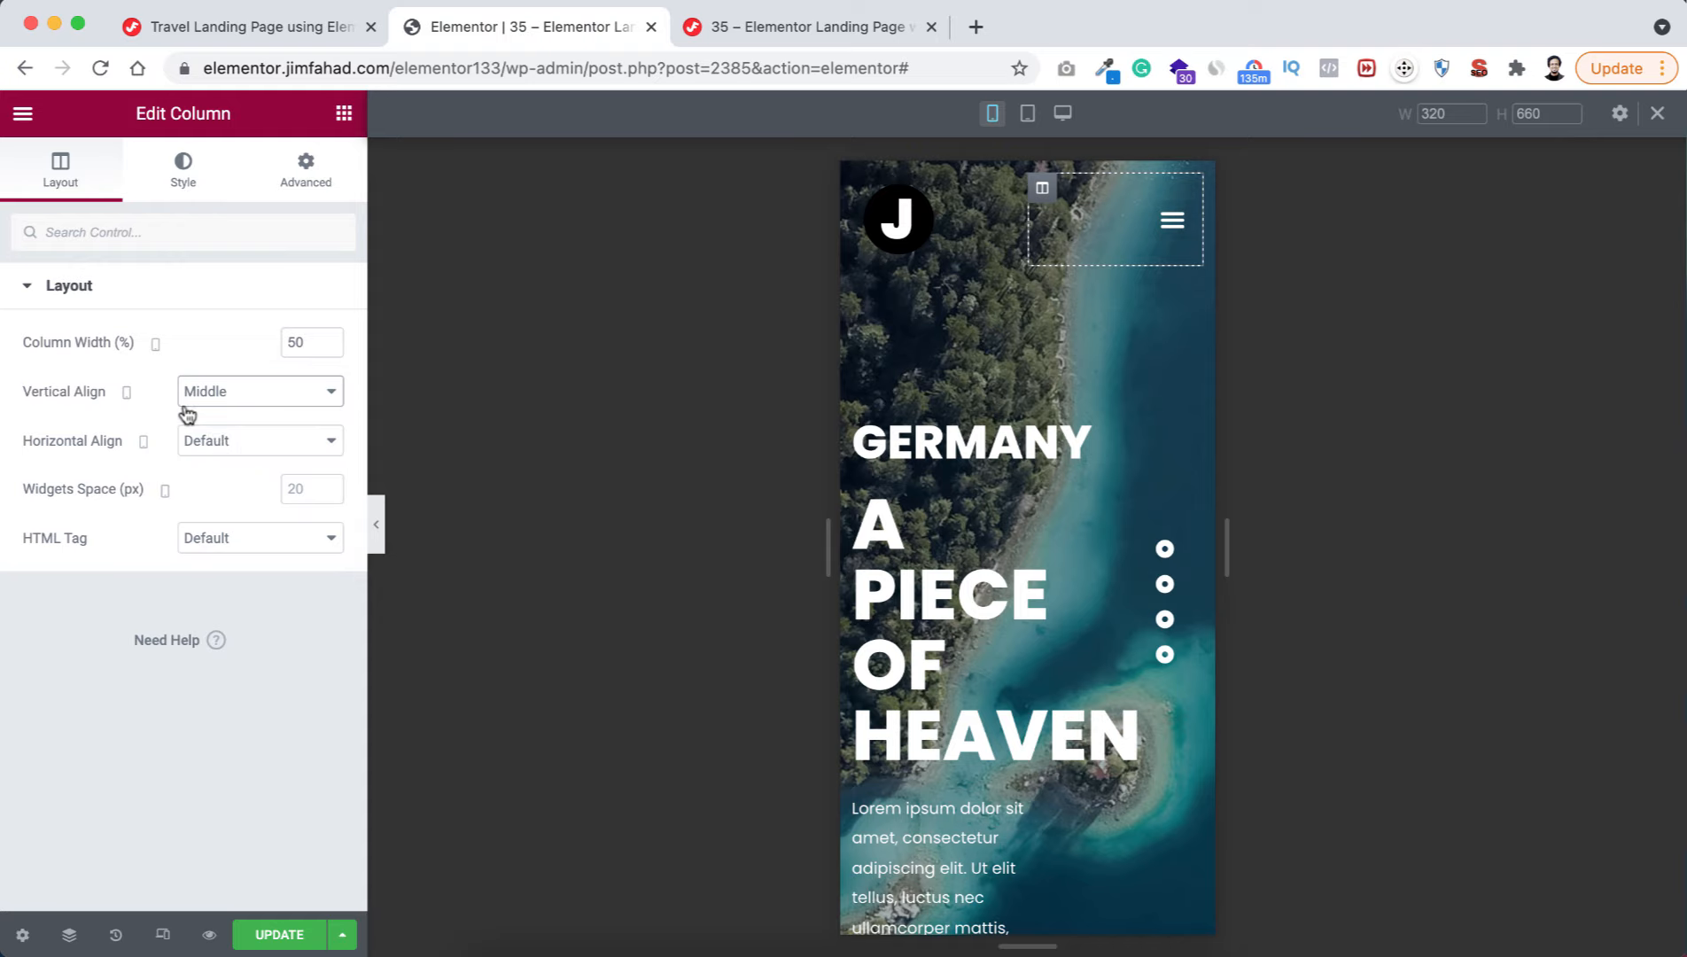
click(1165, 242)
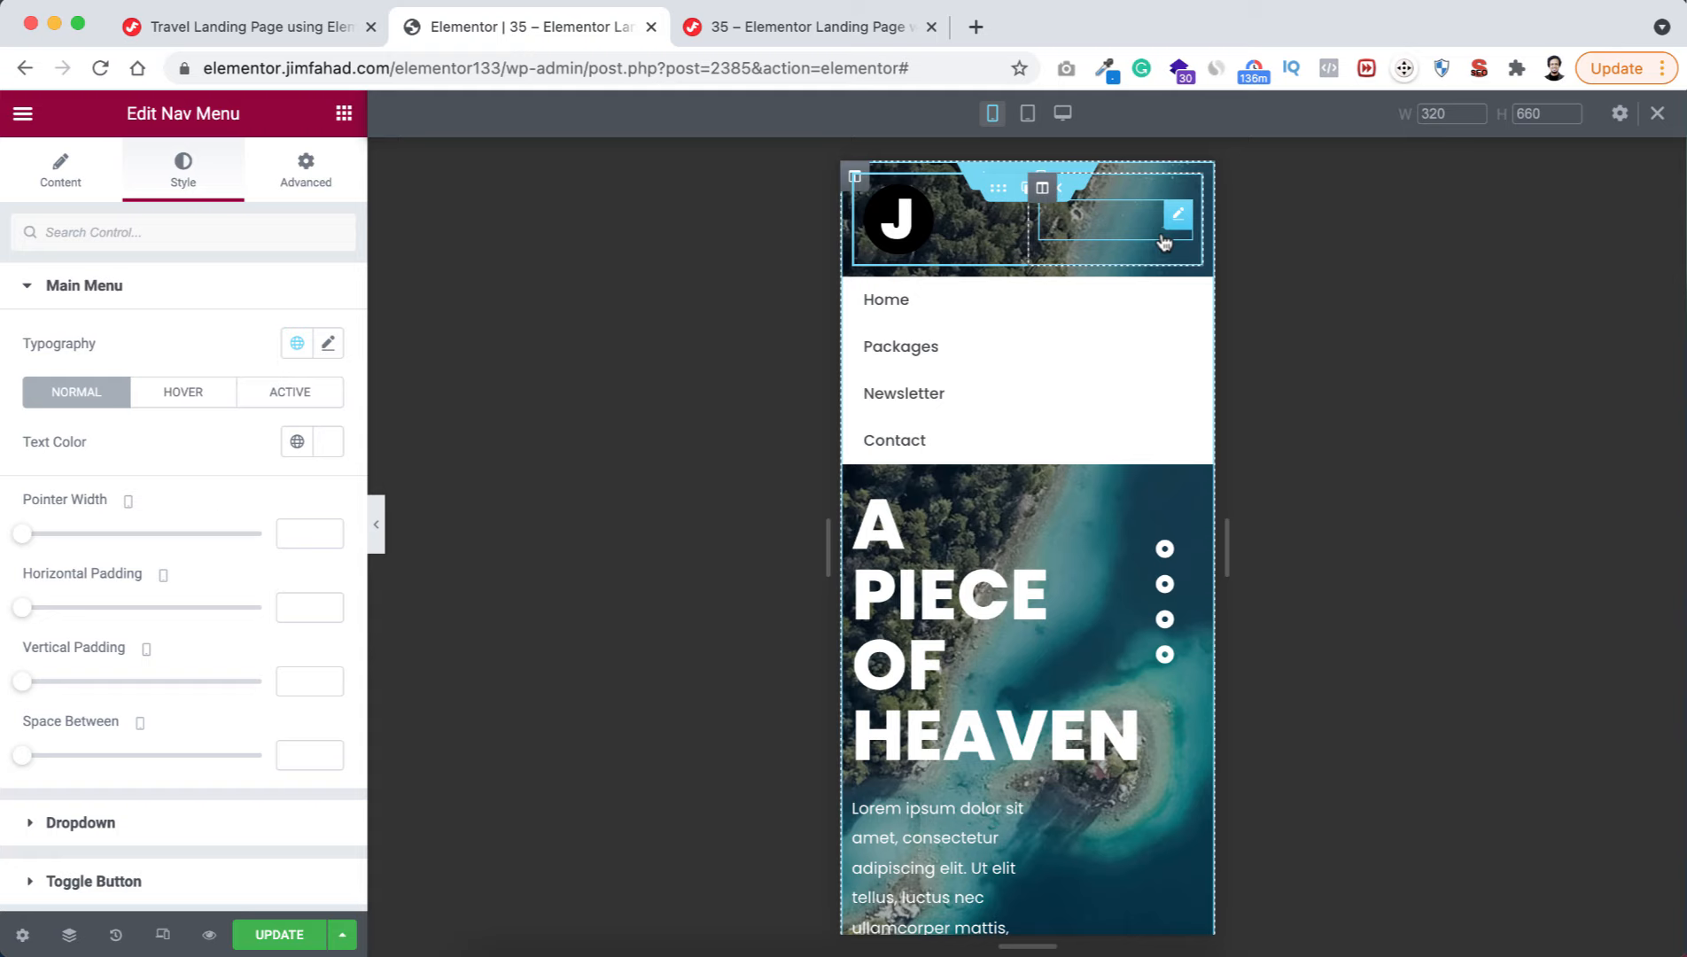
click(1164, 242)
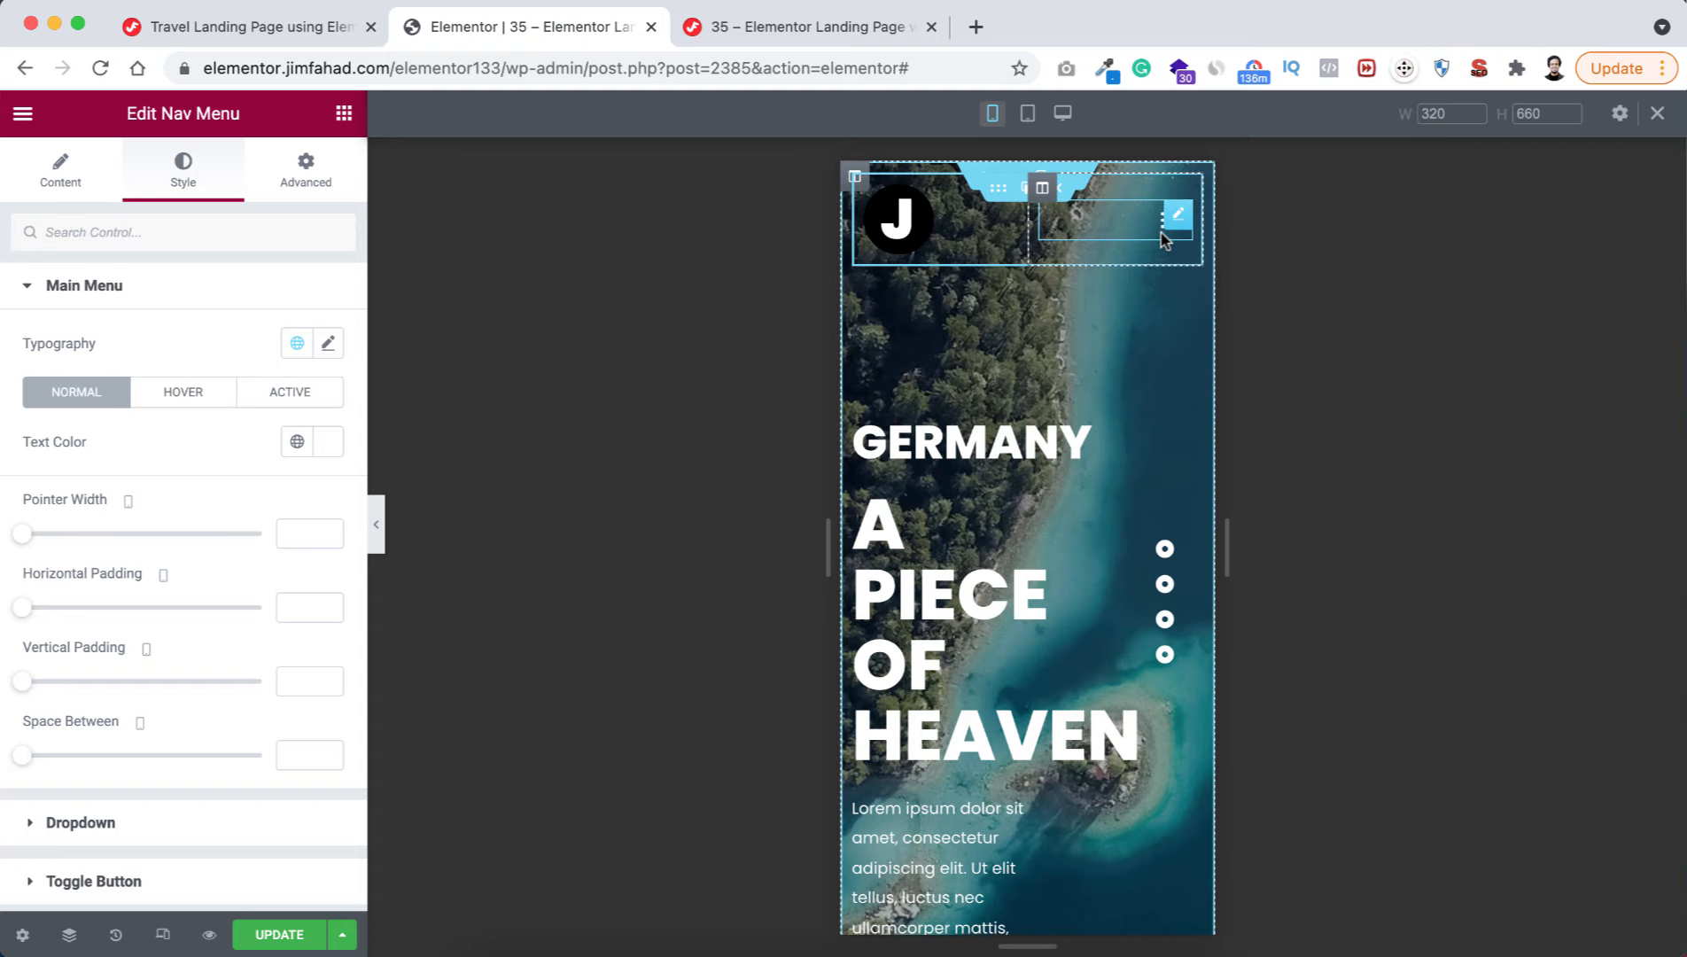
- Set the GERMANY heading's mobile font size to 24 px
click(927, 437)
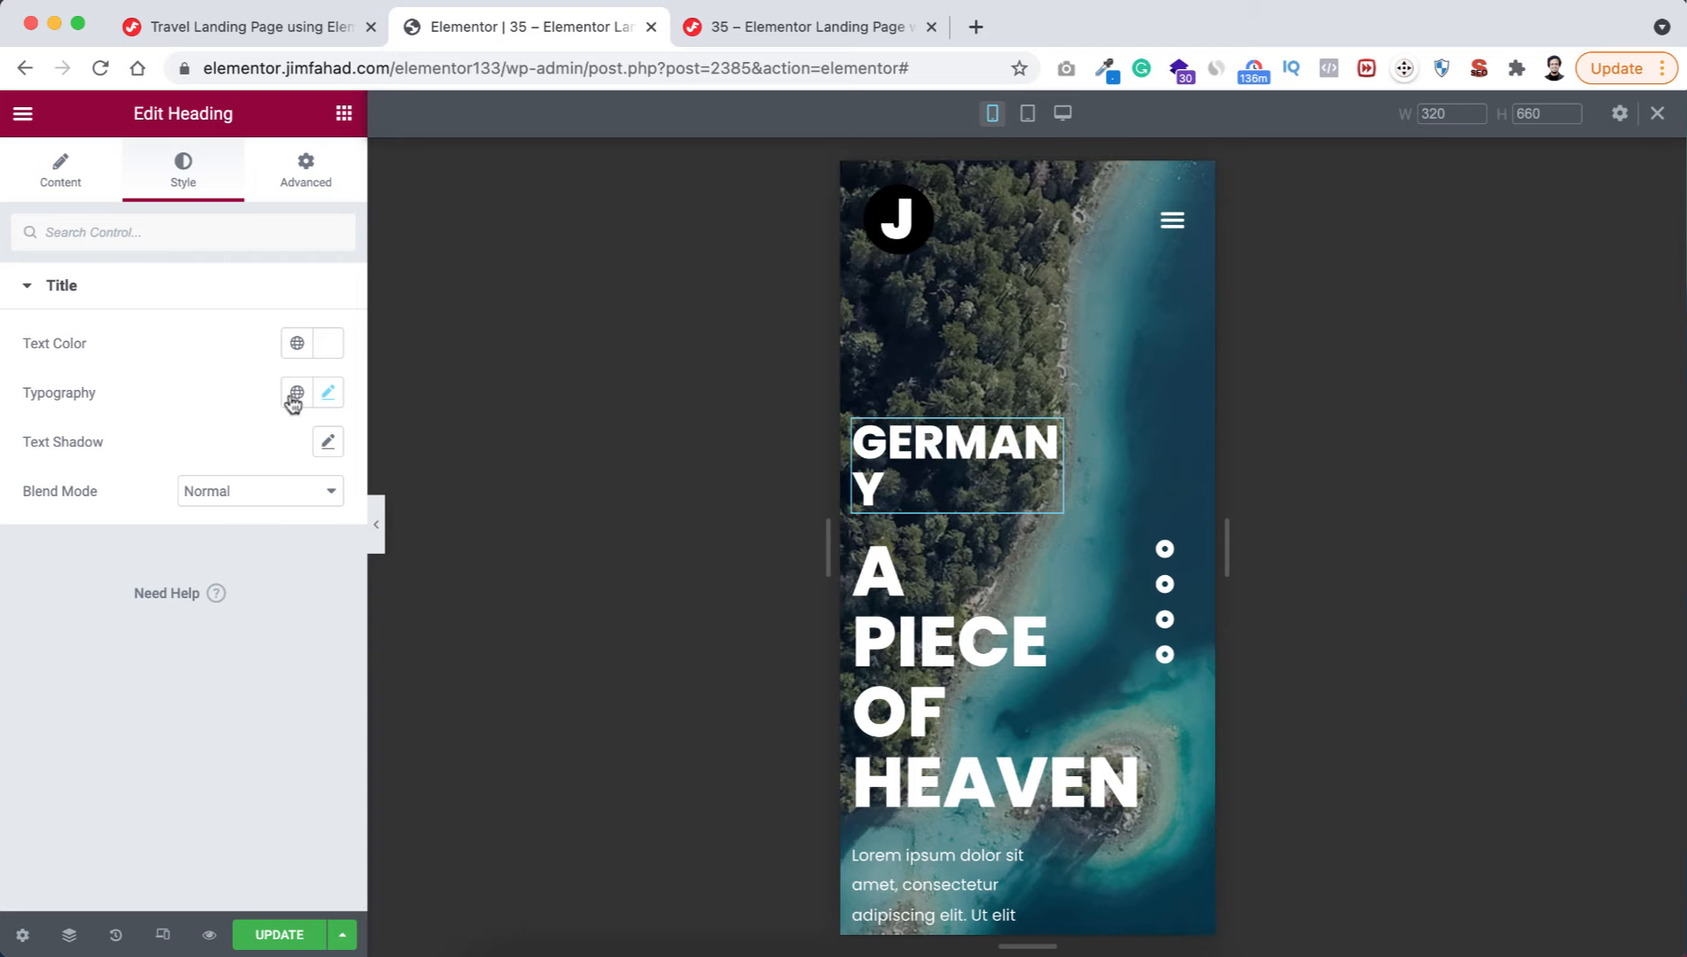
click(328, 391)
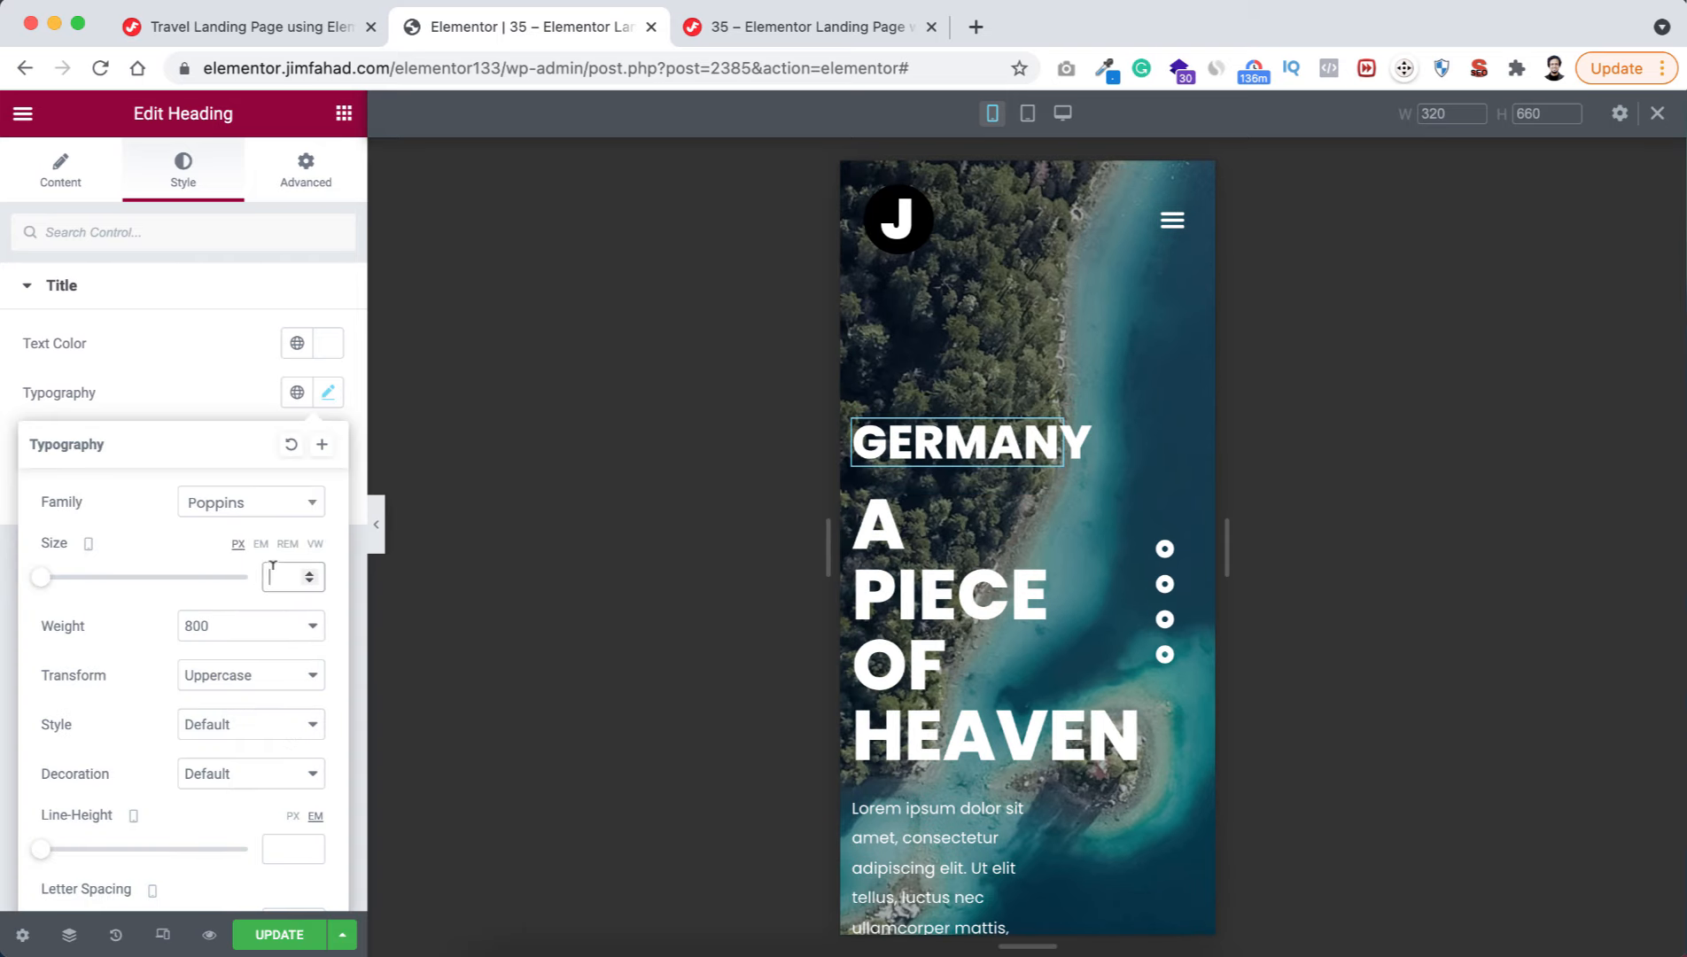
text(24)
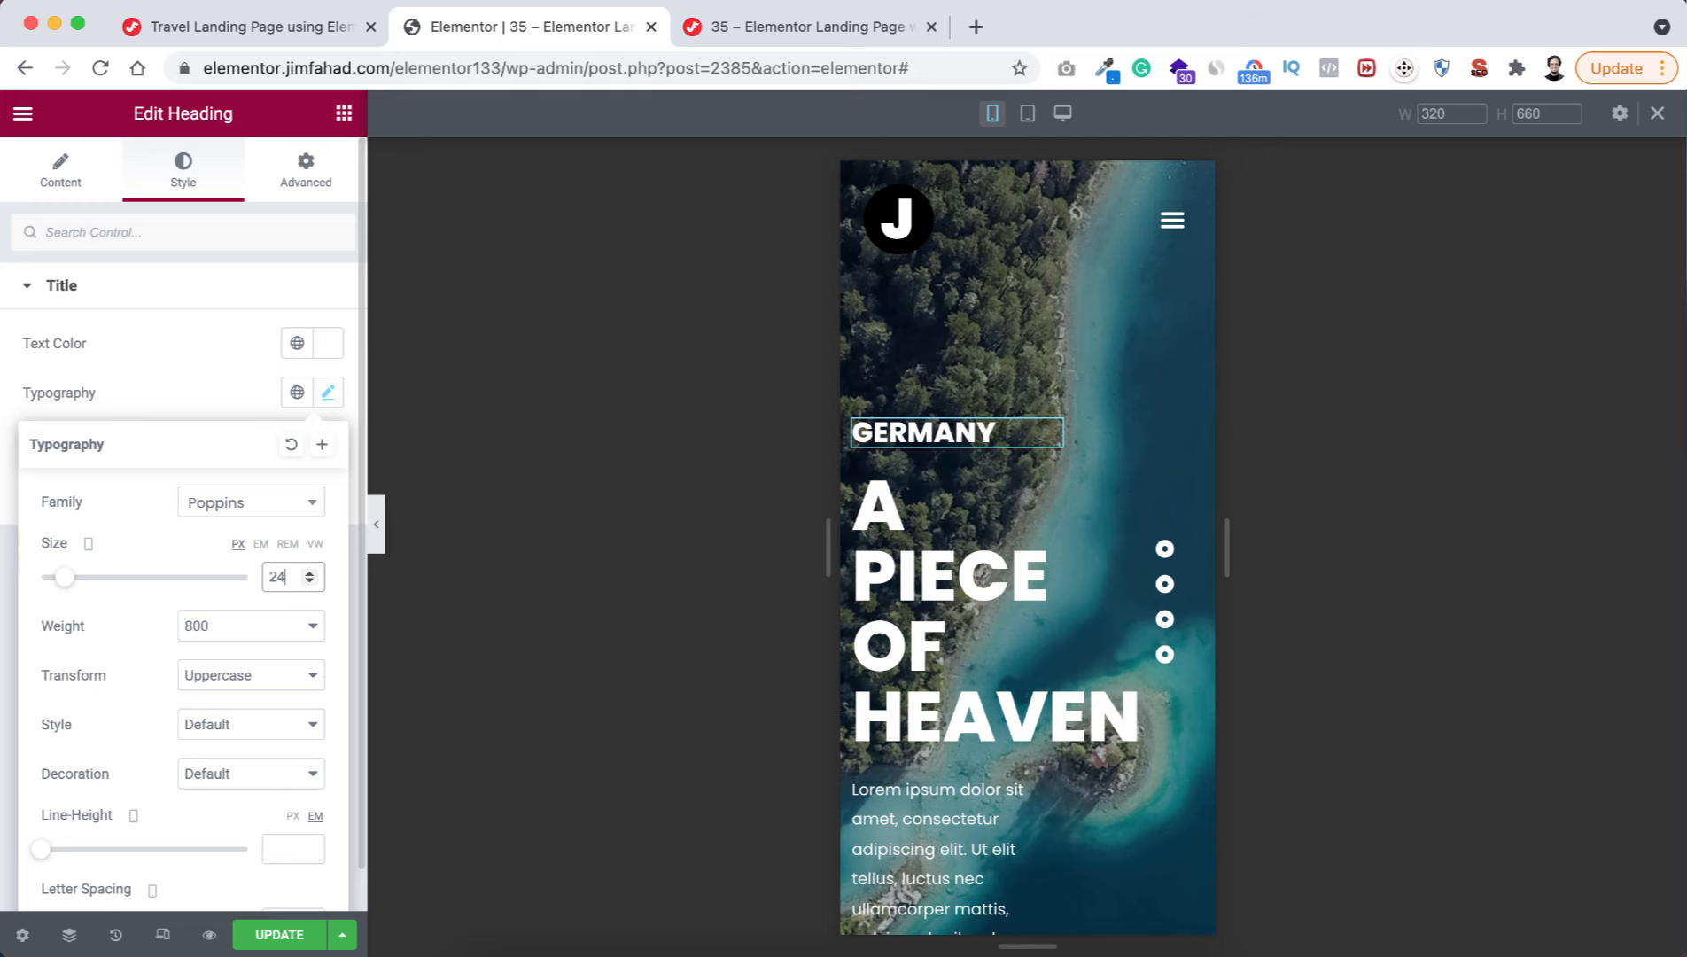
- Set the "A Piece of Heaven" heading's mobile font size to 42 px
click(948, 577)
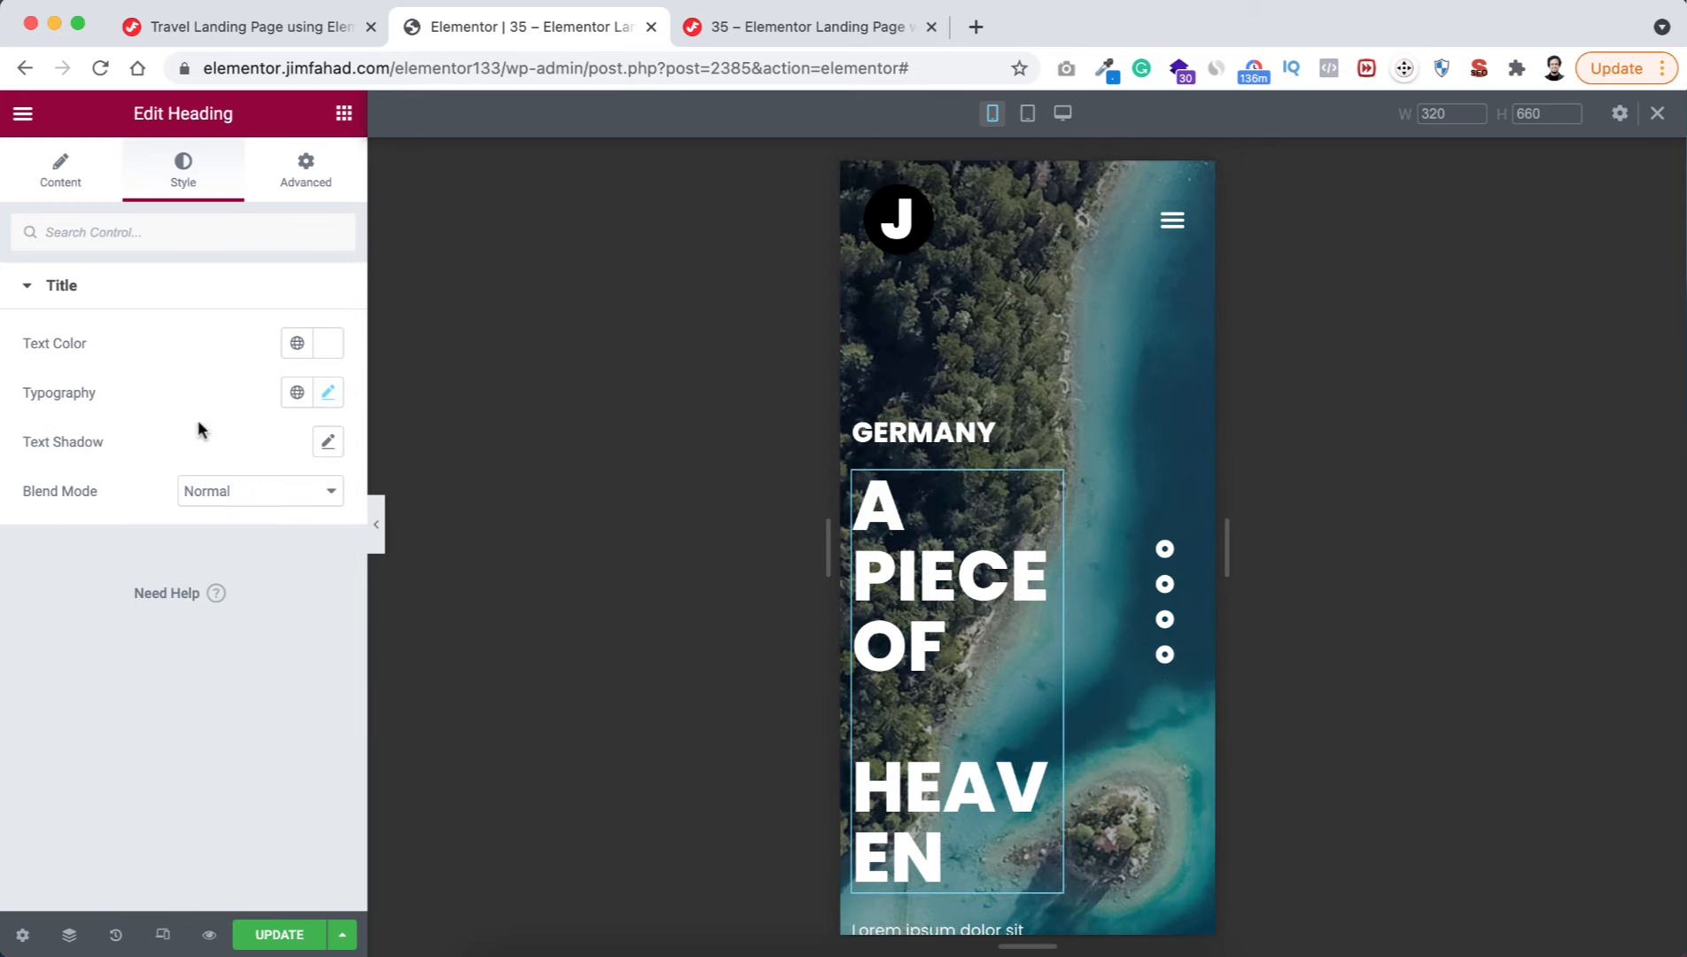
click(328, 392)
click(280, 576)
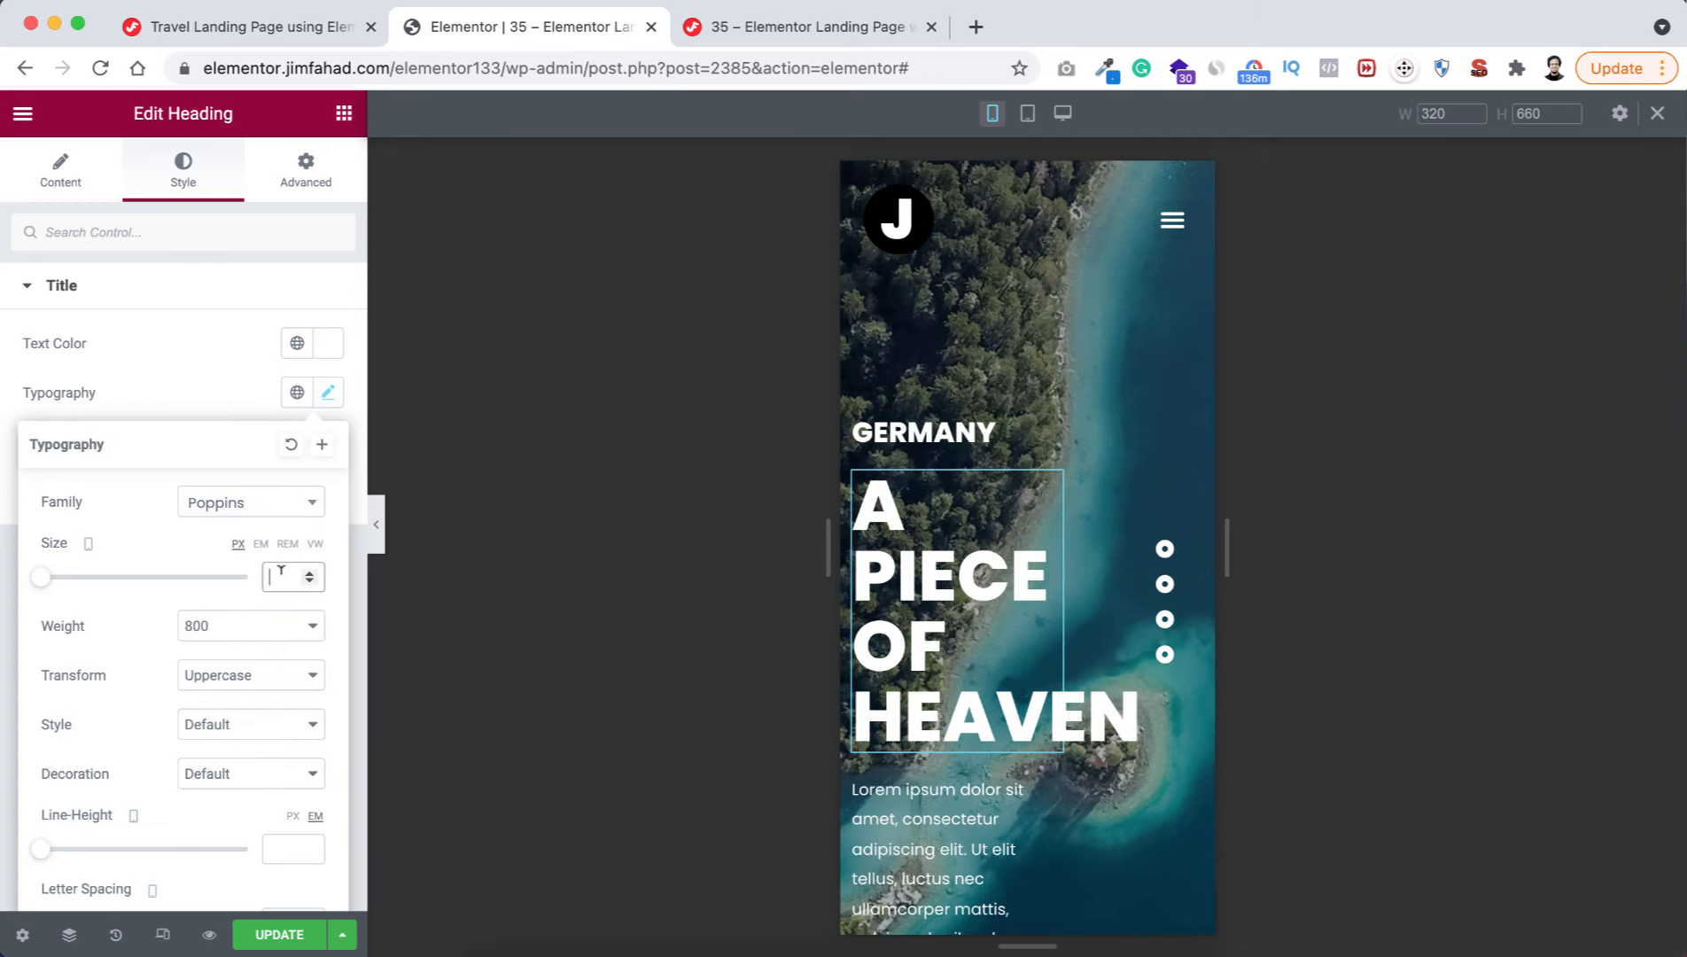
text(42)
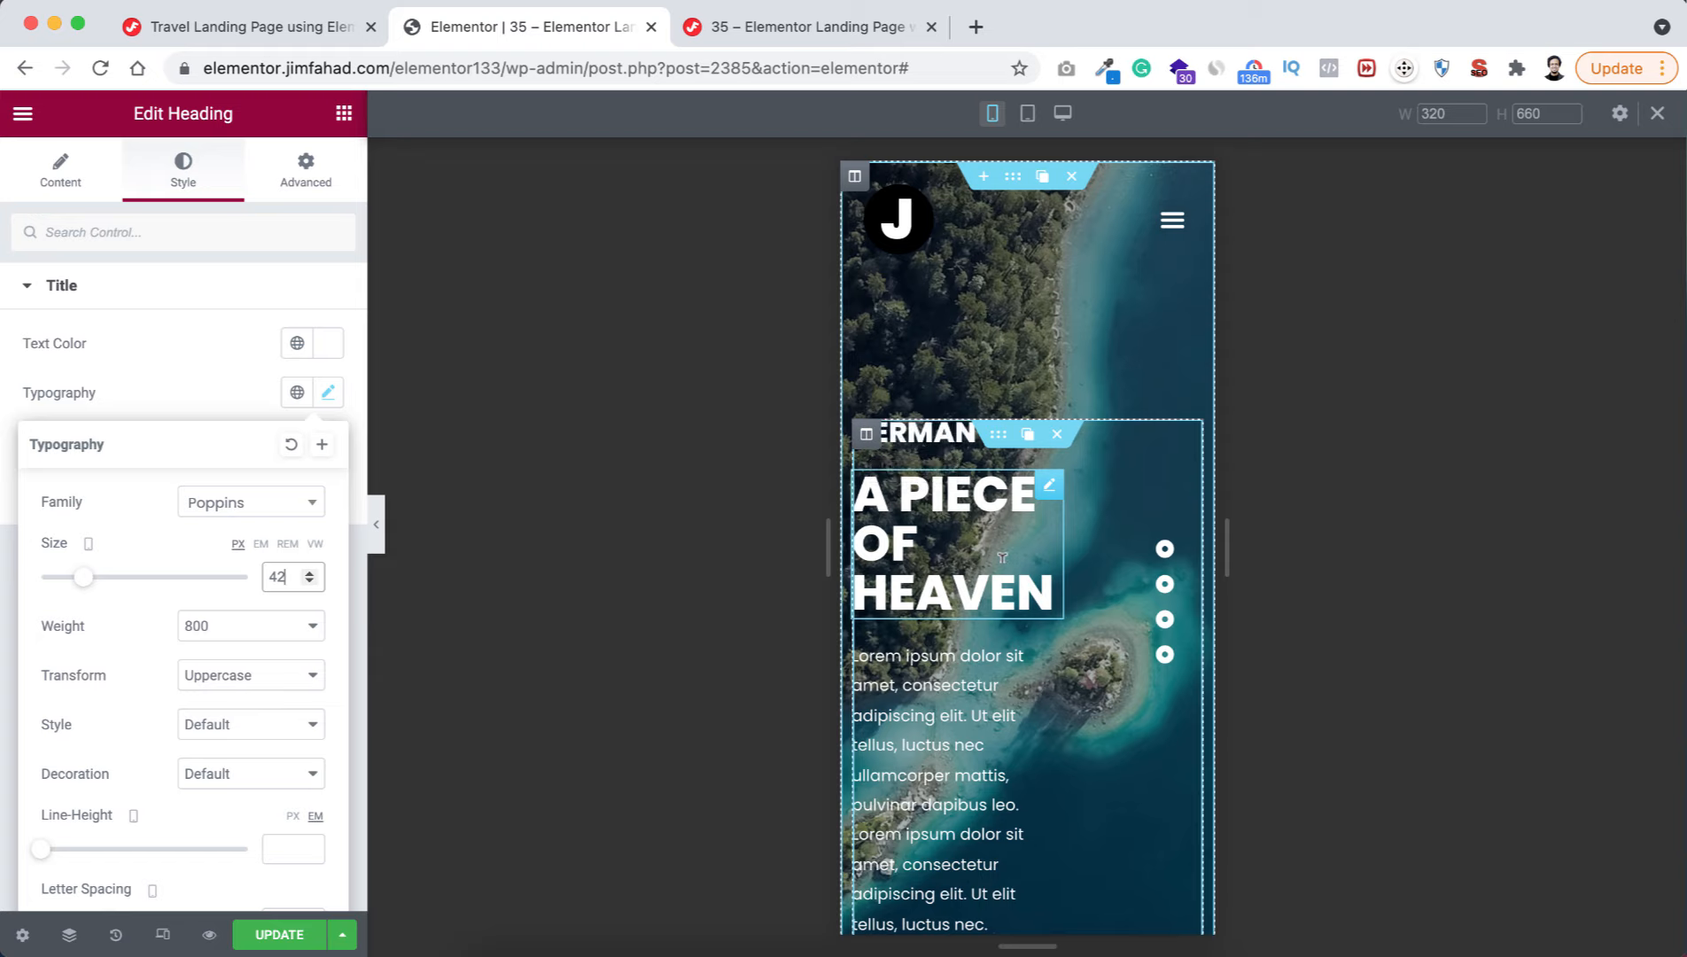
- Set the hero text column's mobile padding to 20% on the right and 0 on the other sides, then check the layout
click(866, 436)
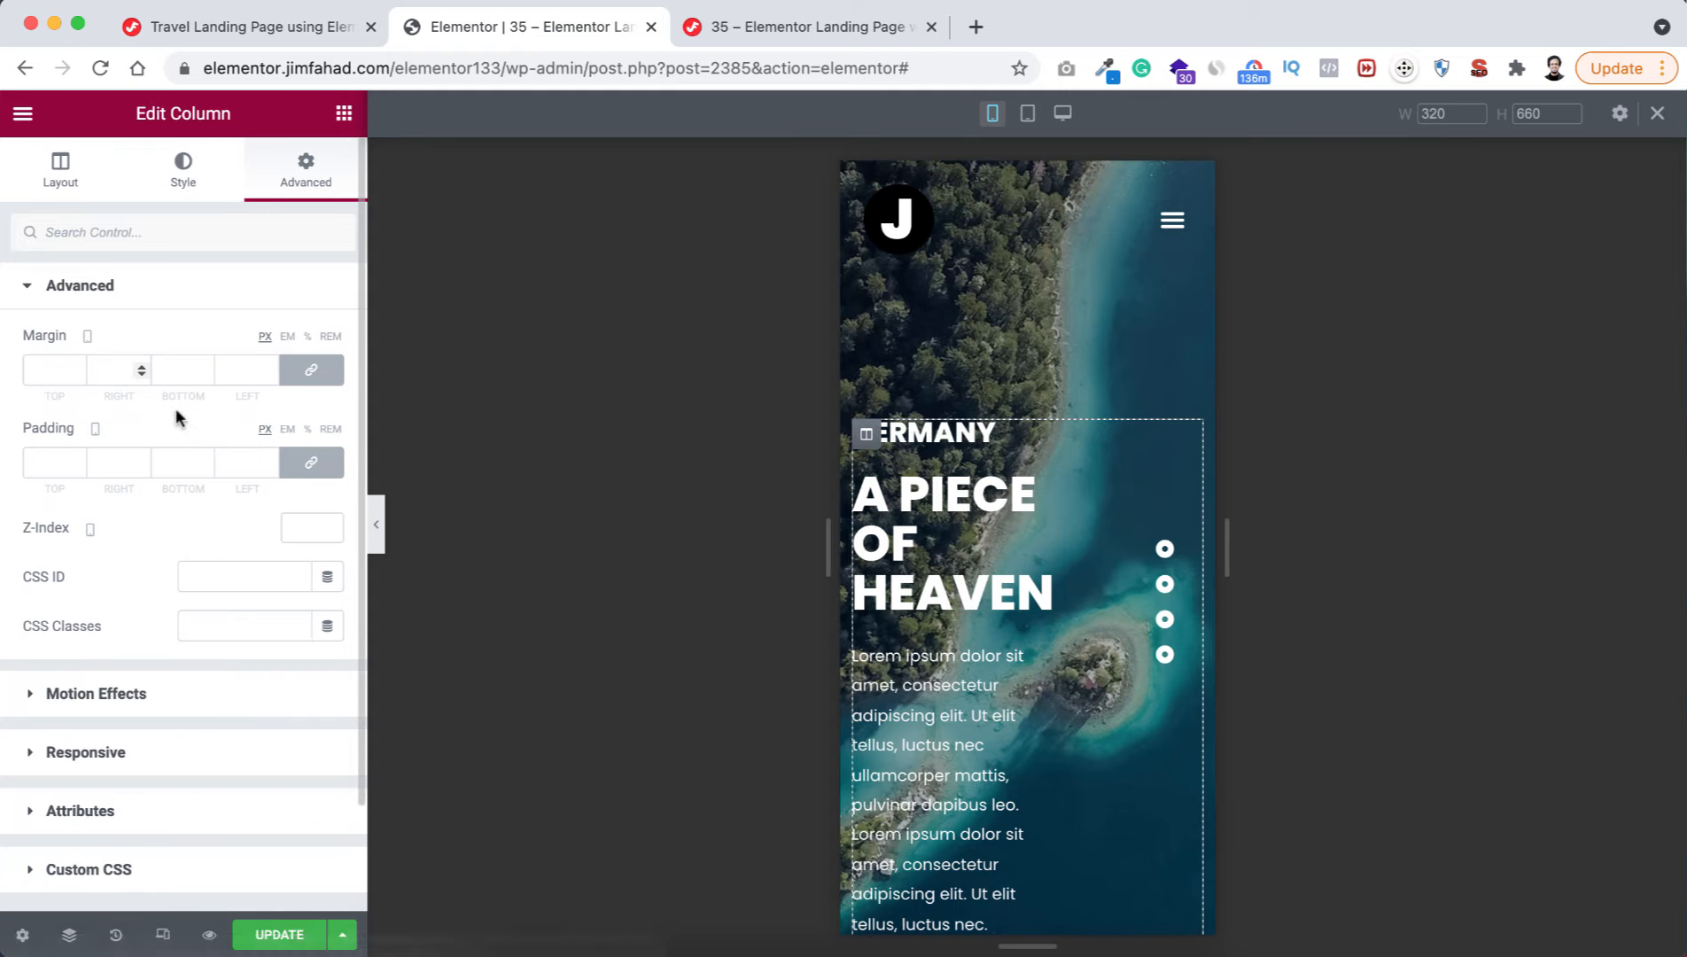
click(311, 460)
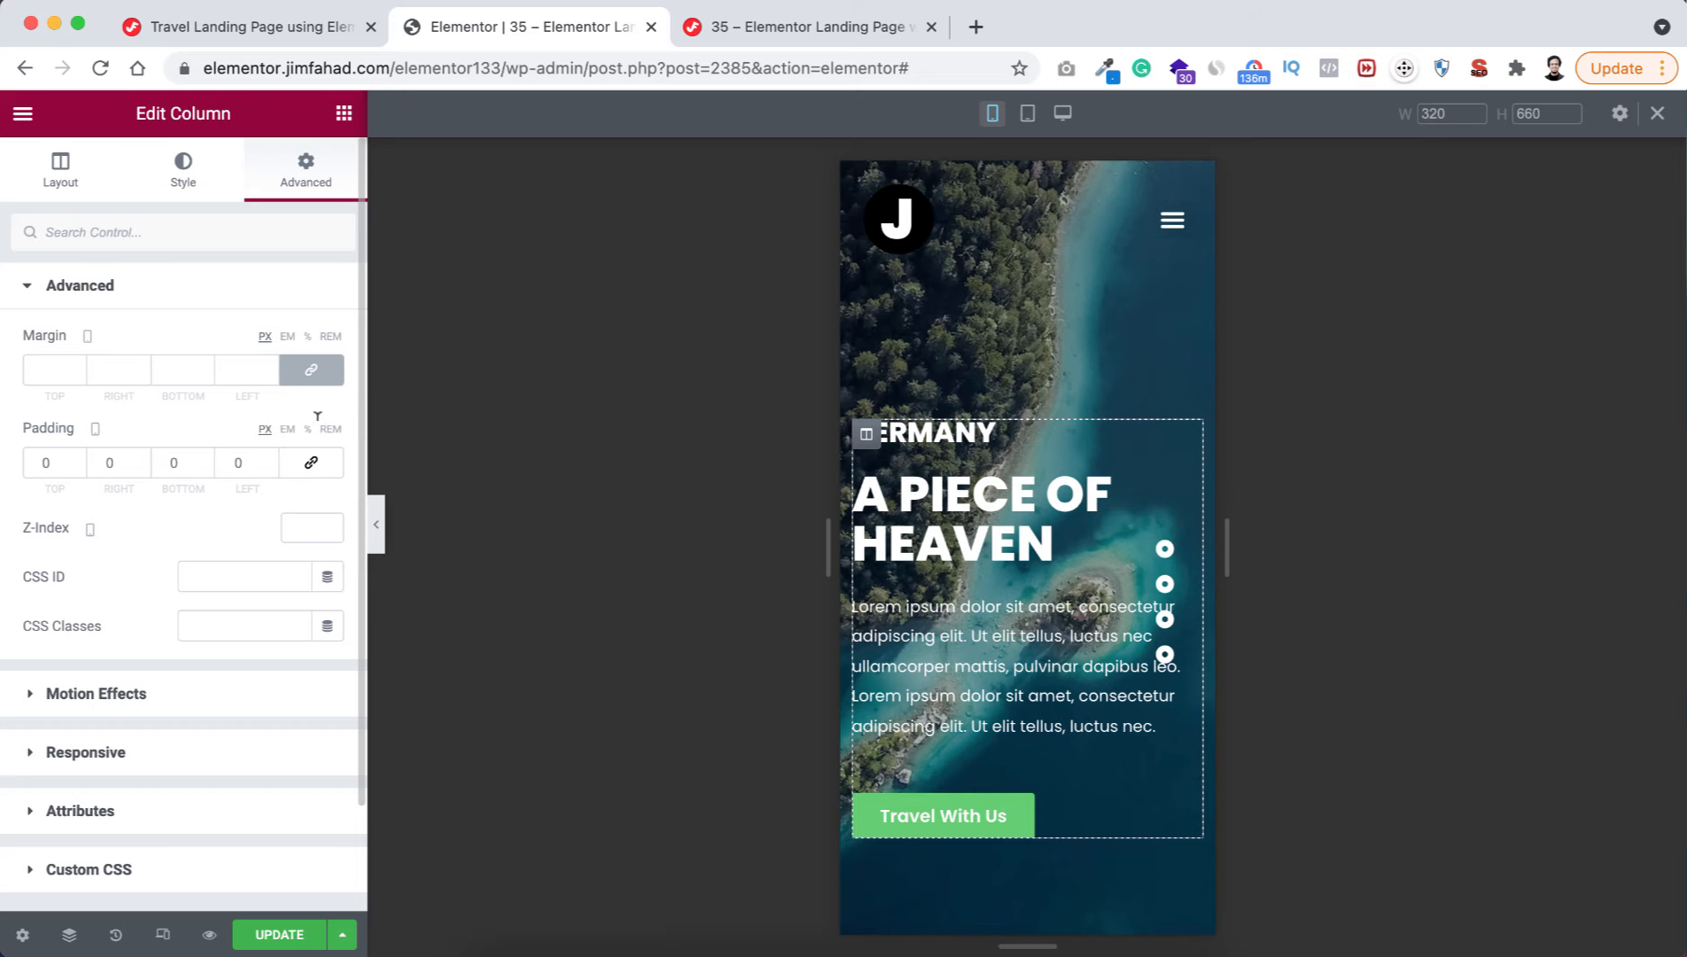
click(308, 430)
click(111, 463)
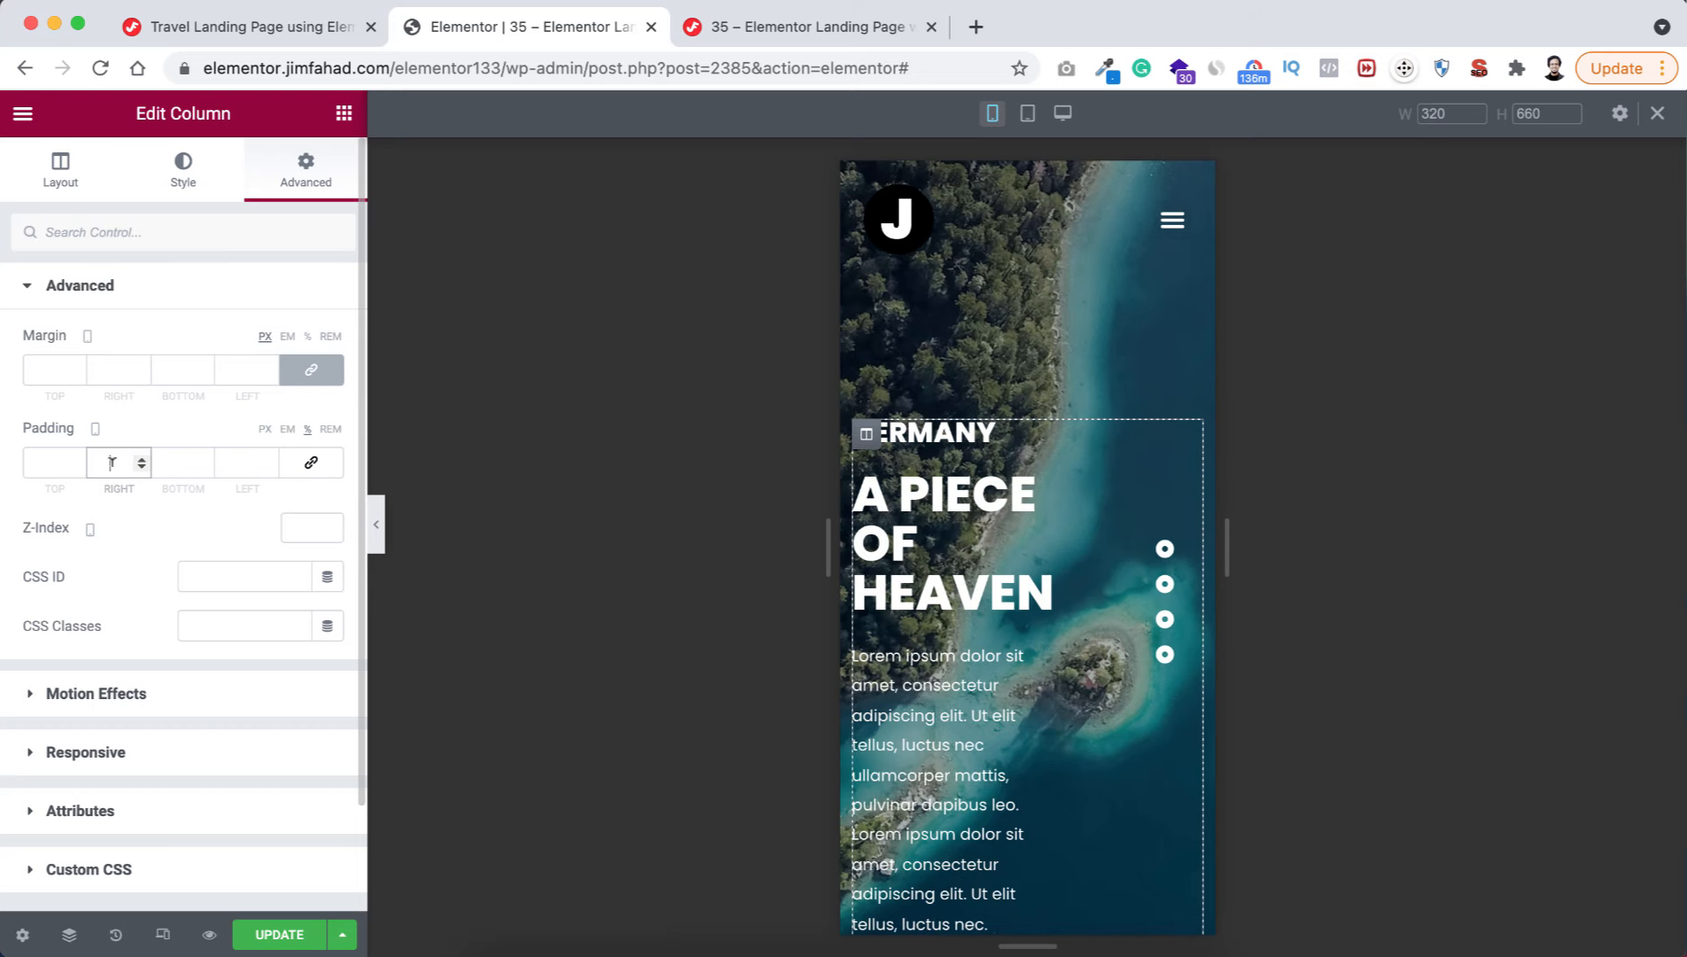
text(20)
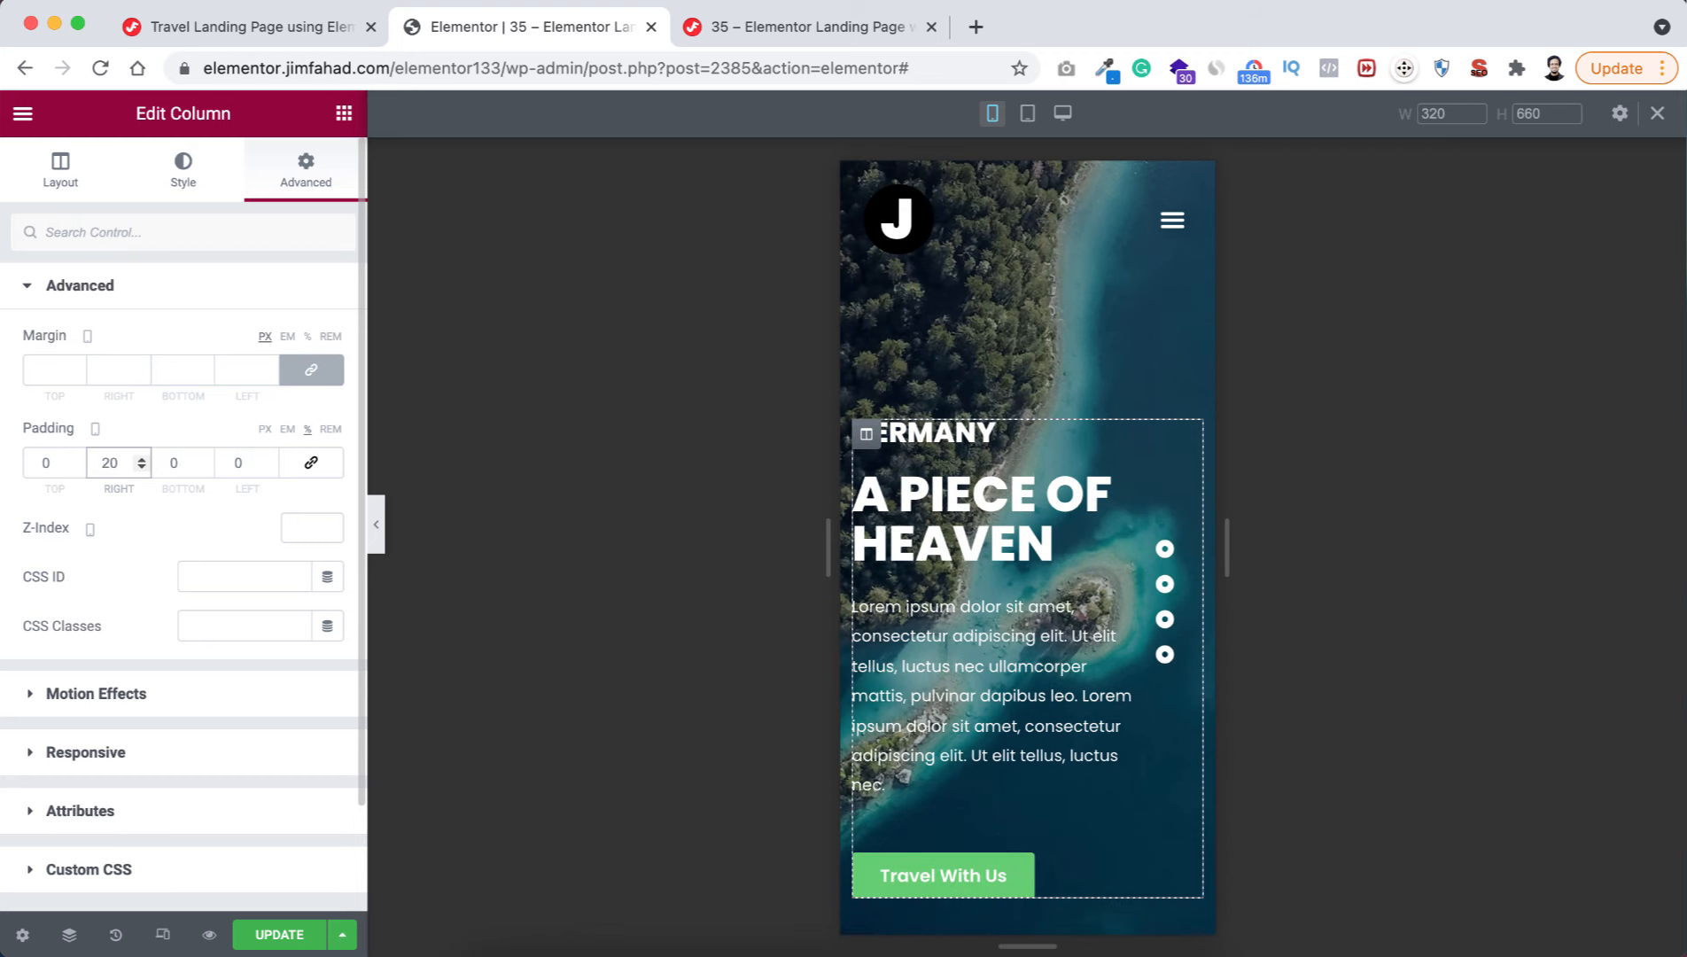
scroll(1056, 614, down, 1)
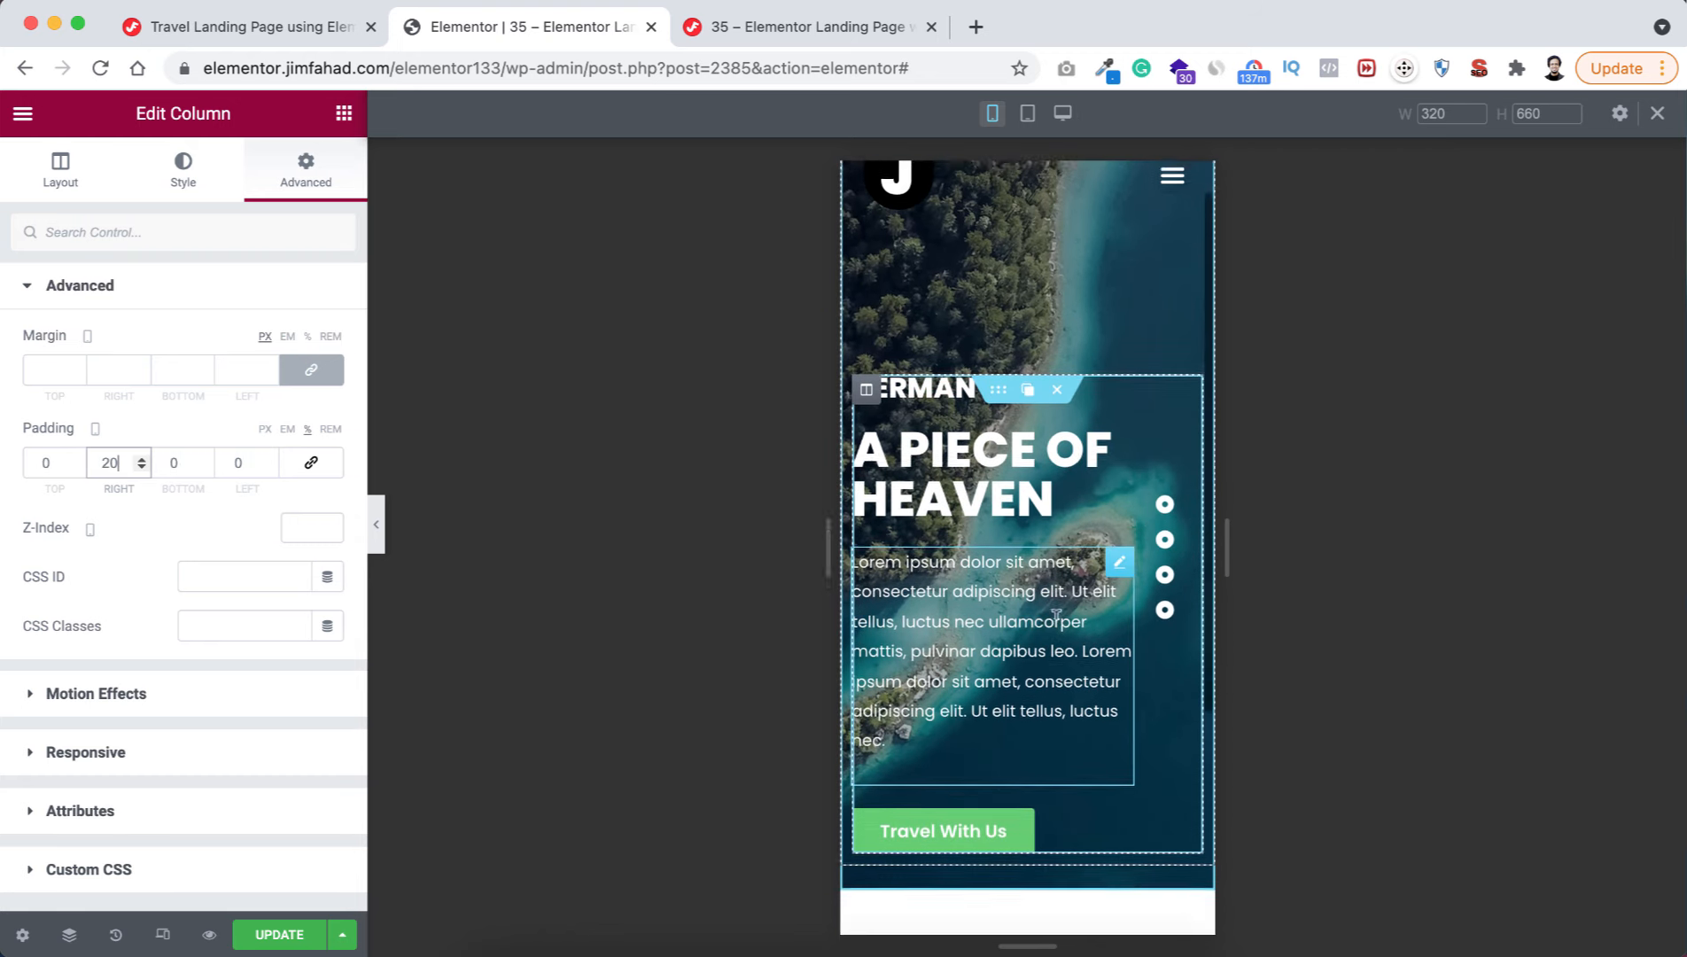
scroll(1056, 614, up, 1)
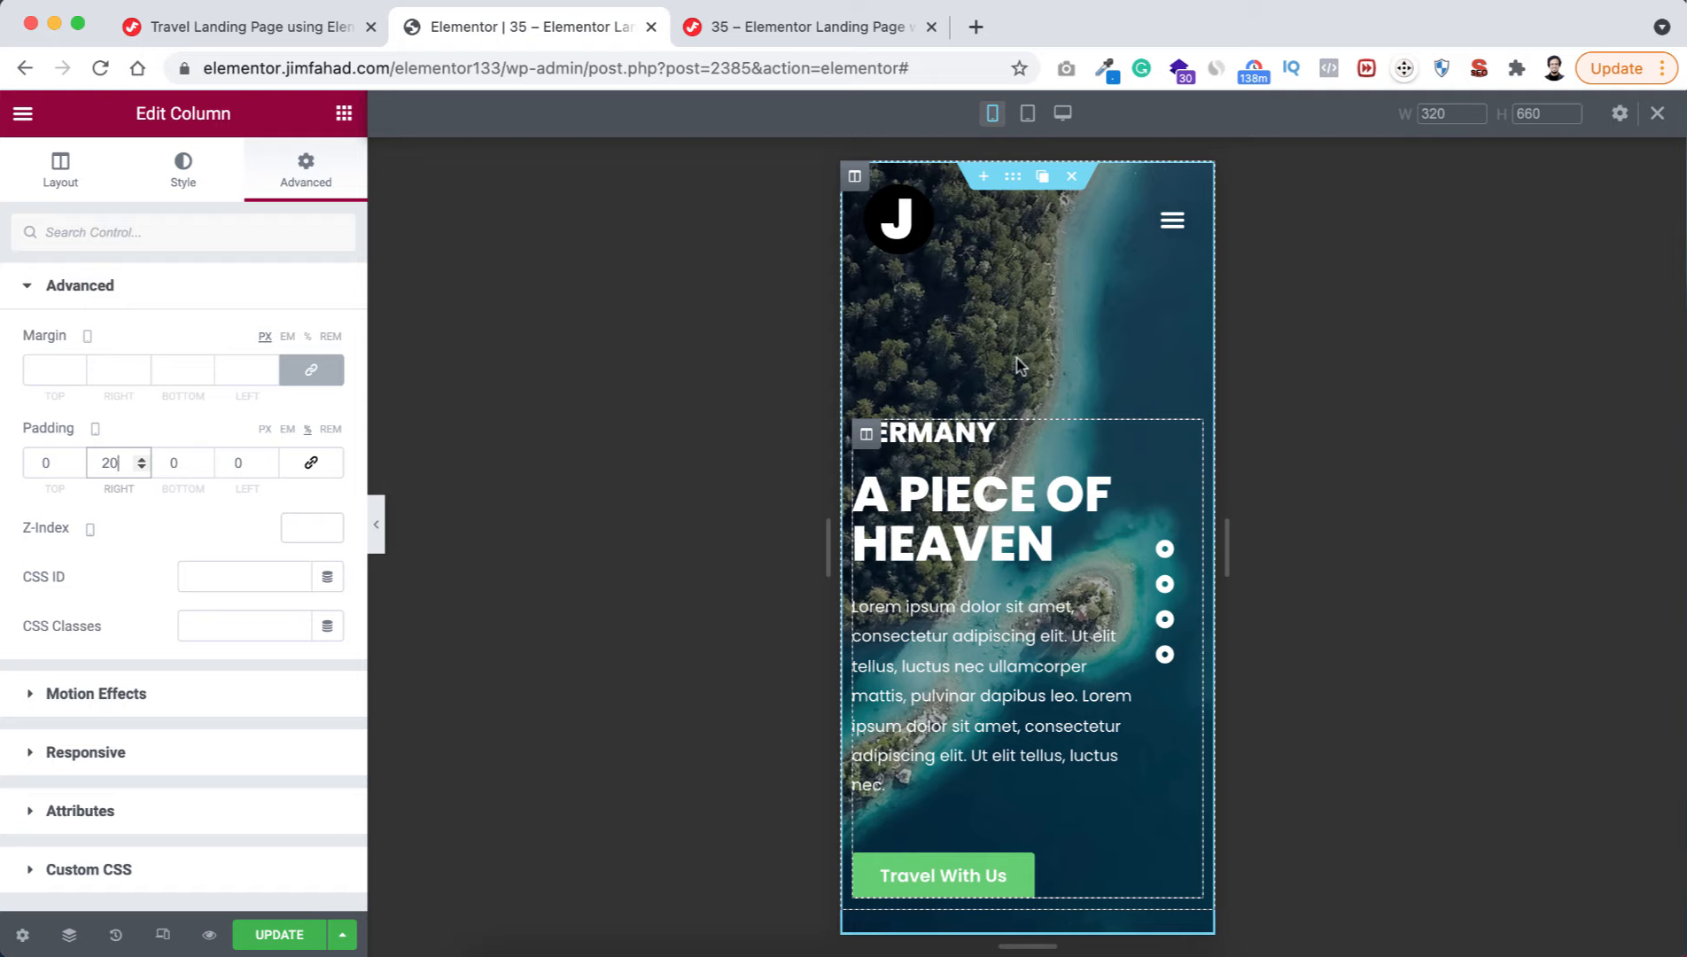
- Set the header inner section's mobile margin to 0 at the top and 80 px at the bottom, with the values unlinked
click(1014, 197)
click(311, 168)
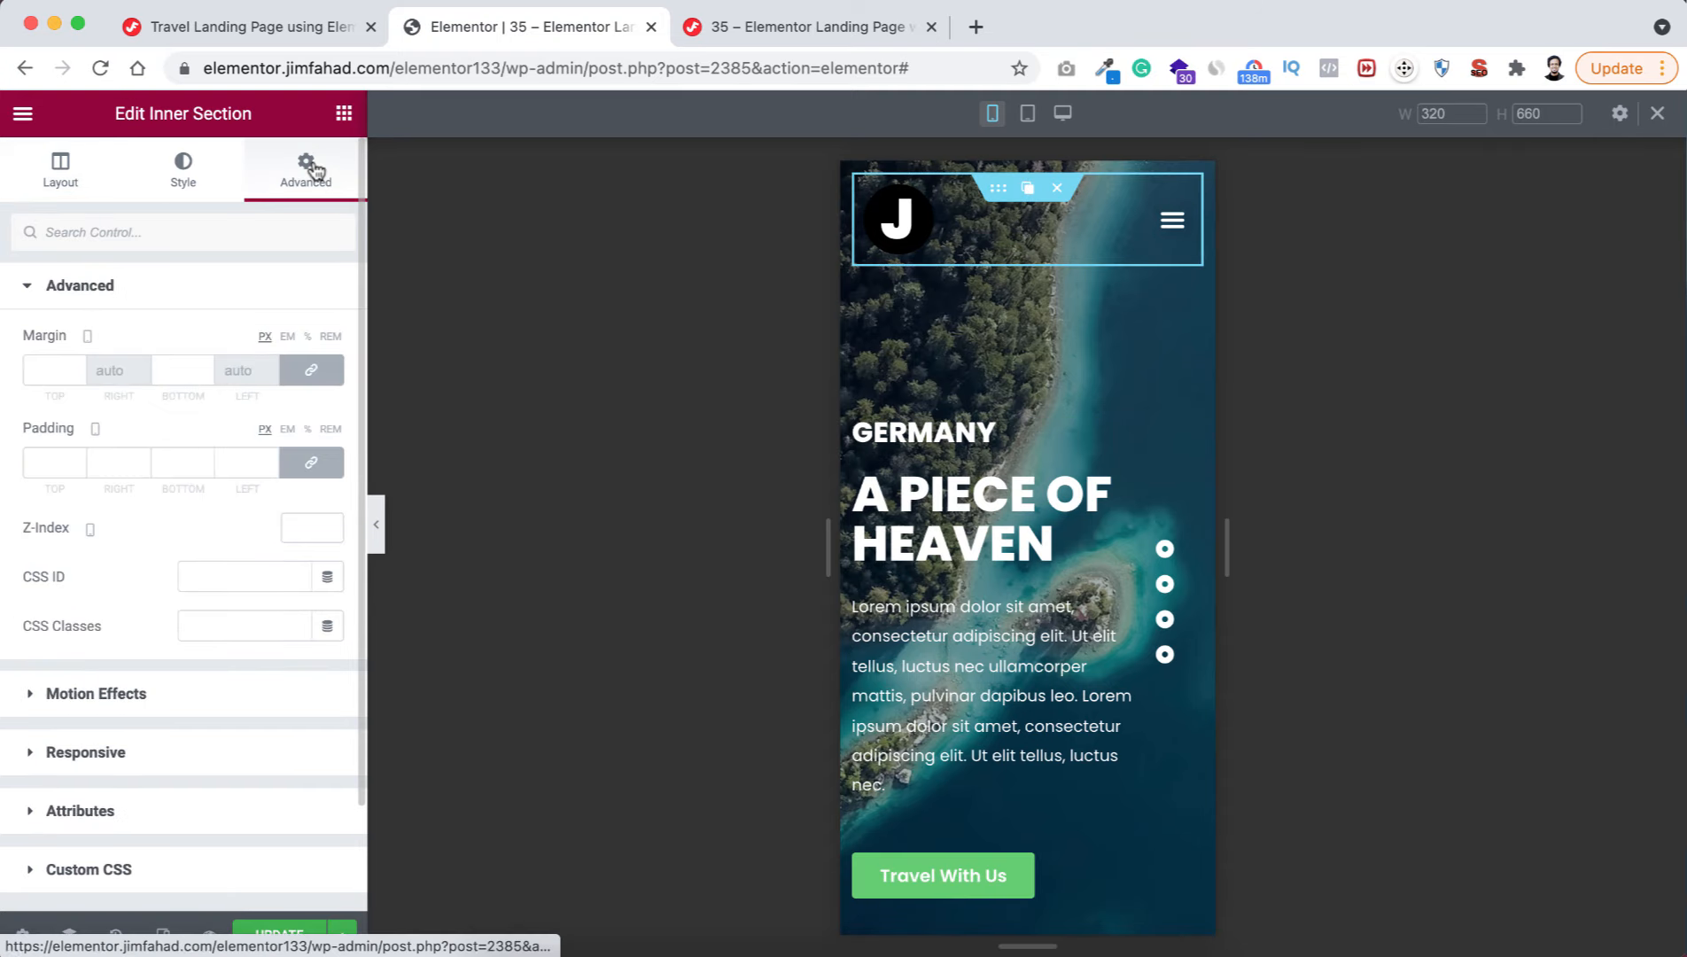
click(304, 372)
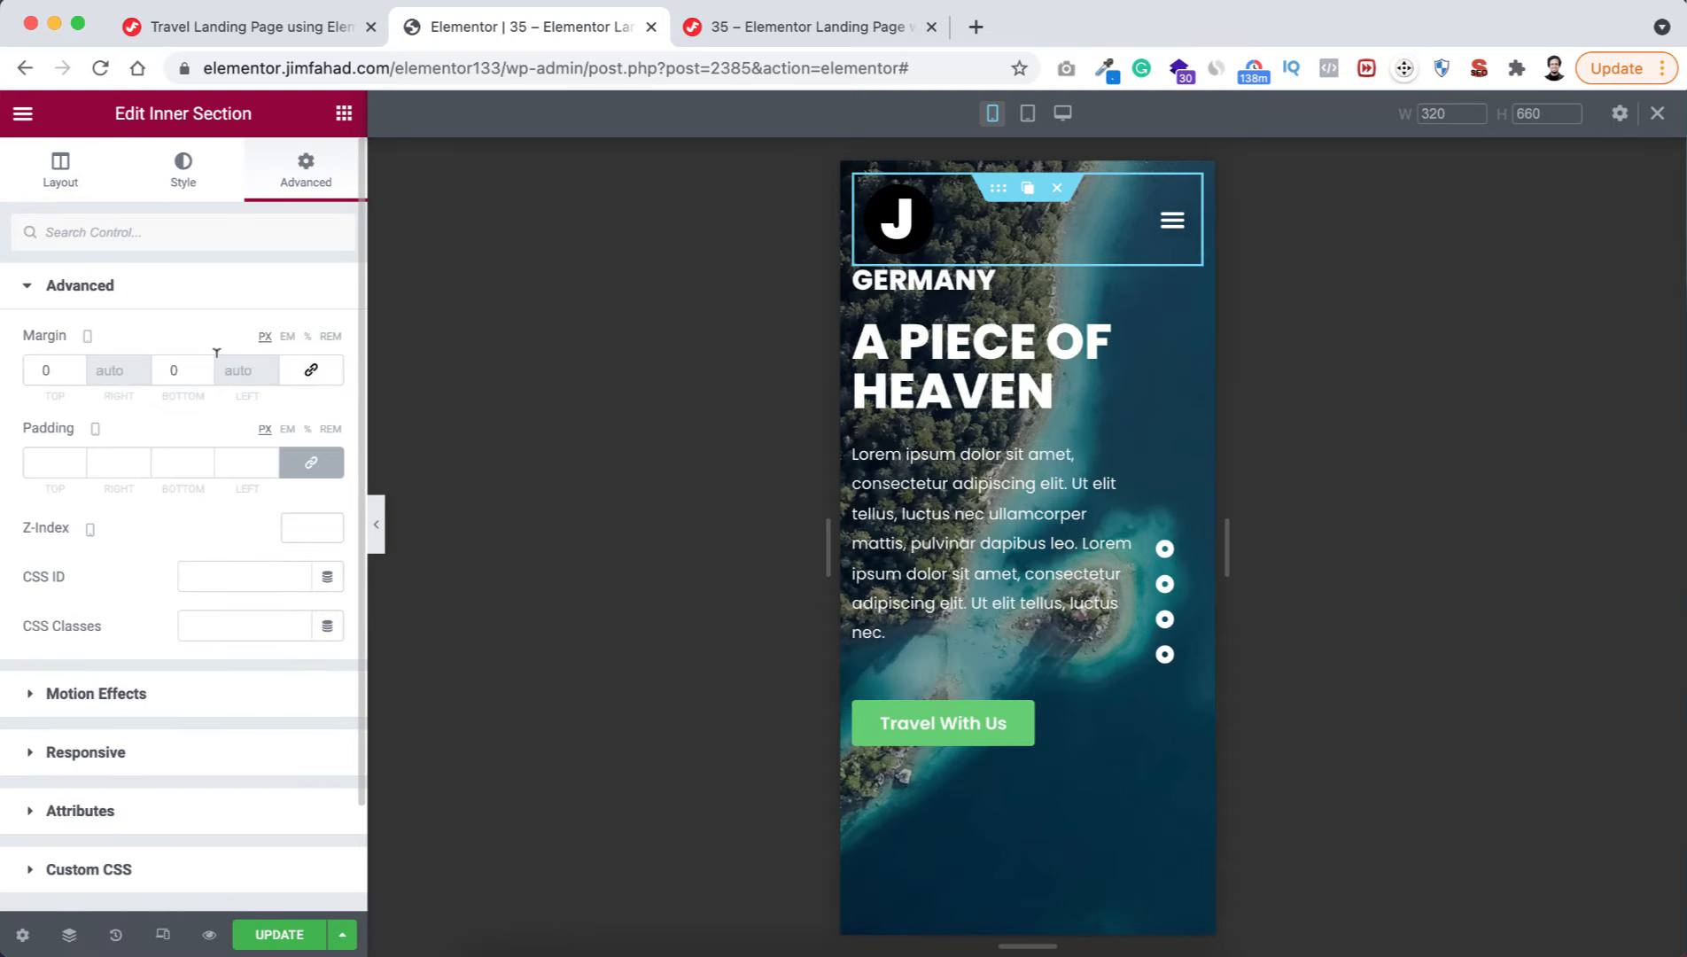
click(174, 370)
text(80)
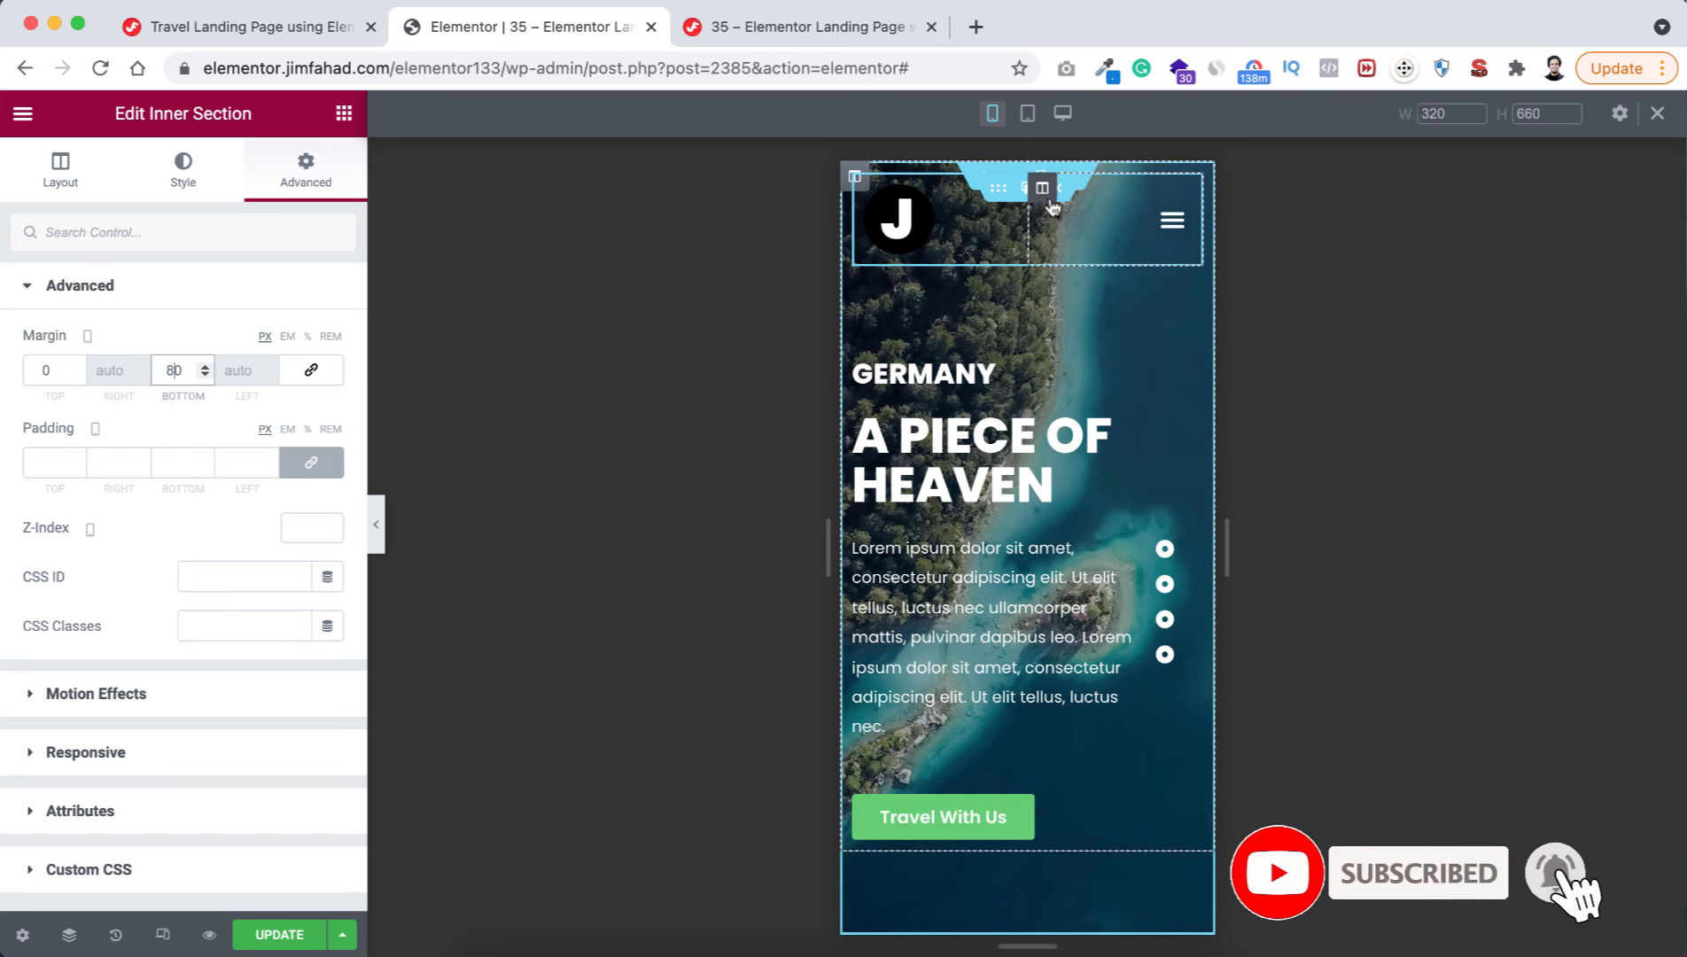
- Check the hero in the tablet and desktop previews, and leave responsive mode
click(1027, 115)
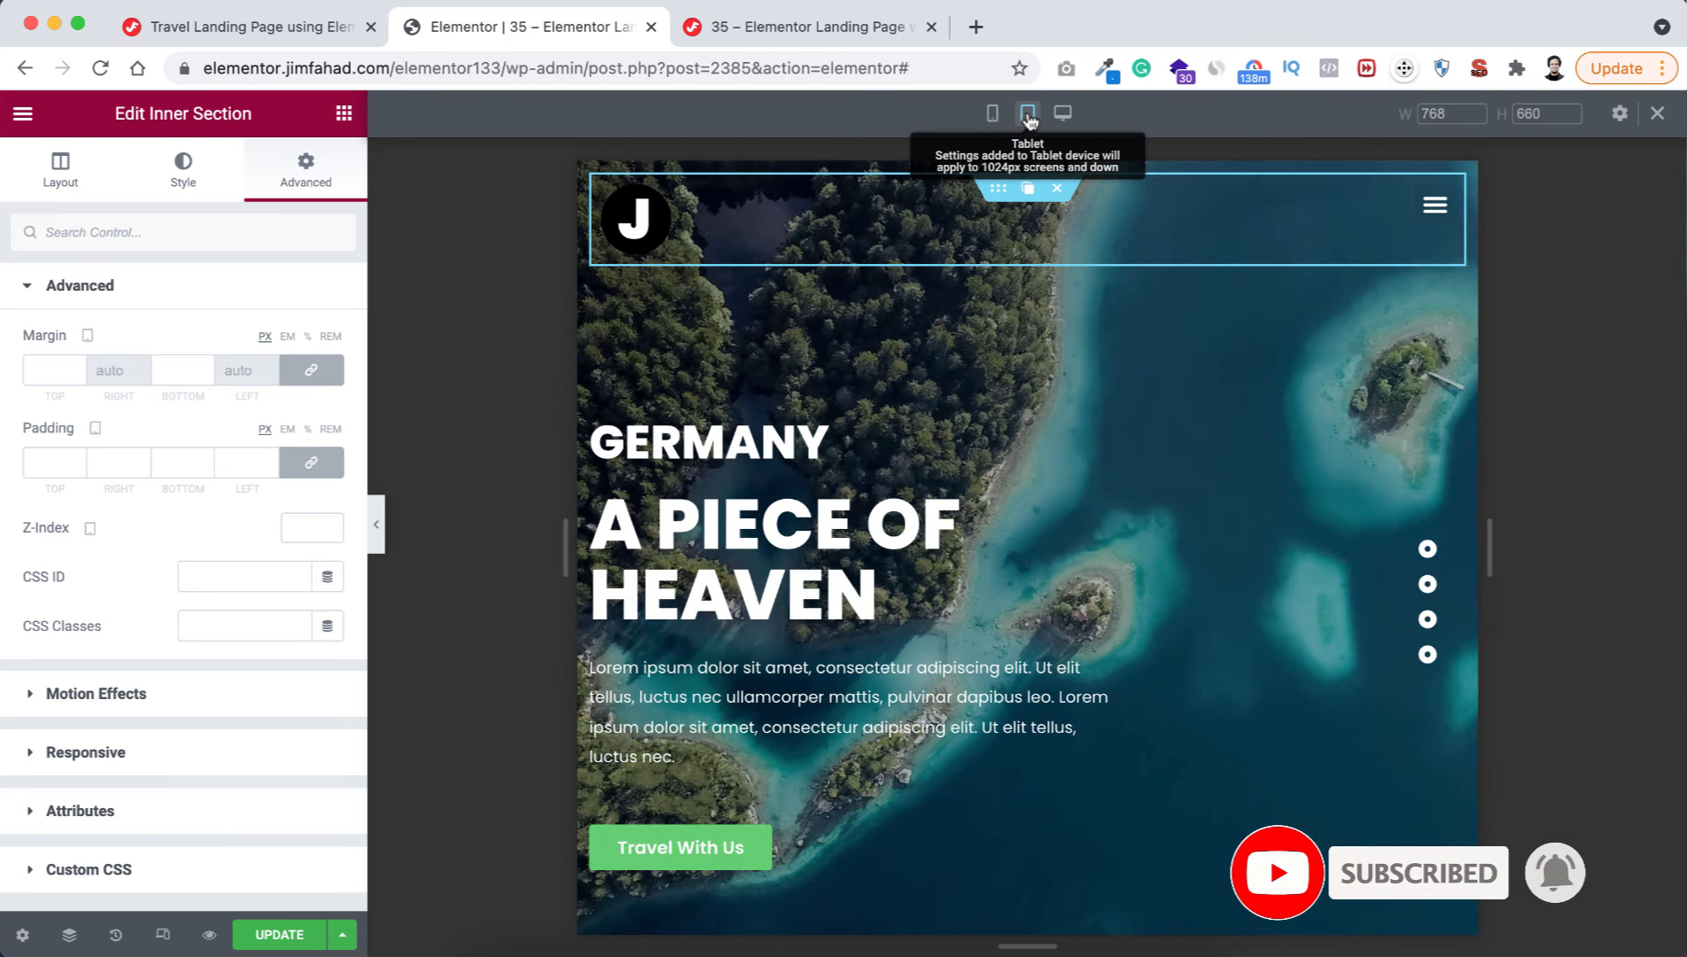
click(1062, 116)
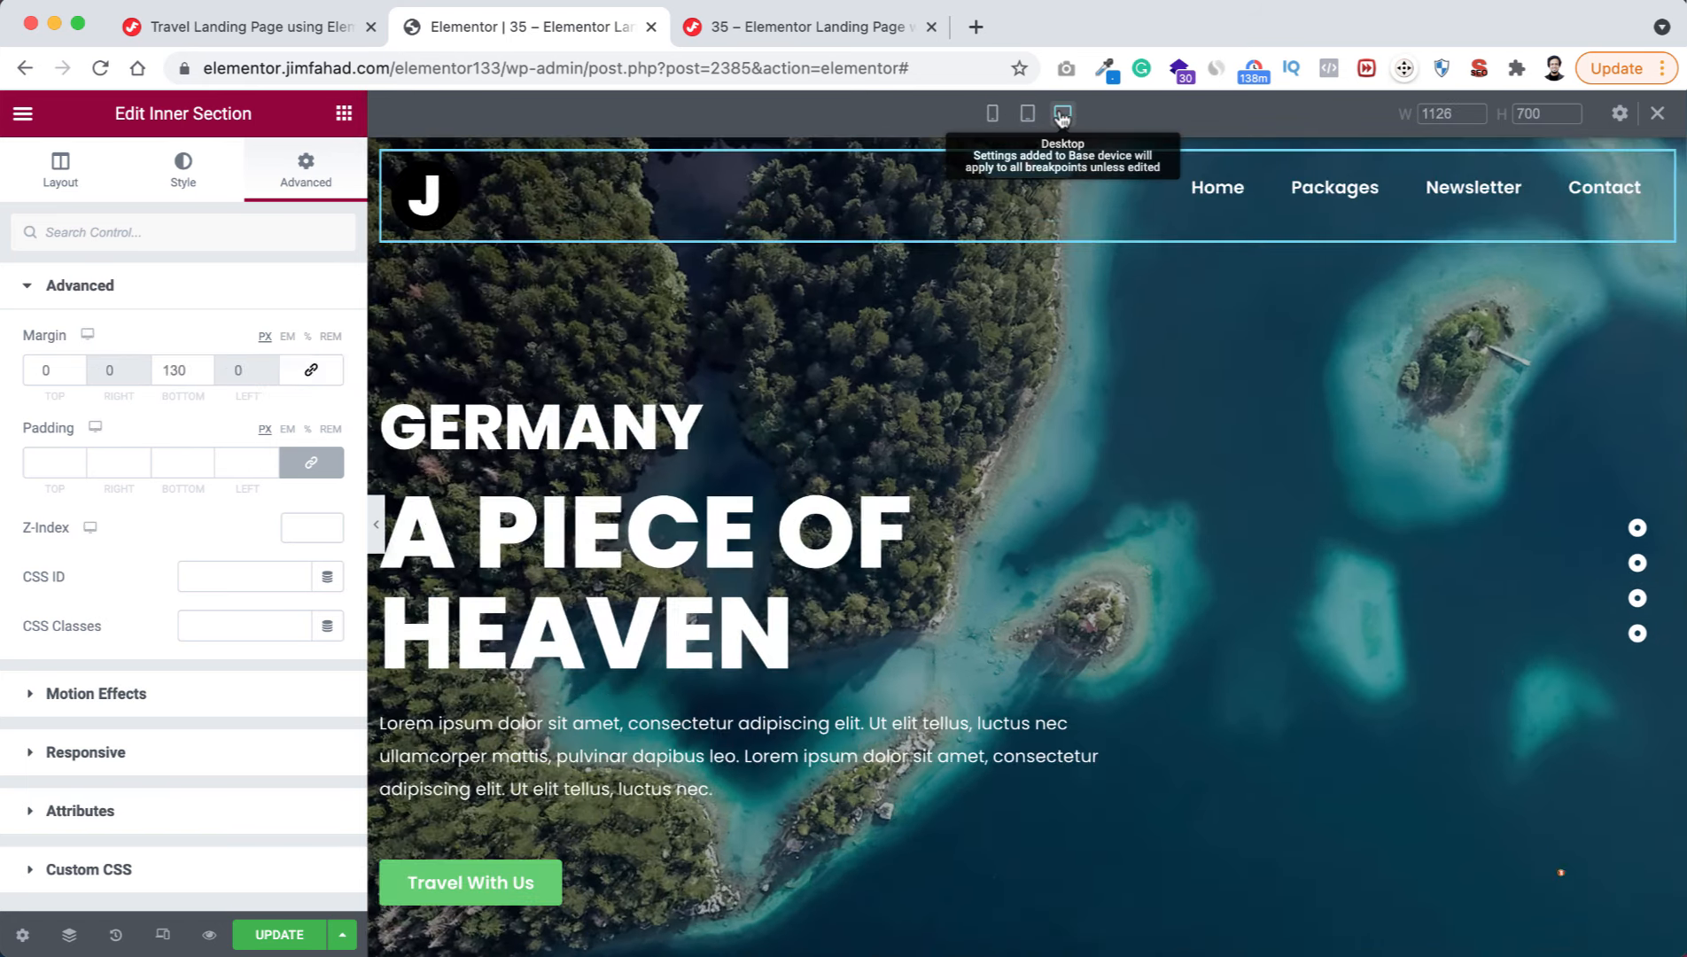
click(1658, 116)
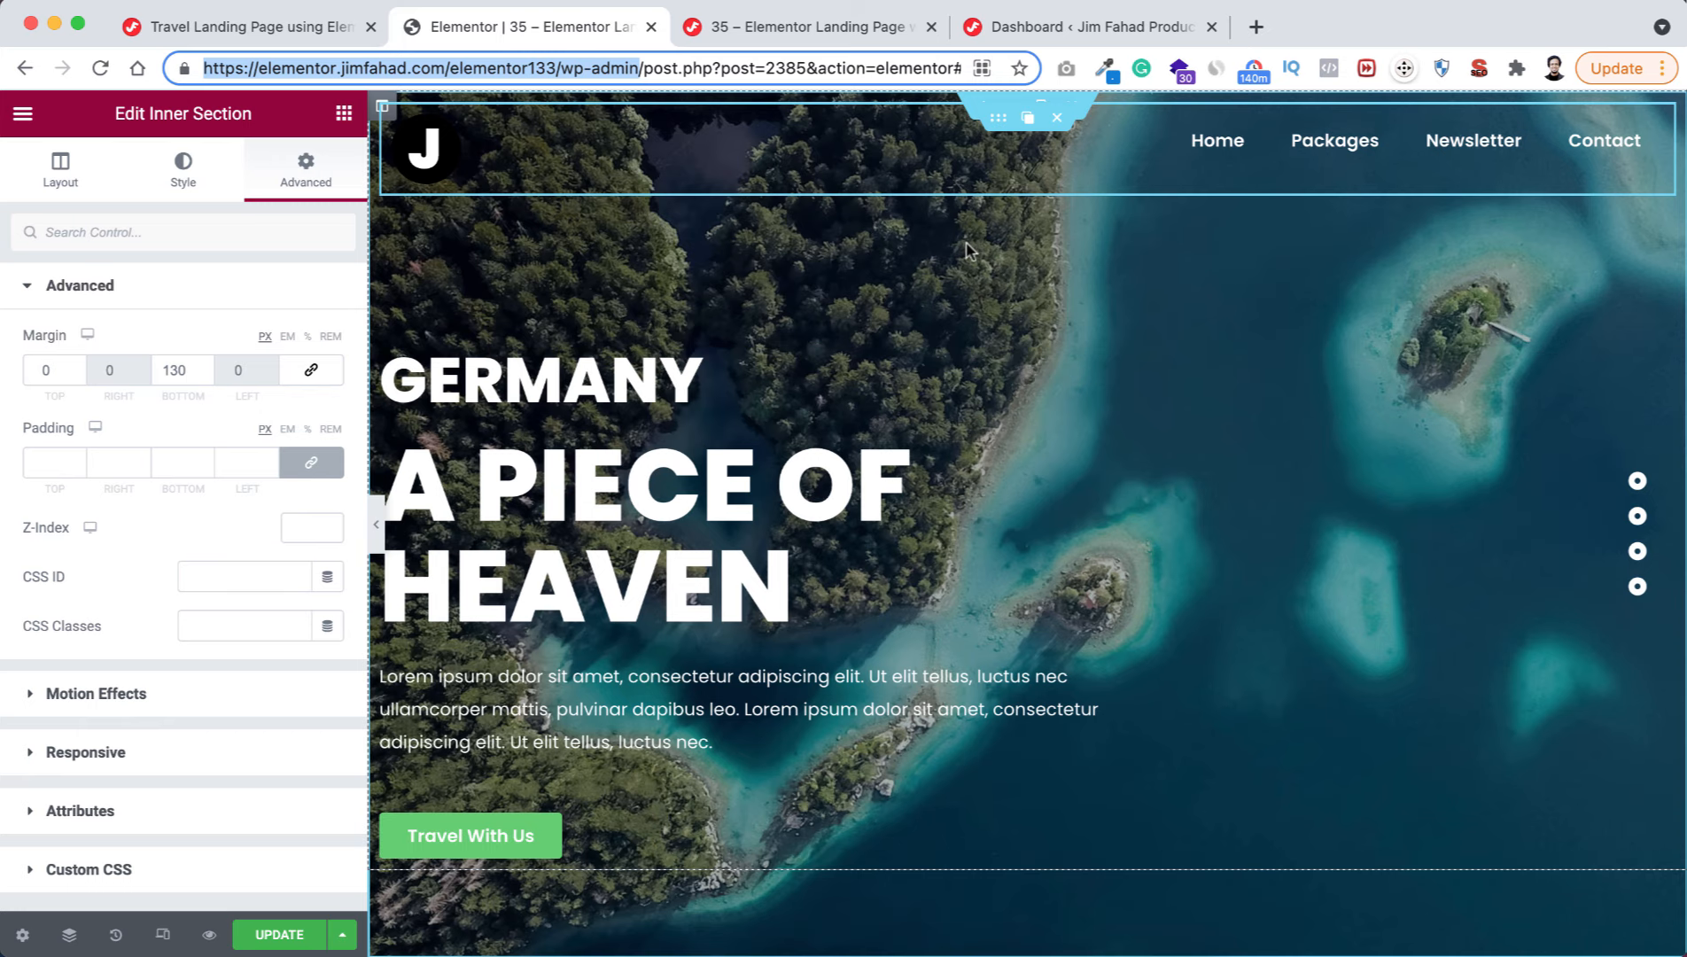
- In the WordPress media library, view the attachment details of the forest-and-island background and the sailboats background, comparing with the hero page
click(1043, 27)
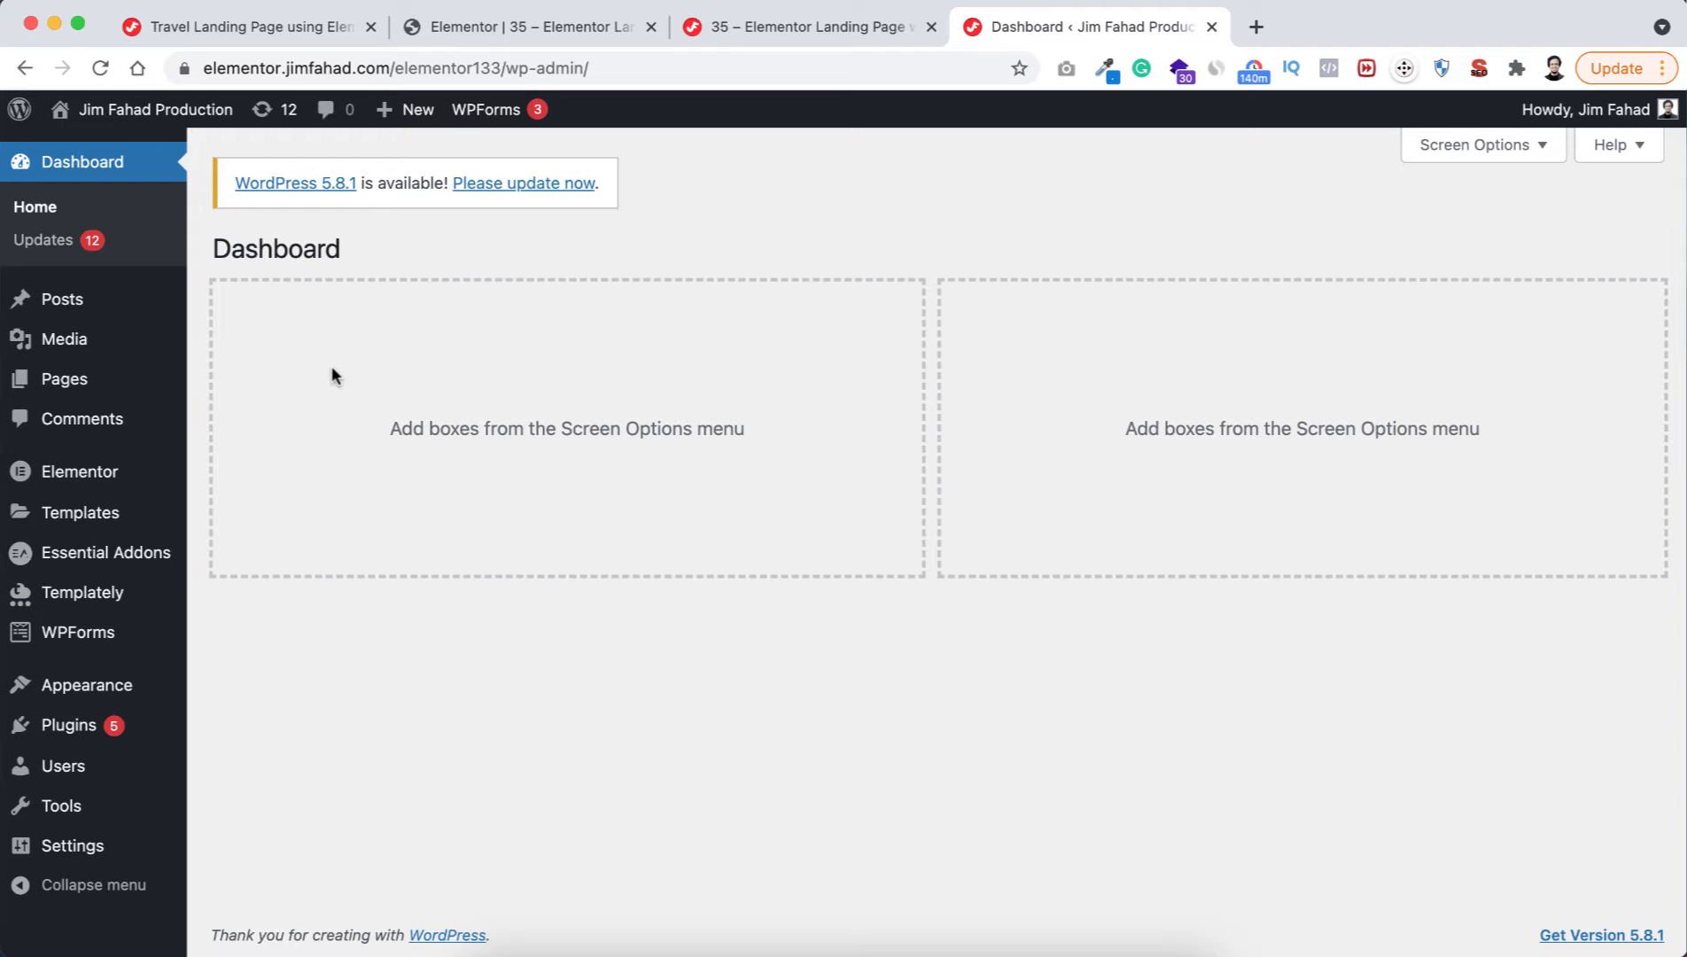
mouse_move(120, 339)
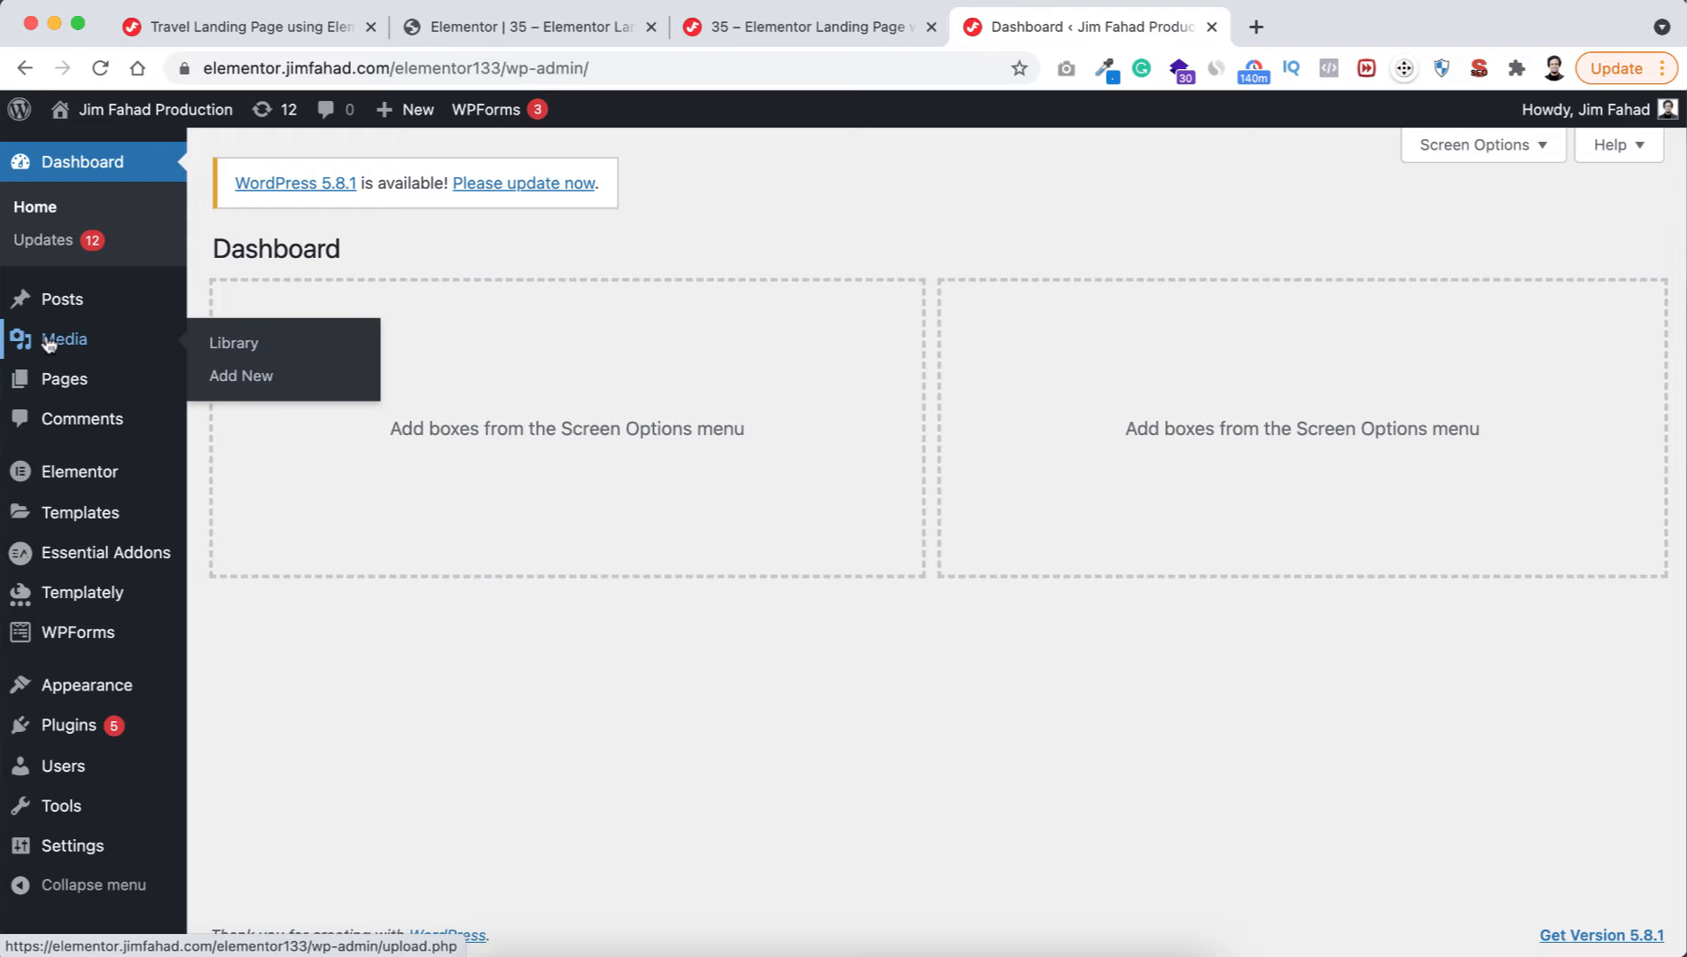
click(221, 344)
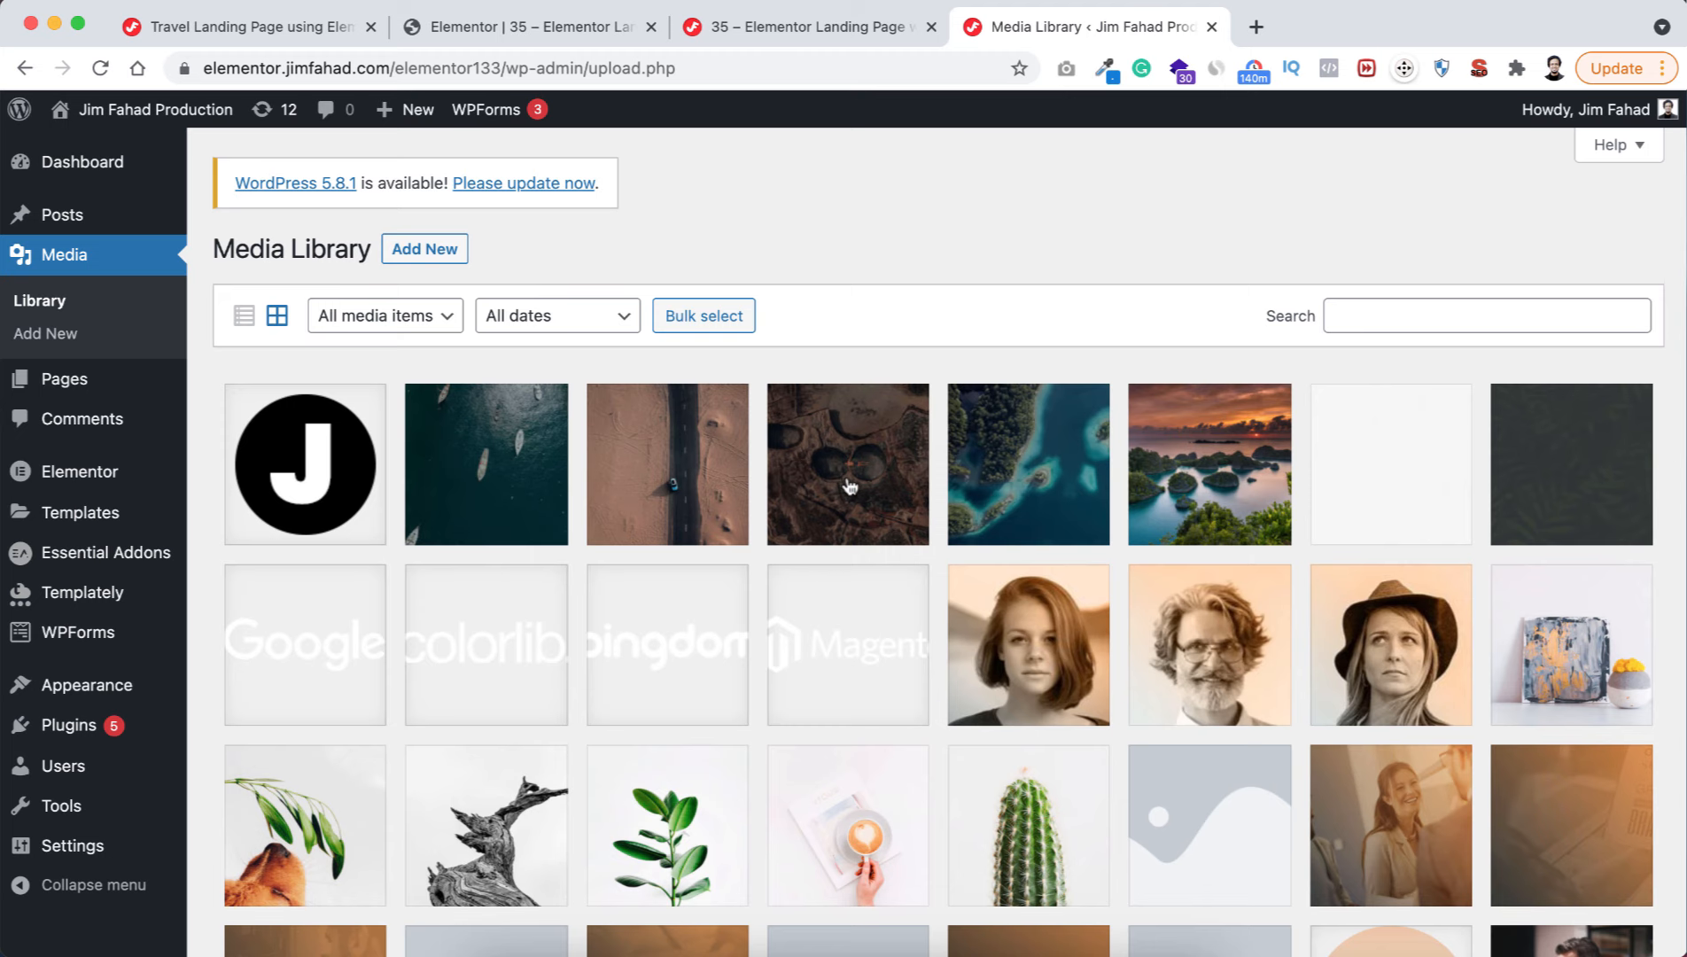
click(1042, 464)
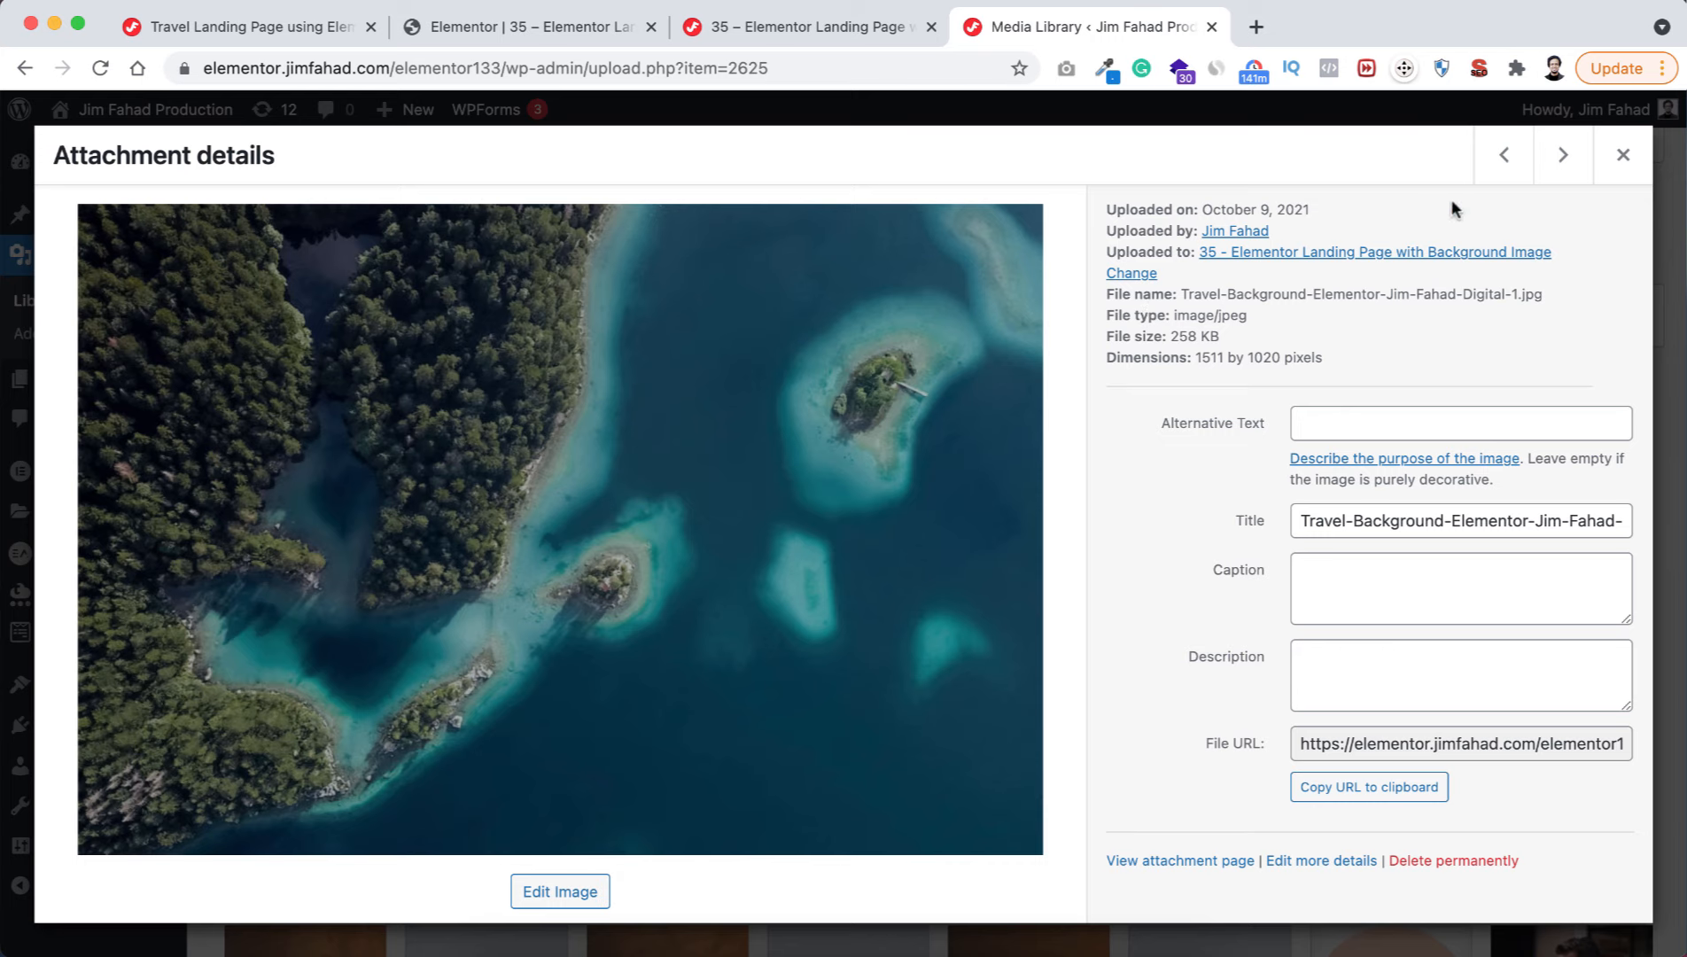
click(1621, 157)
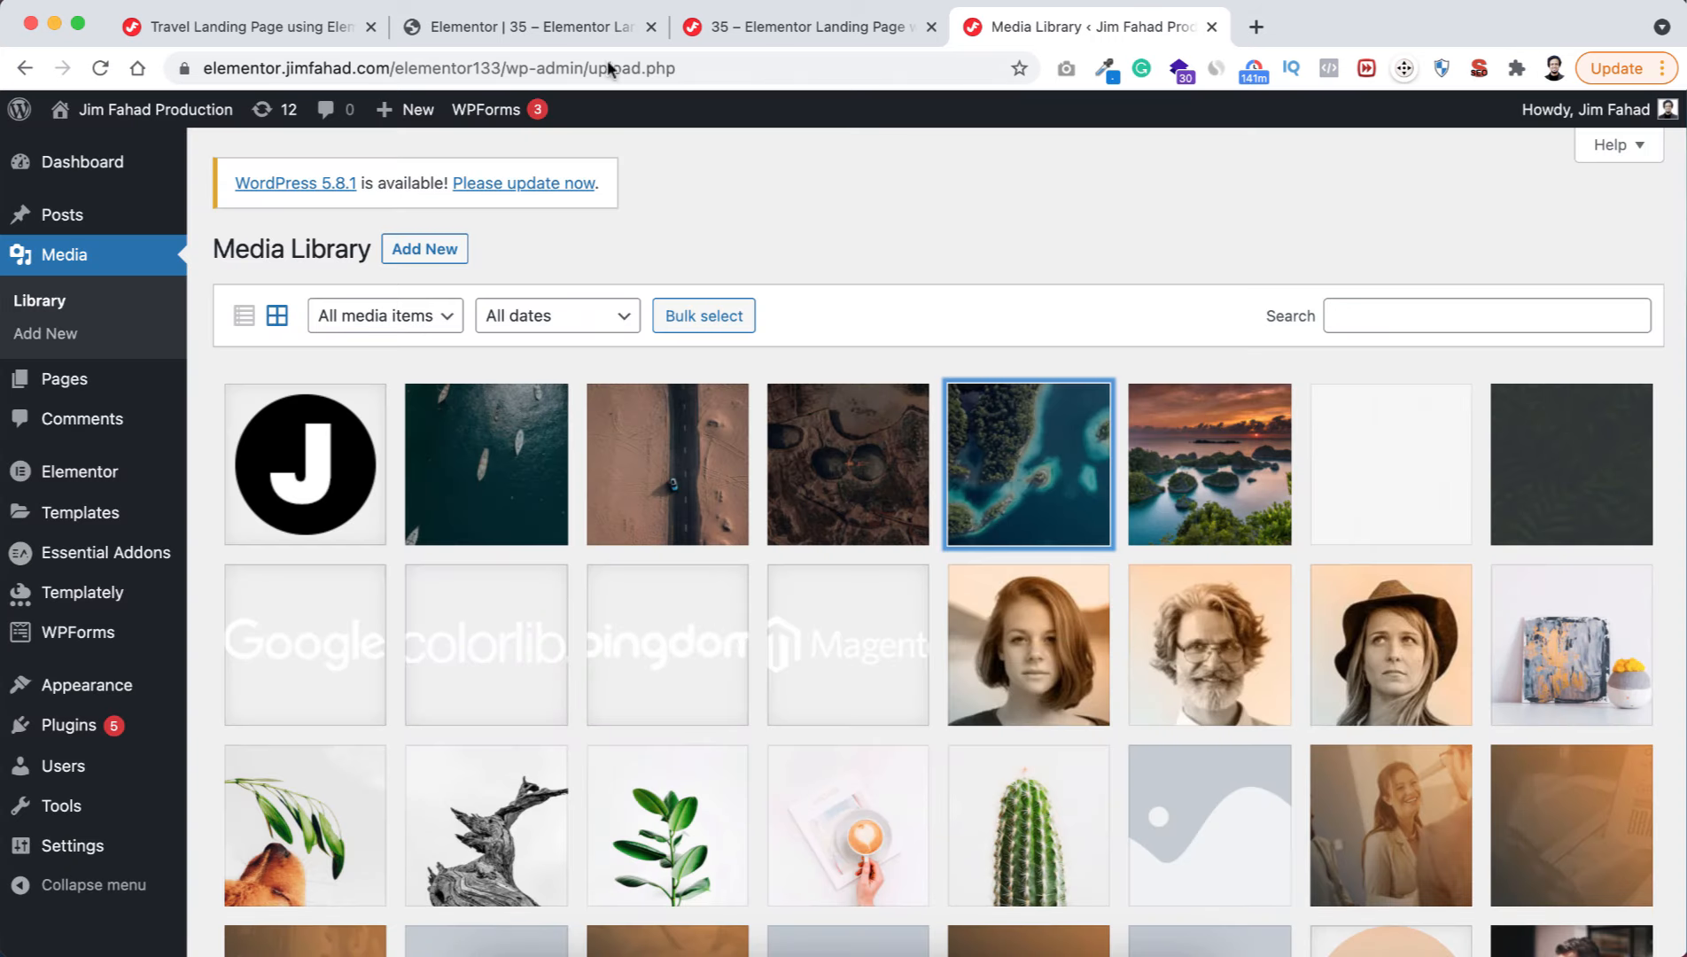
click(584, 29)
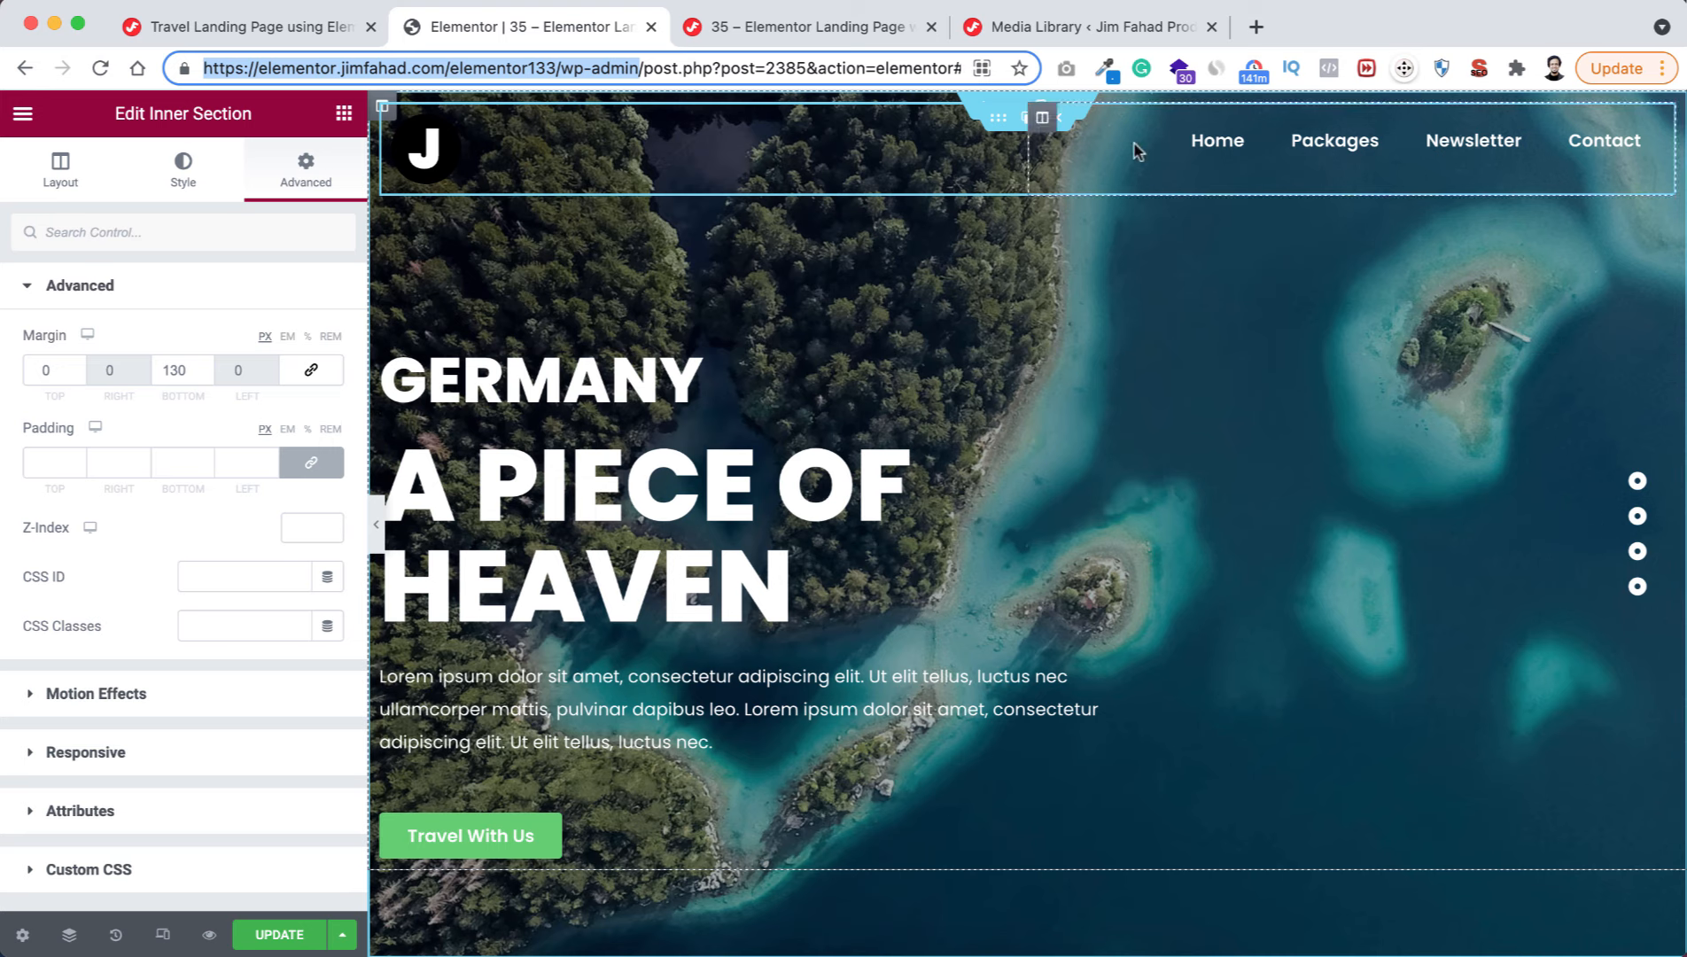
click(1106, 30)
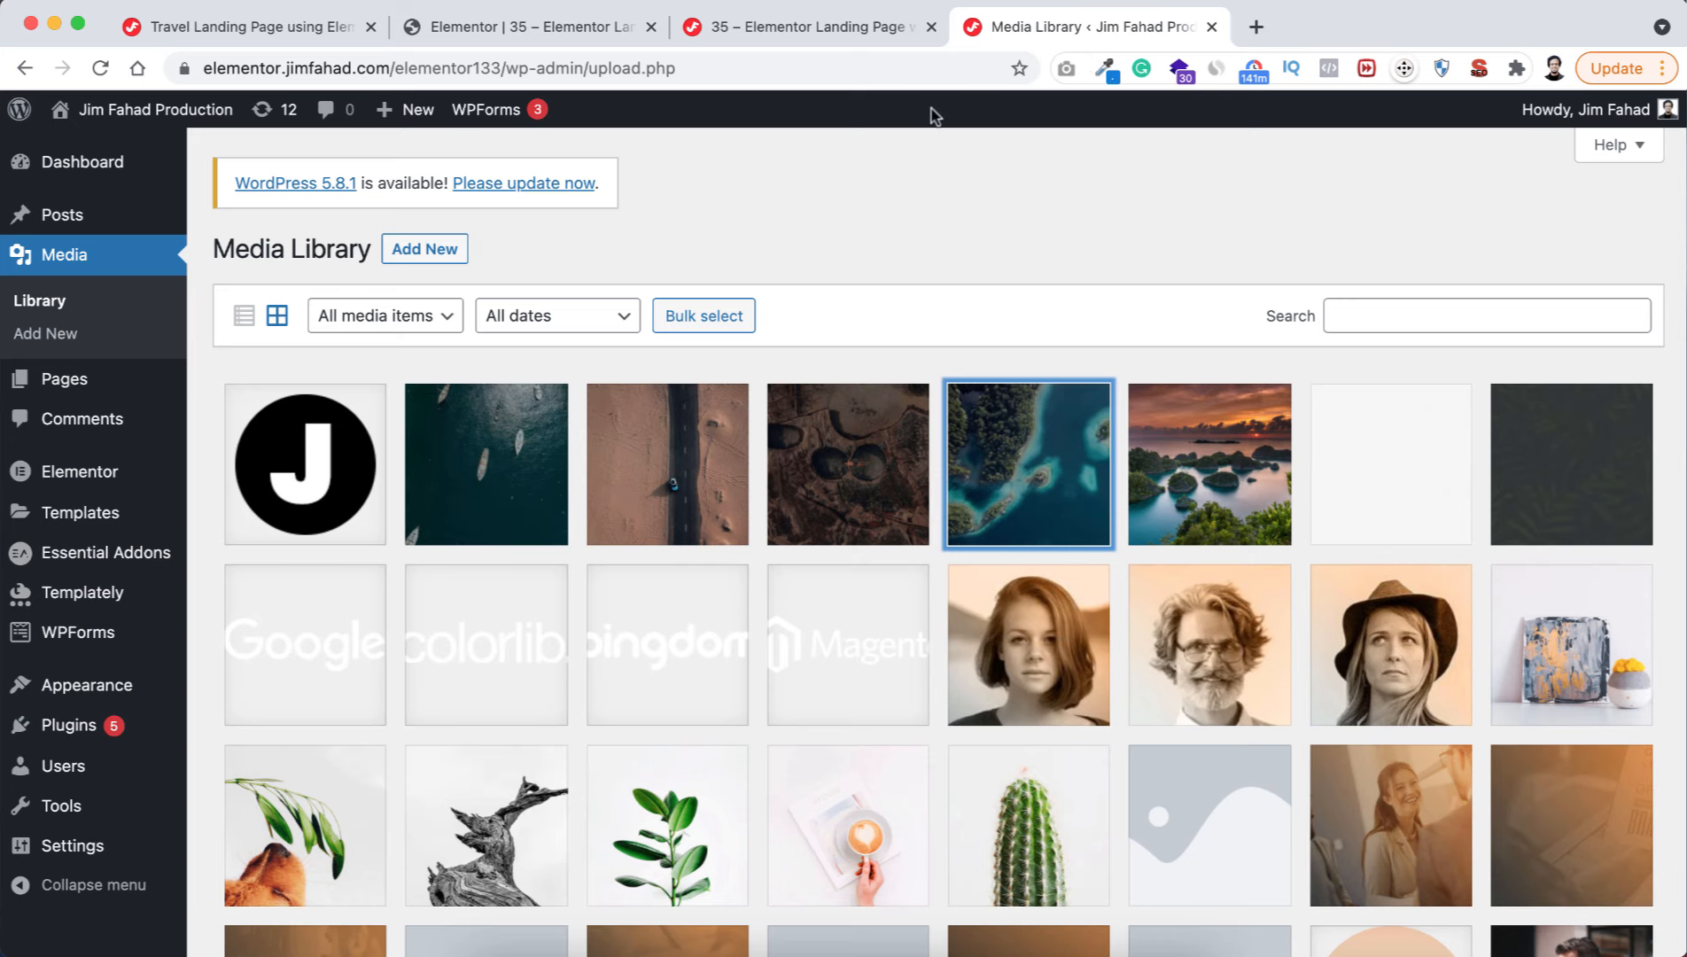
click(496, 483)
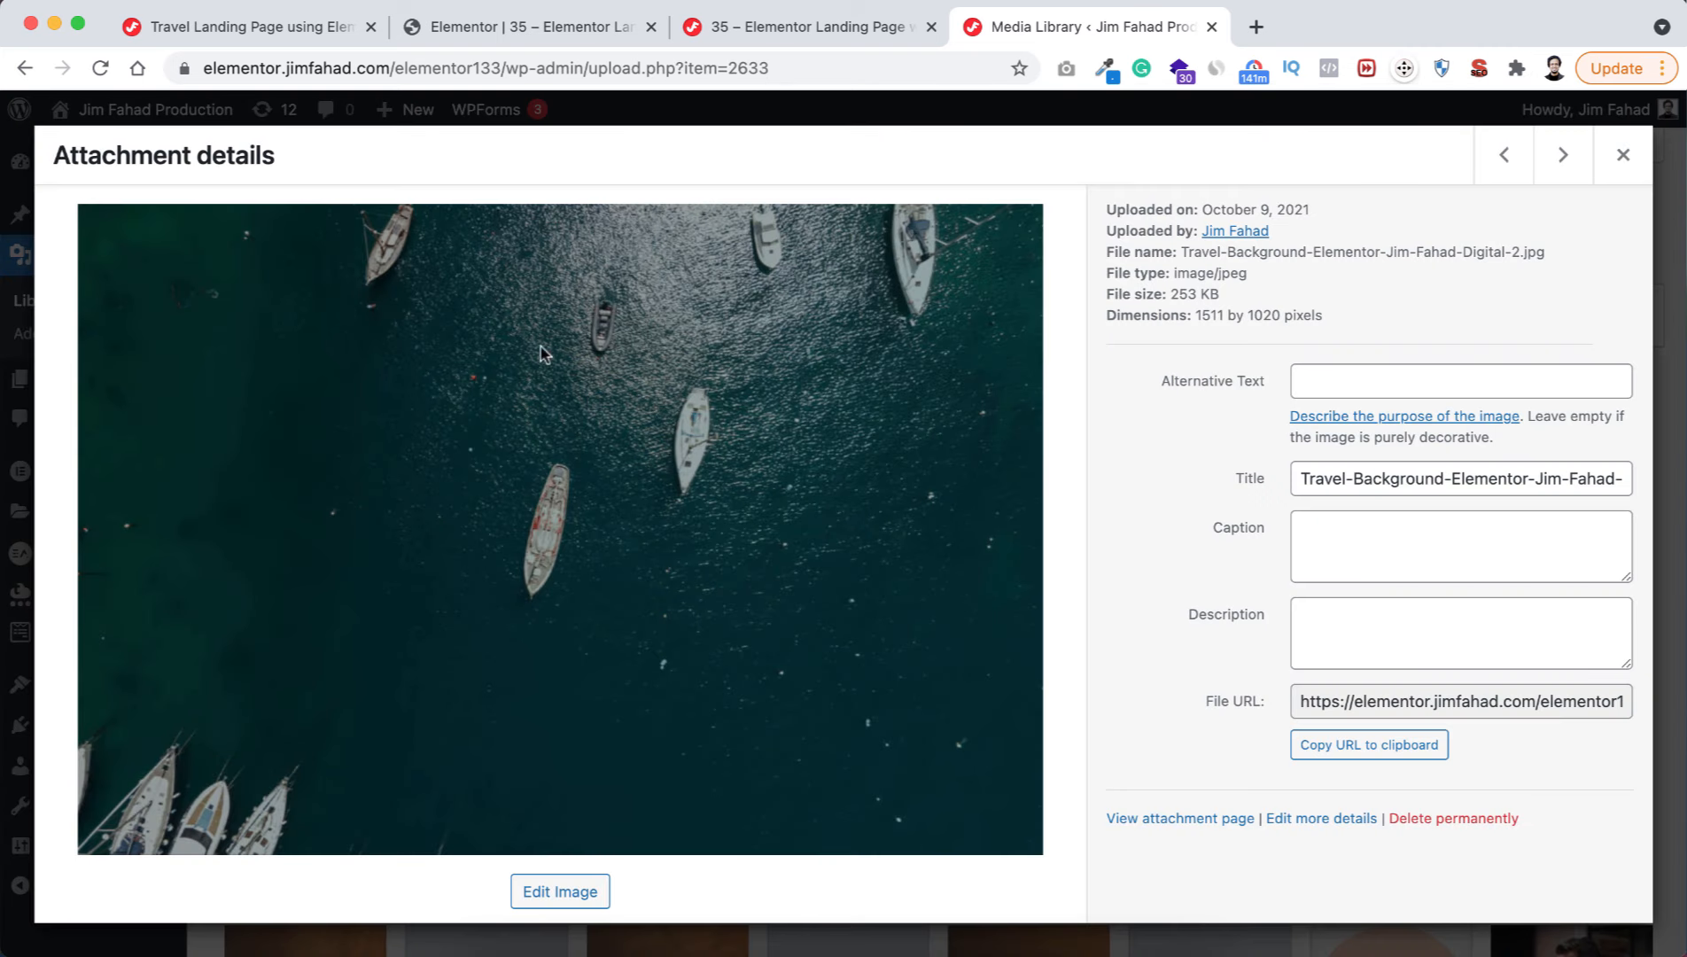
- Back in the Elementor editor, give the main hero section the CSS class travel-banner
click(532, 26)
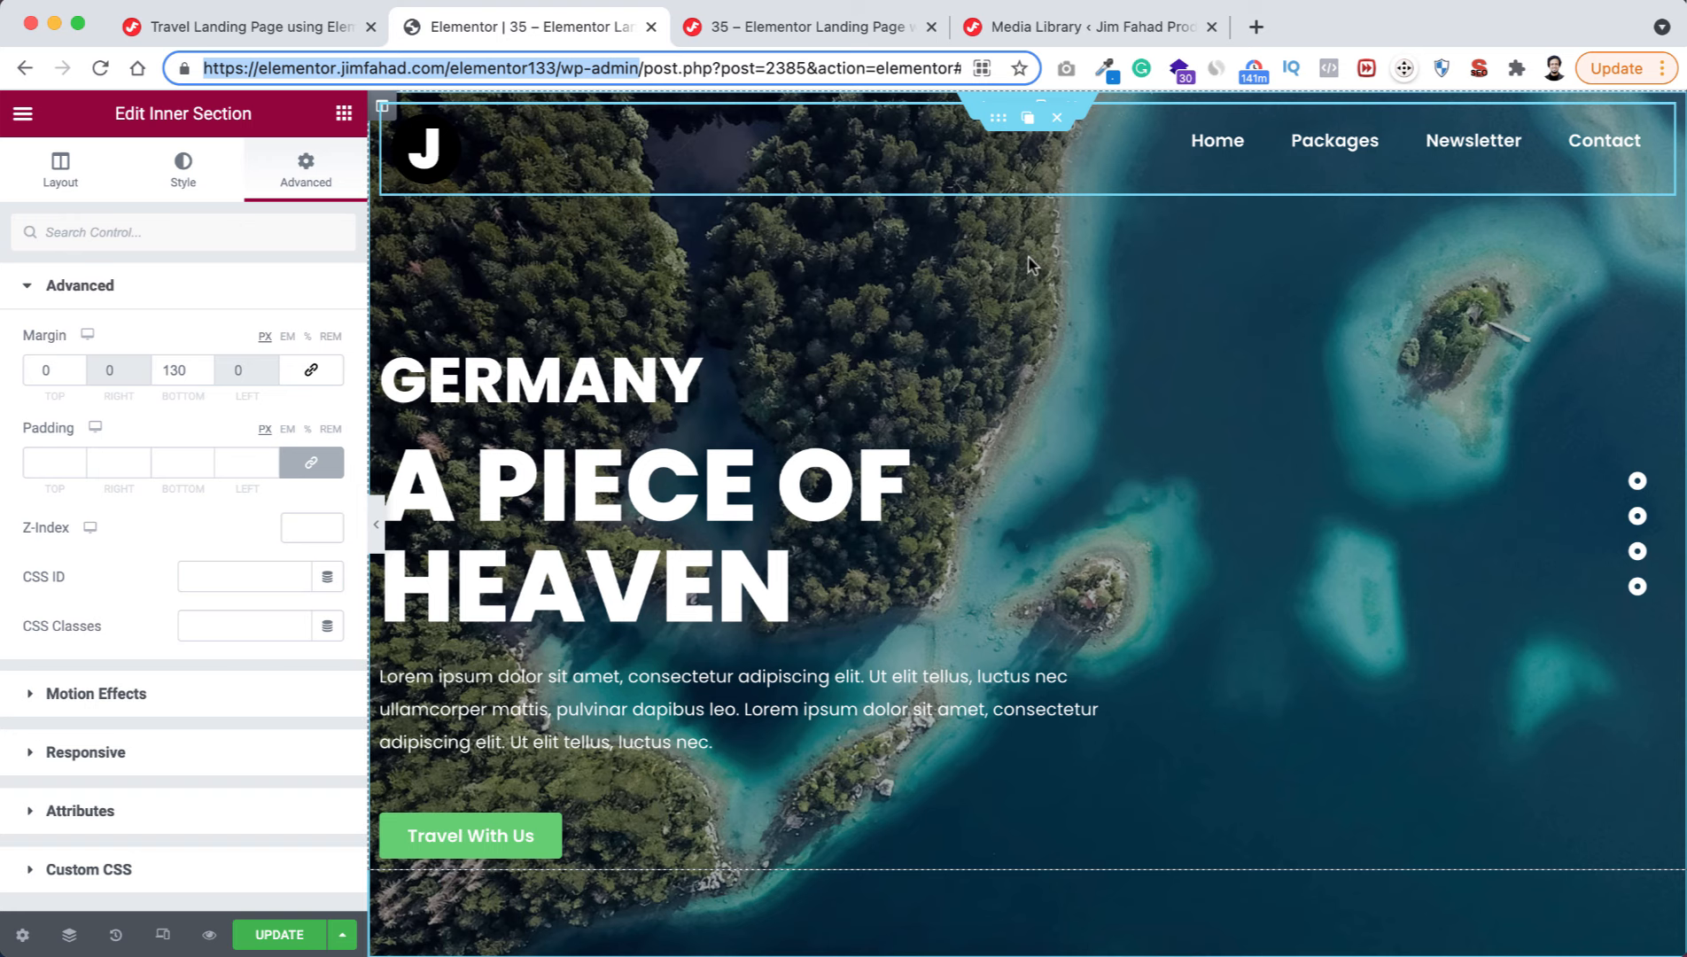
click(1019, 98)
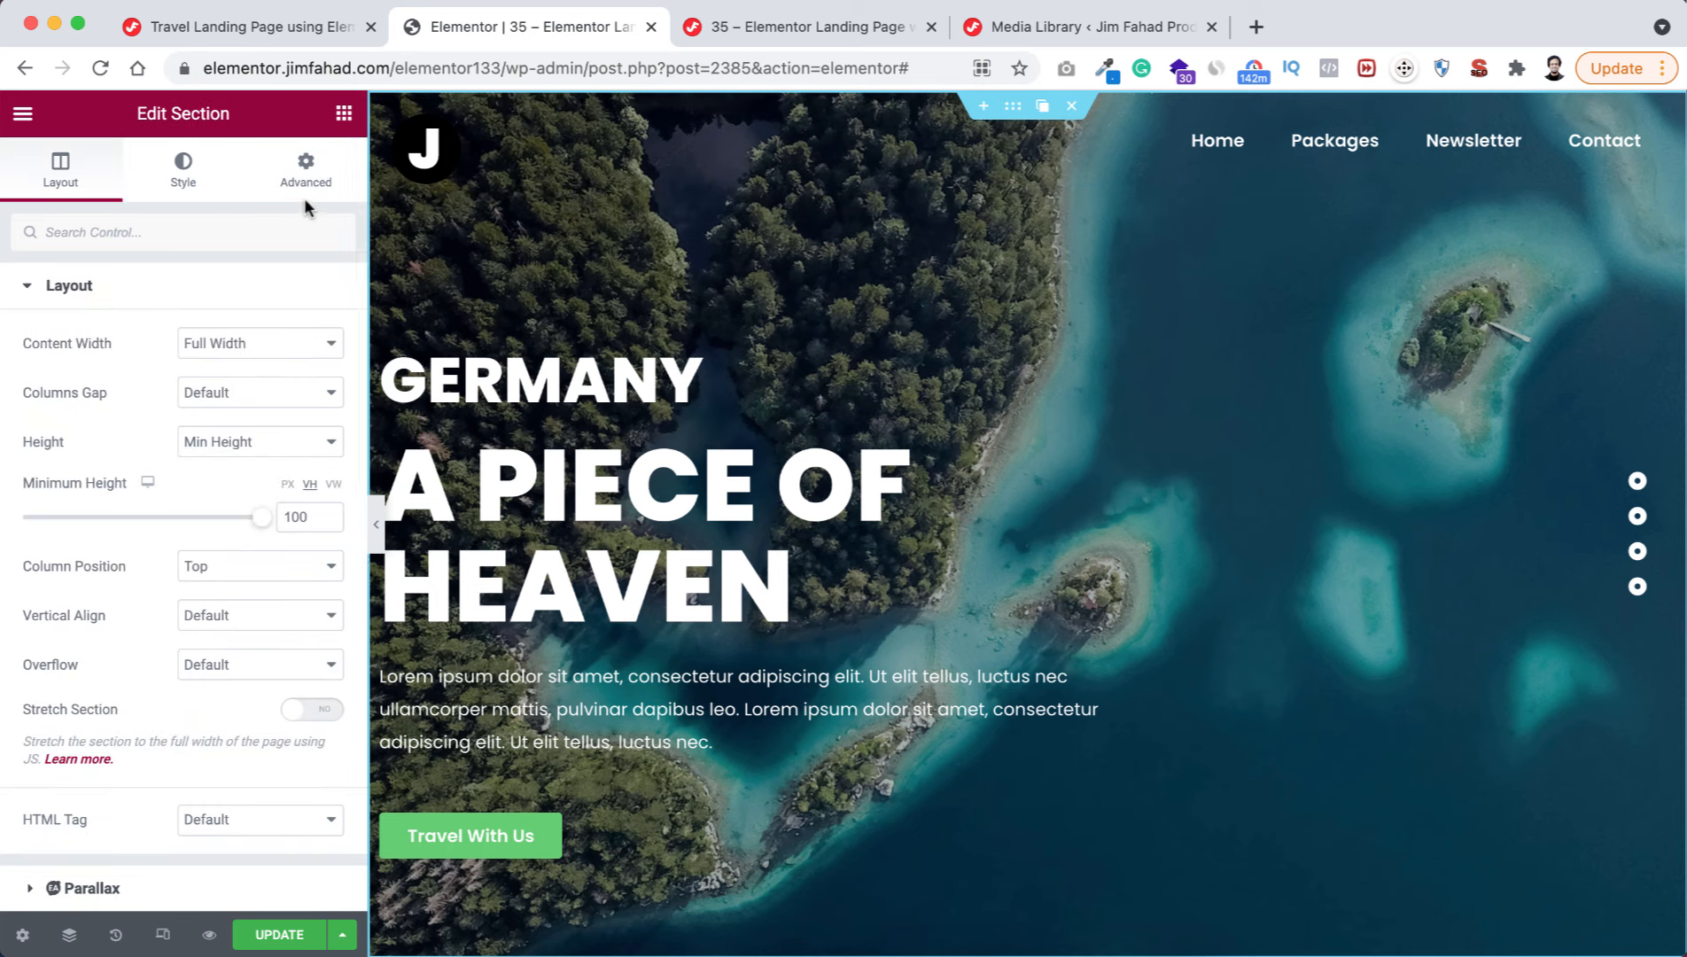
click(310, 171)
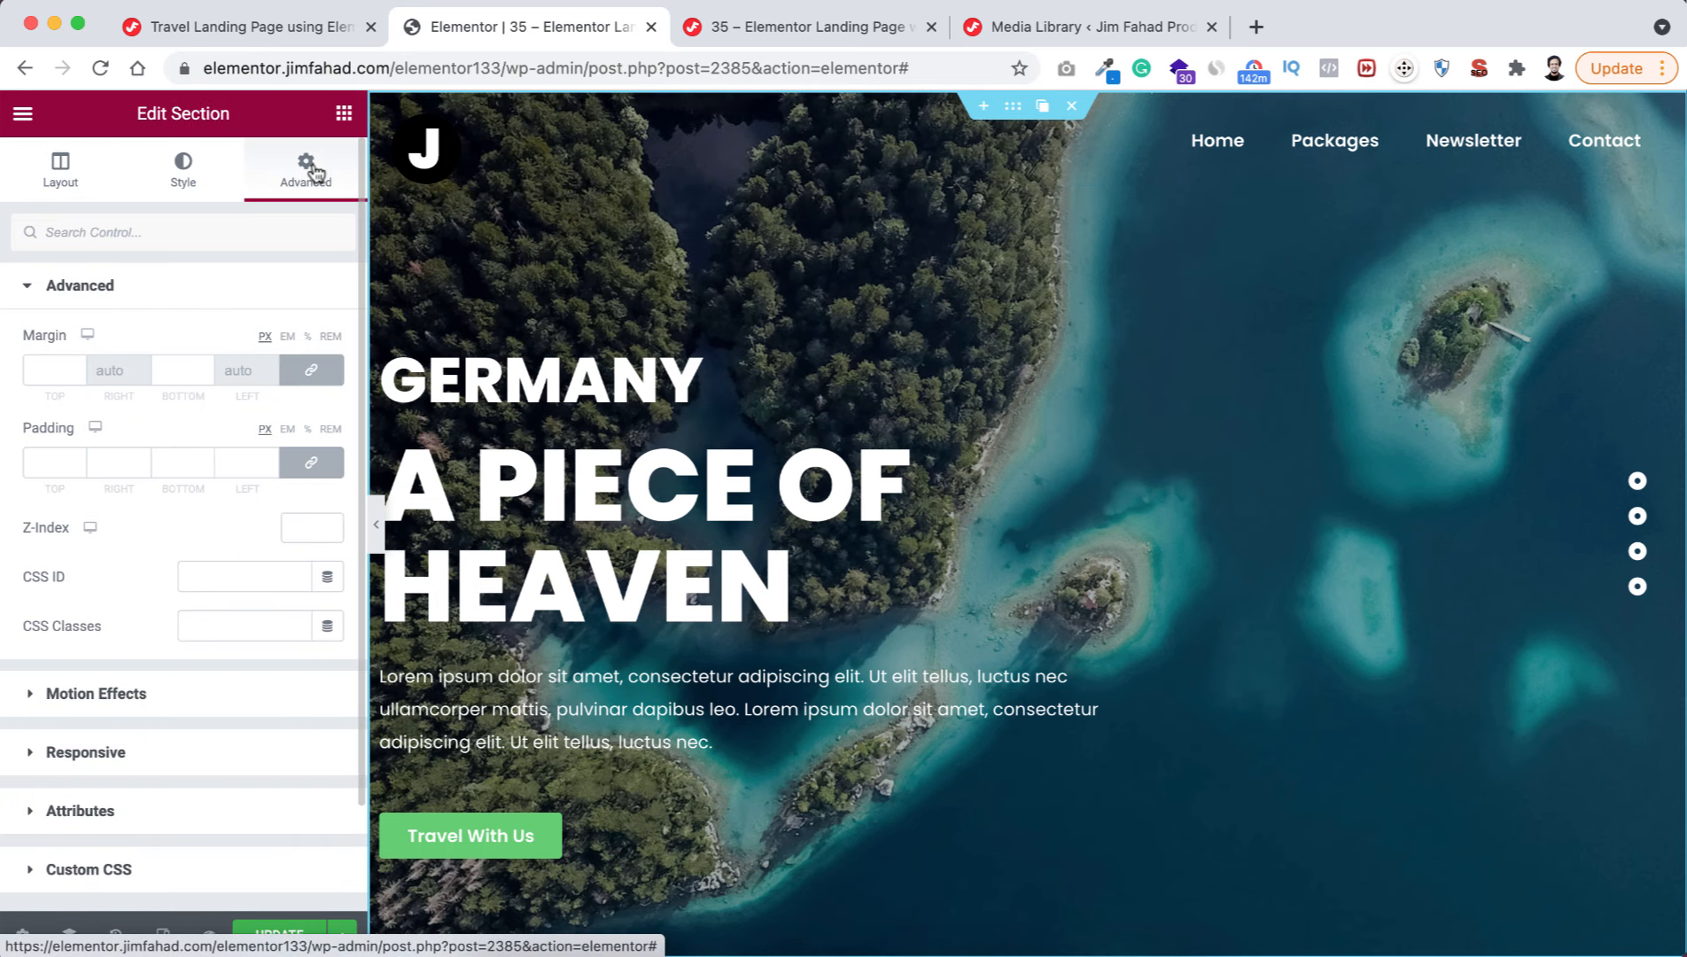
click(204, 622)
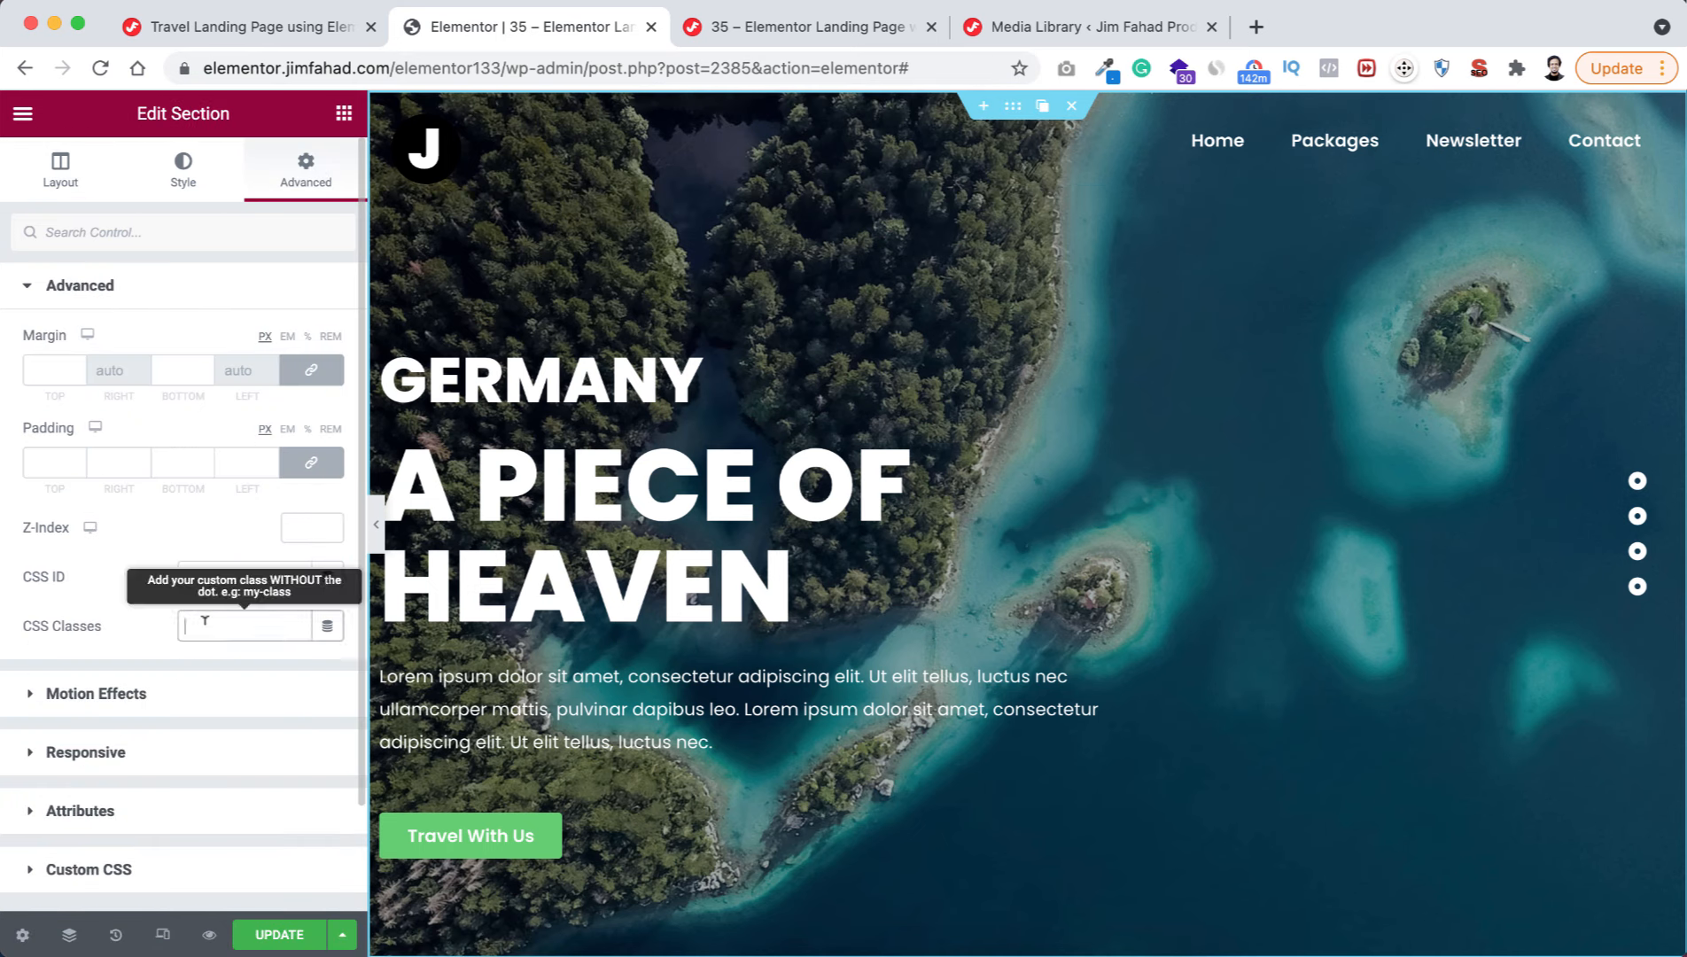
text(travel-b)
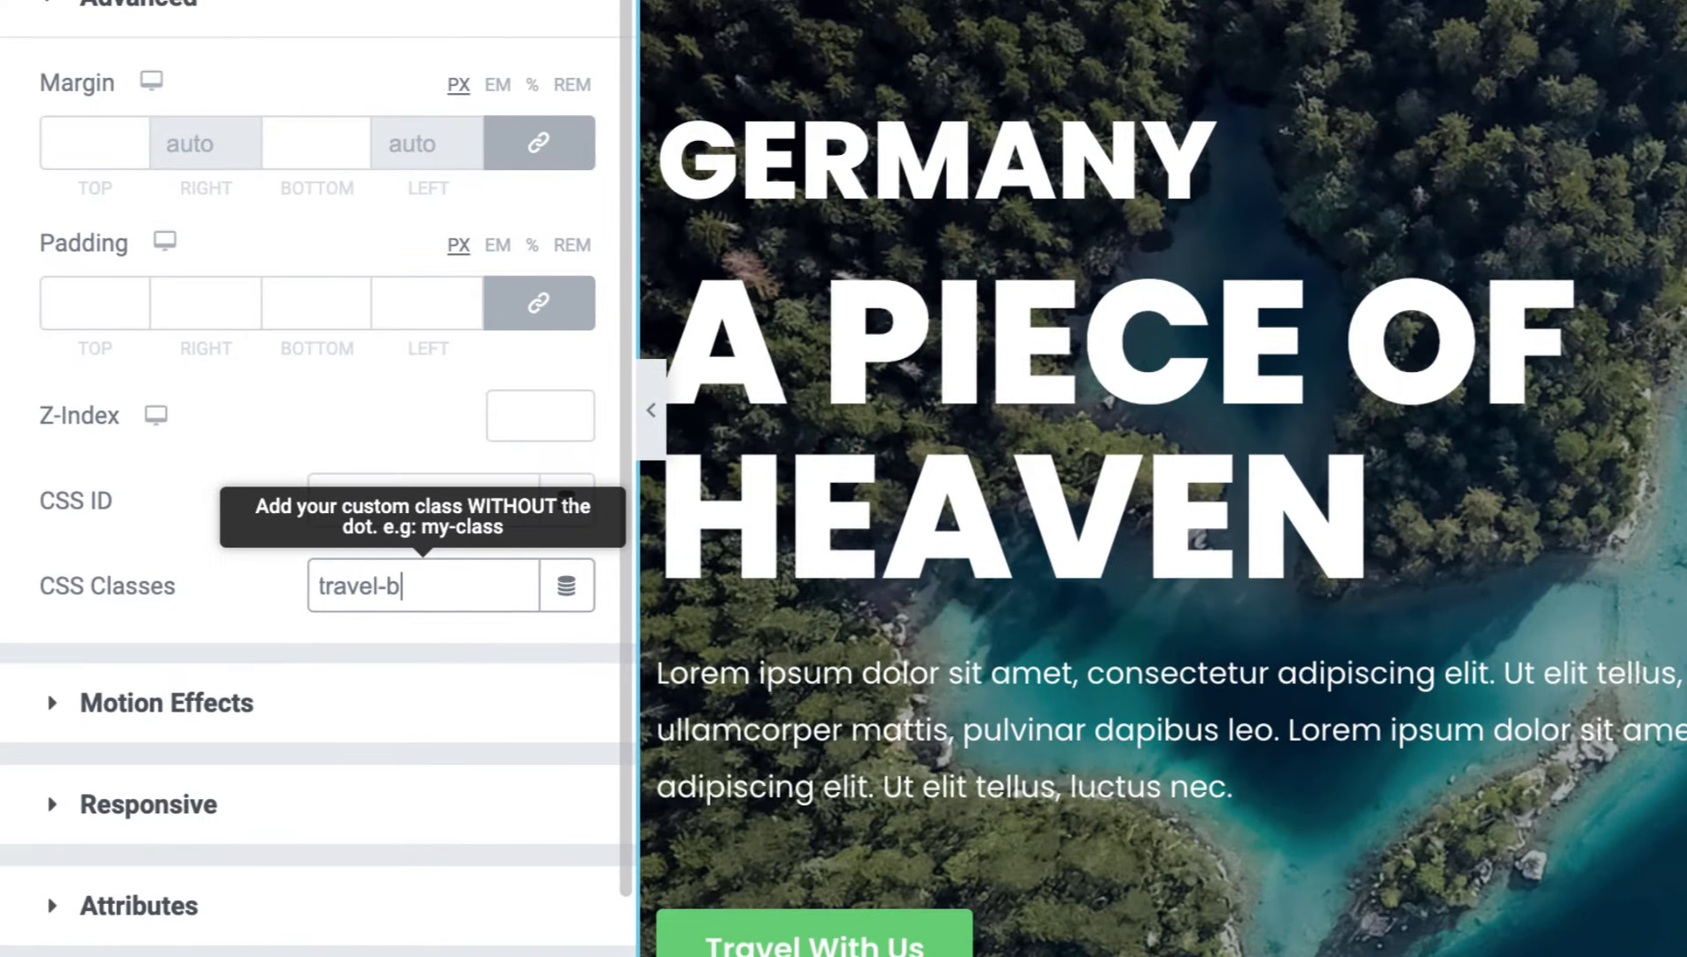
text(anner)
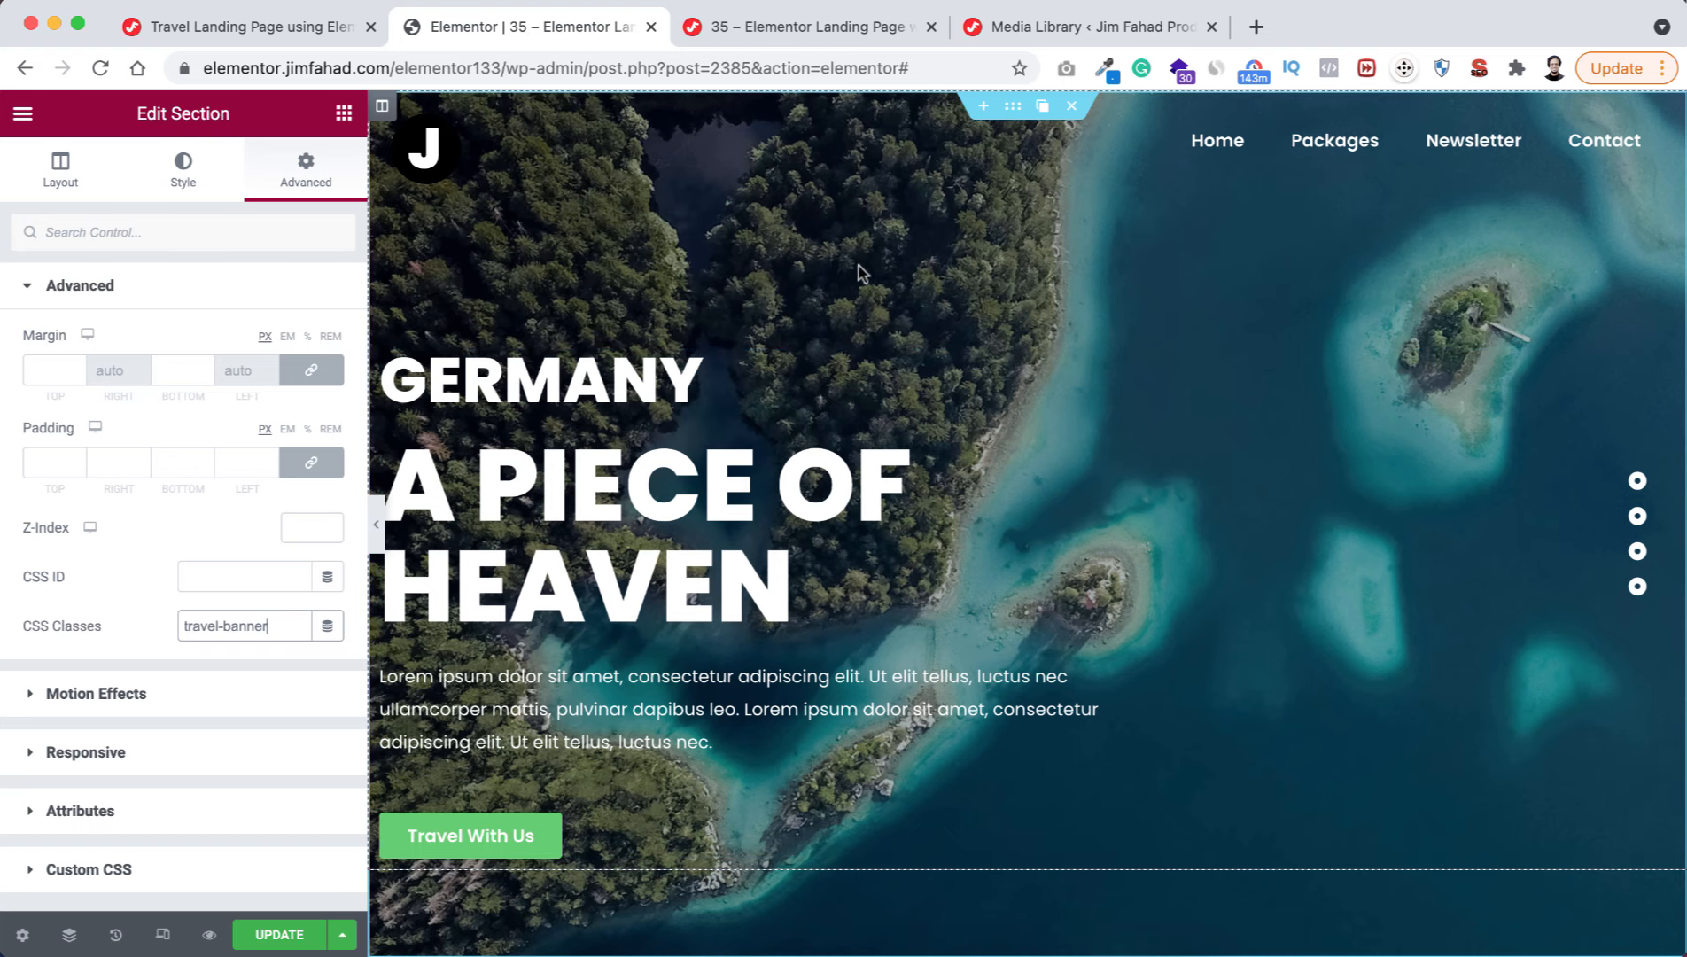
- Copy the whole "JavaScript snippet for thumbnails" code from the tutorial web page
click(300, 30)
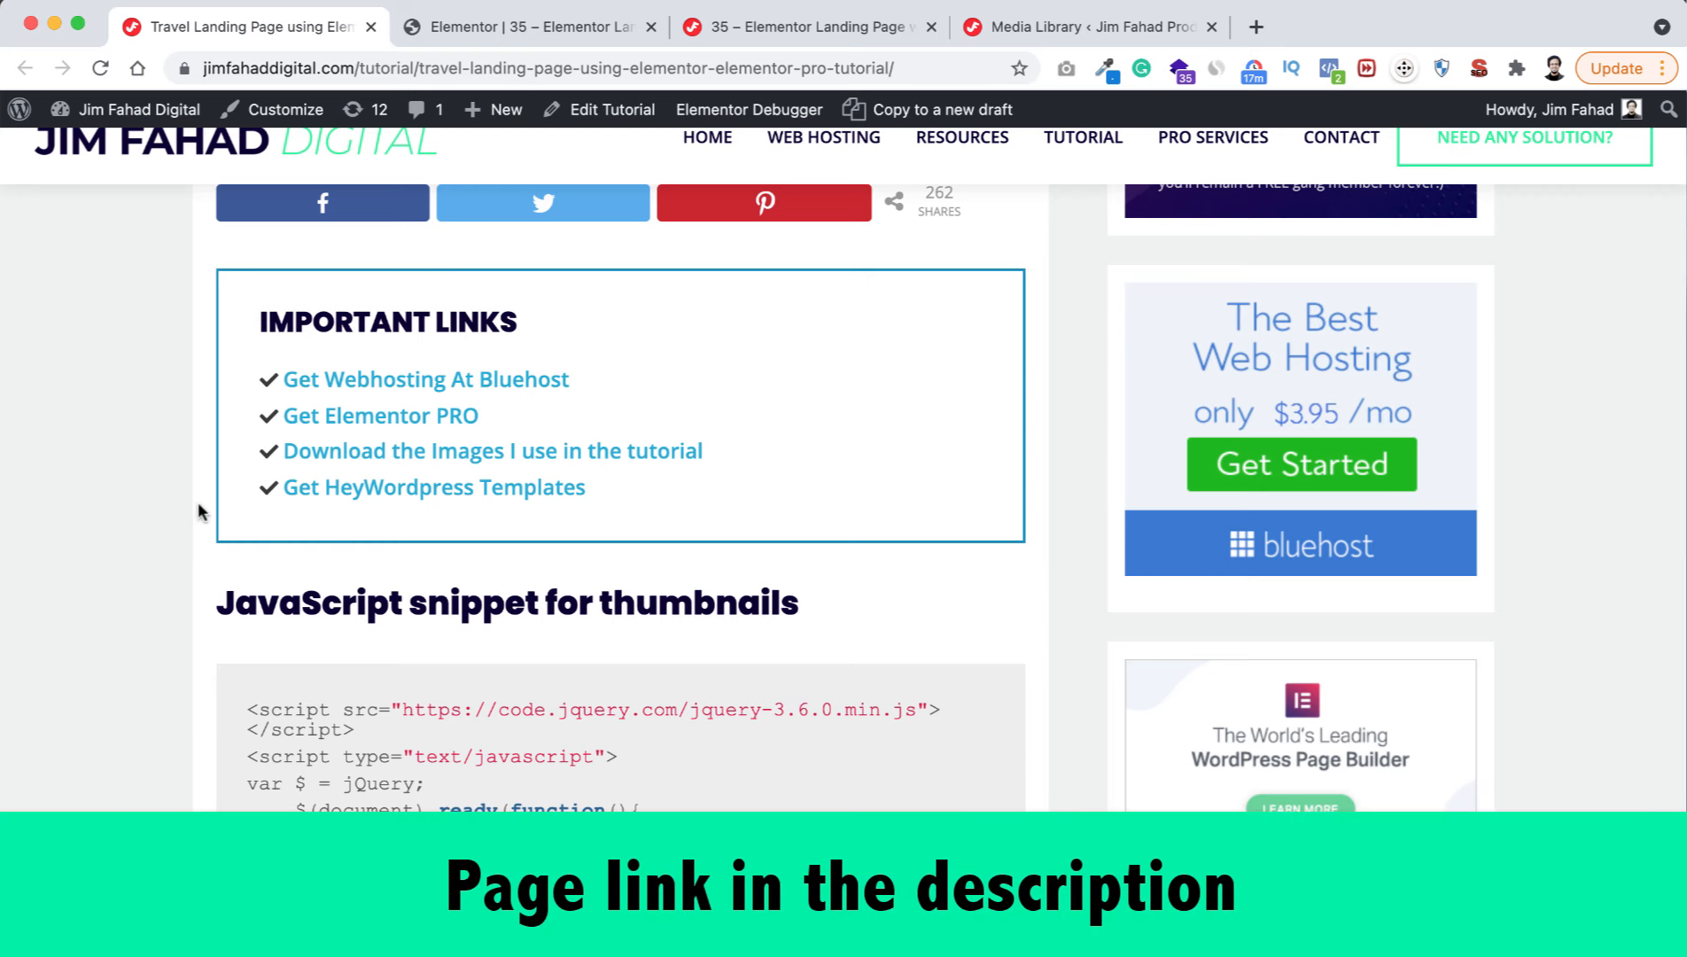
scroll(199, 678, down, 5)
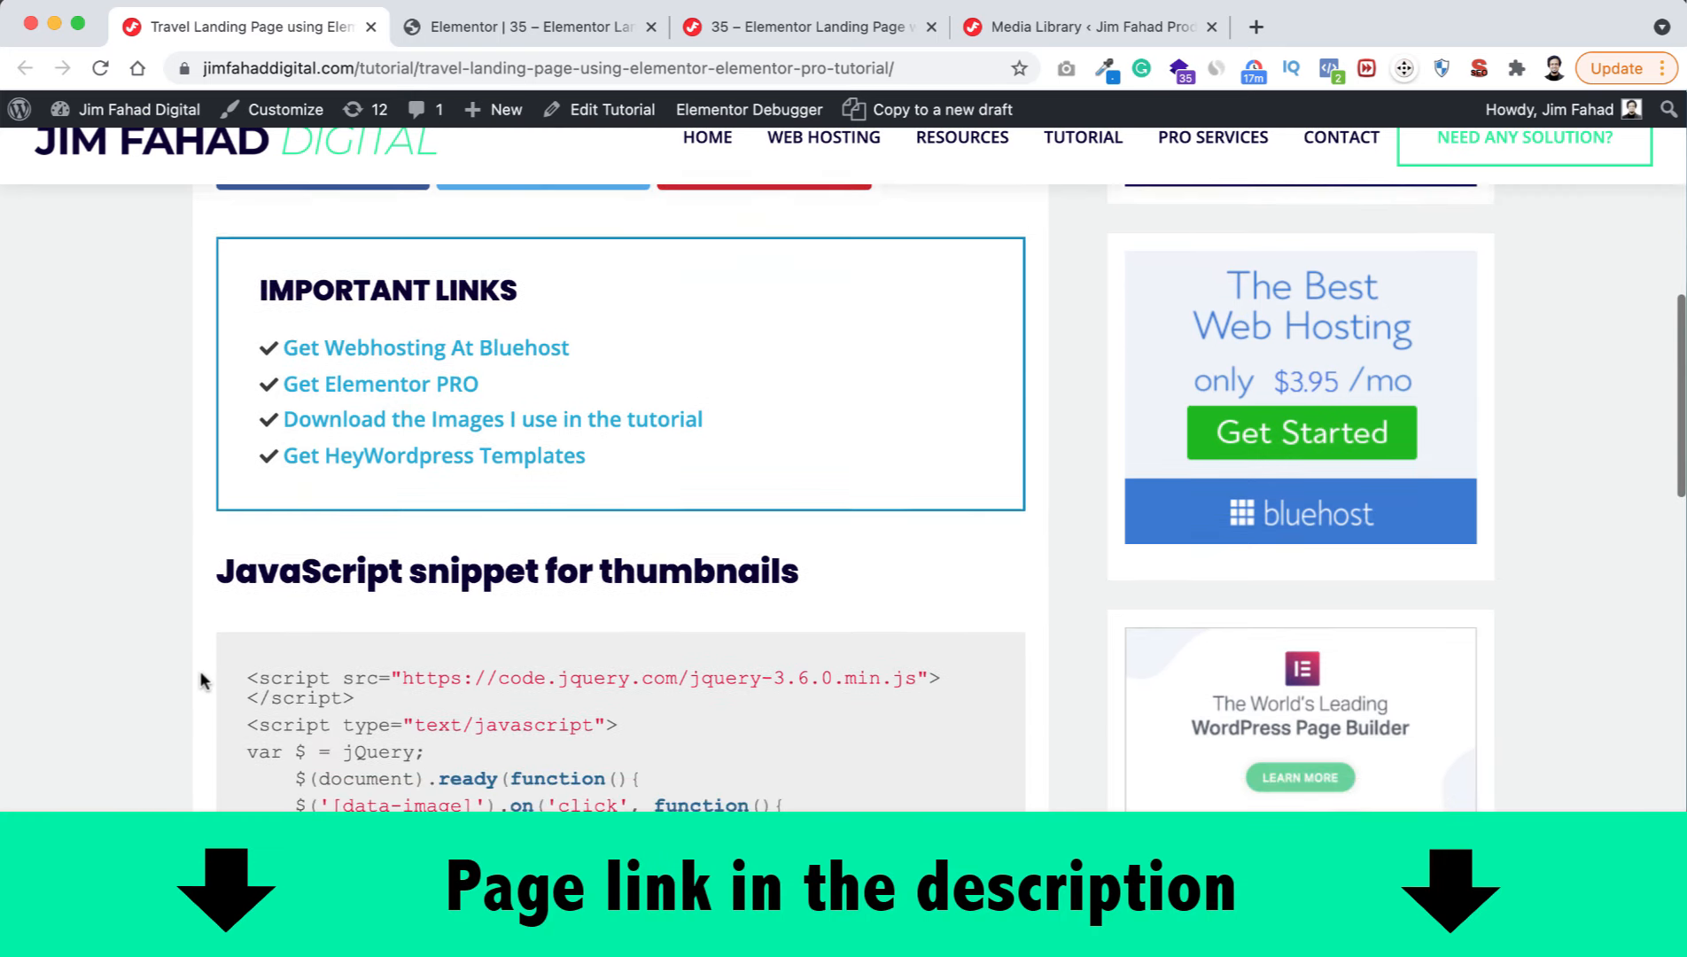
scroll(199, 681, down, 1)
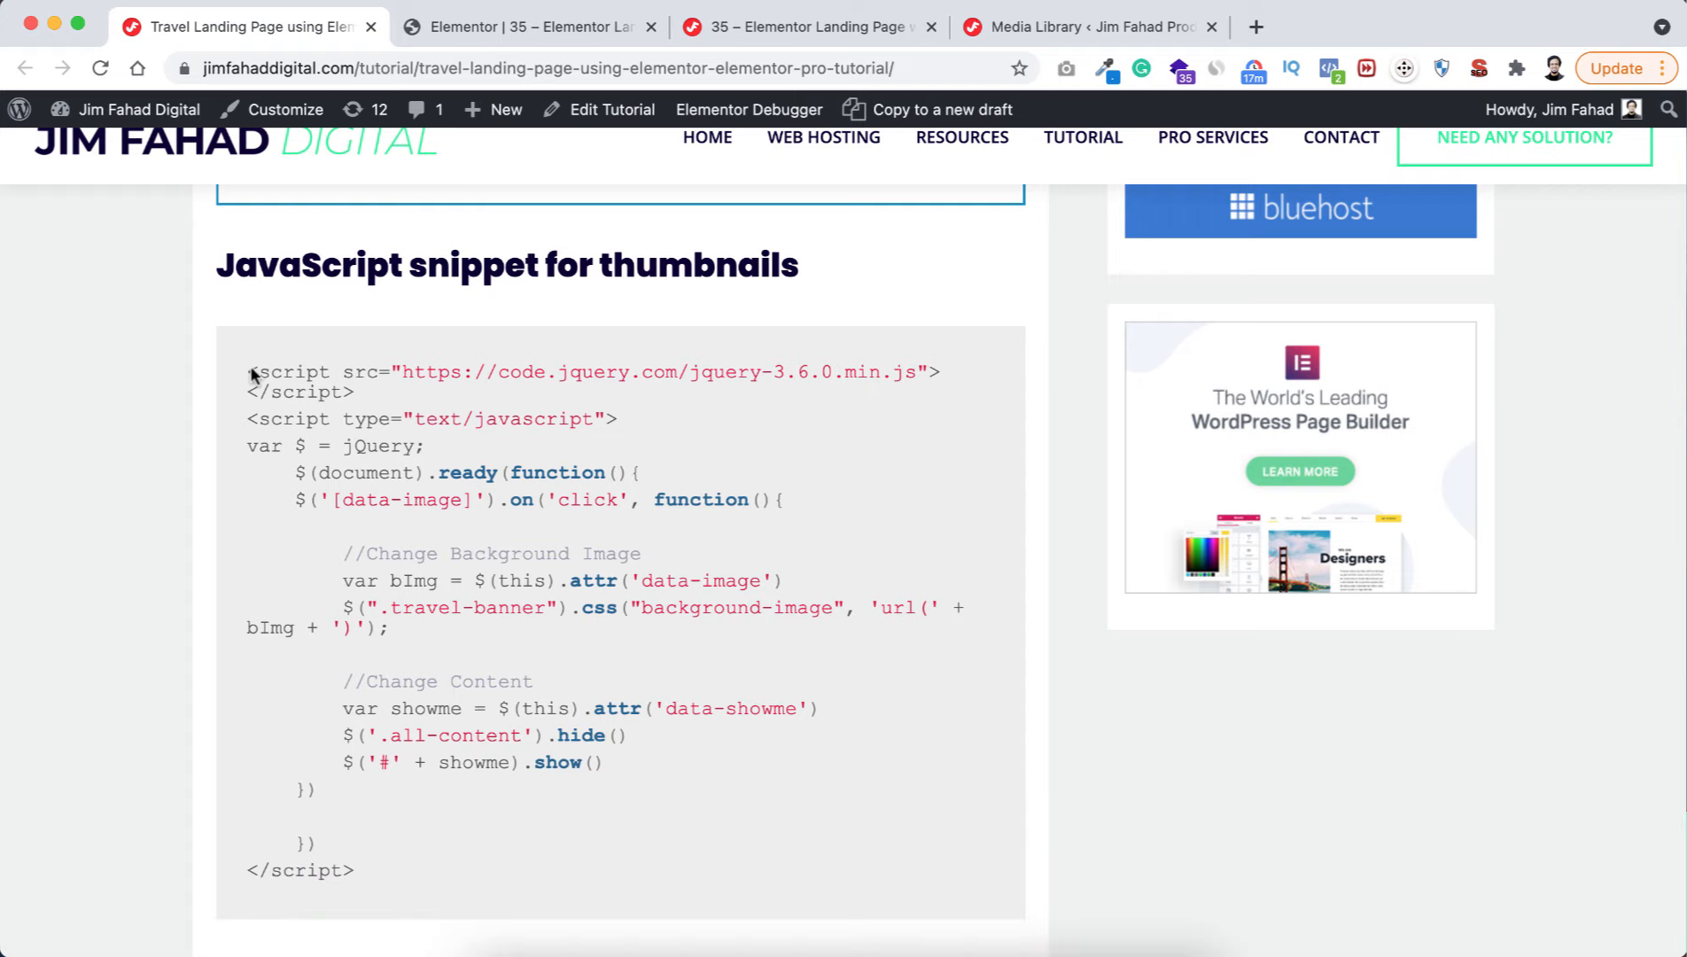
drag(248, 364, 384, 886)
key(super+c)
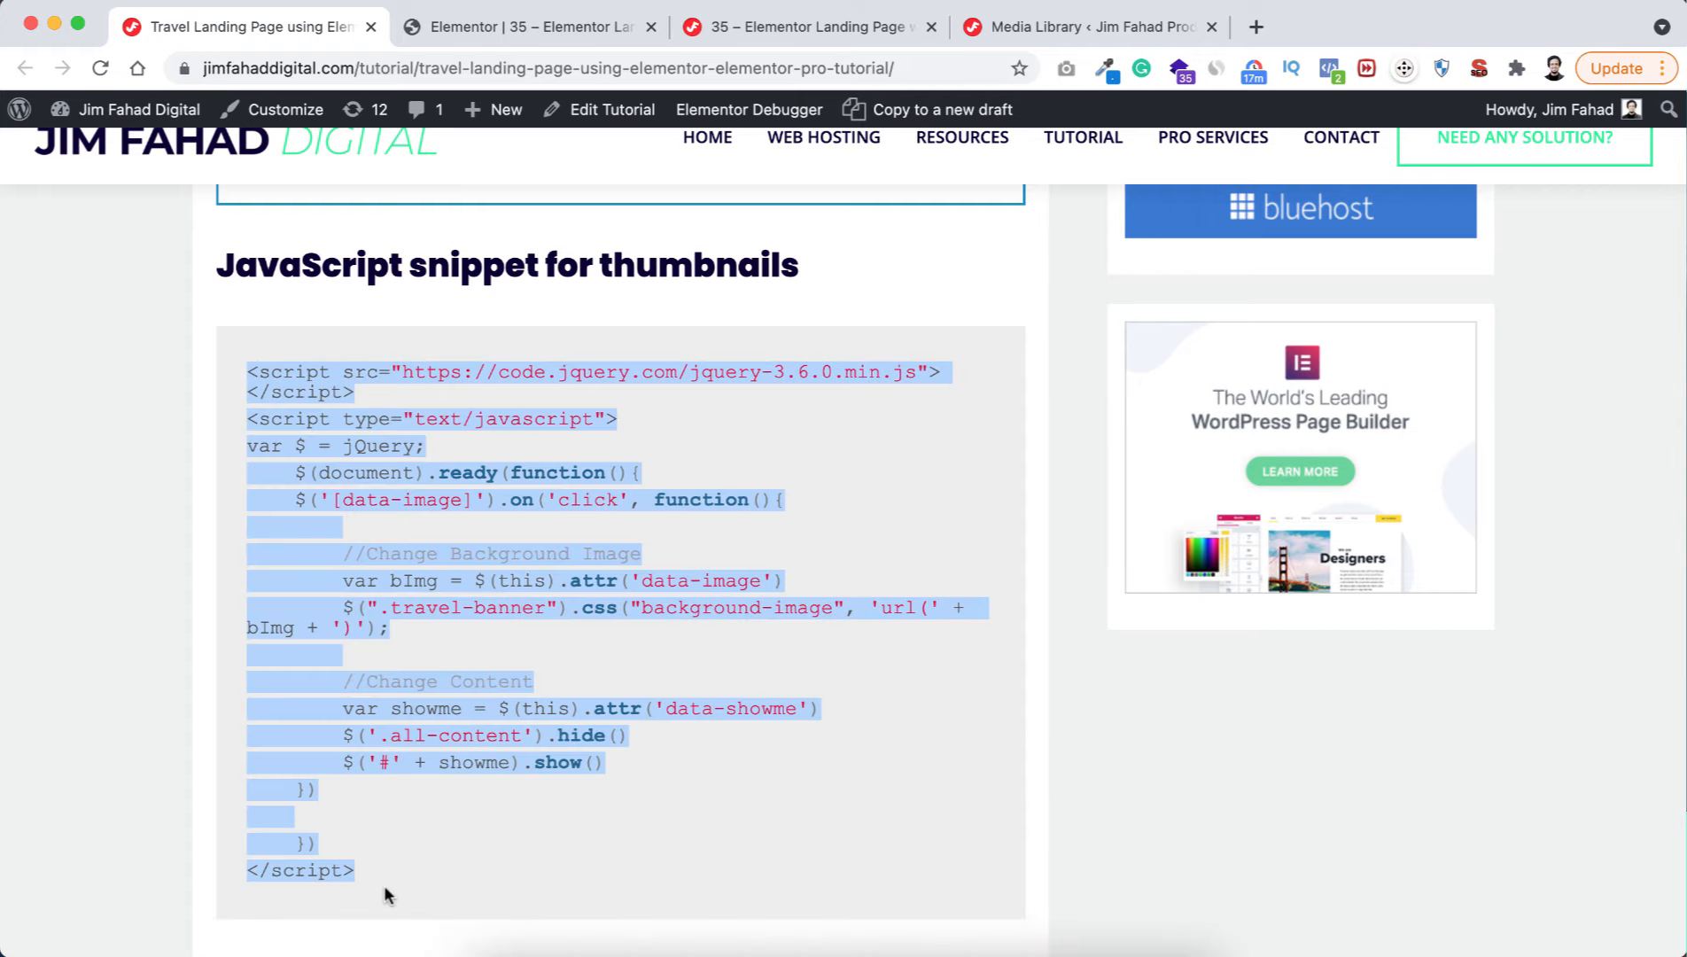
- Back in the Elementor editor, add an HTML widget below the hero section, paste the copied JavaScript snippet into it and review the code
click(551, 29)
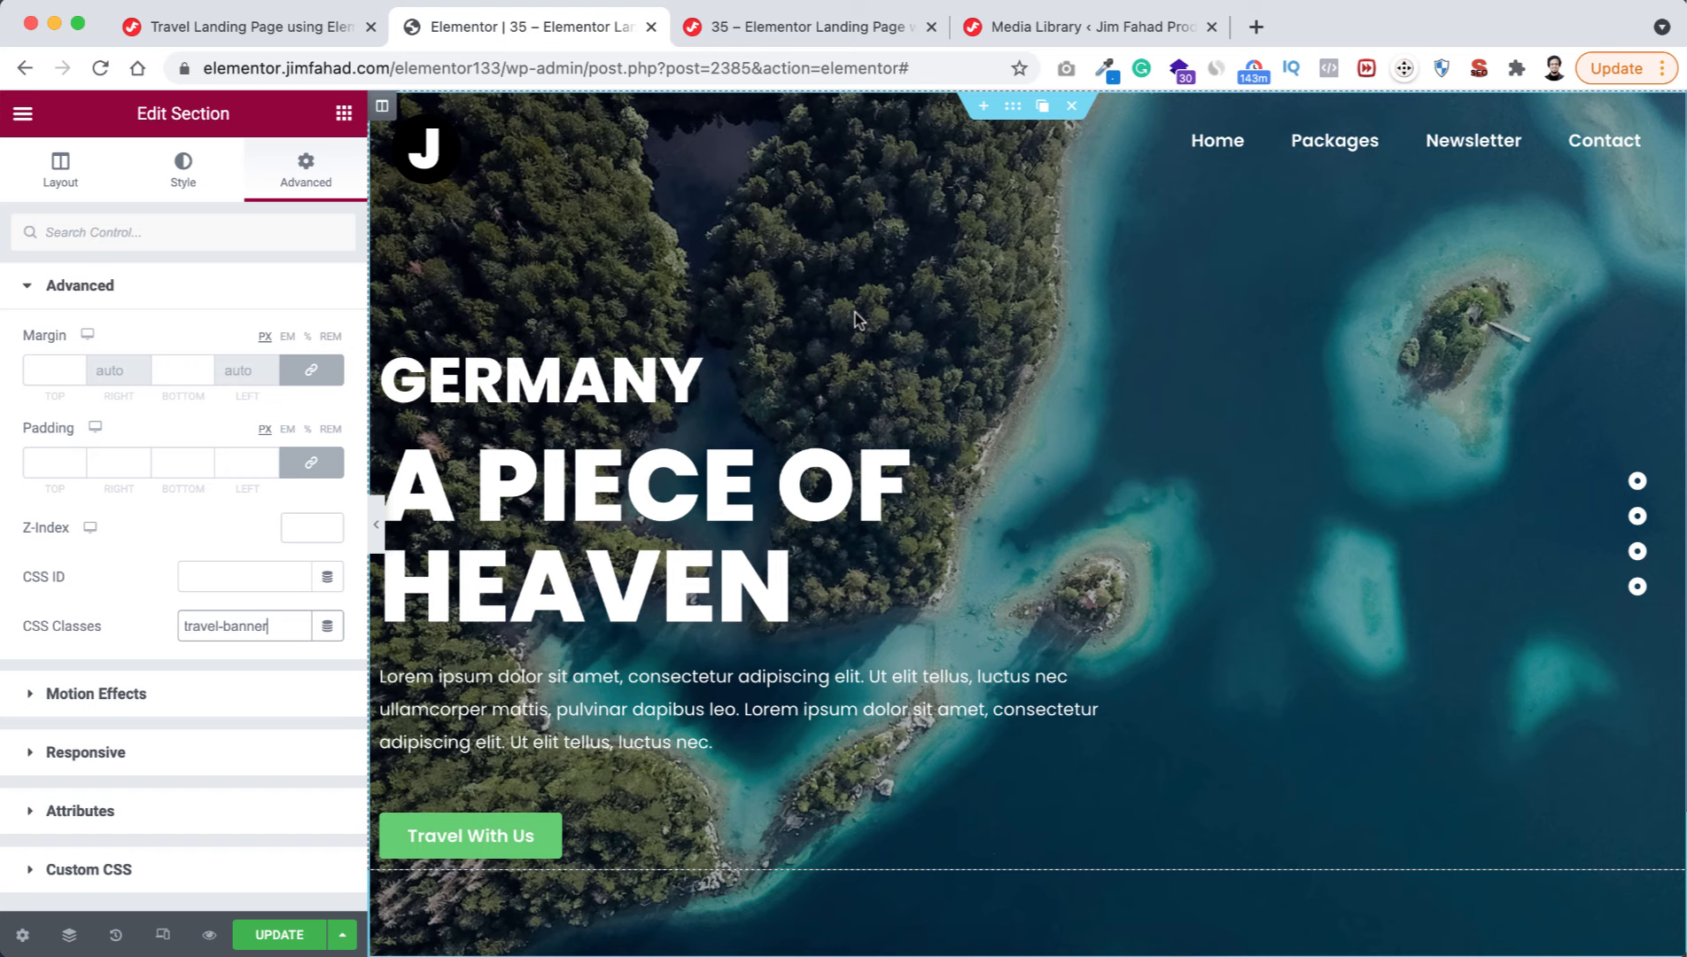
click(347, 117)
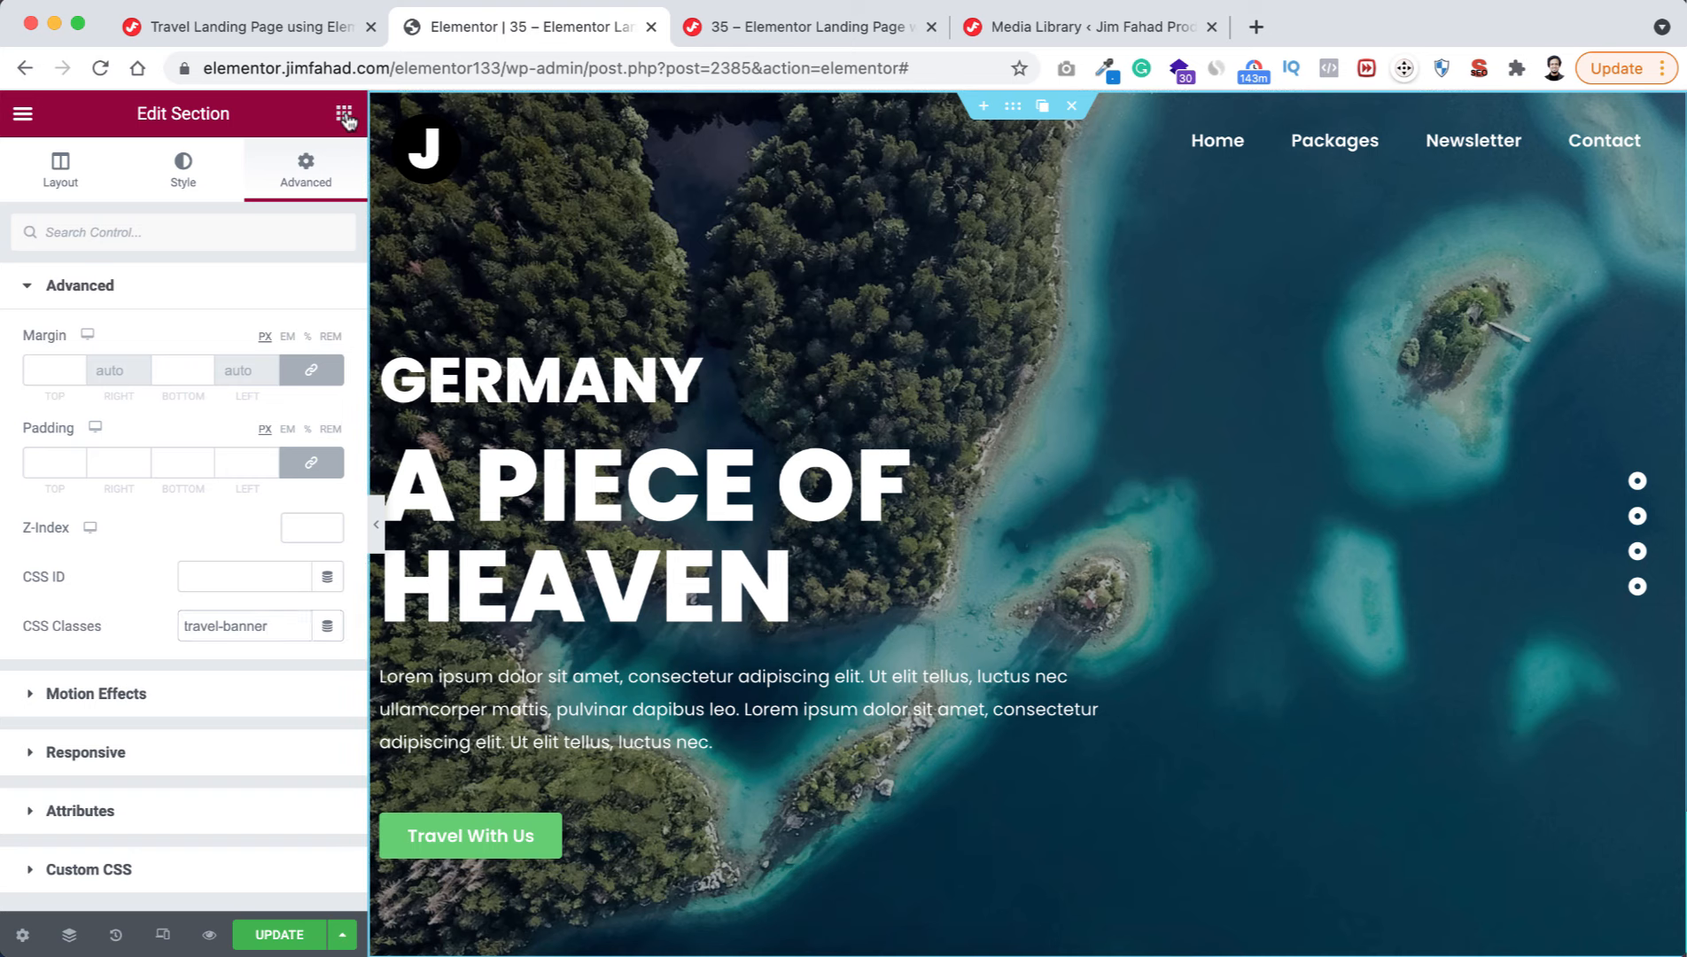
text(html)
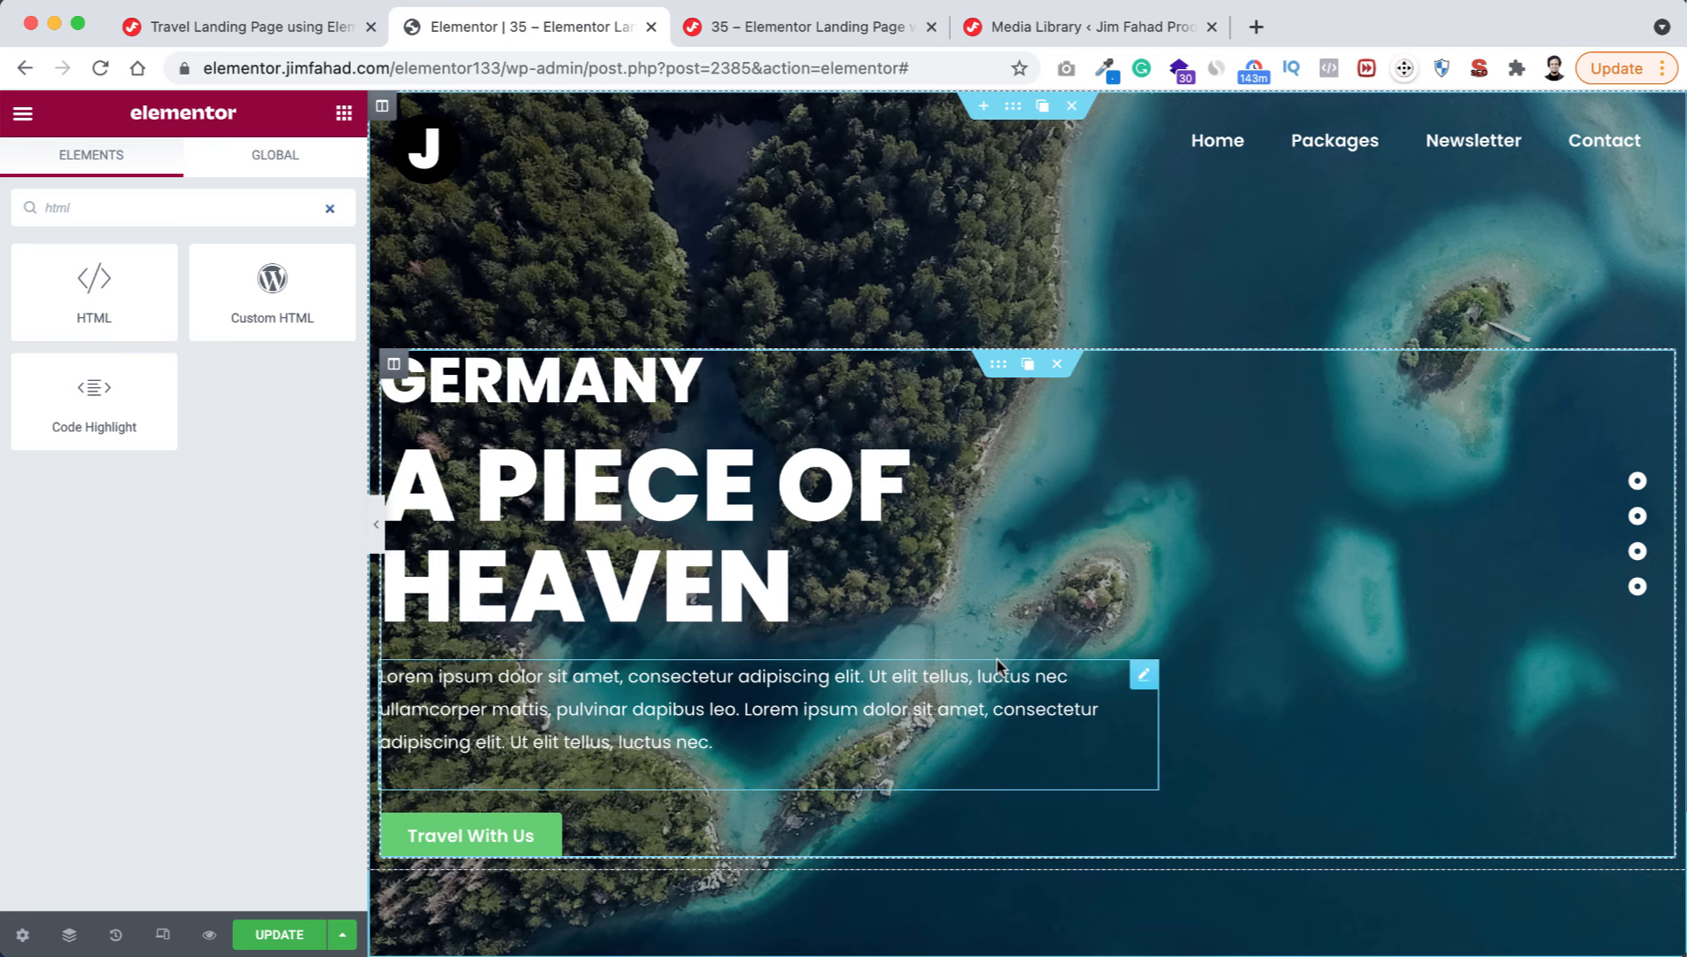
scroll(997, 666, down, 5)
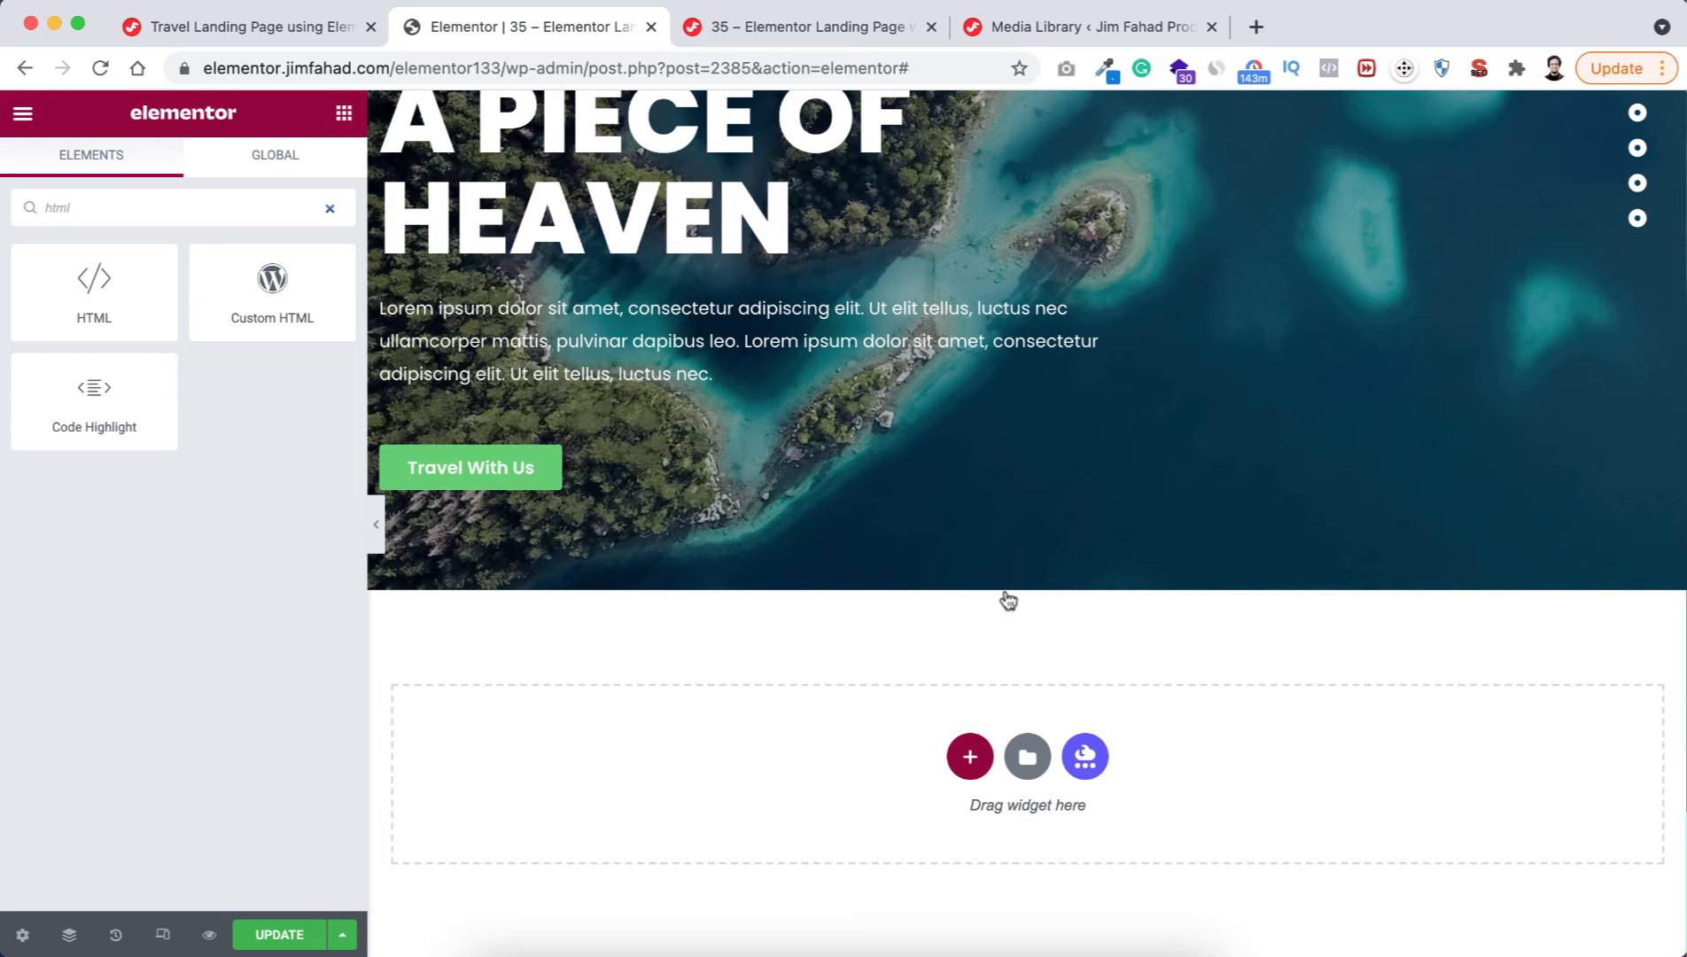
drag(75, 293, 825, 767)
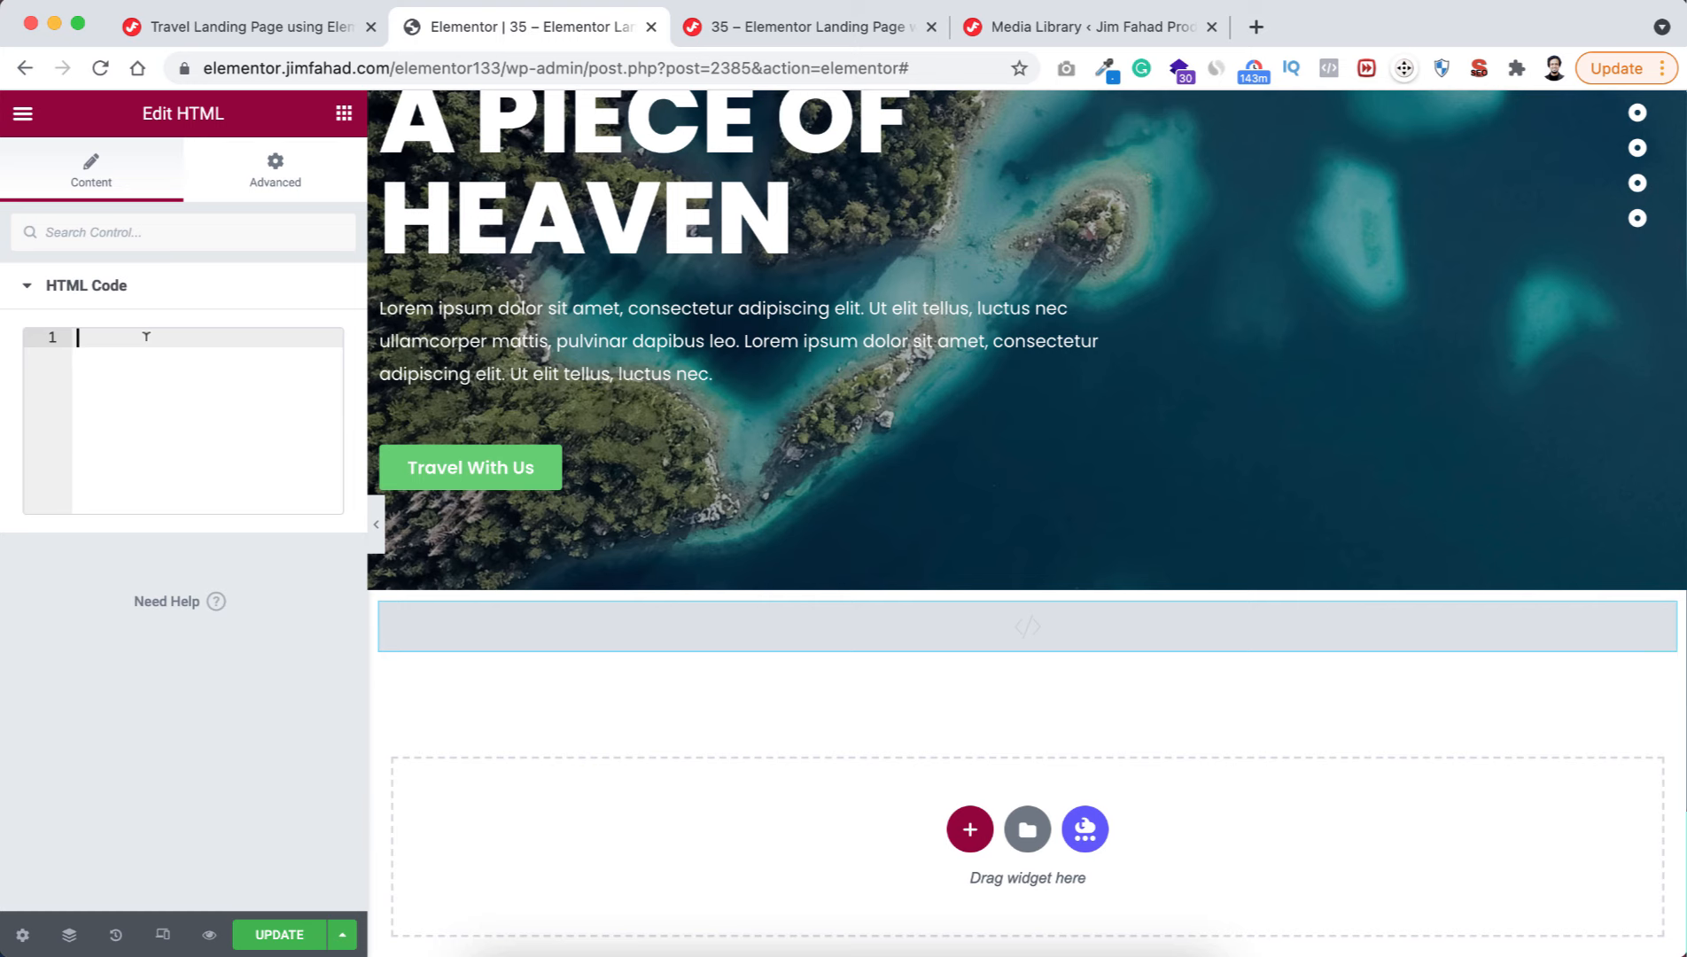
key(super+v)
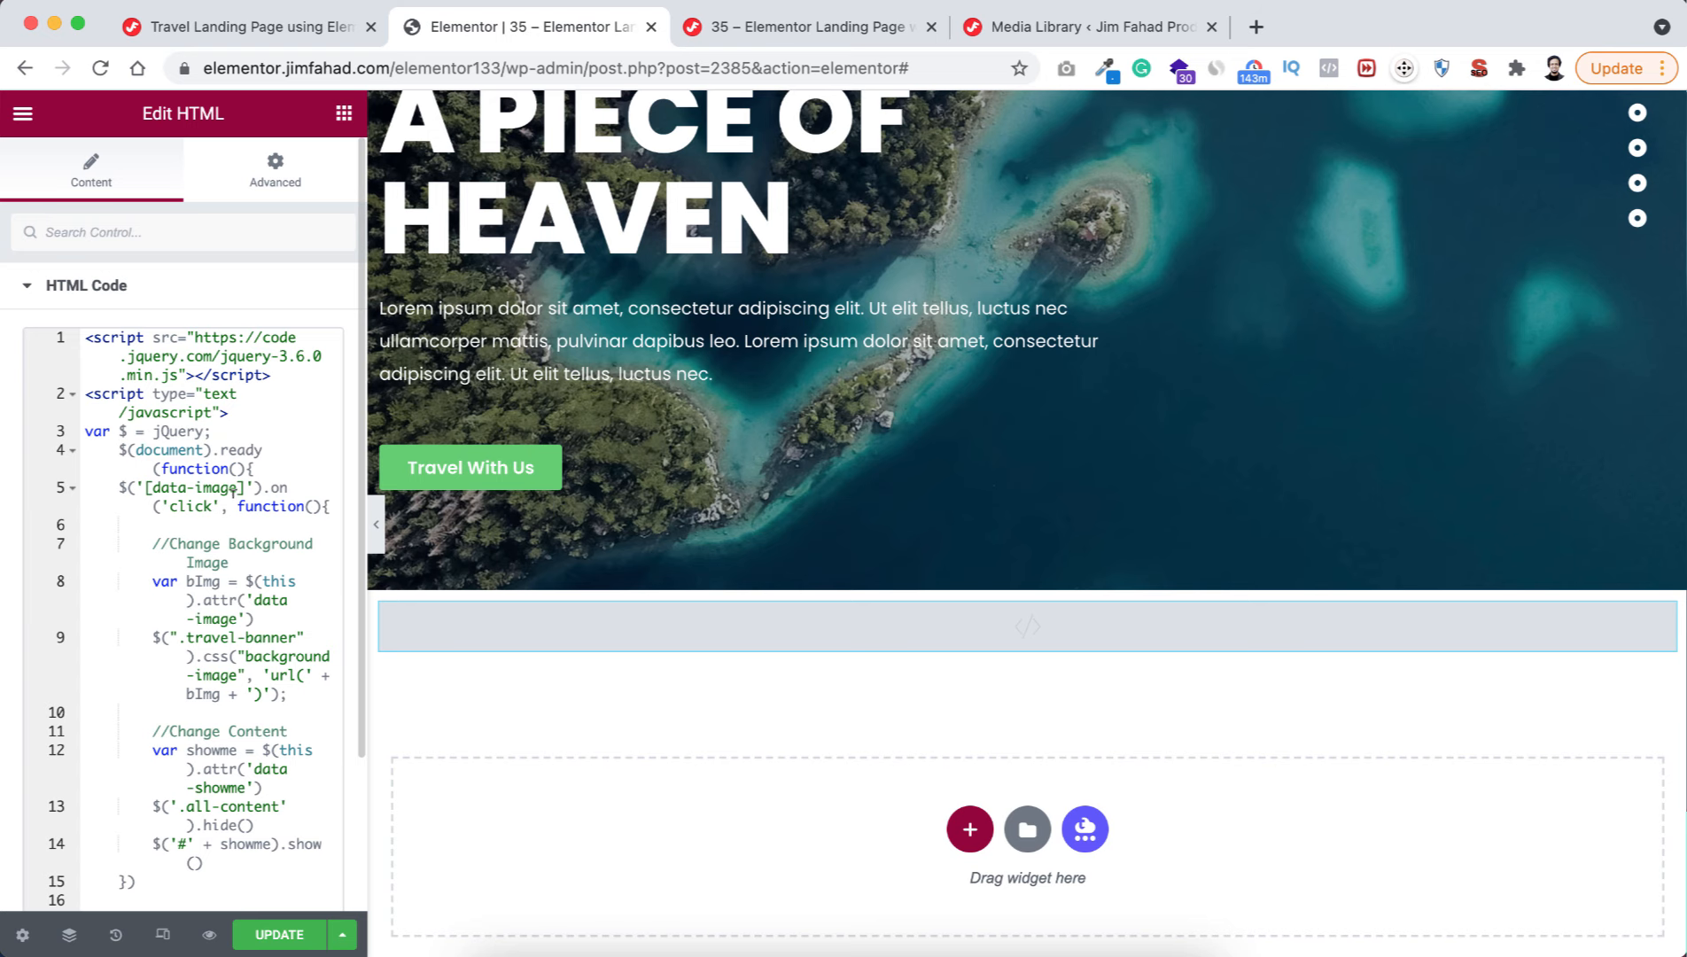
drag(372, 468, 772, 468)
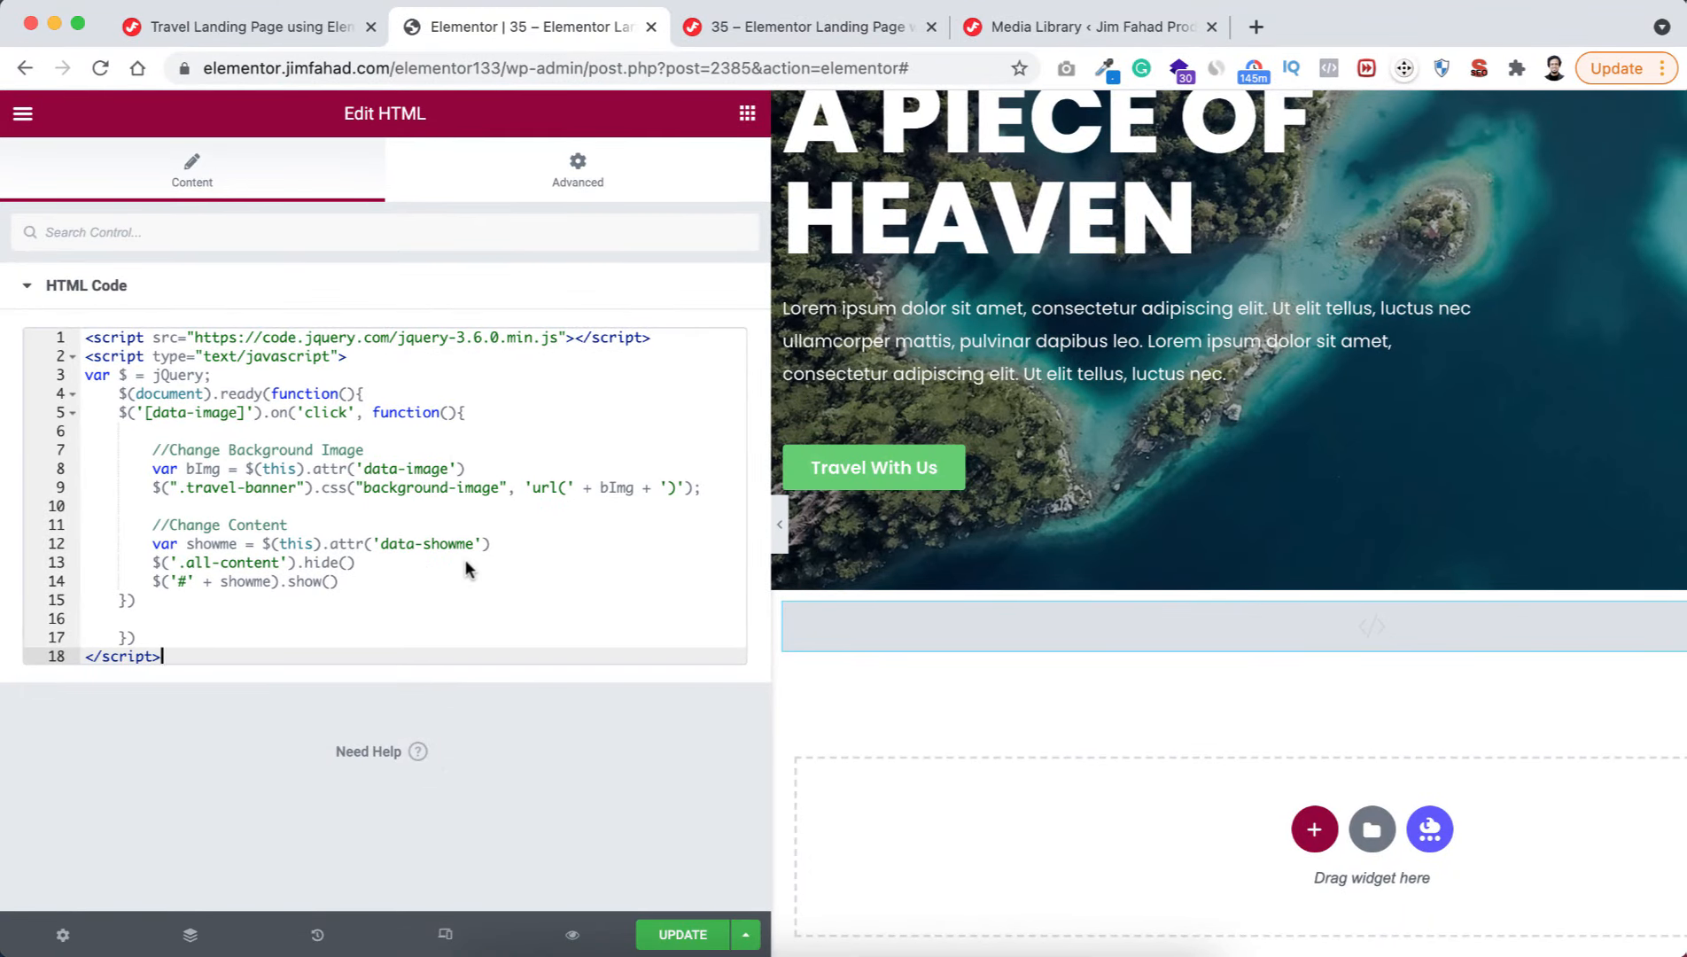
drag(767, 477, 385, 477)
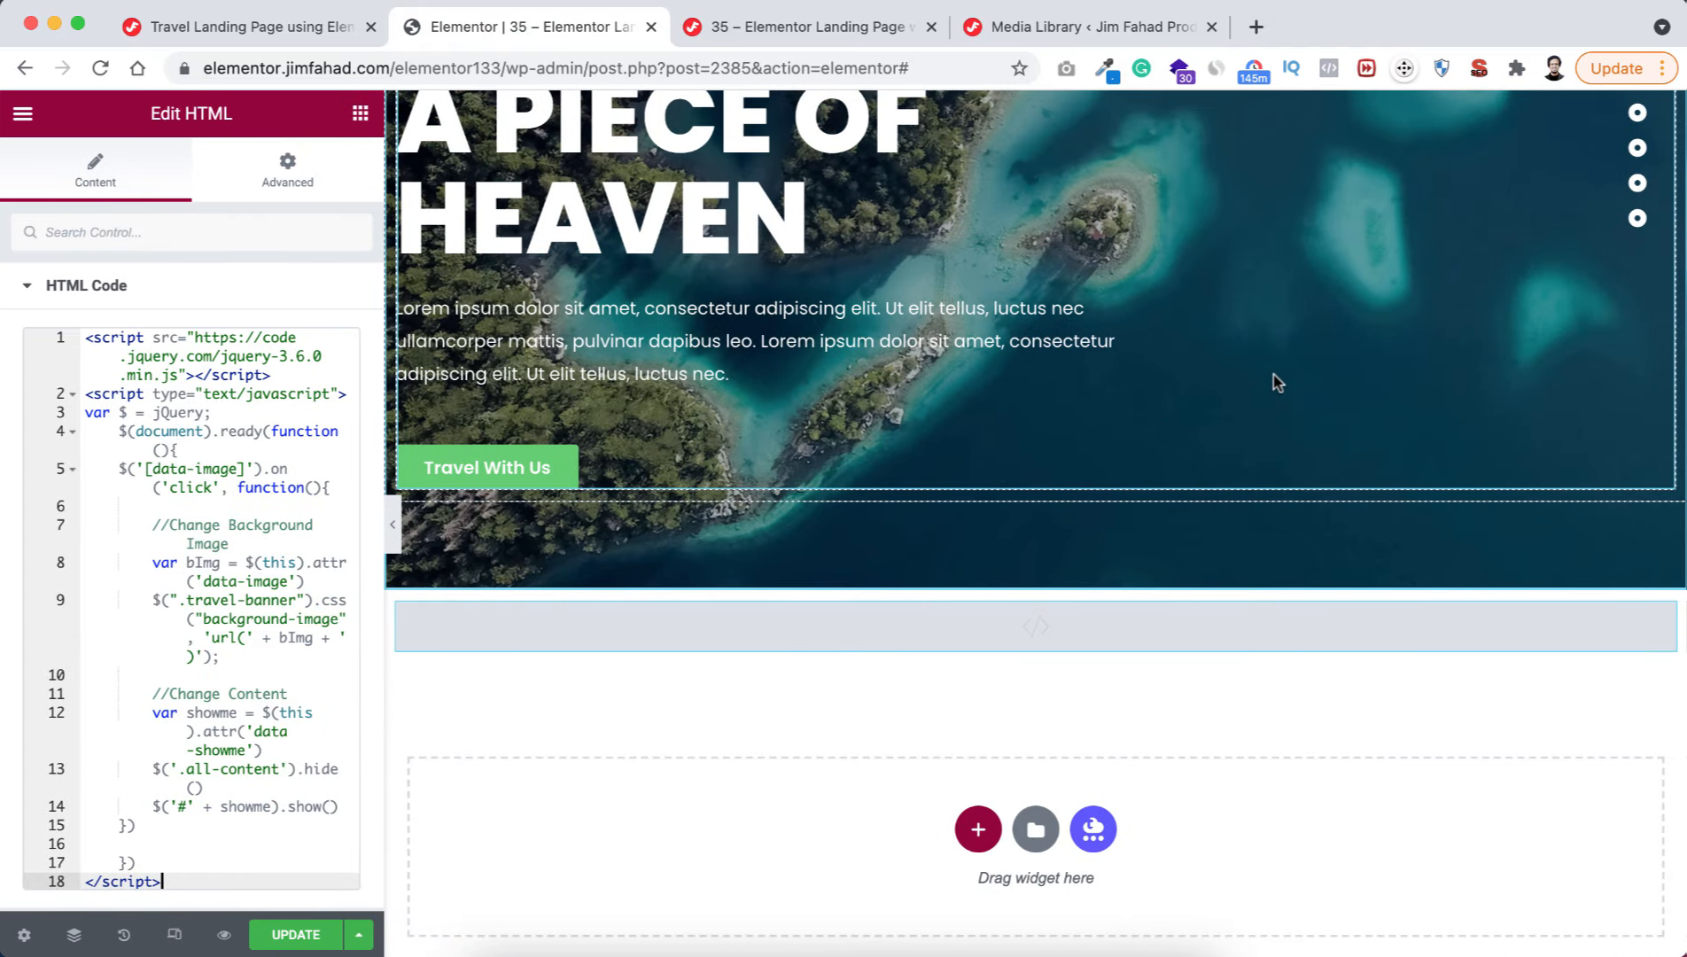
- Open the custom attributes setting of the first dot's icon list in the hero
scroll(1272, 376, up, 5)
scroll(1272, 383, up, 2)
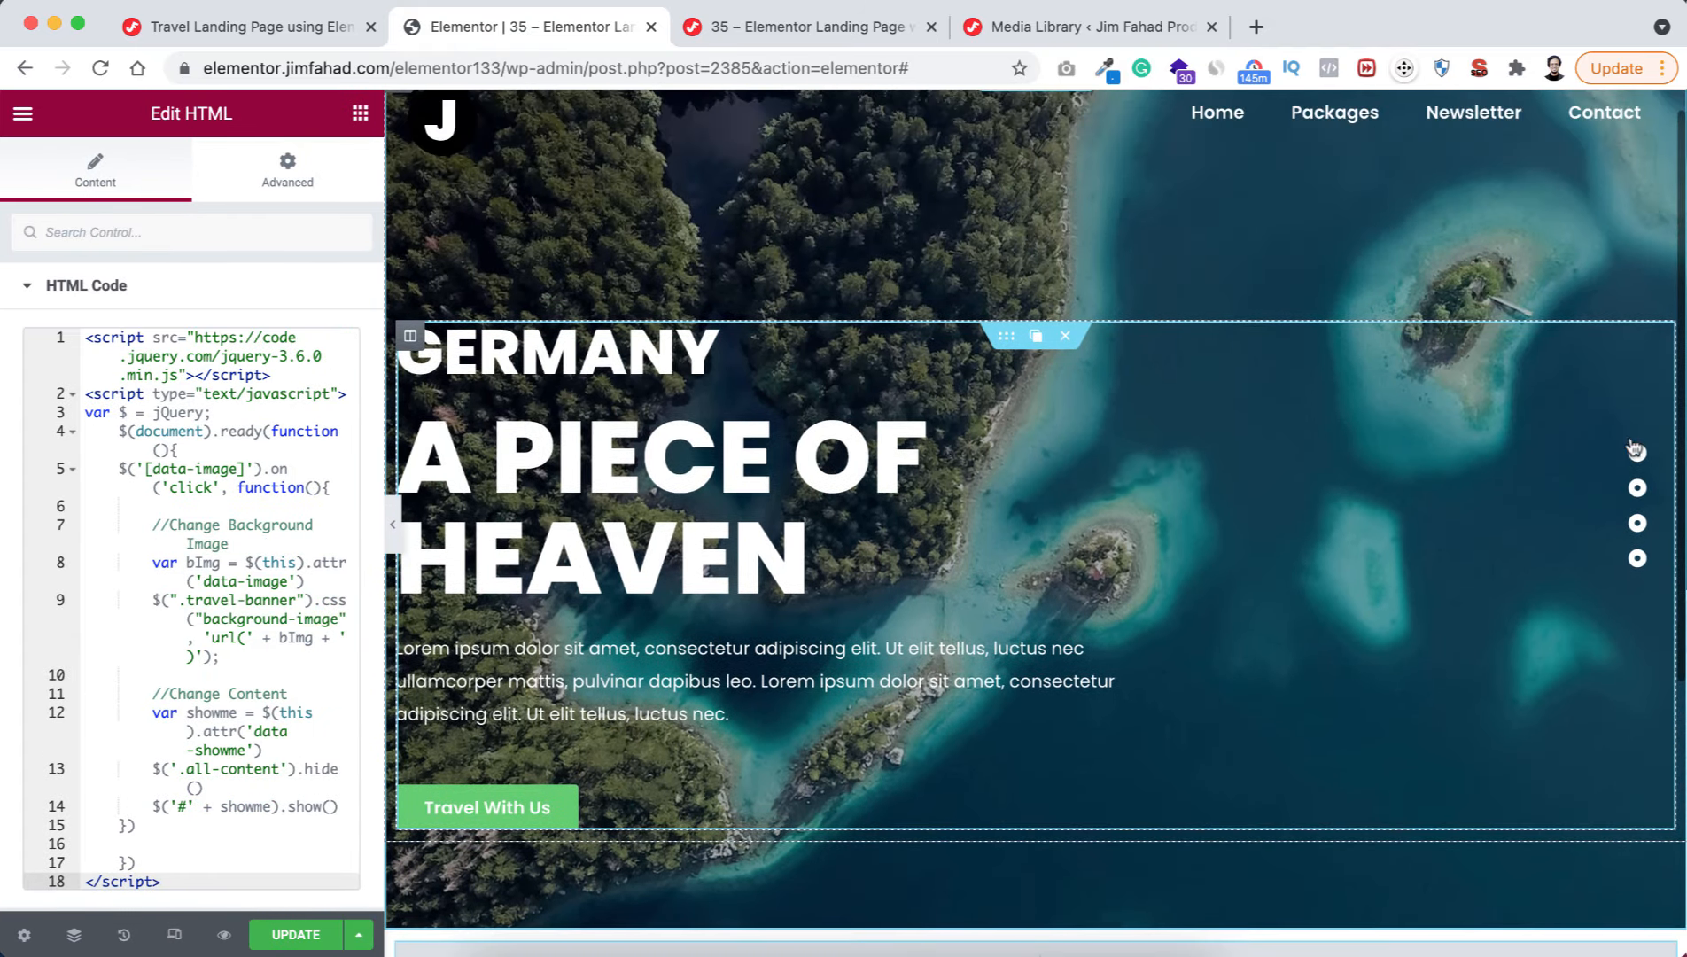
mouse_move(1639, 451)
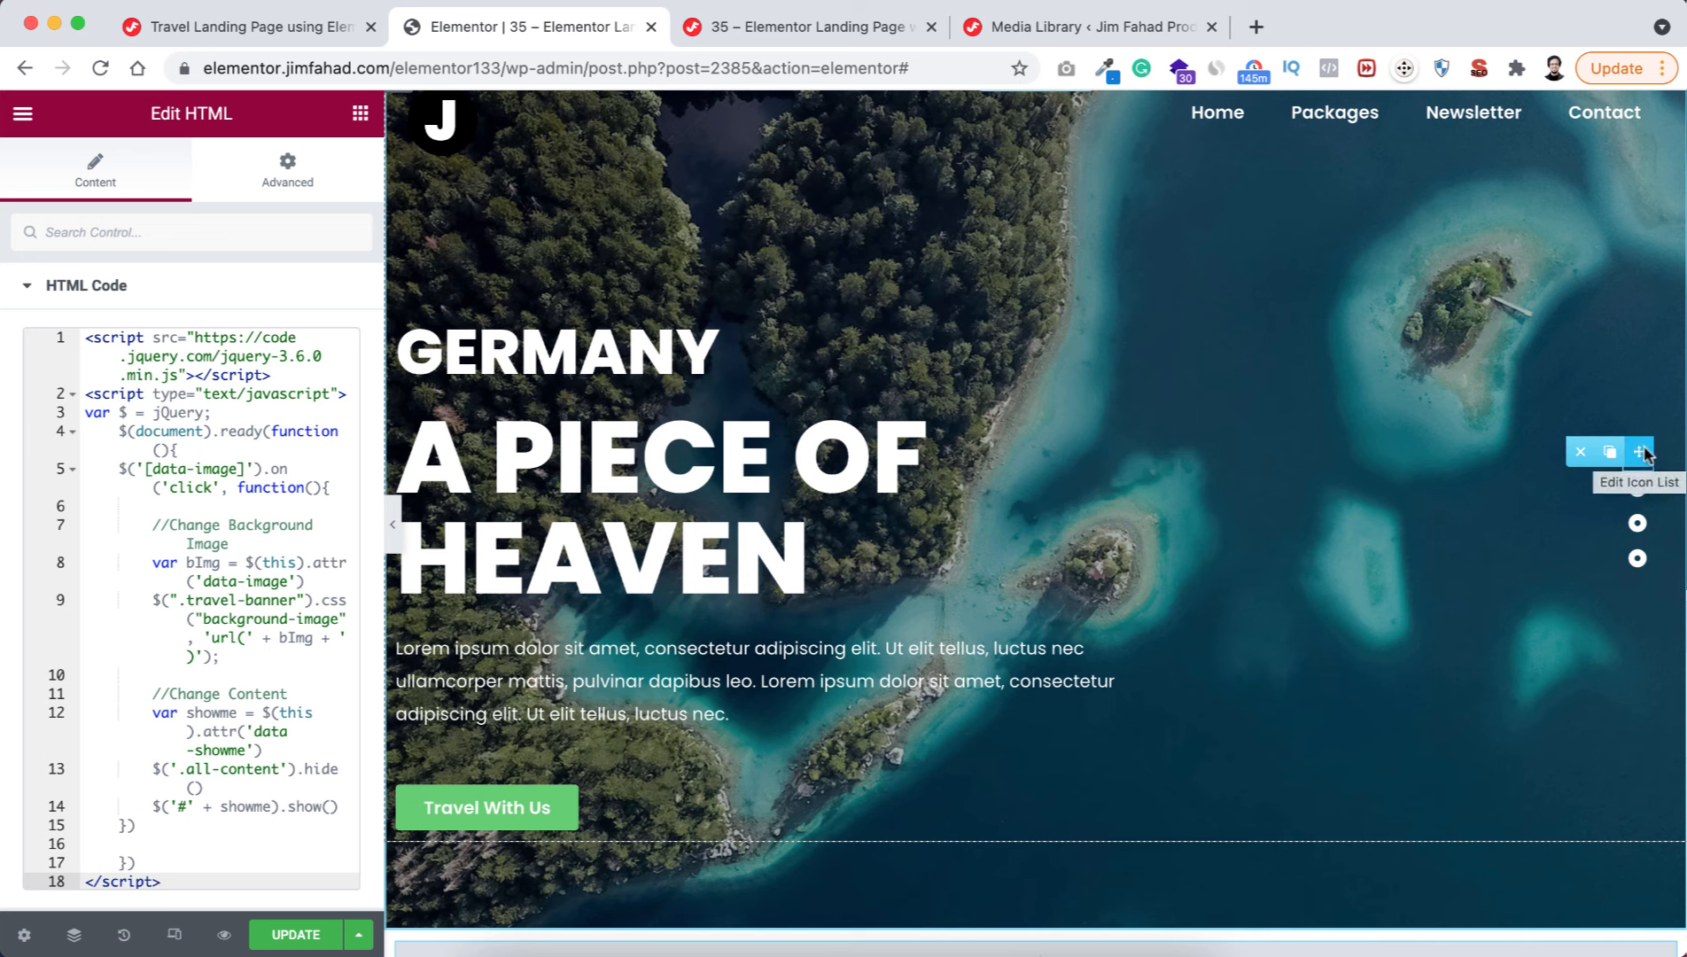
click(1640, 452)
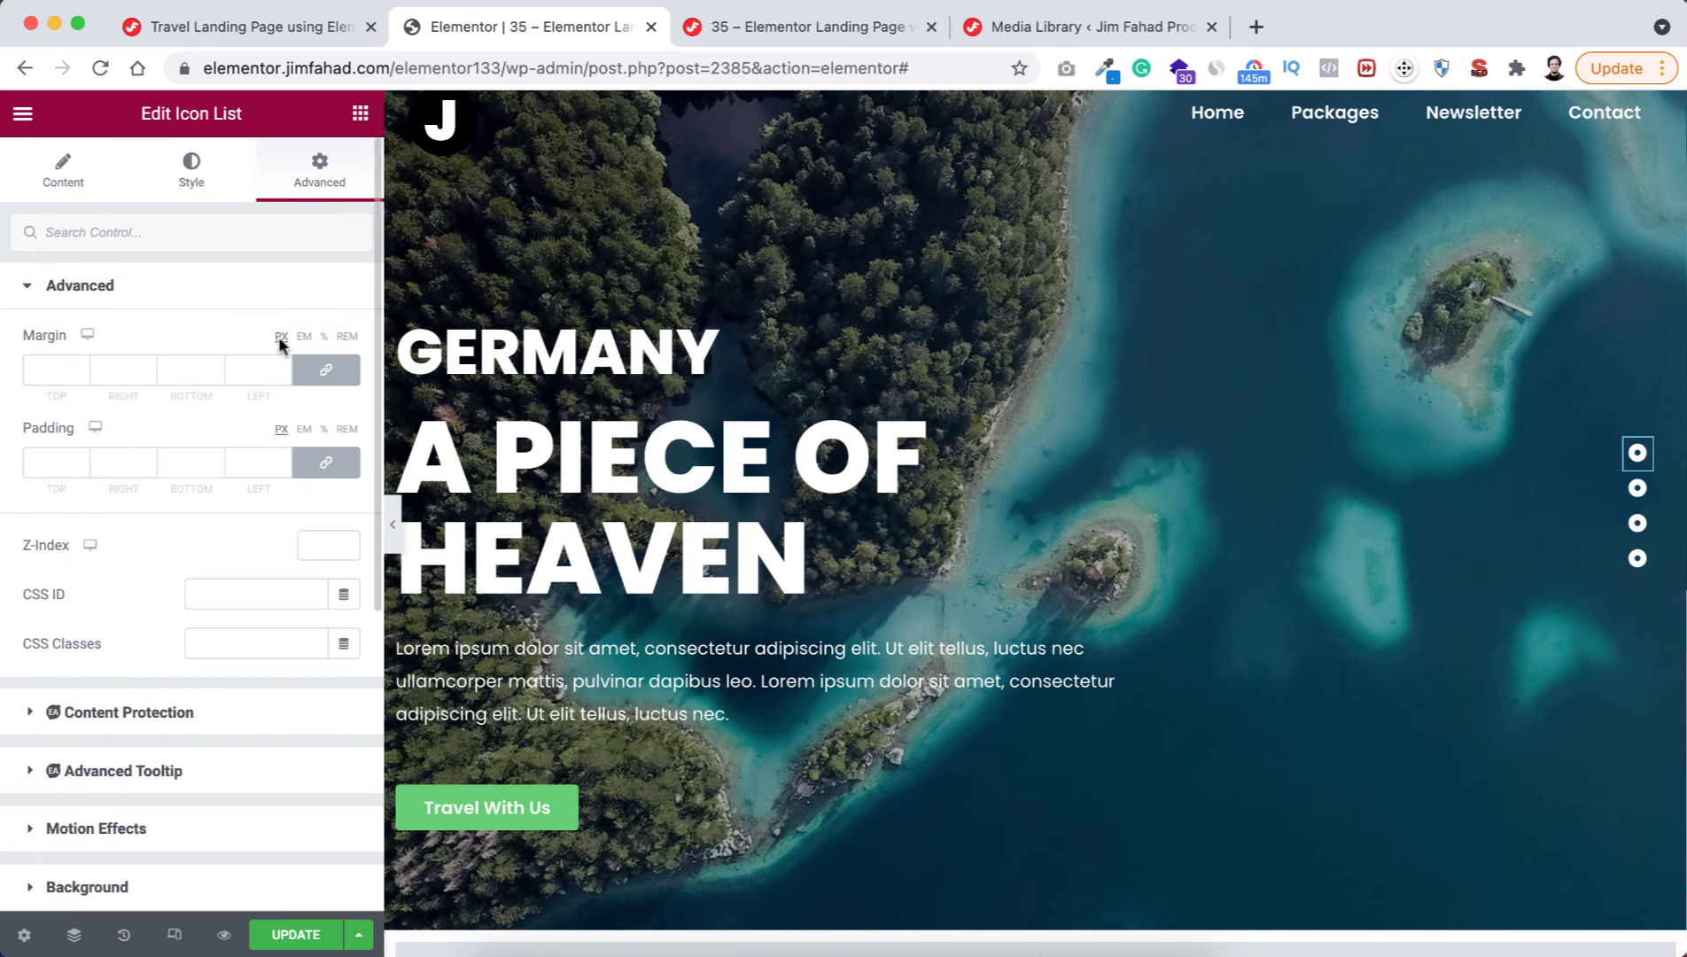
scroll(203, 607, down, 3)
scroll(202, 611, down, 5)
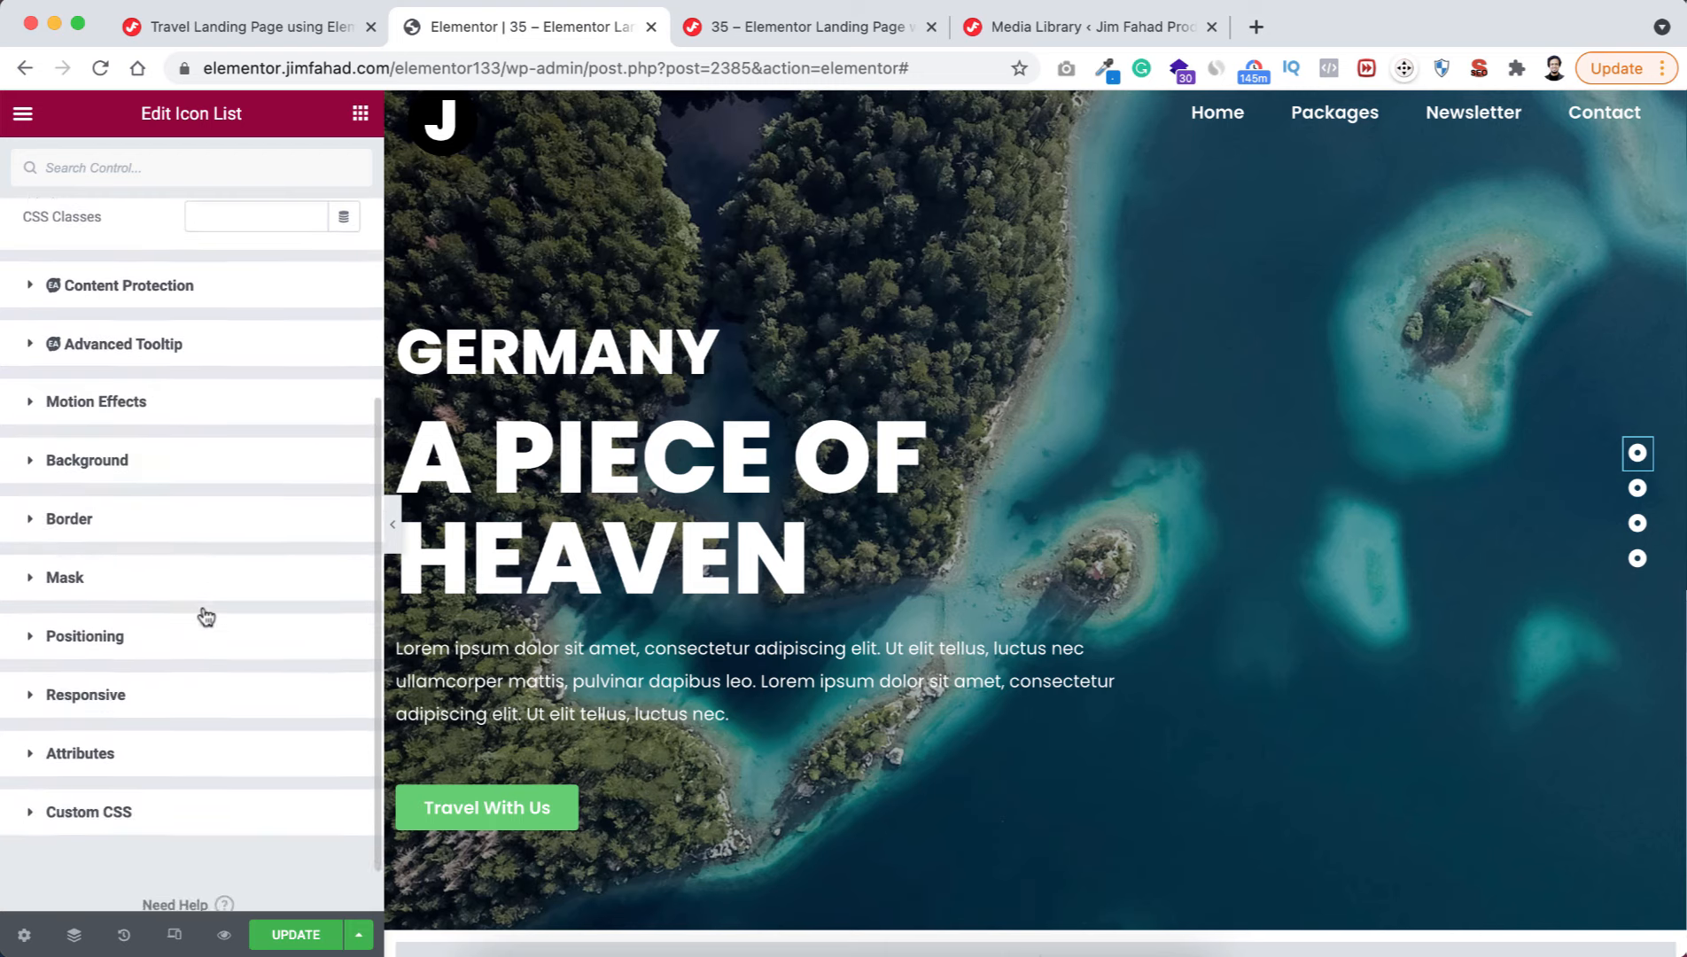
click(136, 720)
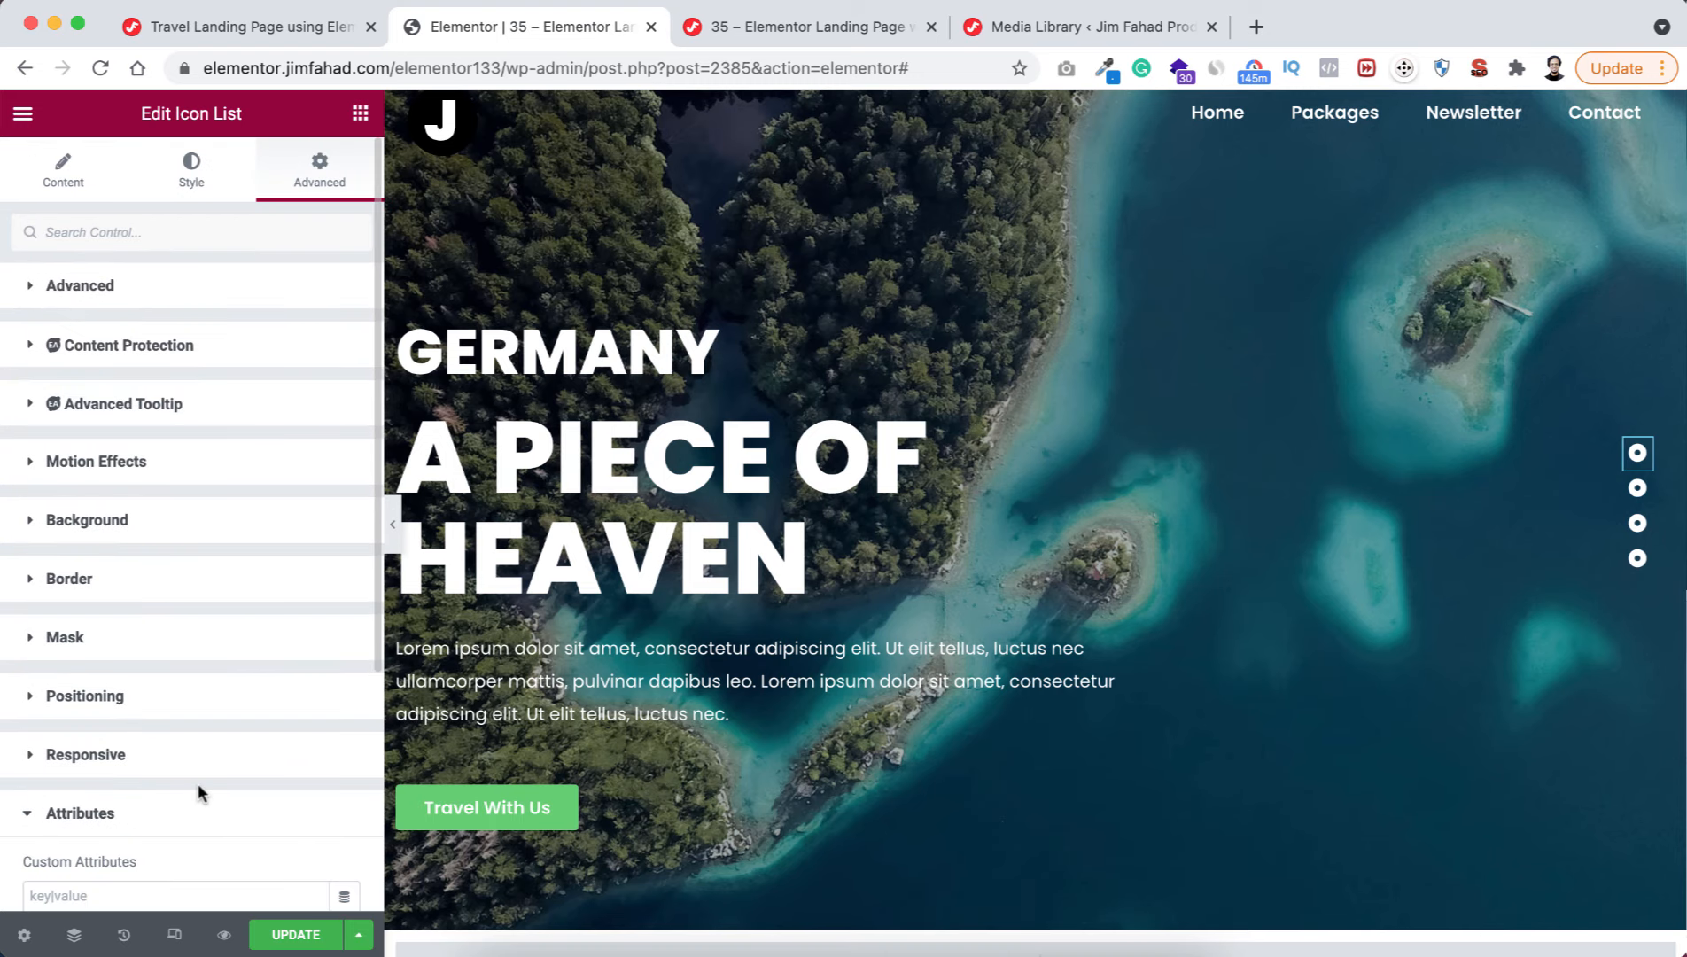
scroll(195, 781, down, 3)
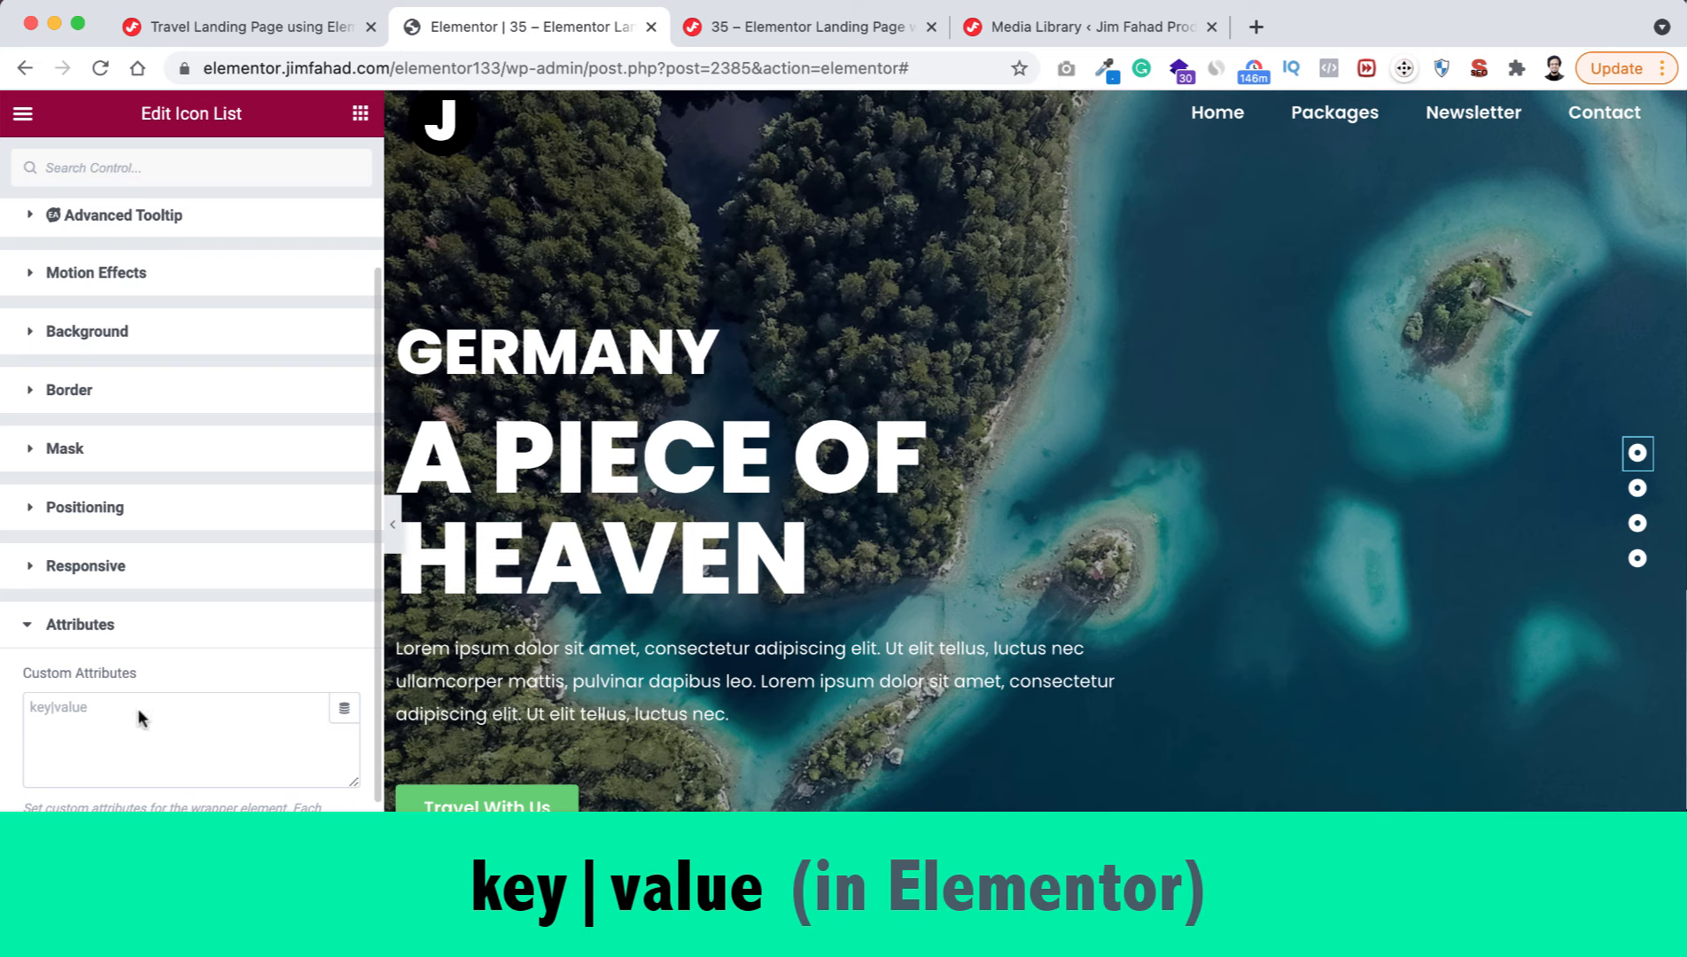
scroll(138, 708, down, 1)
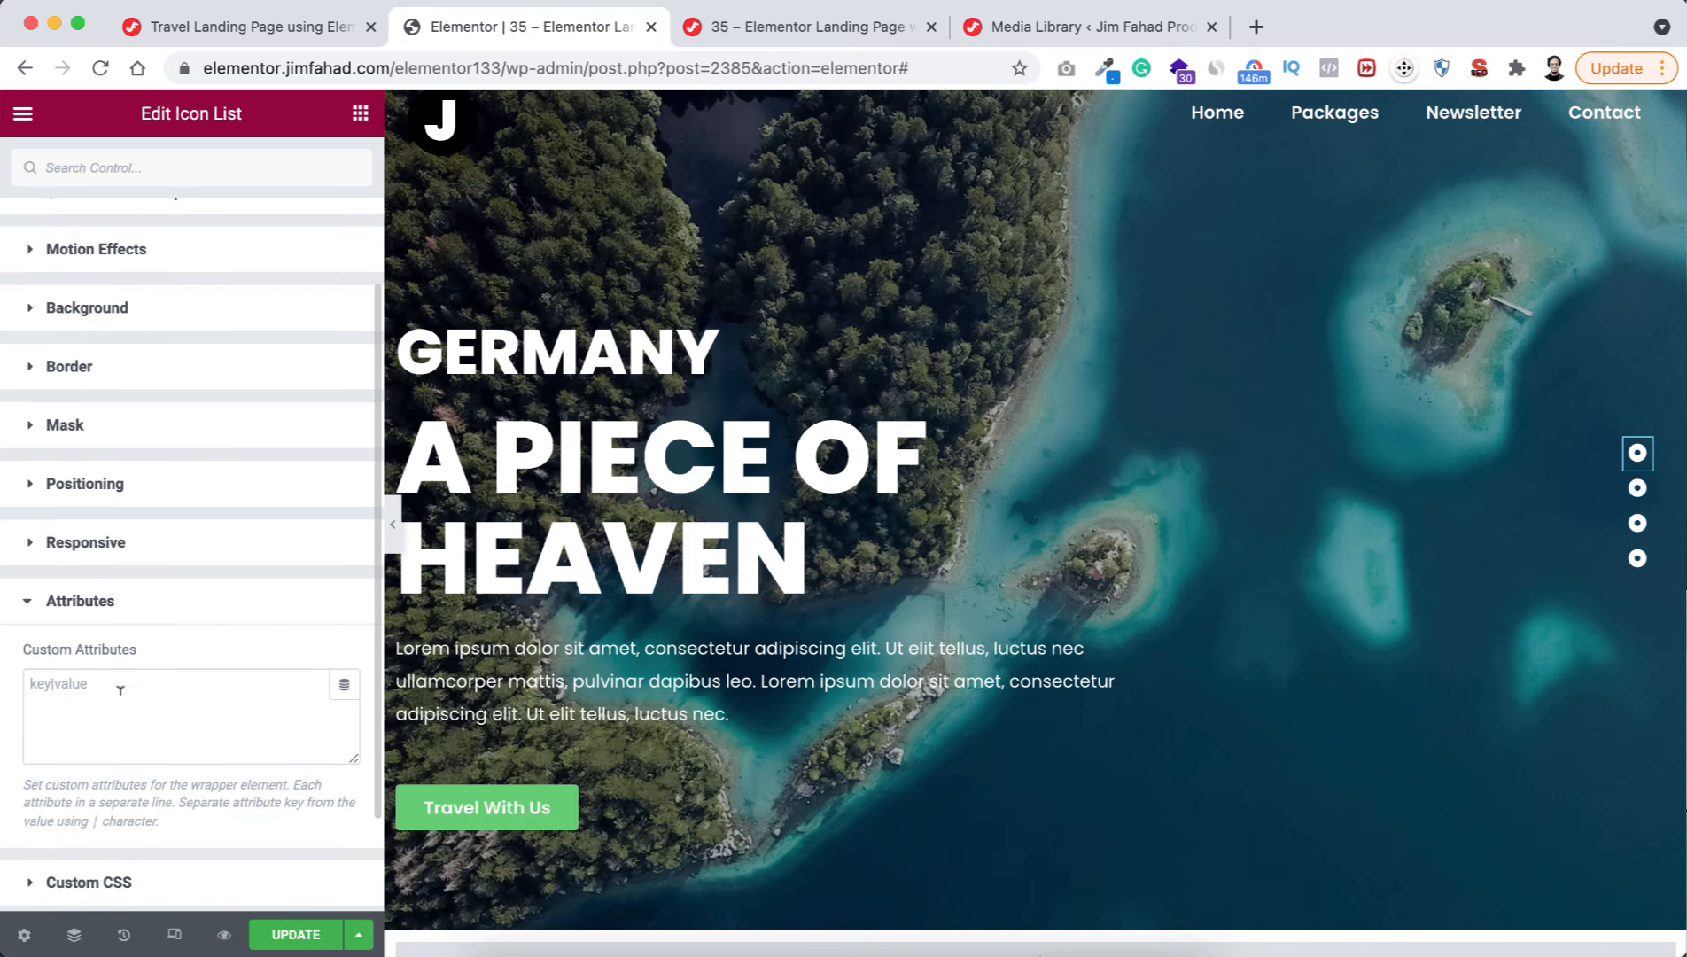
- Copy the Thumbnail Custom Attribute text "data-image|background_image_url" from the tutorial web page
click(279, 26)
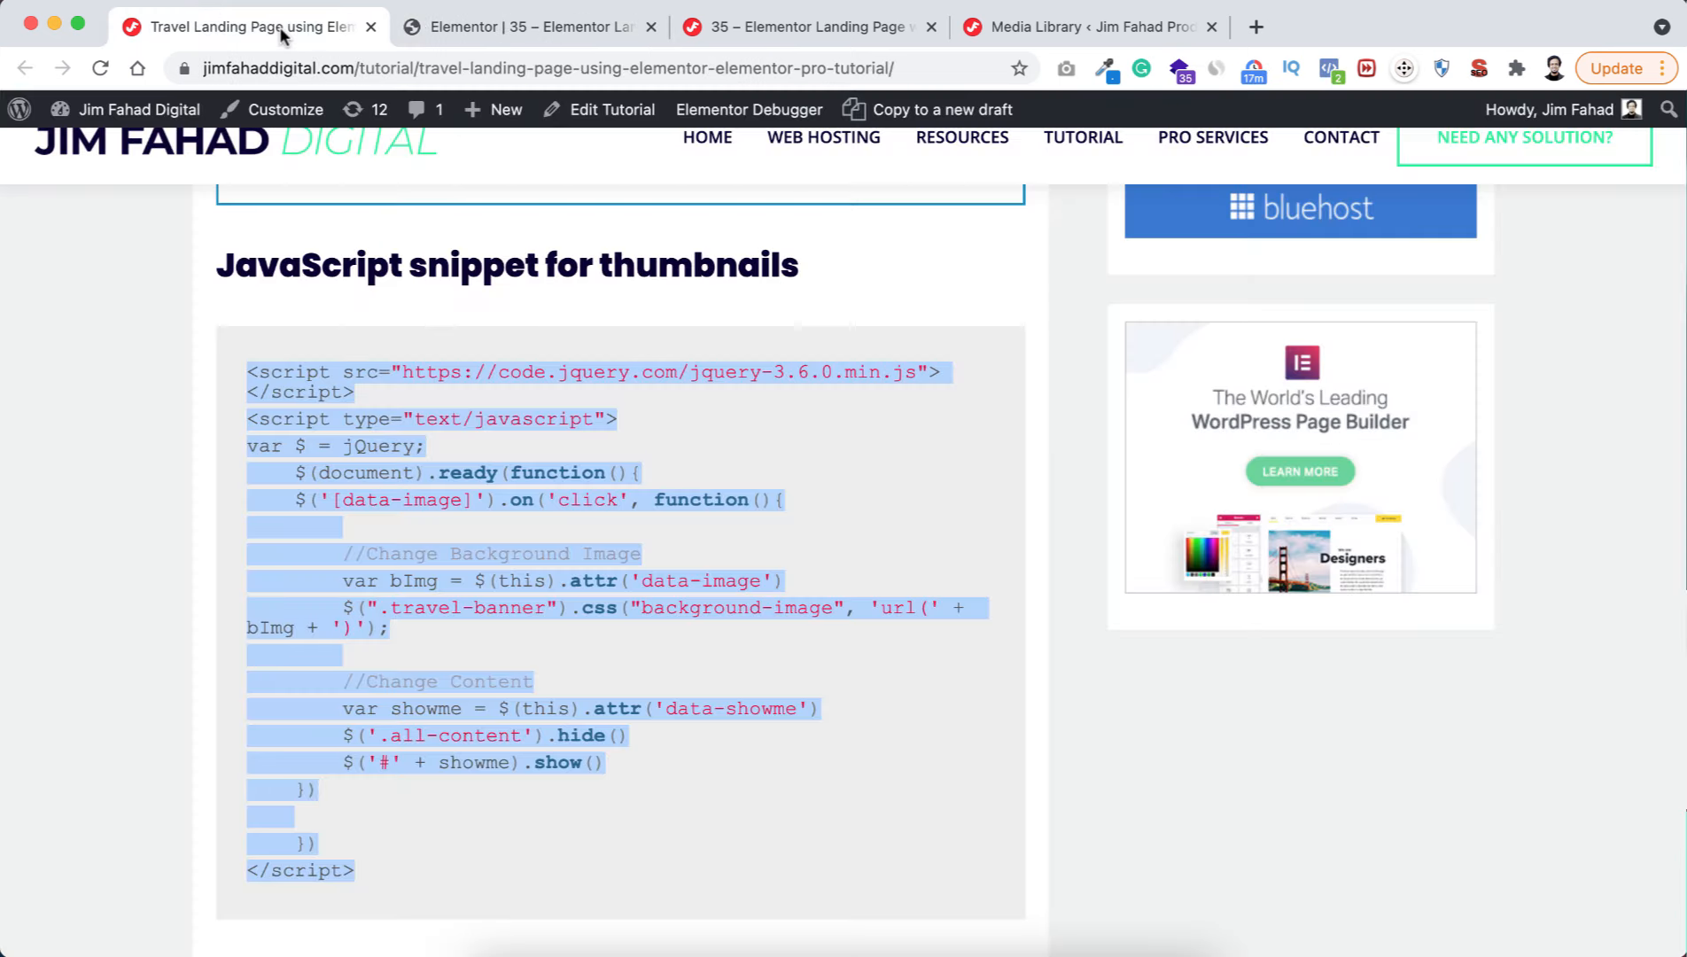
click(230, 524)
scroll(229, 523, down, 5)
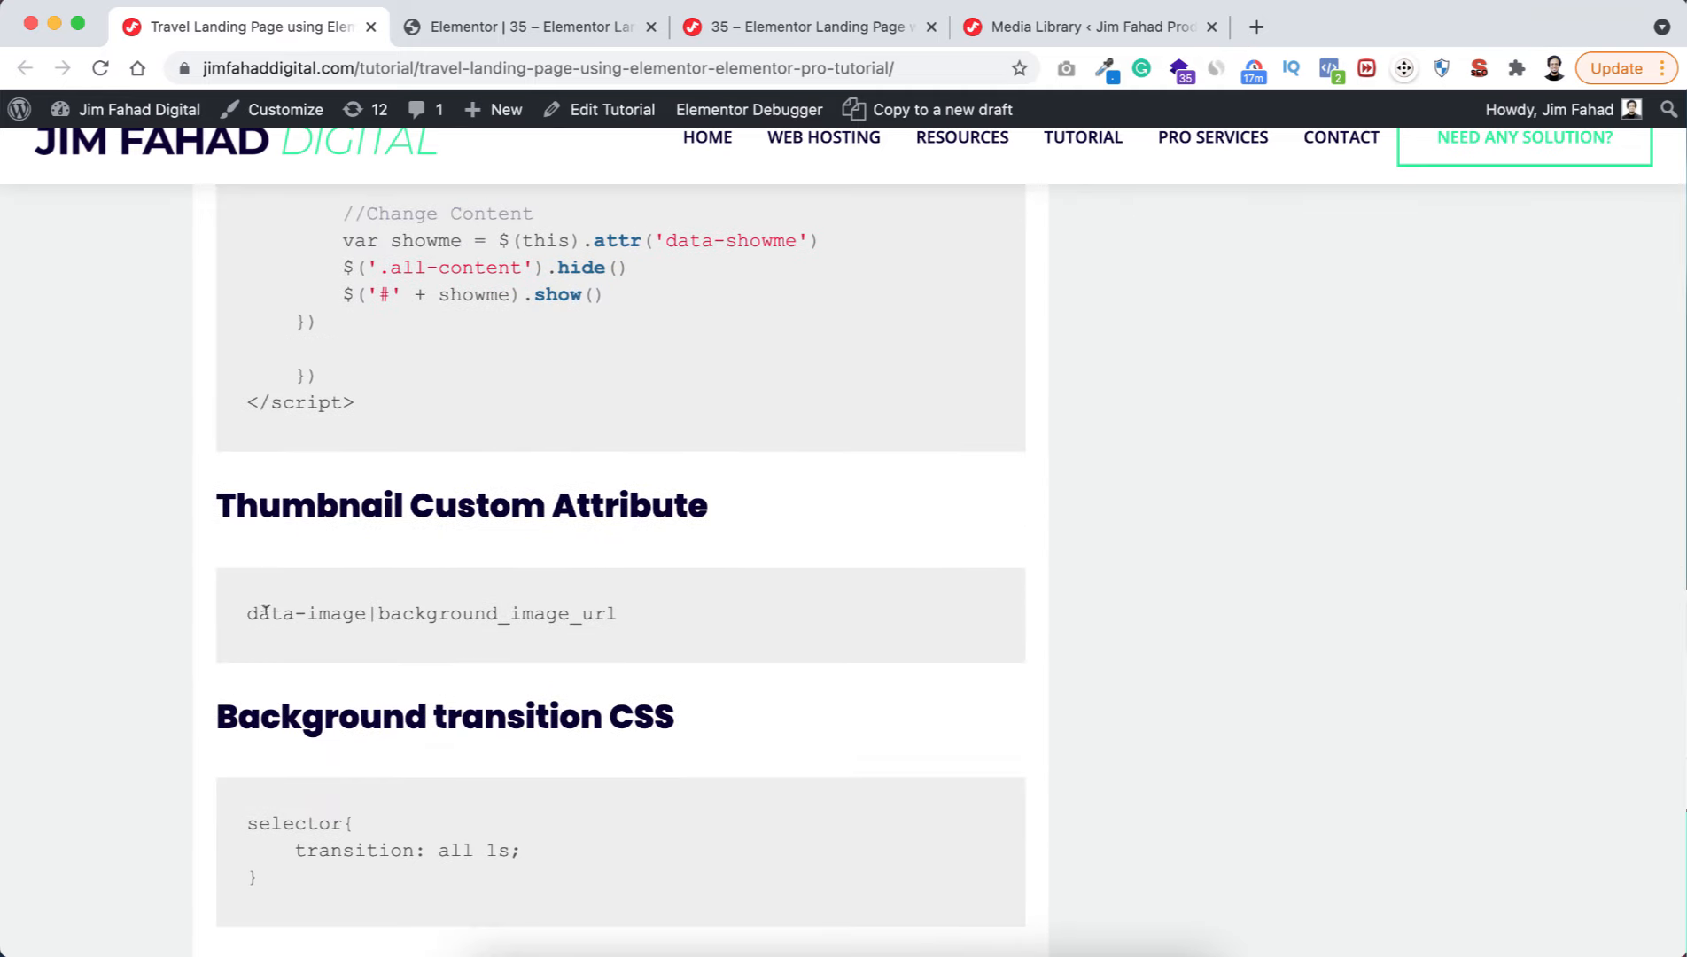
drag(247, 613, 618, 613)
key(super+c)
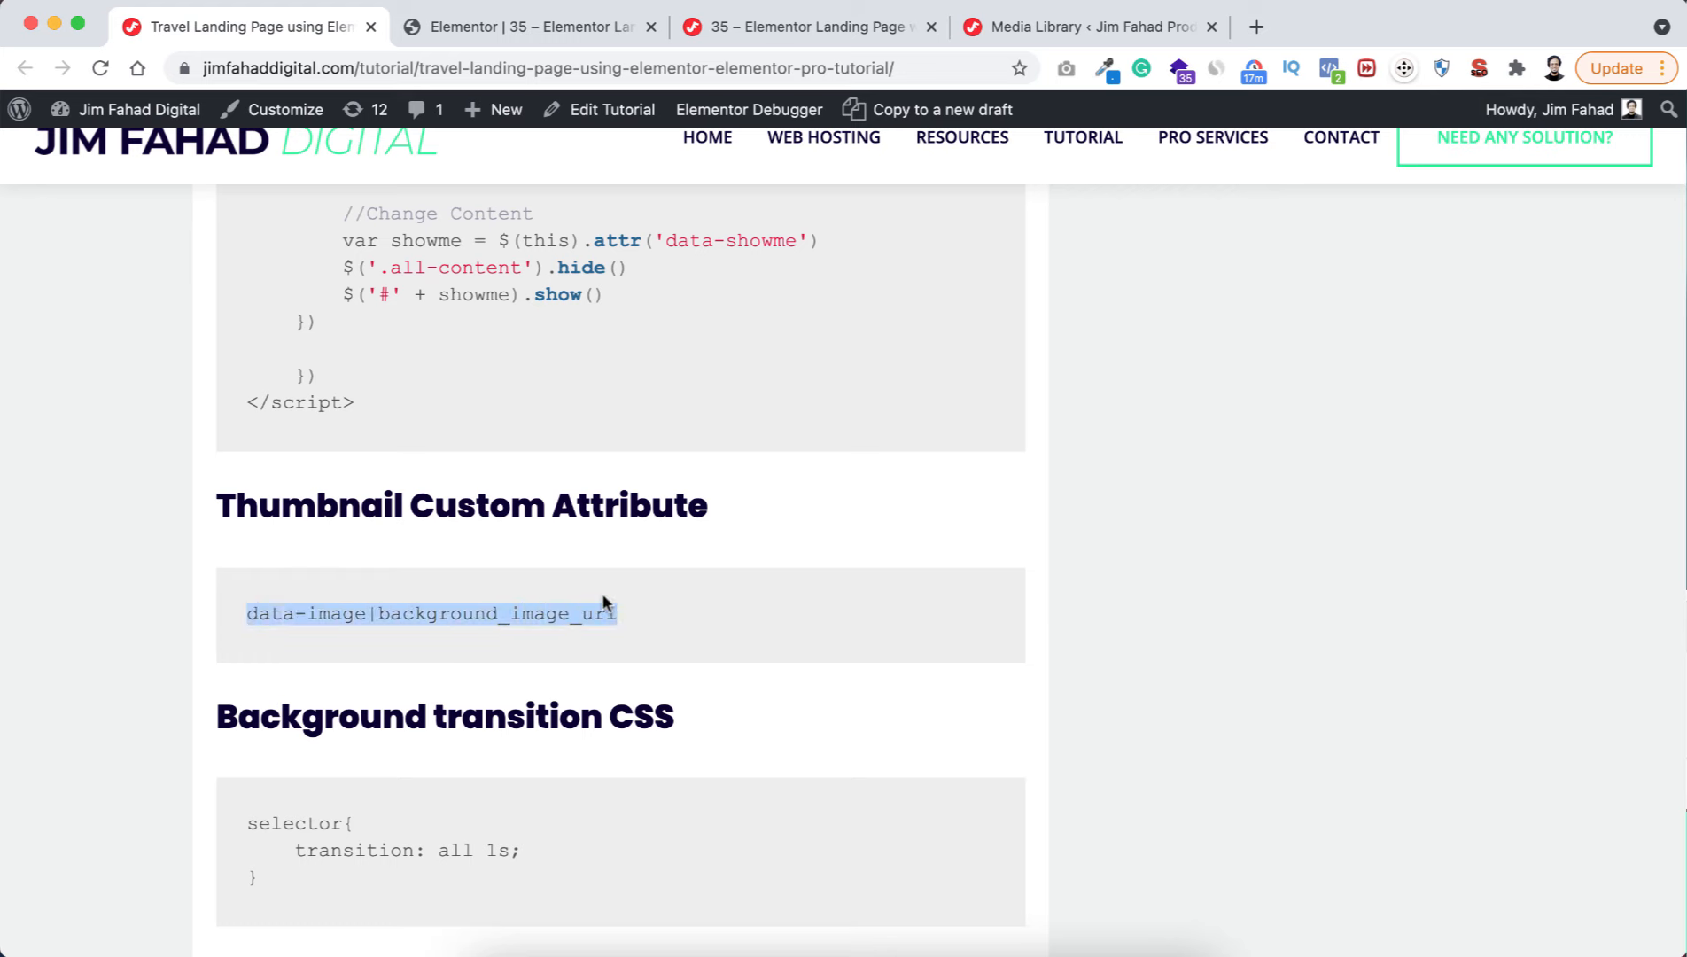
- Back in the Elementor editor, paste data-image|background_image_url as the first dot's custom attribute
click(447, 13)
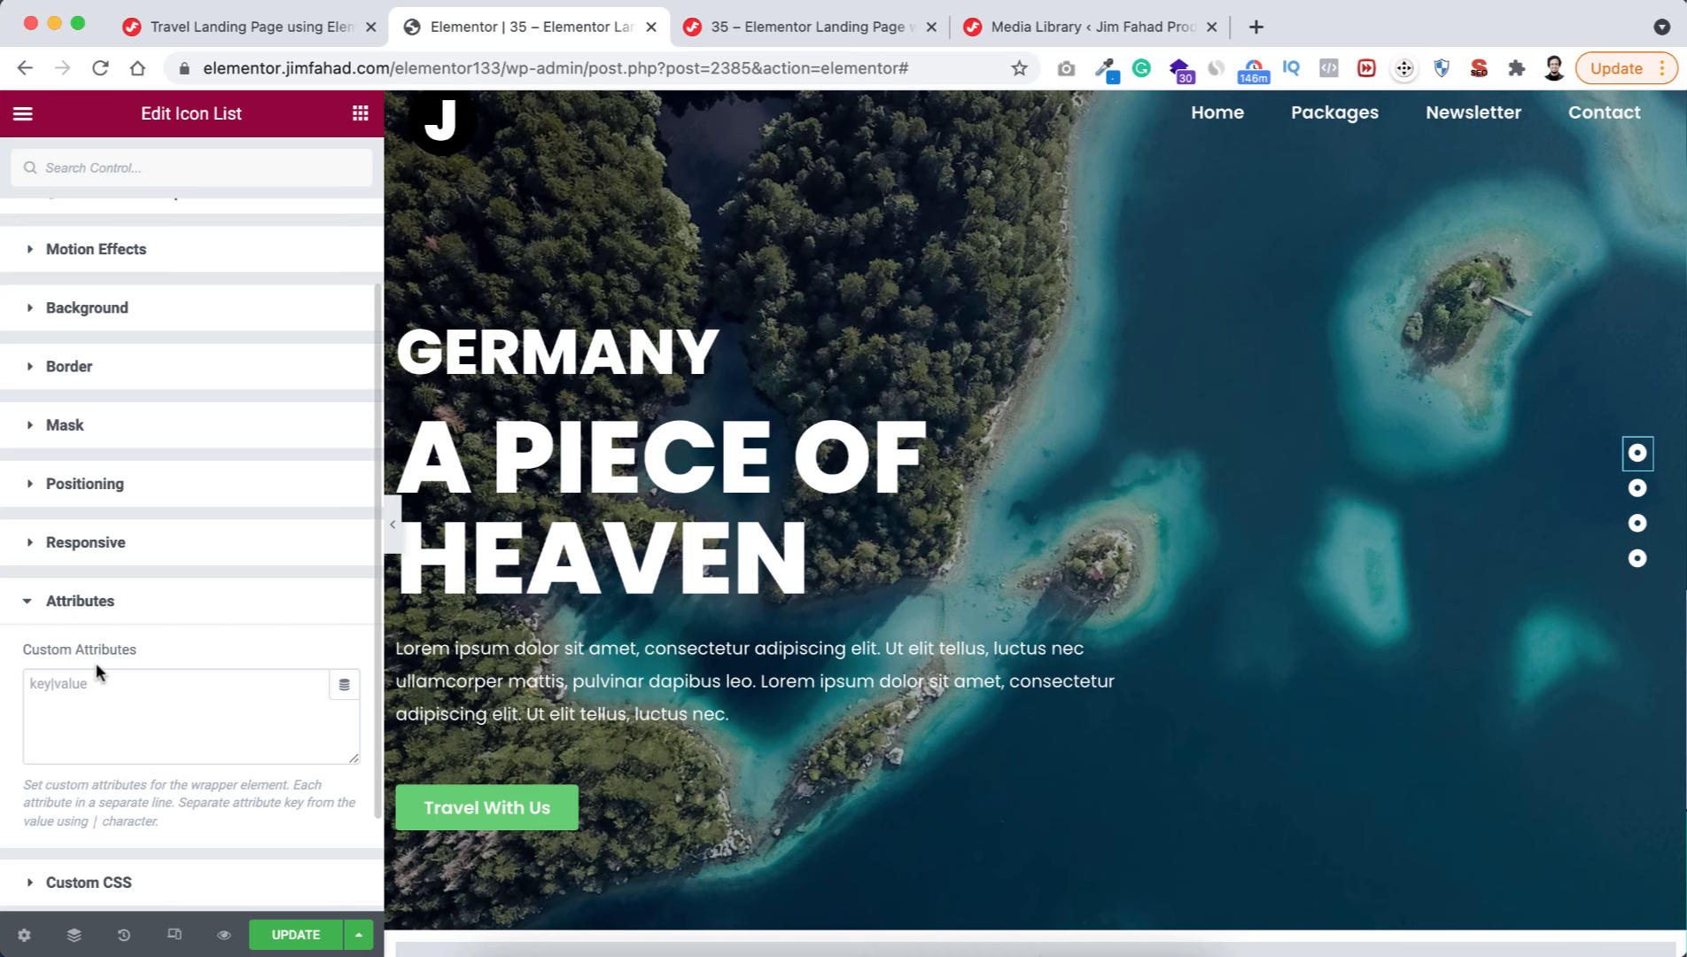
click(102, 690)
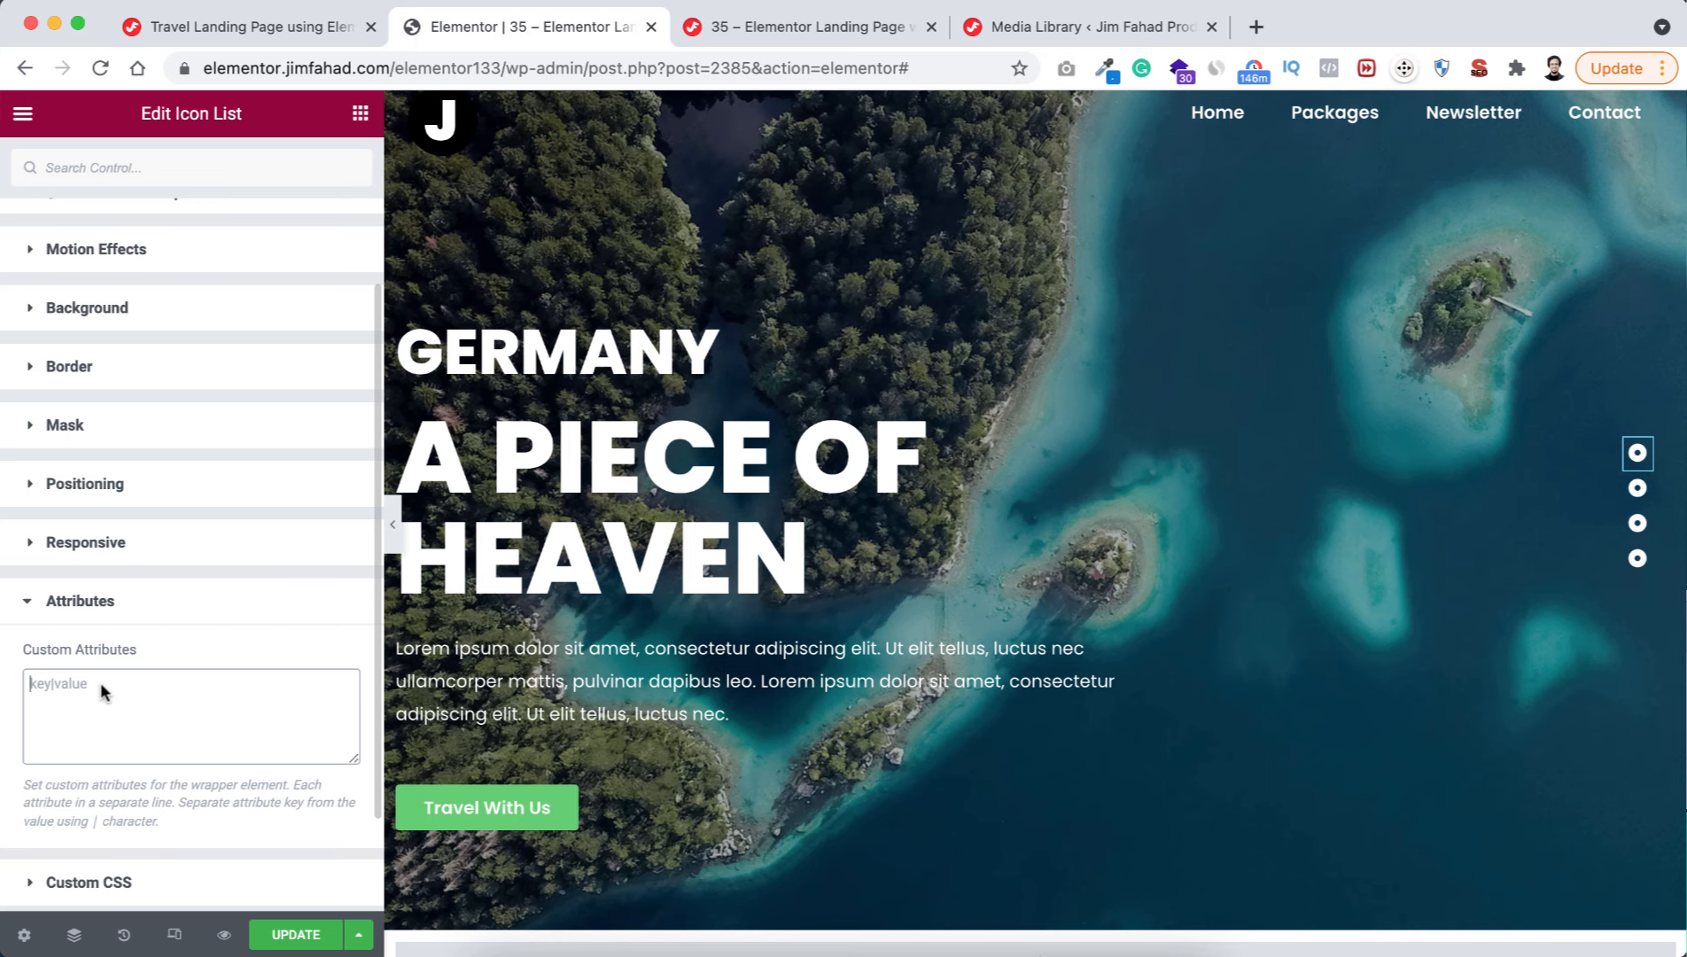
key(super+v)
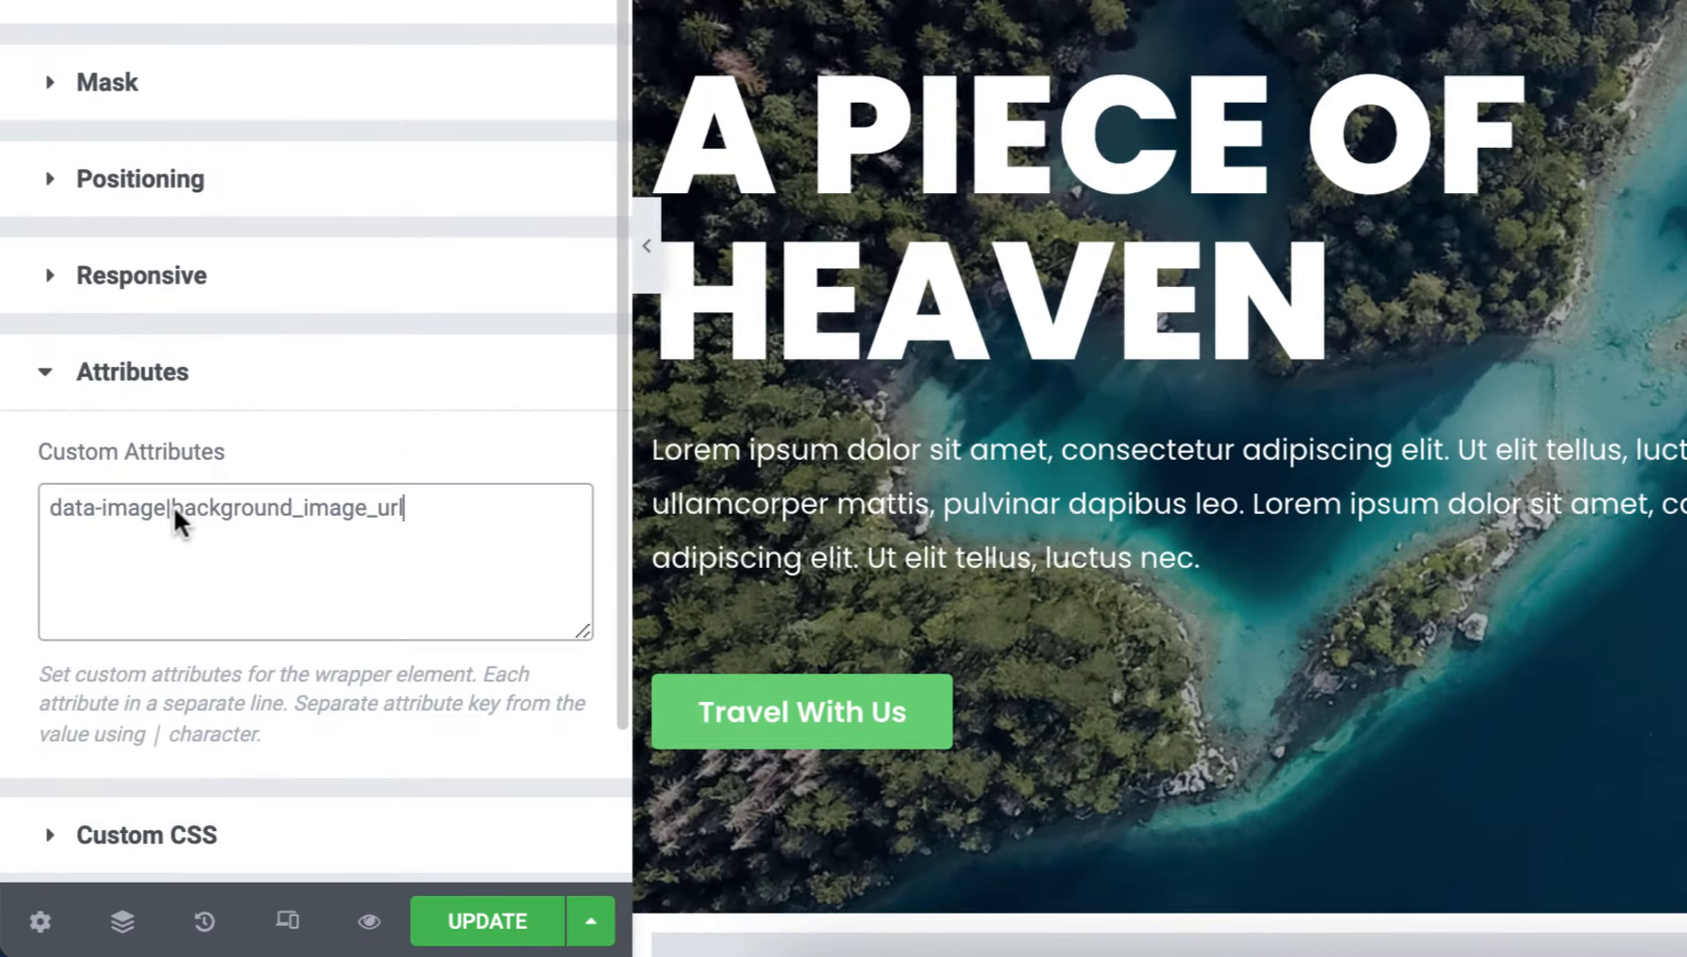
- Replace background_image_url in the first dot's attribute with the sailboats image's file URL, copied from the WordPress media library
drag(173, 510, 418, 515)
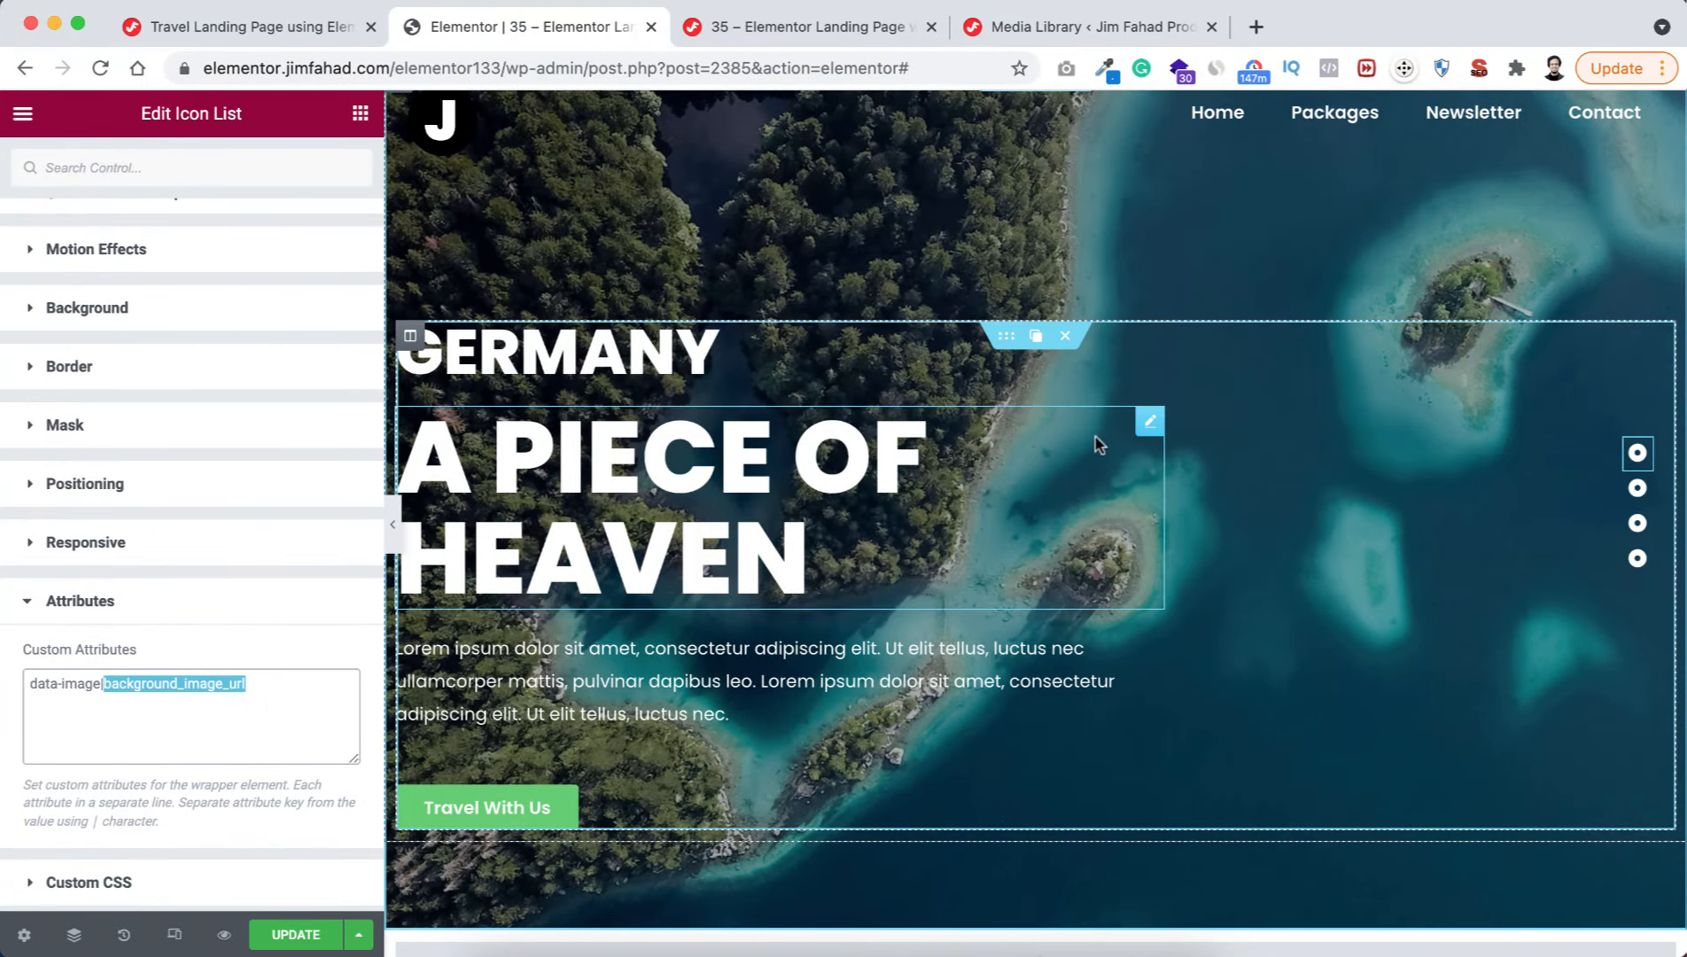
click(1063, 29)
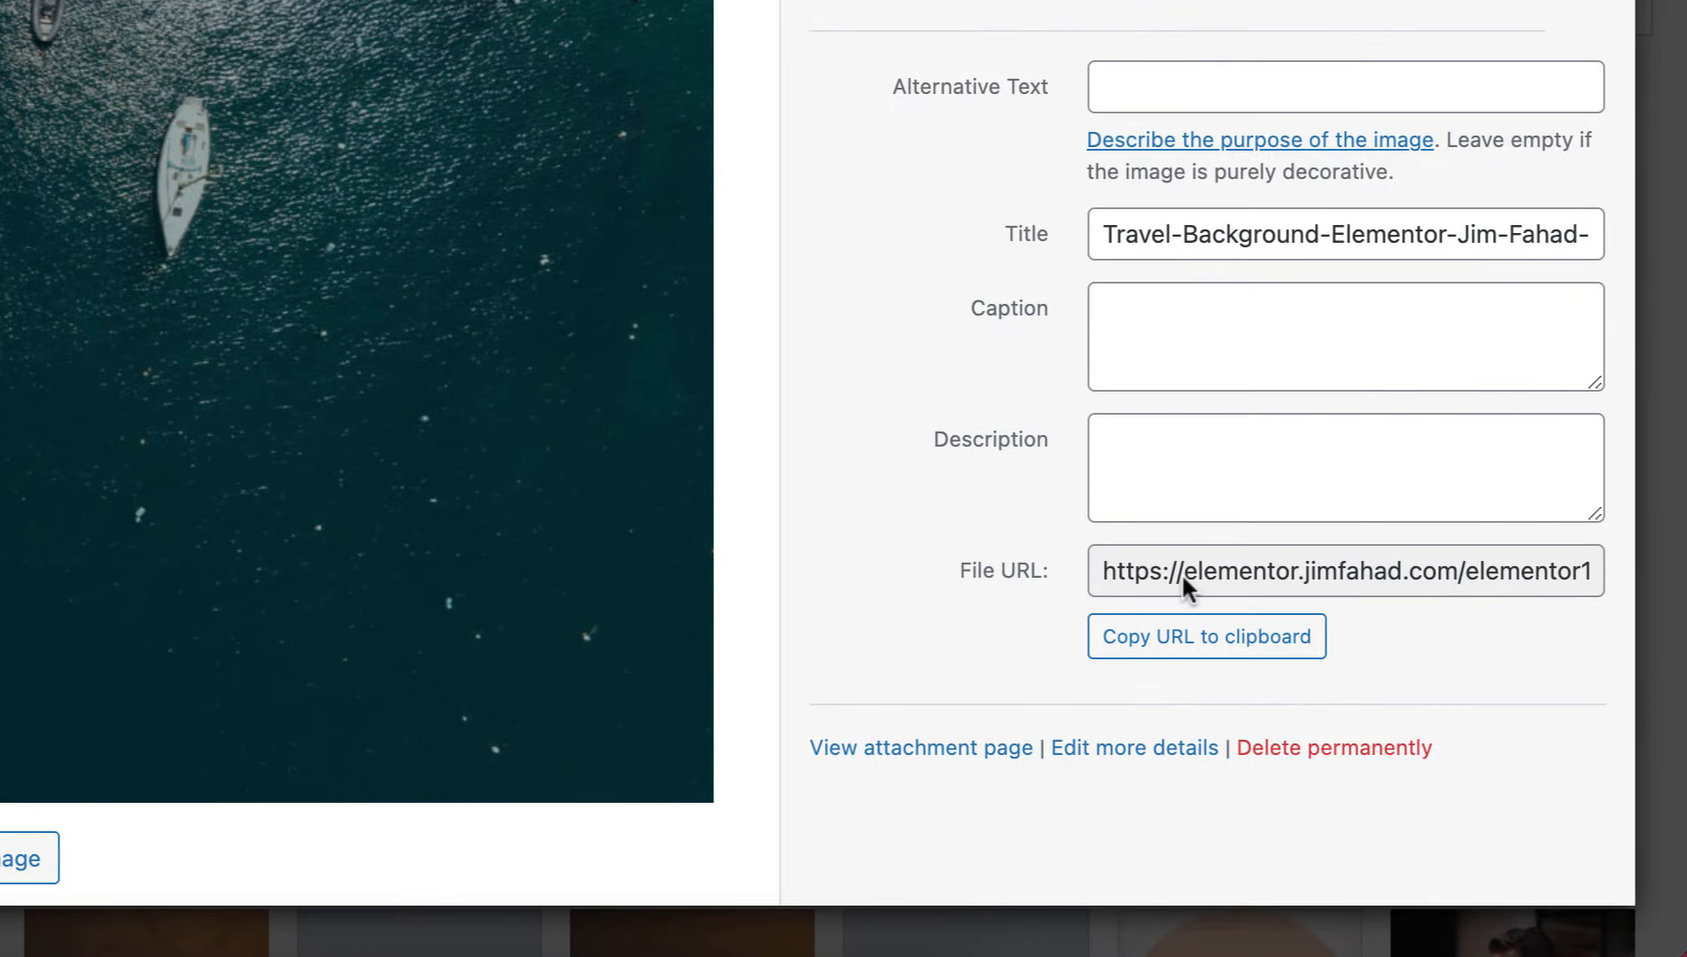
click(1196, 653)
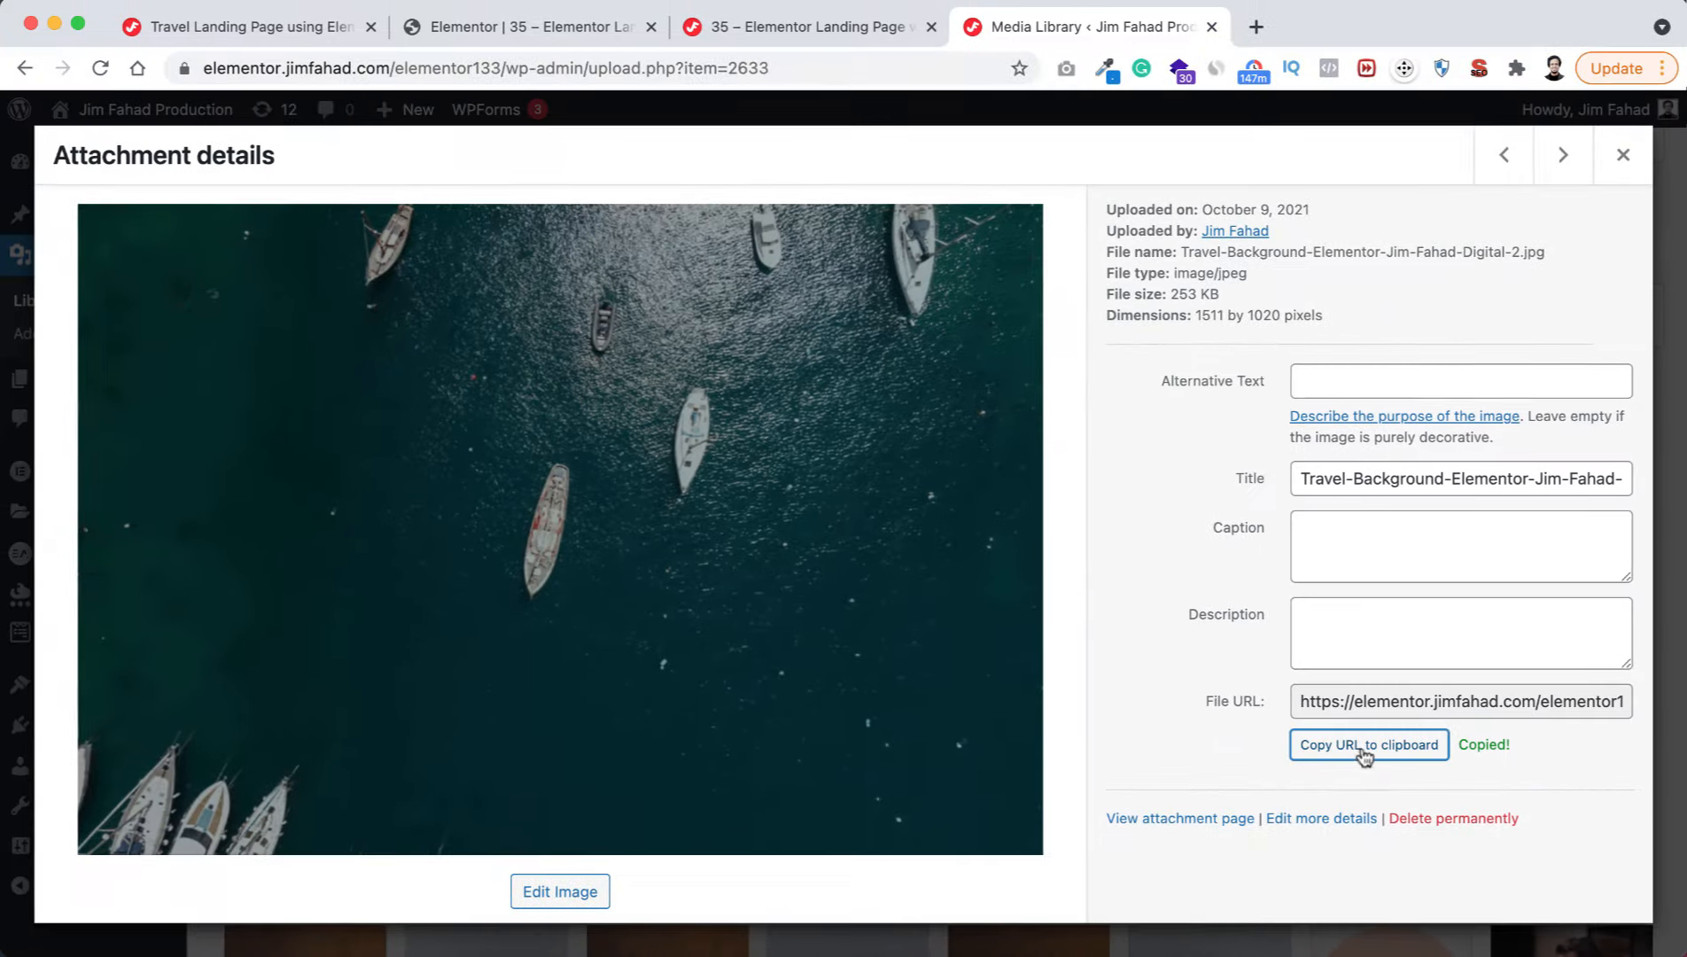
click(532, 26)
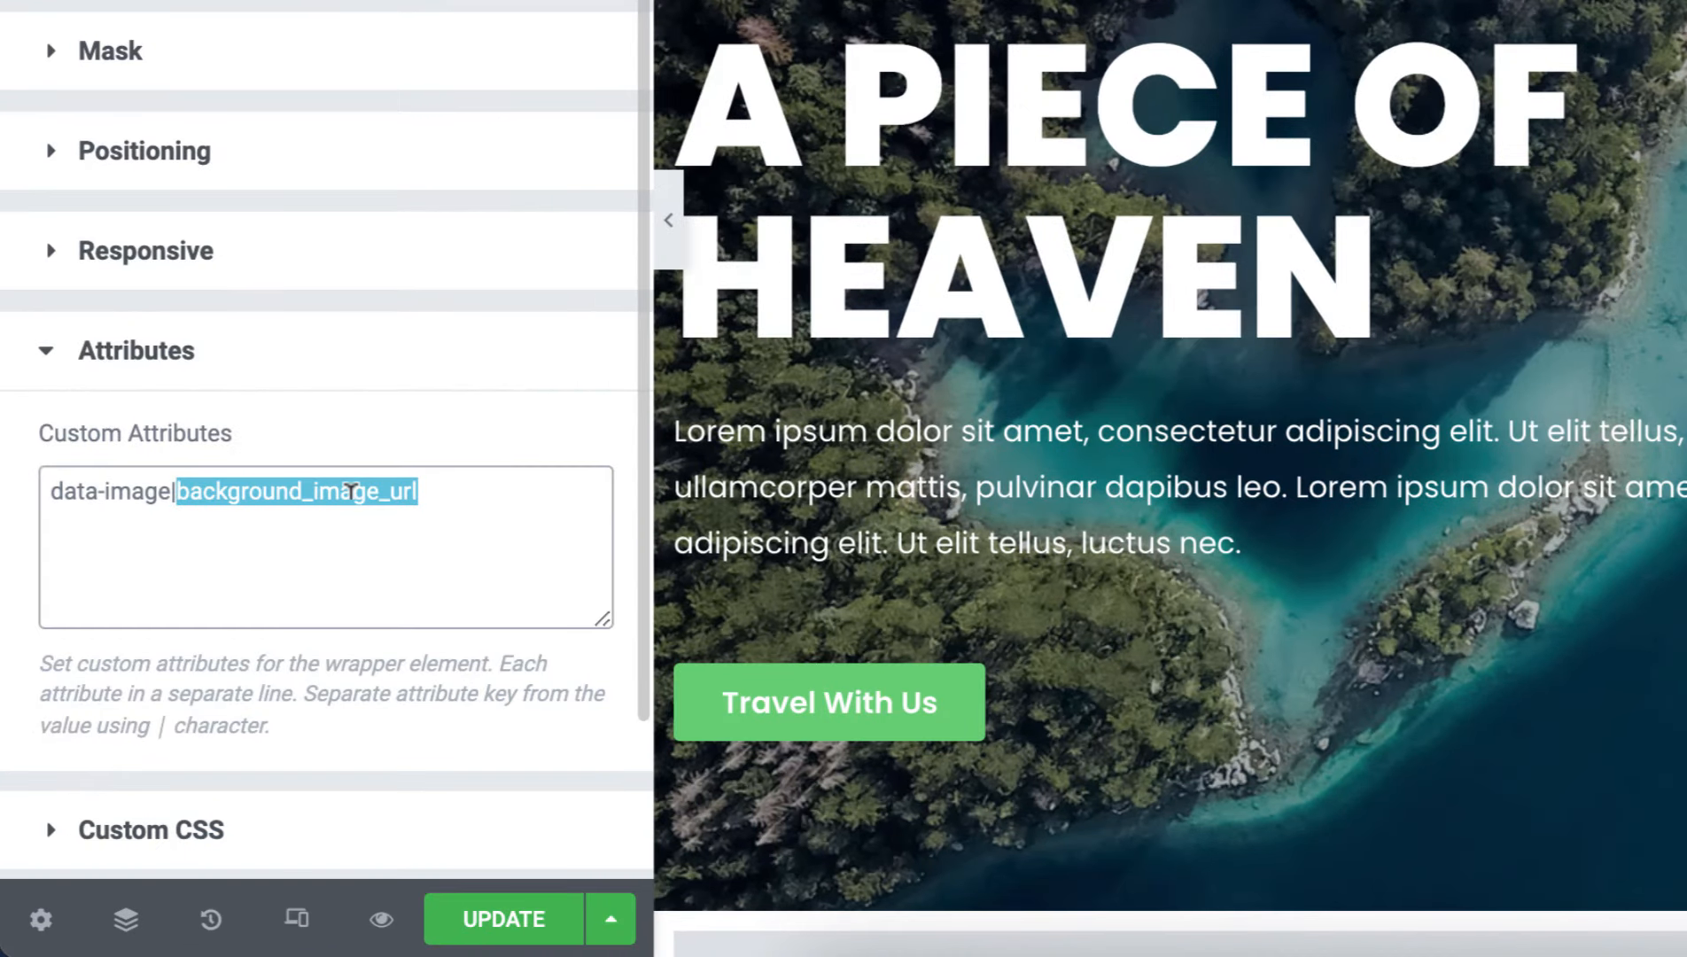
key(BackSpace)
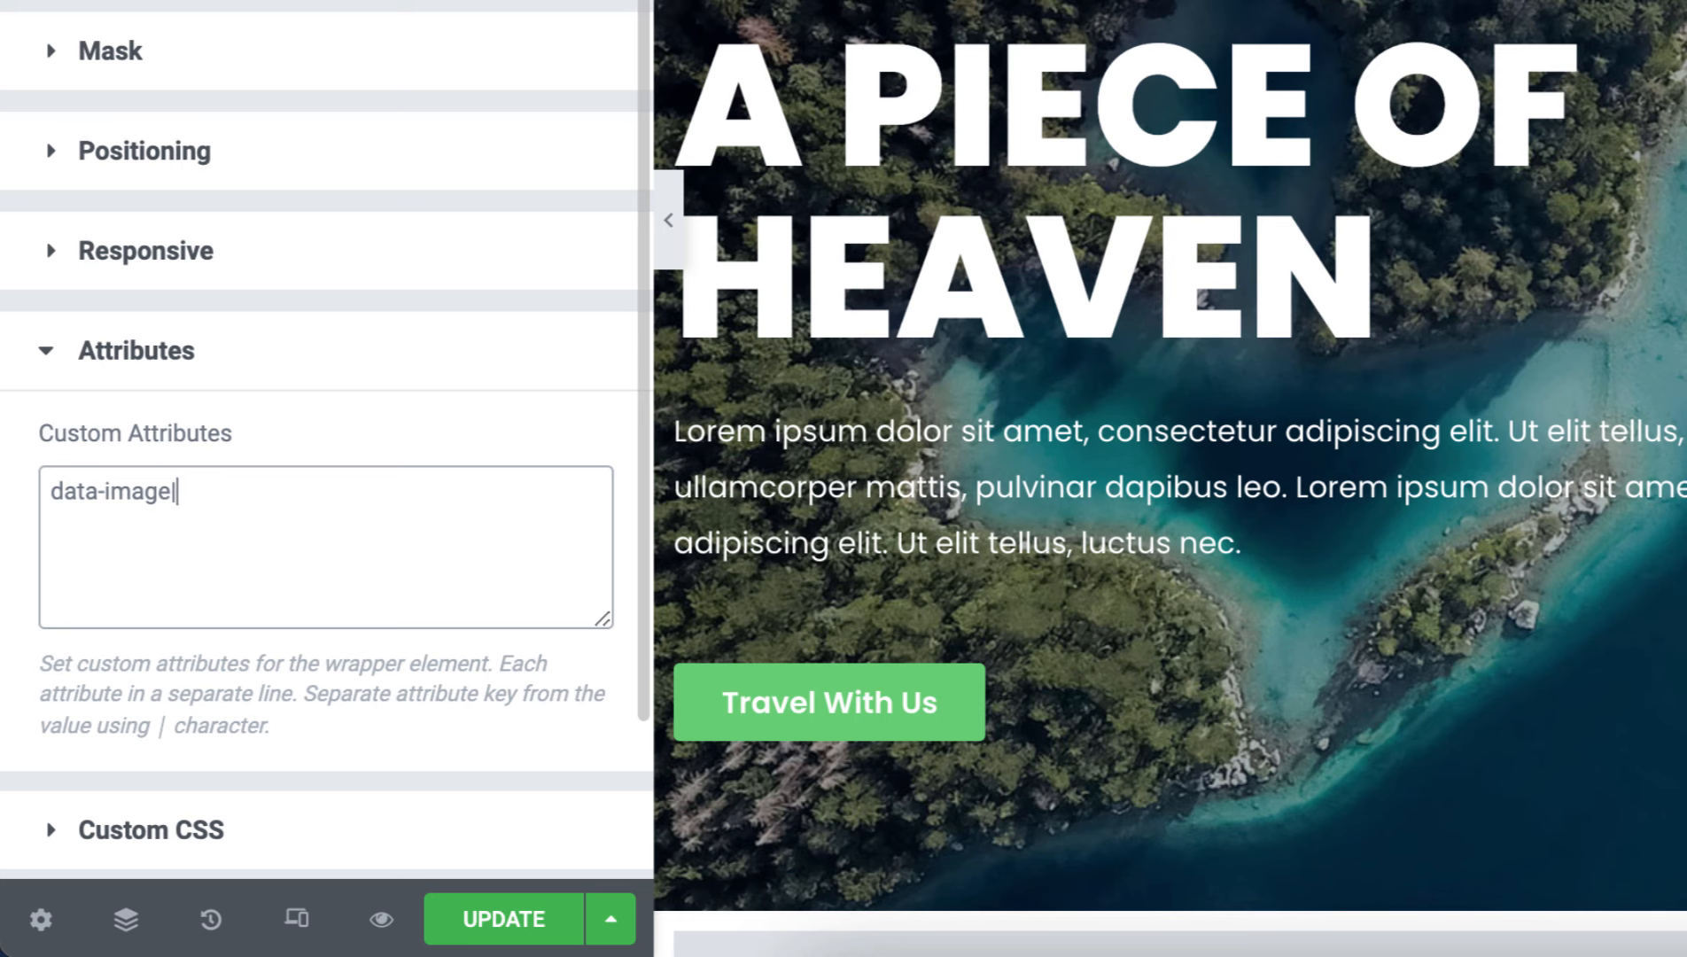
text(https://elementor.jimfahad.com/elementor133/wp-content/uploads/2021/10/Travel-Background-Elementor-Jim-Fahad-Digital-2.jpg)
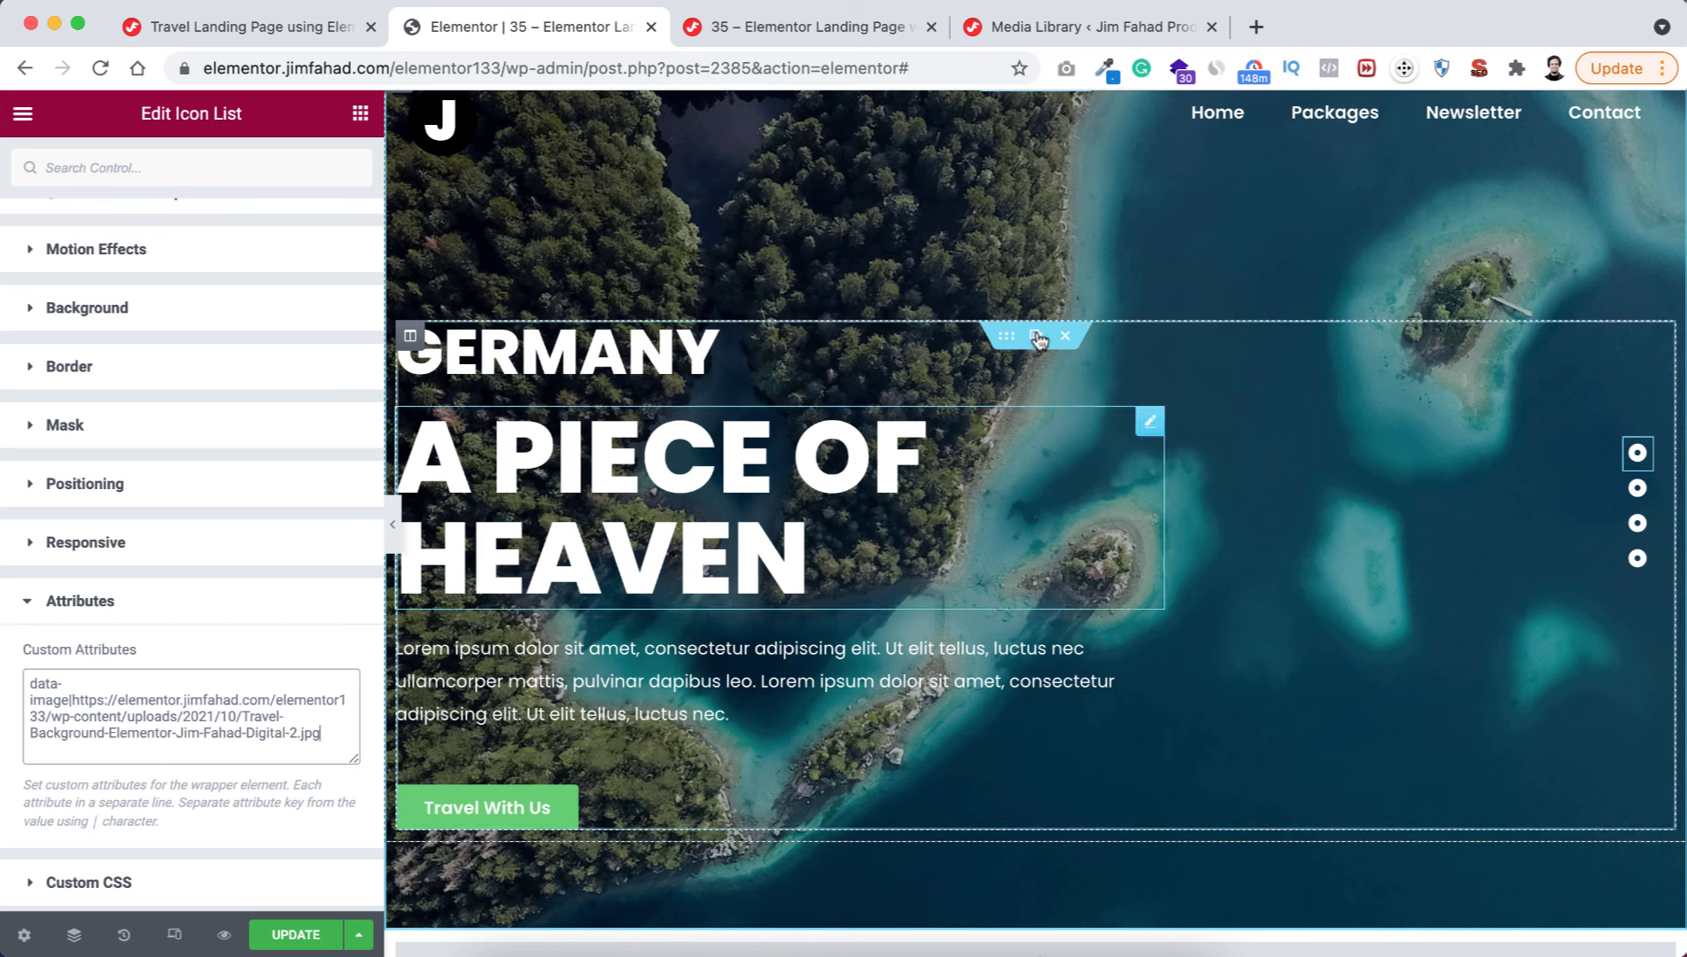
- Update the page and test the first dot's background change on the previewed page
click(285, 933)
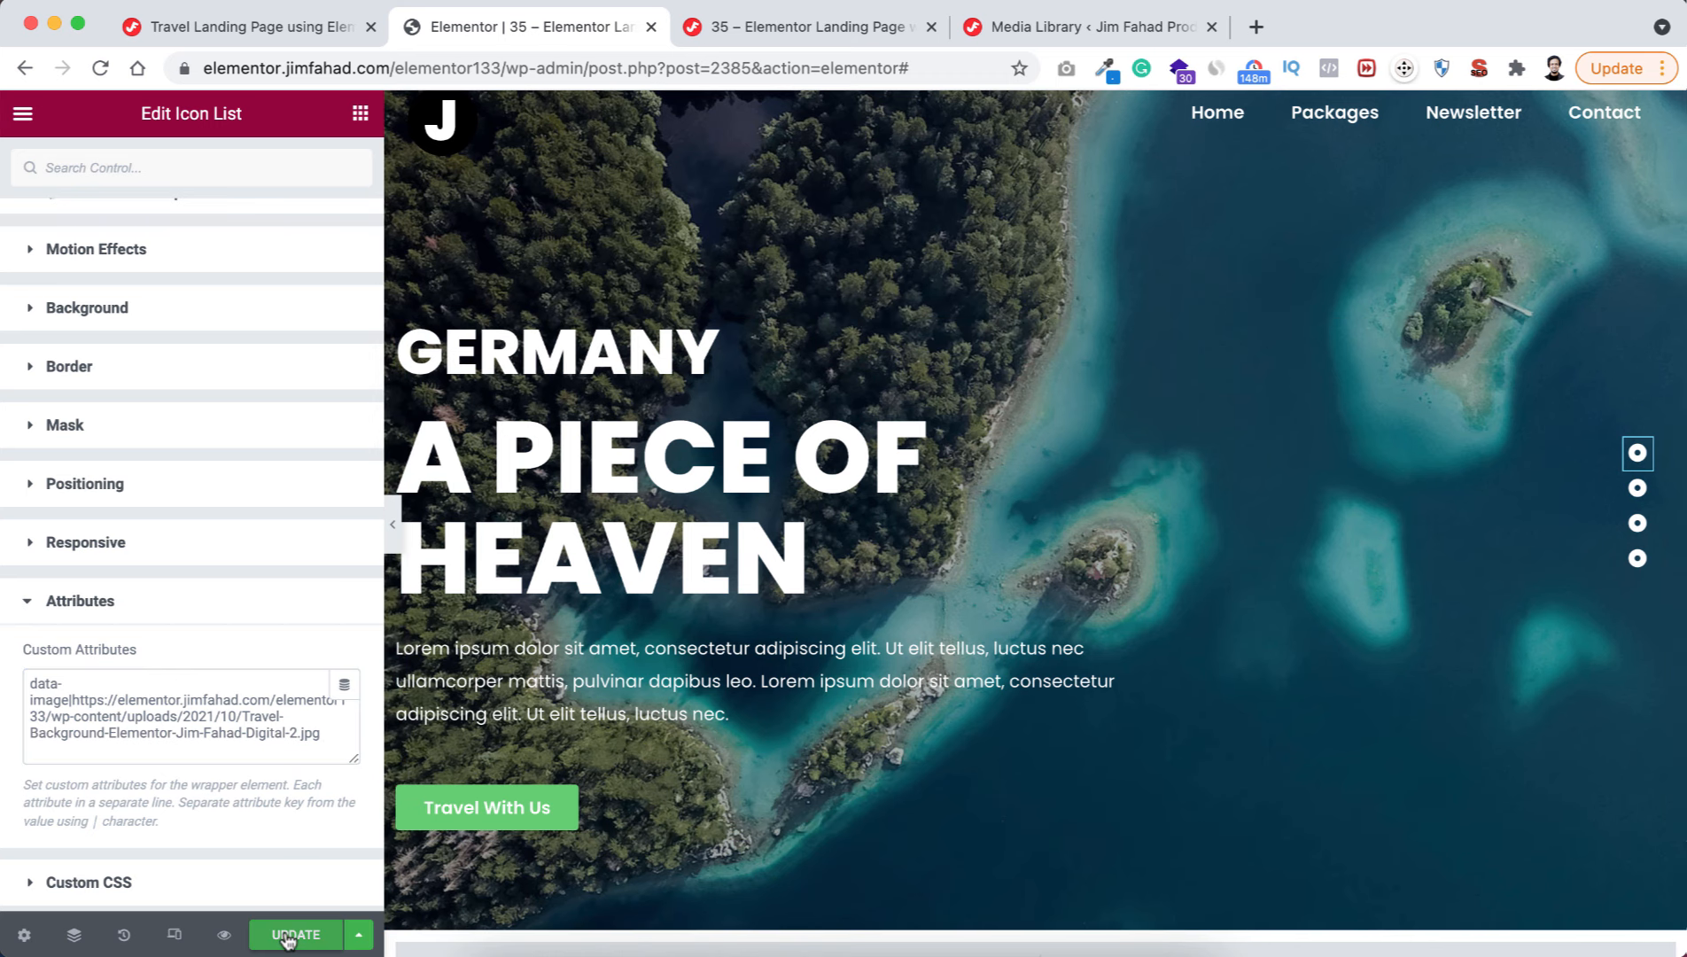
click(224, 937)
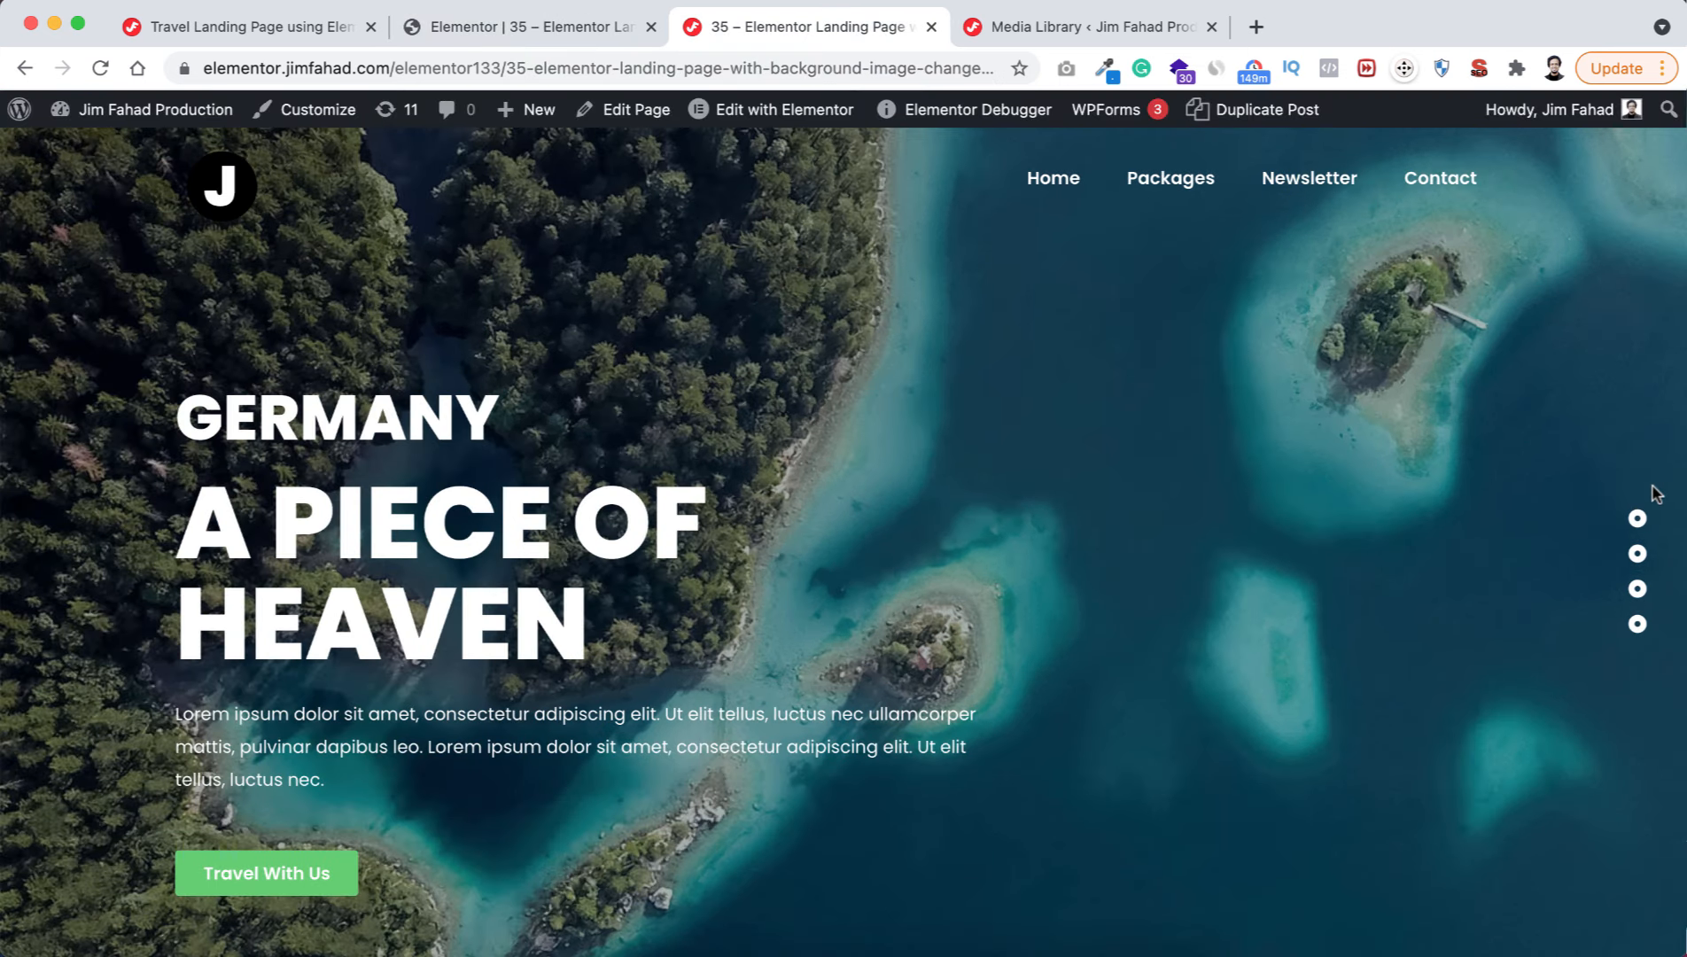
click(1637, 519)
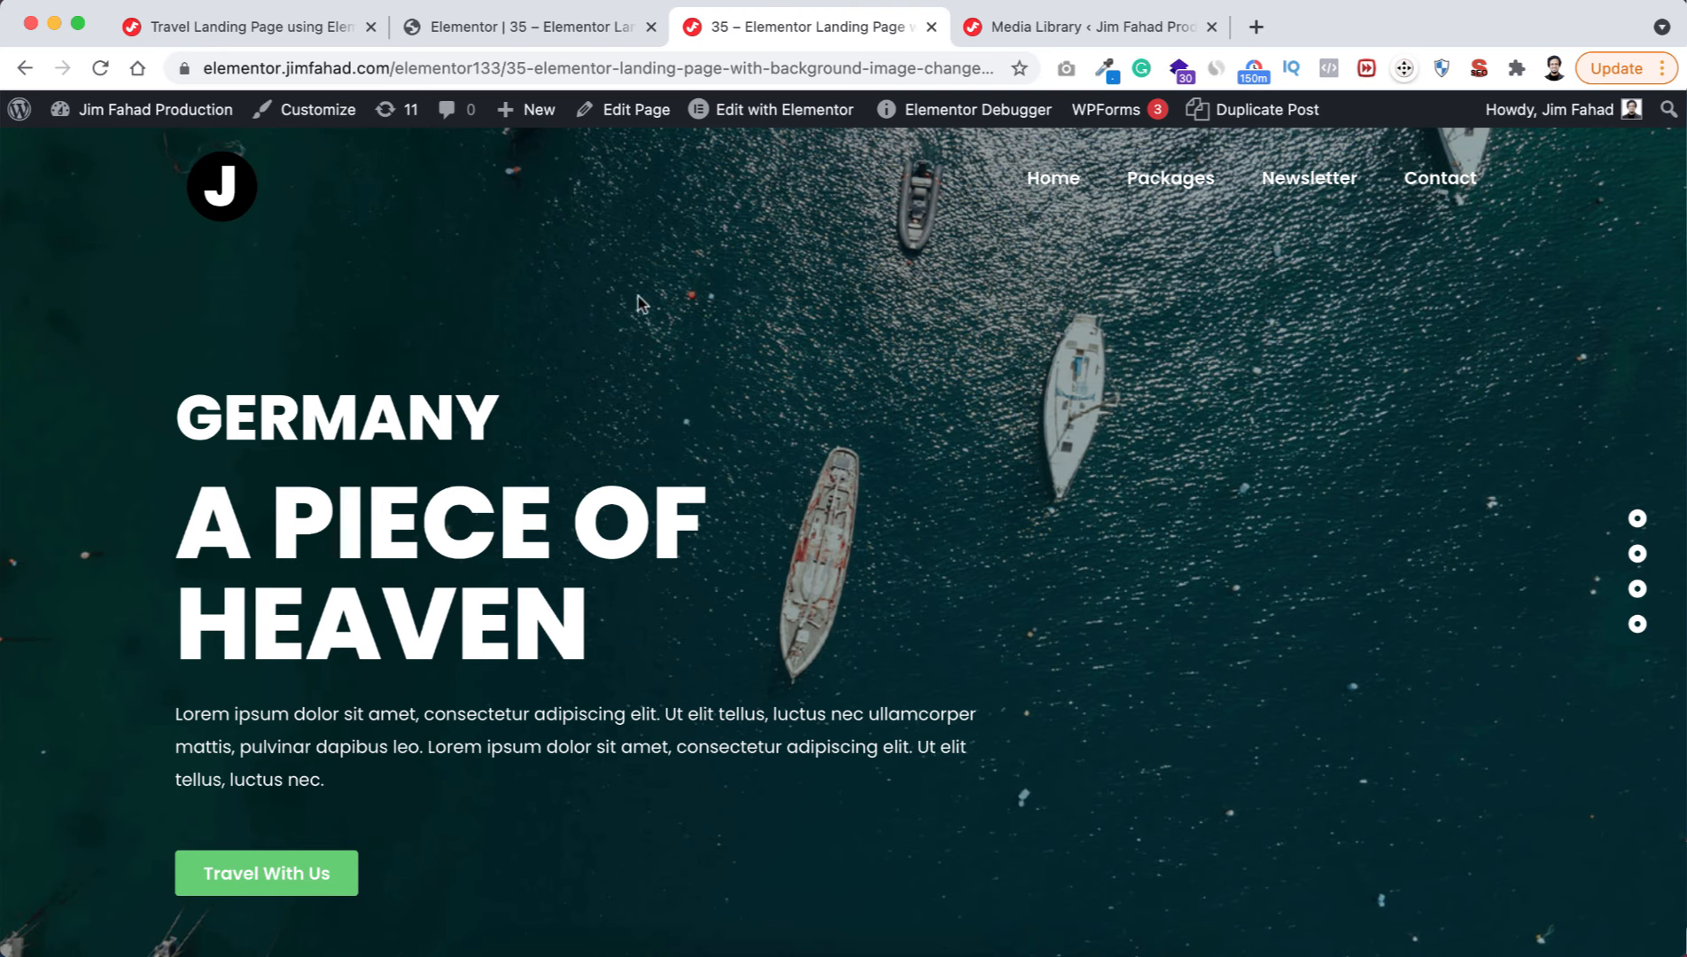
- Back in the editor, change the image number in the first dot's data-image URL to 1 and copy the whole attribute
click(512, 35)
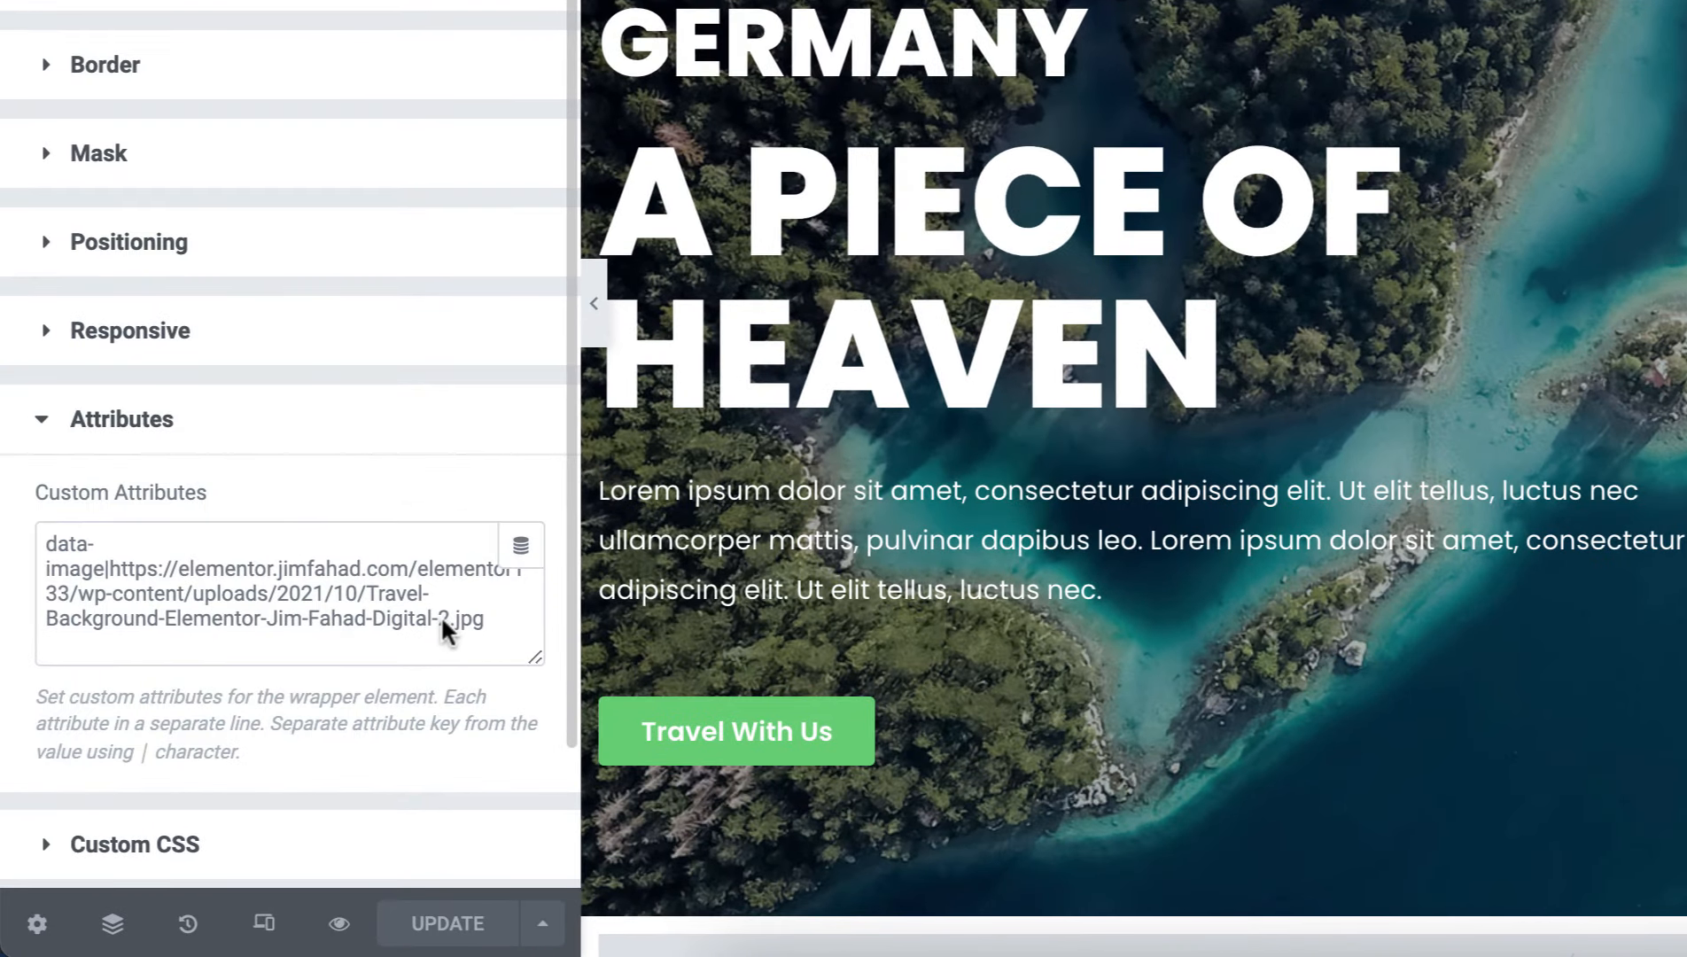
click(442, 620)
double_click(444, 619)
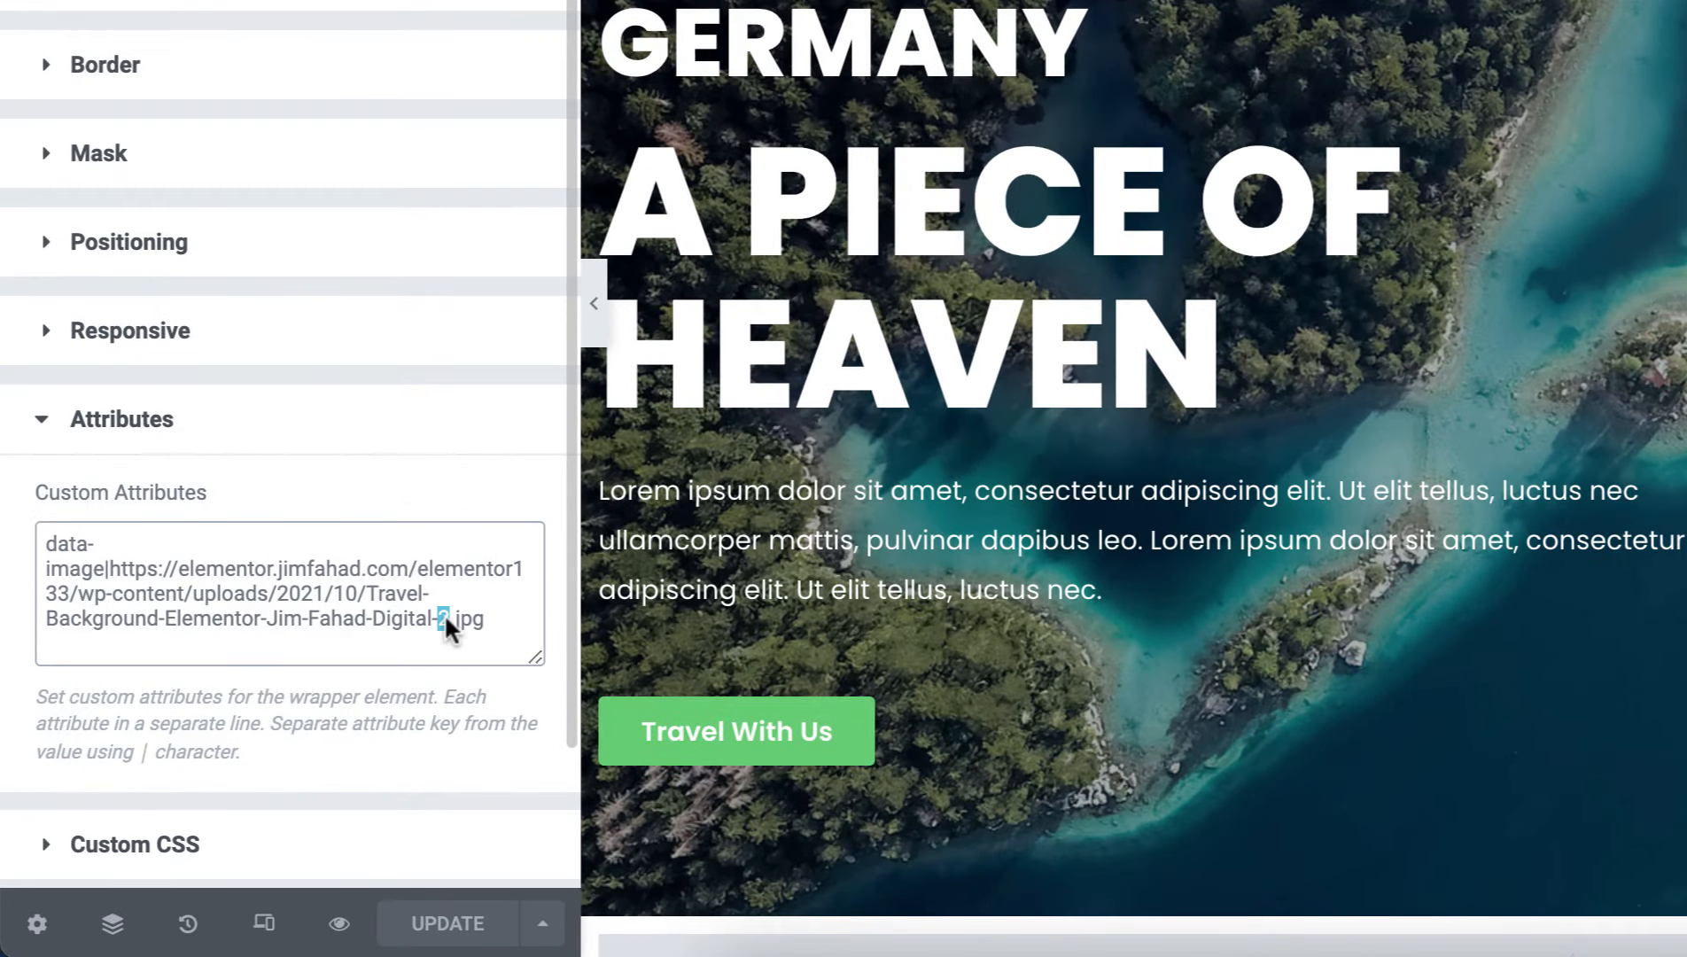
text(1)
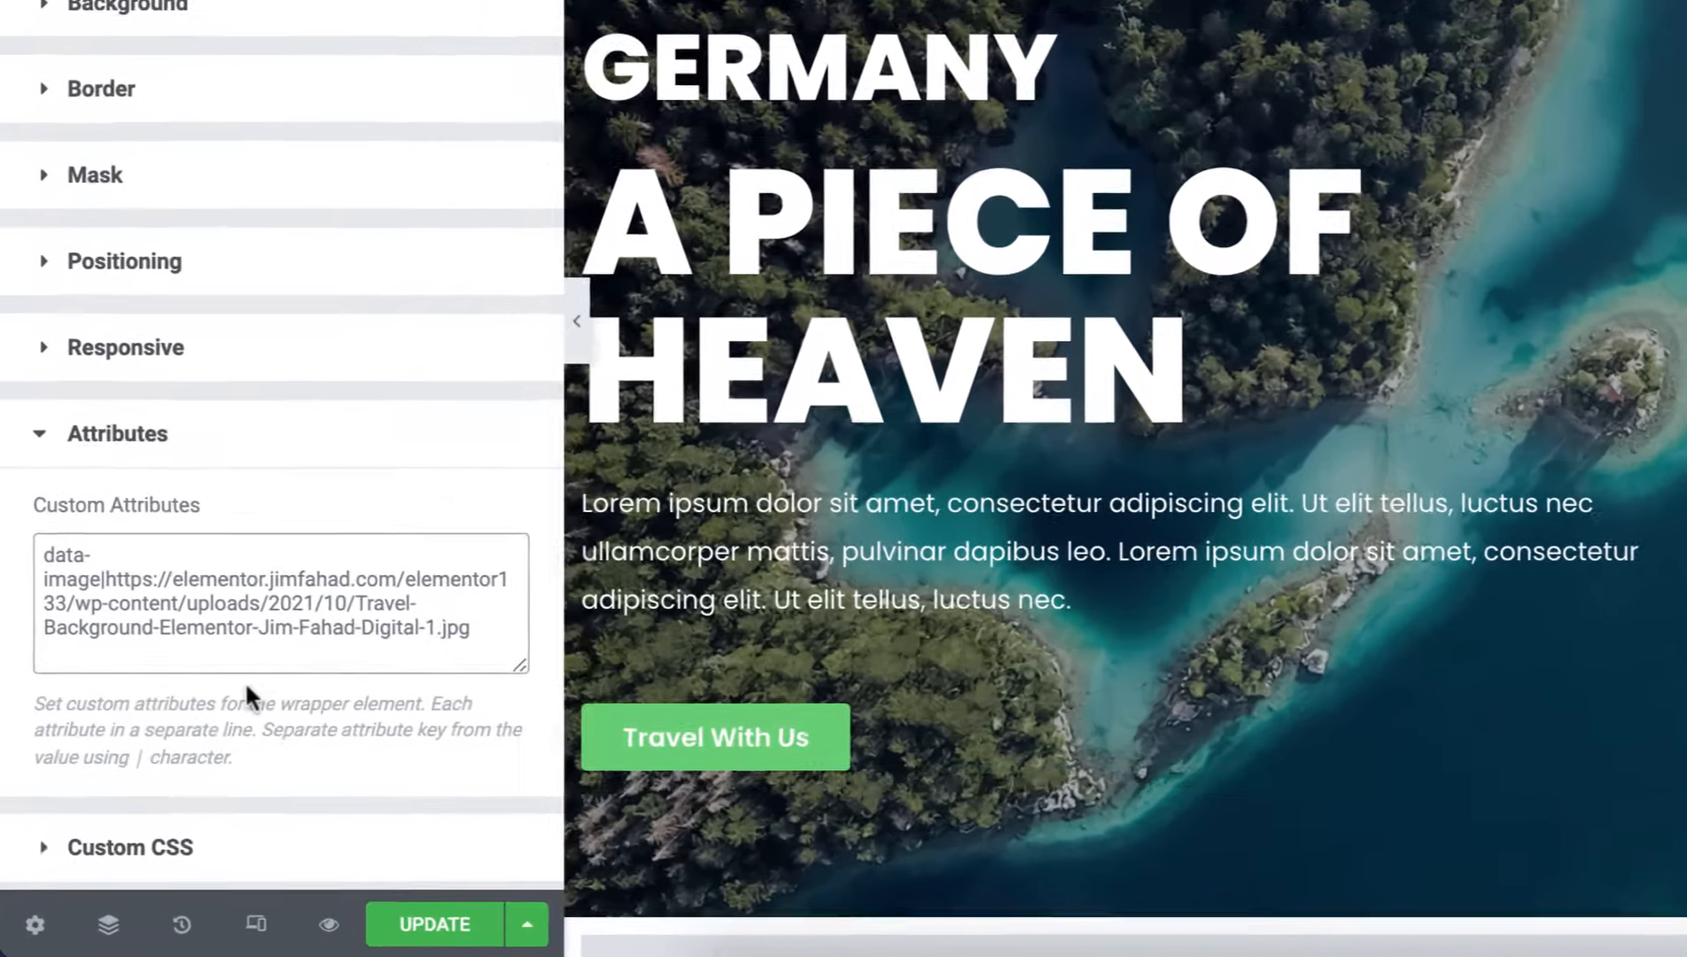
key(super+a)
key(super+c)
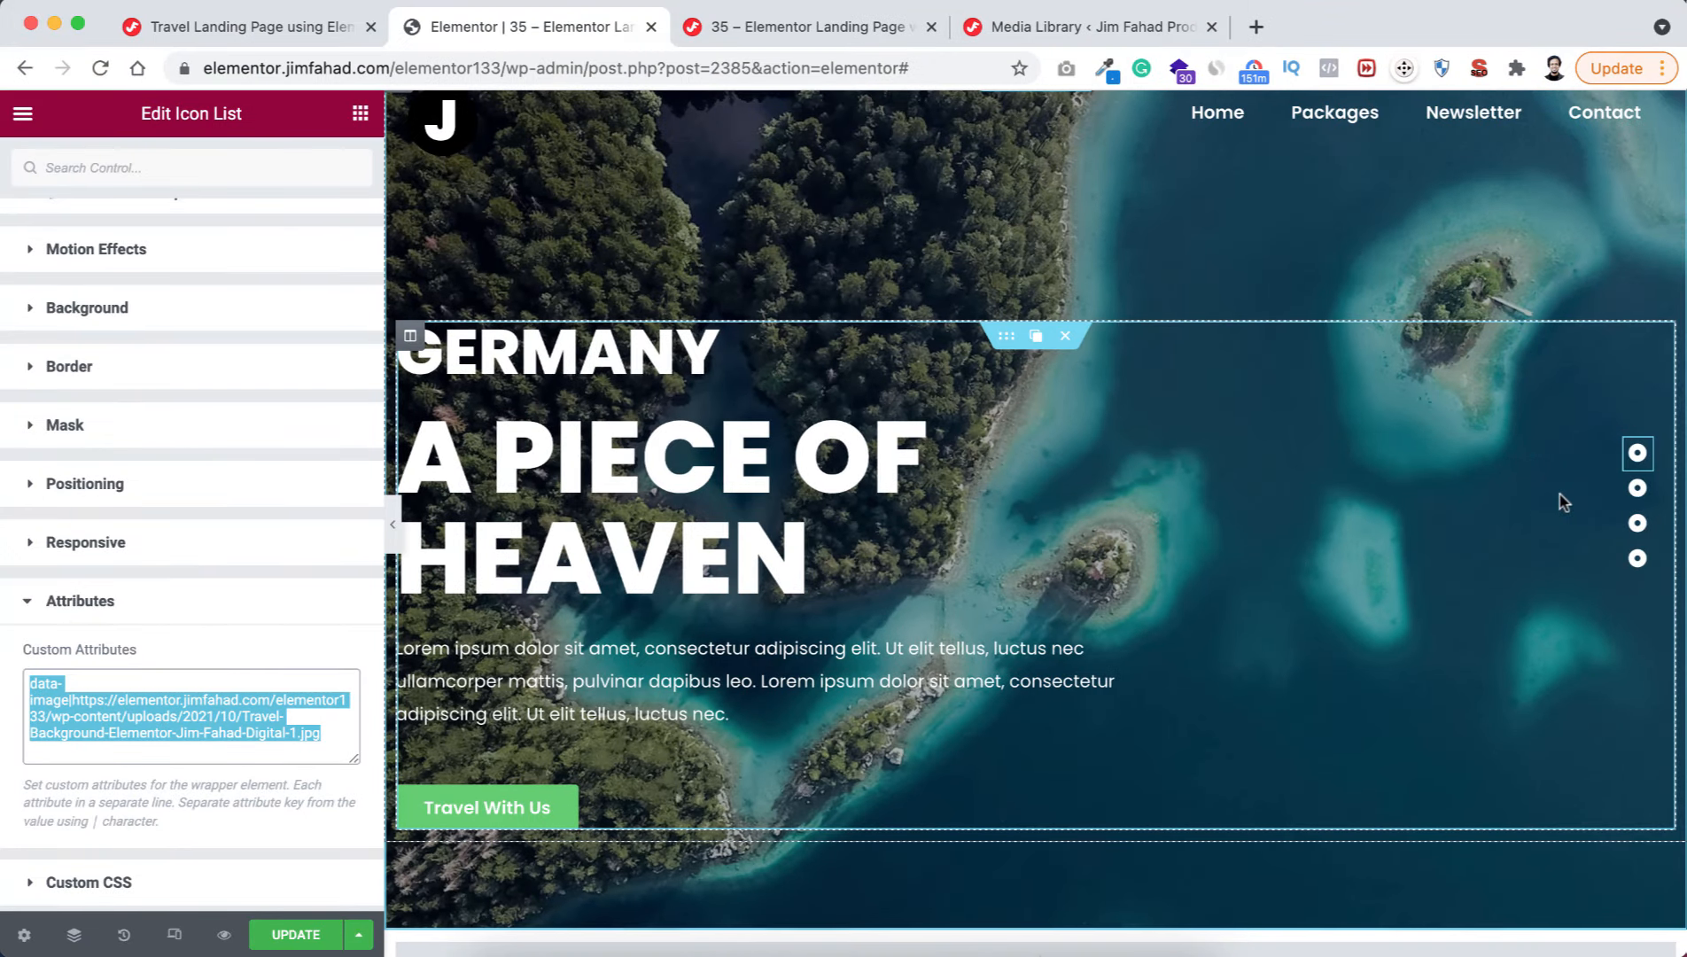
- Paste the copied data-image attribute into the second dot's custom attributes and change the image number in its URL to 2
click(1639, 494)
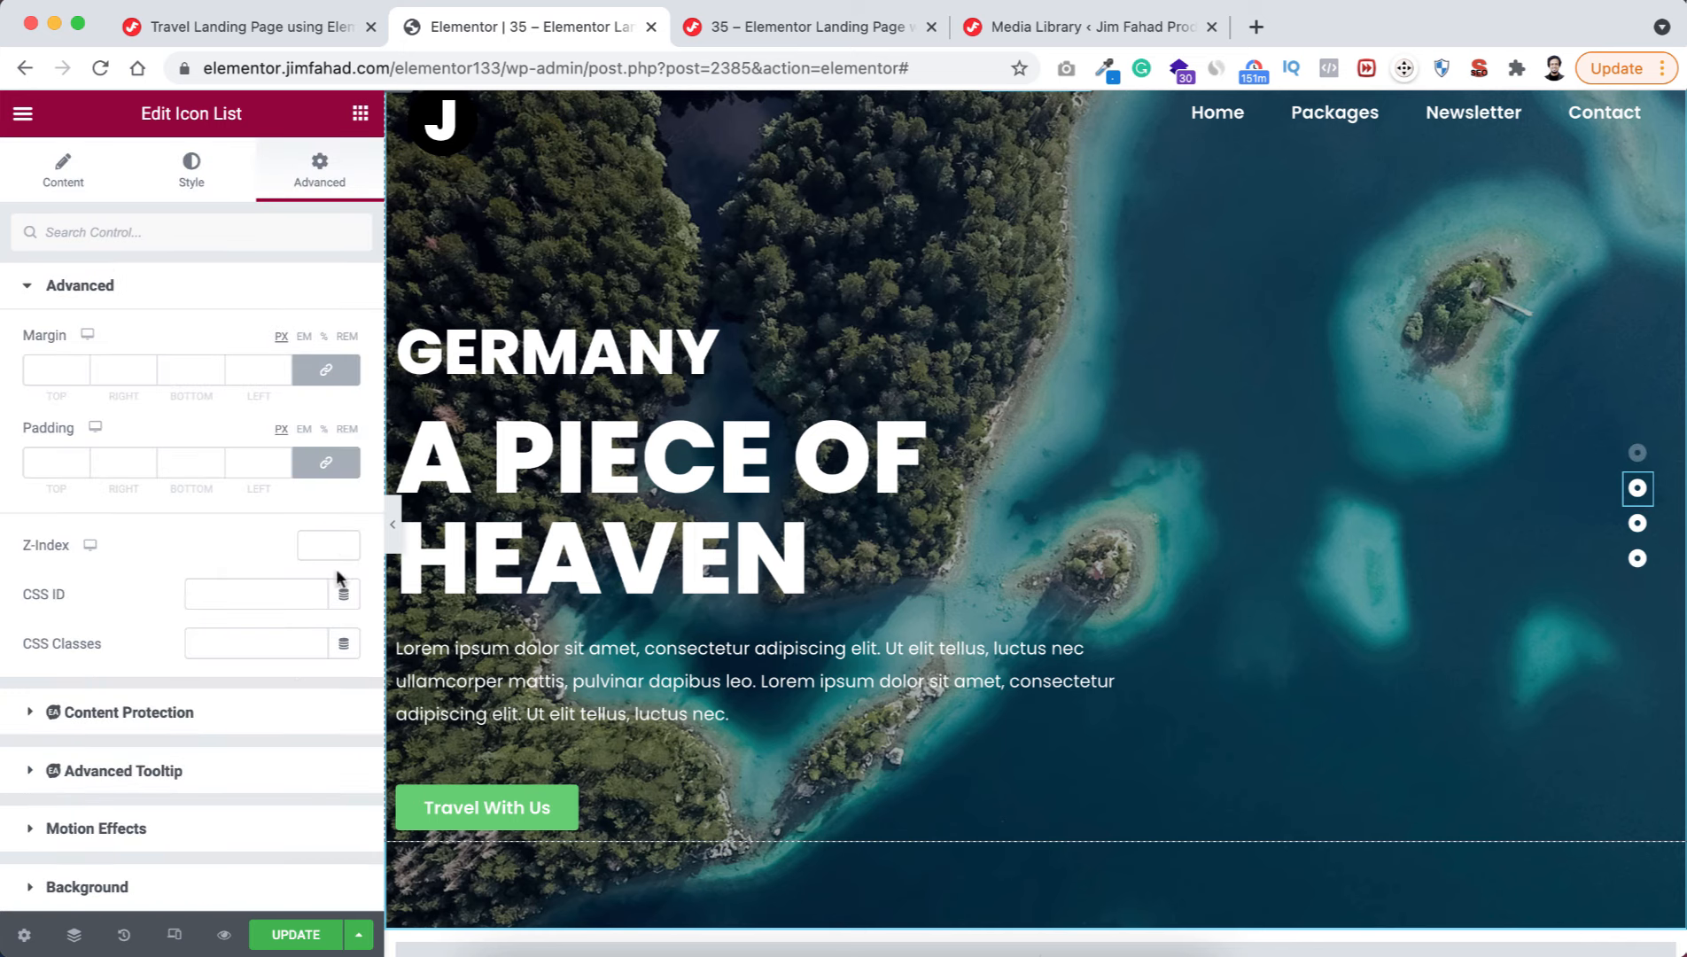
scroll(296, 677, down, 5)
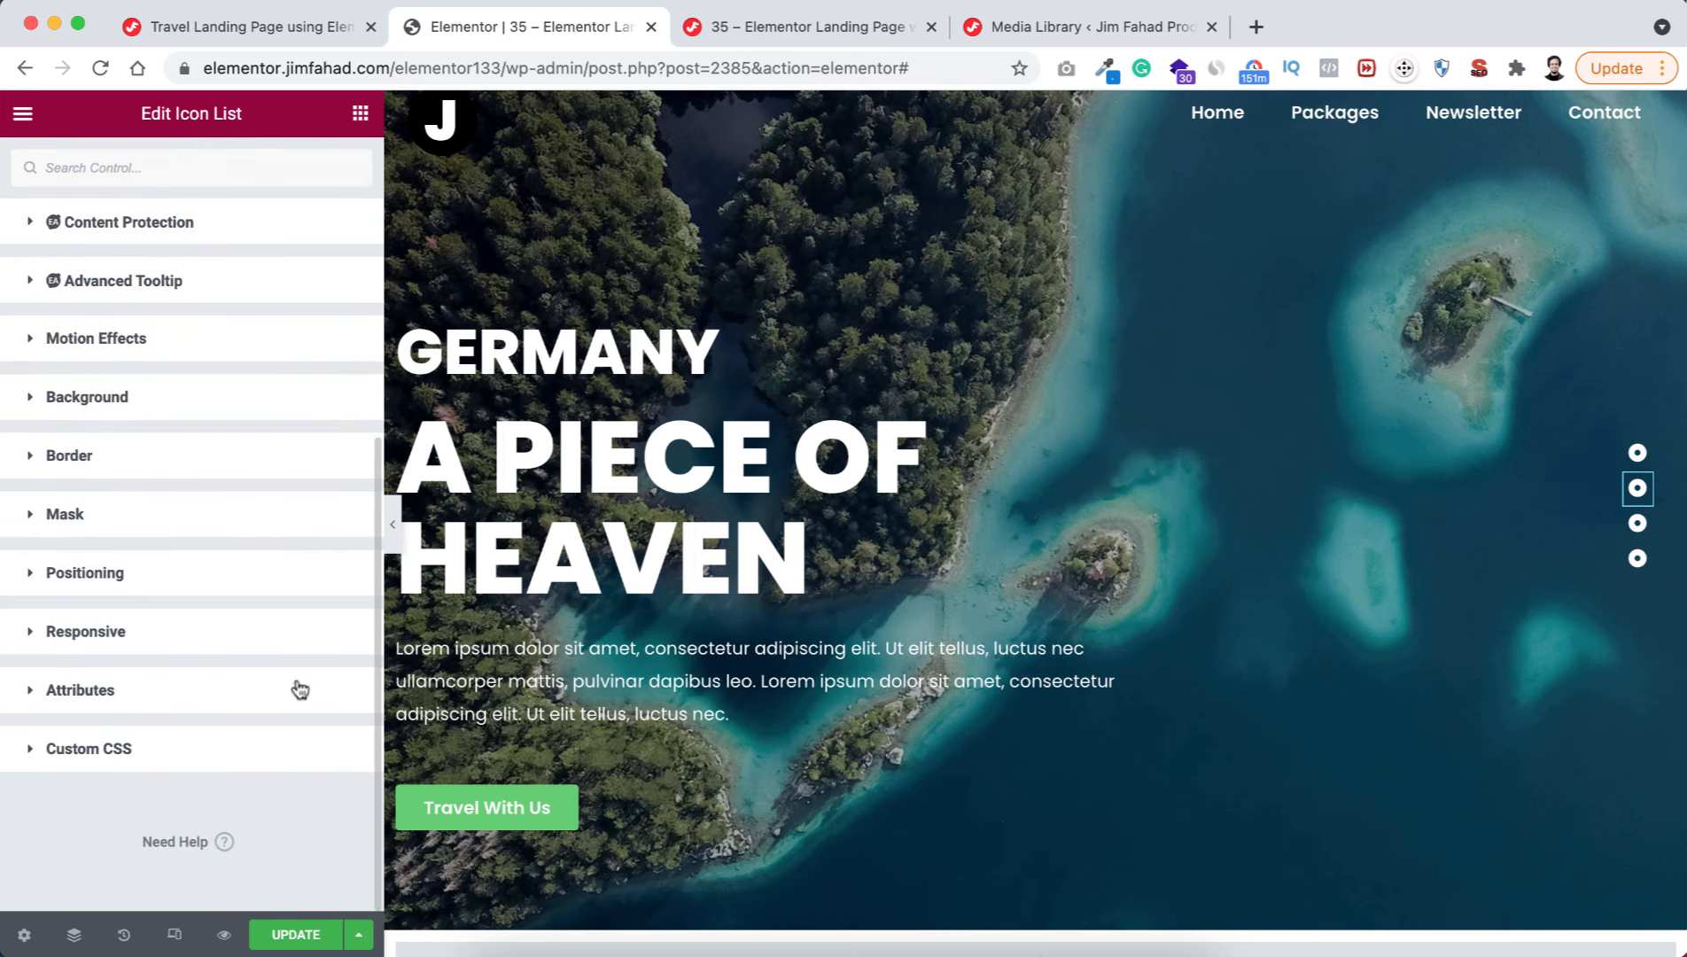
click(147, 696)
click(93, 767)
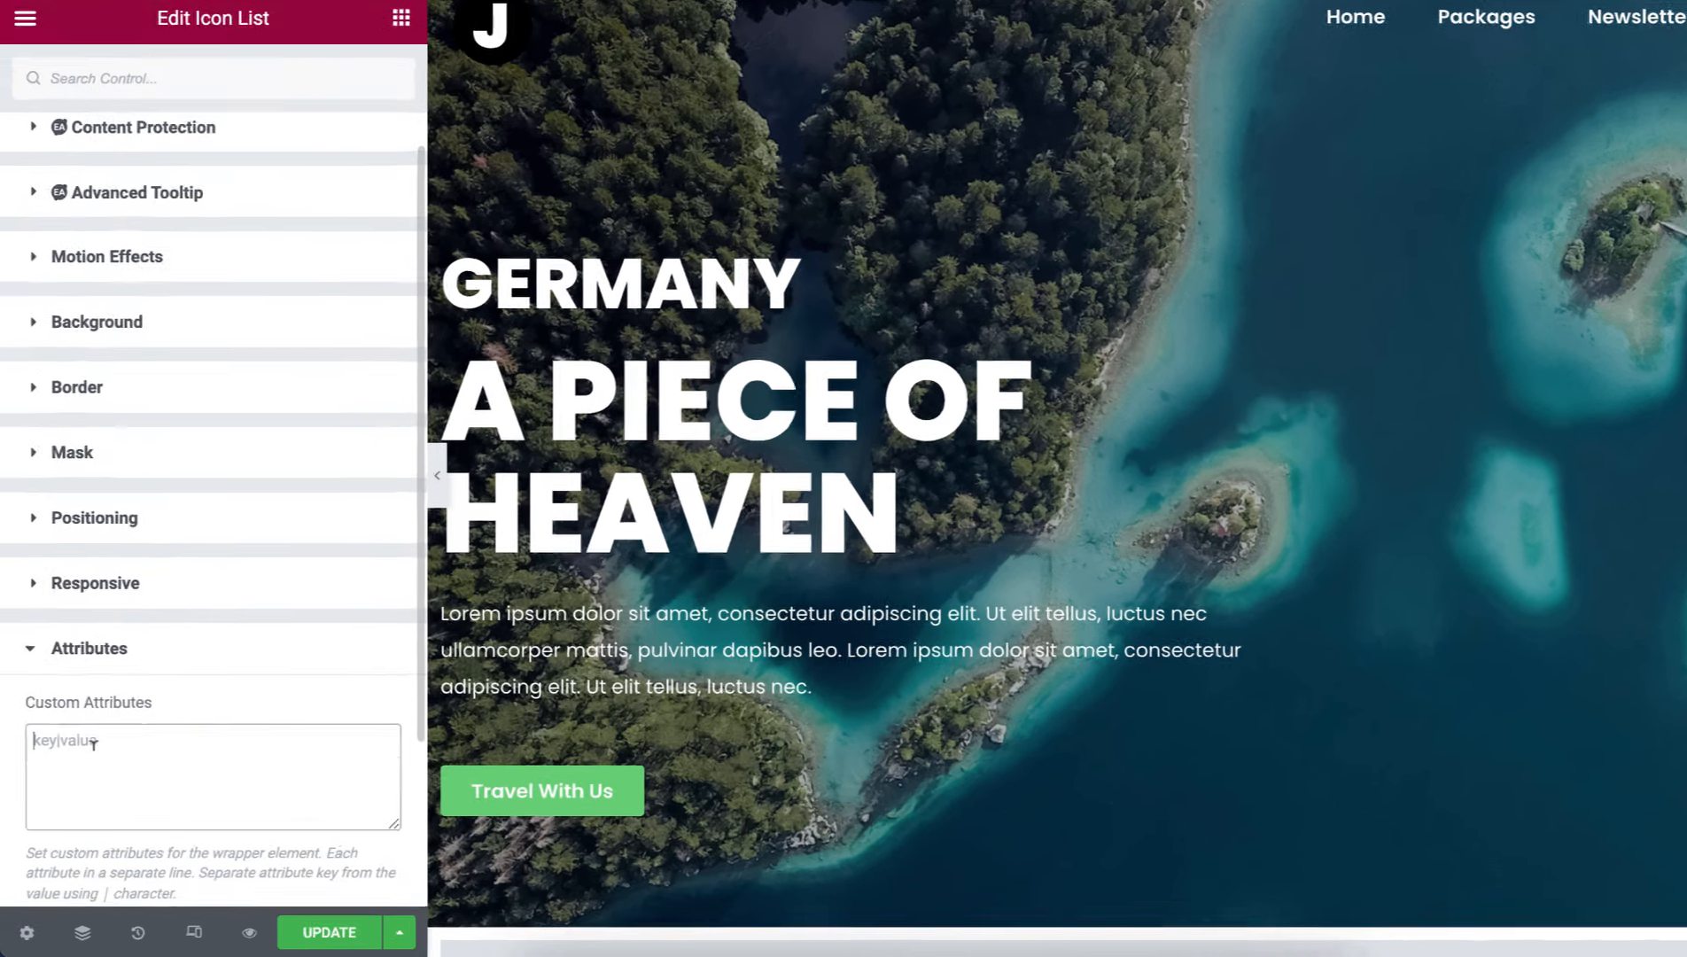
key(super+v)
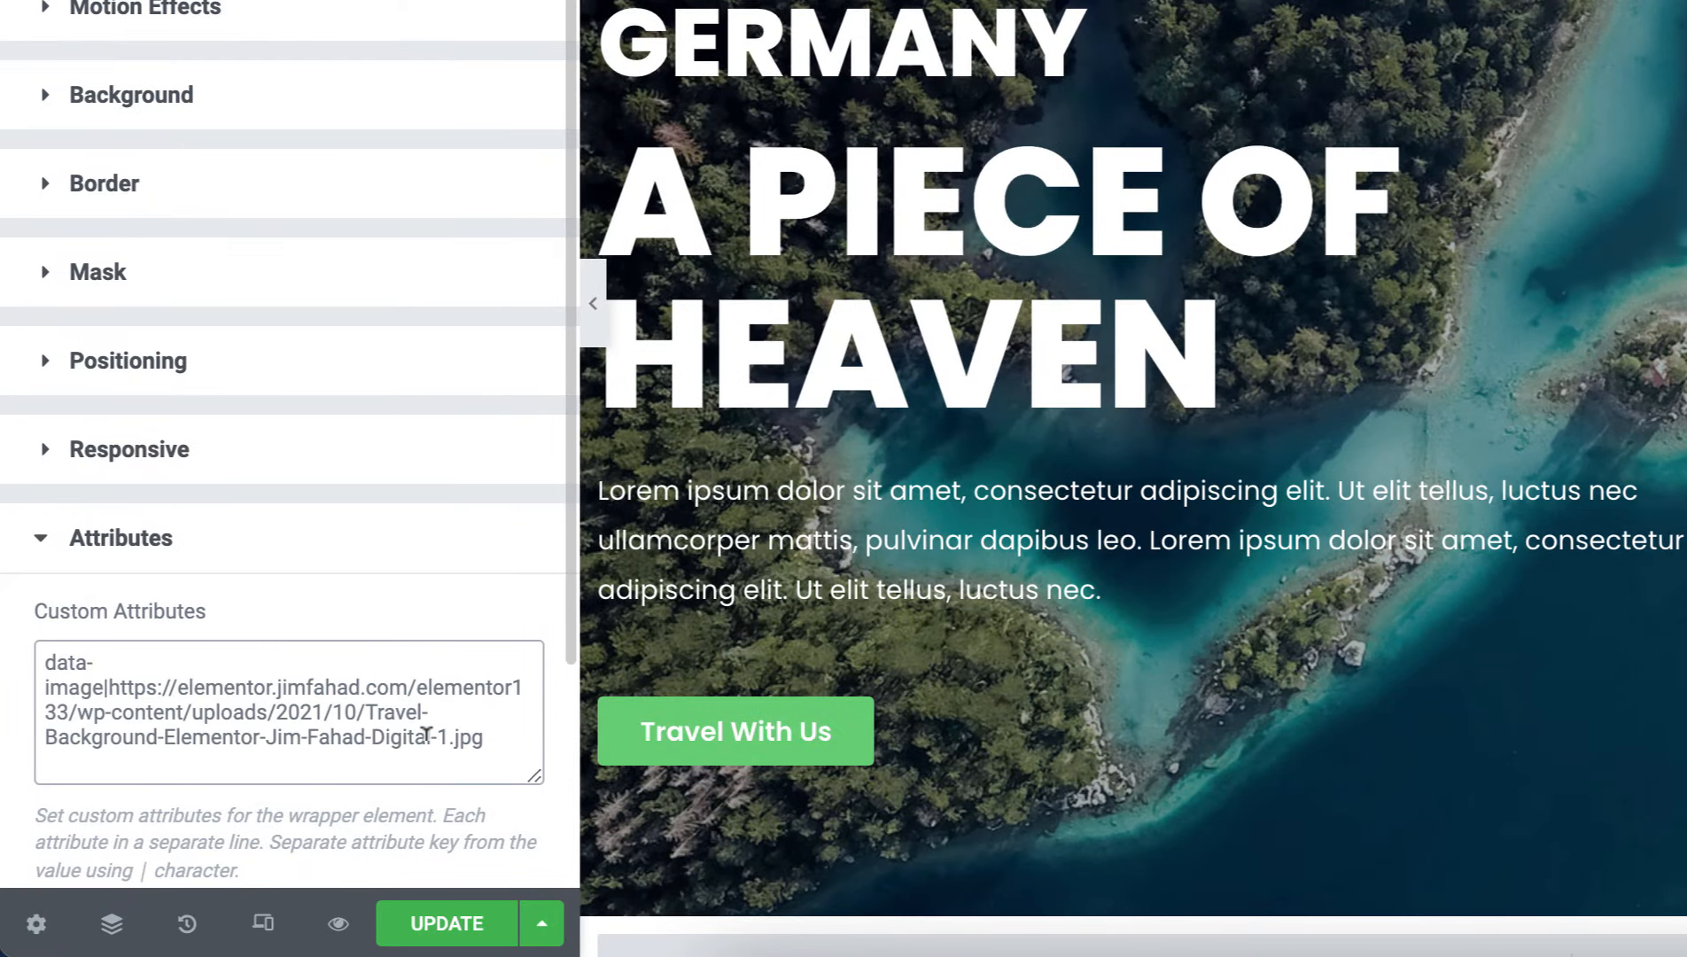
double_click(439, 728)
text(2)
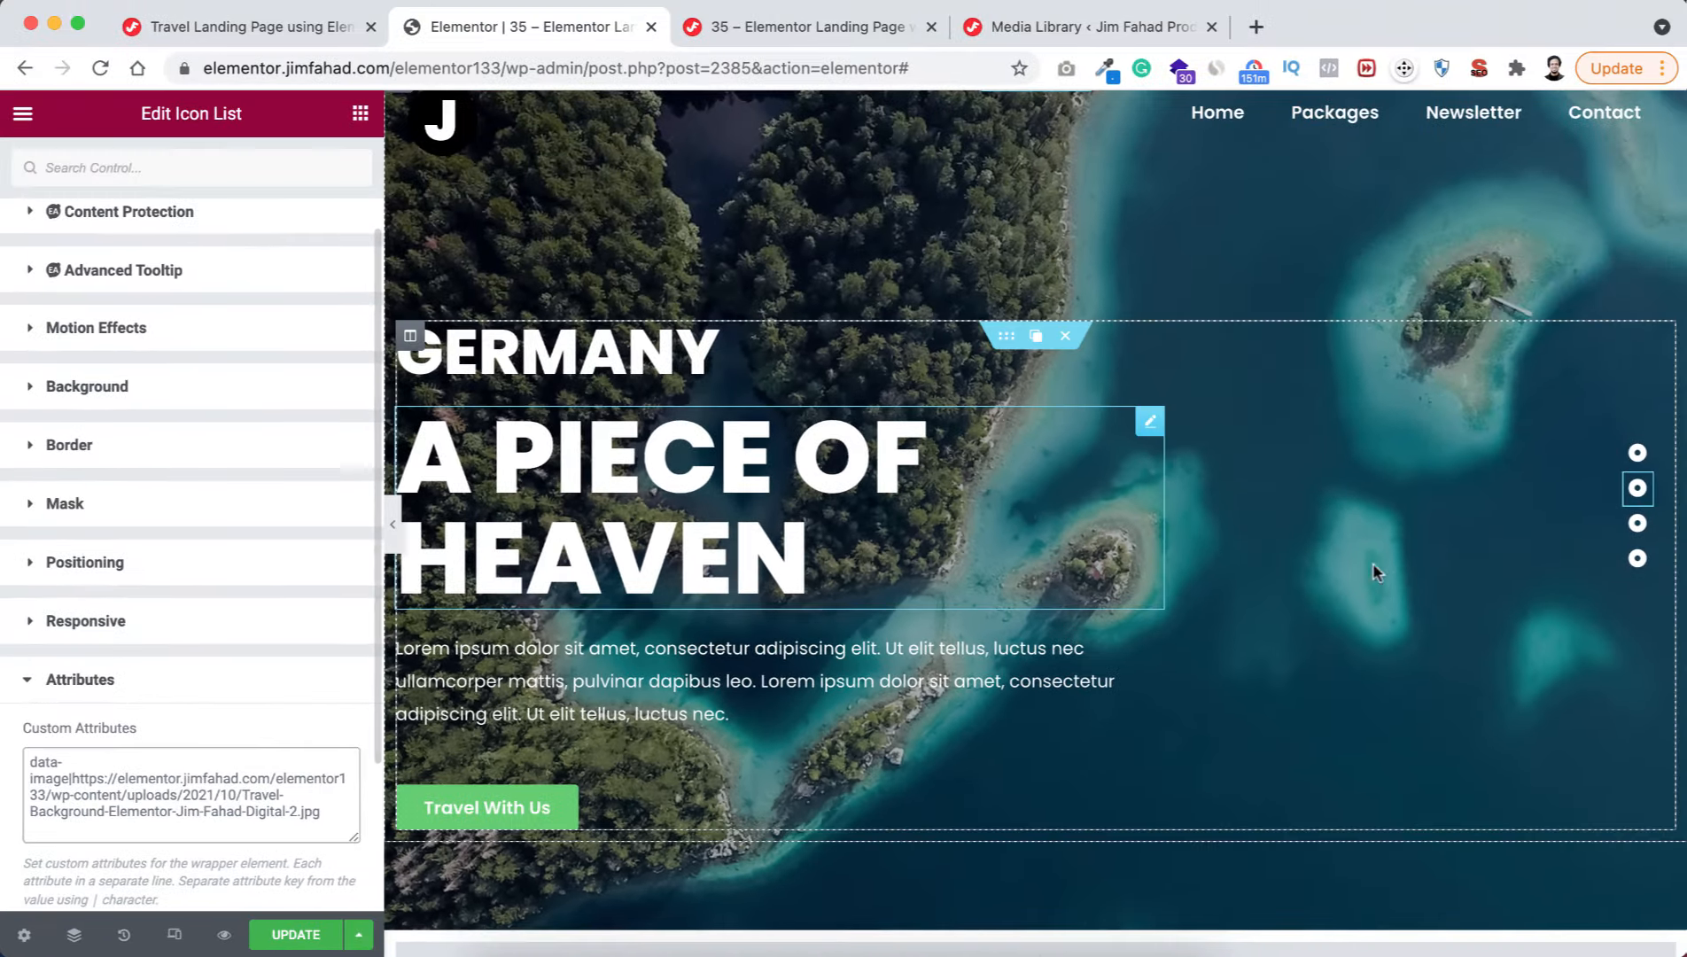
- Add the copied data-image attribute to the third dot, with the image number in its URL set to 3
click(1641, 527)
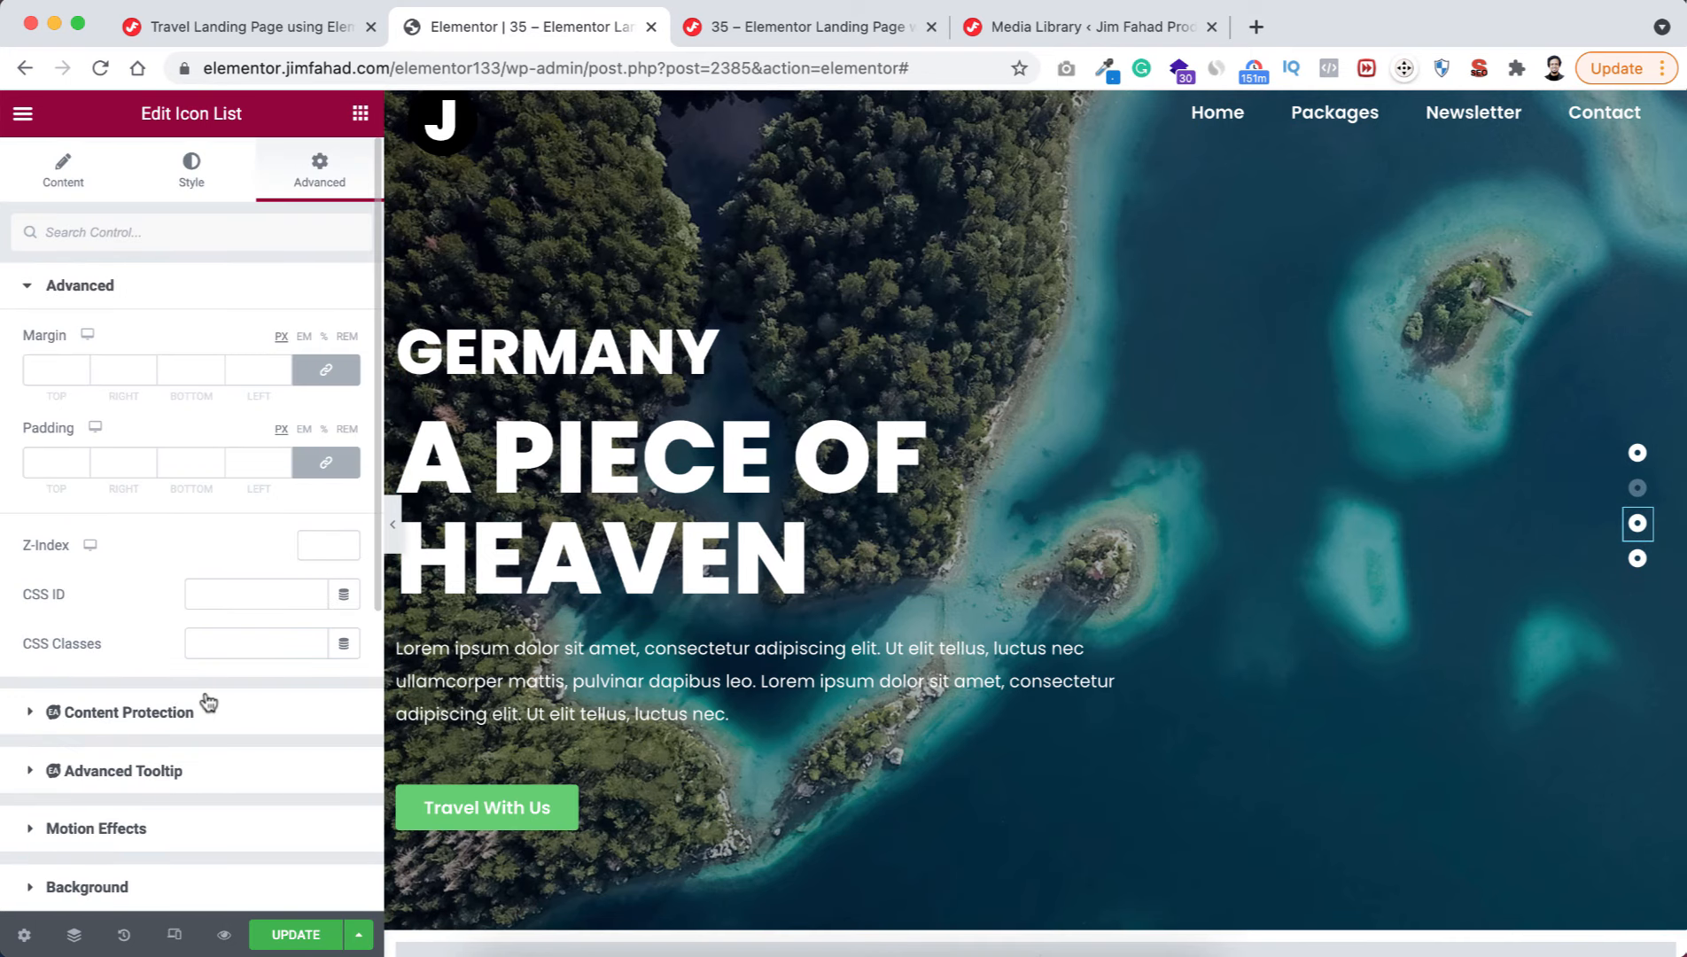
scroll(204, 700, down, 6)
click(126, 691)
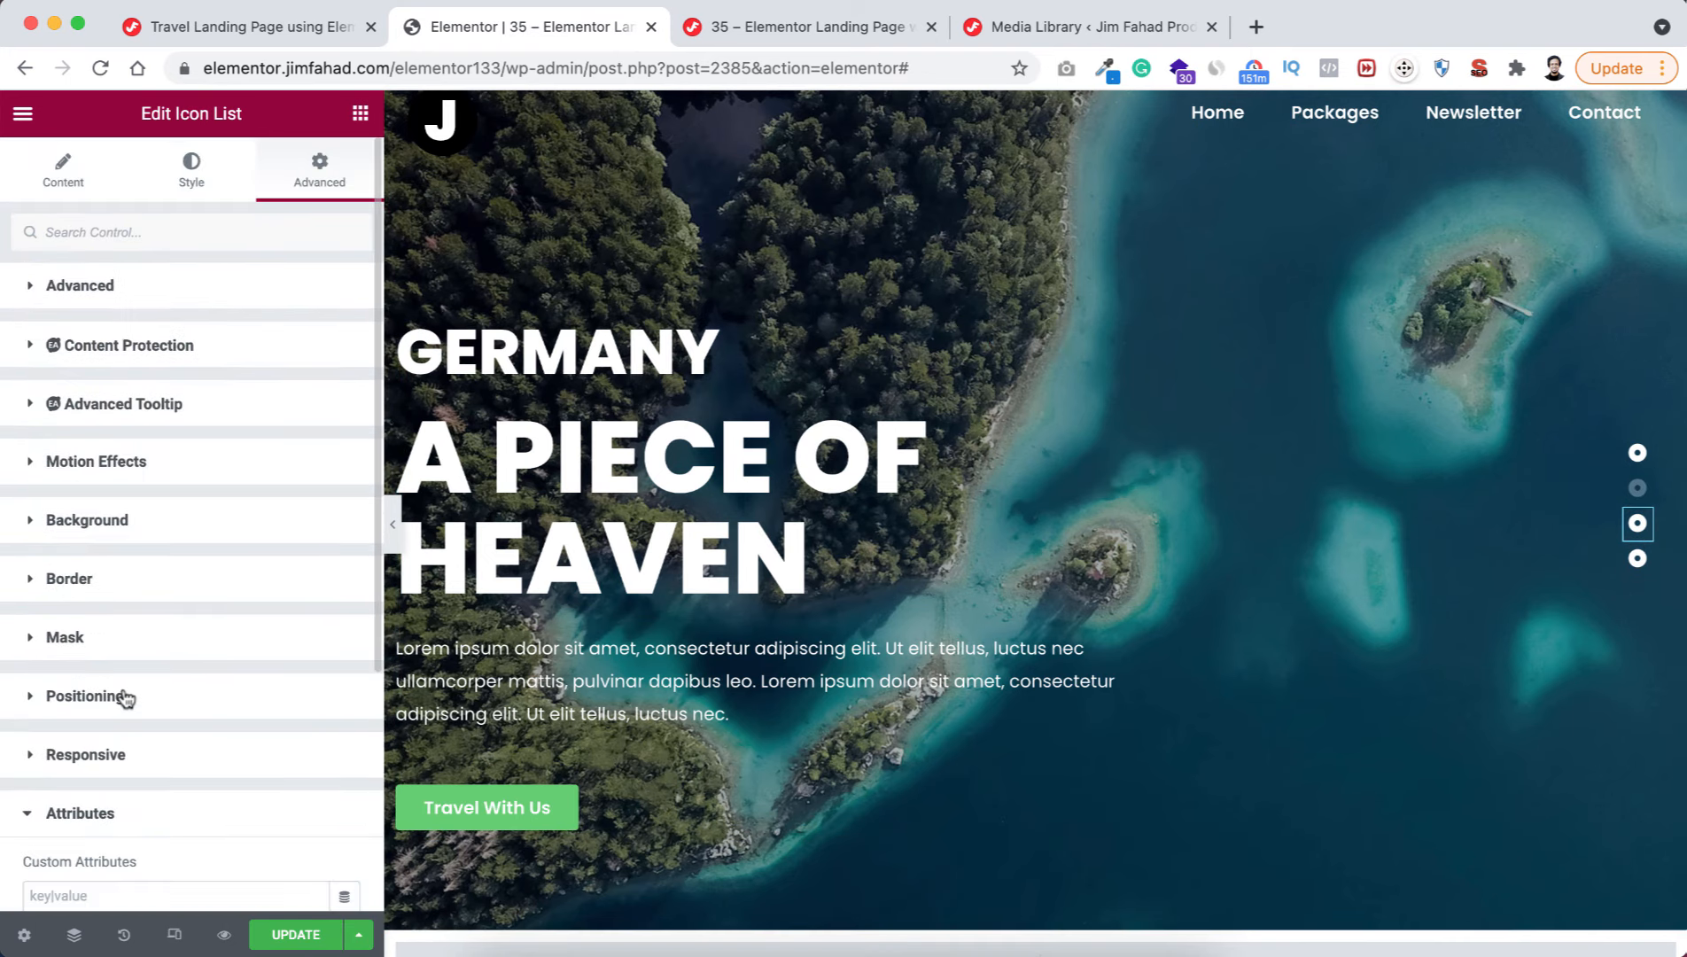
scroll(177, 727, down, 2)
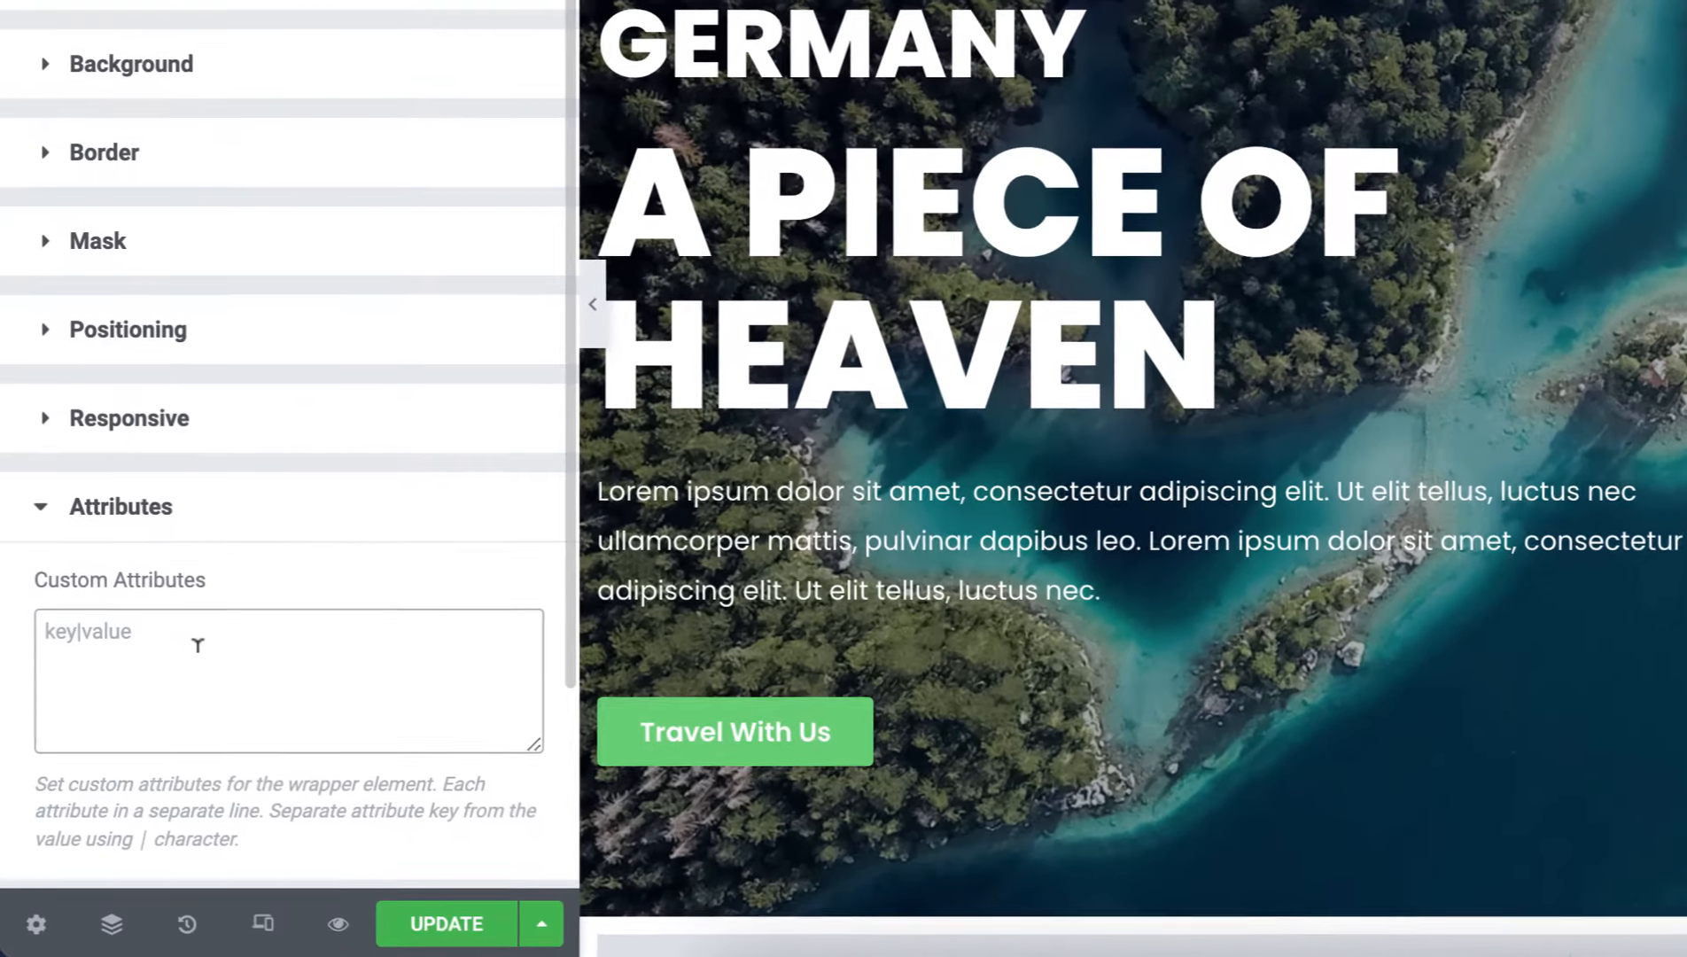
key(ctrl+v)
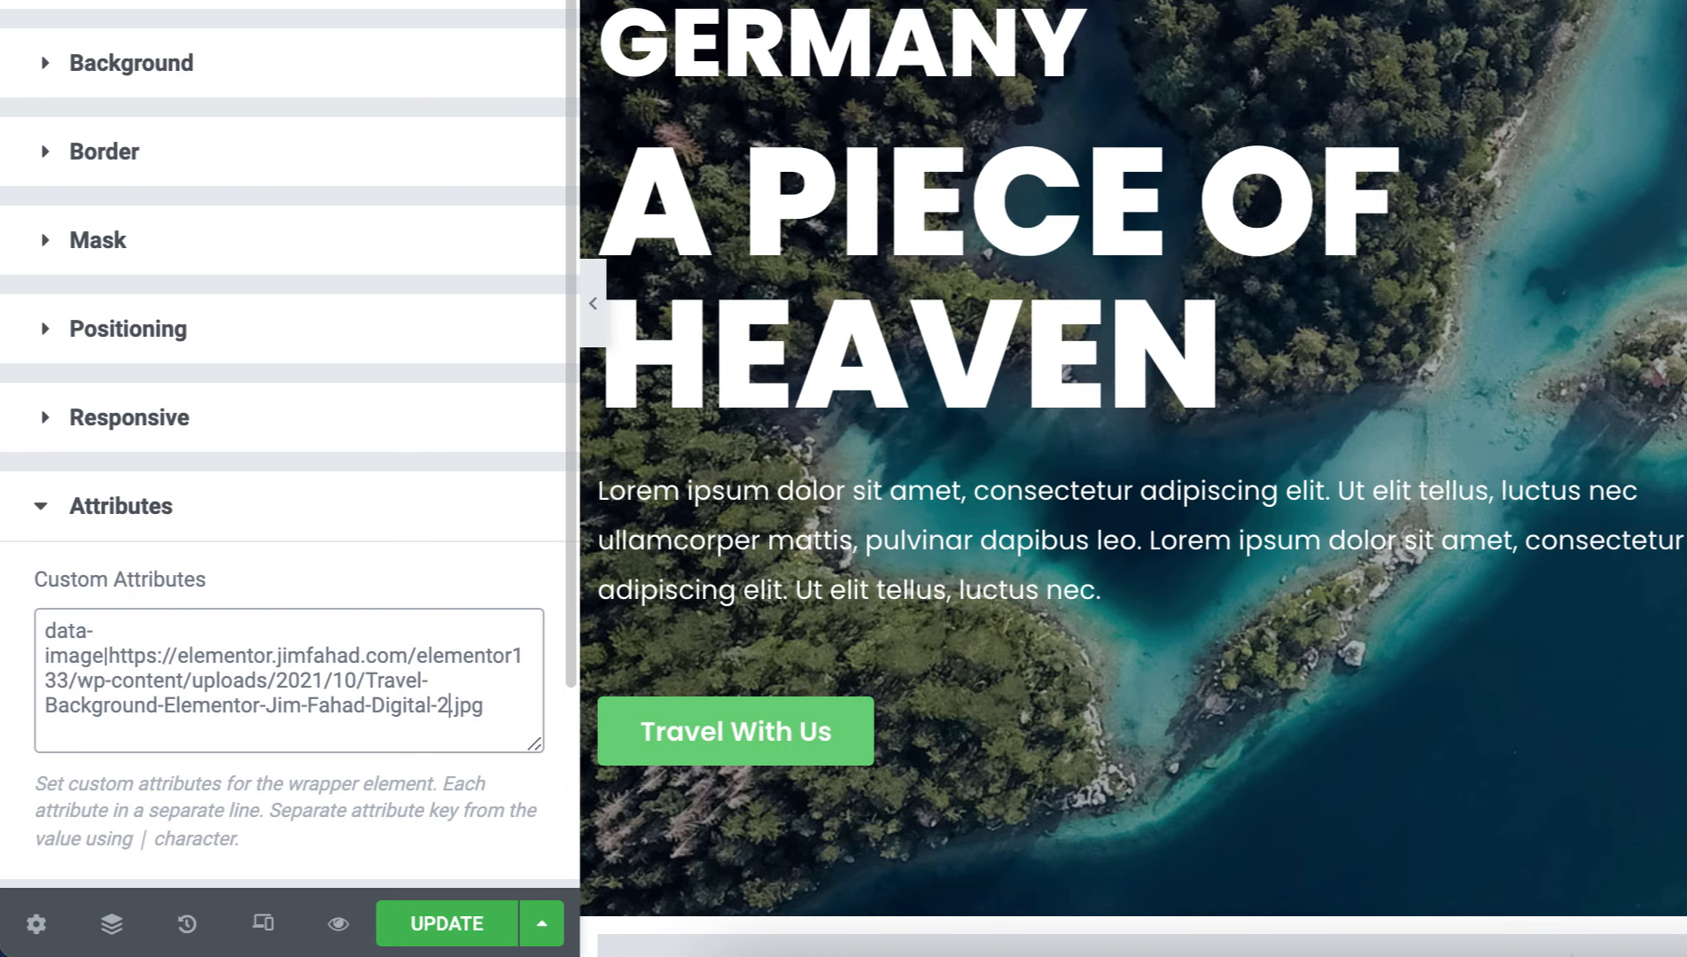
key(BackSpace)
text(3)
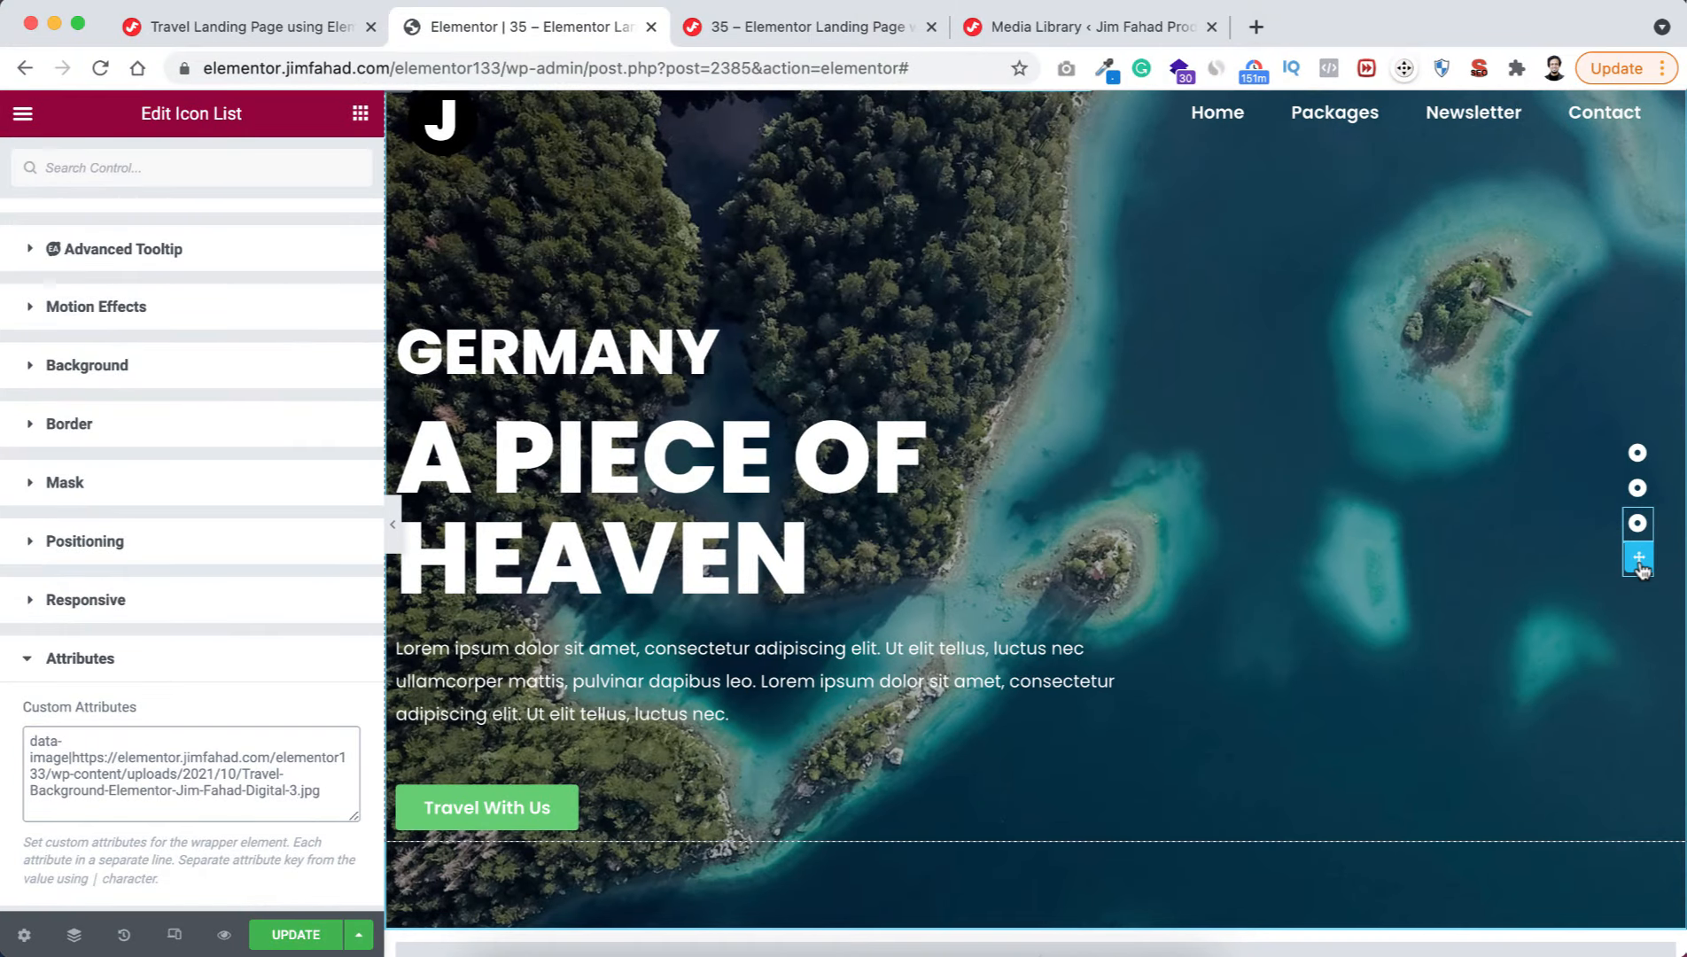
- Give the fourth dot the copied data-image attribute and set the image number in its URL to 4
click(1639, 558)
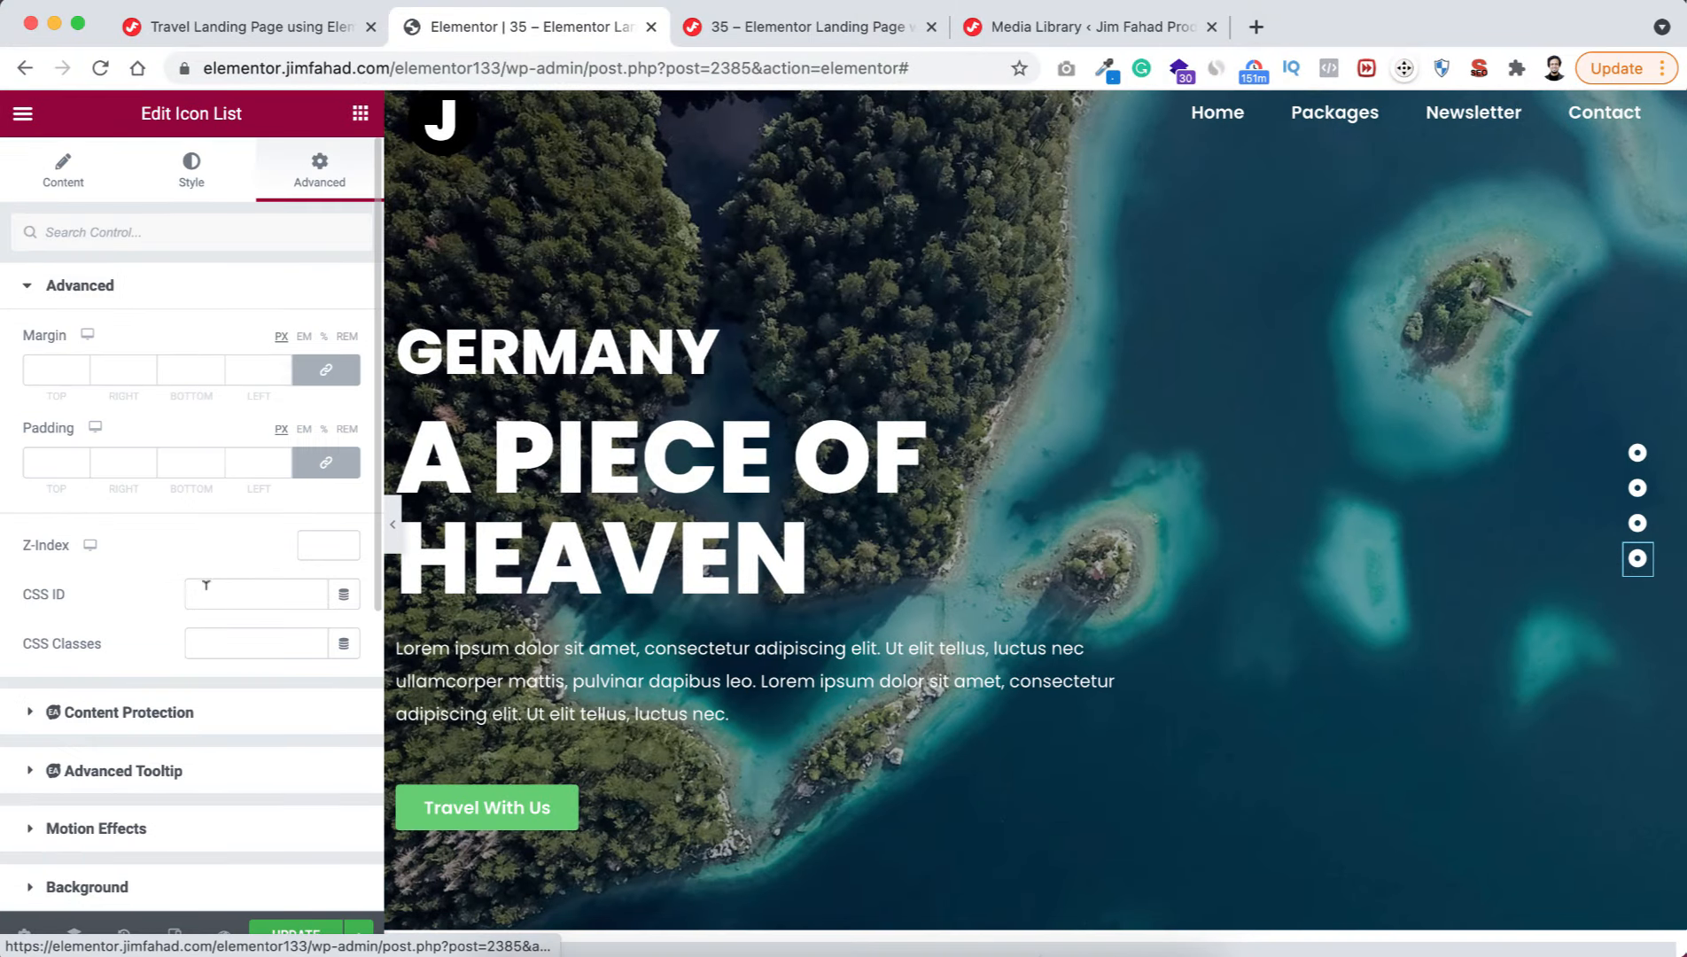
scroll(195, 602, down, 8)
click(116, 692)
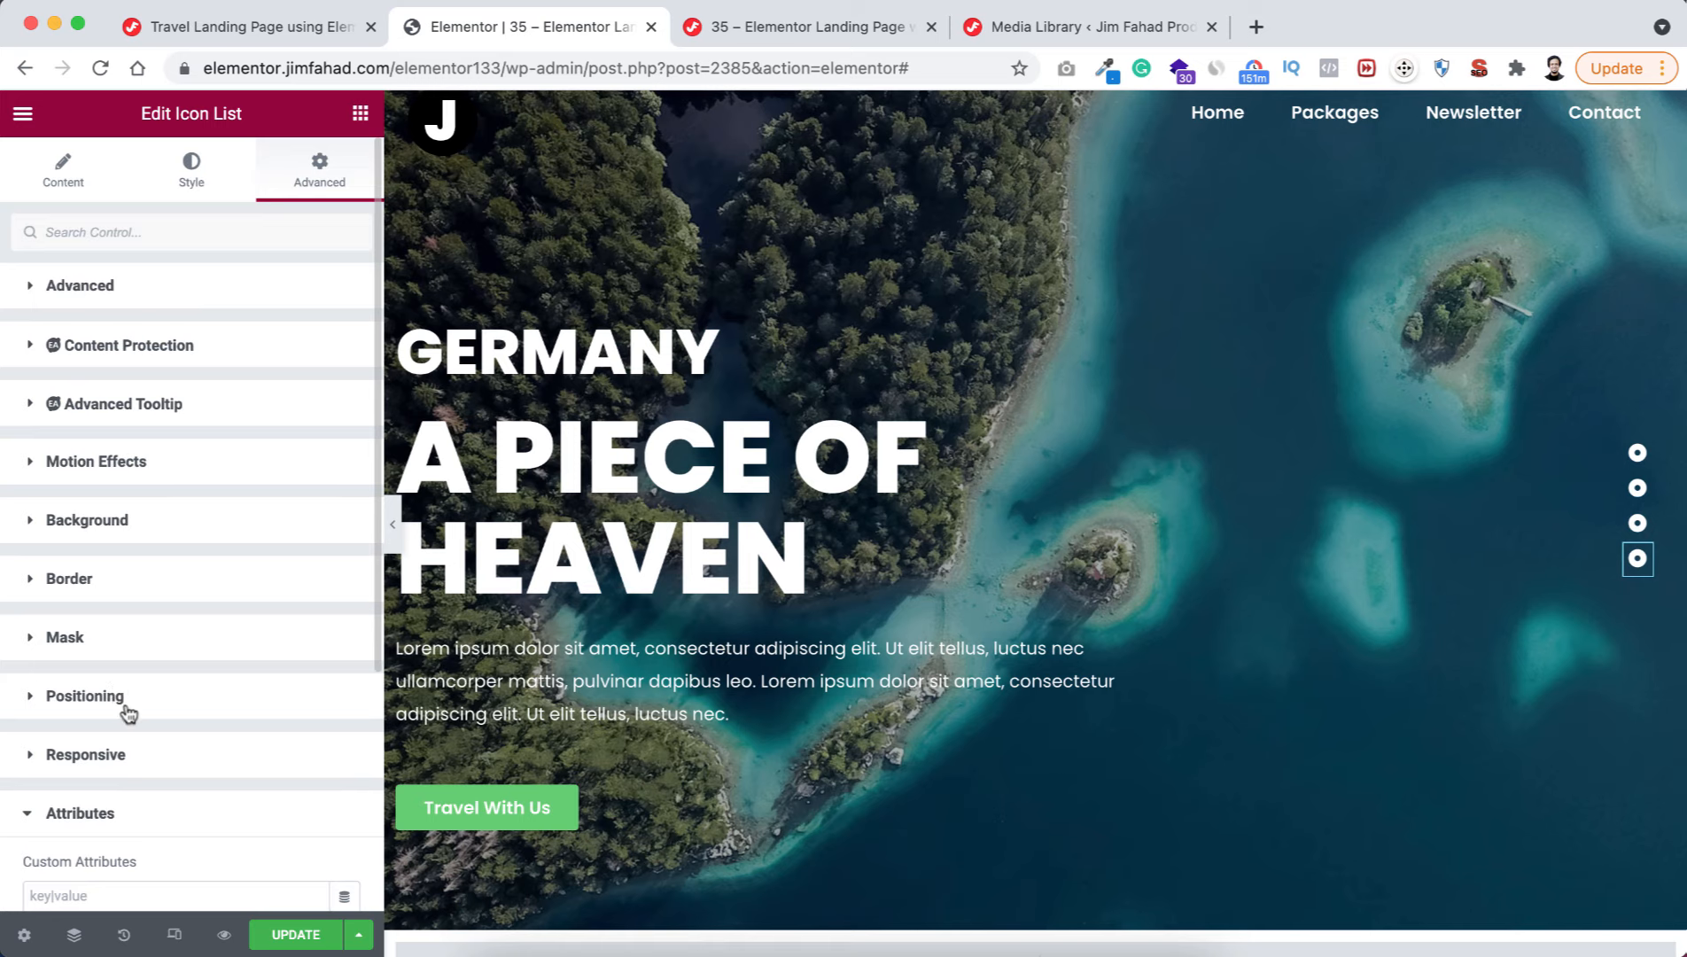
scroll(124, 713, down, 1)
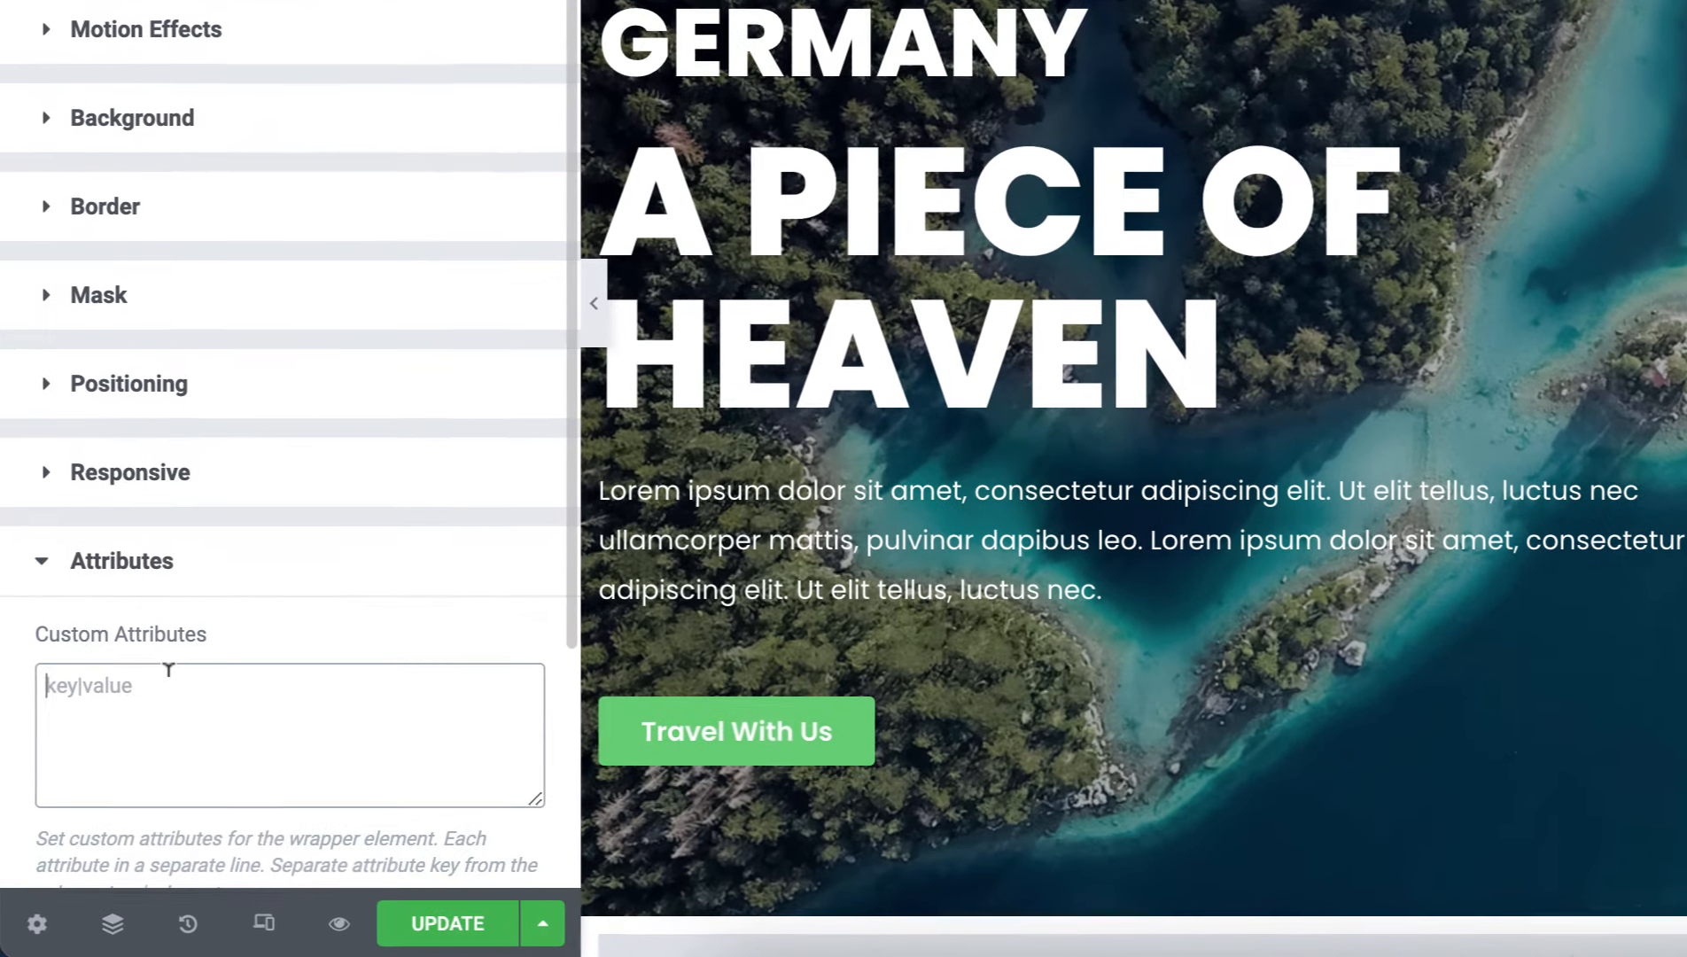
key(ctrl+v)
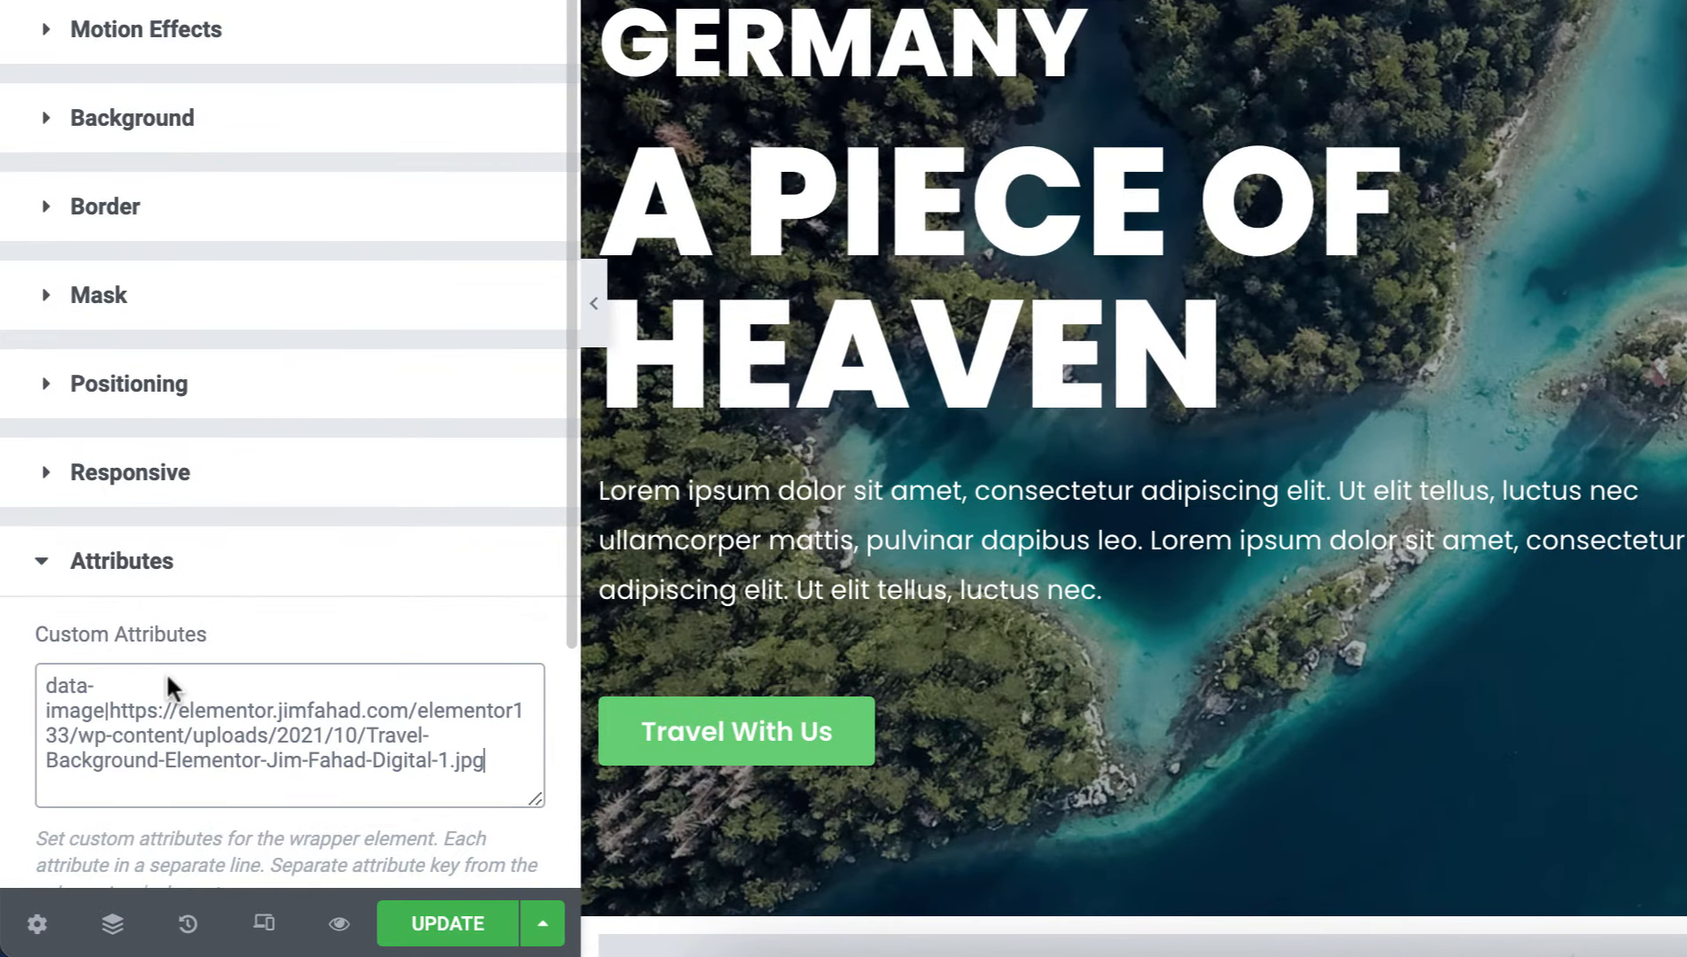
click(439, 759)
key(Delete)
text(4)
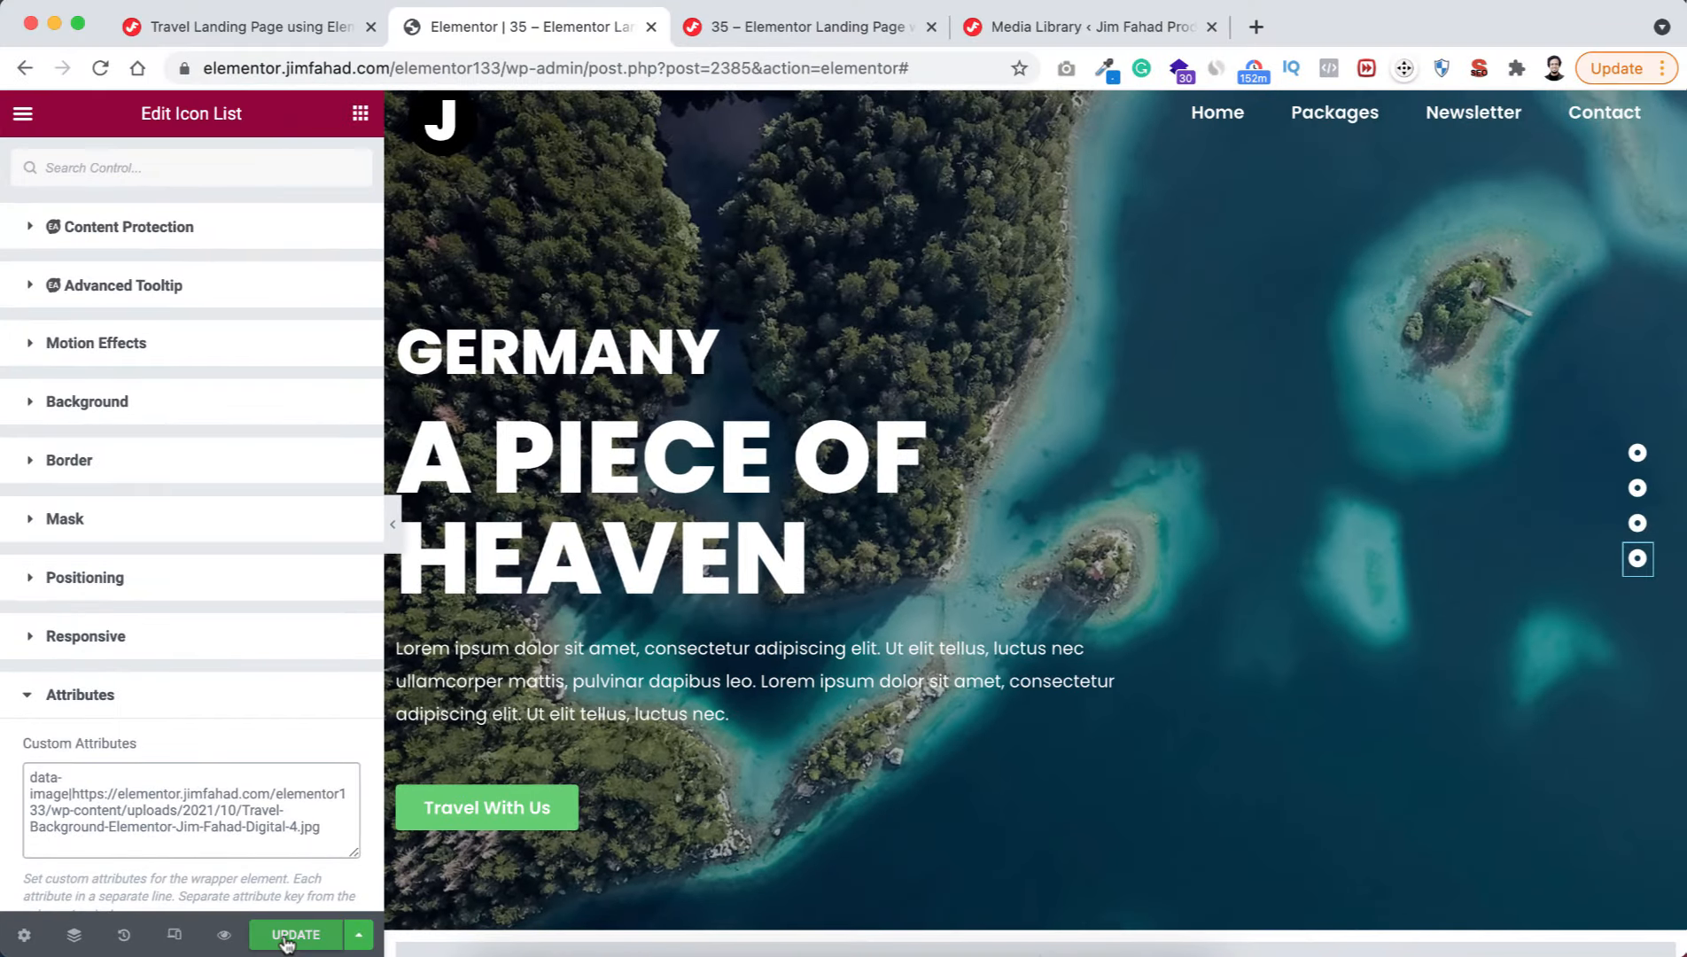
- Update the page, preview it and test the background change of all four dots, ending on the first
click(294, 941)
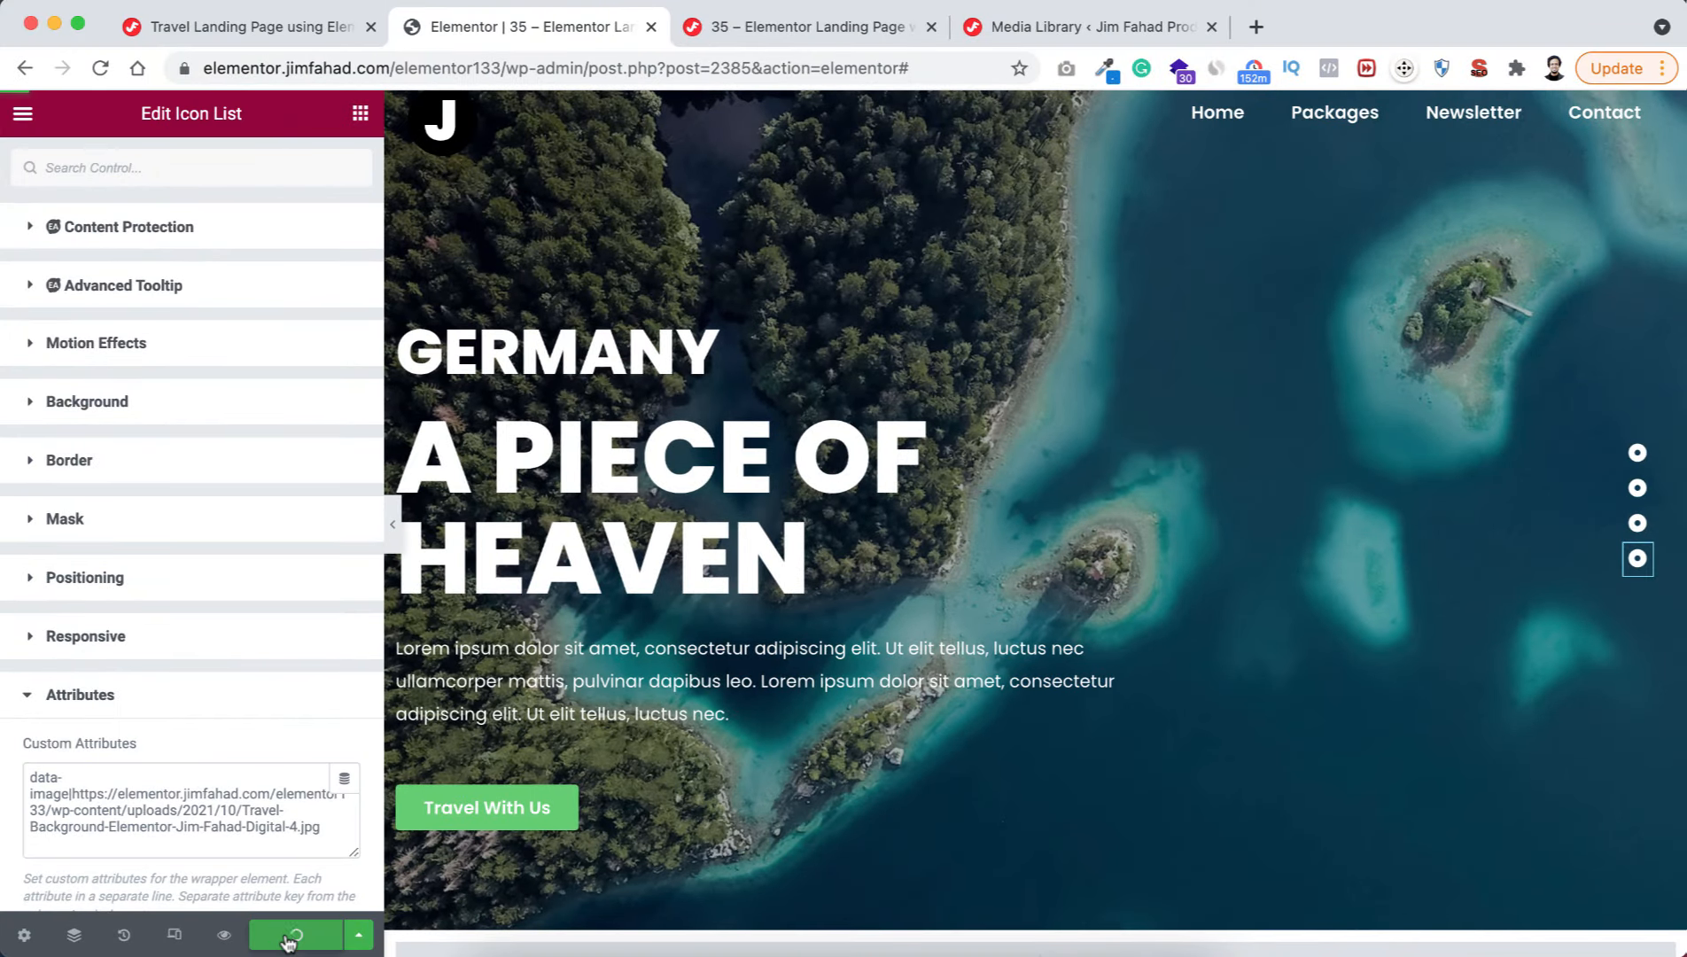
click(224, 938)
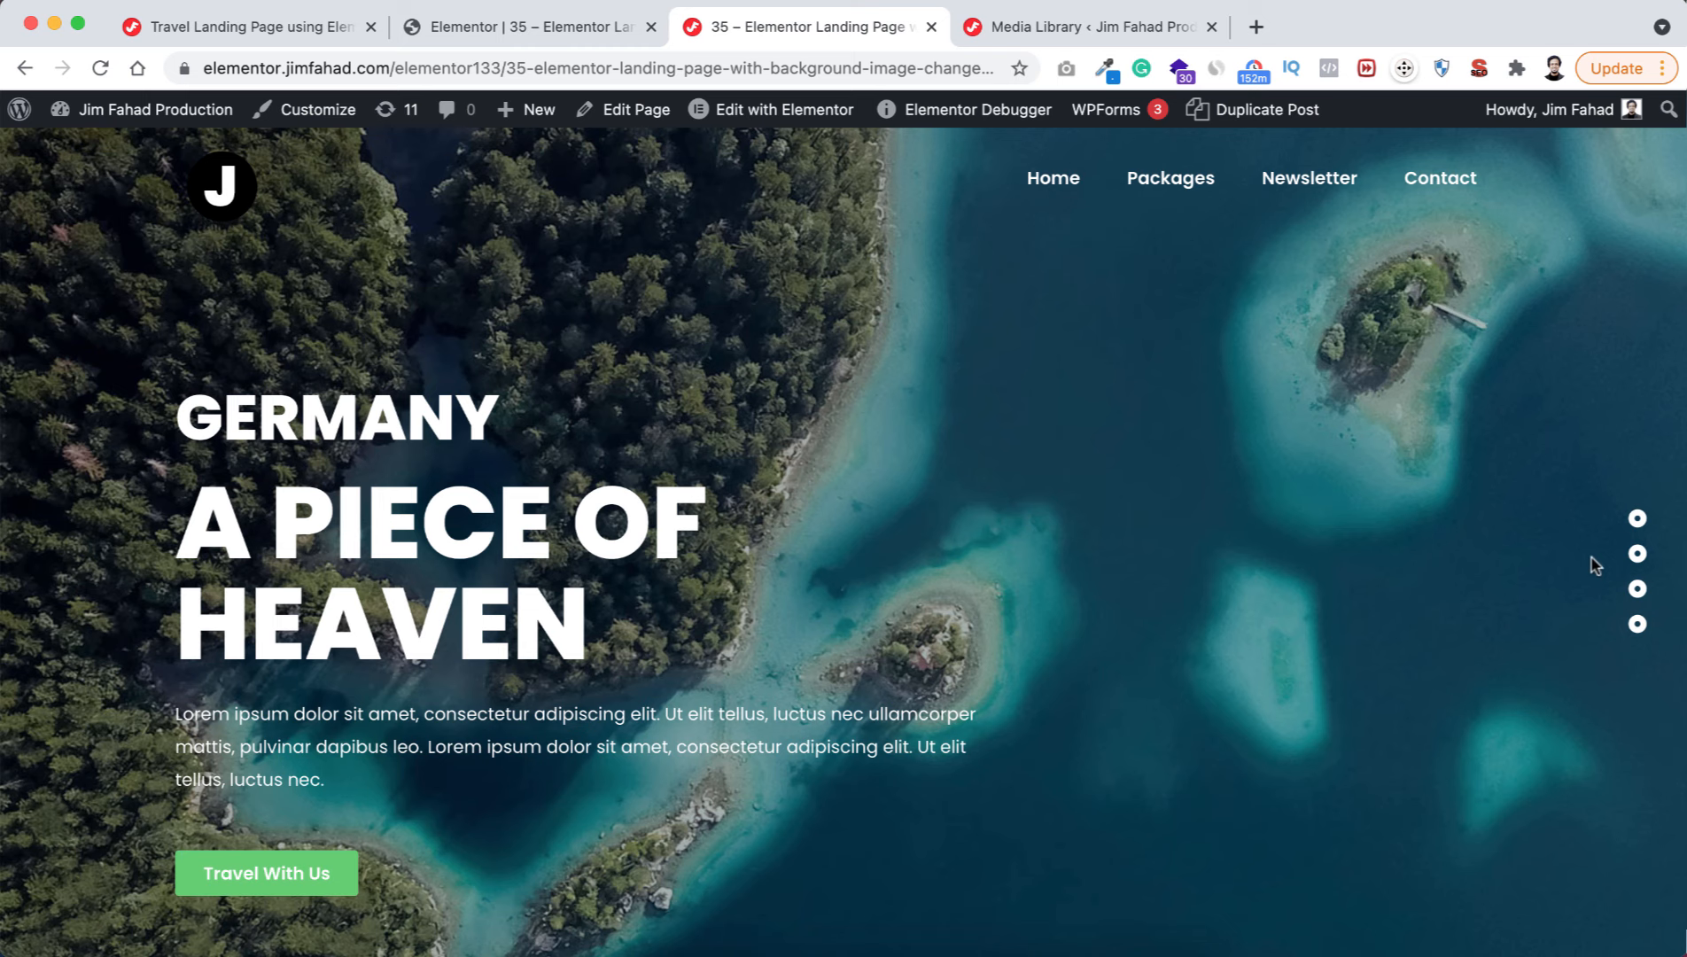
click(1636, 554)
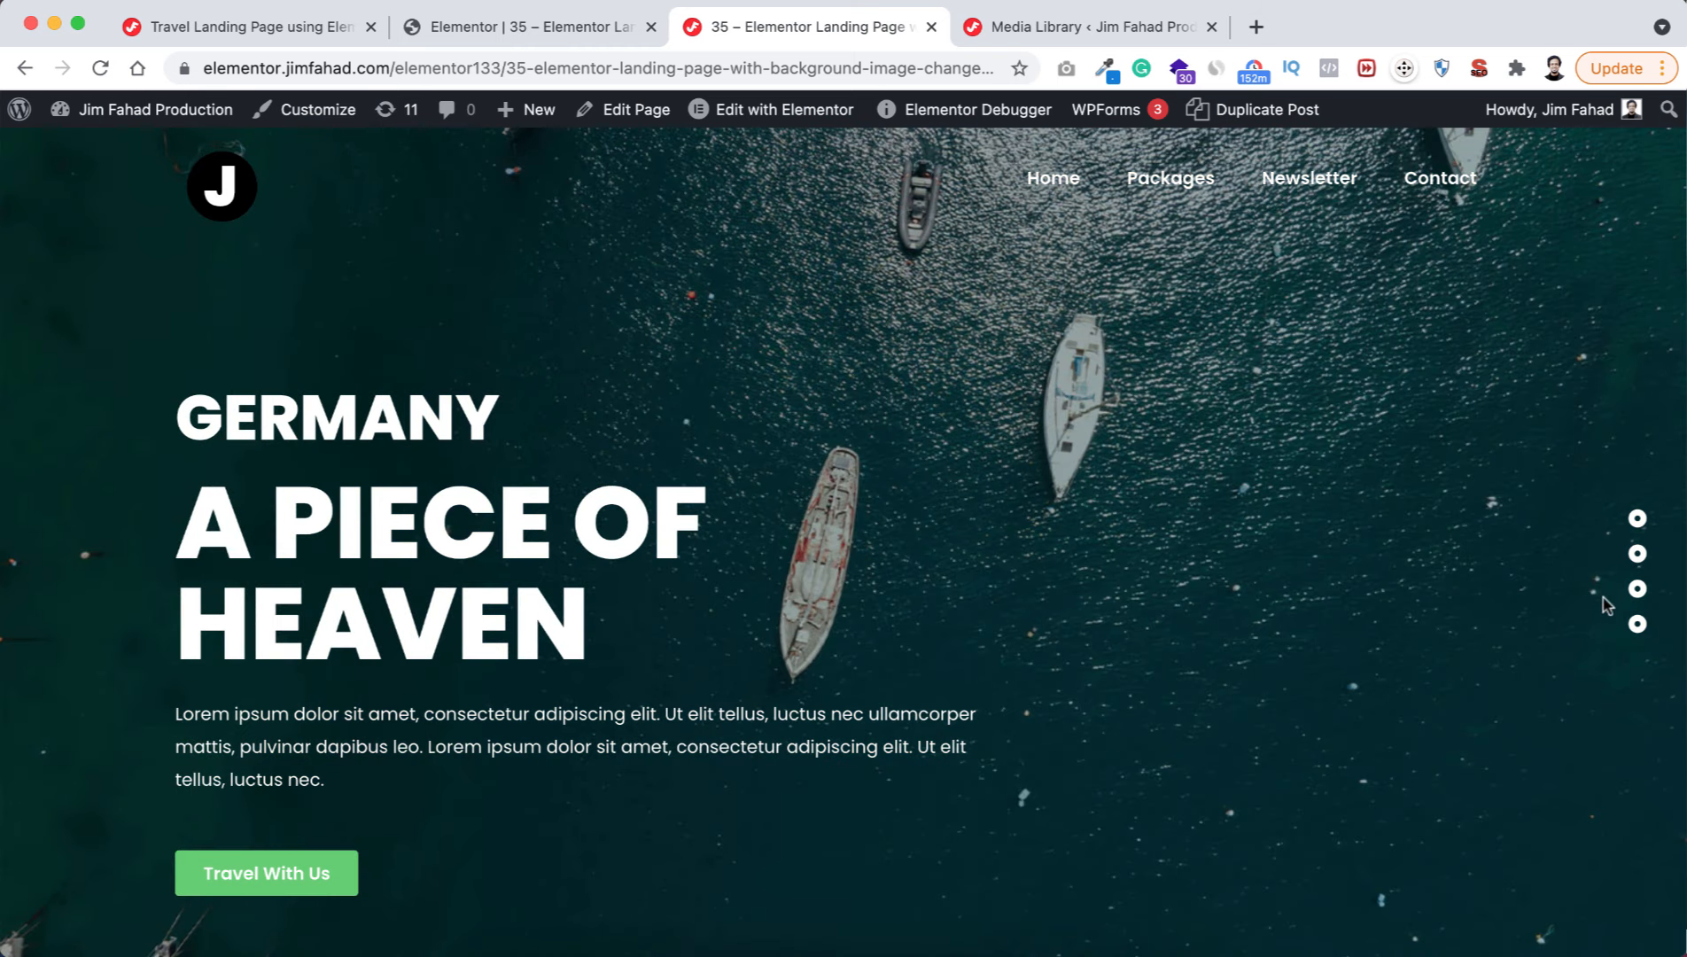
click(1636, 589)
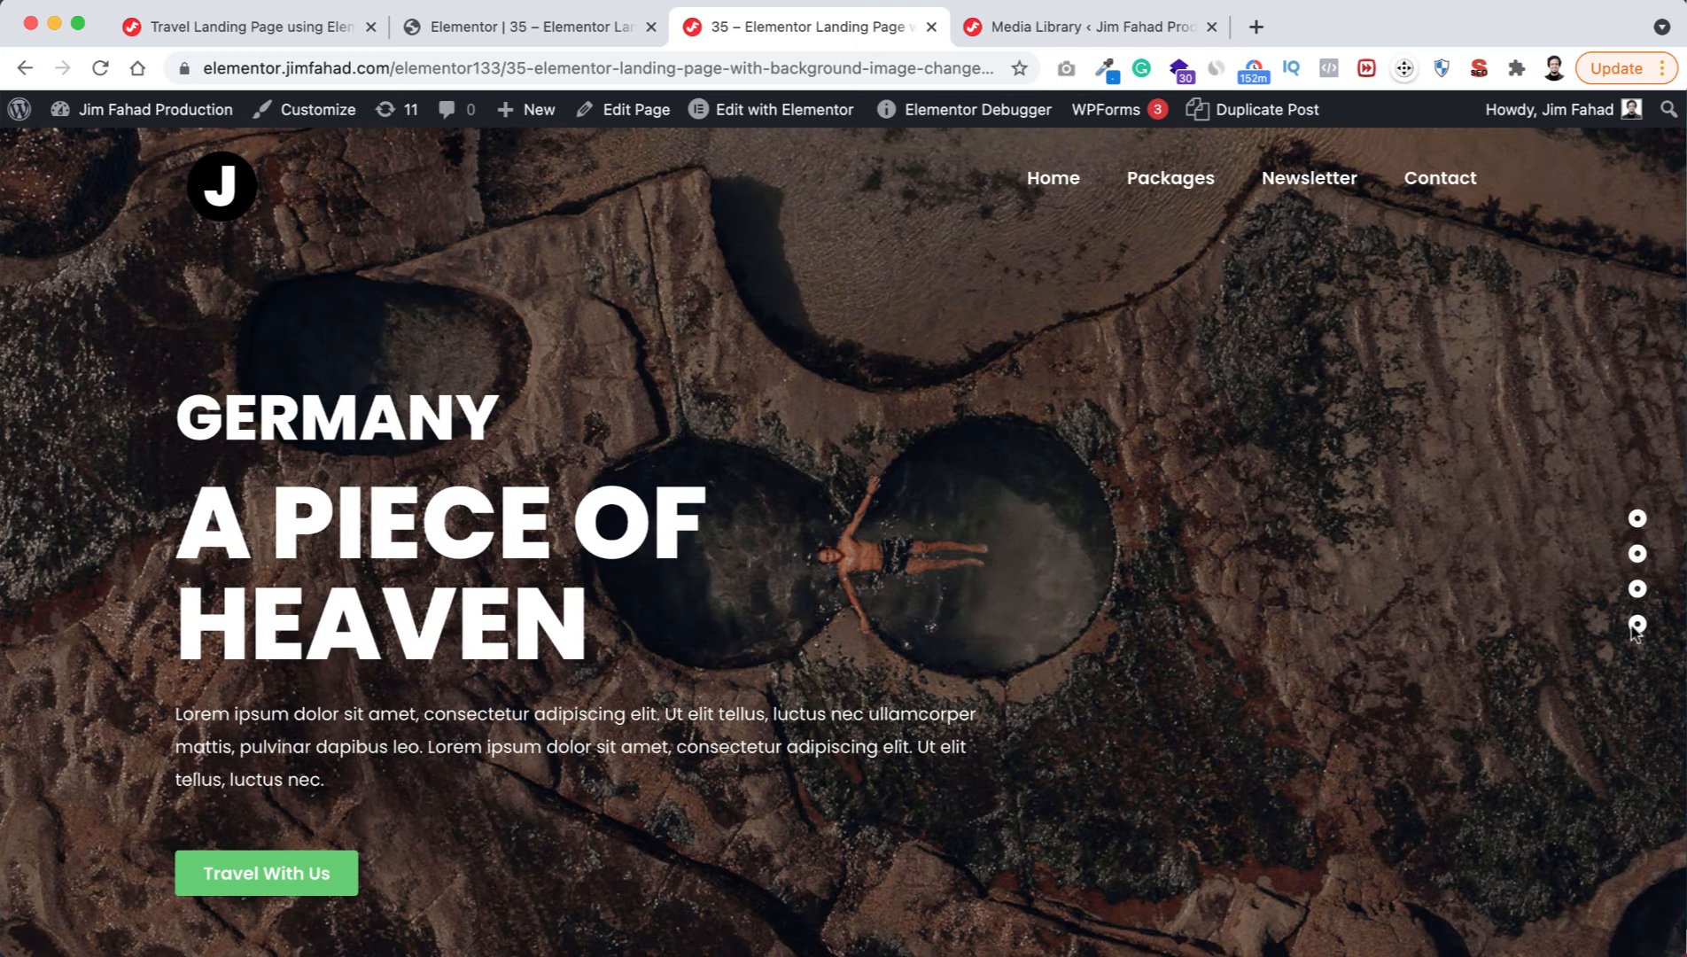
click(1636, 626)
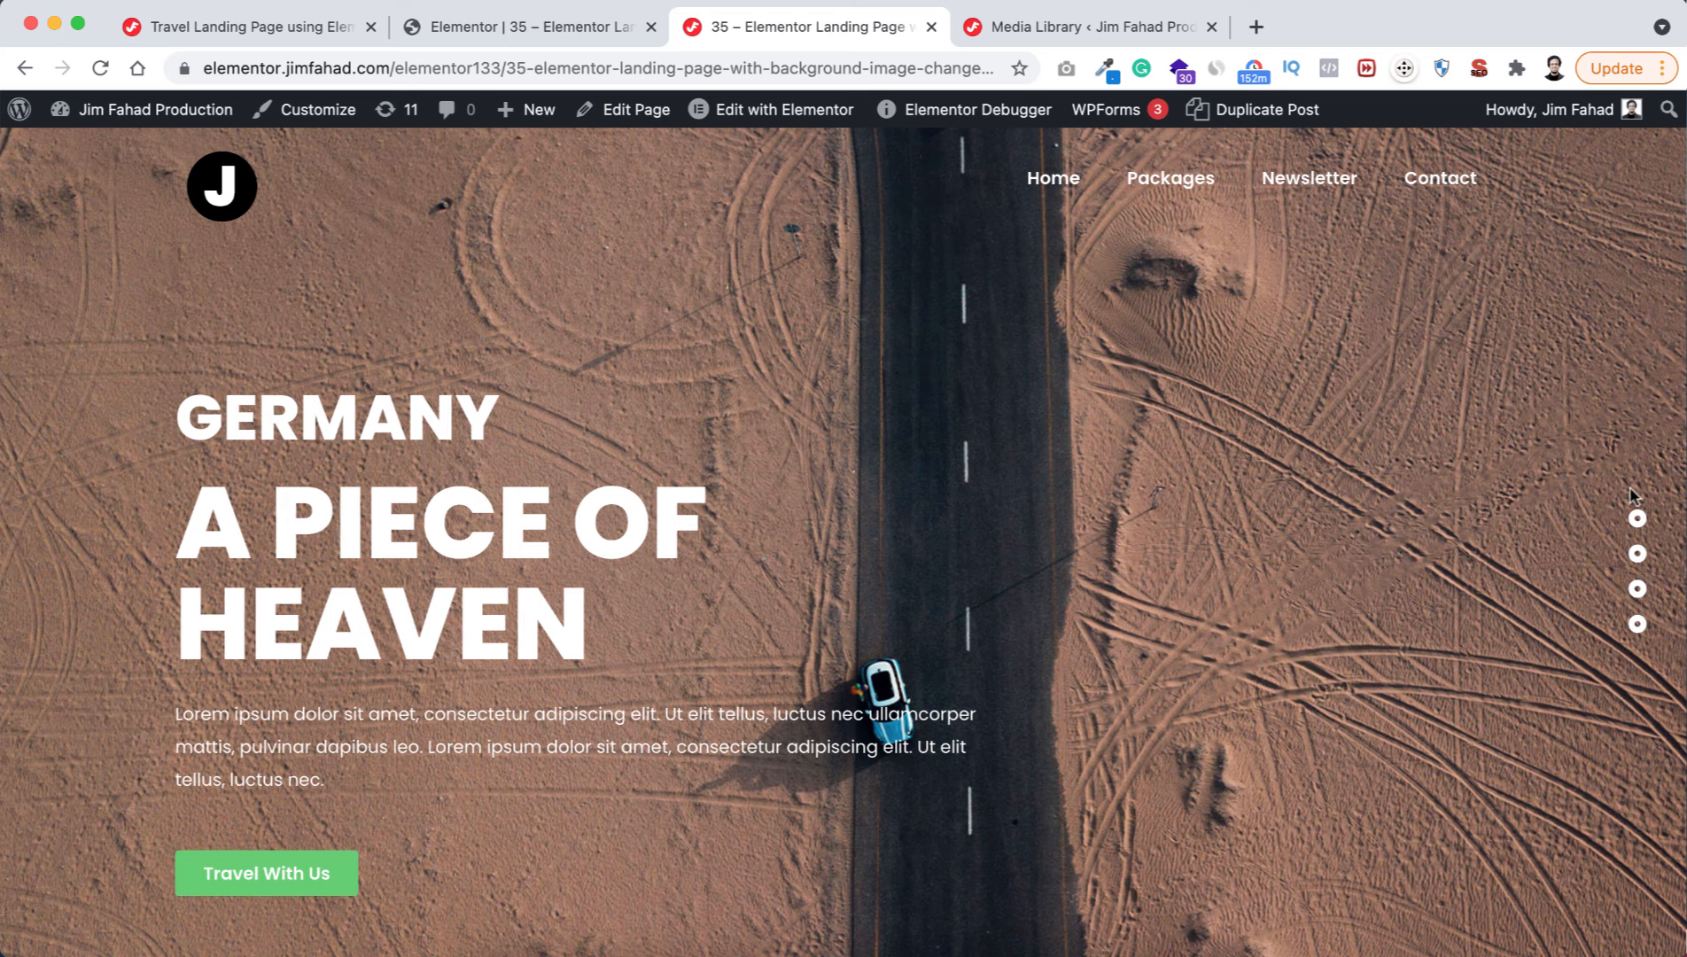
click(1637, 519)
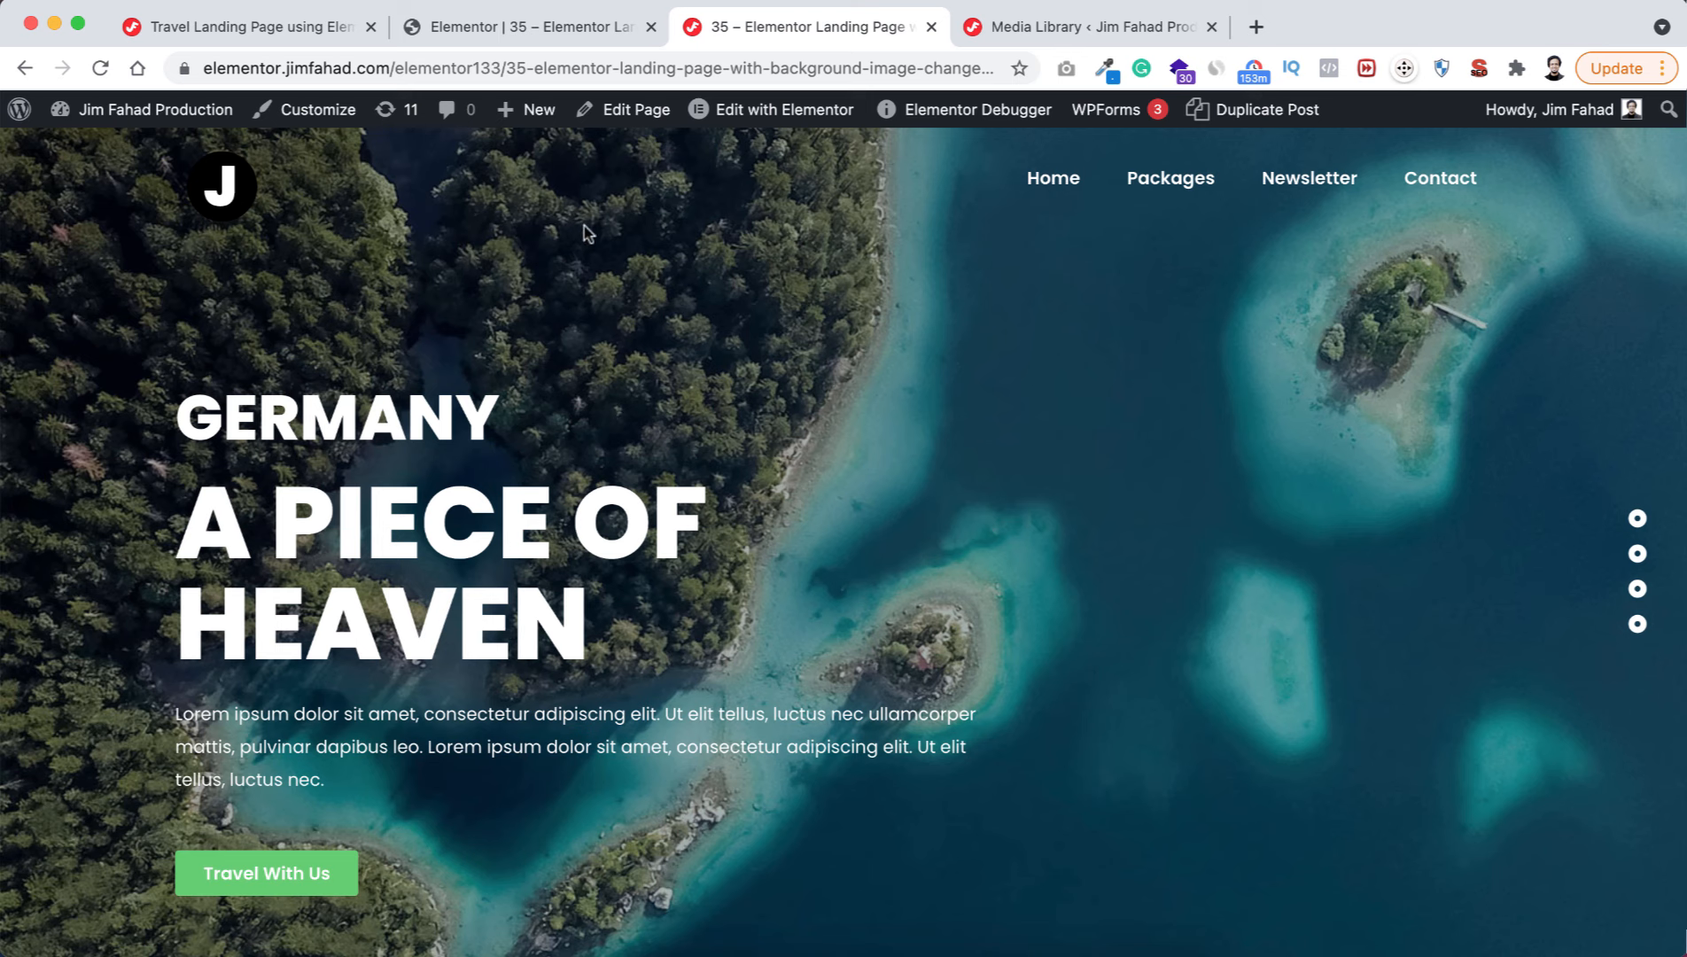
- Back in the Elementor editor, set the height of the outer travel-banner section to Default
click(523, 28)
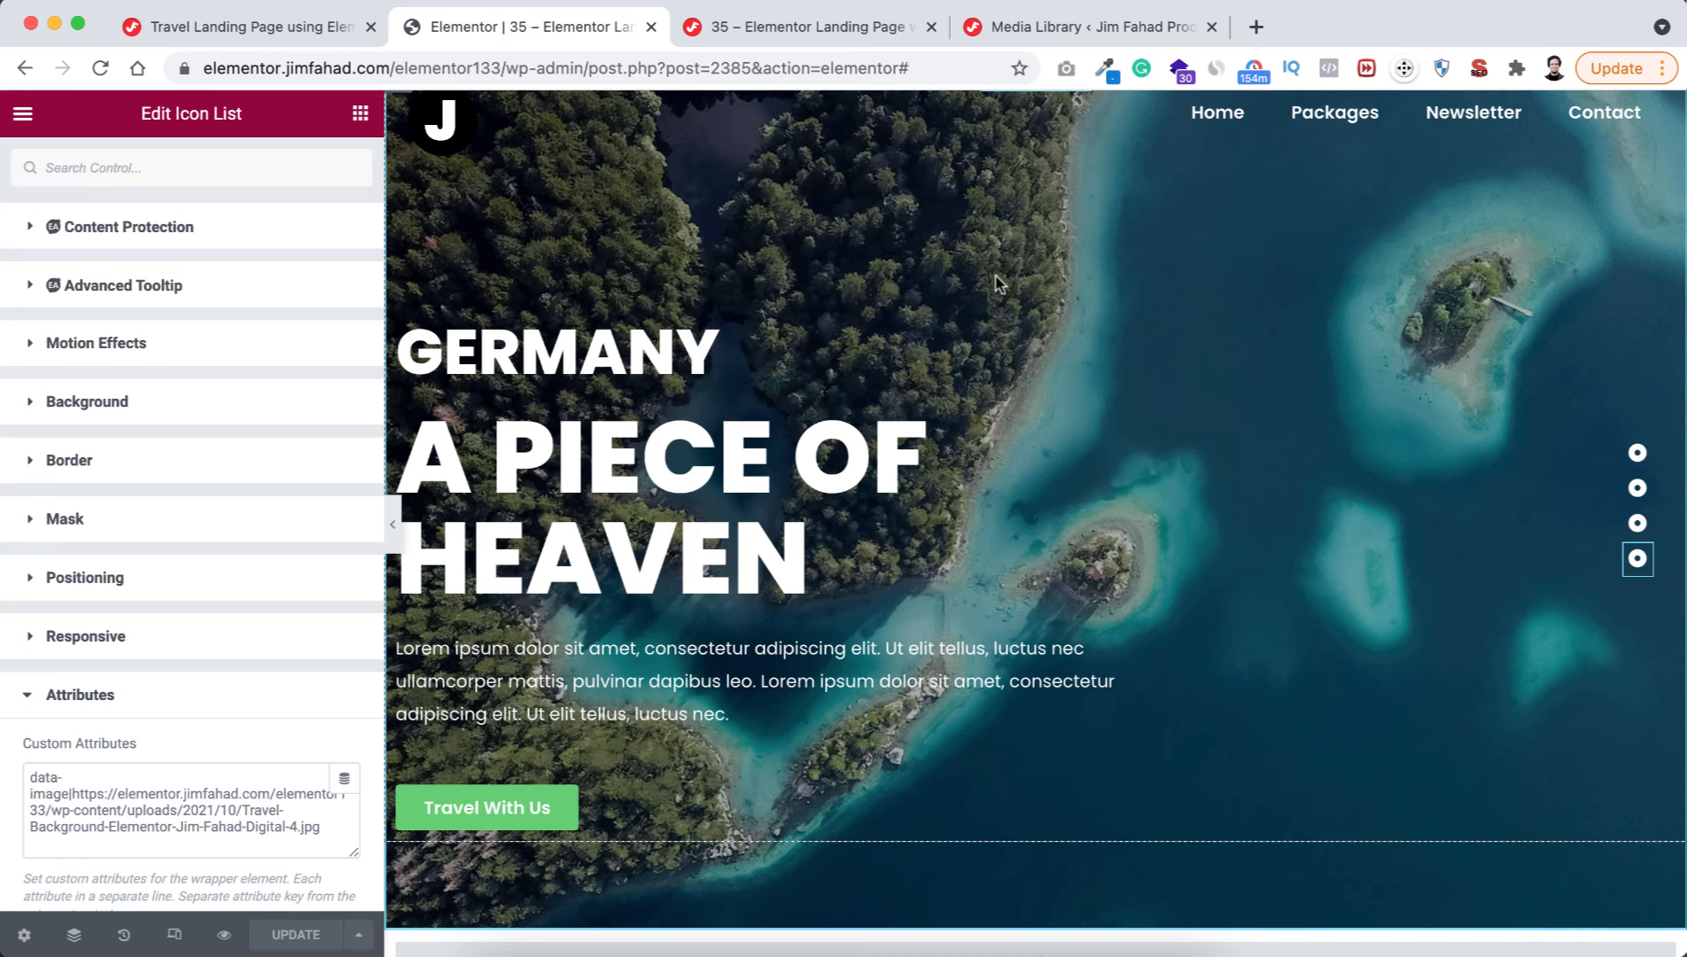
scroll(1027, 256, up, 1)
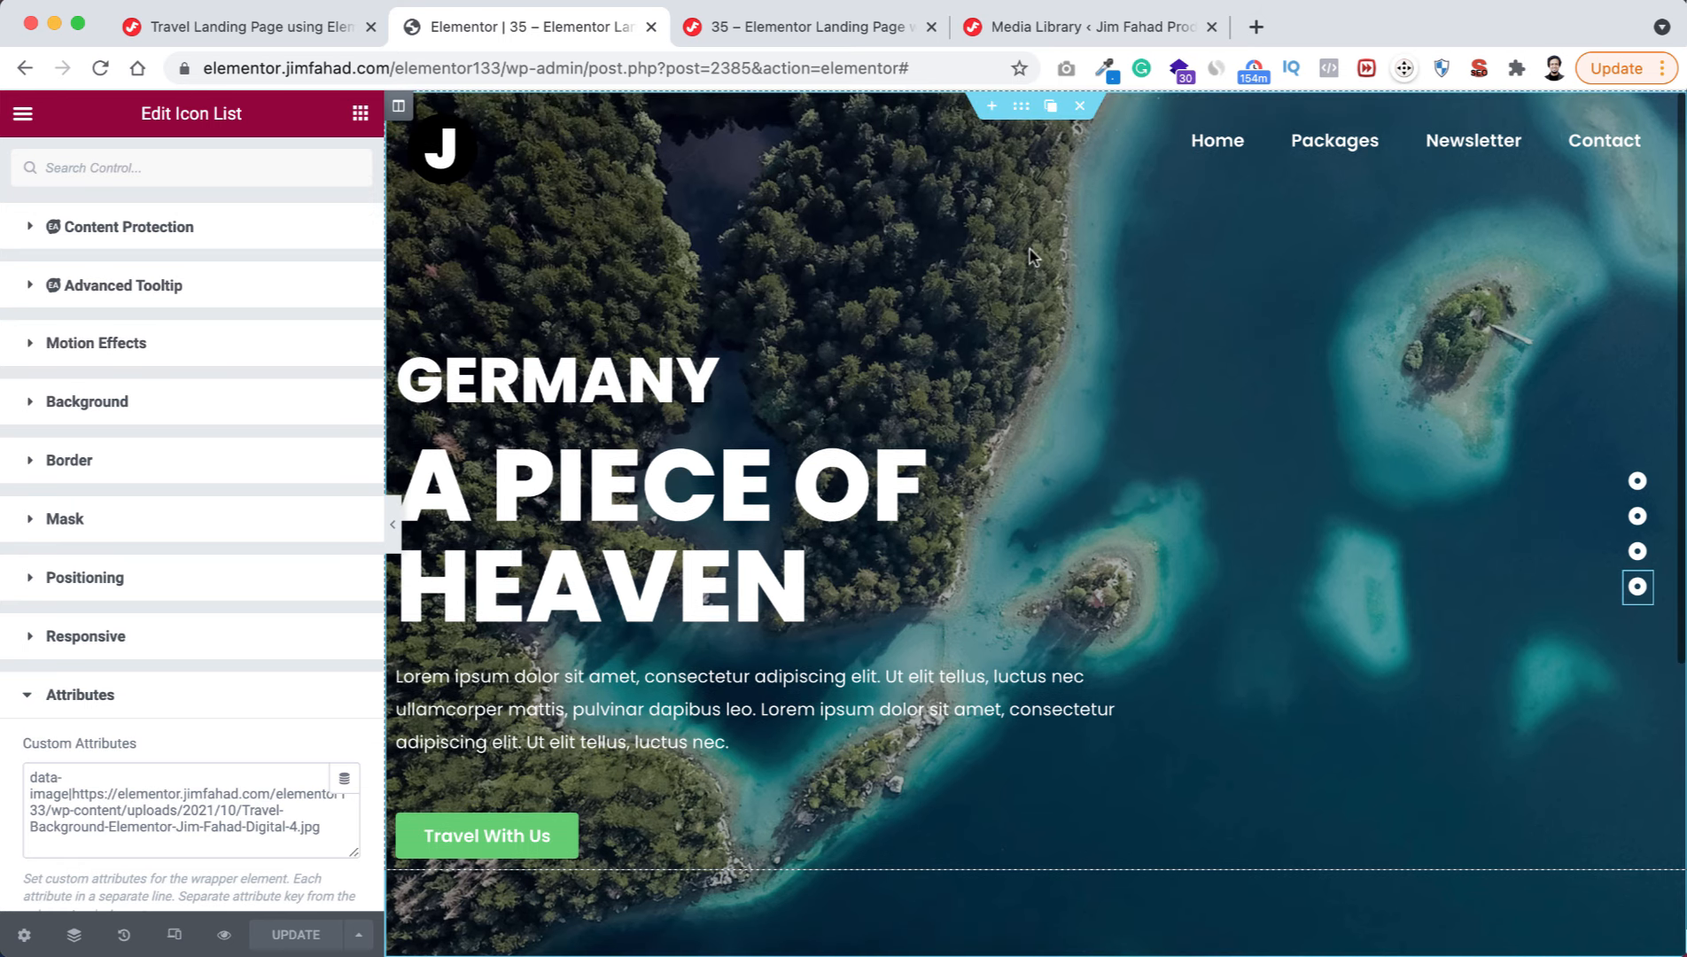
click(1021, 106)
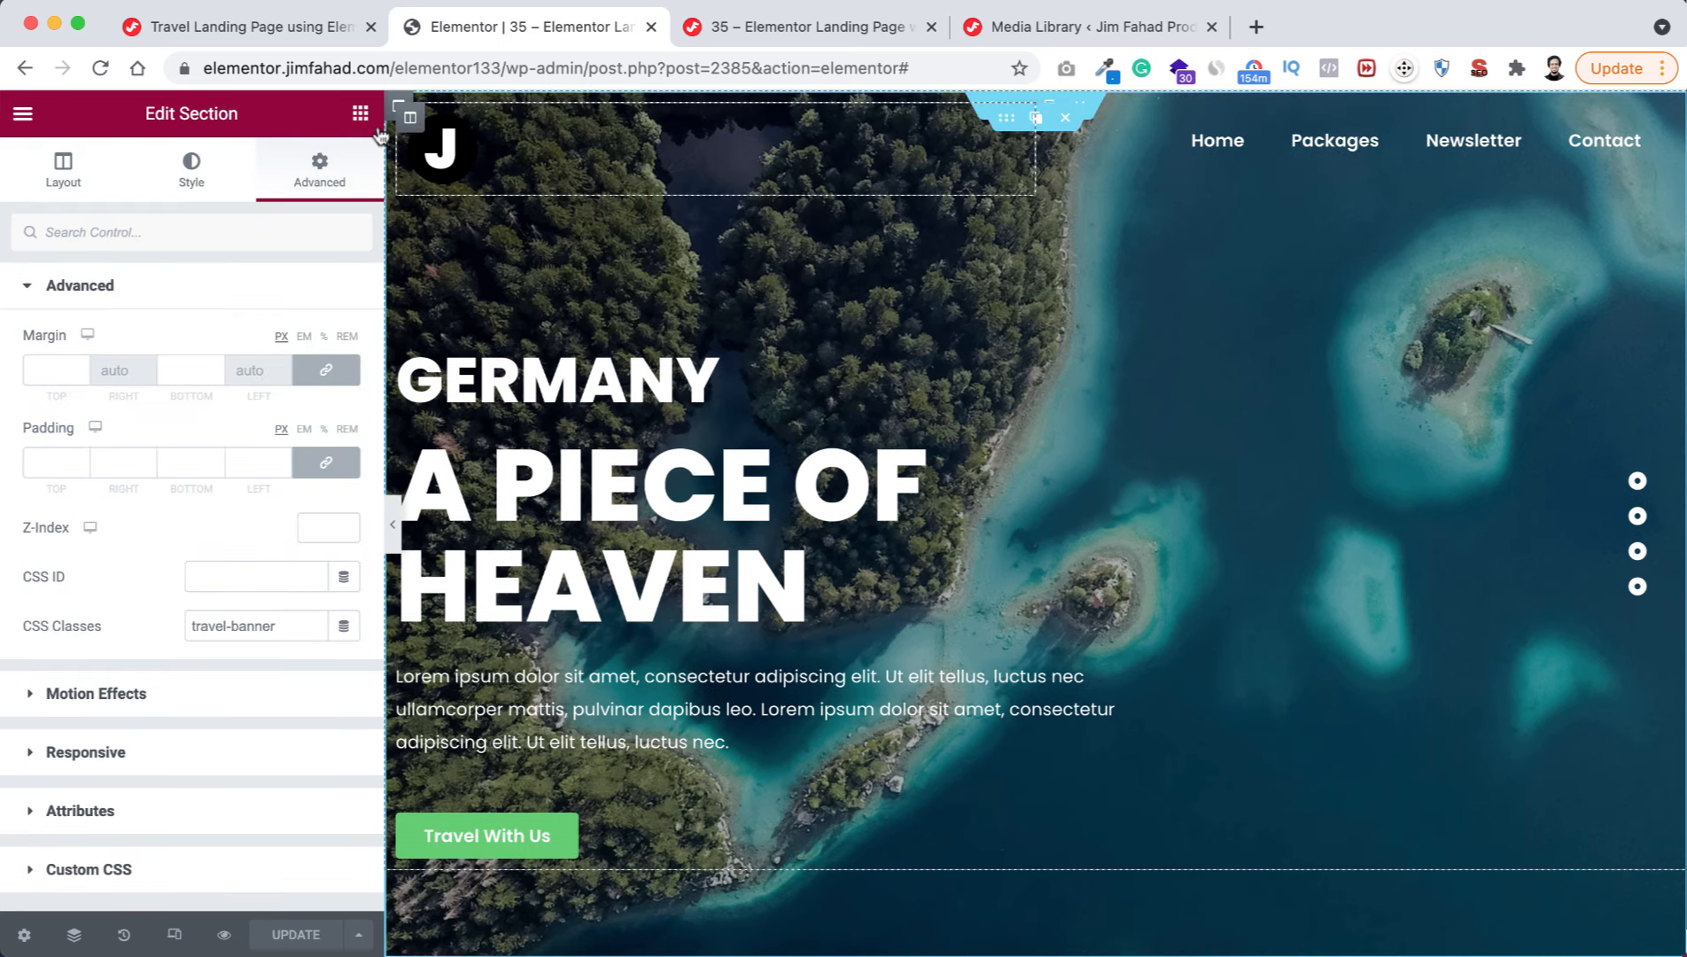
click(77, 175)
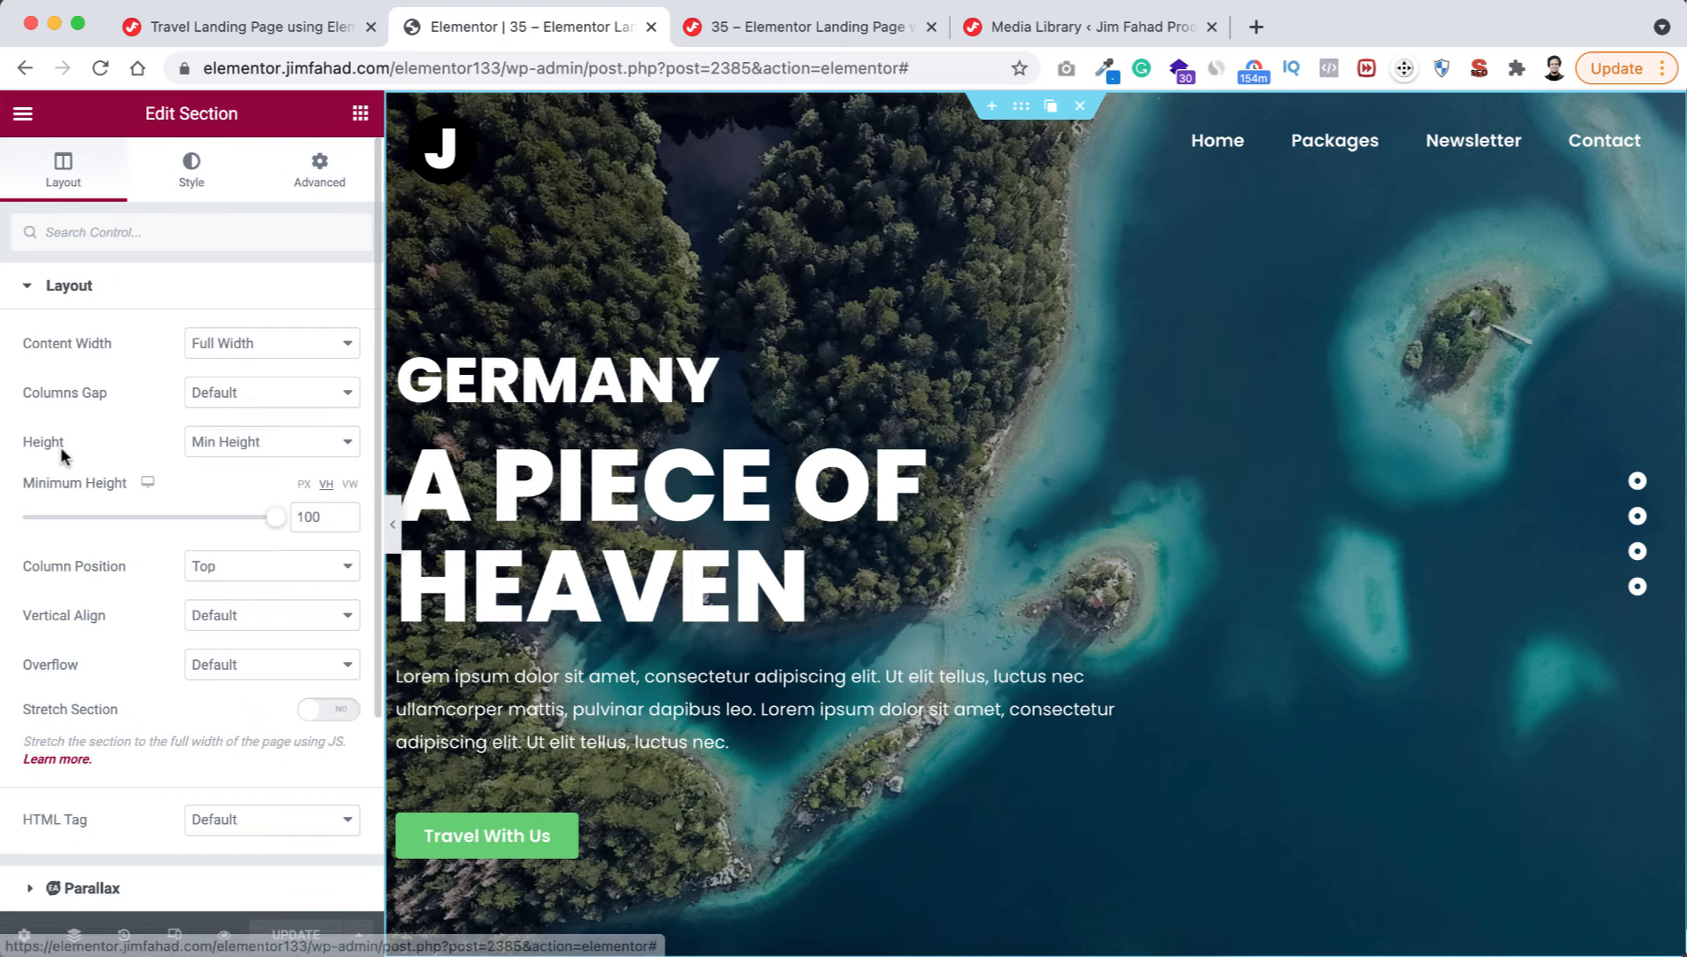
click(211, 441)
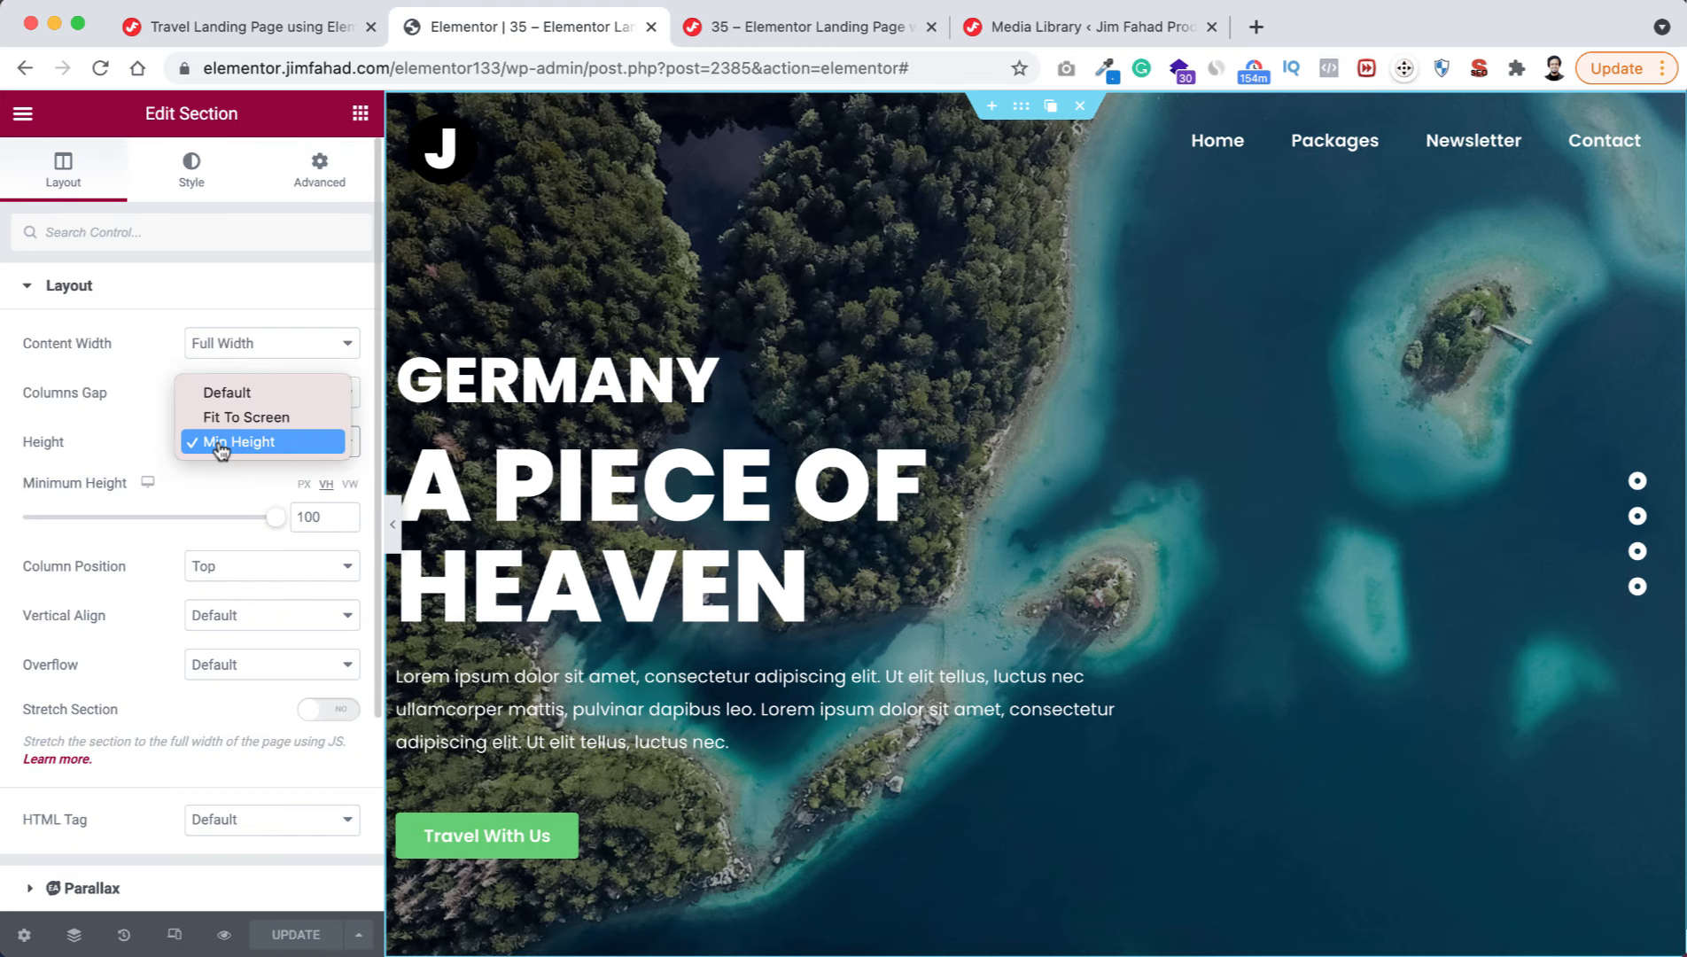
click(219, 392)
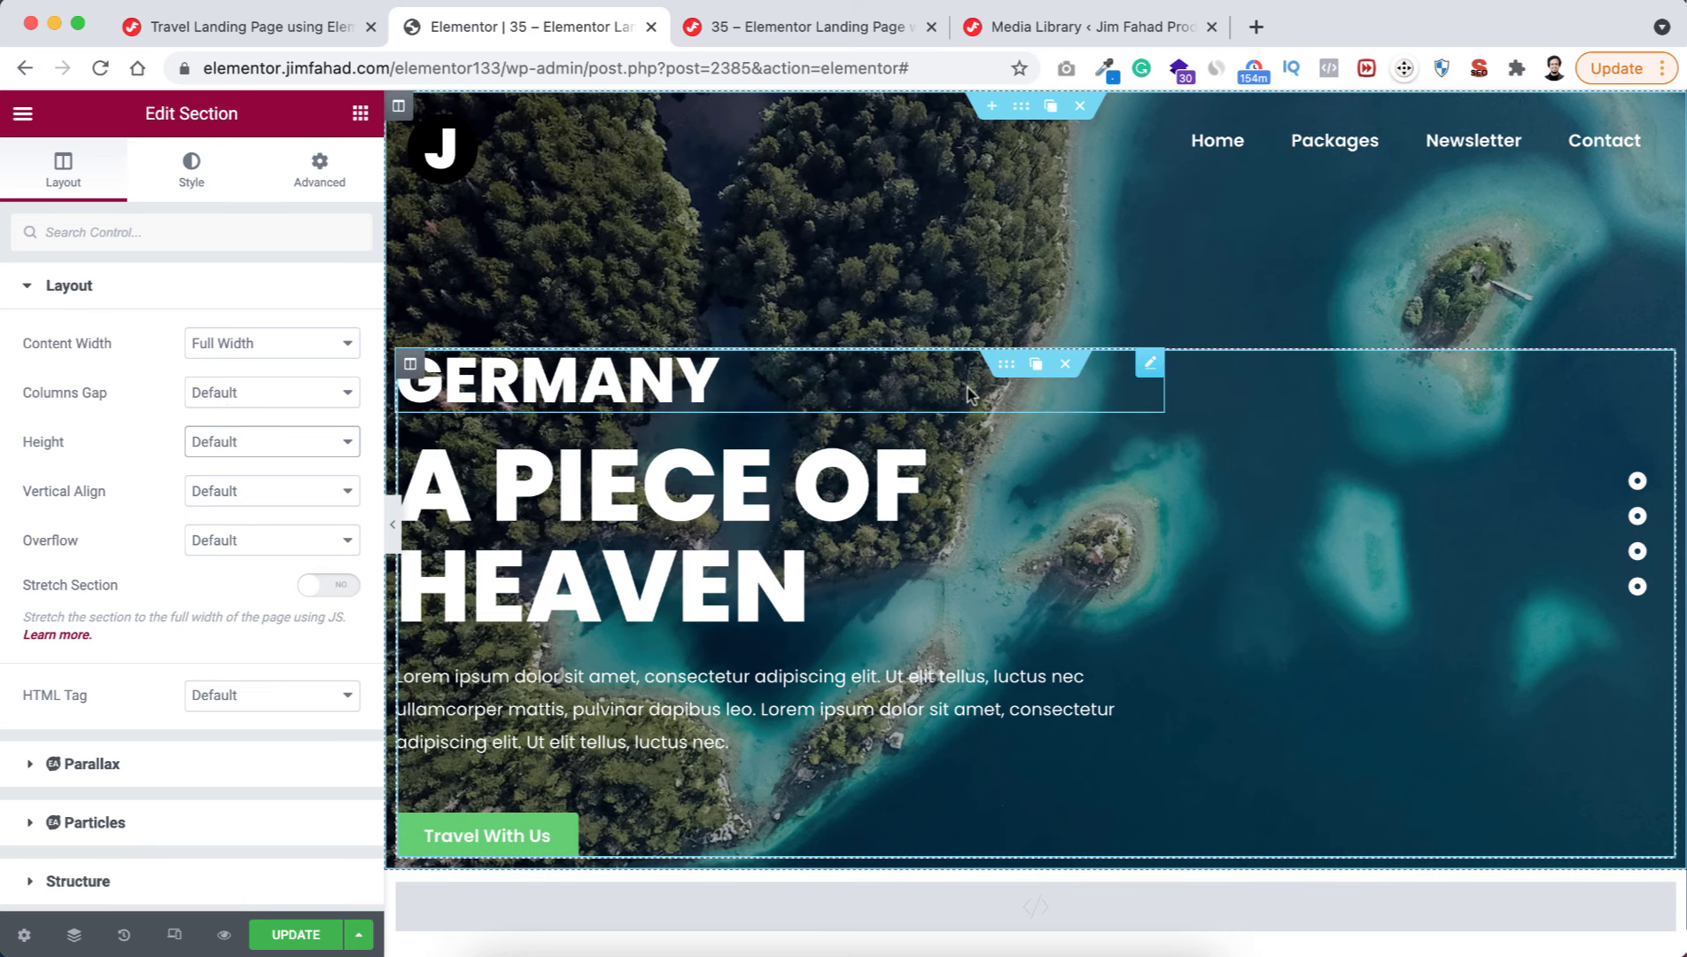
- Give the inner section holding the hero content the CSS class all-content and the CSS ID section-1
click(1006, 374)
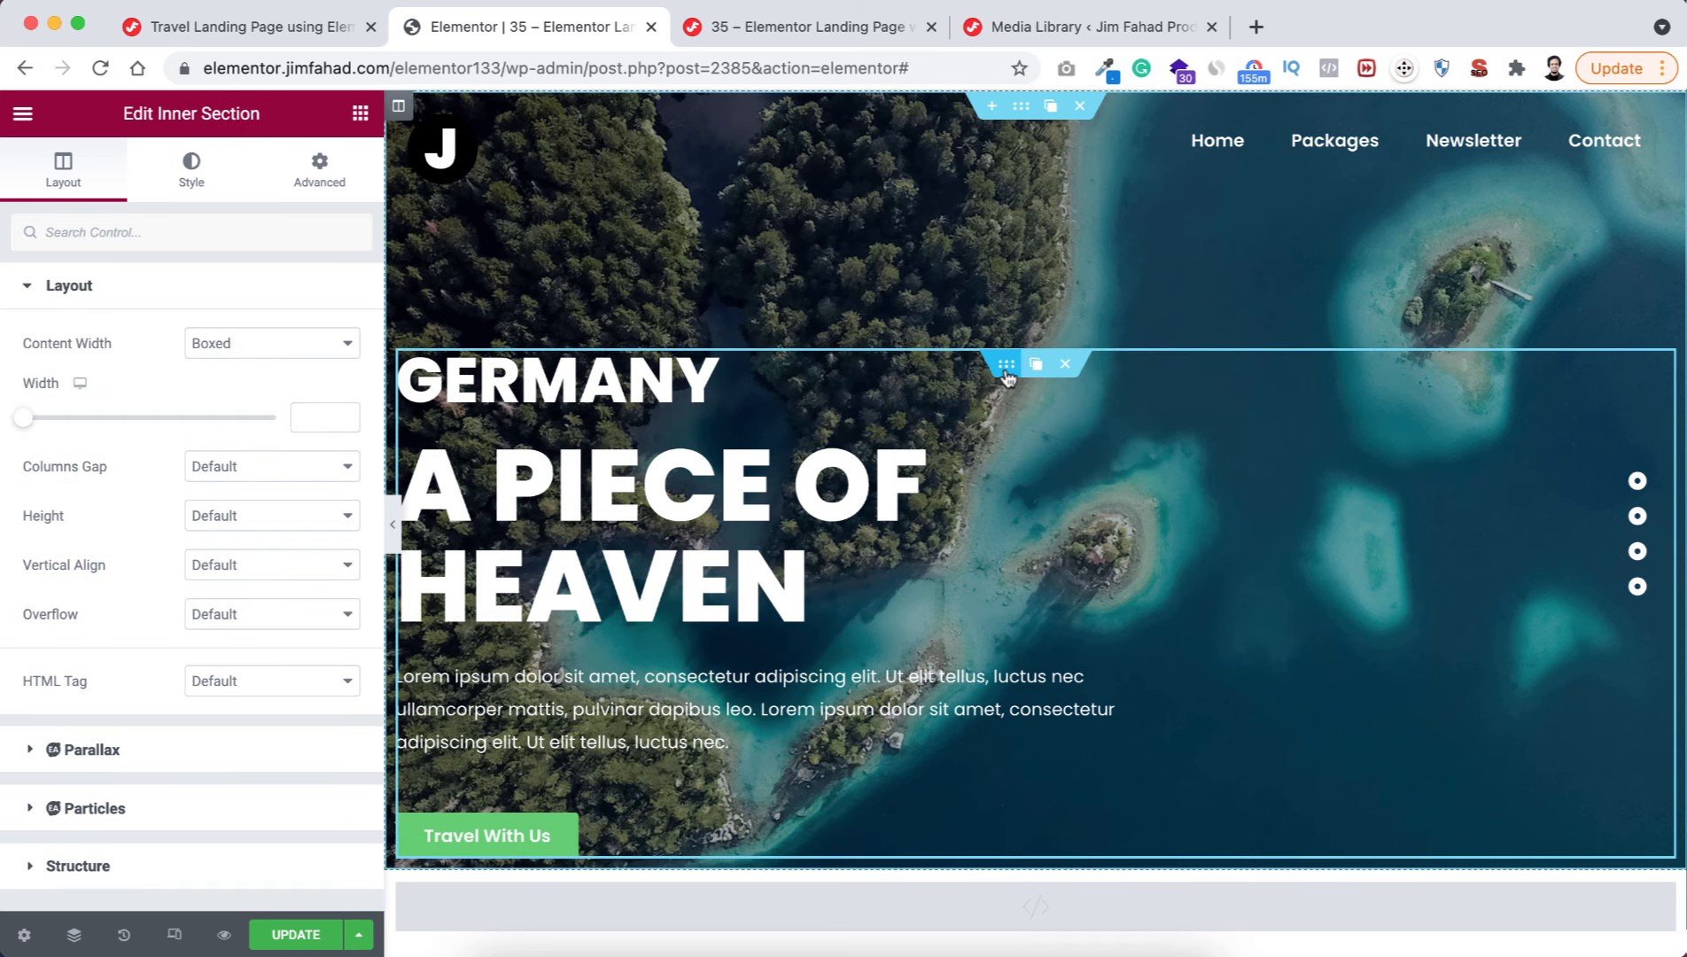
click(340, 182)
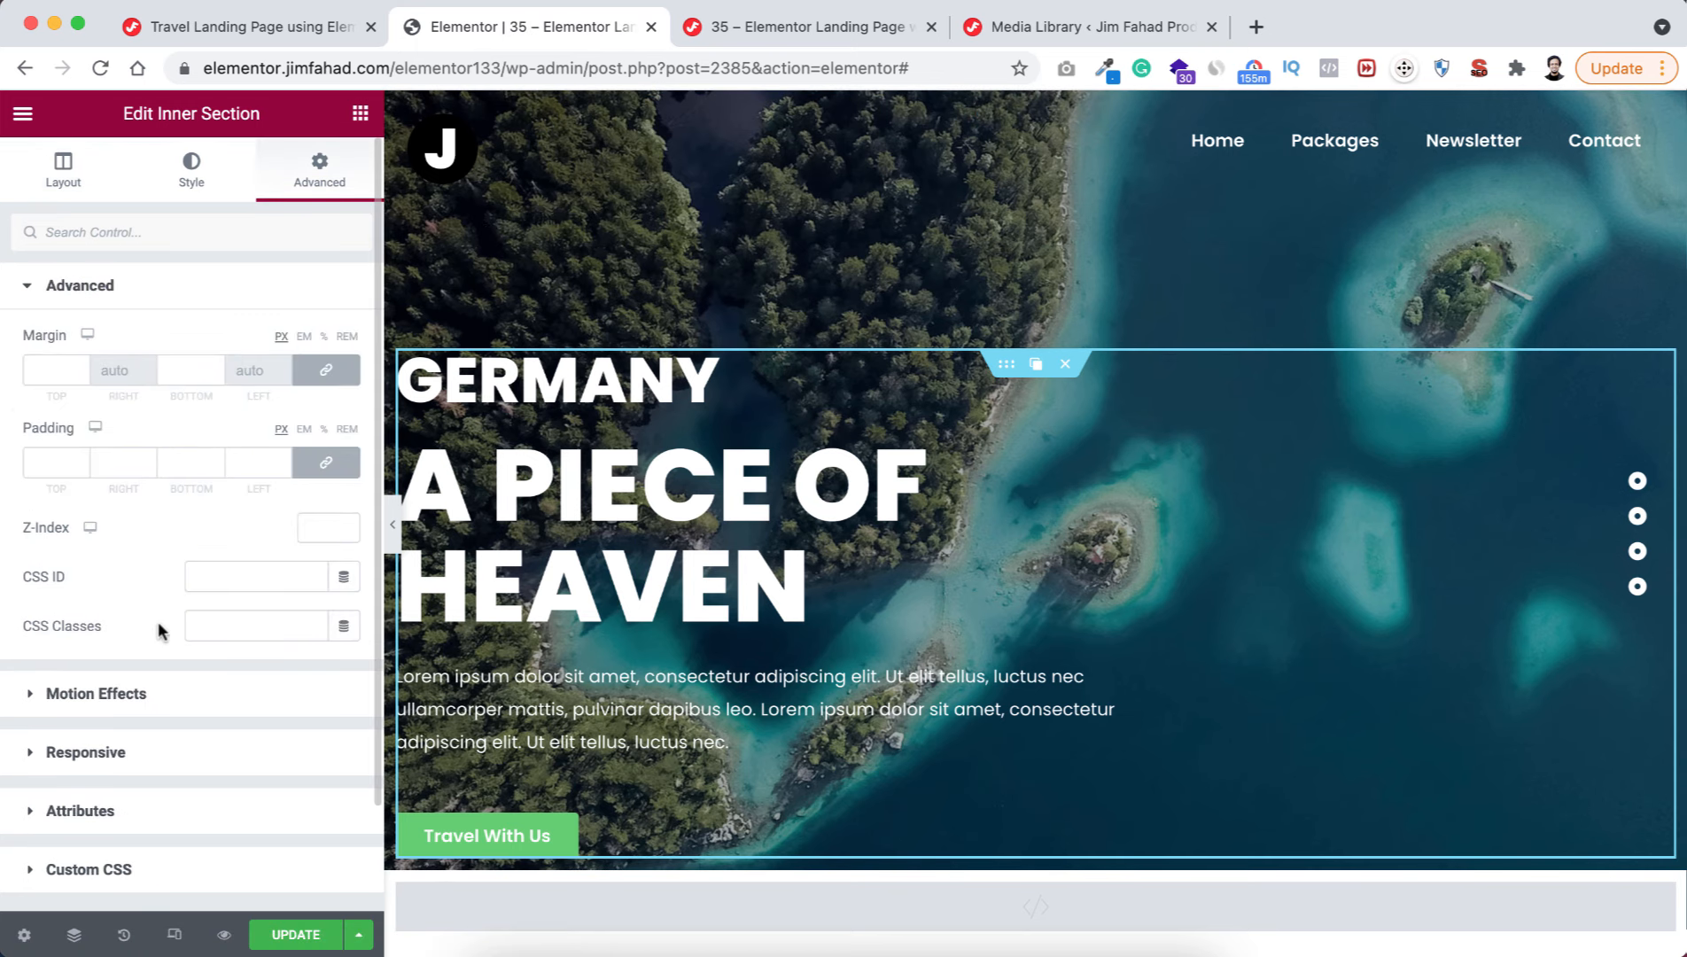
click(193, 626)
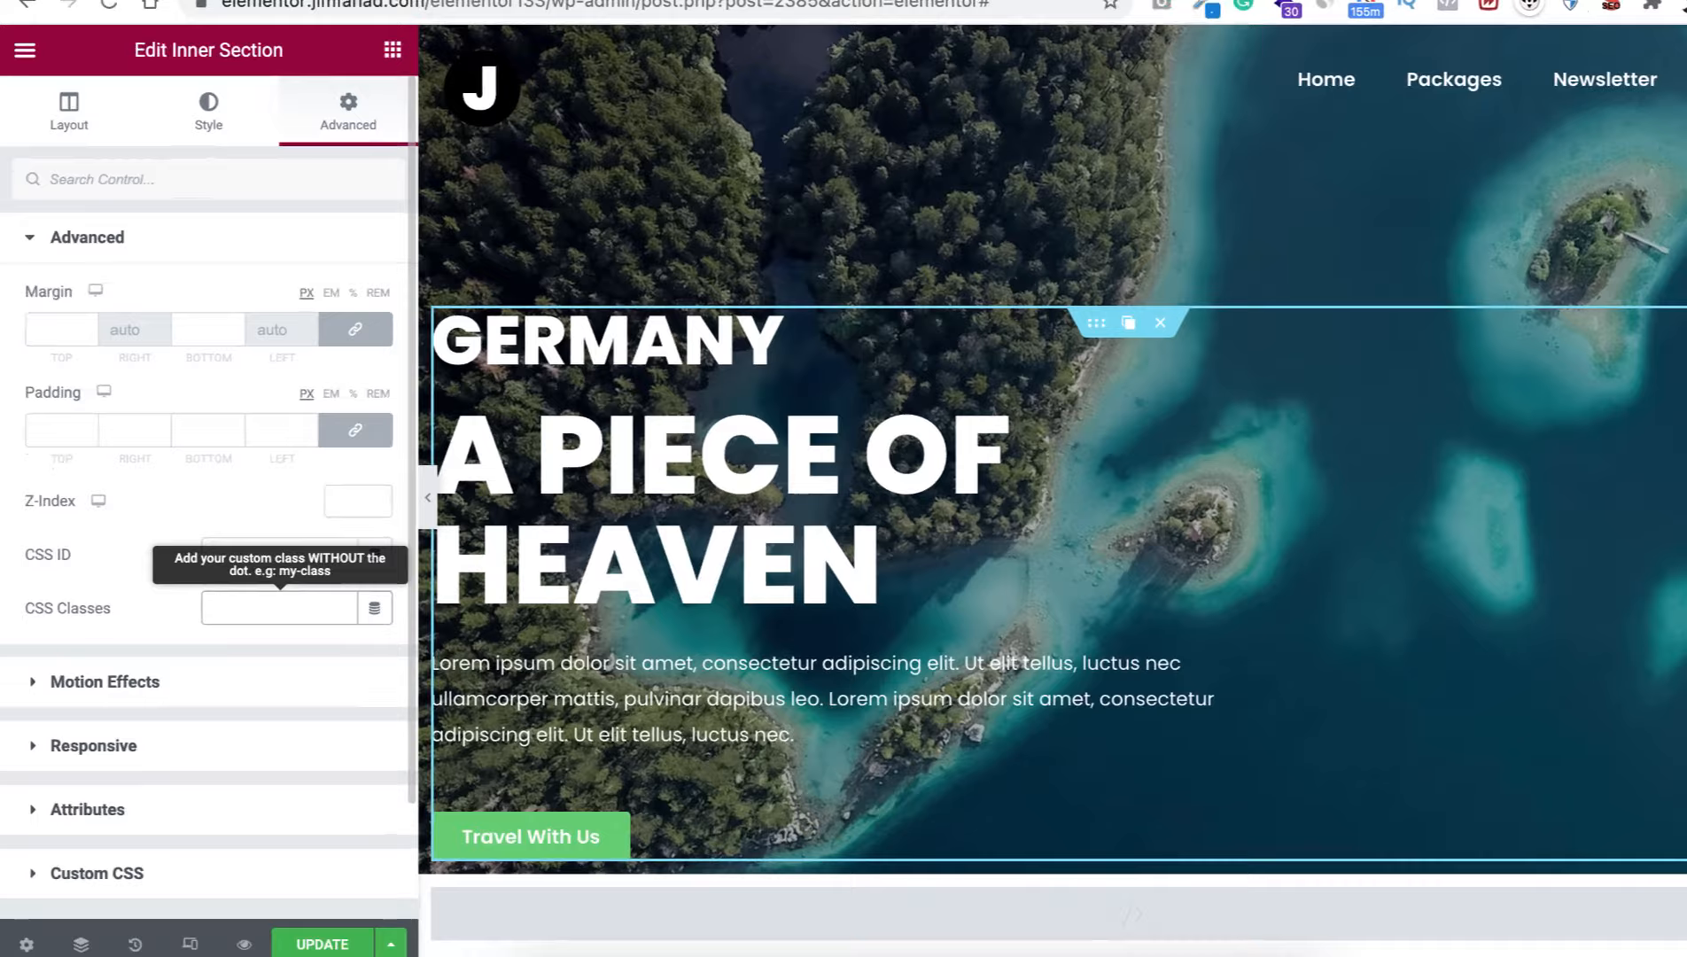
text(all-content)
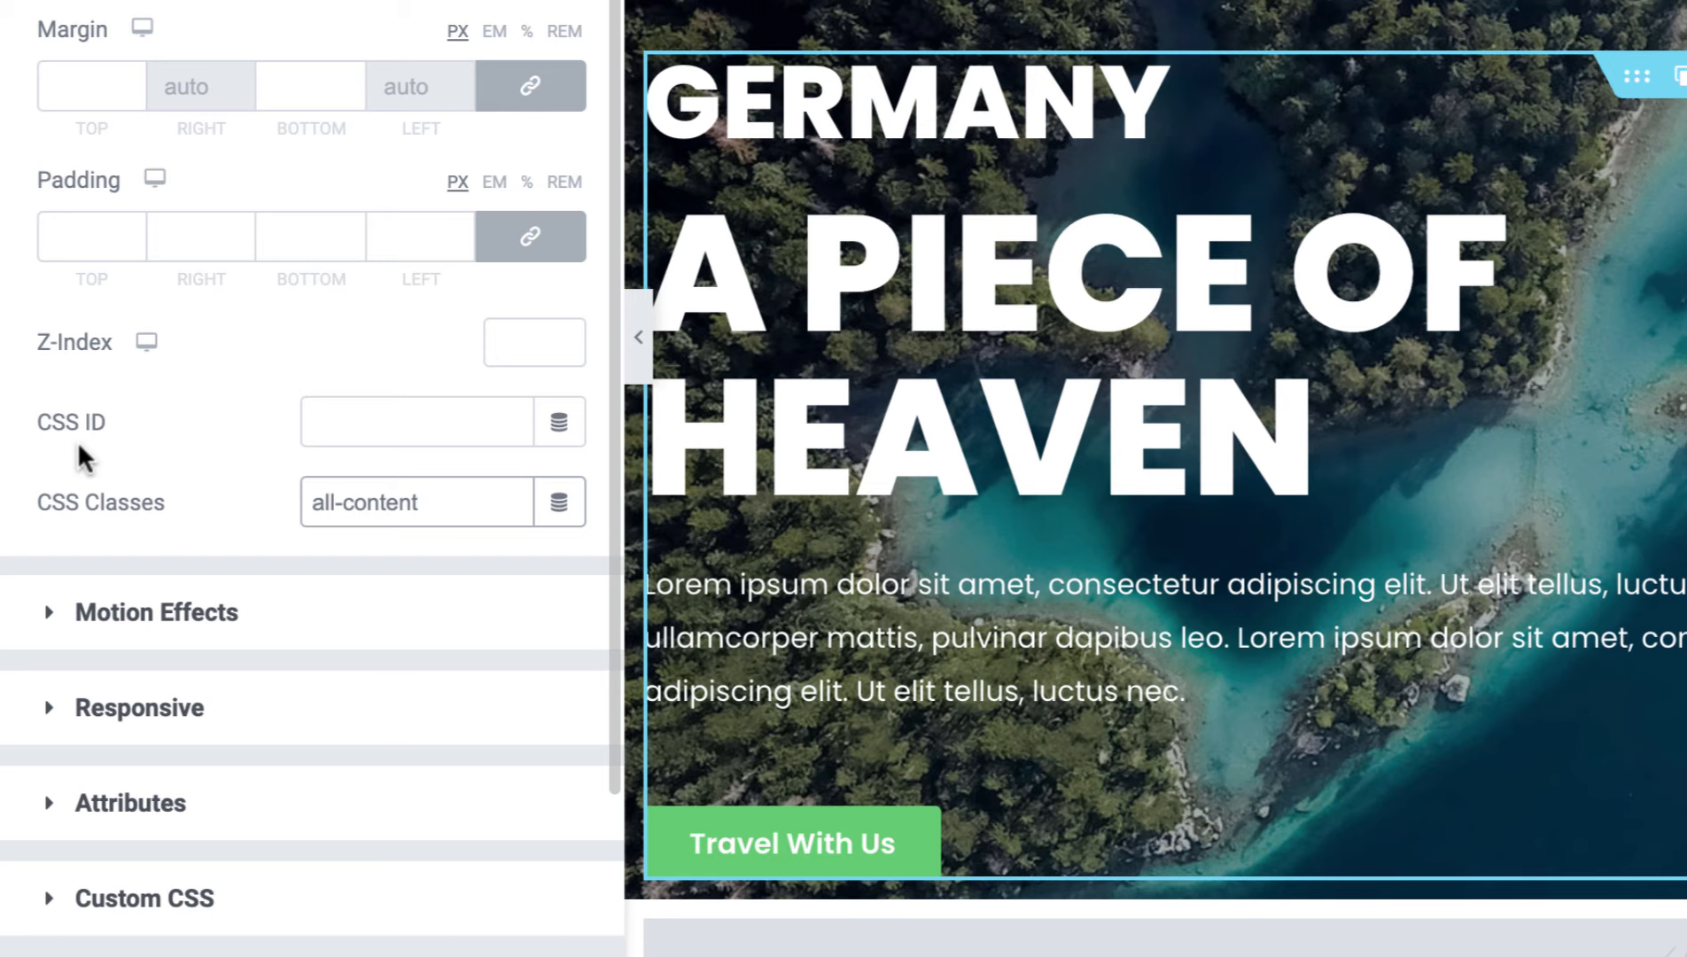
click(365, 429)
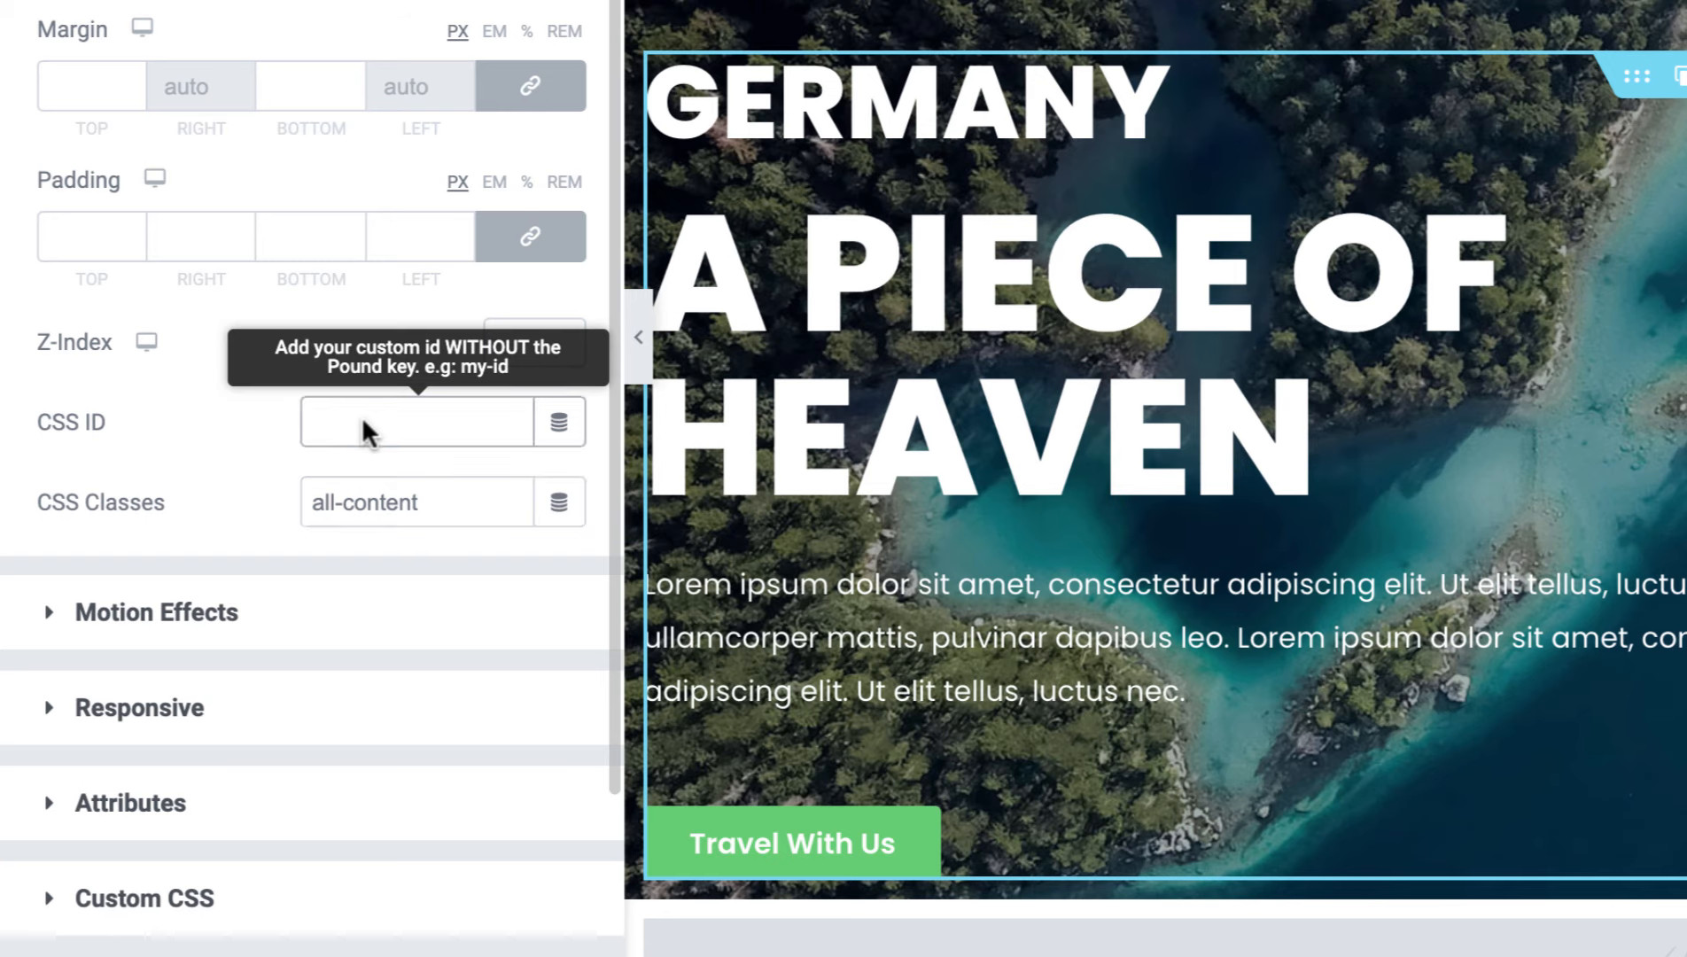
text(section-)
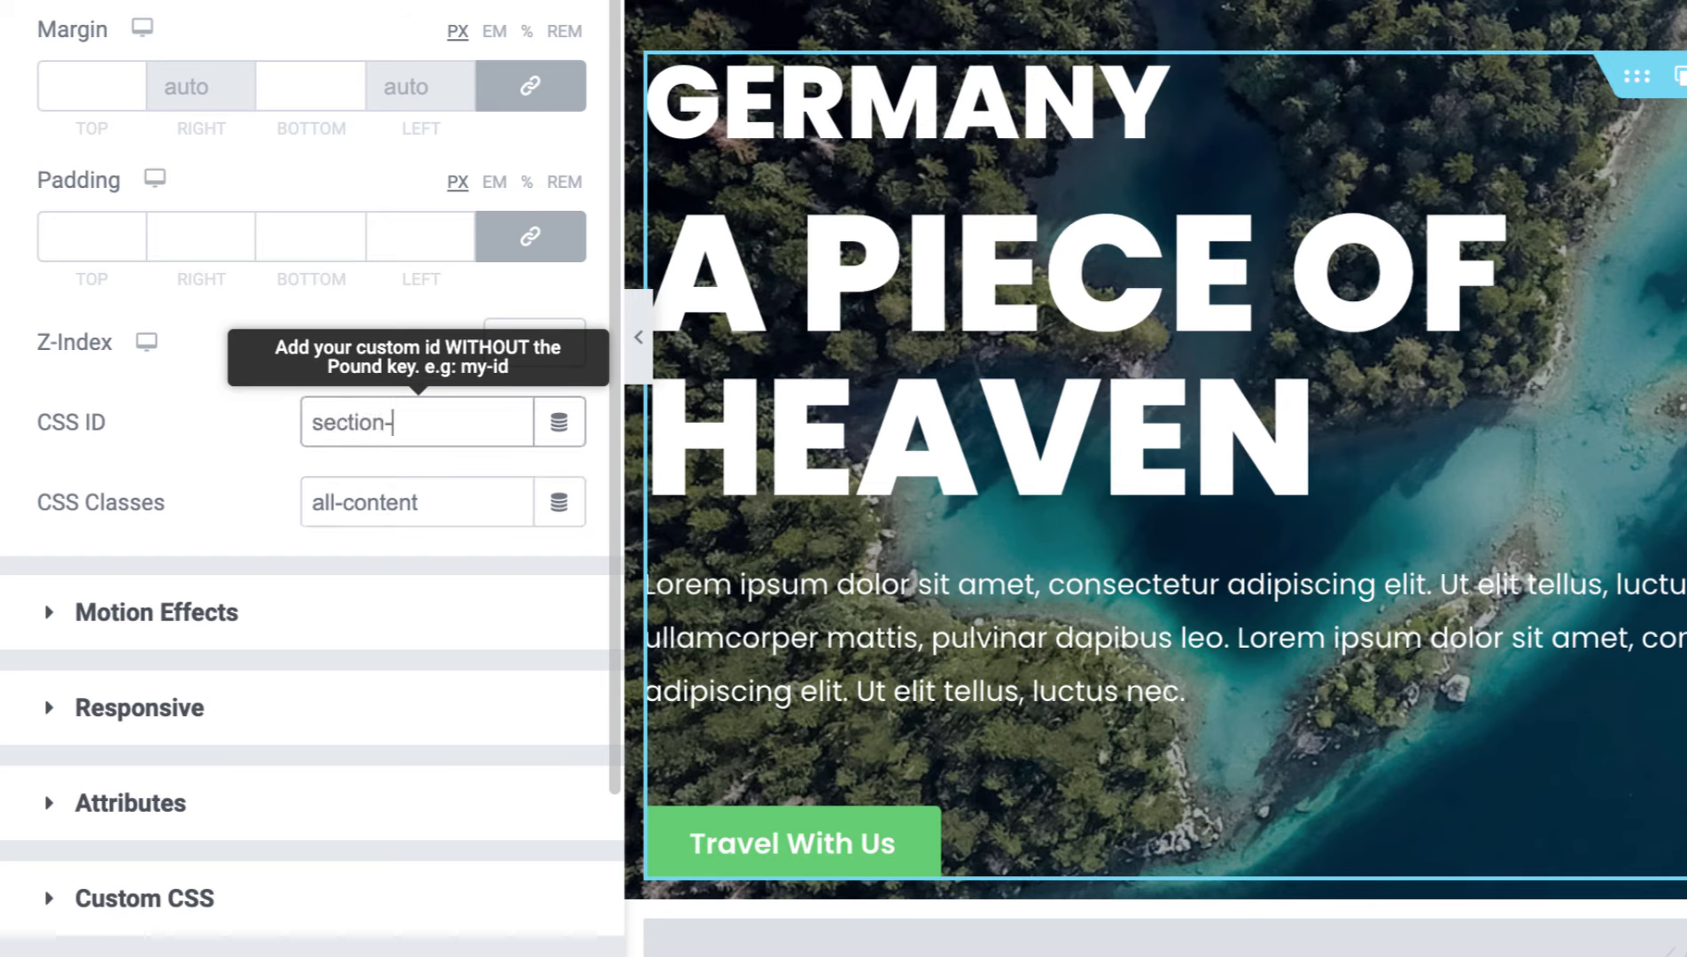
text(1)
click(284, 452)
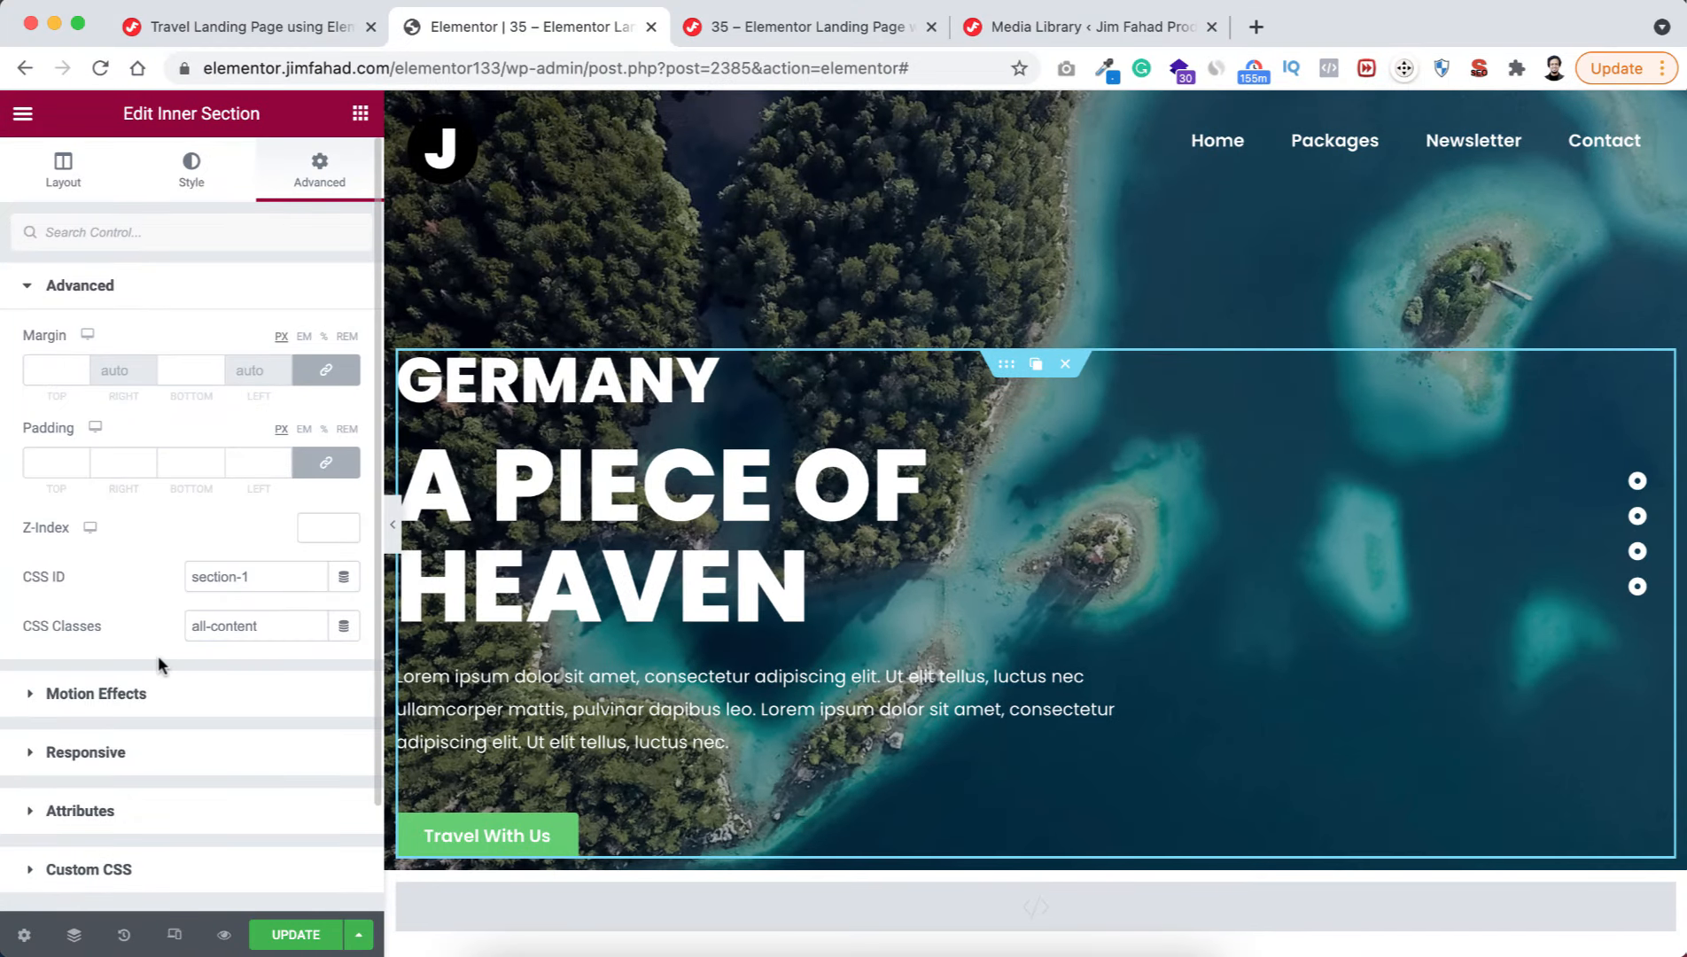
- Give the inner section holding the hero content a Fade In entrance animation with Slow duration
click(119, 696)
click(113, 554)
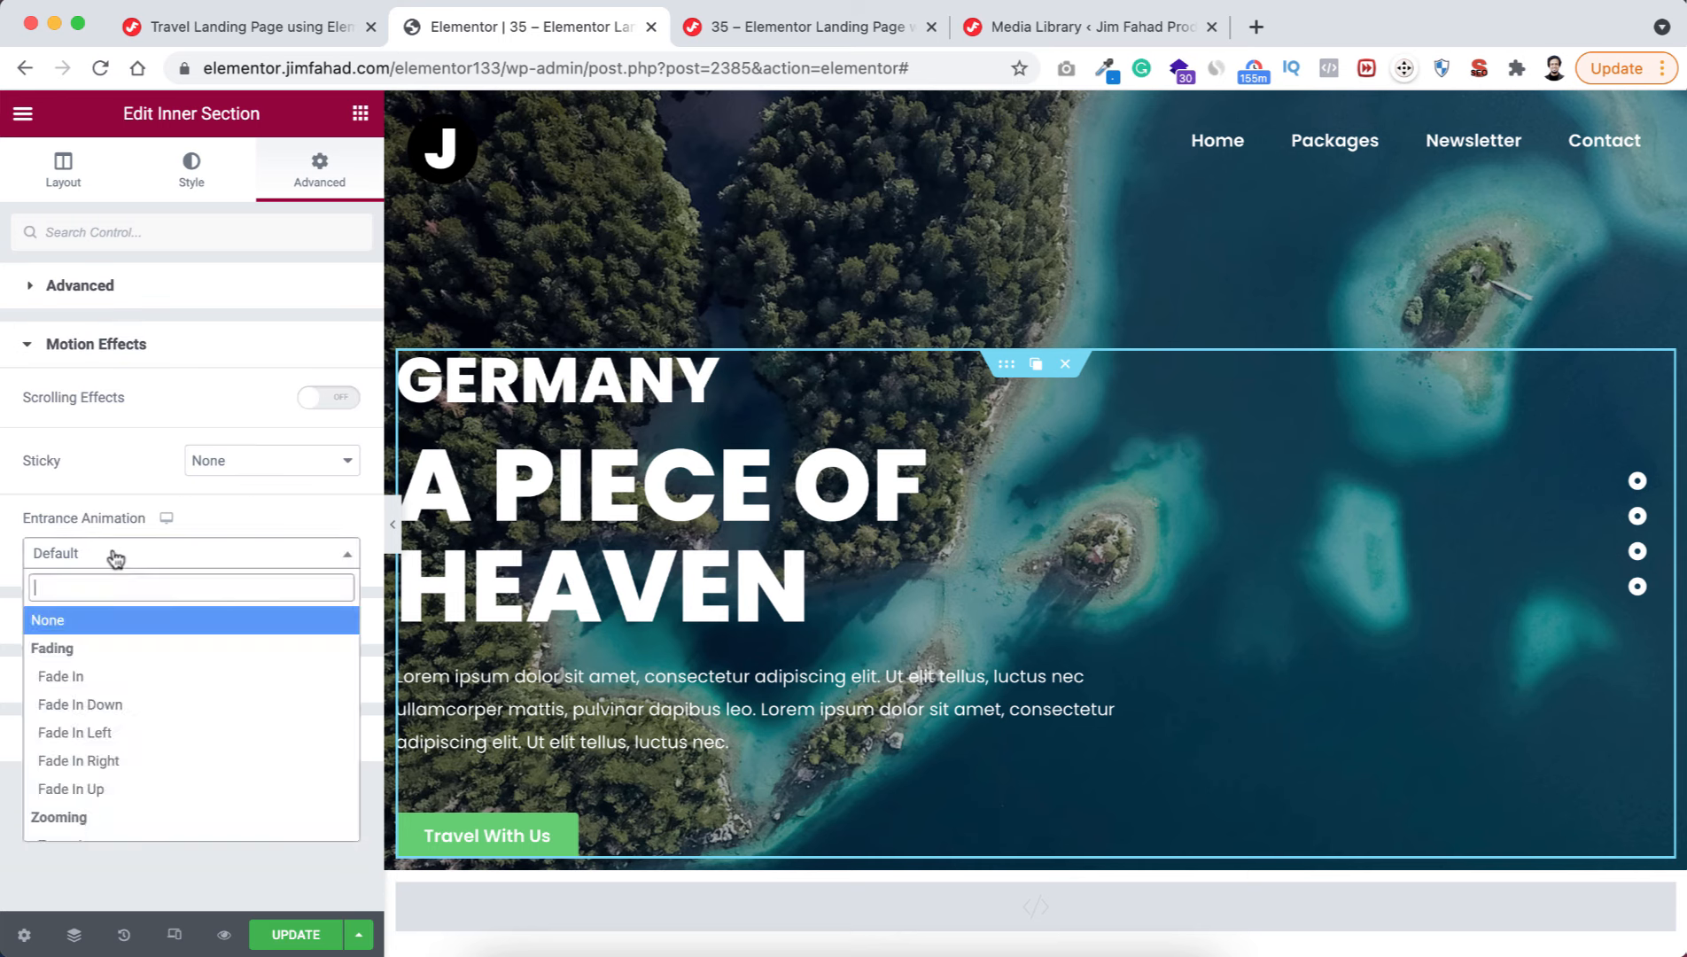
click(121, 676)
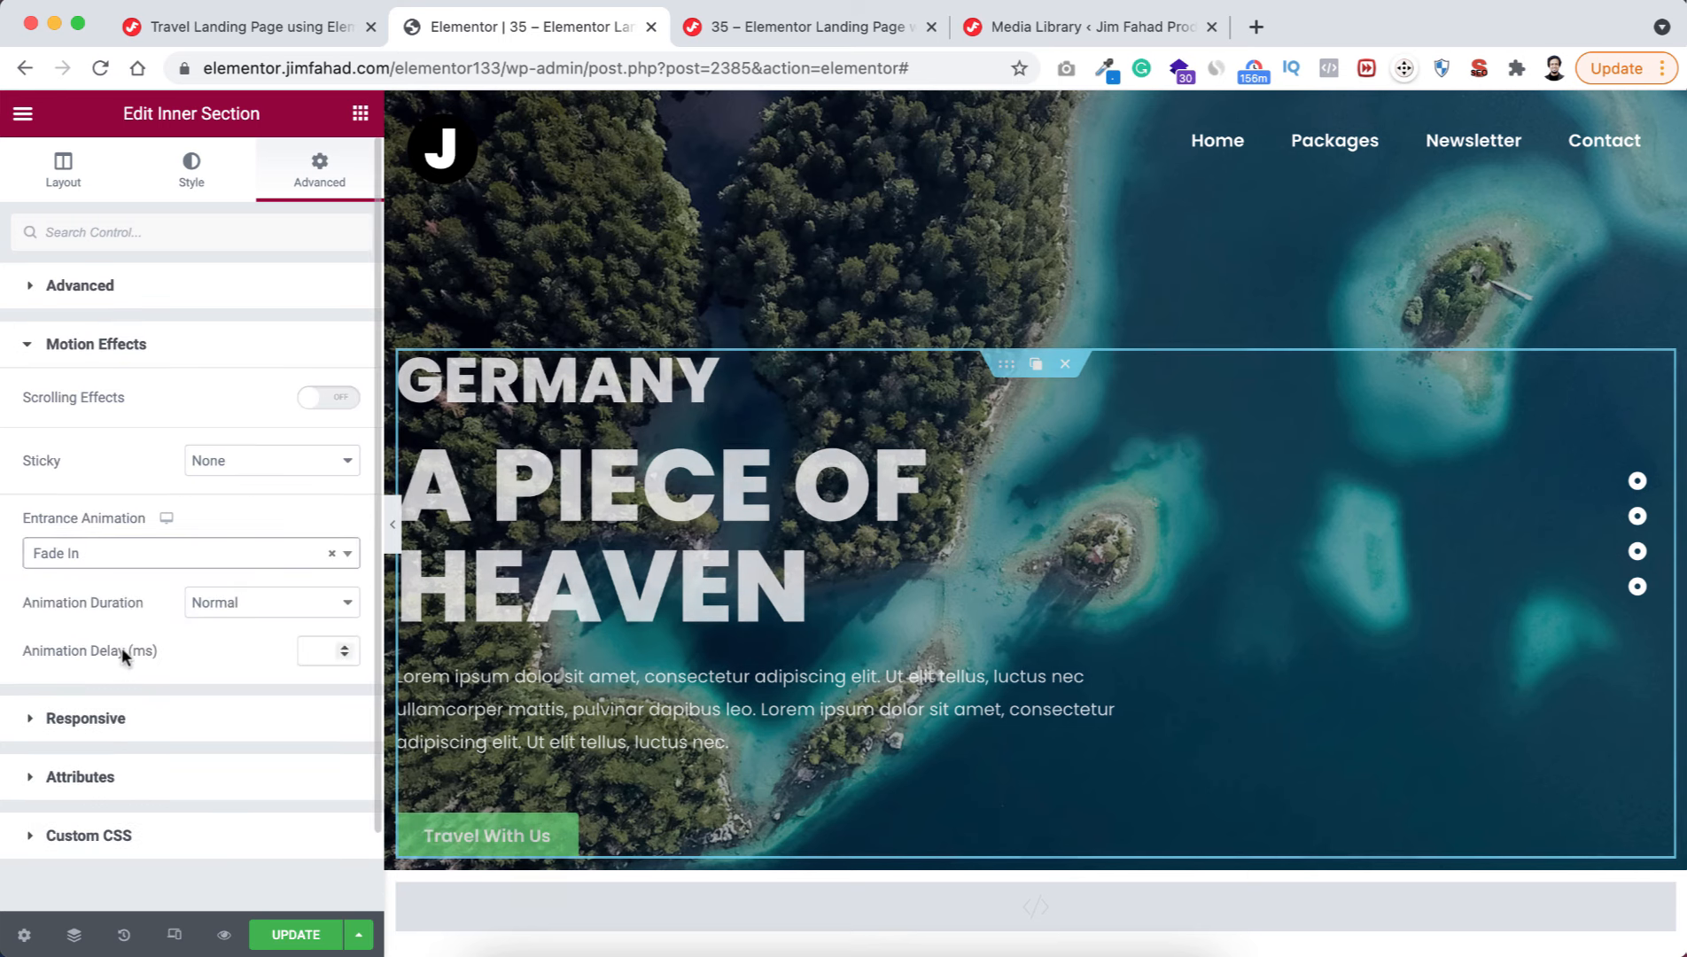
click(228, 611)
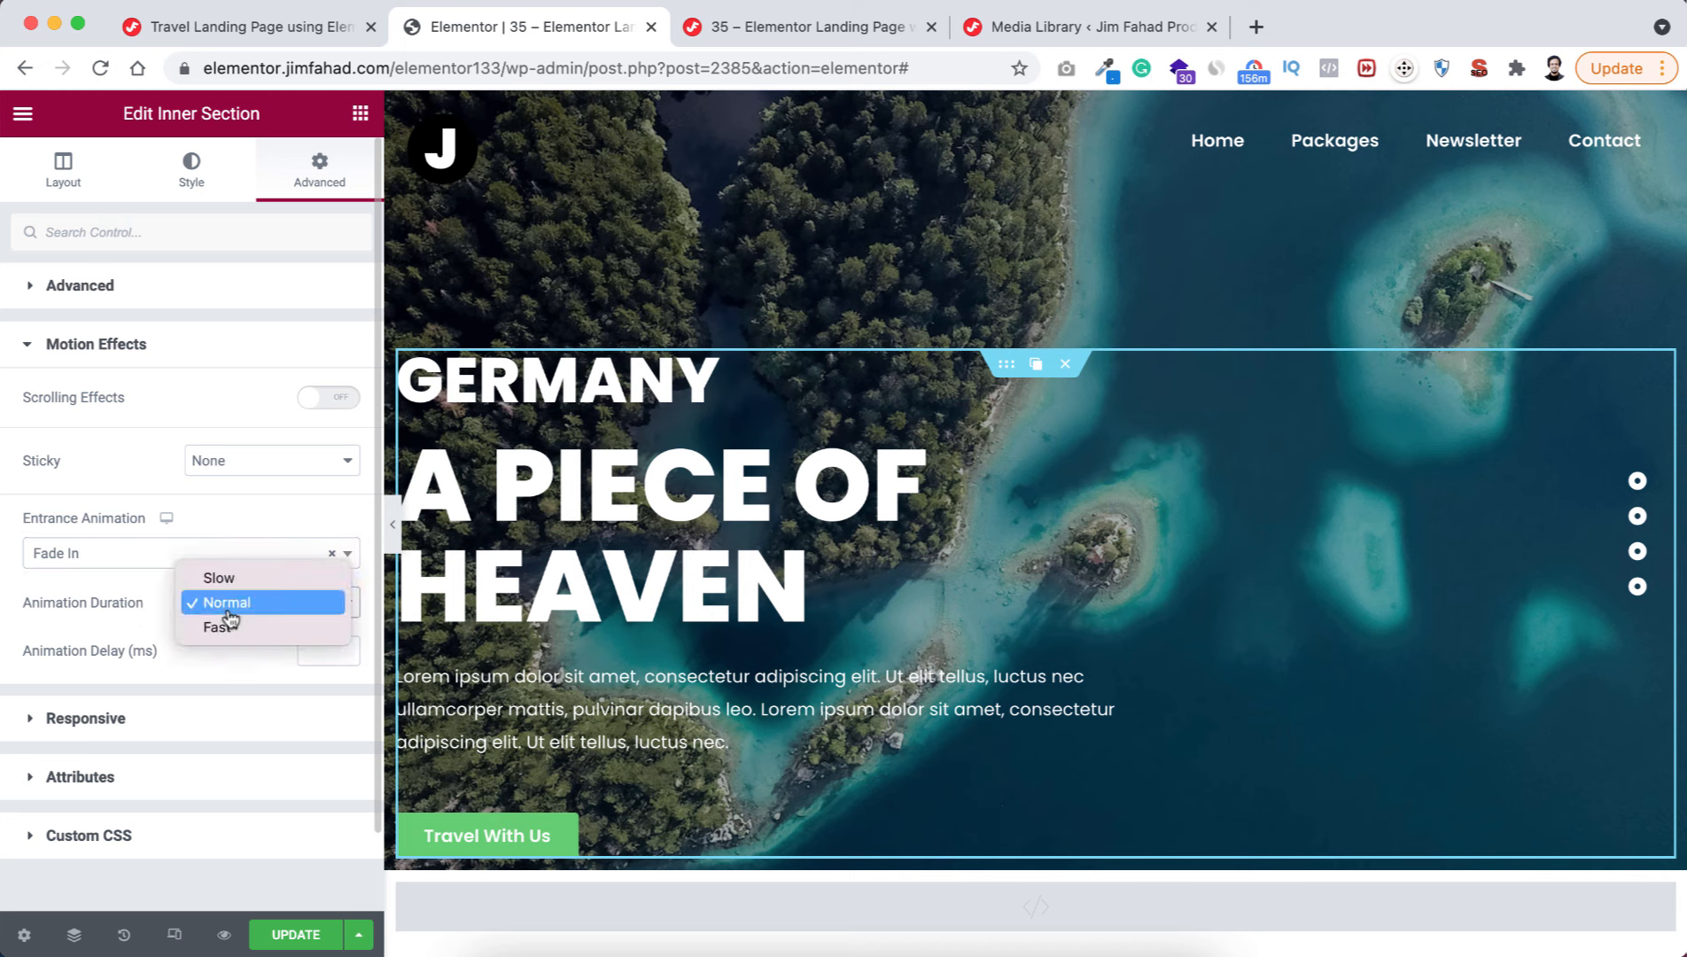
click(222, 577)
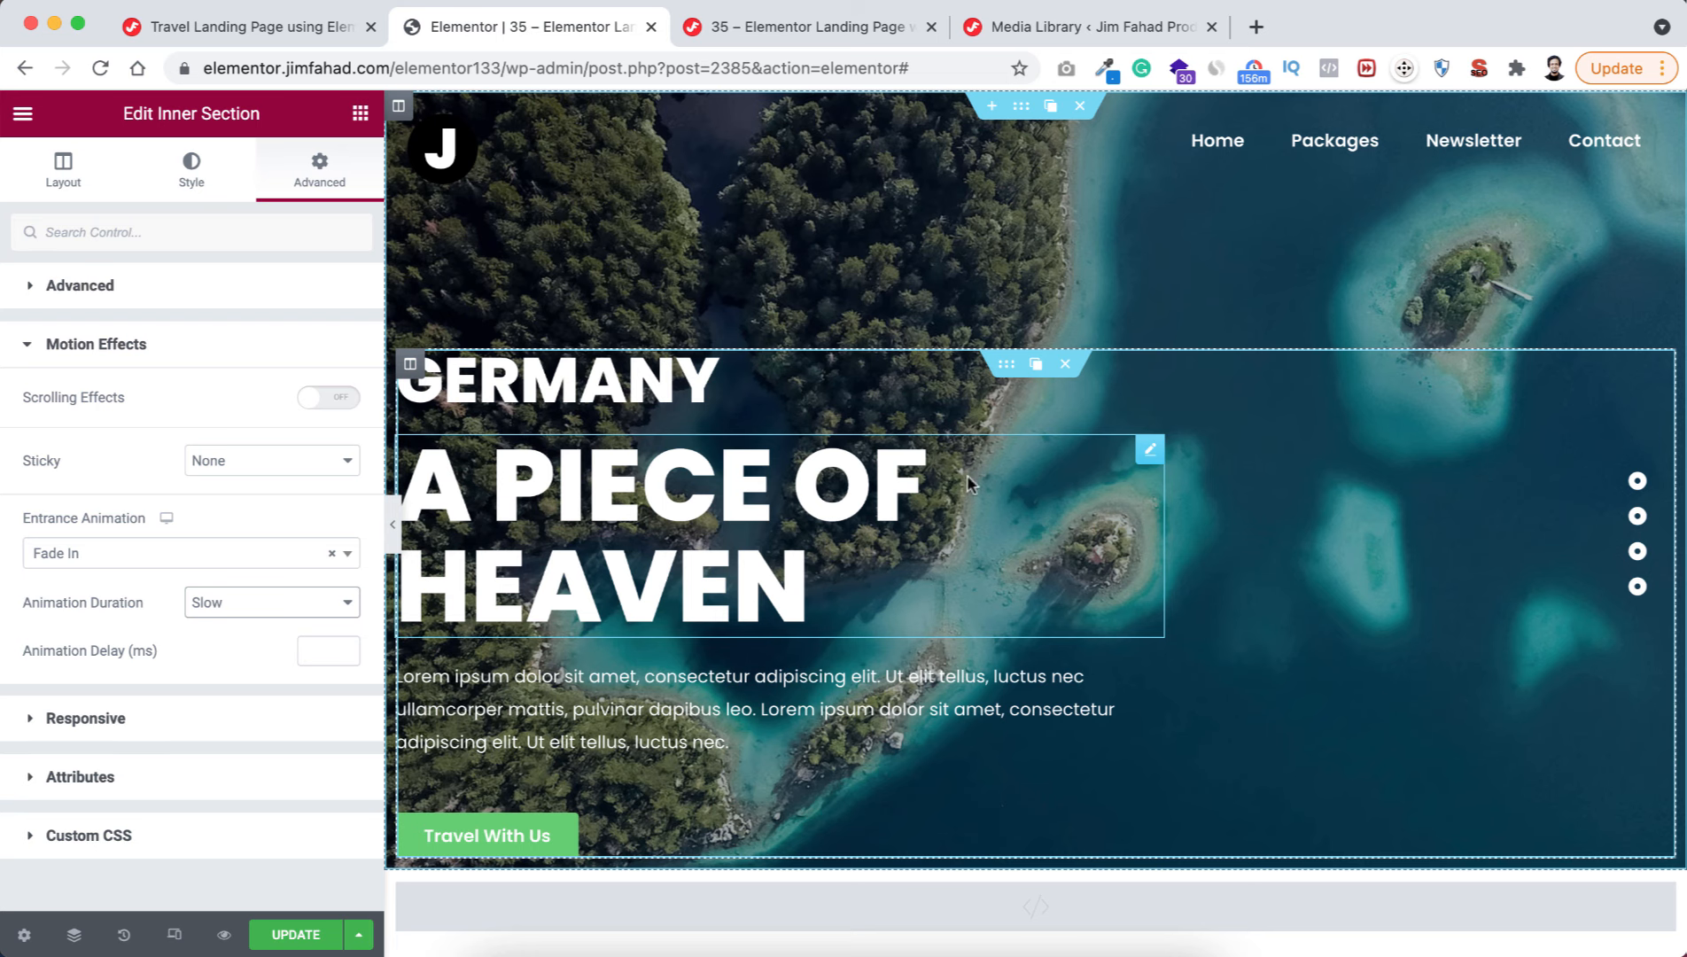
- Duplicate the hero content inner section three times to make four stacked content sections
click(1036, 364)
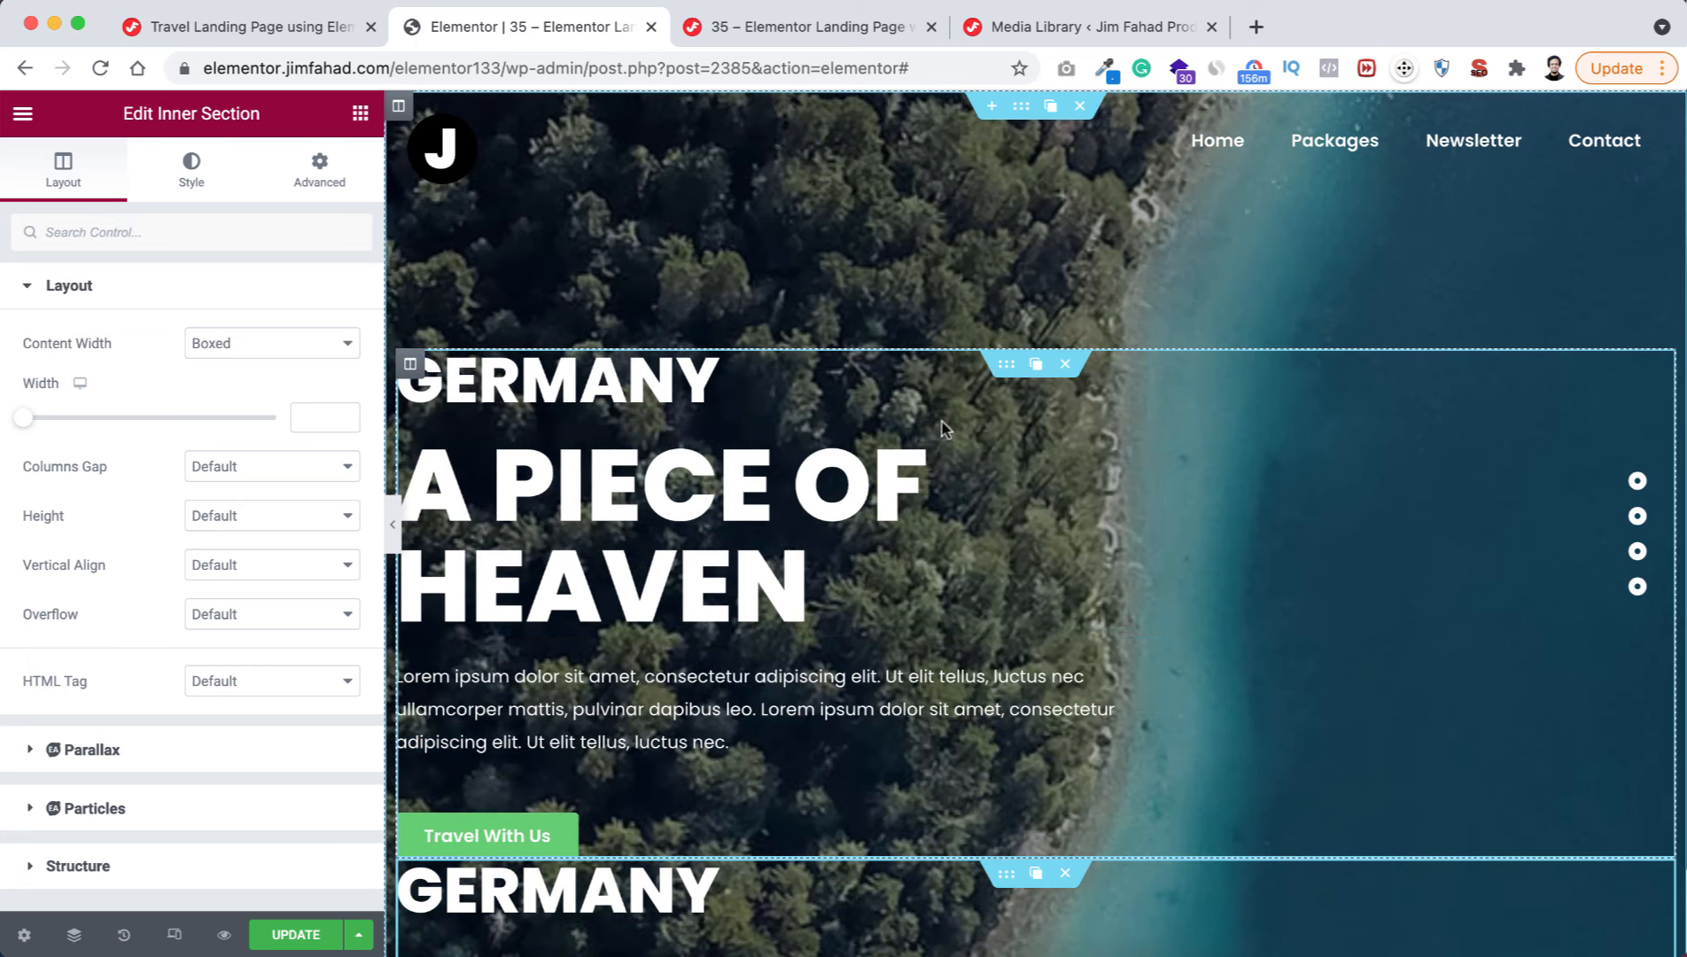
scroll(943, 514, down, 4)
scroll(942, 512, down, 6)
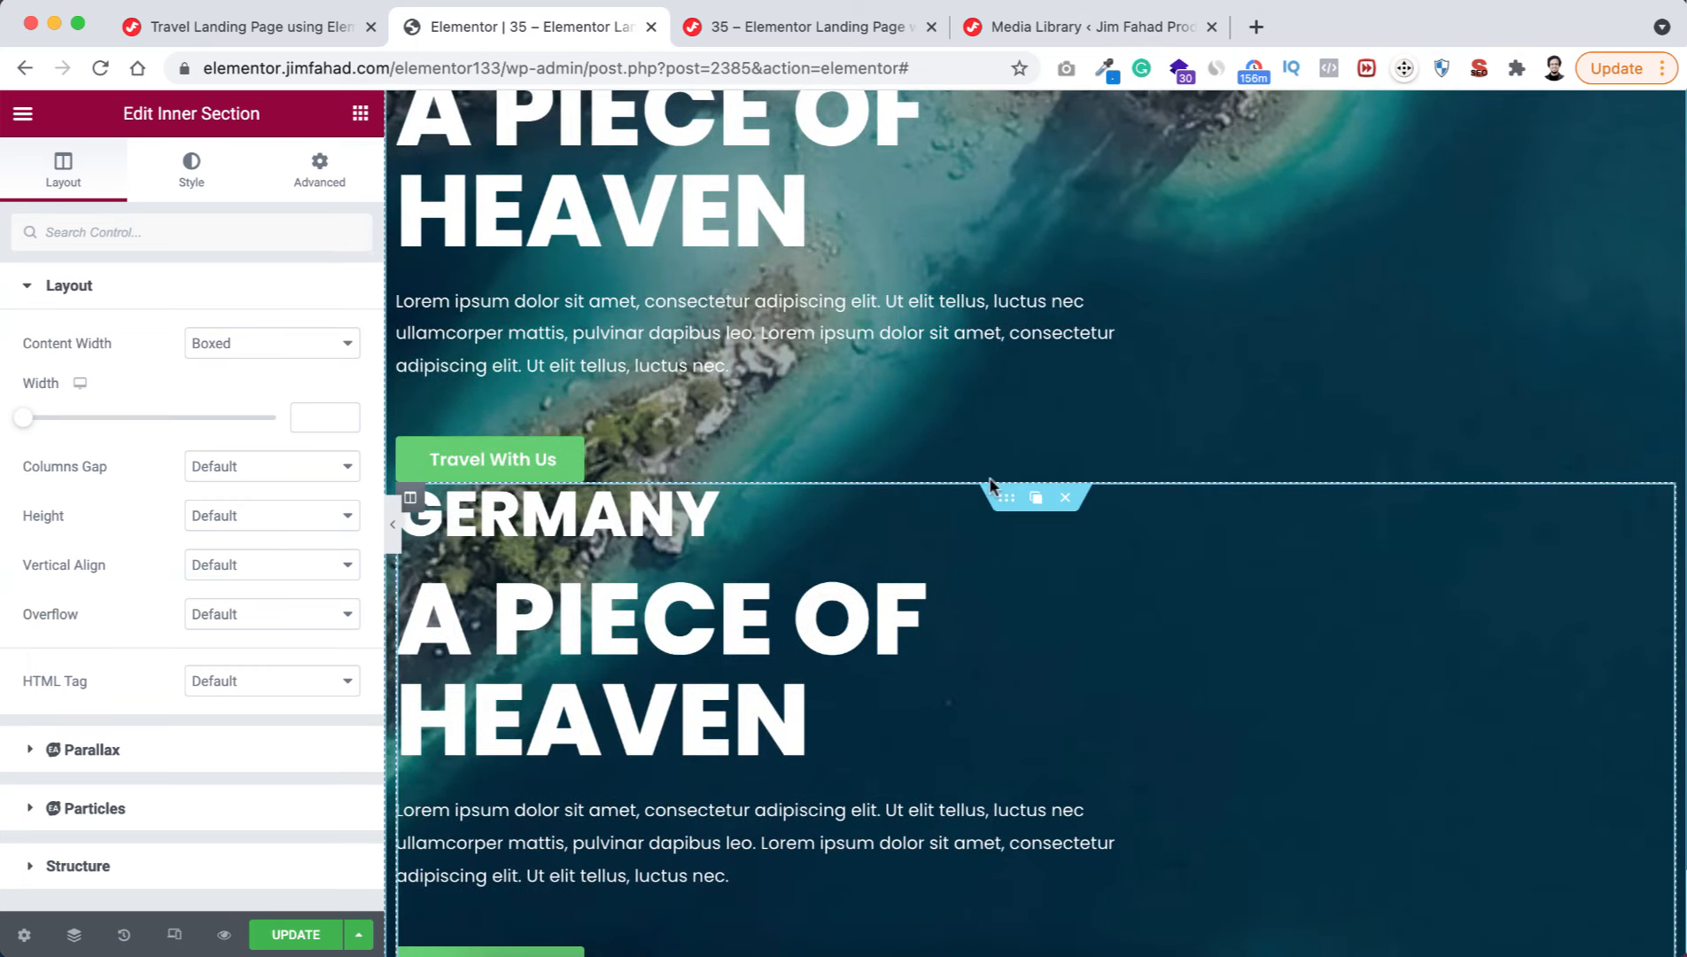
scroll(990, 361, up, 6)
scroll(990, 363, up, 4)
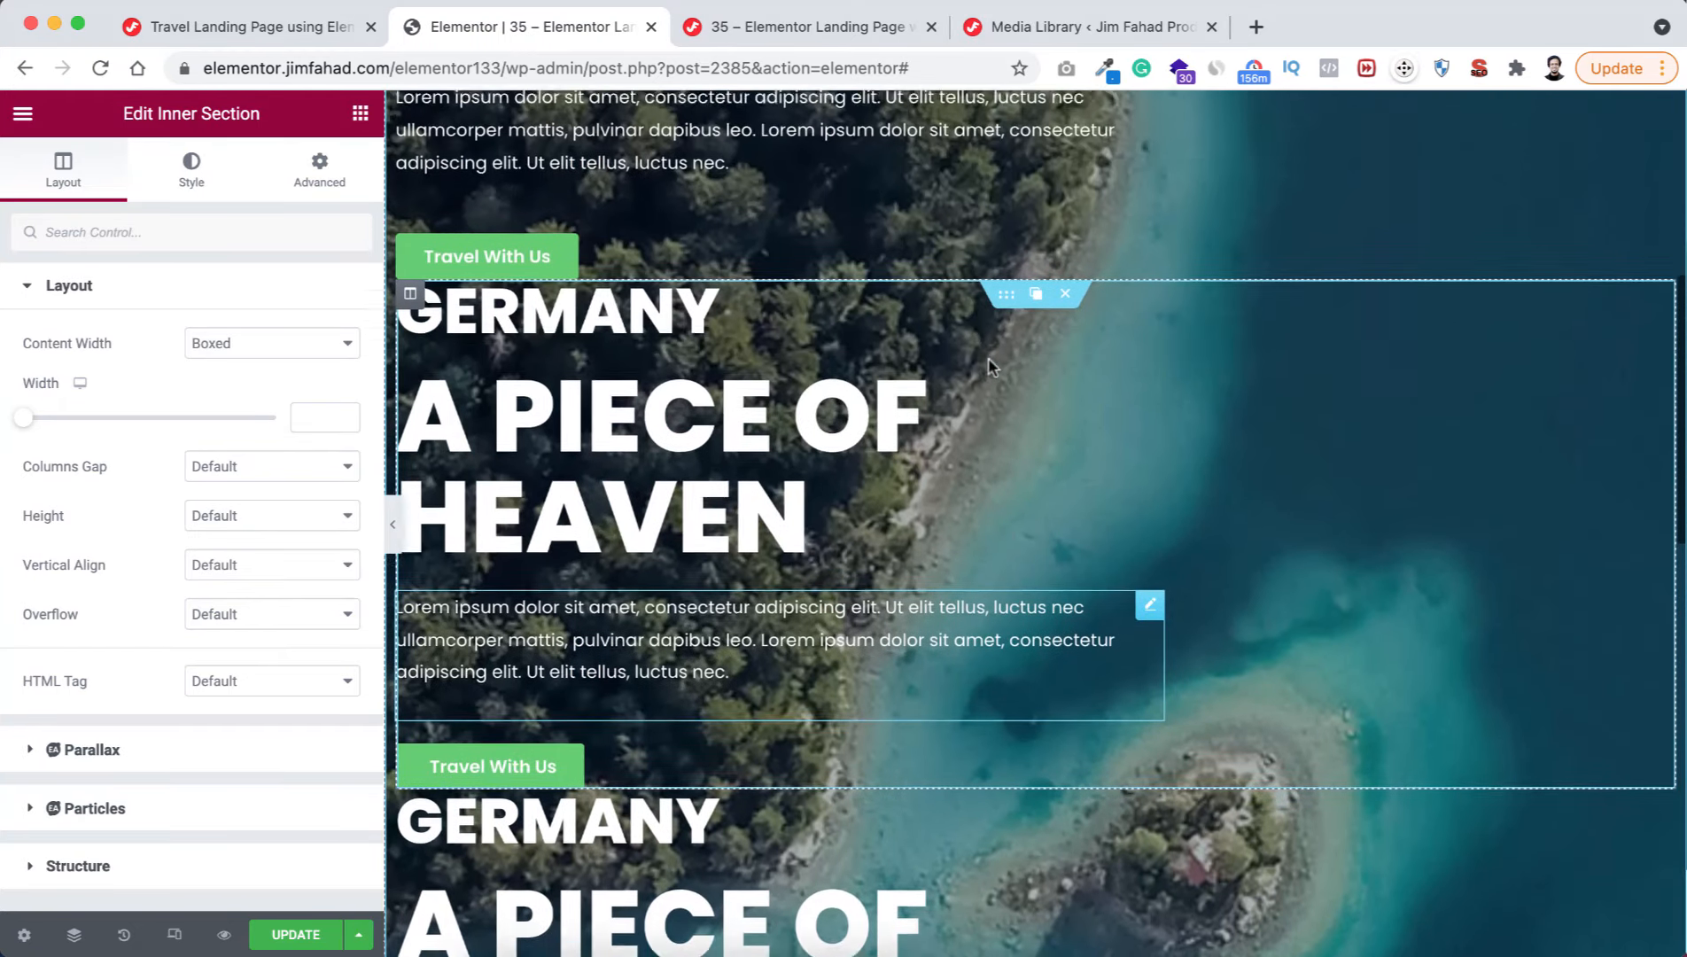
scroll(960, 281, up, 4)
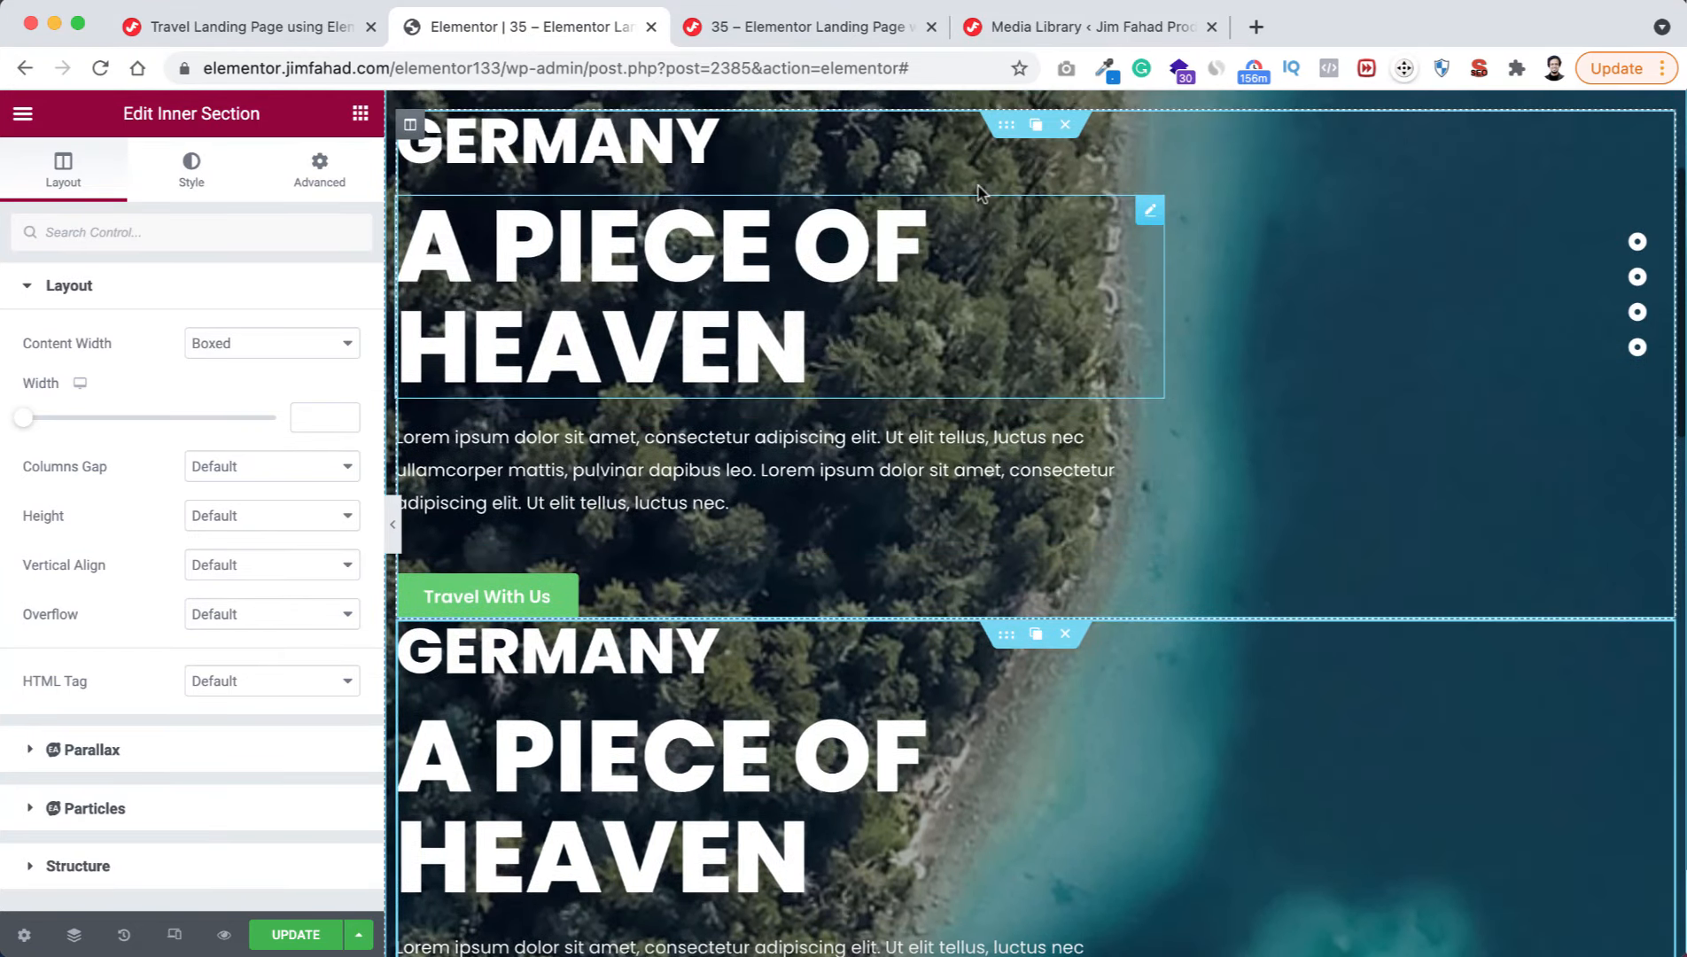
- In the second content section, set the country heading to Malta and the main heading to "Vacation Starts <br> Here"
scroll(886, 399, down, 3)
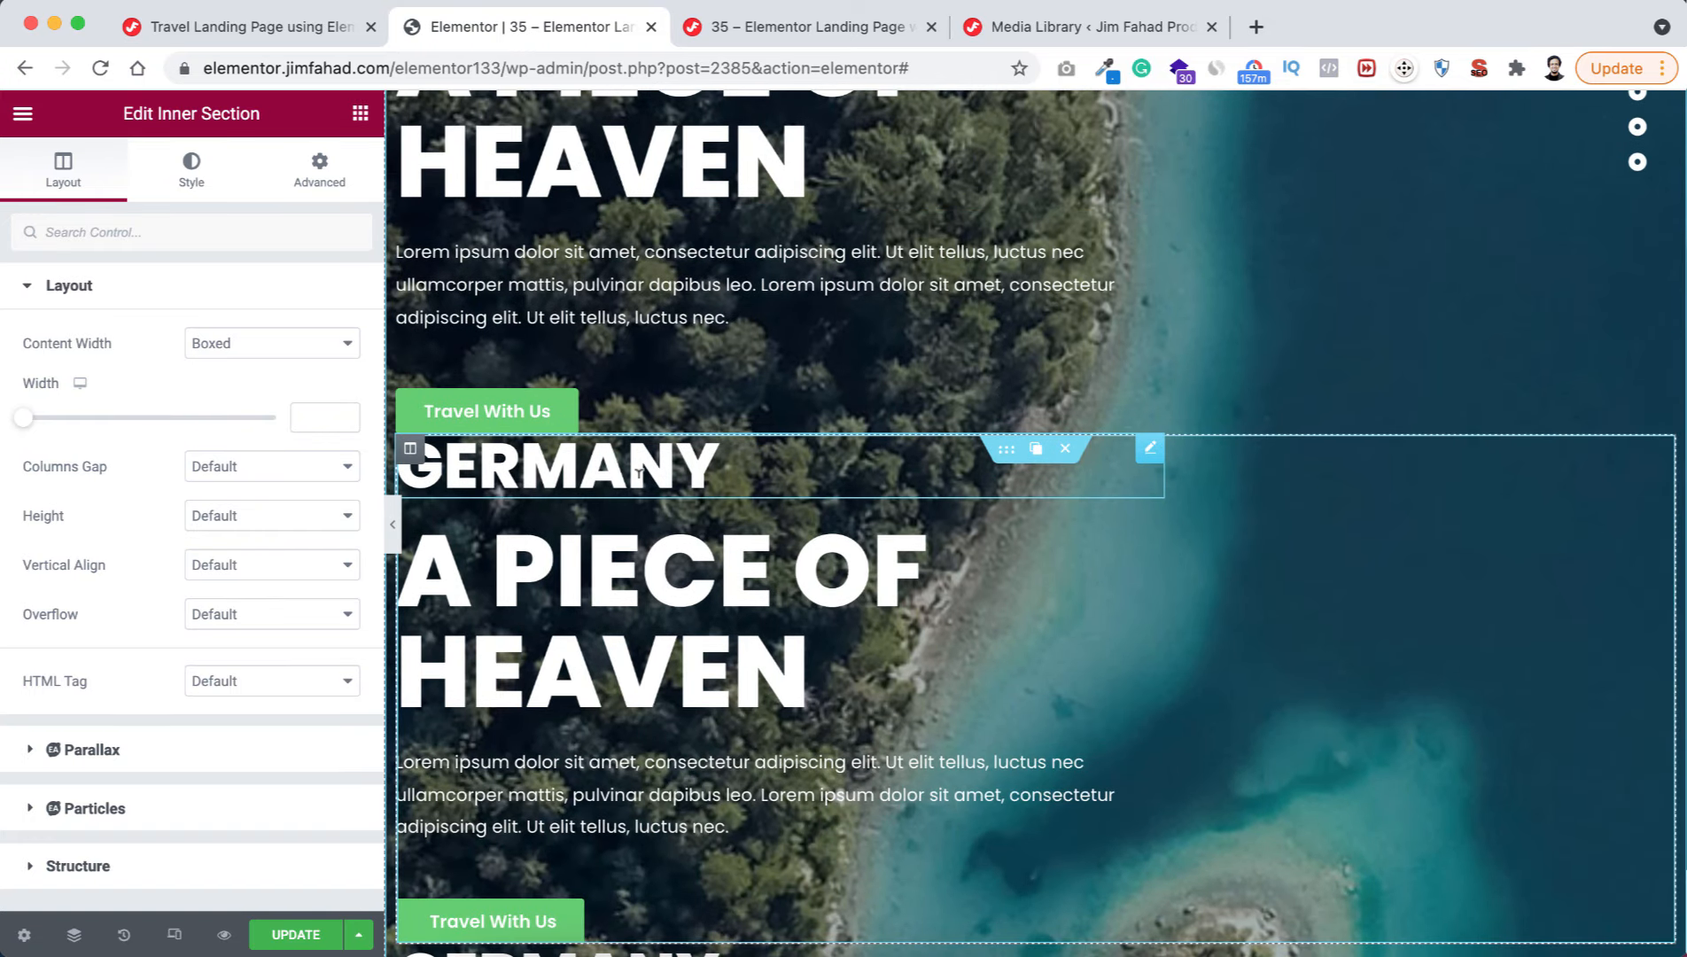
click(638, 472)
click(109, 375)
text(Malta)
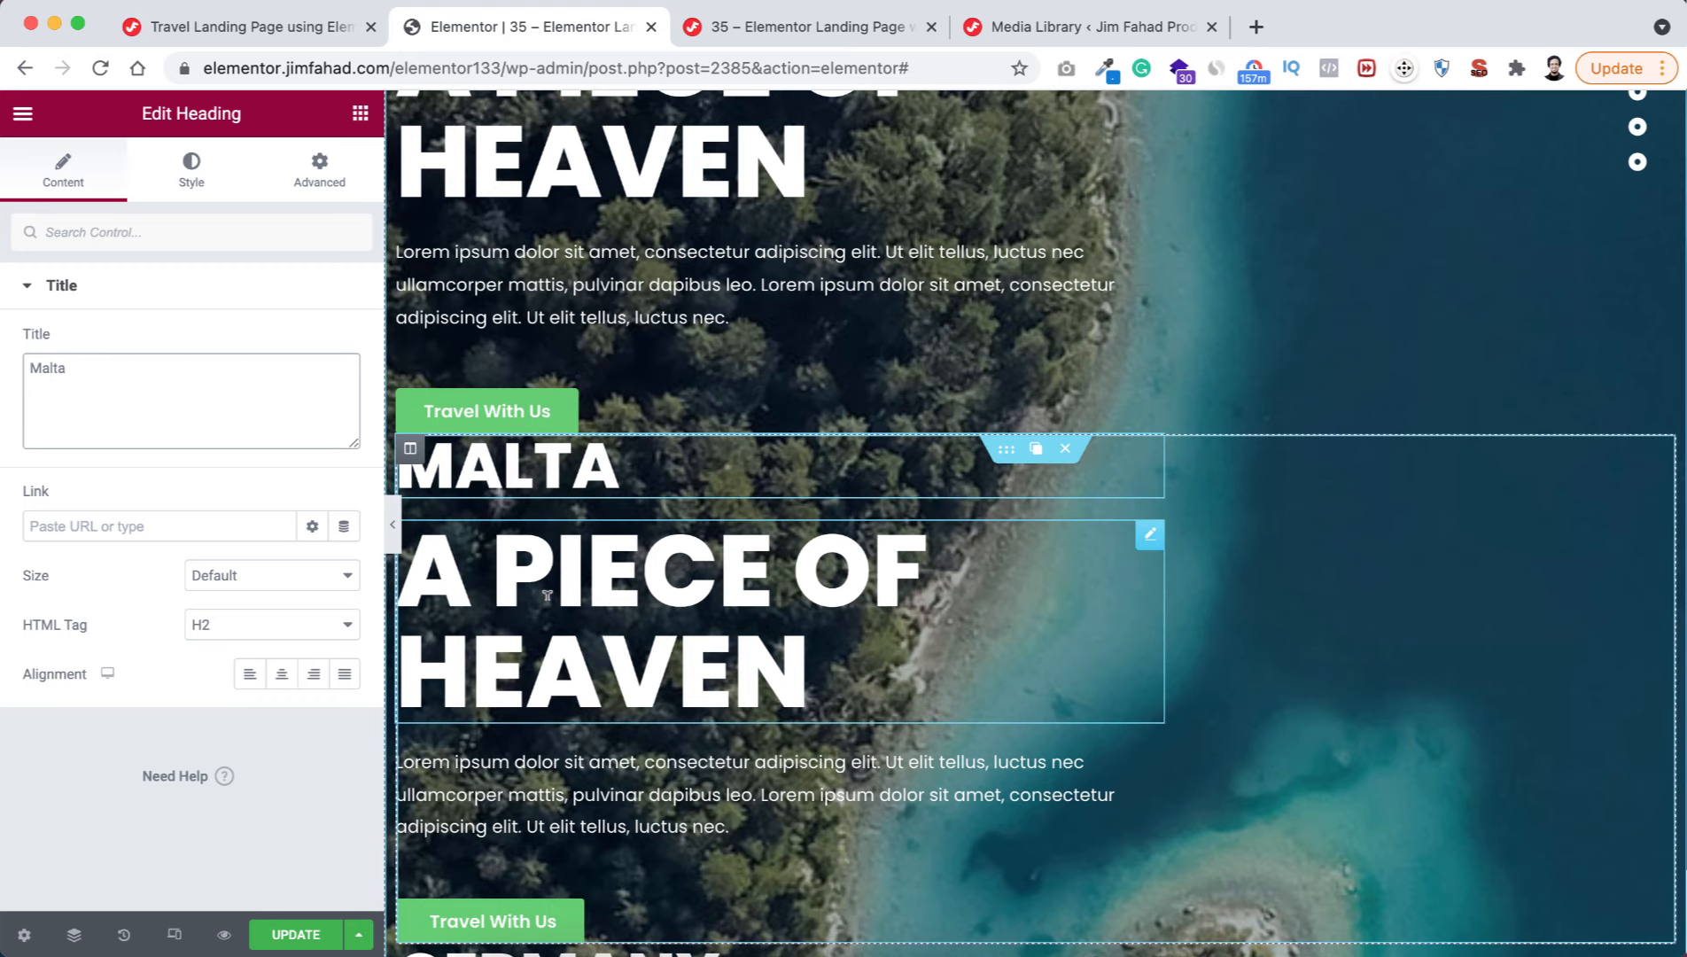
click(509, 567)
drag(93, 368, 3, 372)
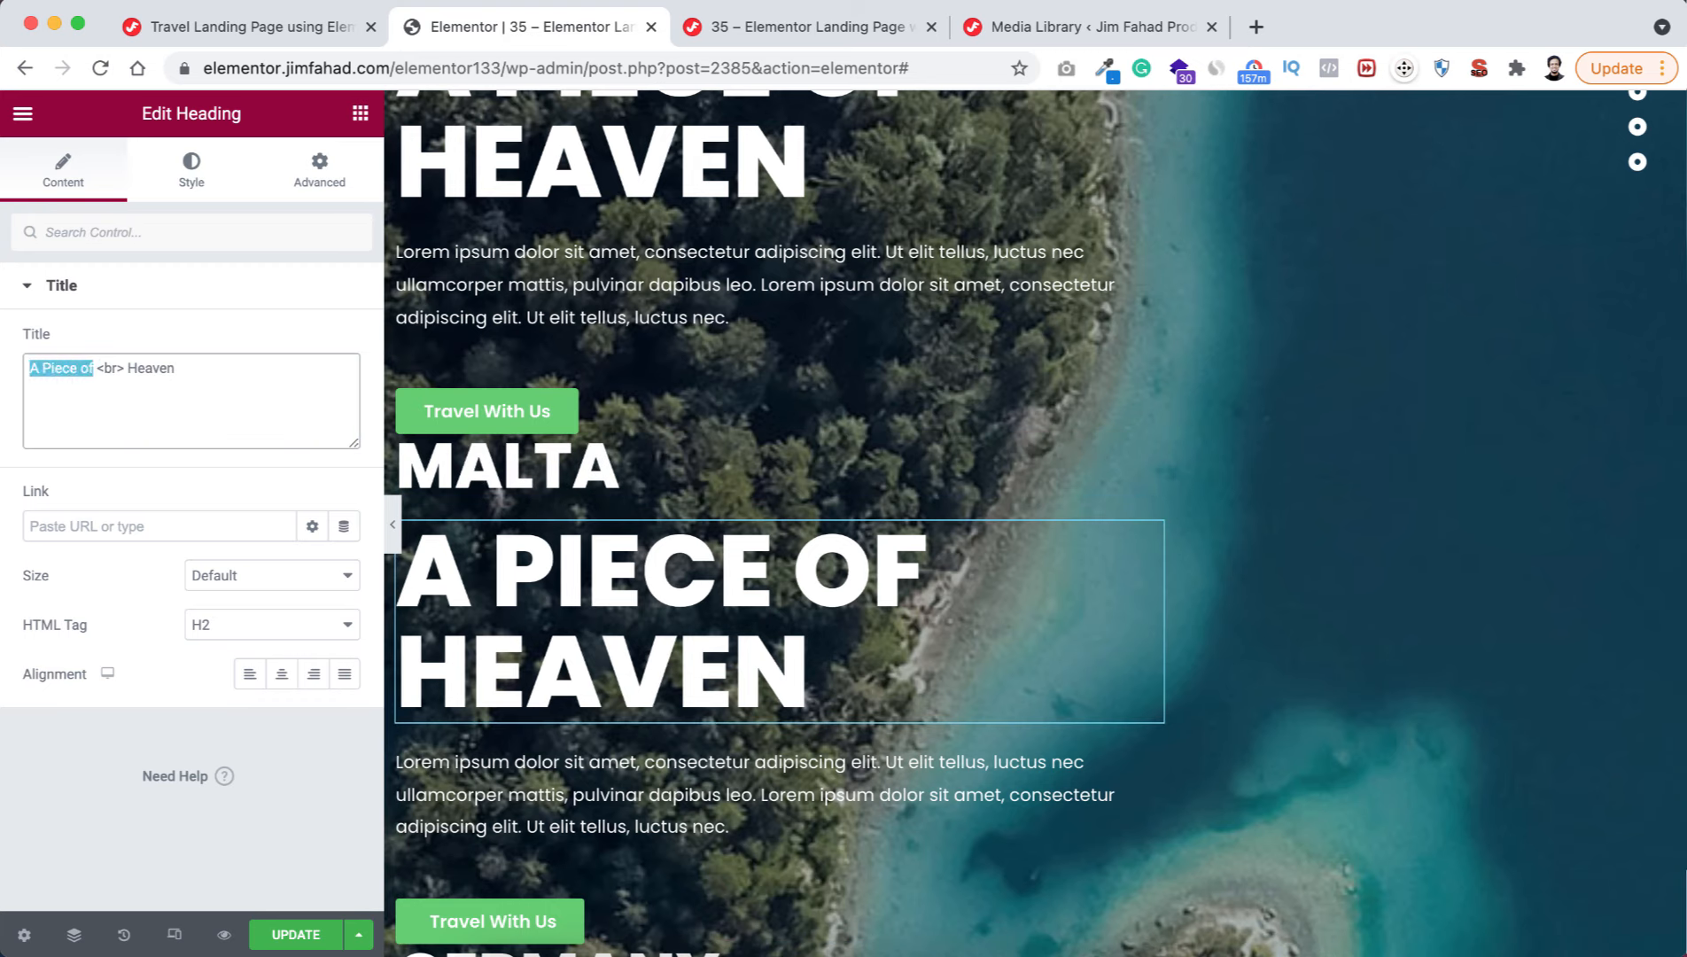
text(Vacati)
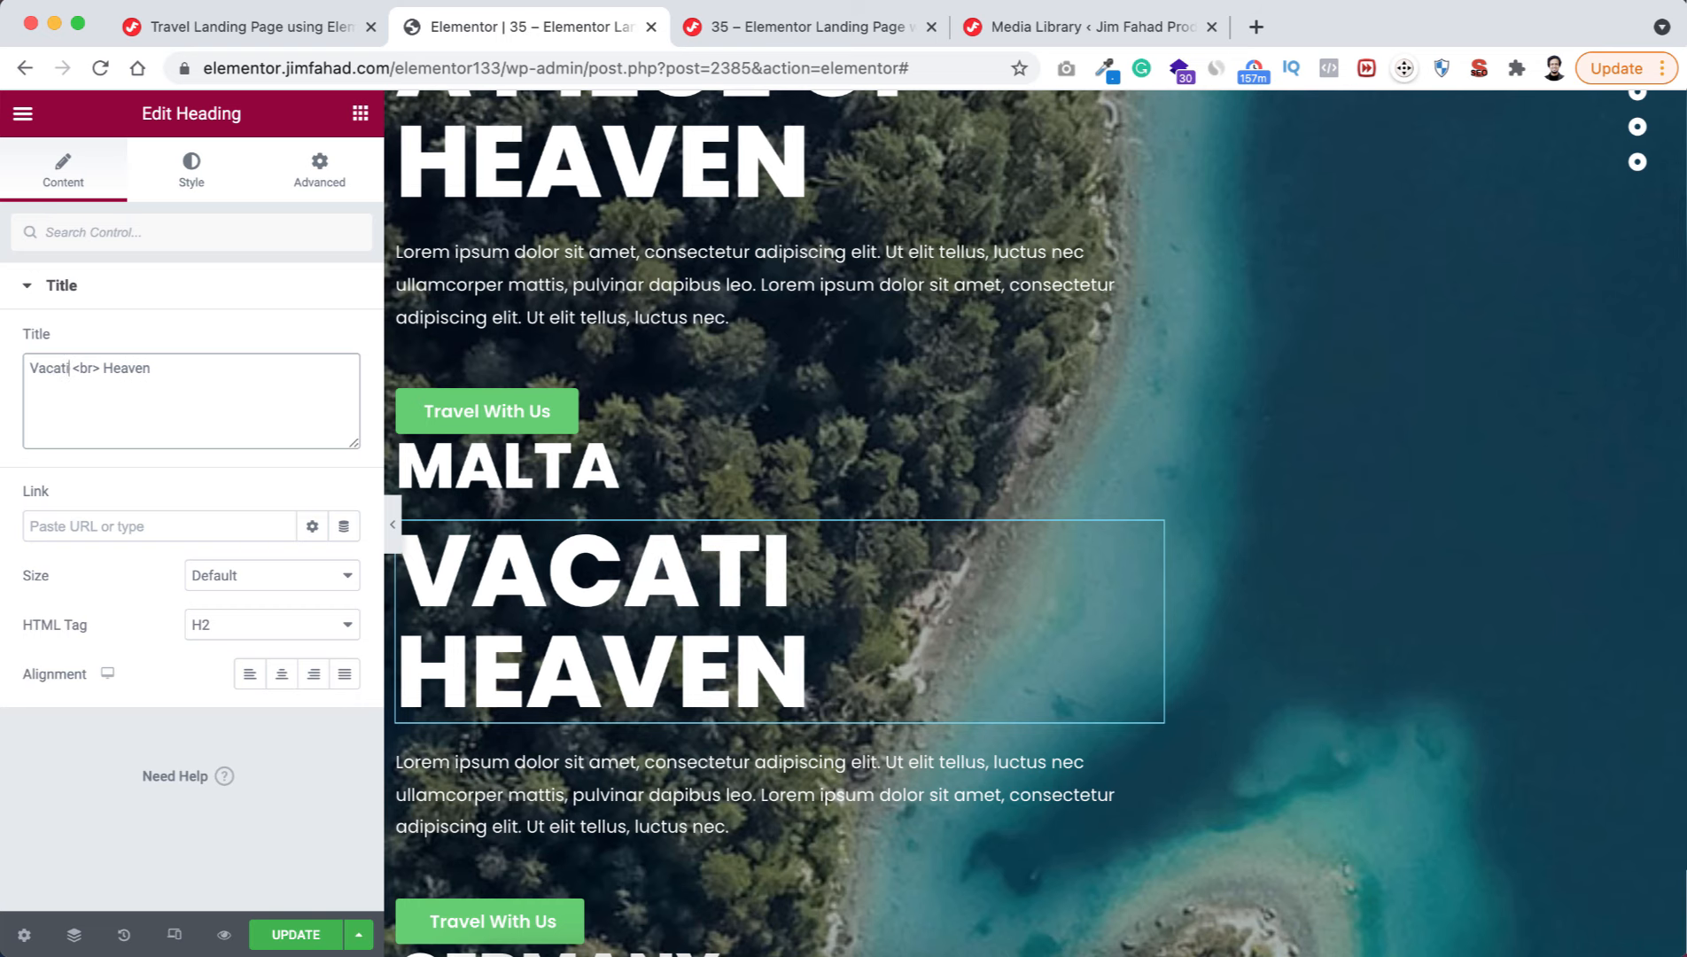
text(on Starts)
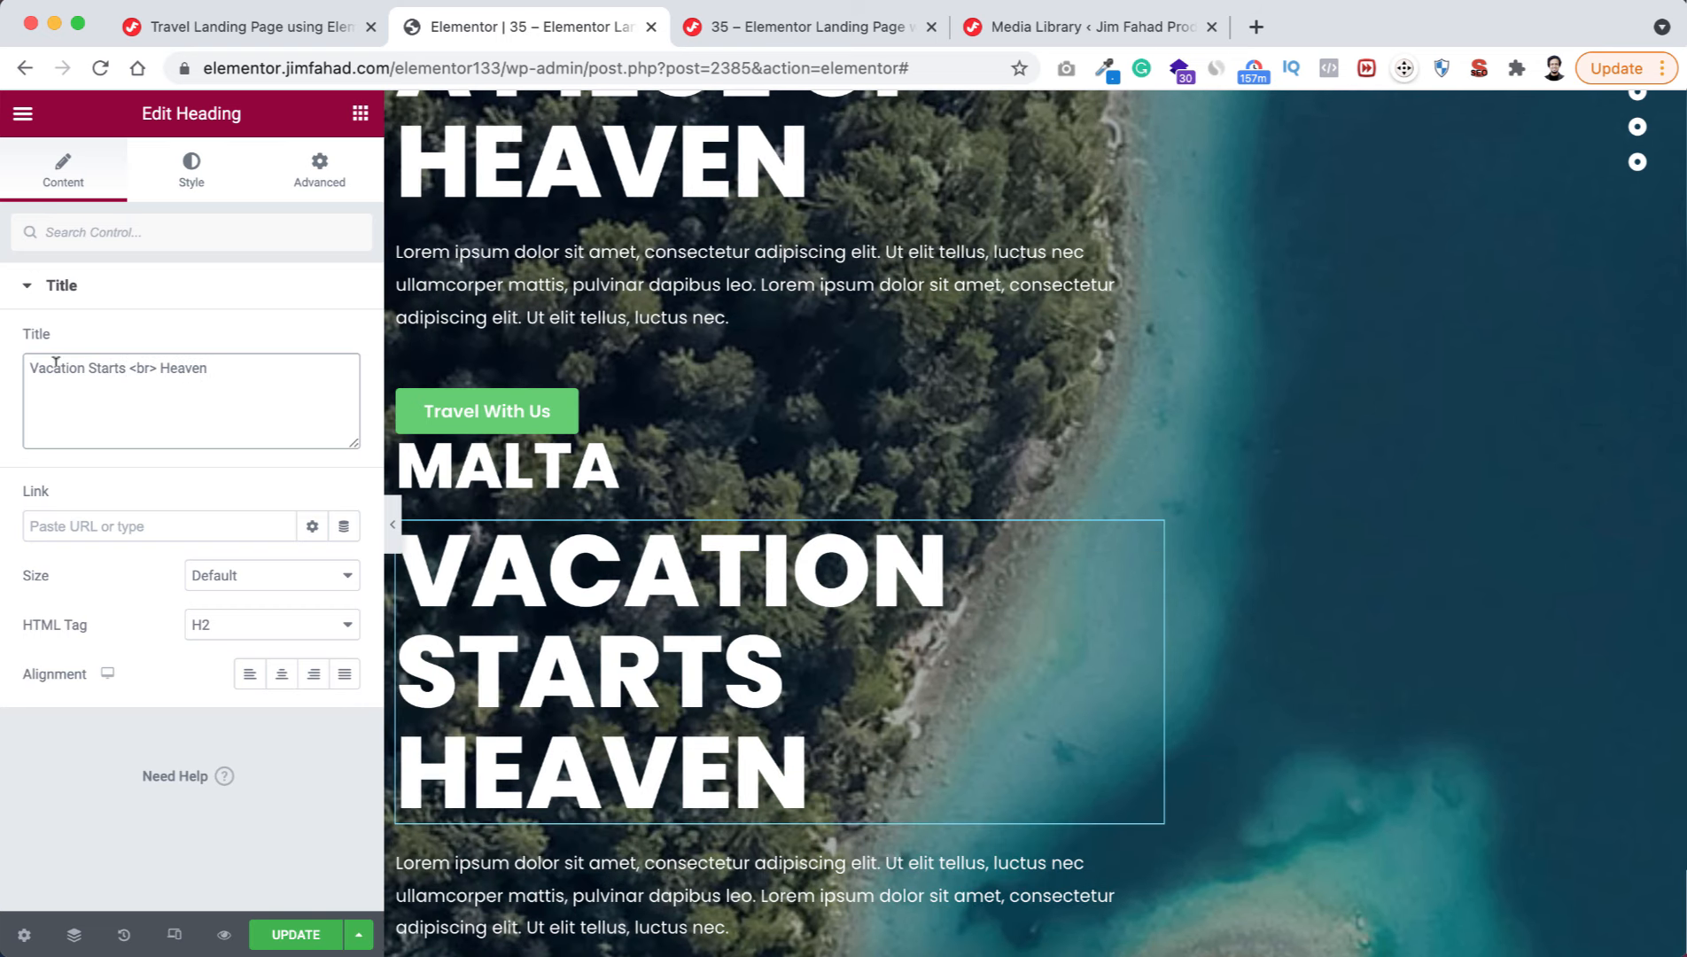
double_click(175, 367)
text(Here)
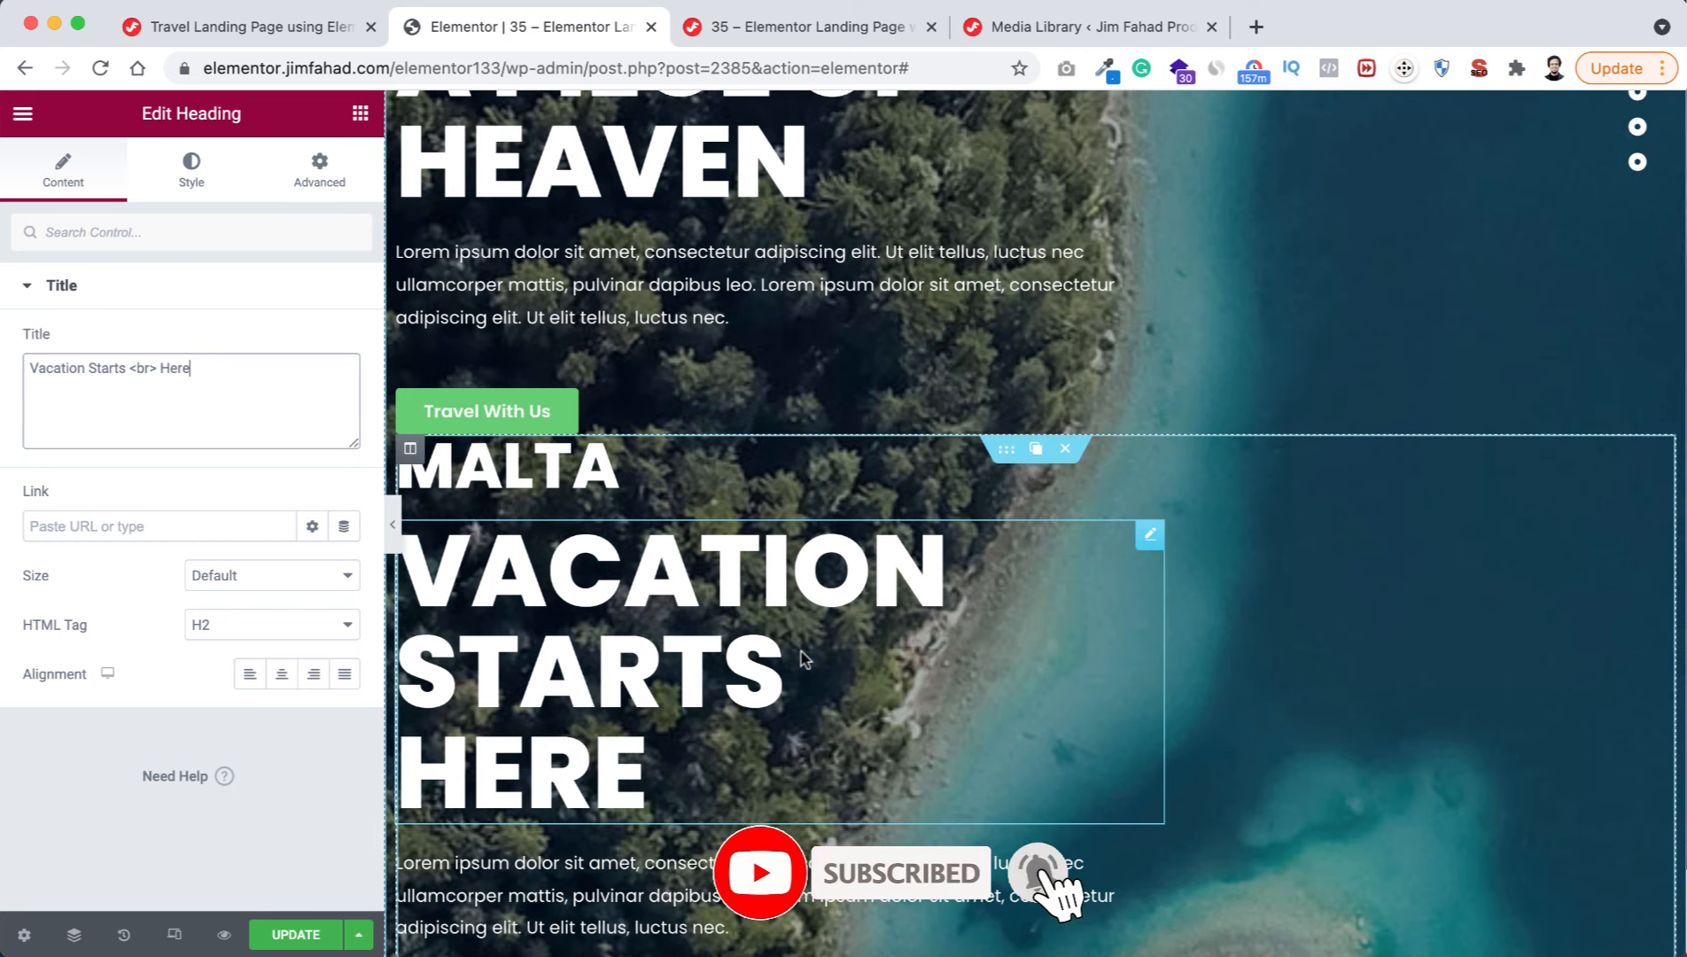
- In the third content section, set the country heading to Australia and the main heading to "Your Next <br> Destination"
scroll(801, 651, down, 7)
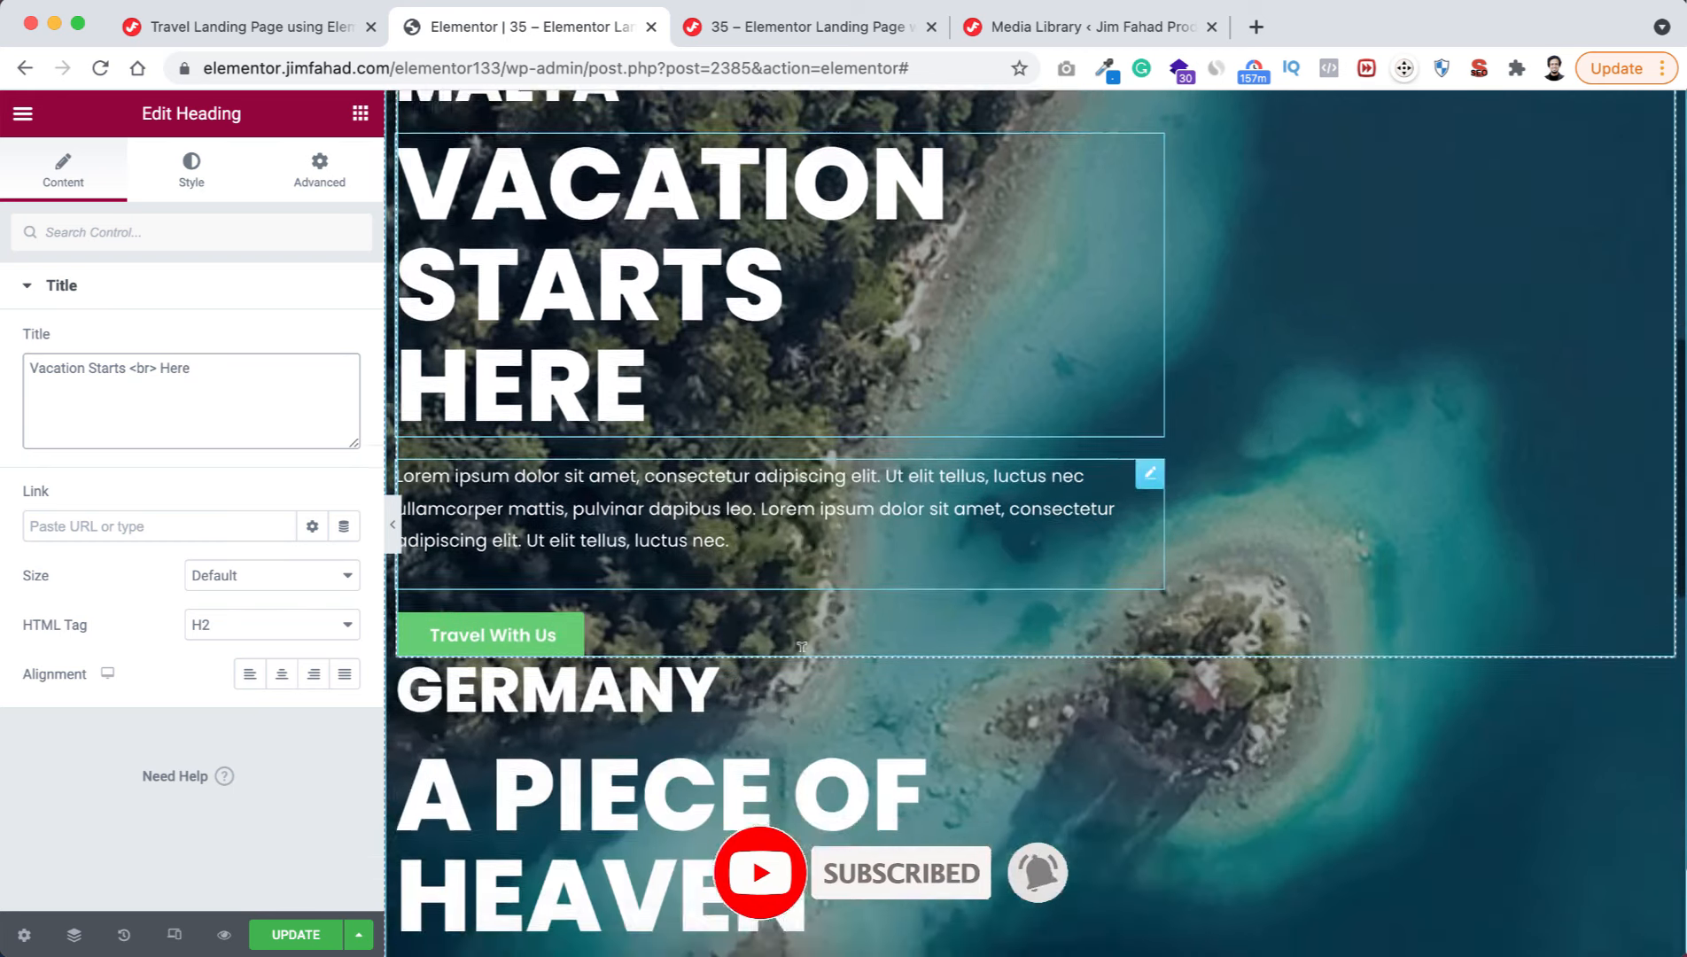
click(620, 456)
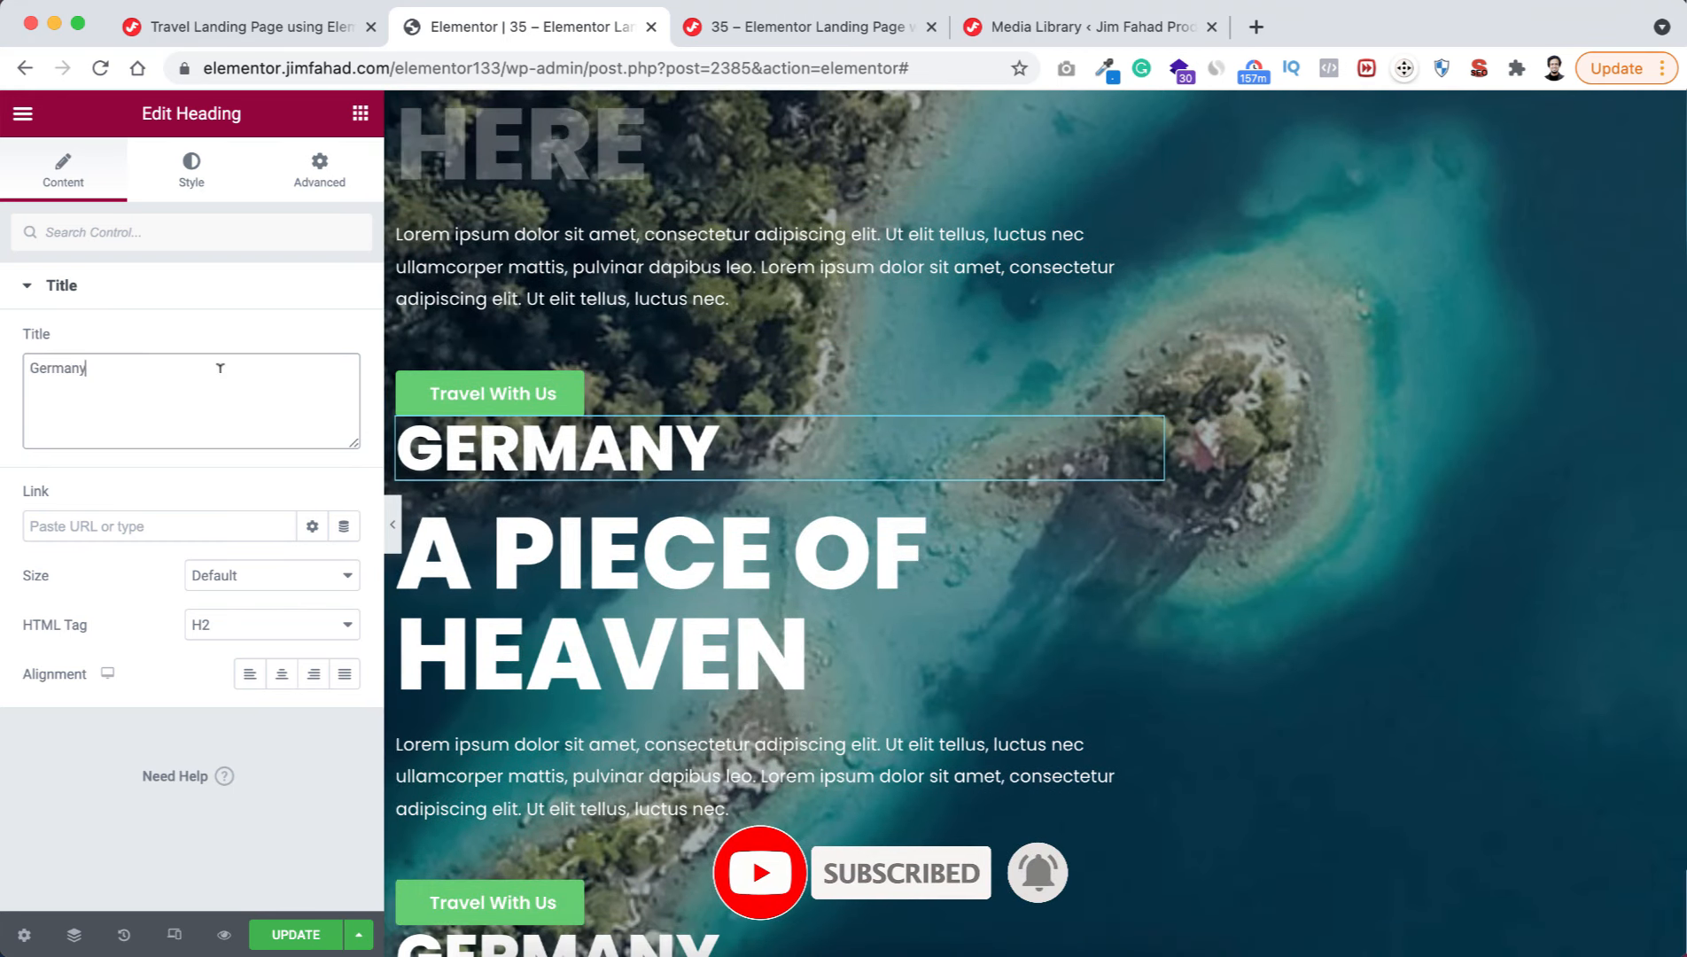
double_click(219, 366)
text(Australia)
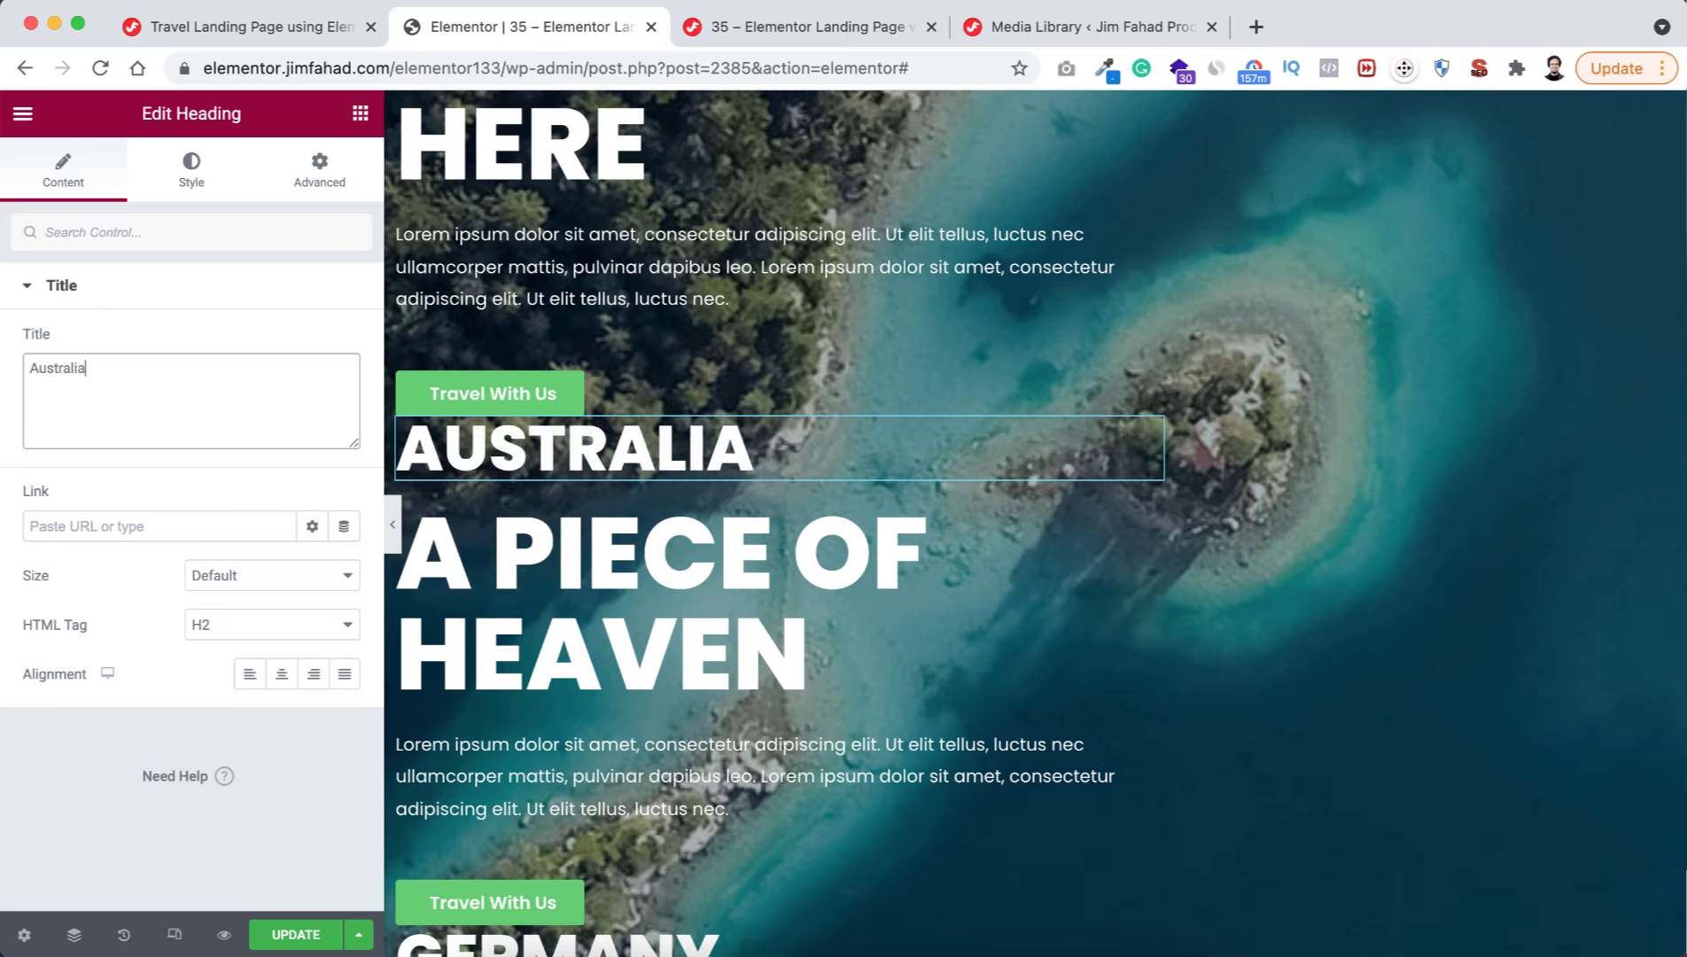
click(567, 553)
drag(93, 368, 29, 370)
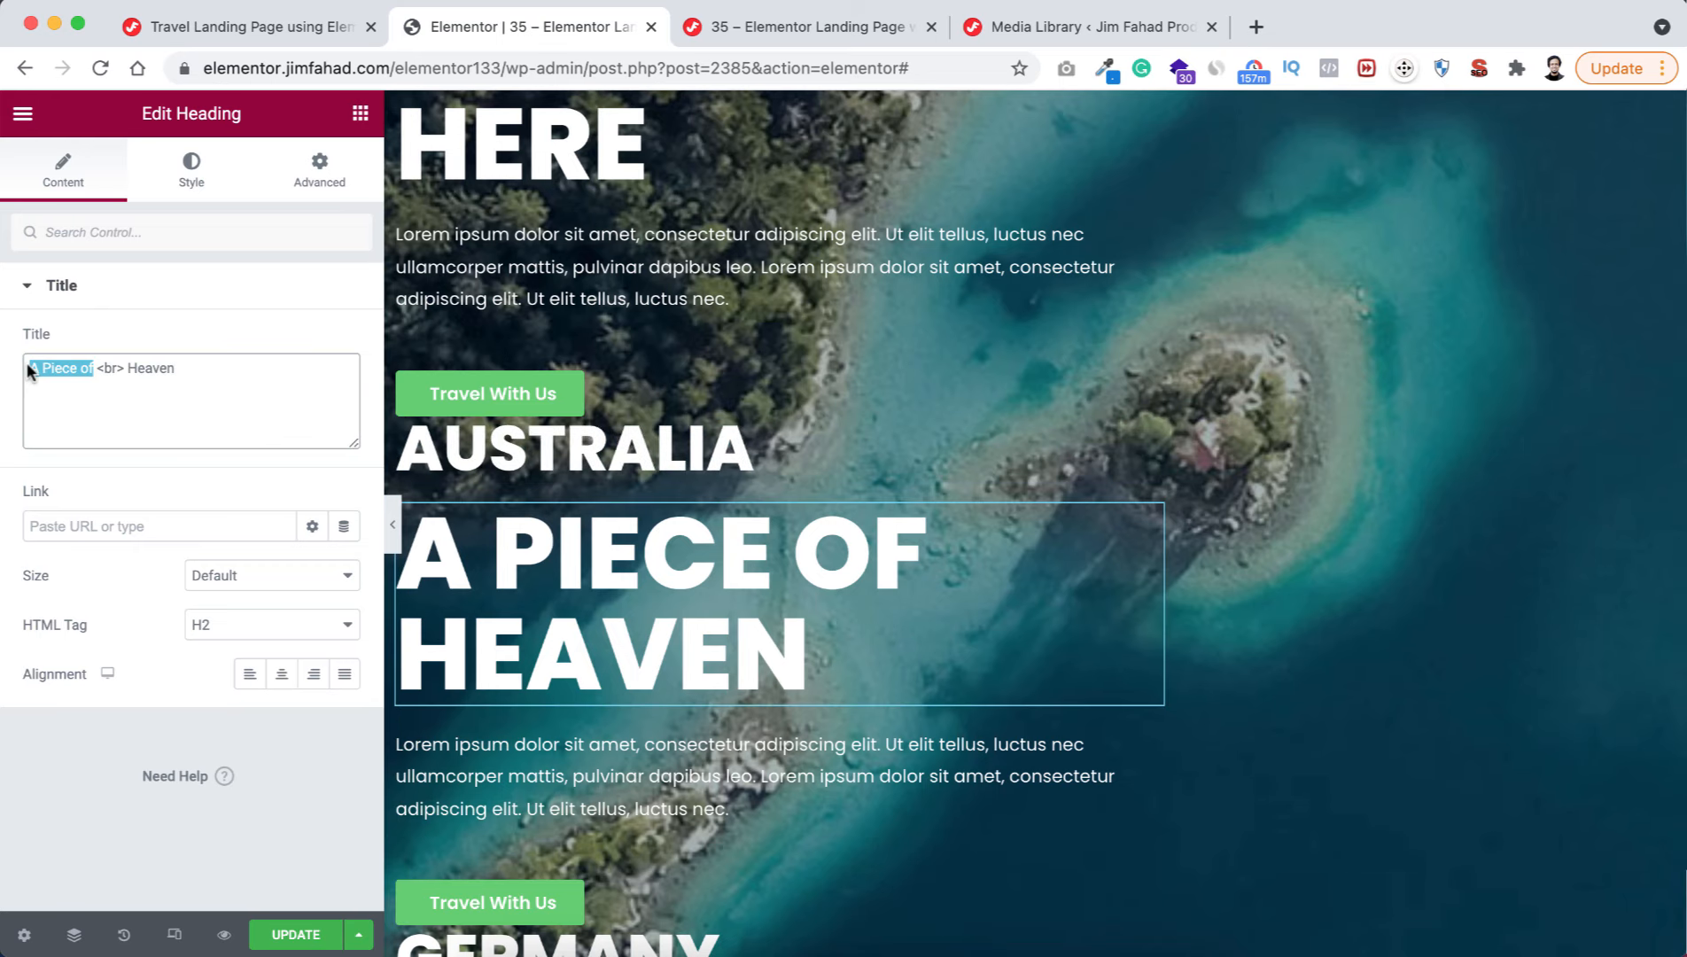
text(Your Next)
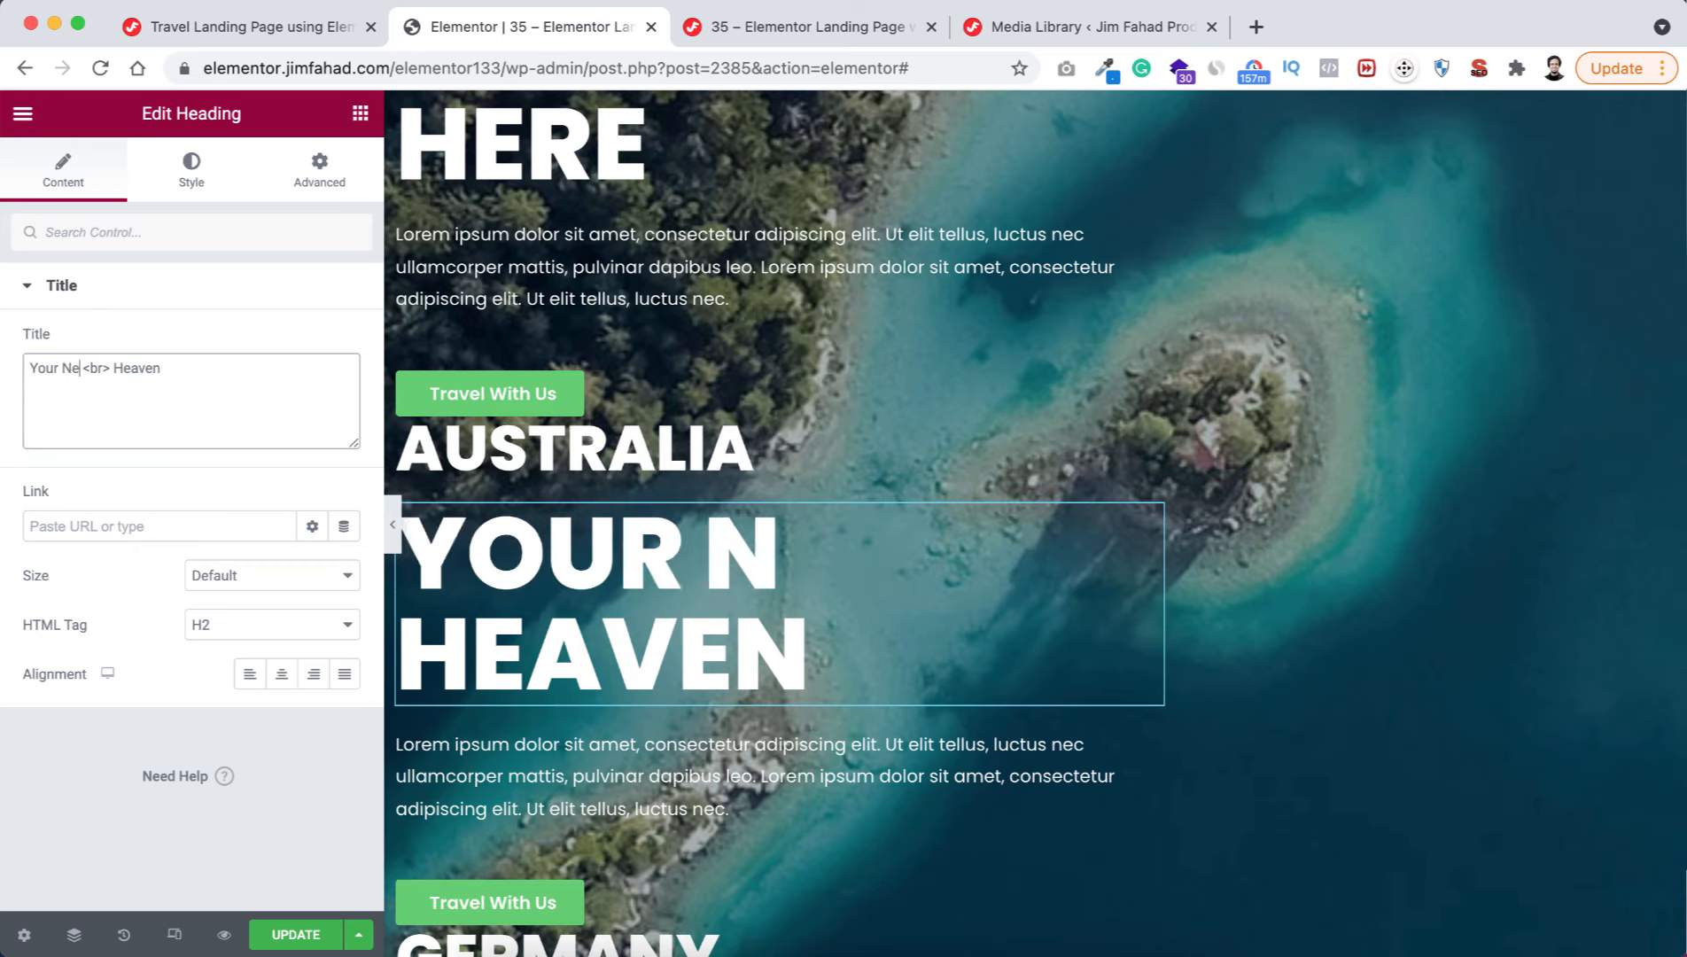
double_click(147, 368)
text(Destination)
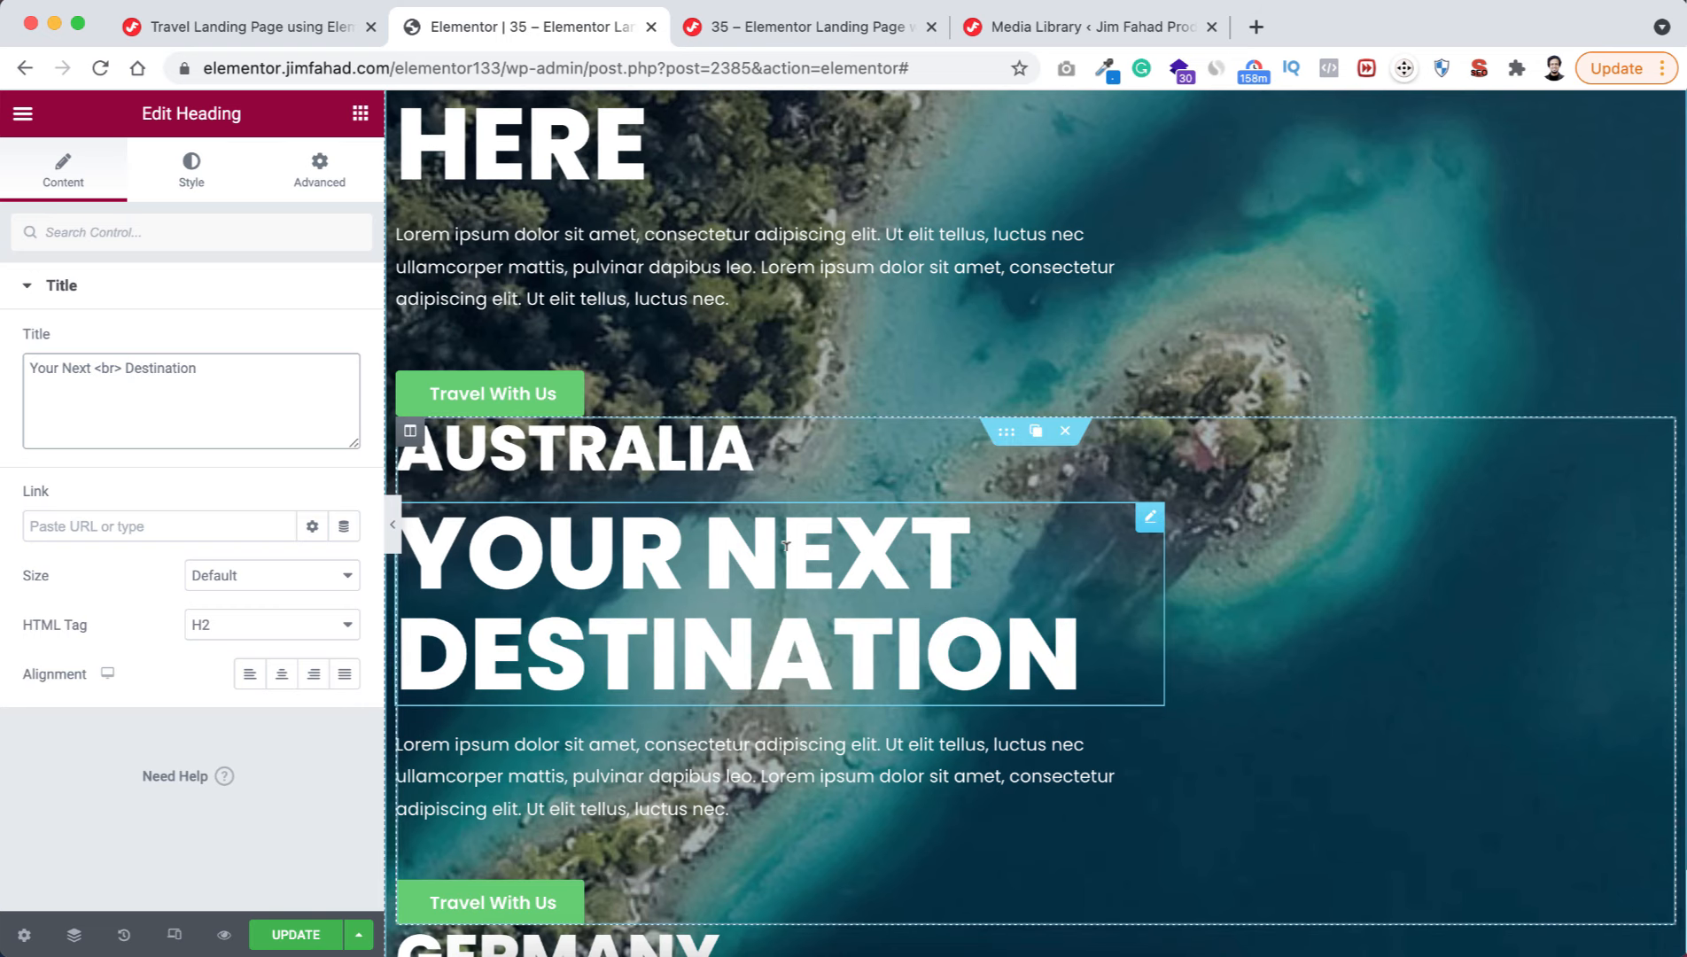
- In the fourth content section, set the country heading to Dubai and the main heading to "Explore The <br> History"
scroll(789, 558, down, 5)
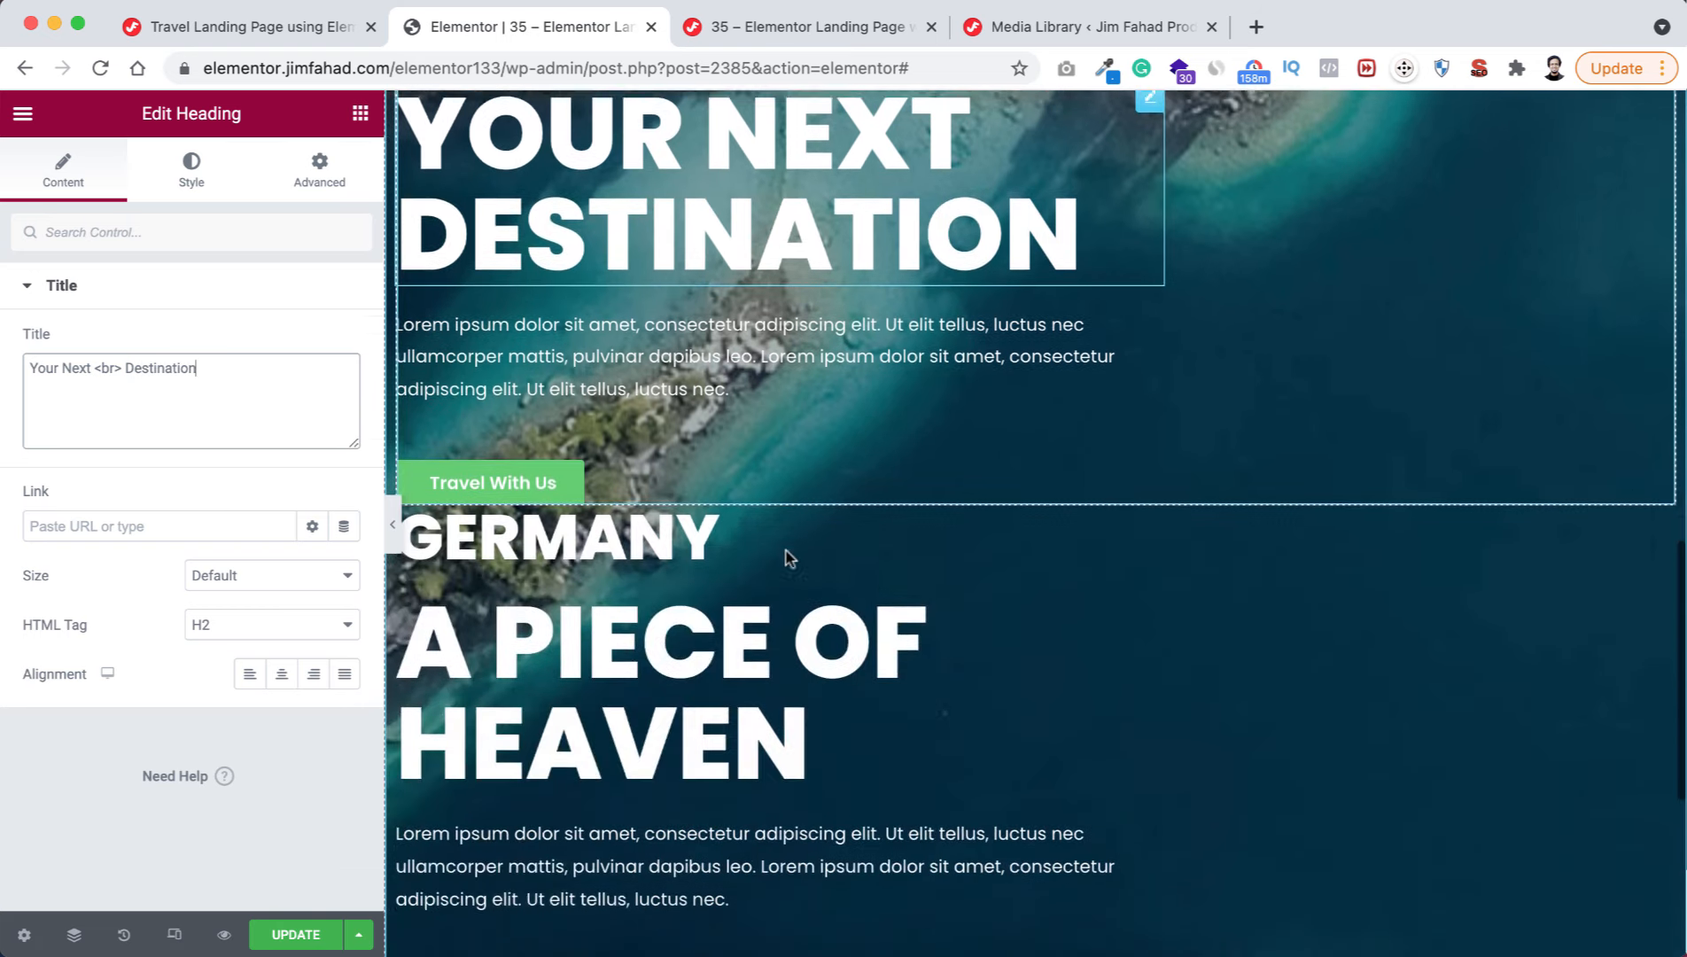
click(788, 558)
click(162, 361)
double_click(162, 359)
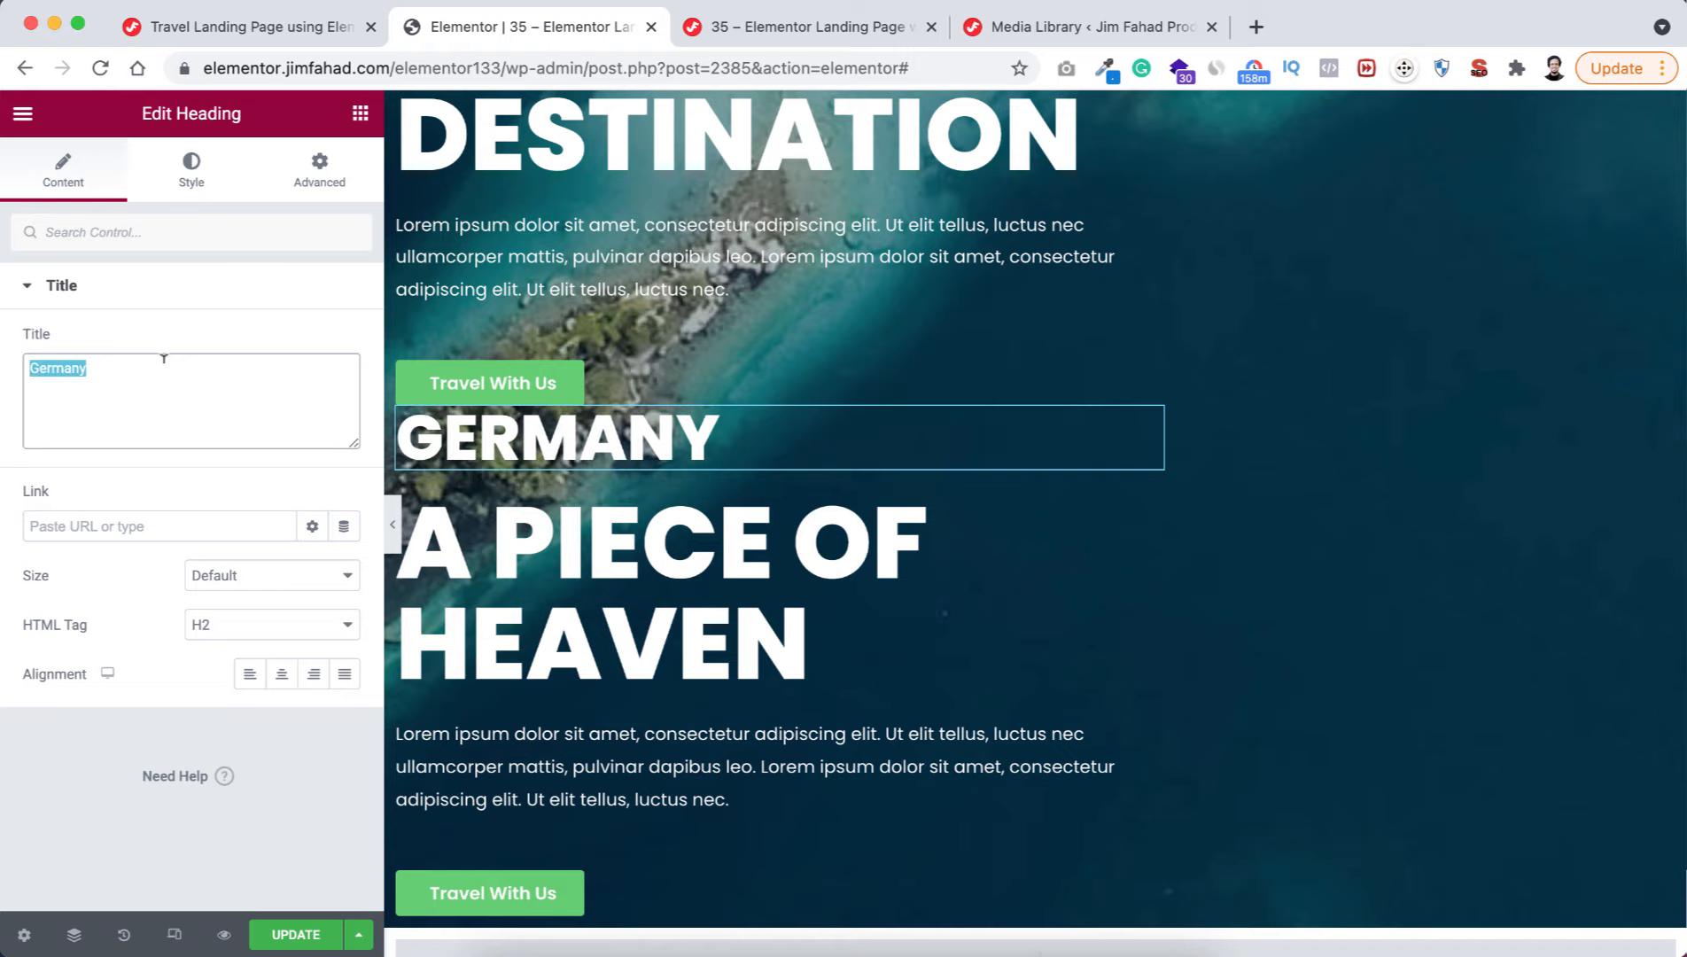
text(Dubai)
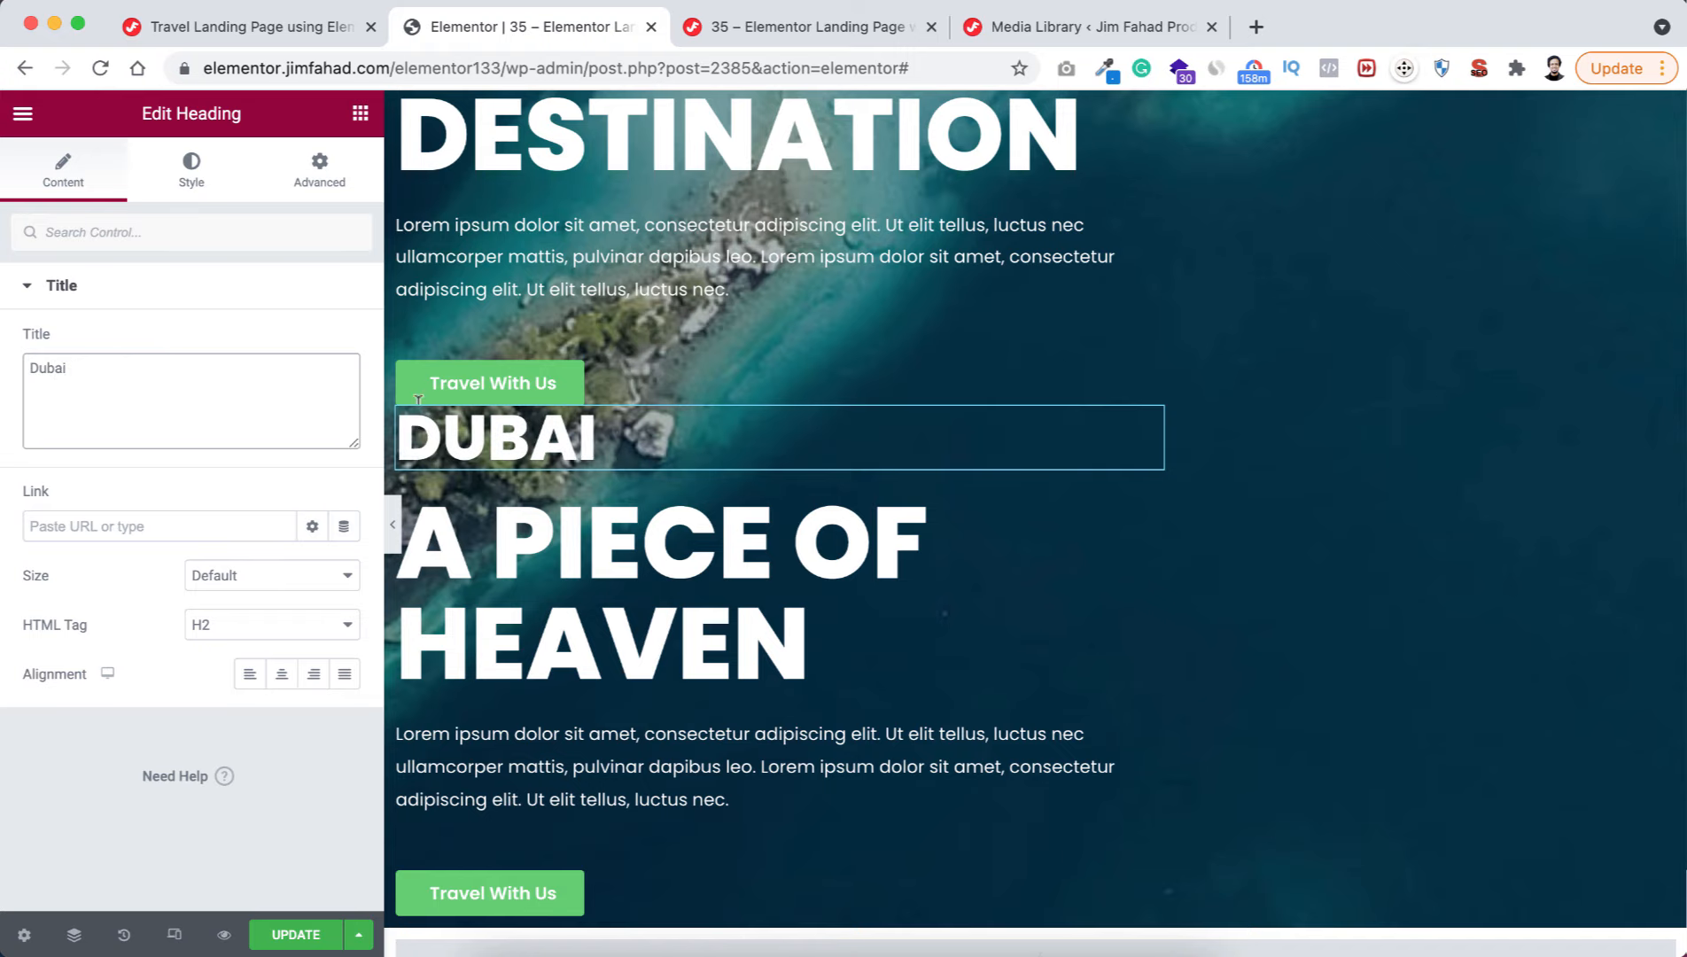
click(624, 585)
drag(29, 368, 87, 368)
text(Expl)
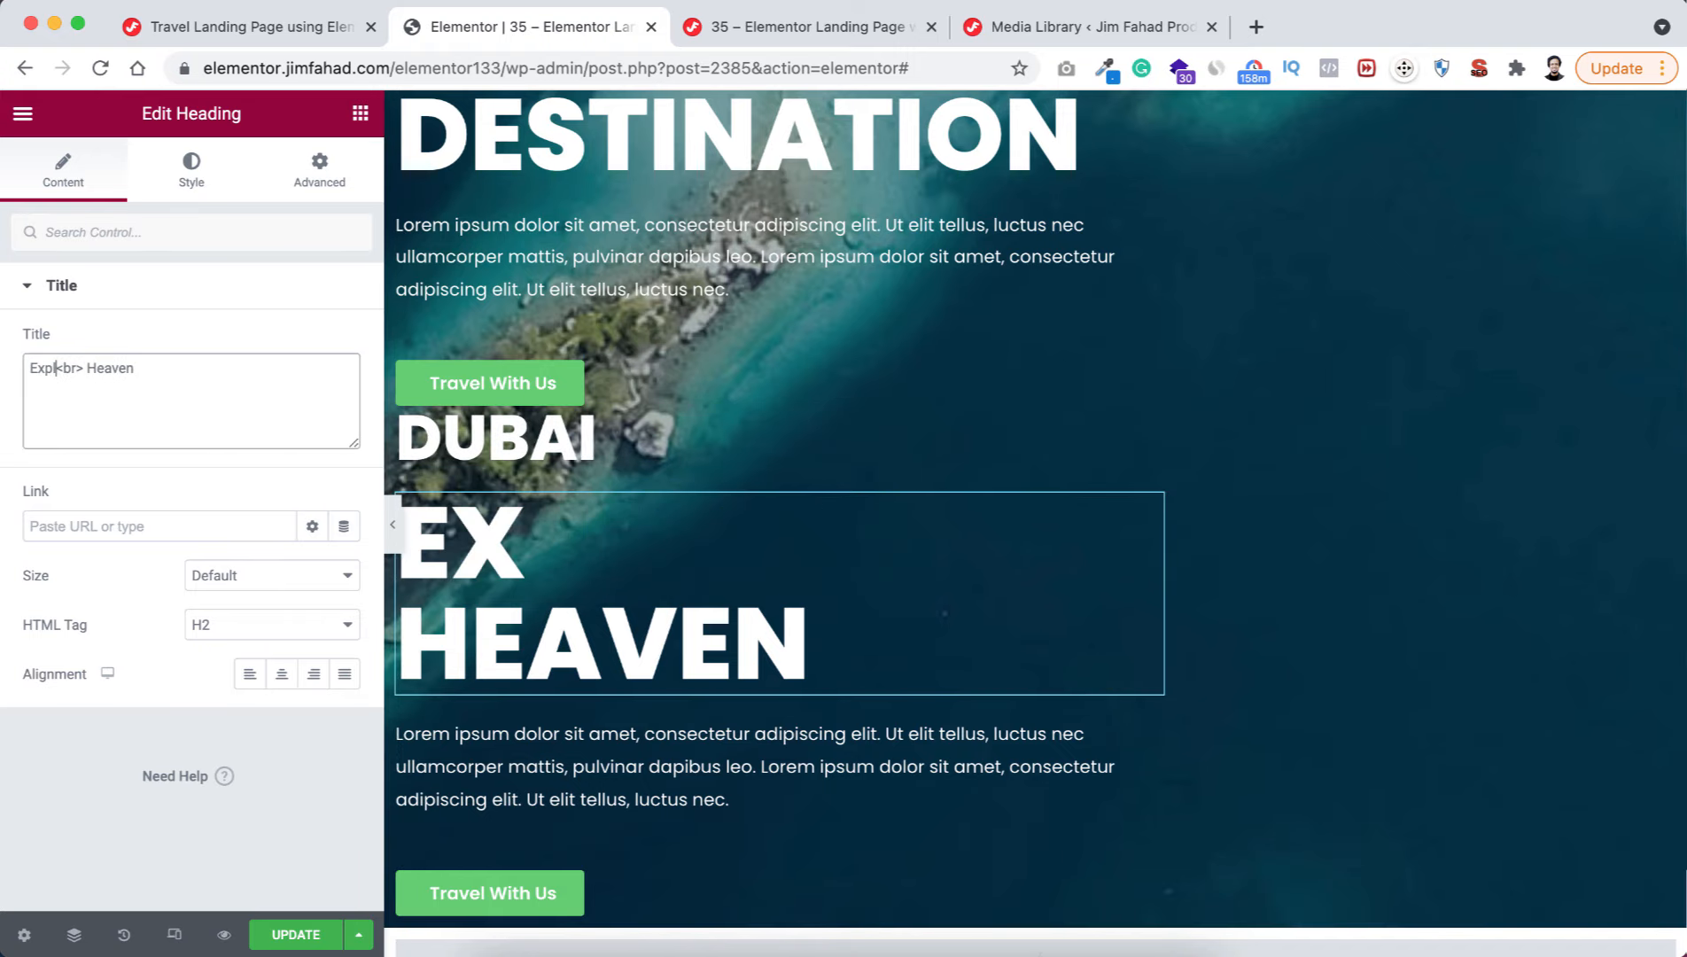
text(ore The)
double_click(161, 368)
text(Host)
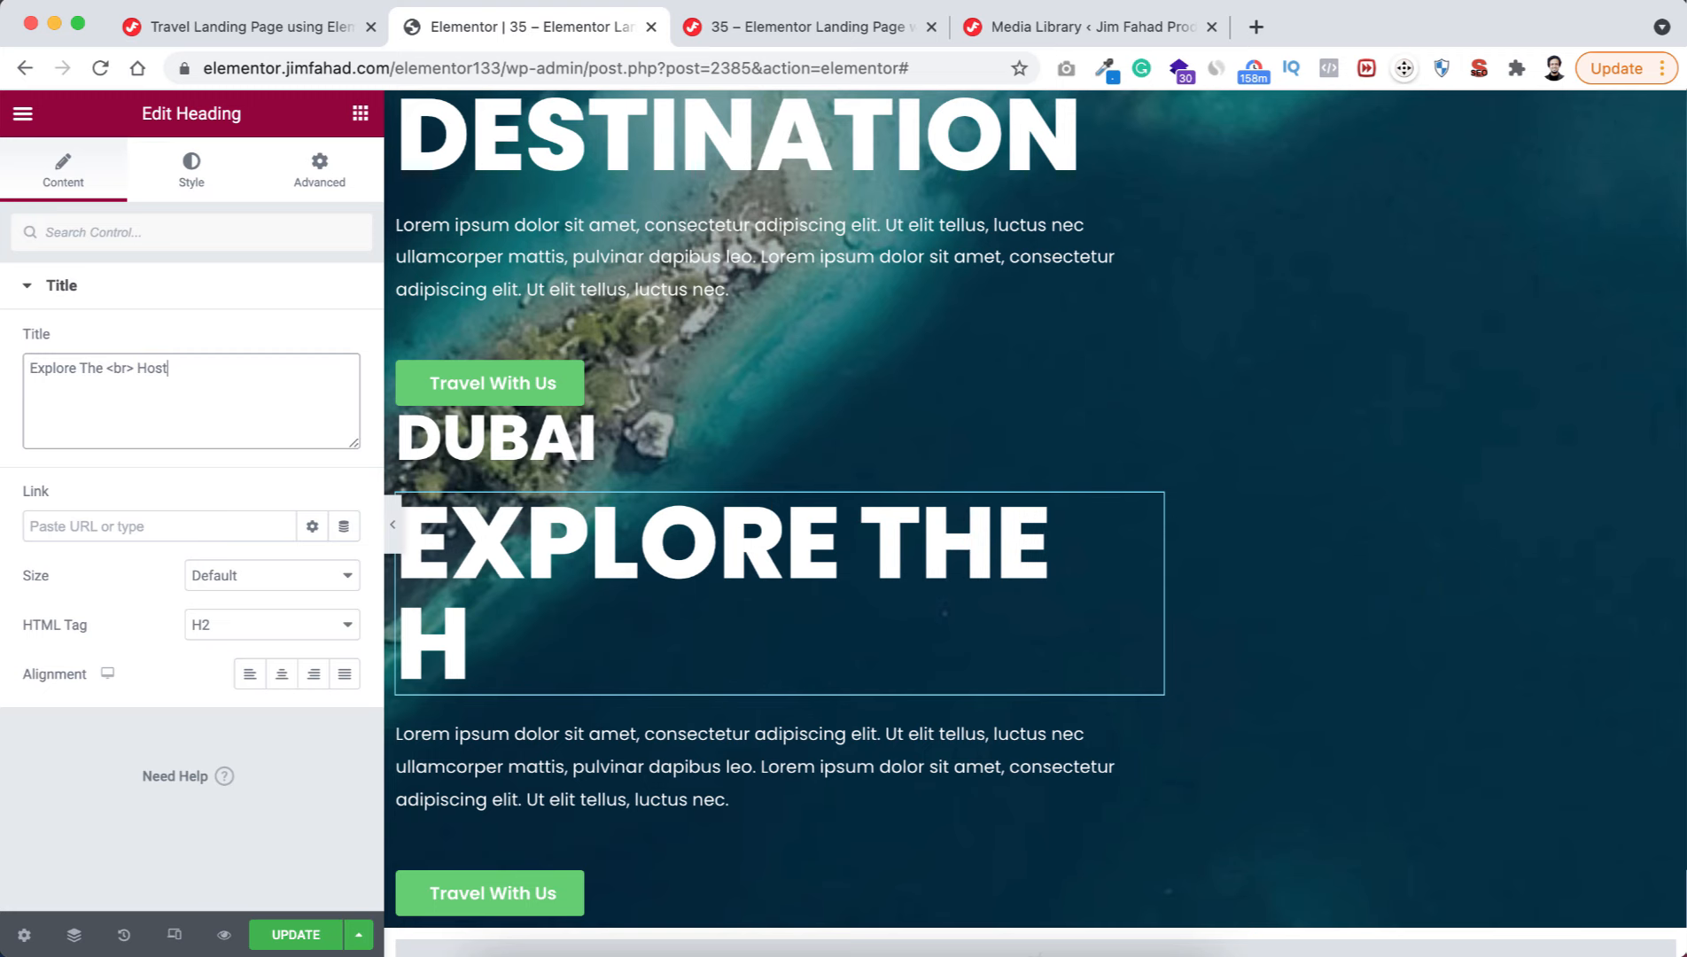
key(BackSpace)
key(BackSpace)
key(BackSpace)
text(istory)
- Check the Germany section's CSS ID and class, and give the Malta inner section the CSS ID section-2
scroll(837, 456, up, 2)
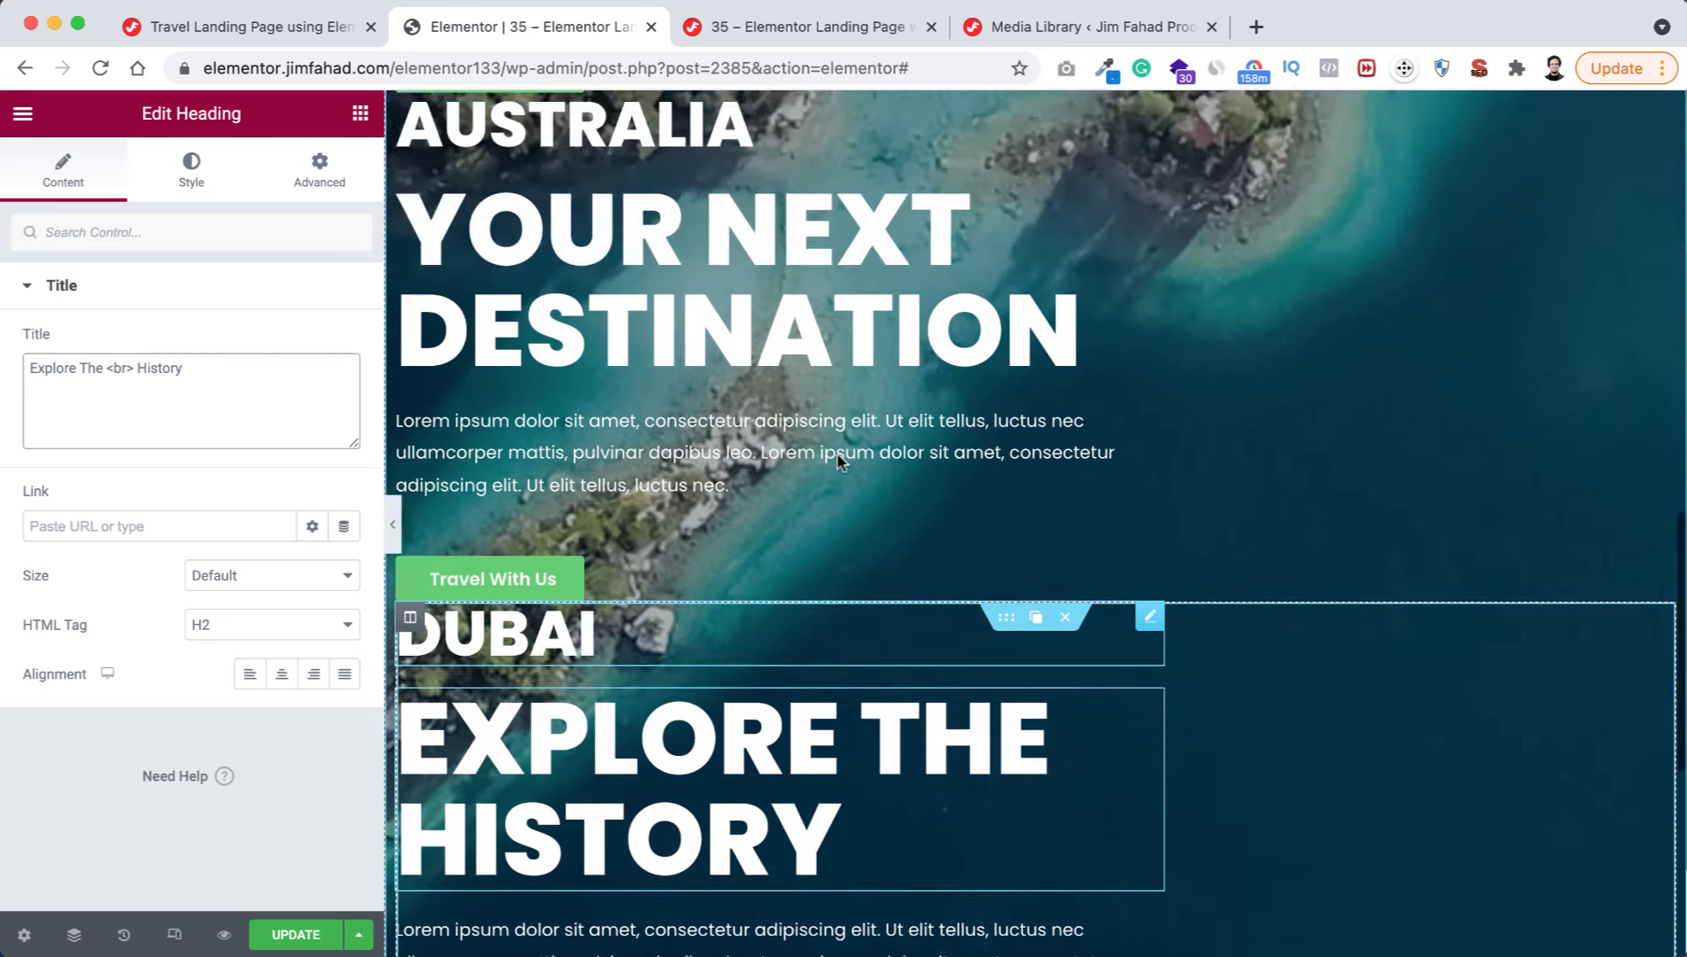
scroll(837, 458, up, 10)
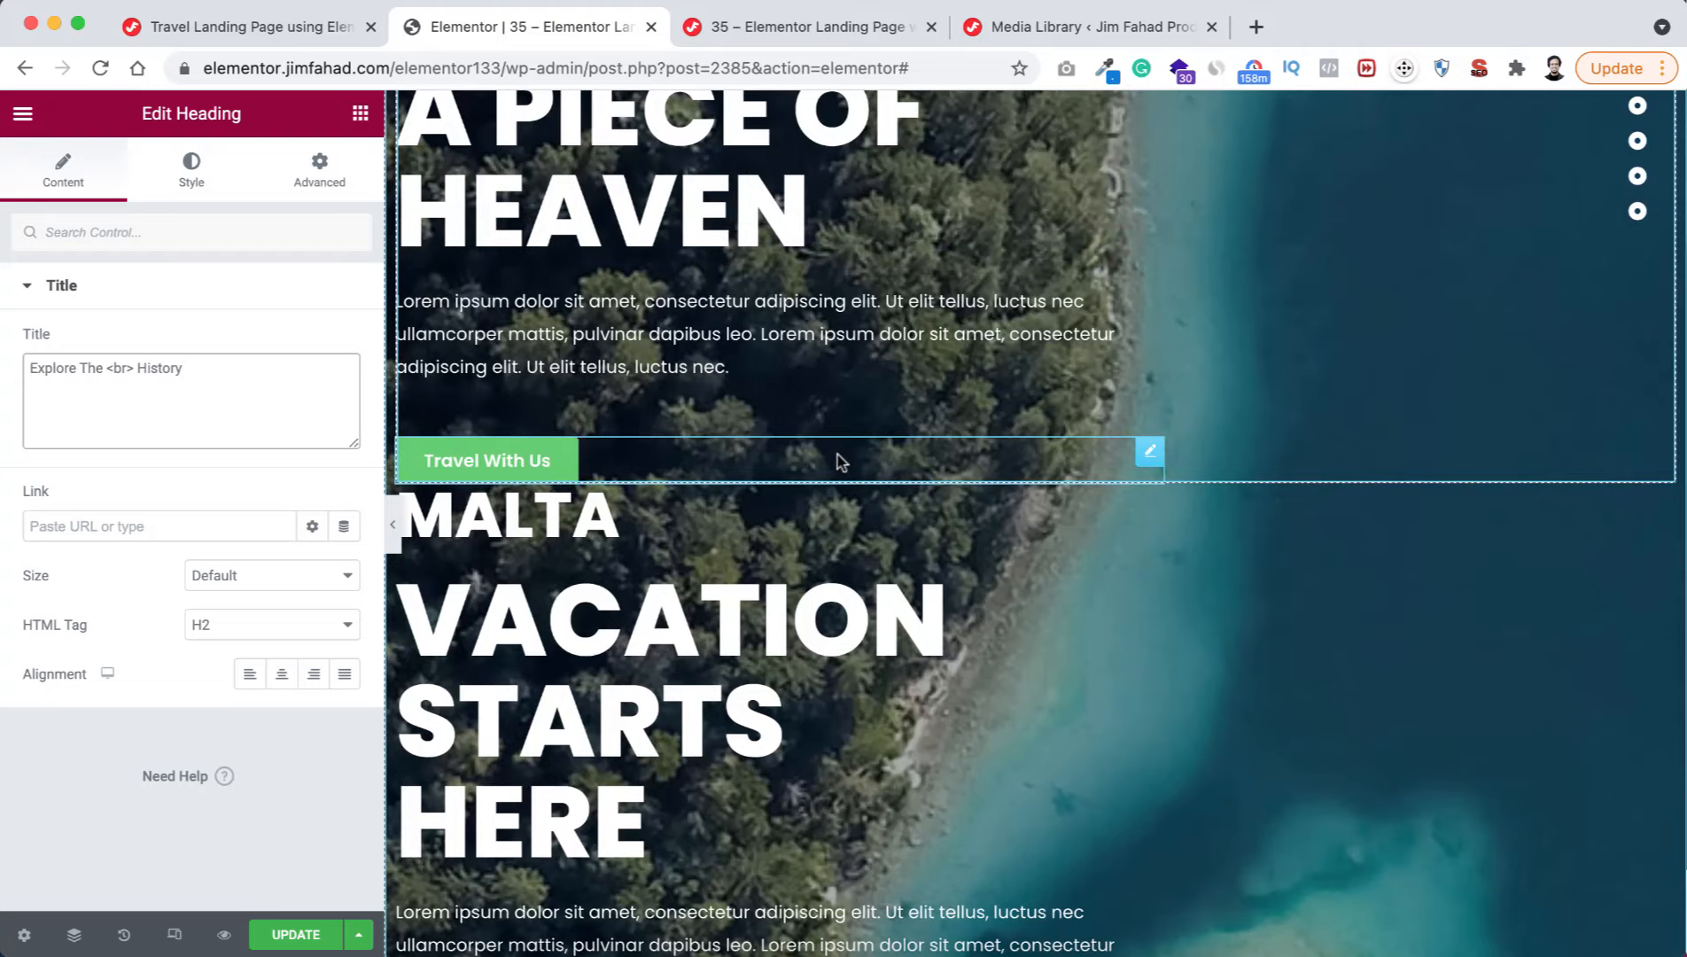
scroll(837, 454, up, 4)
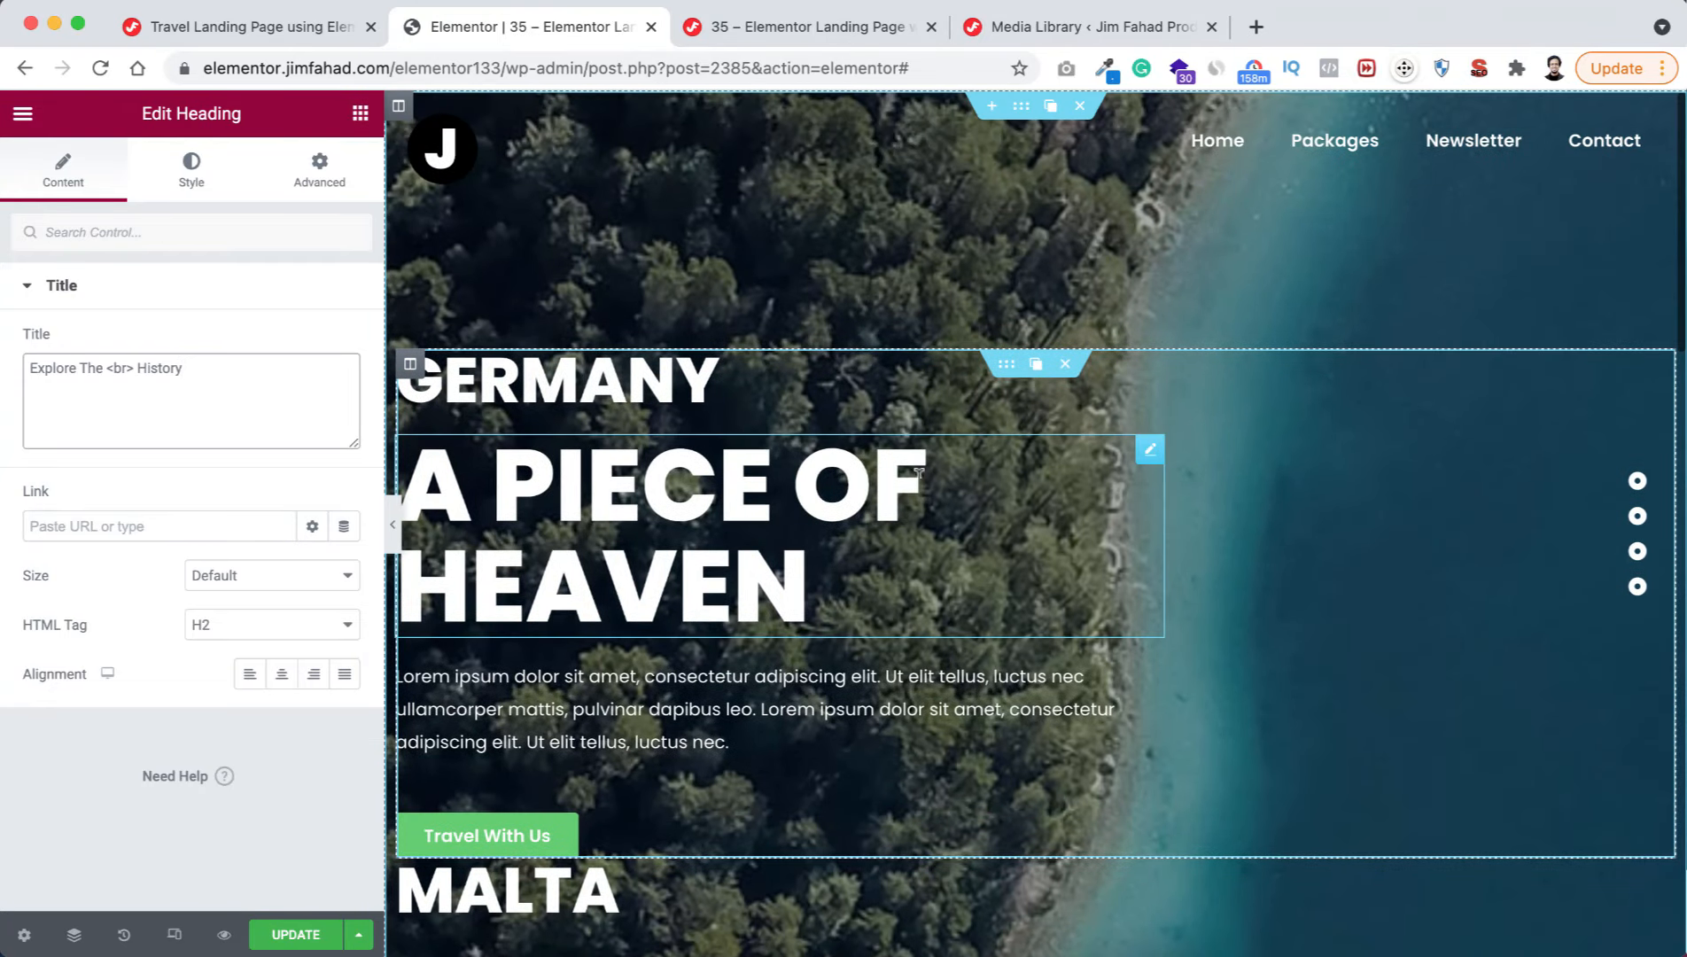
click(1006, 368)
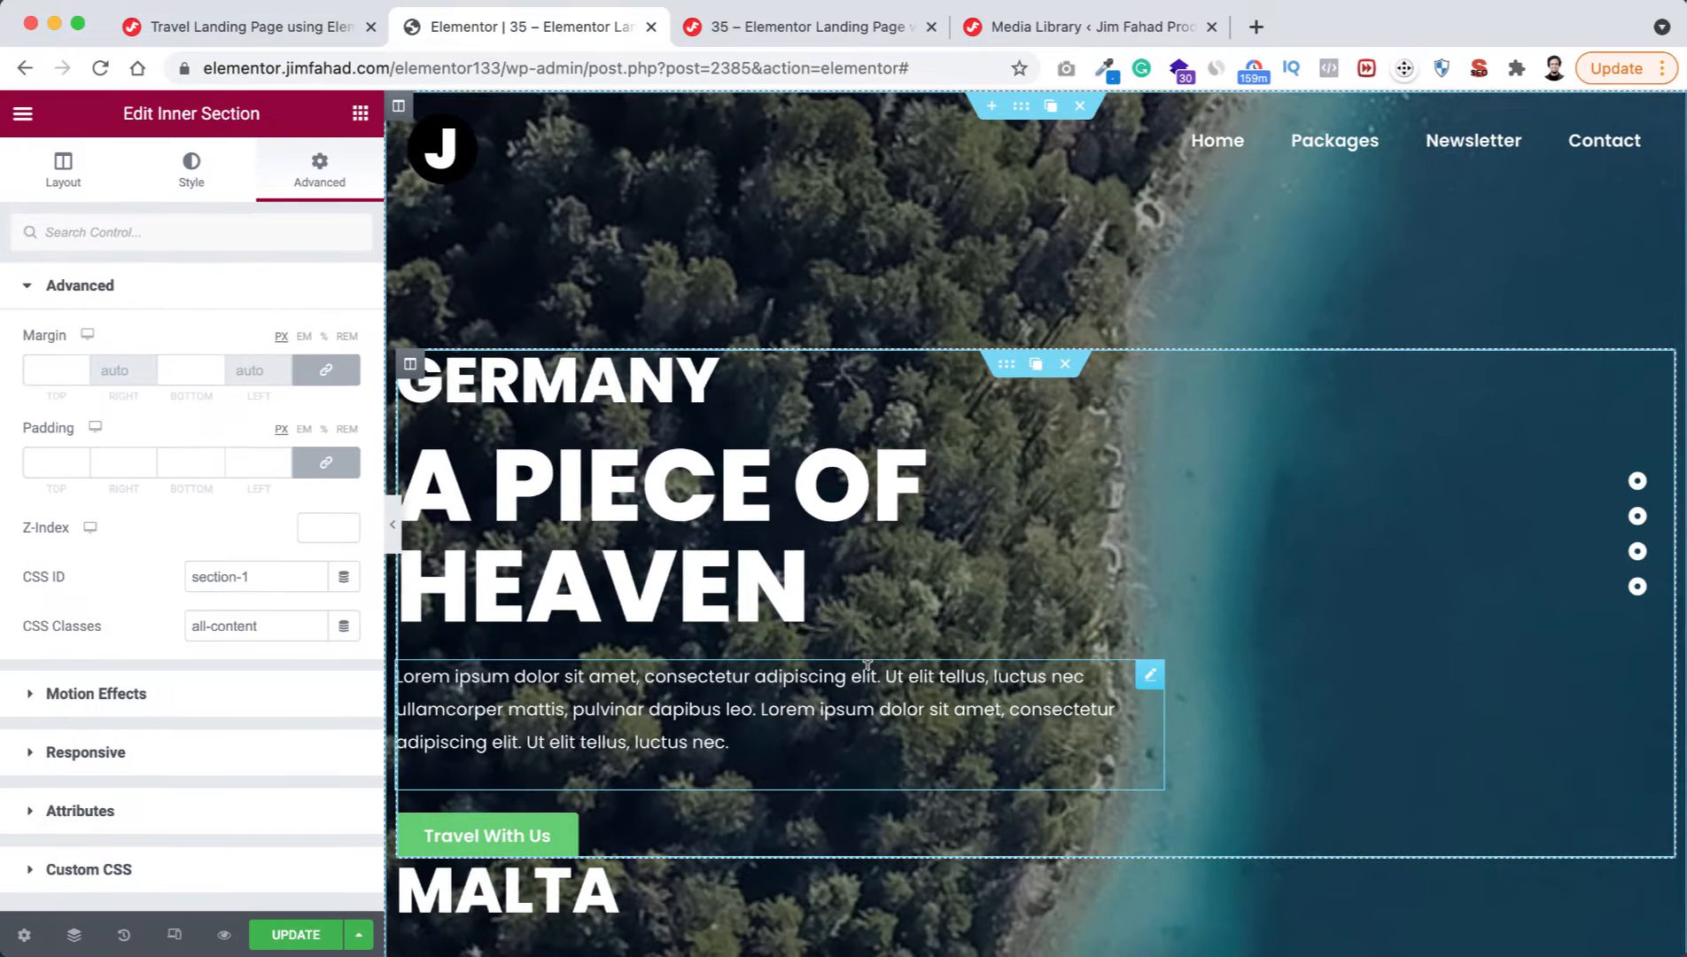
scroll(866, 666, down, 5)
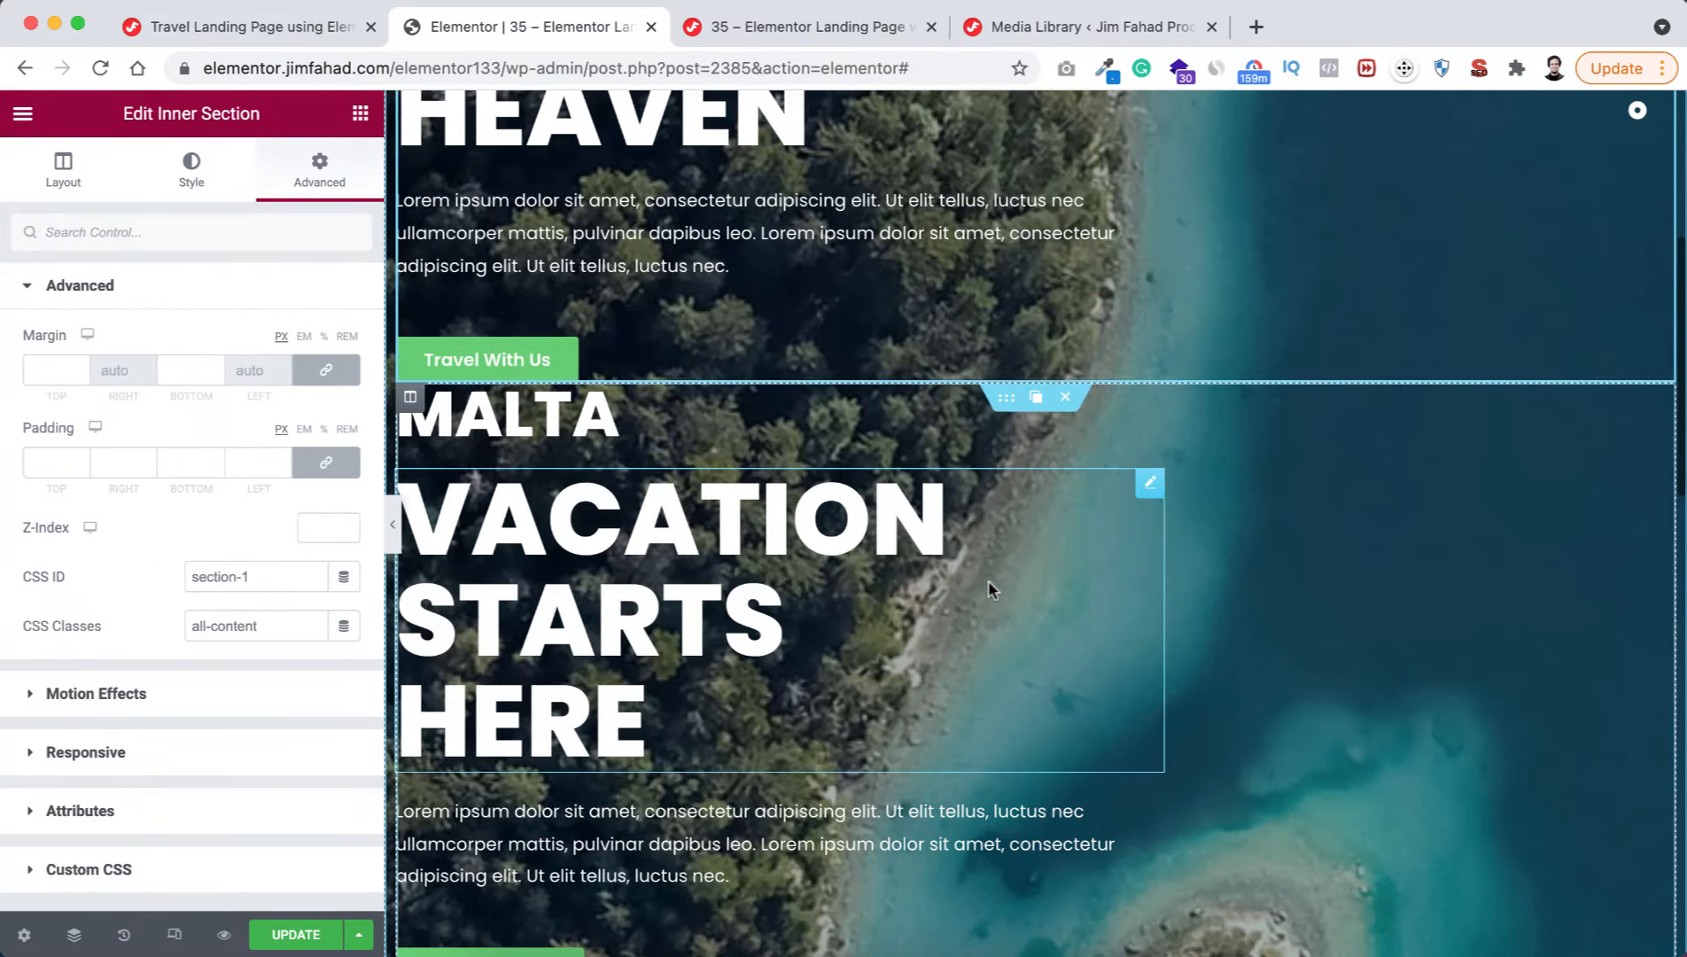
click(1004, 403)
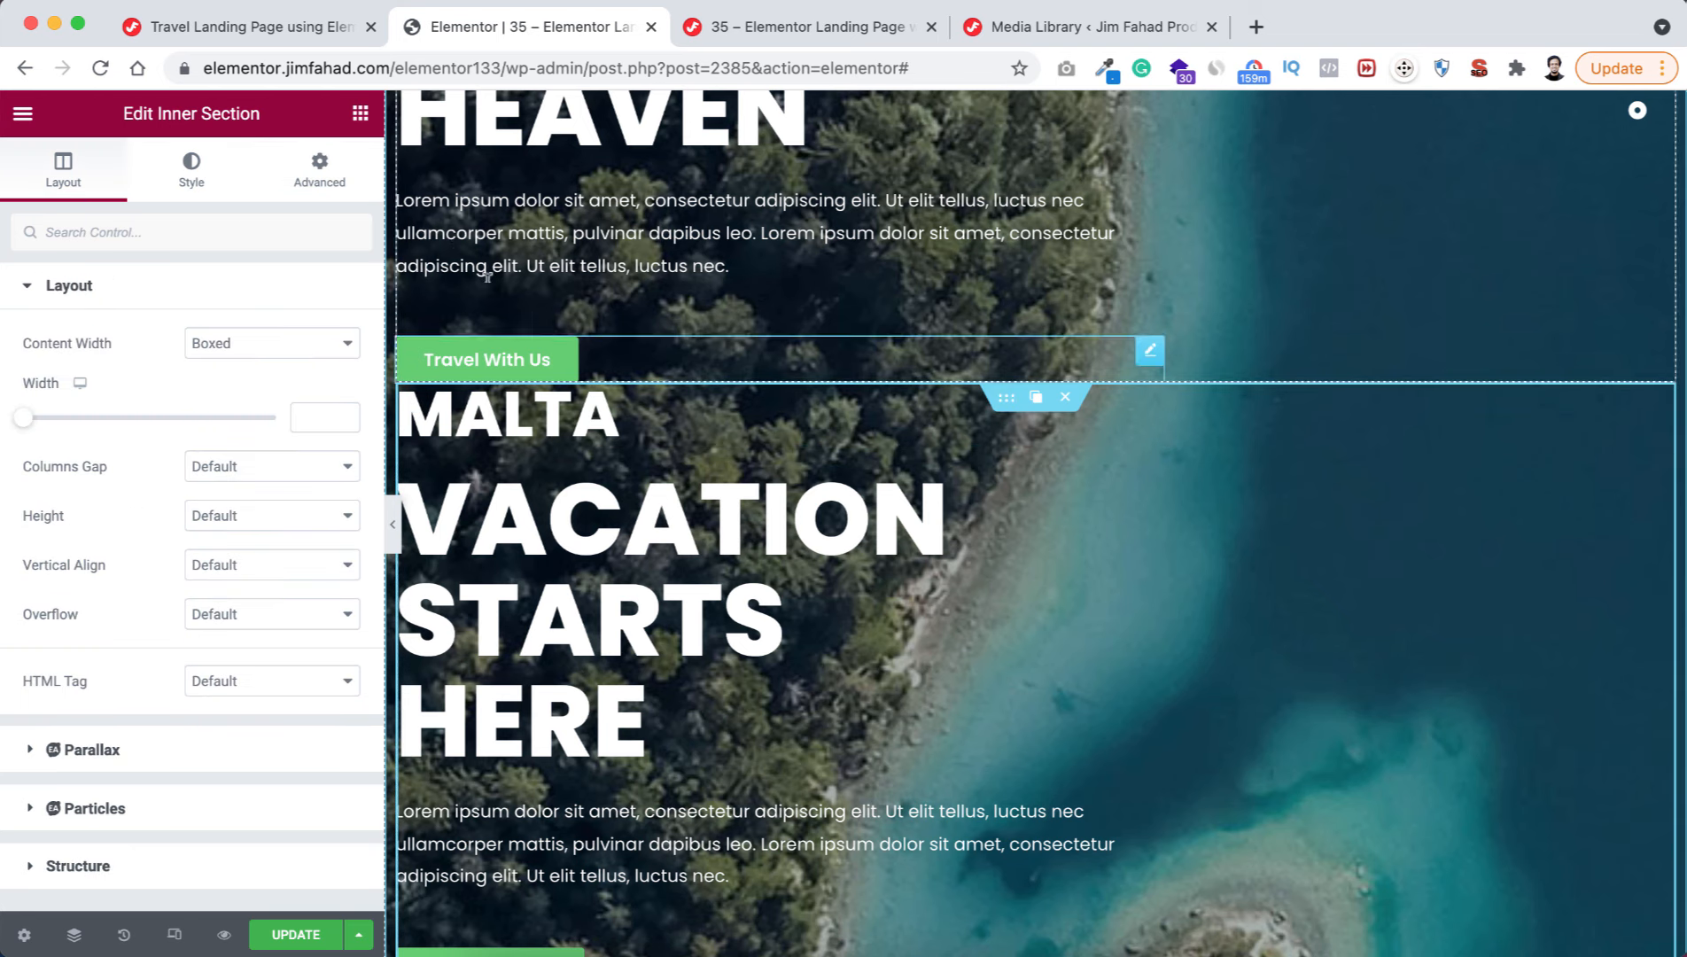
click(339, 181)
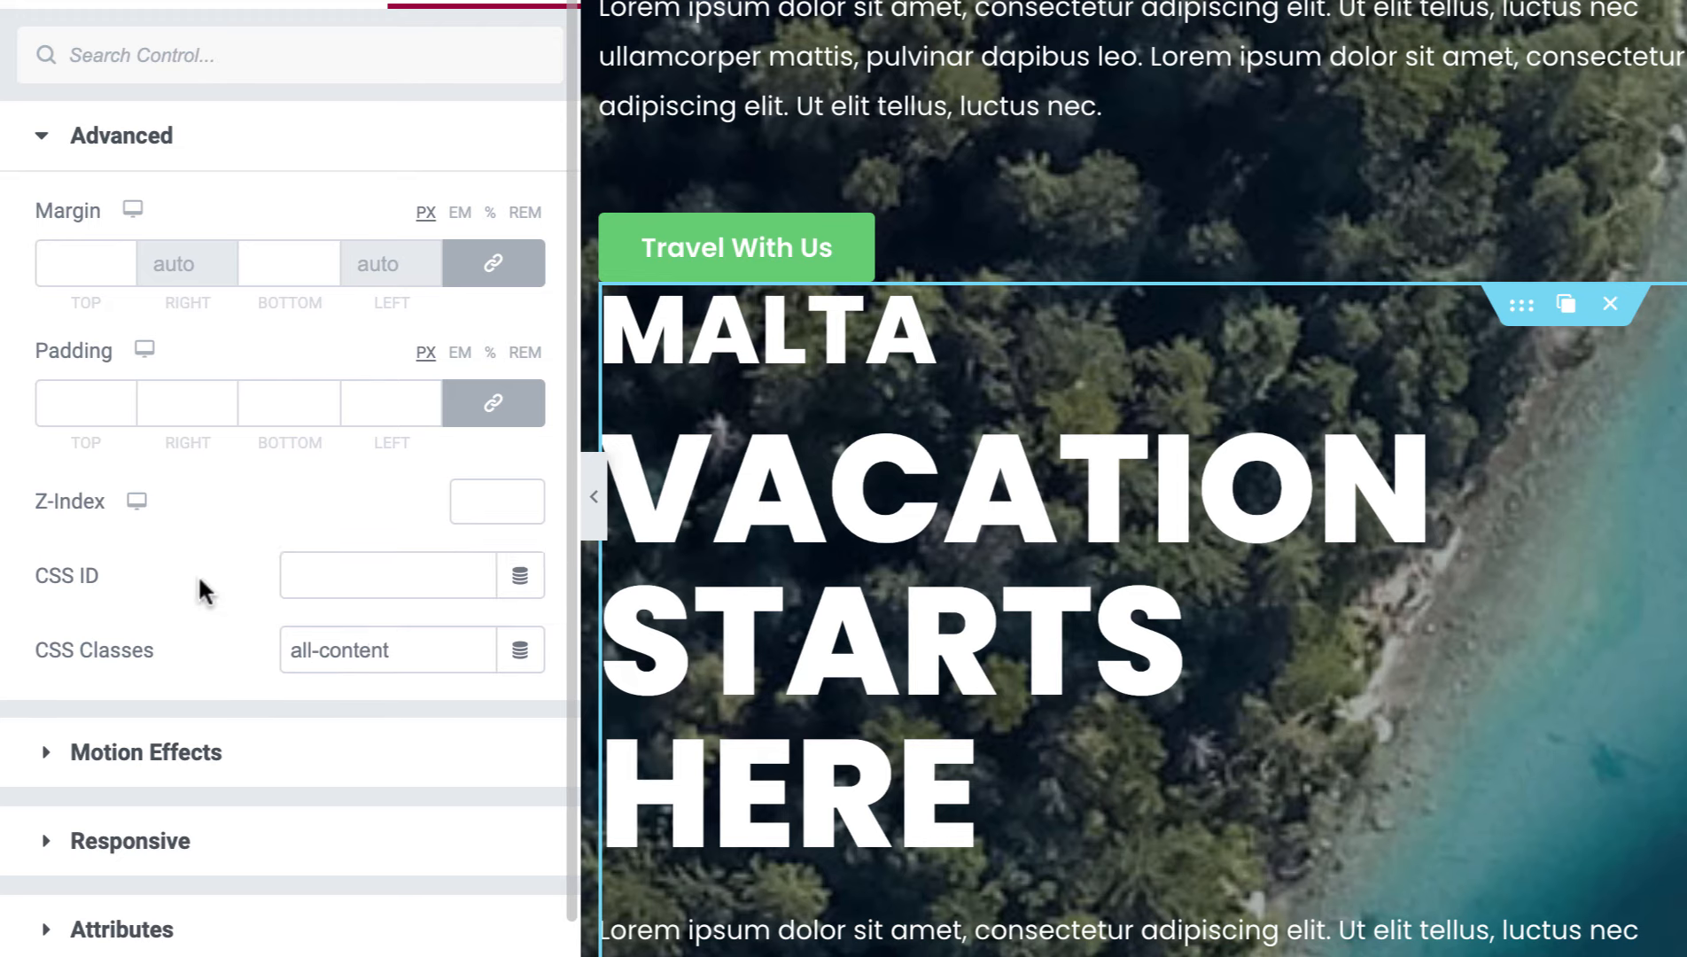
click(317, 572)
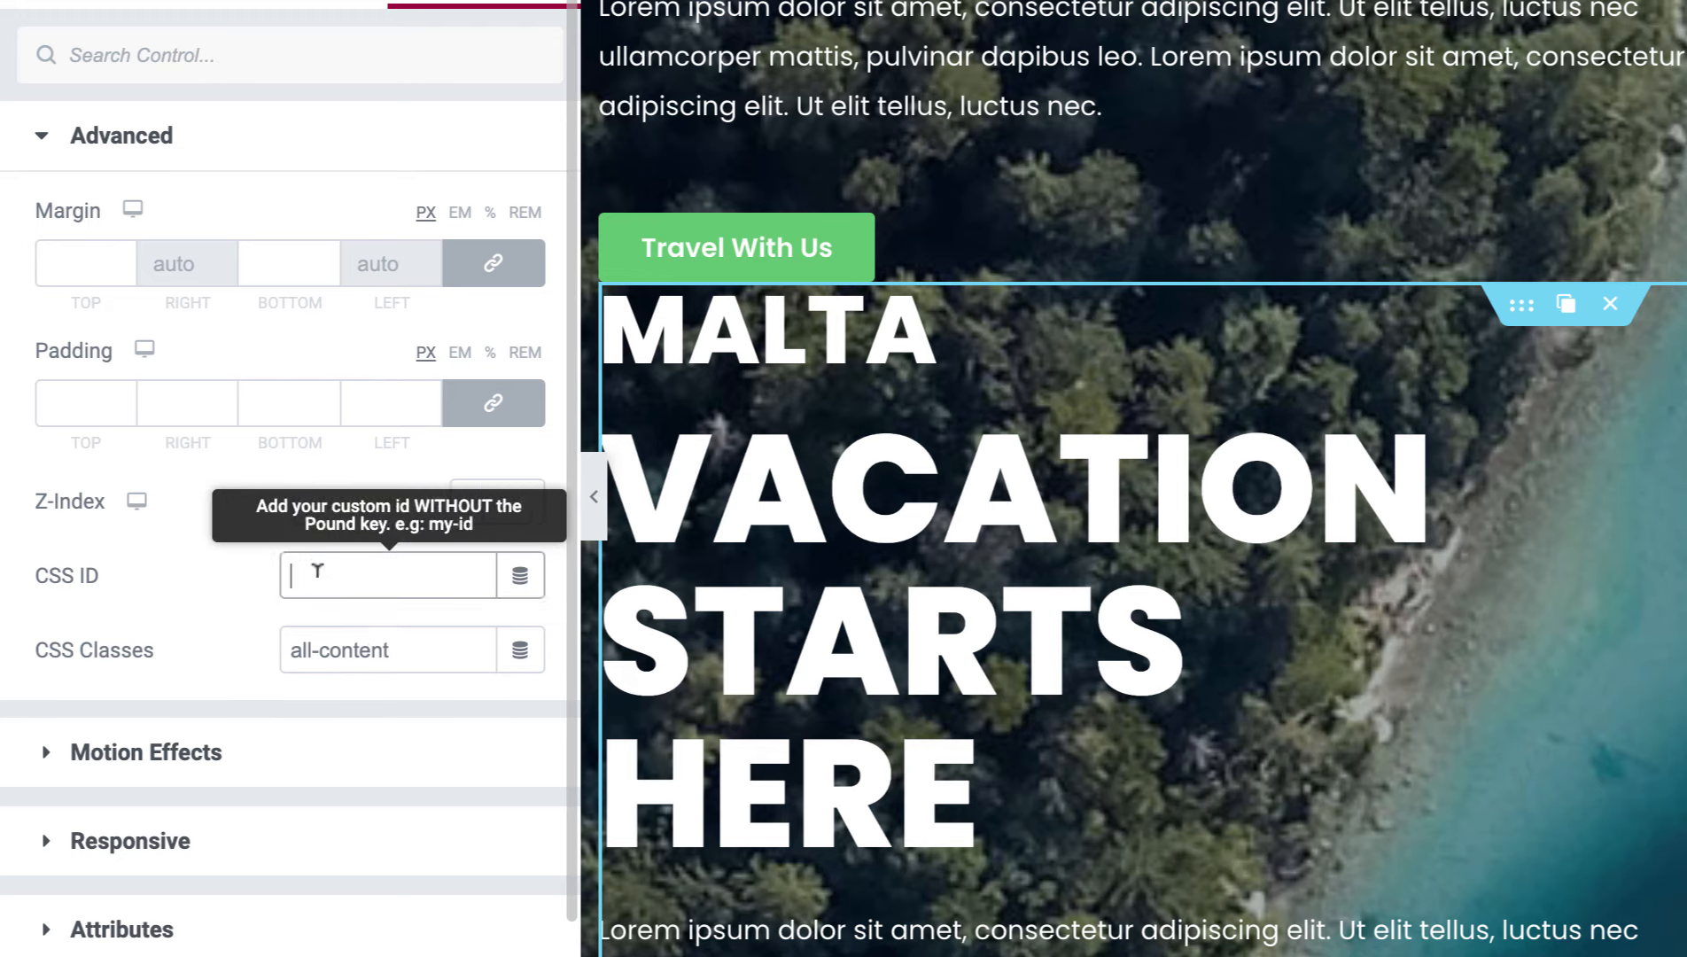
text(section-2)
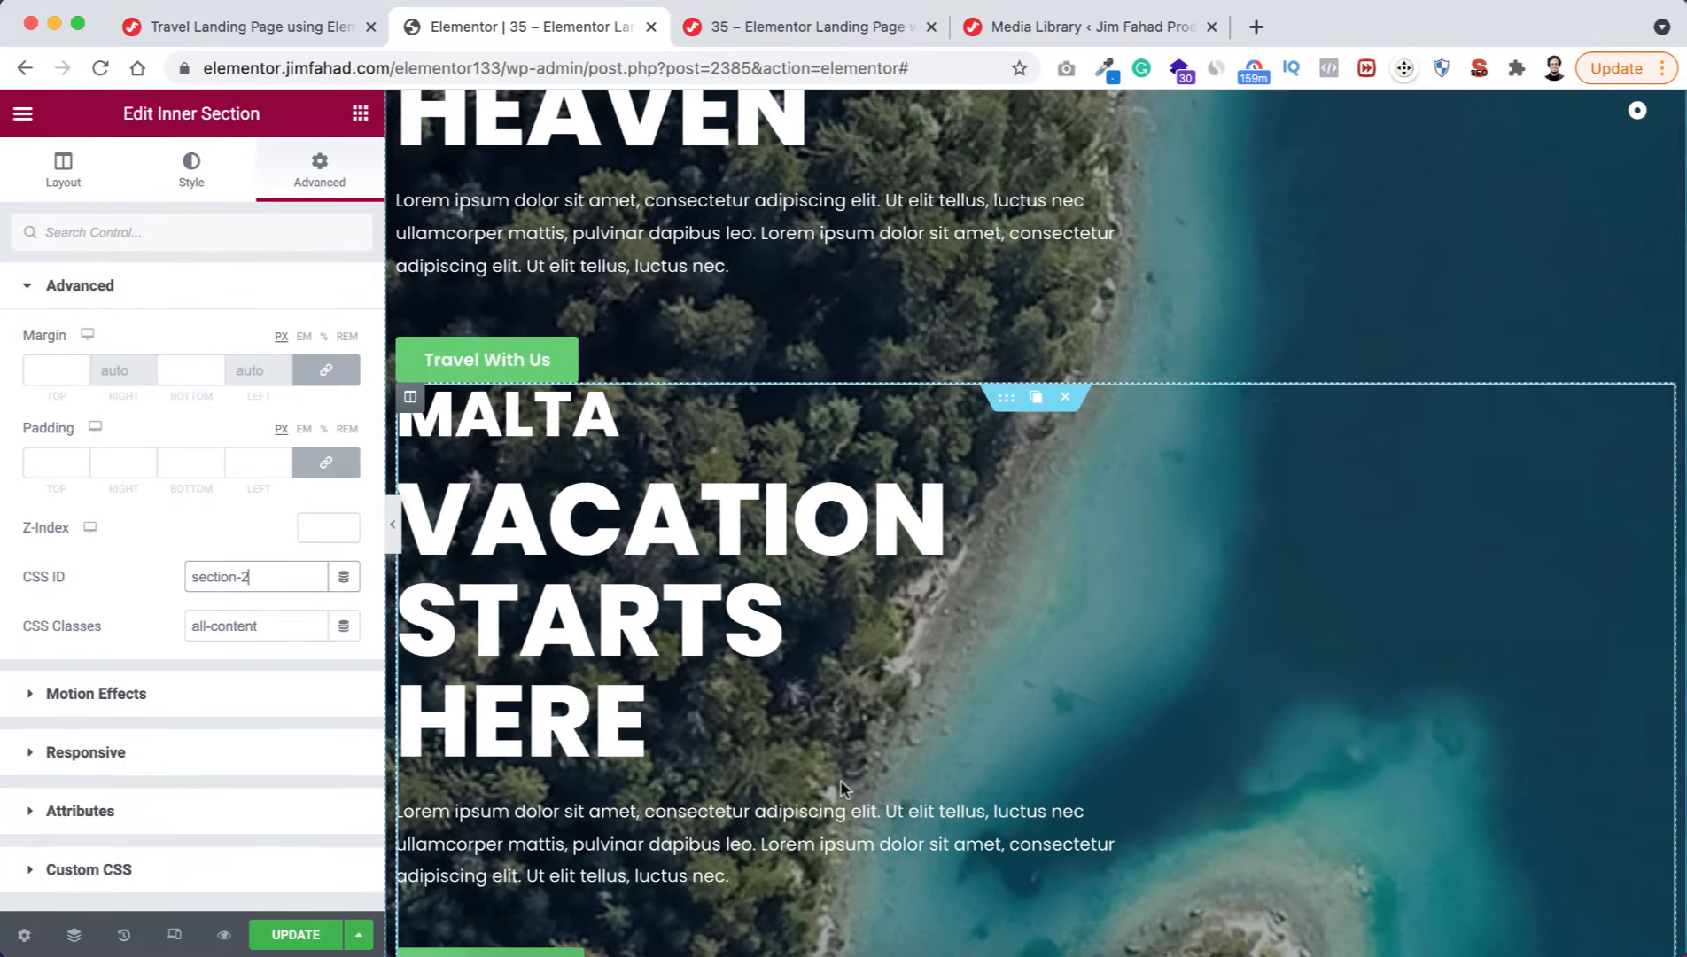
scroll(841, 786, down, 1)
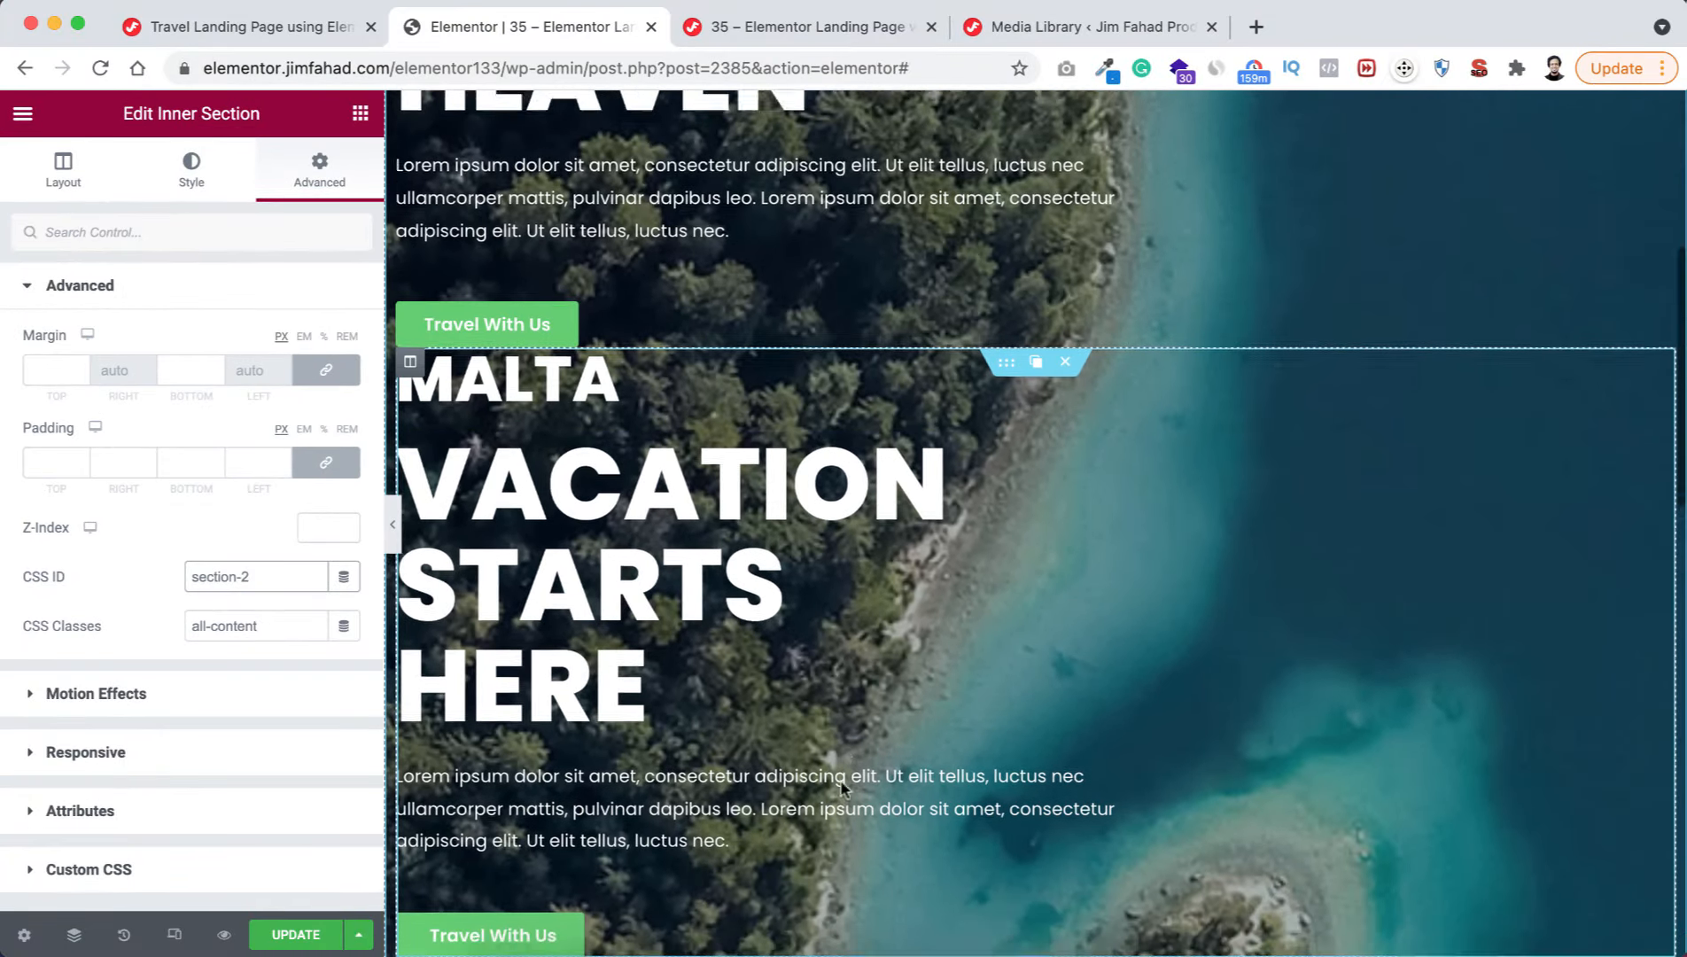
- Give the Australia inner section the CSS ID section-3
scroll(840, 787, down, 6)
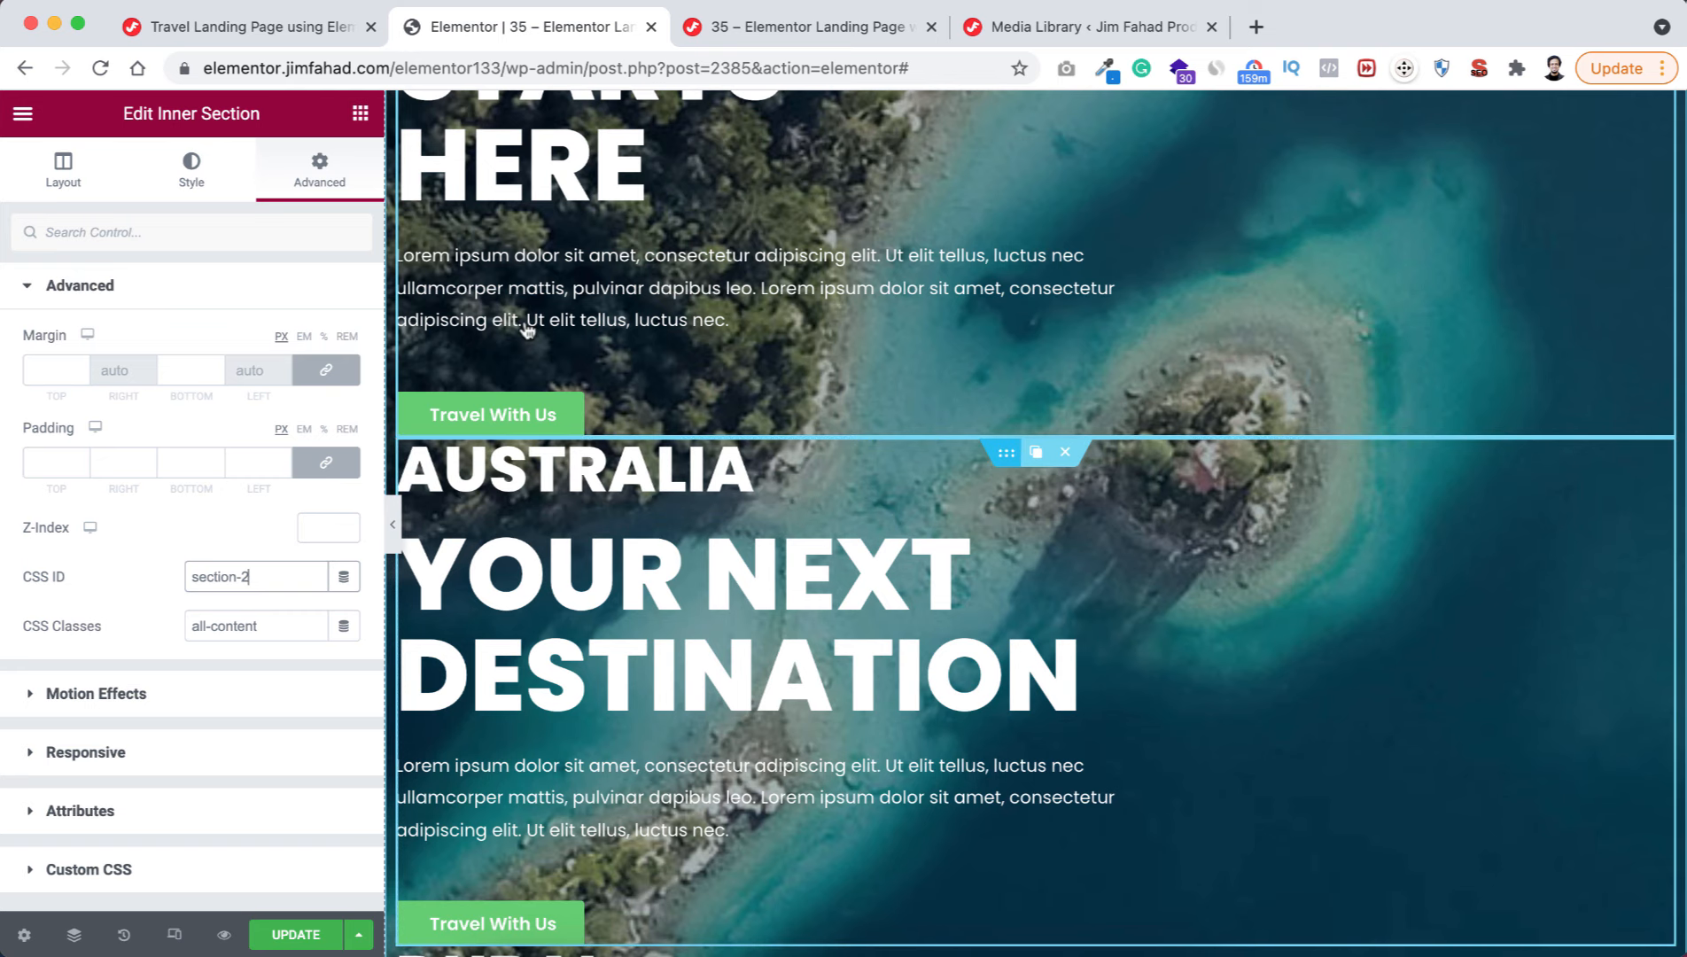
click(317, 171)
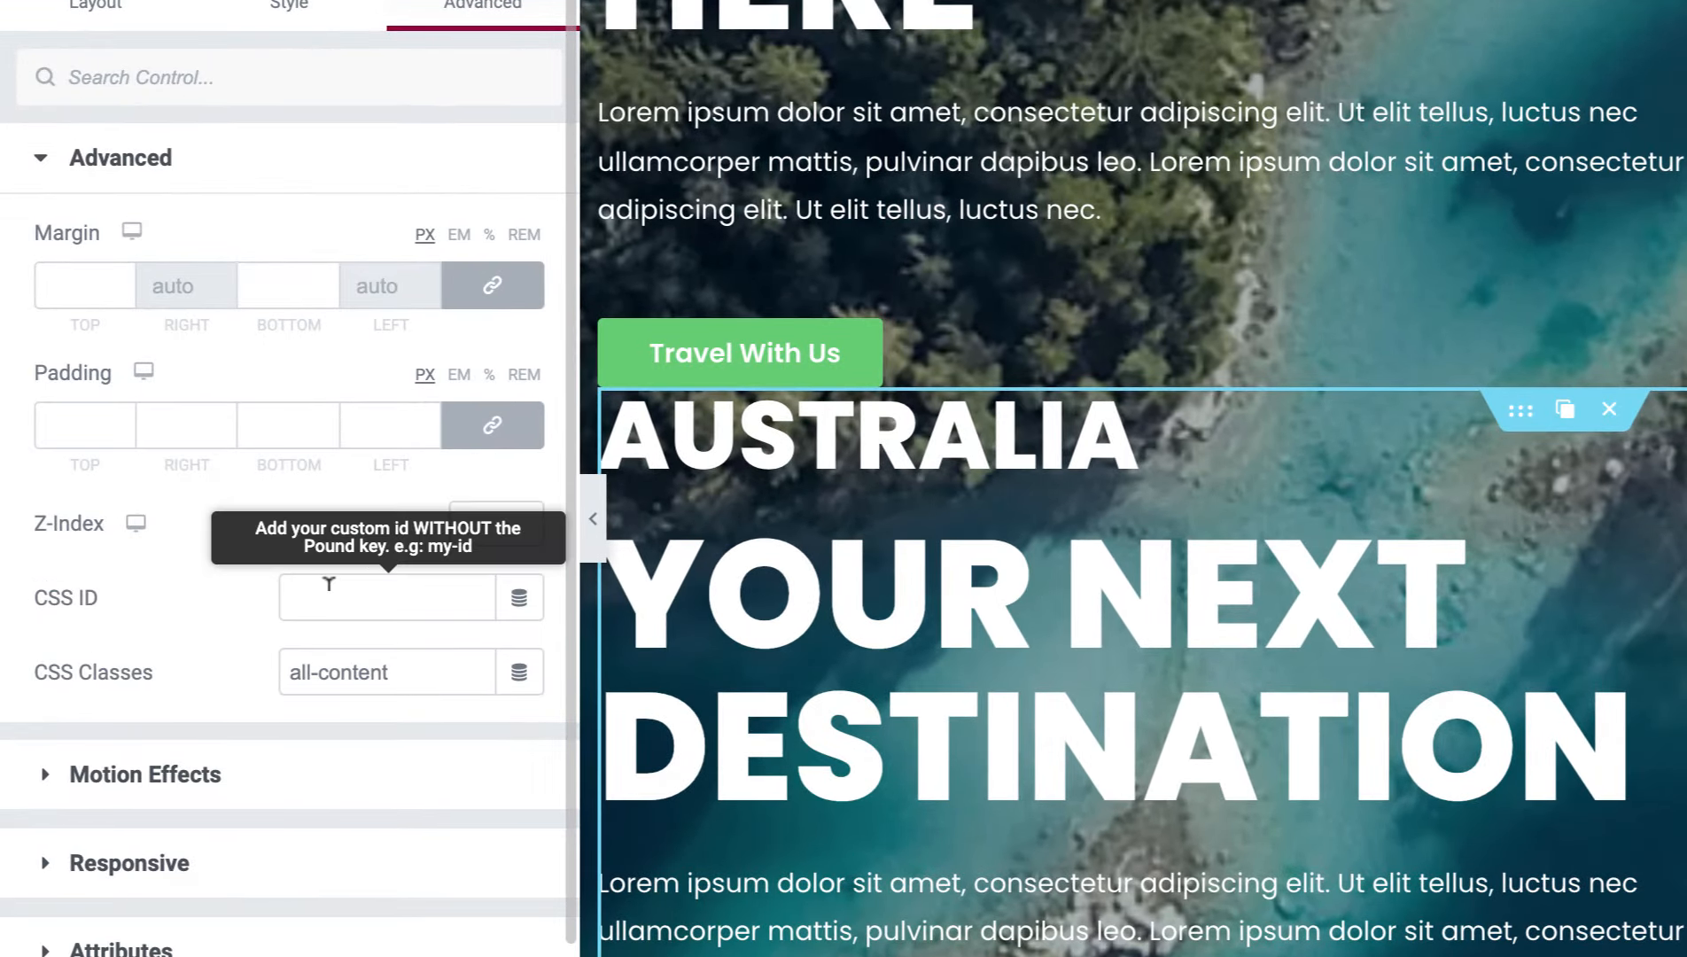
click(344, 585)
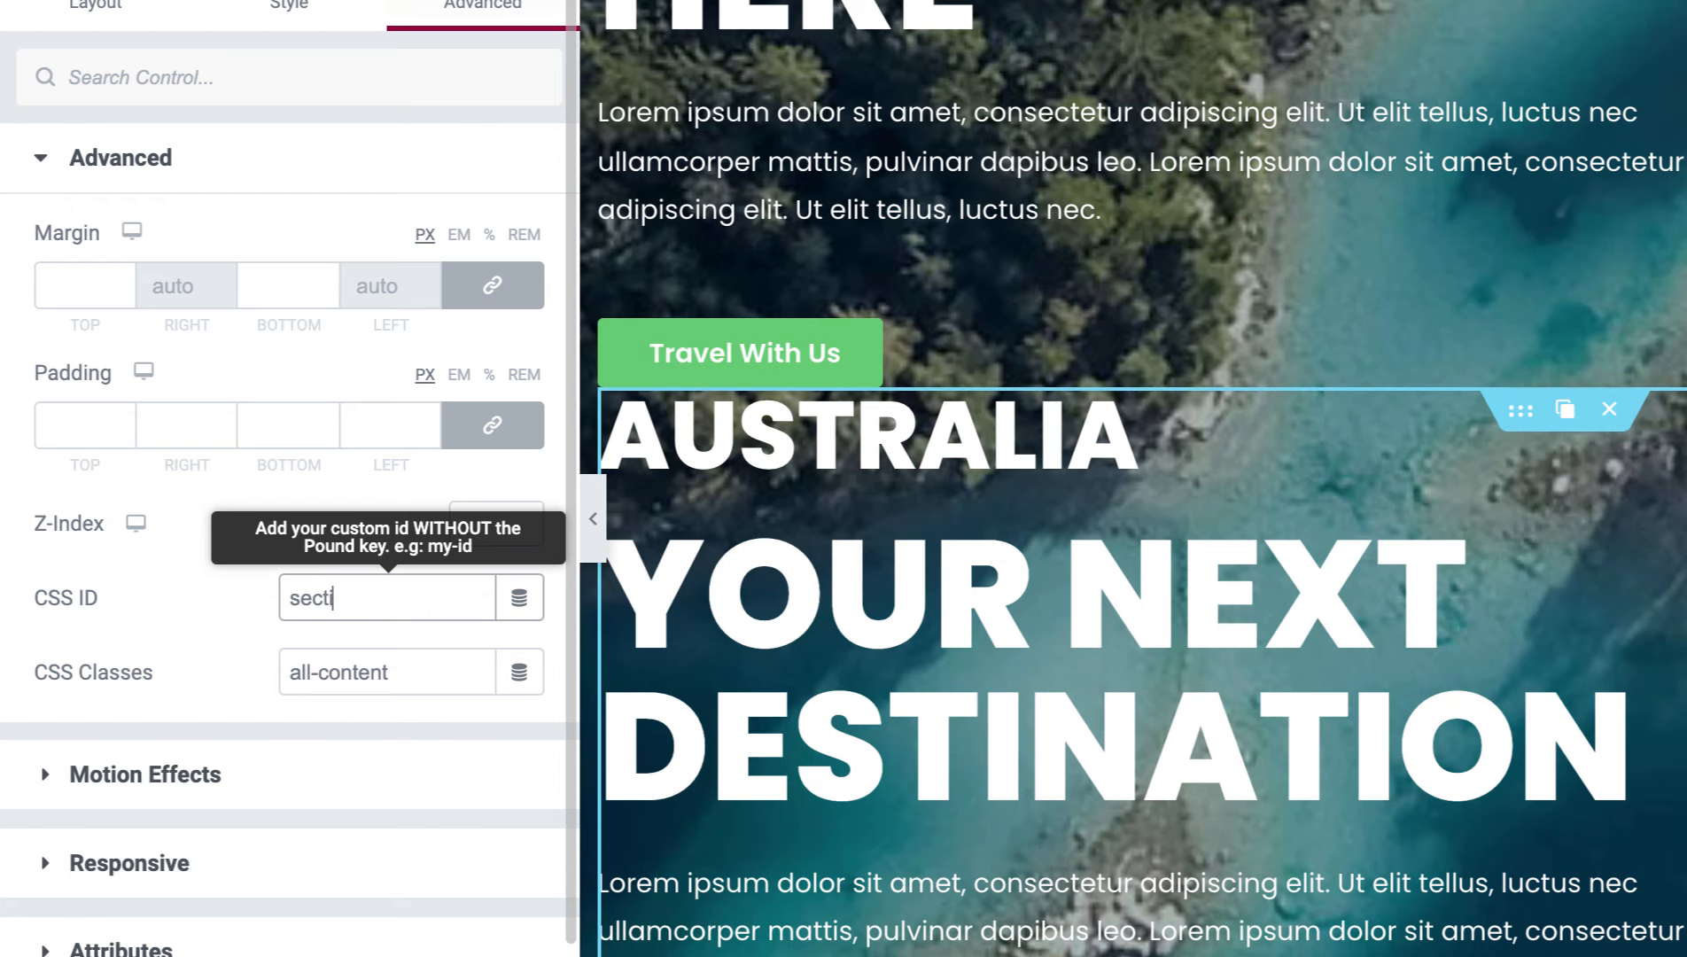
text(section-3)
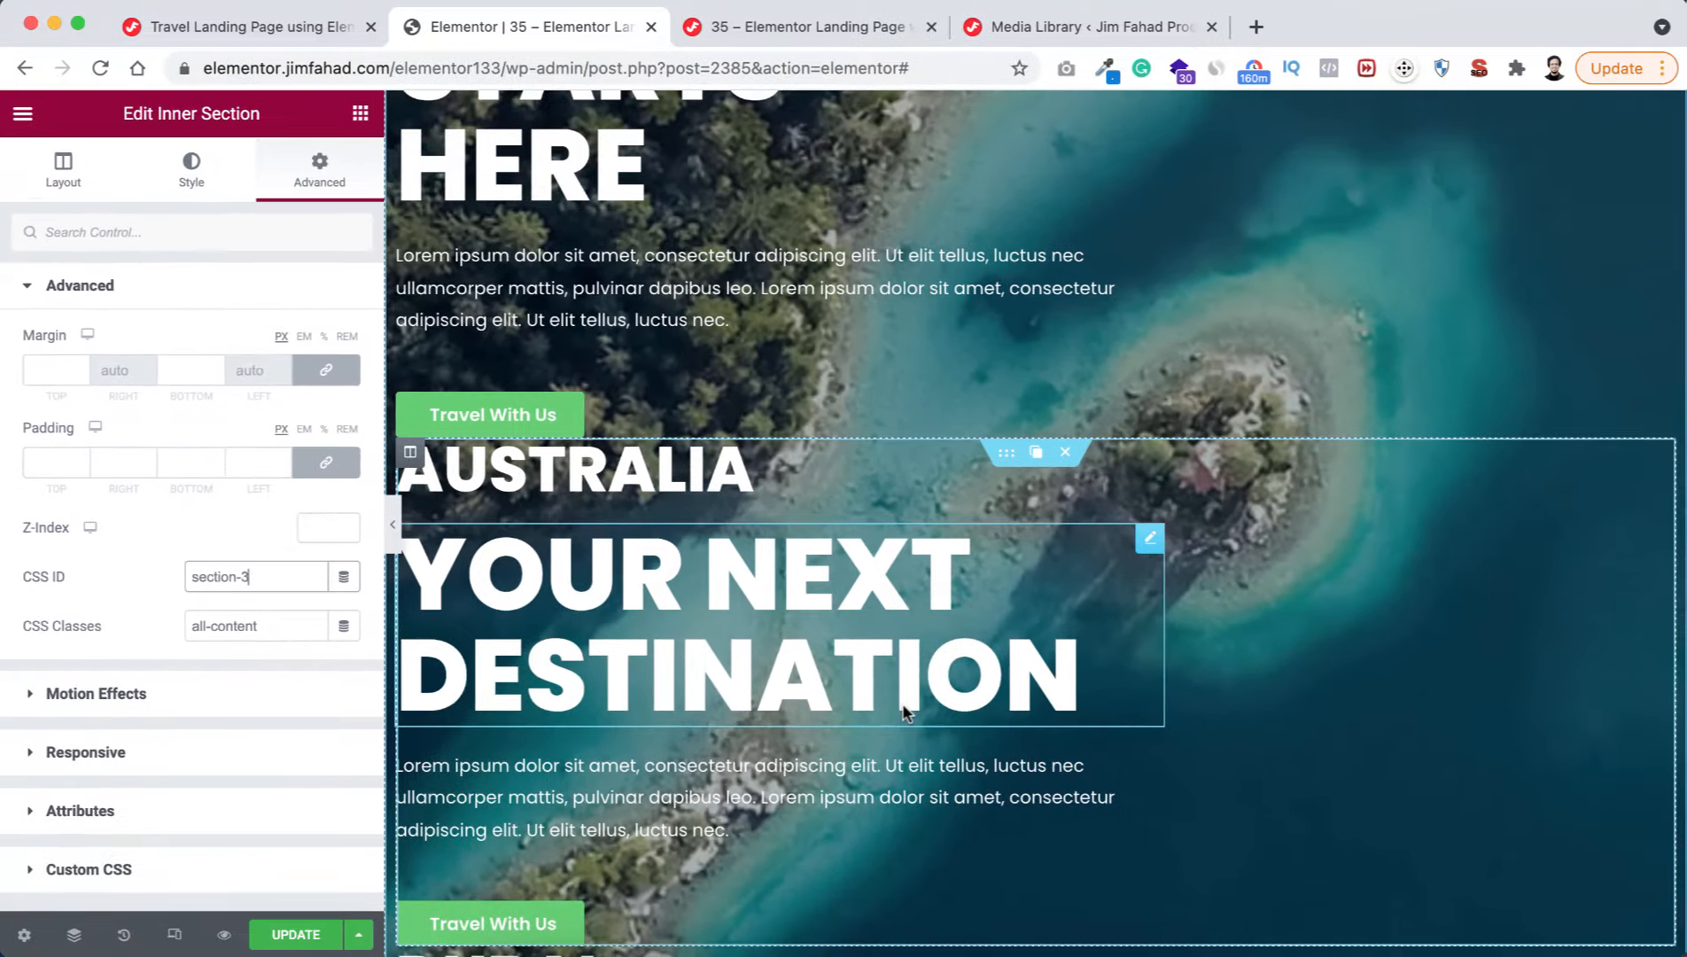
- Give the Dubai inner section the CSS ID section-4
scroll(903, 711, down, 5)
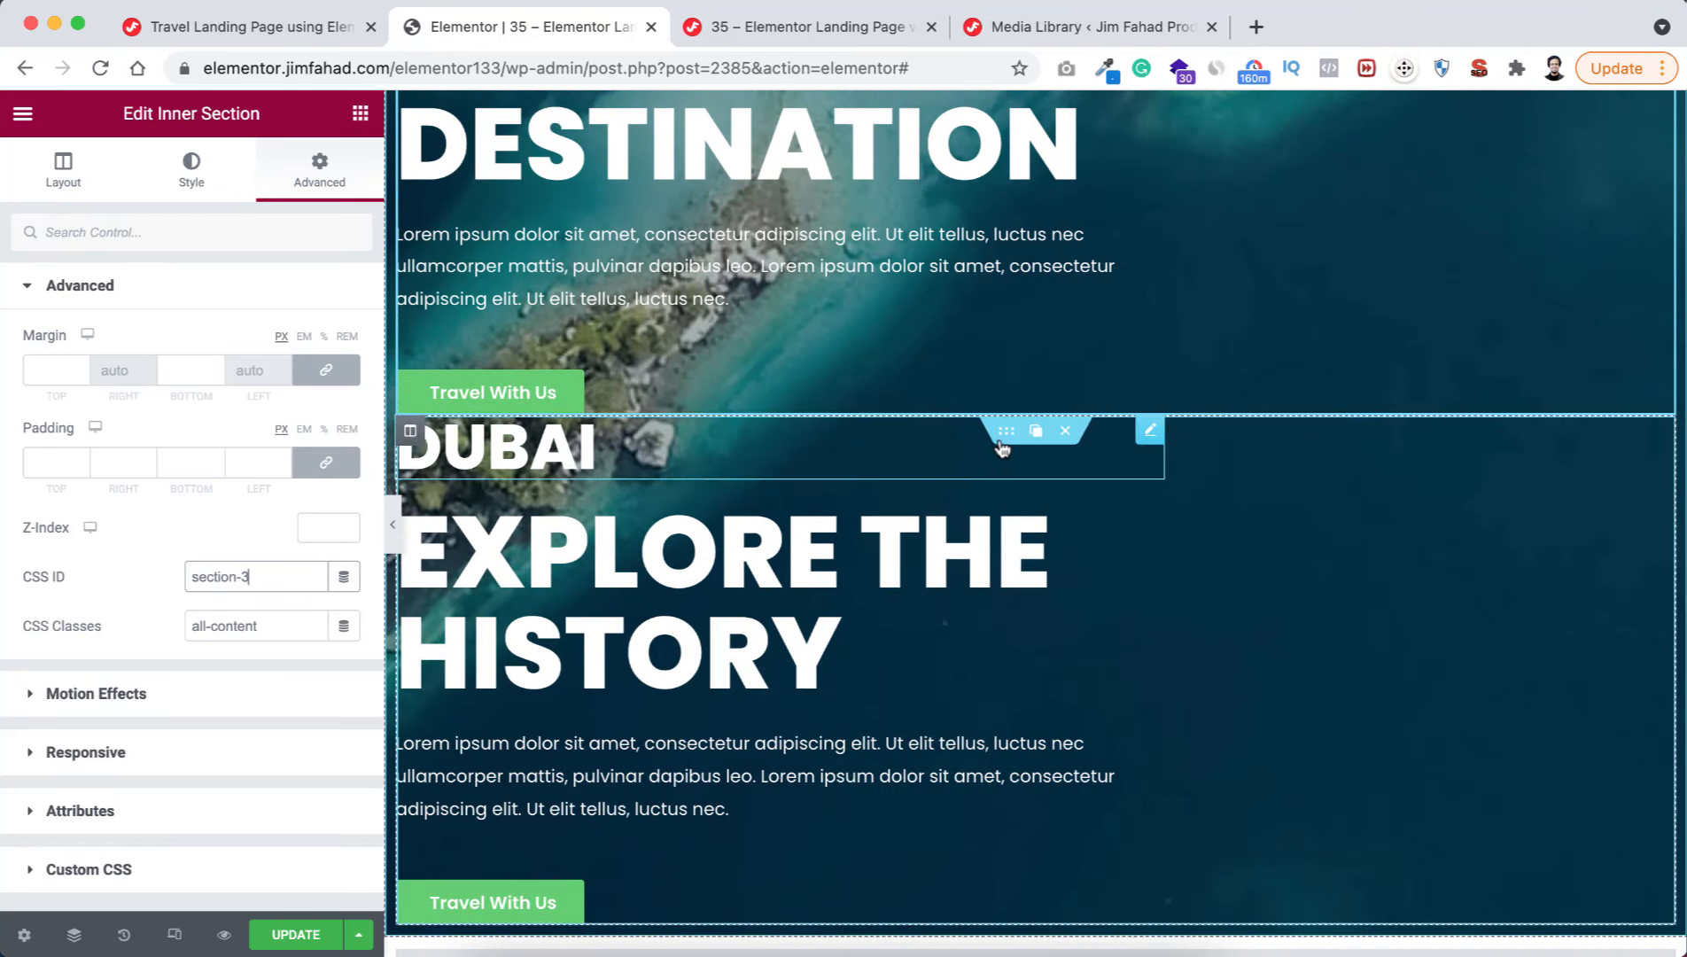
click(1004, 436)
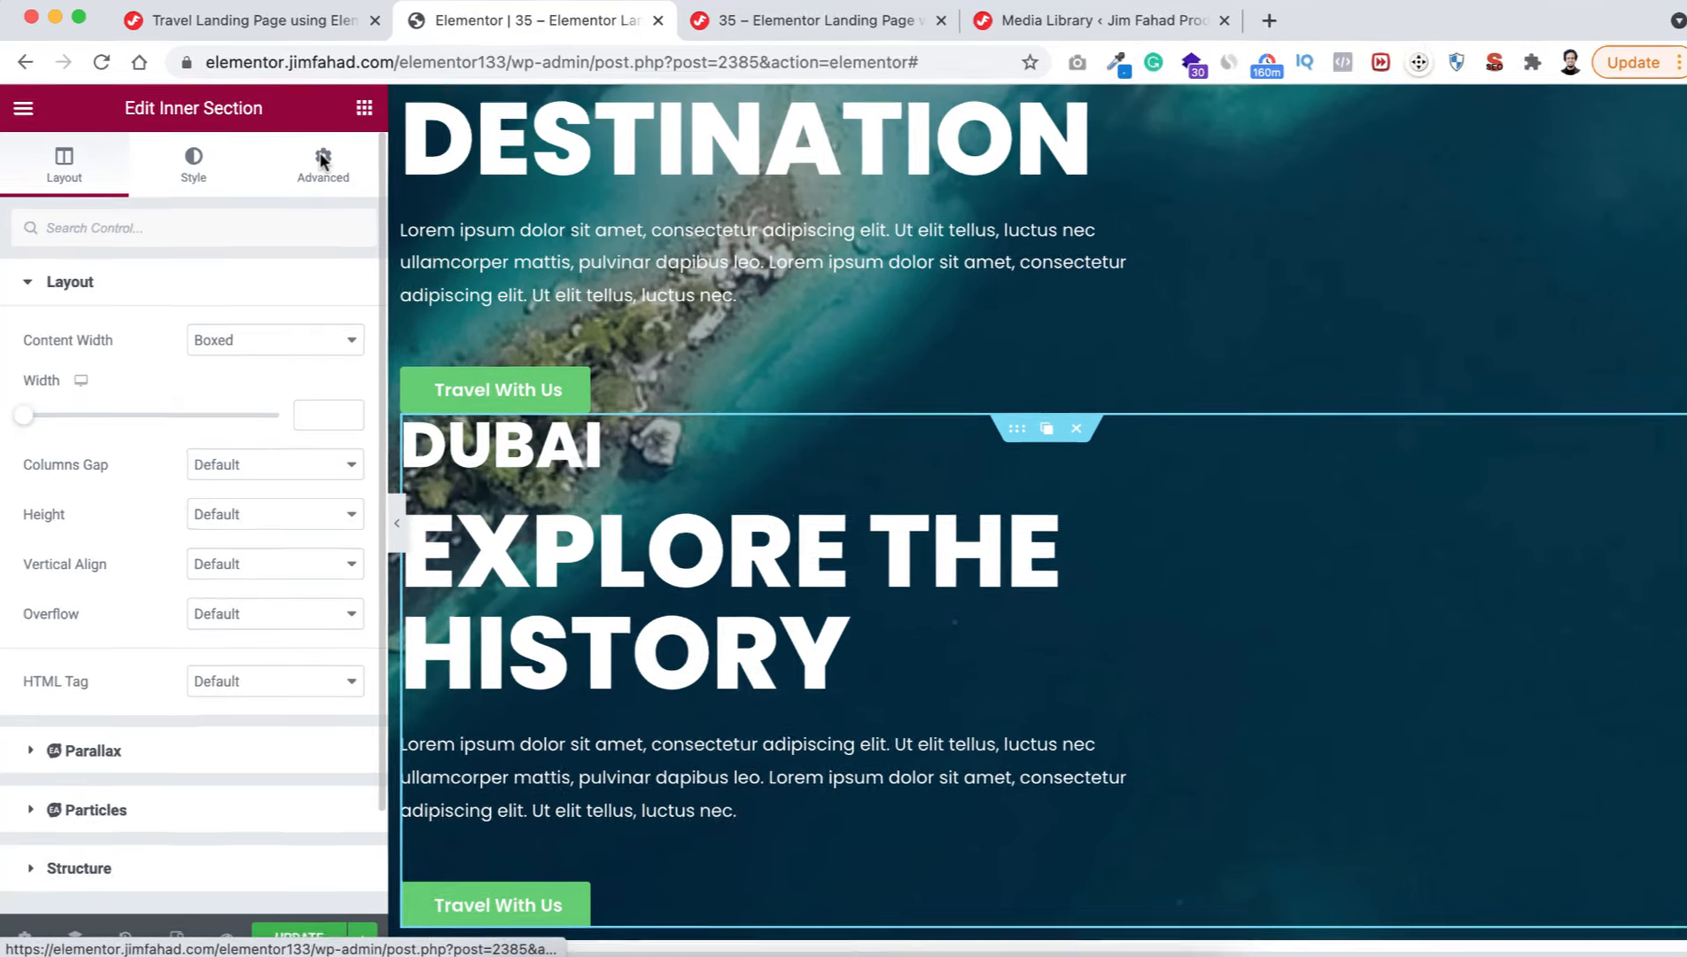
click(319, 167)
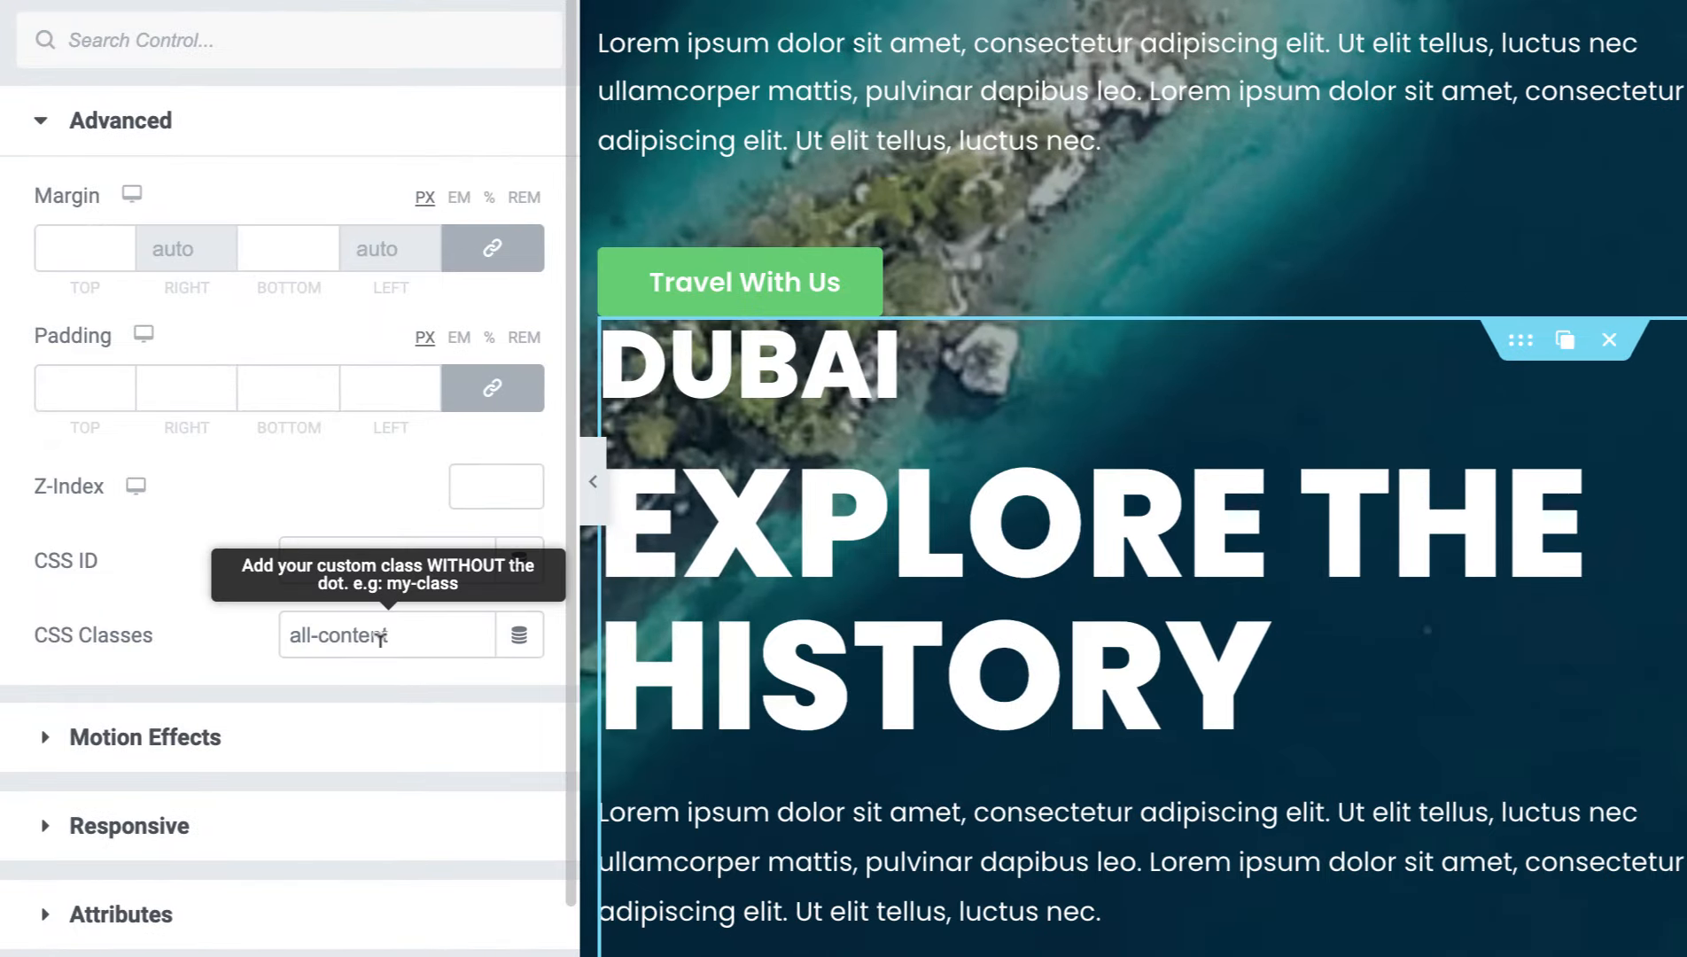
click(348, 567)
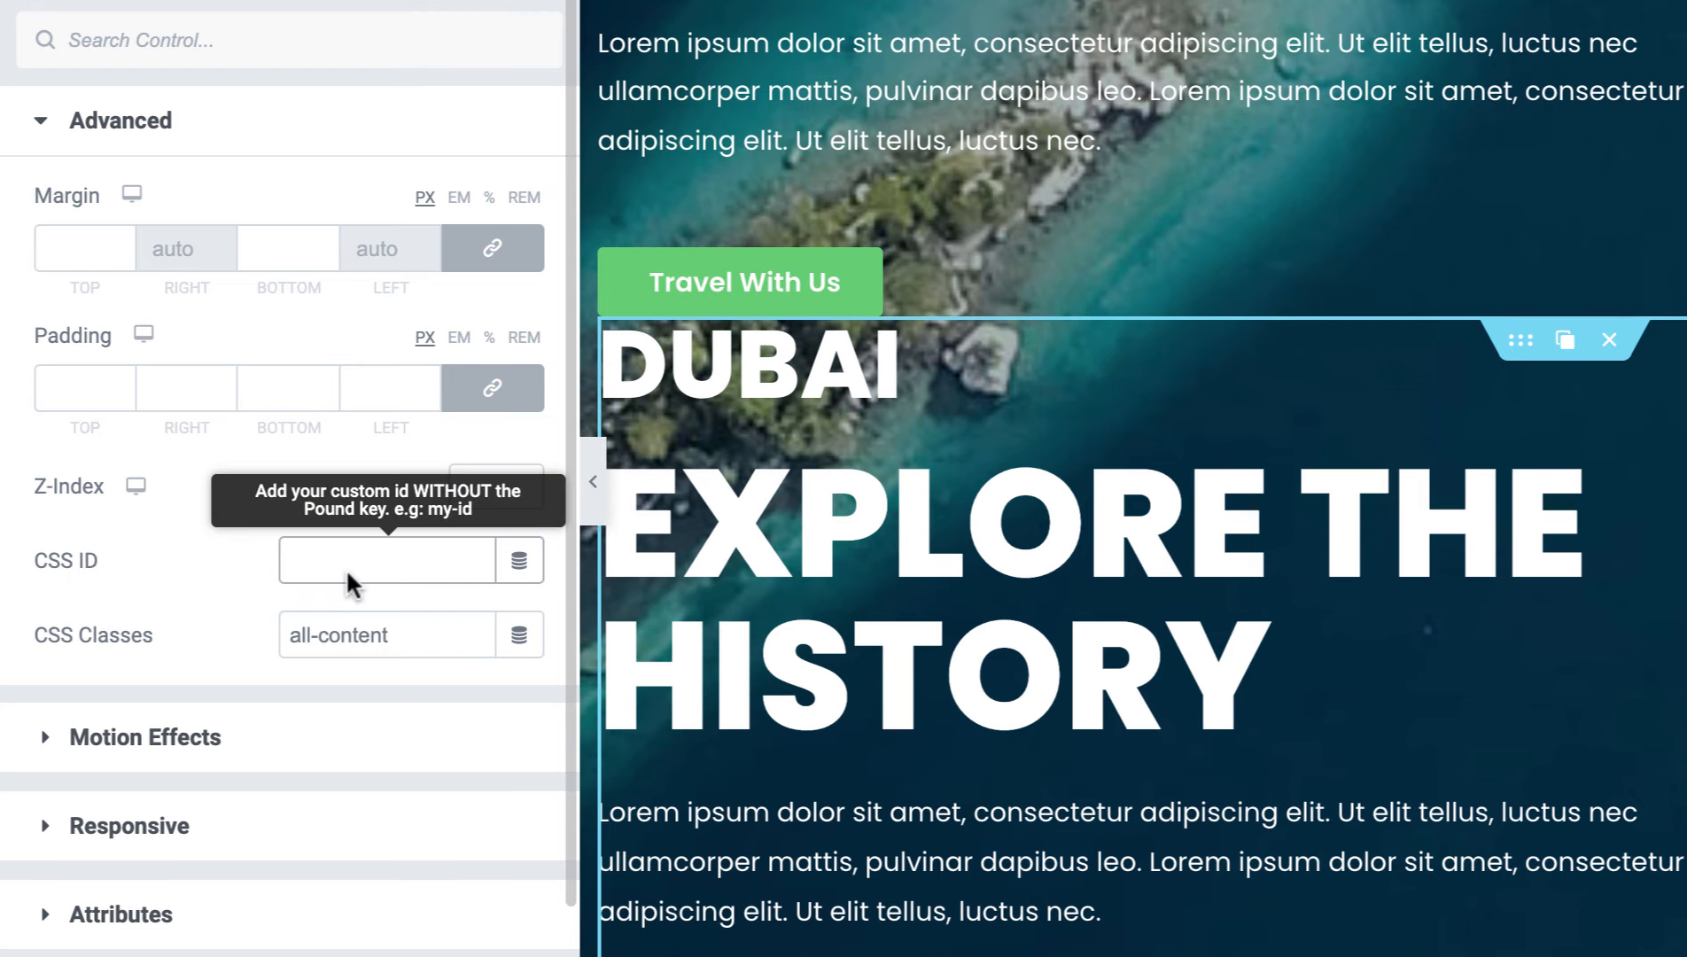
text(section-4)
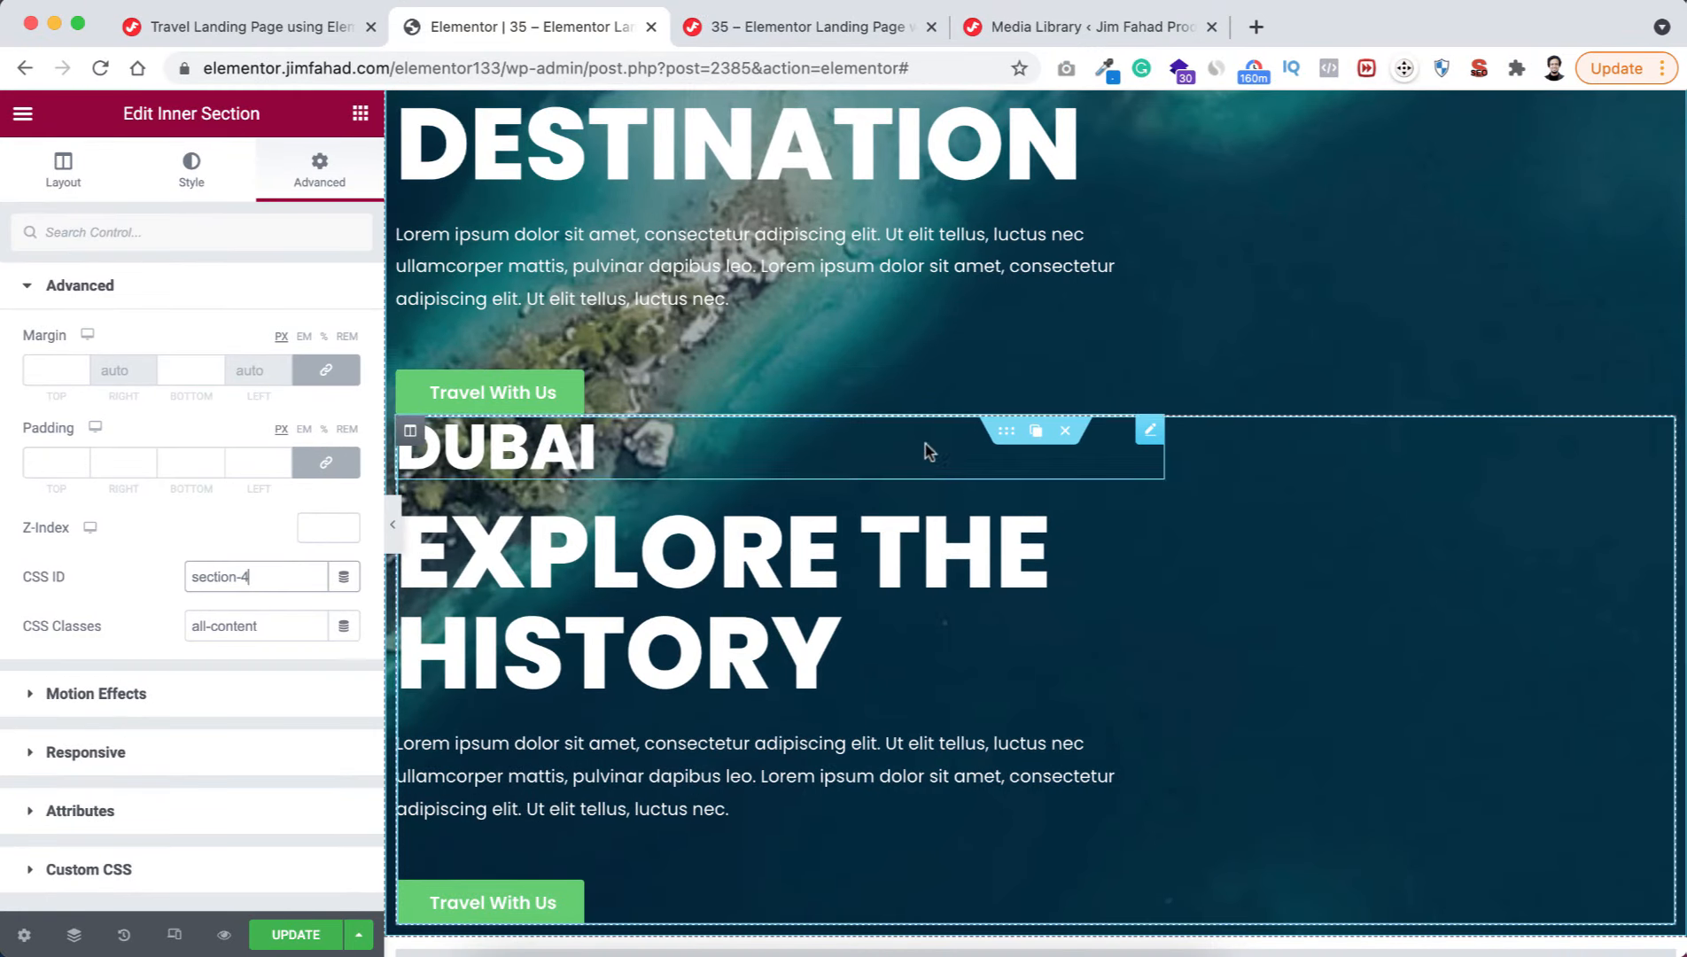
- Copy the tutorial page's Hide/Show Content CSS into the main banner section's custom CSS, hiding .all-content and displaying #section-1 as block
scroll(977, 252, up, 15)
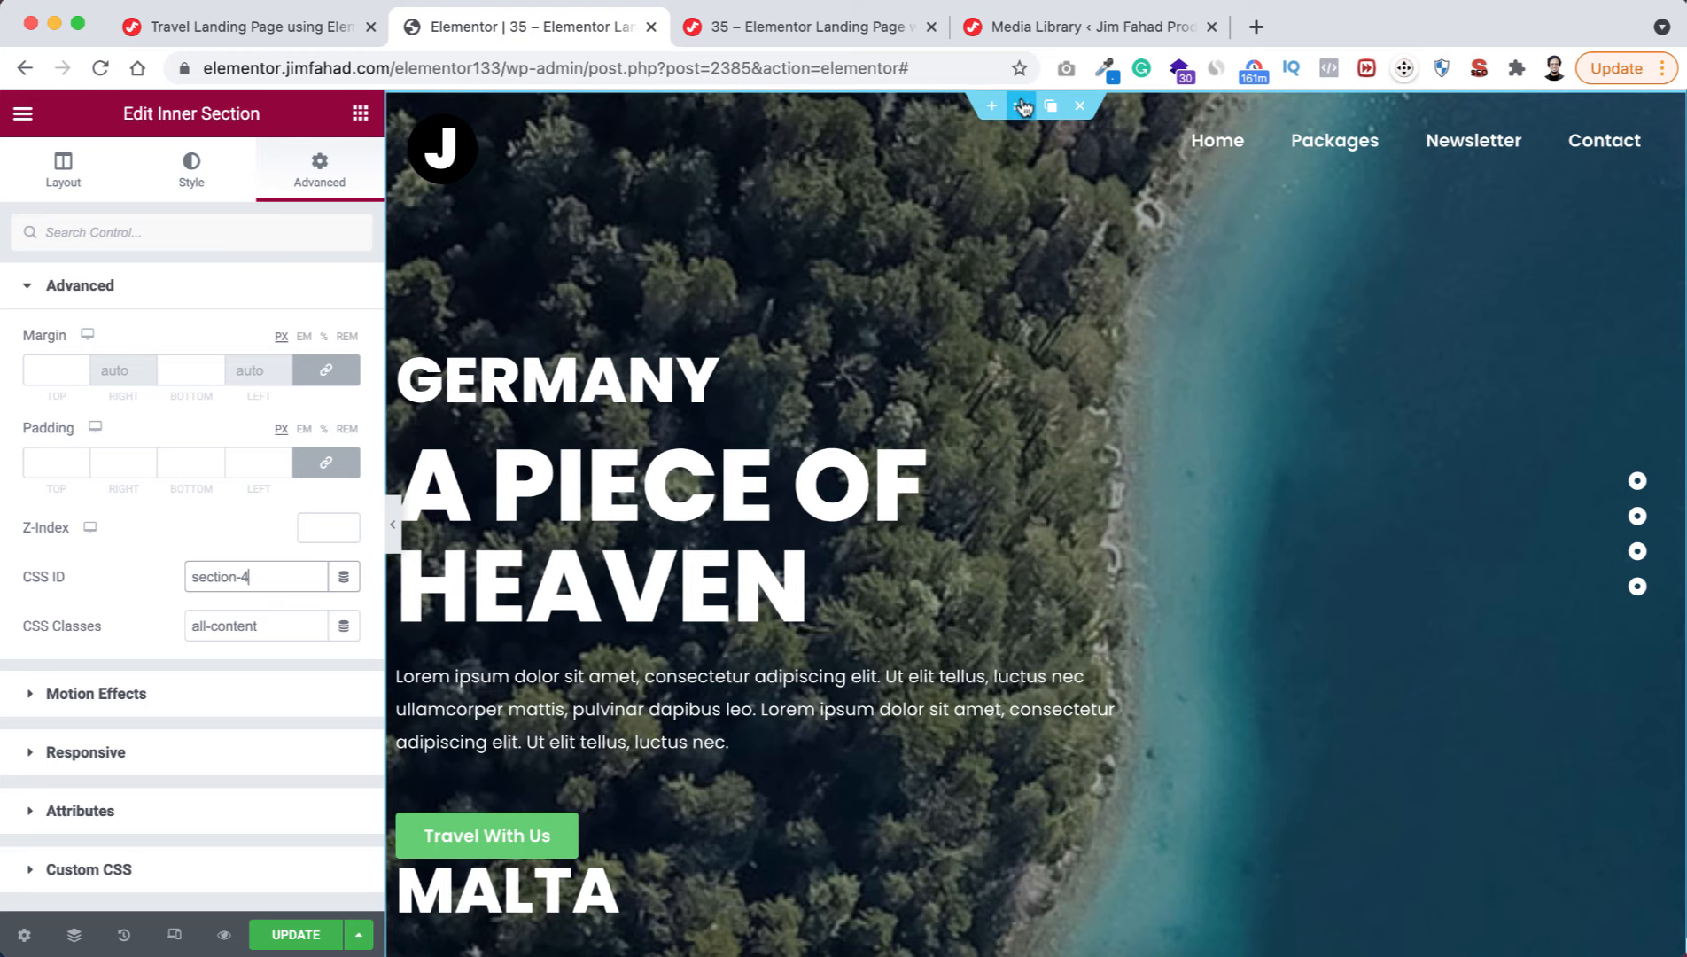
click(1022, 106)
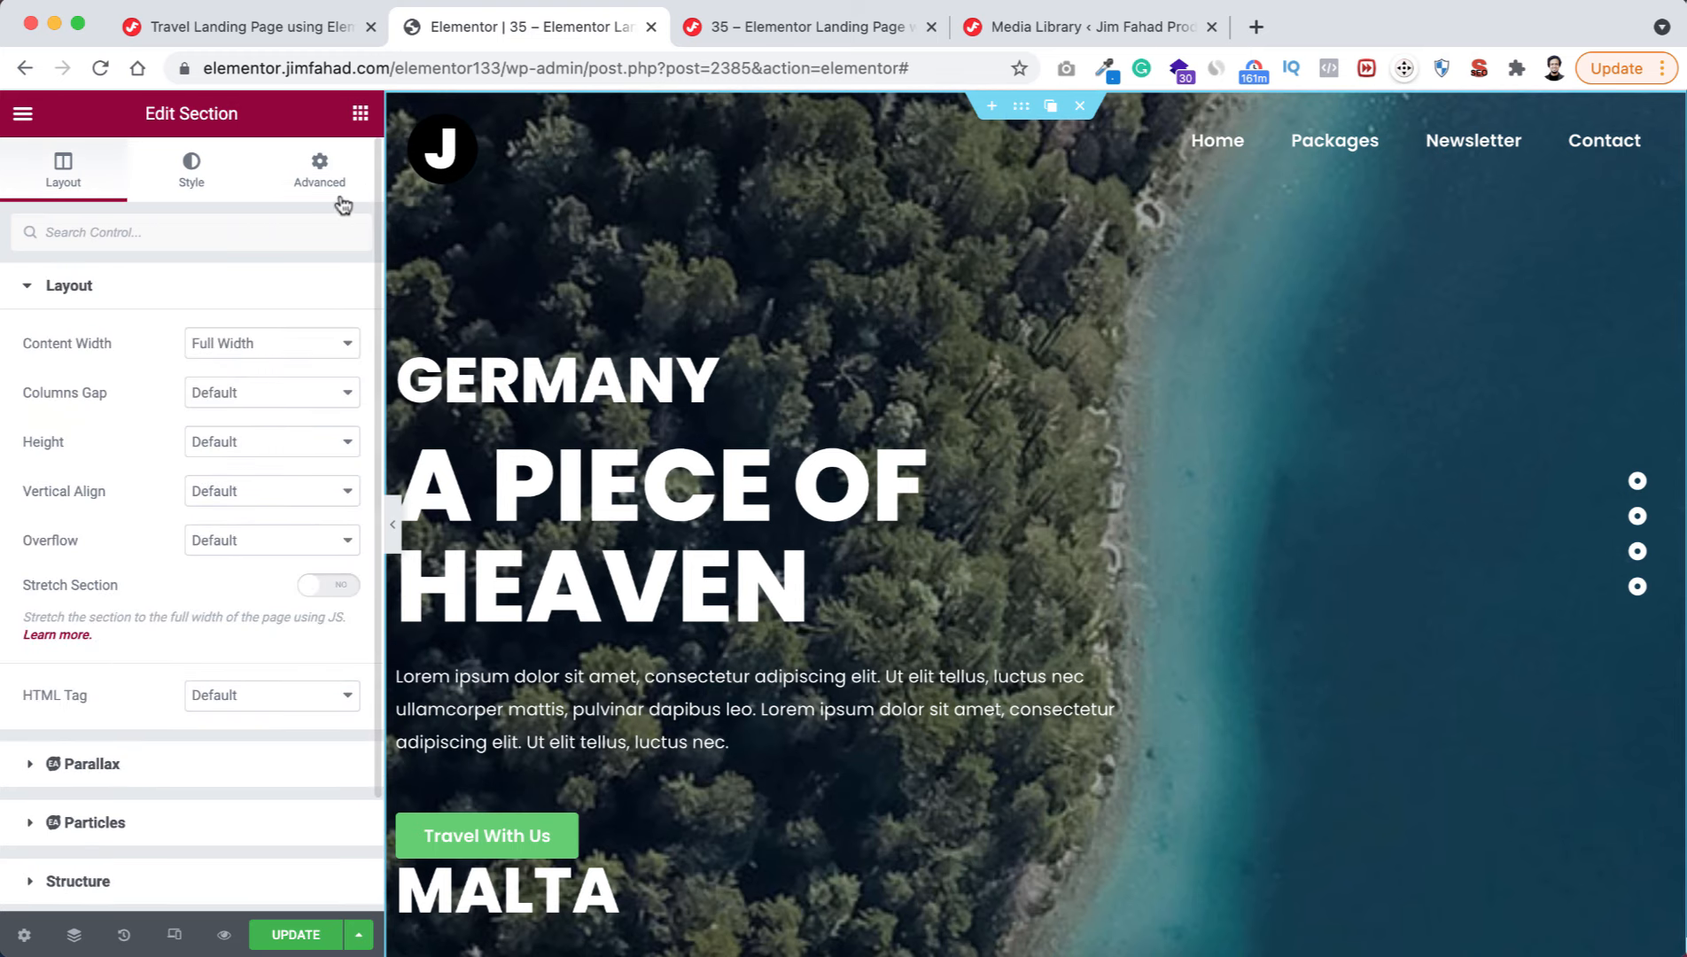
click(319, 177)
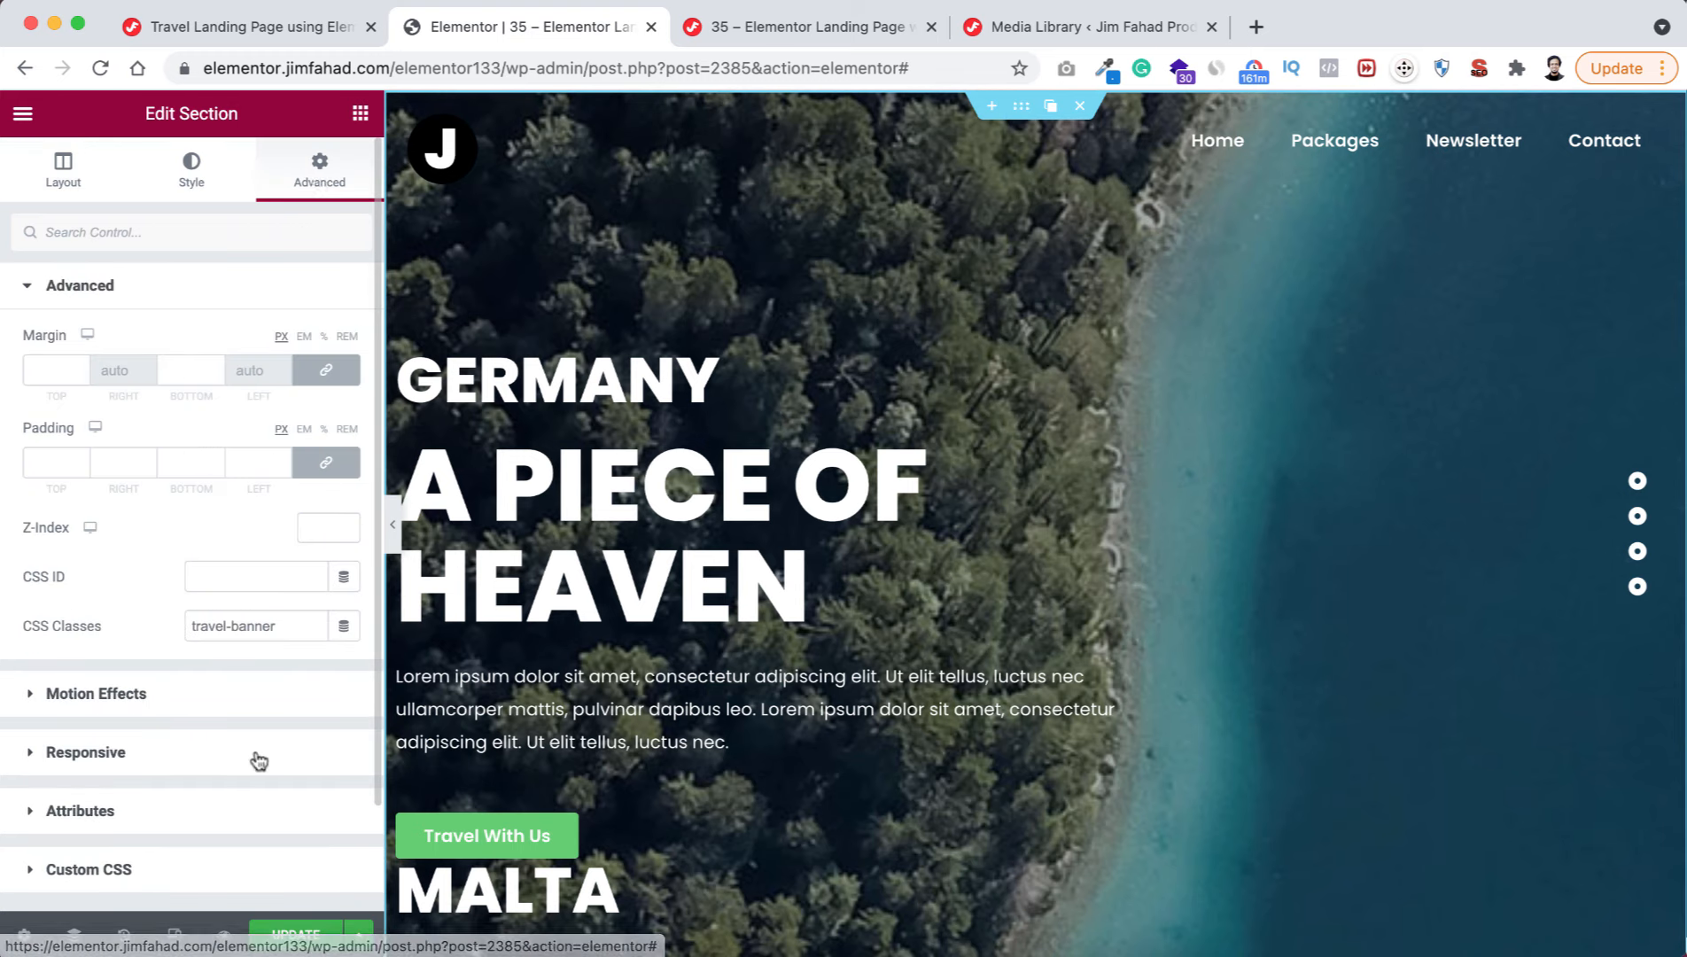
scroll(253, 762, down, 2)
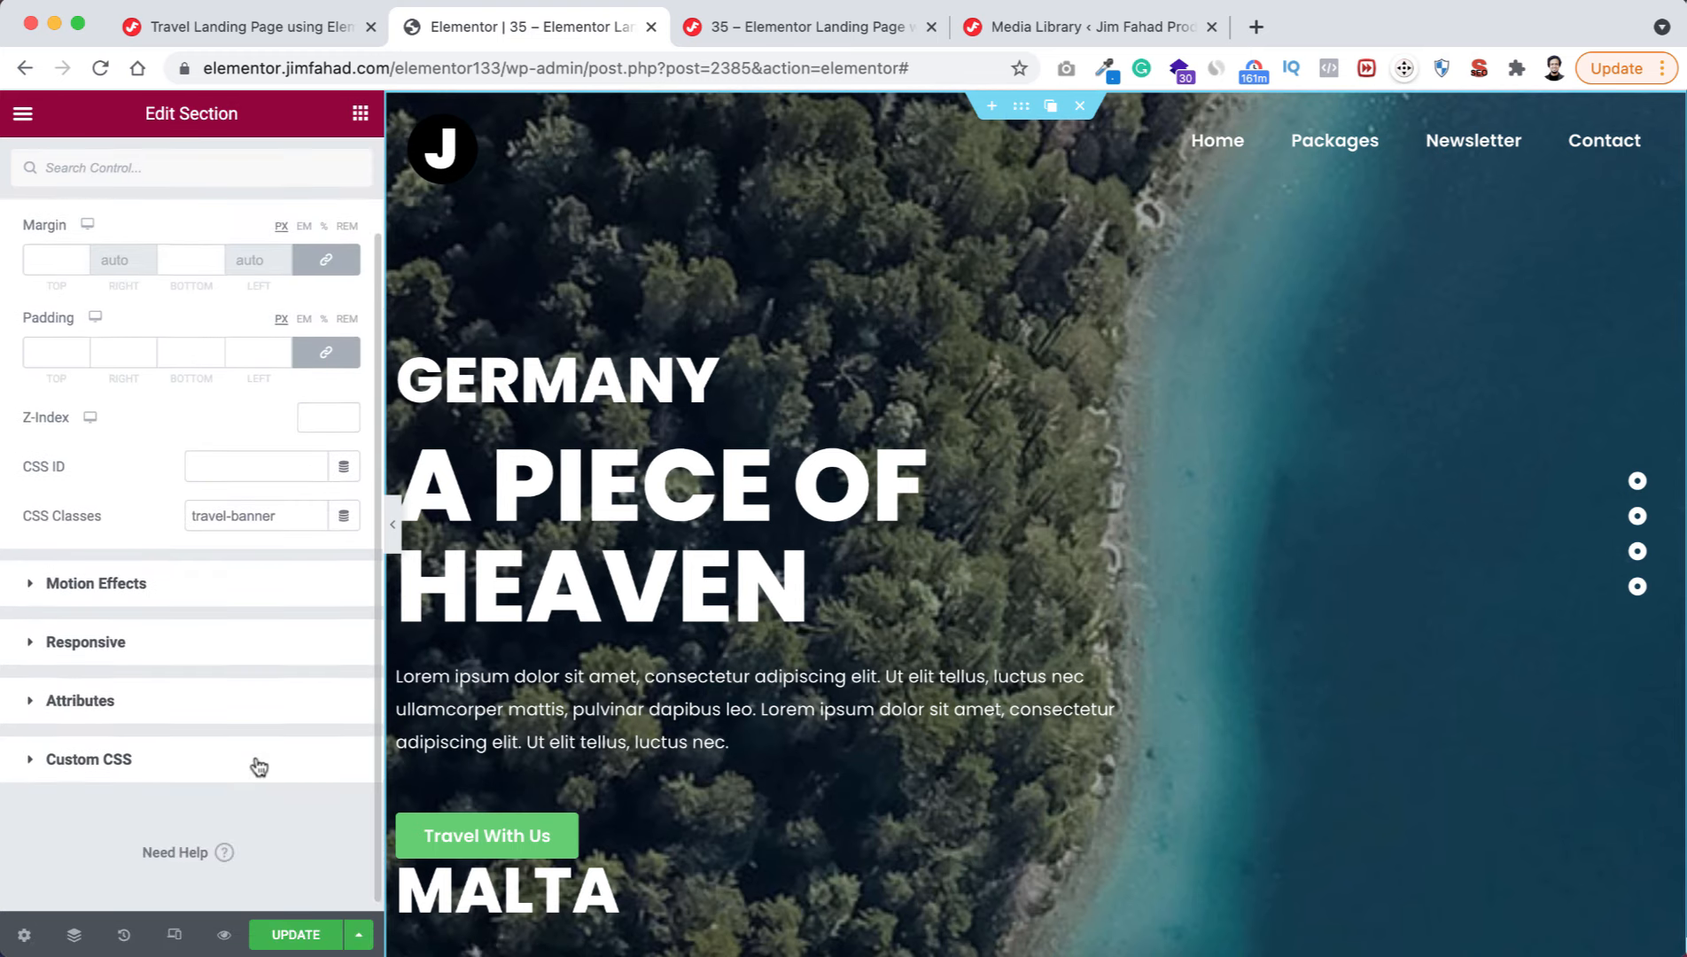
click(133, 752)
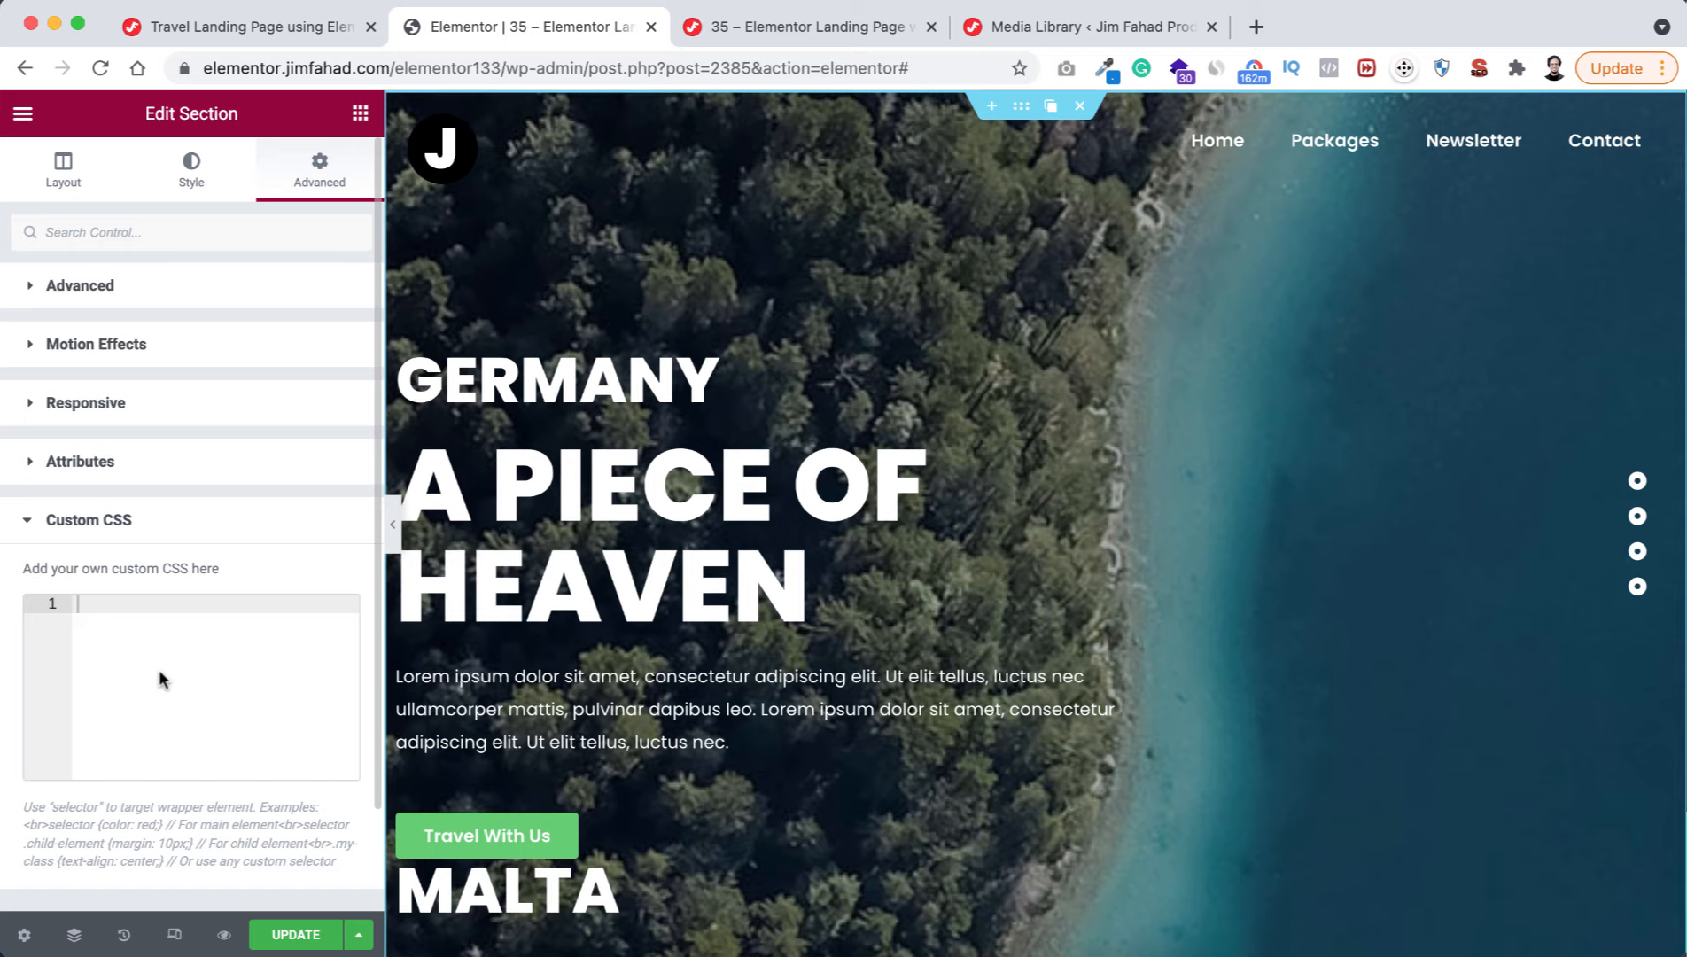
click(141, 609)
click(262, 30)
scroll(237, 278, down, 1)
scroll(207, 581, down, 5)
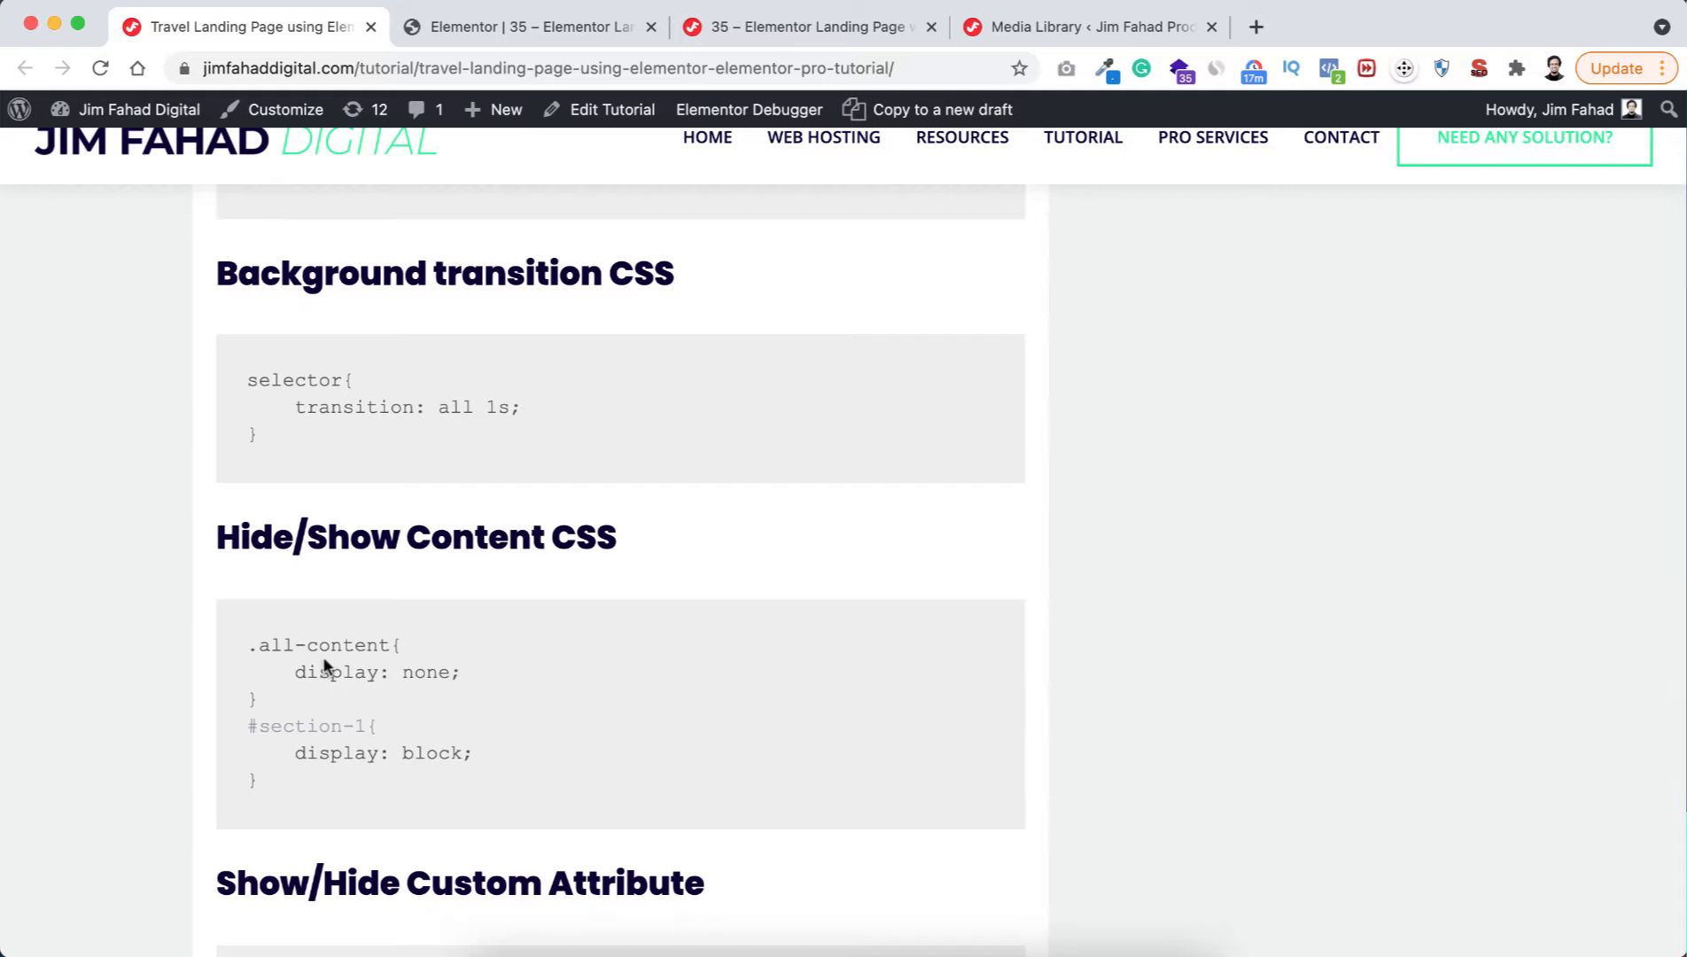
drag(263, 669, 288, 794)
key(ctrl+c)
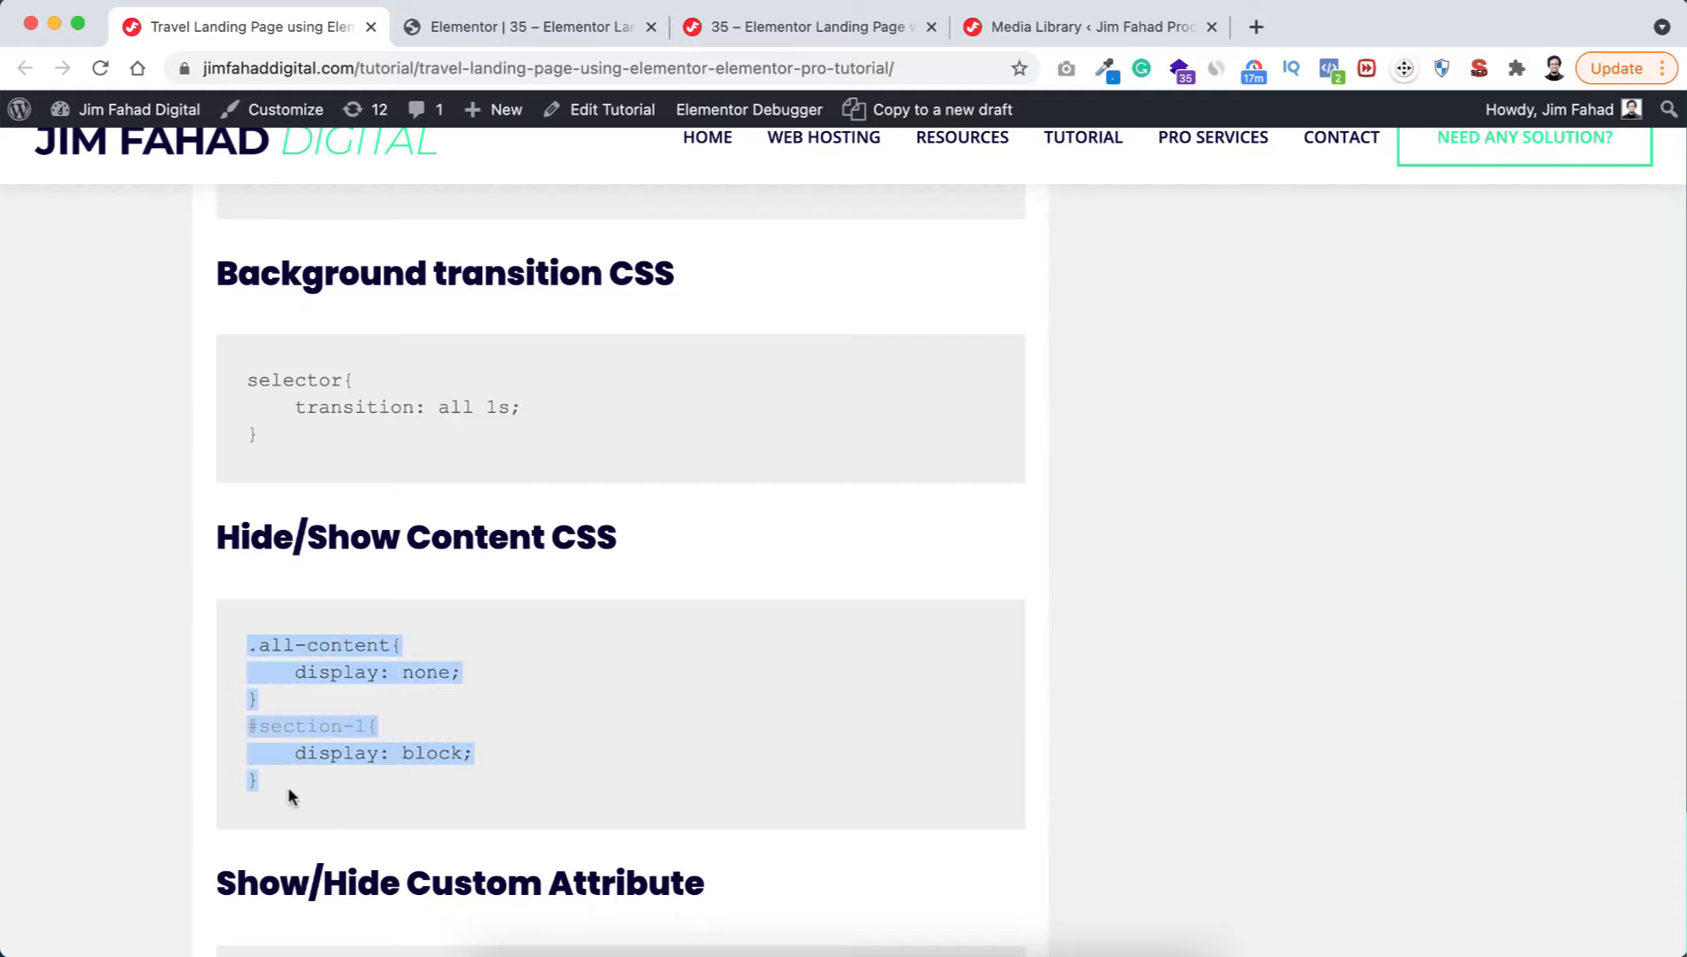
click(477, 25)
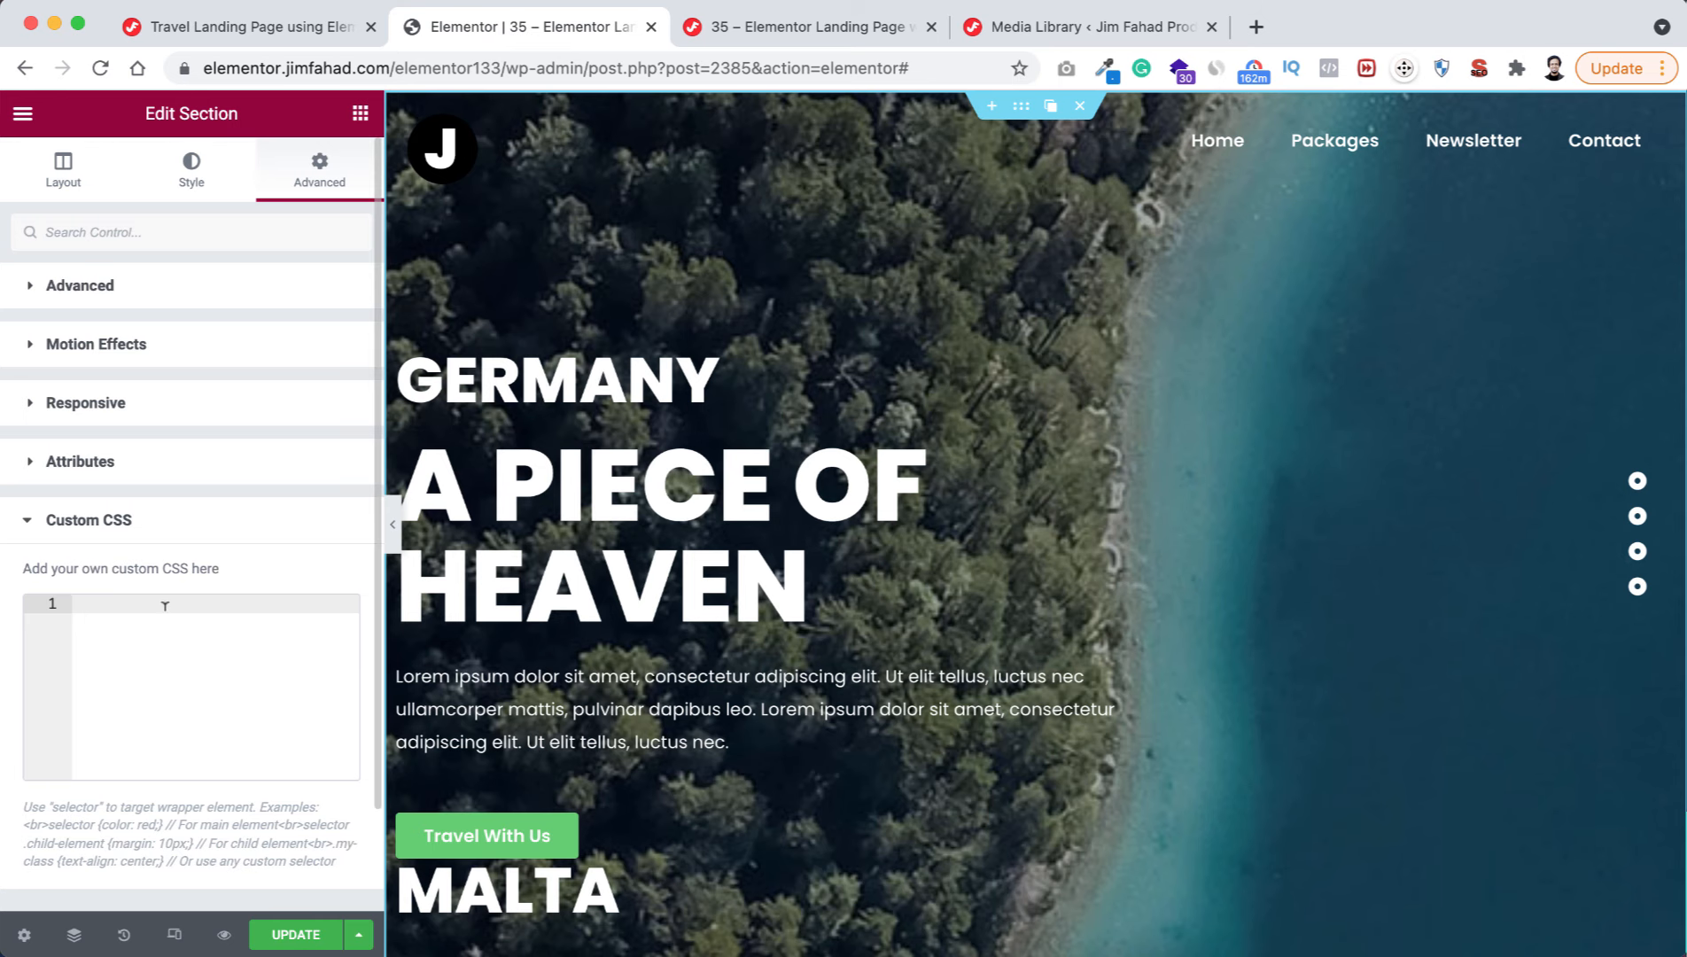
key(ctrl+v)
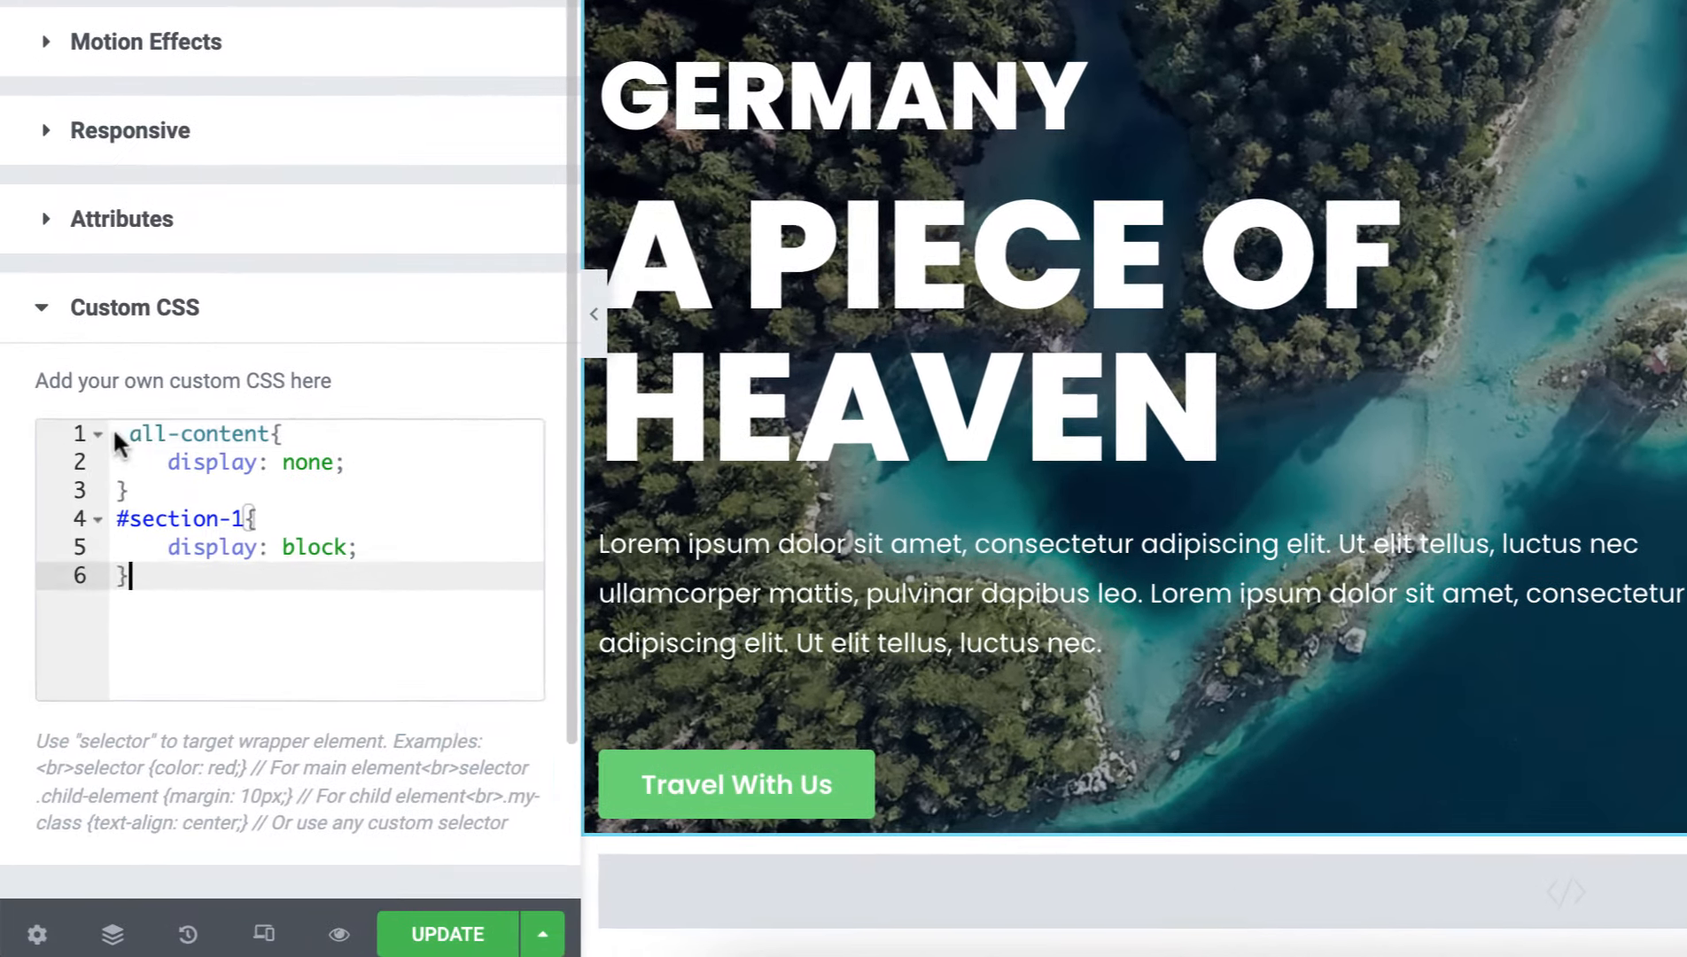
- Review the hide/show rules and test them by switching the displayed ID to section-2 and section-3, finally restoring section-1
drag(116, 434, 271, 436)
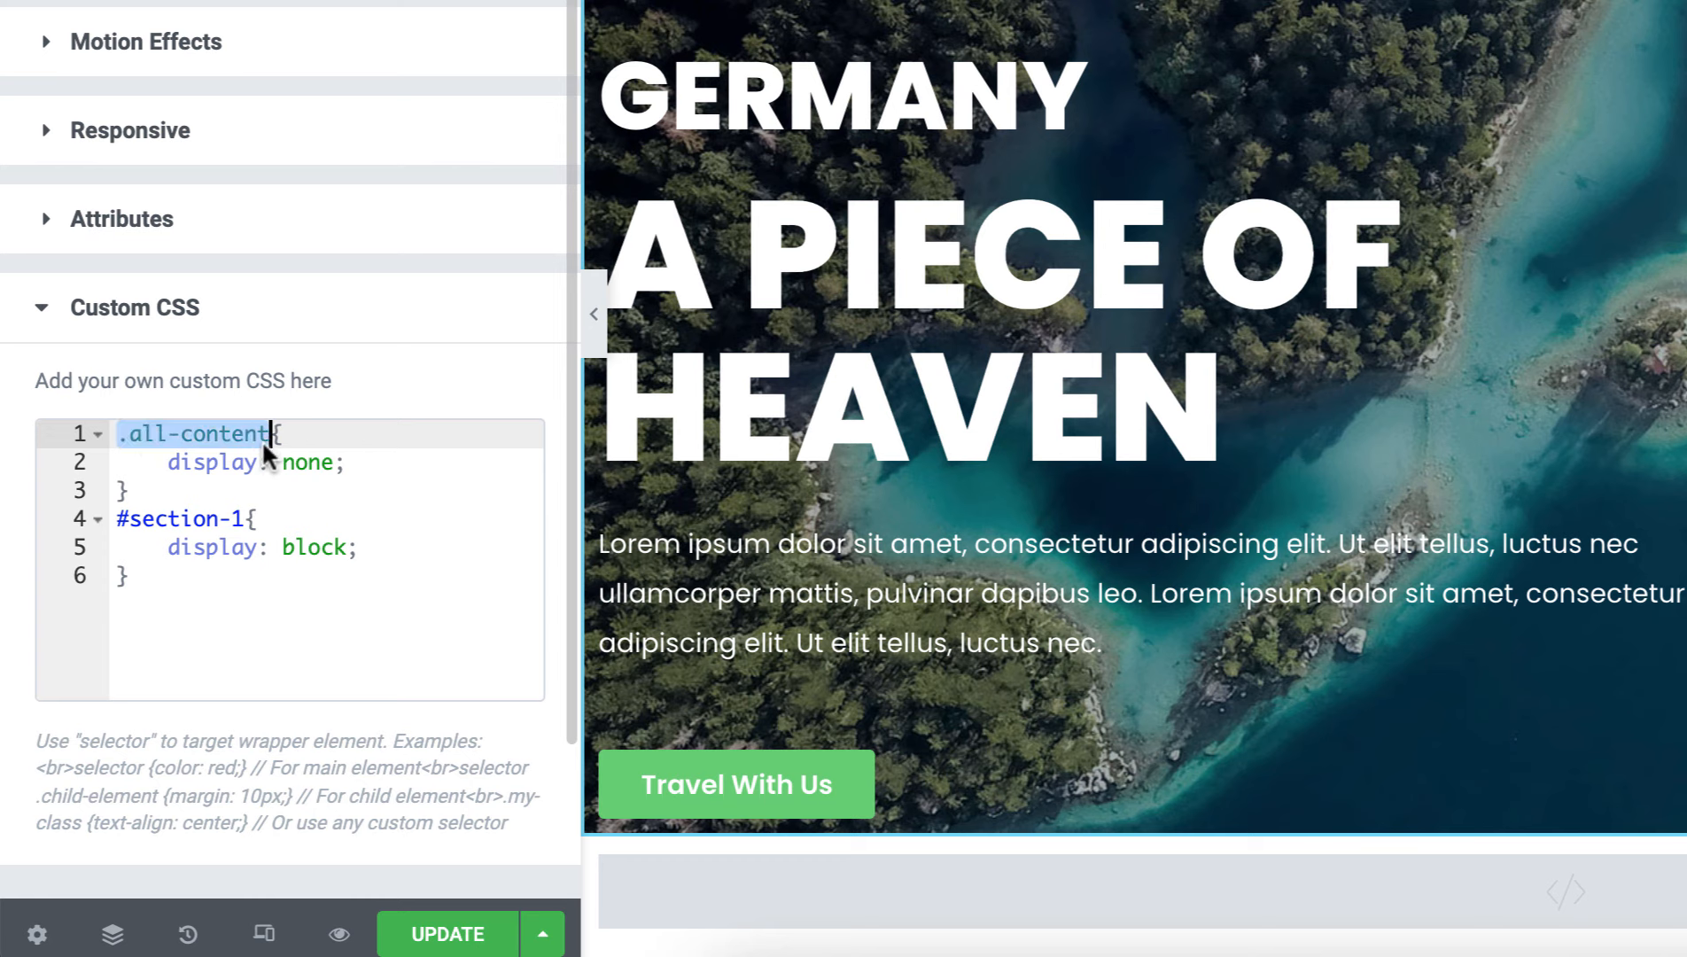
click(258, 462)
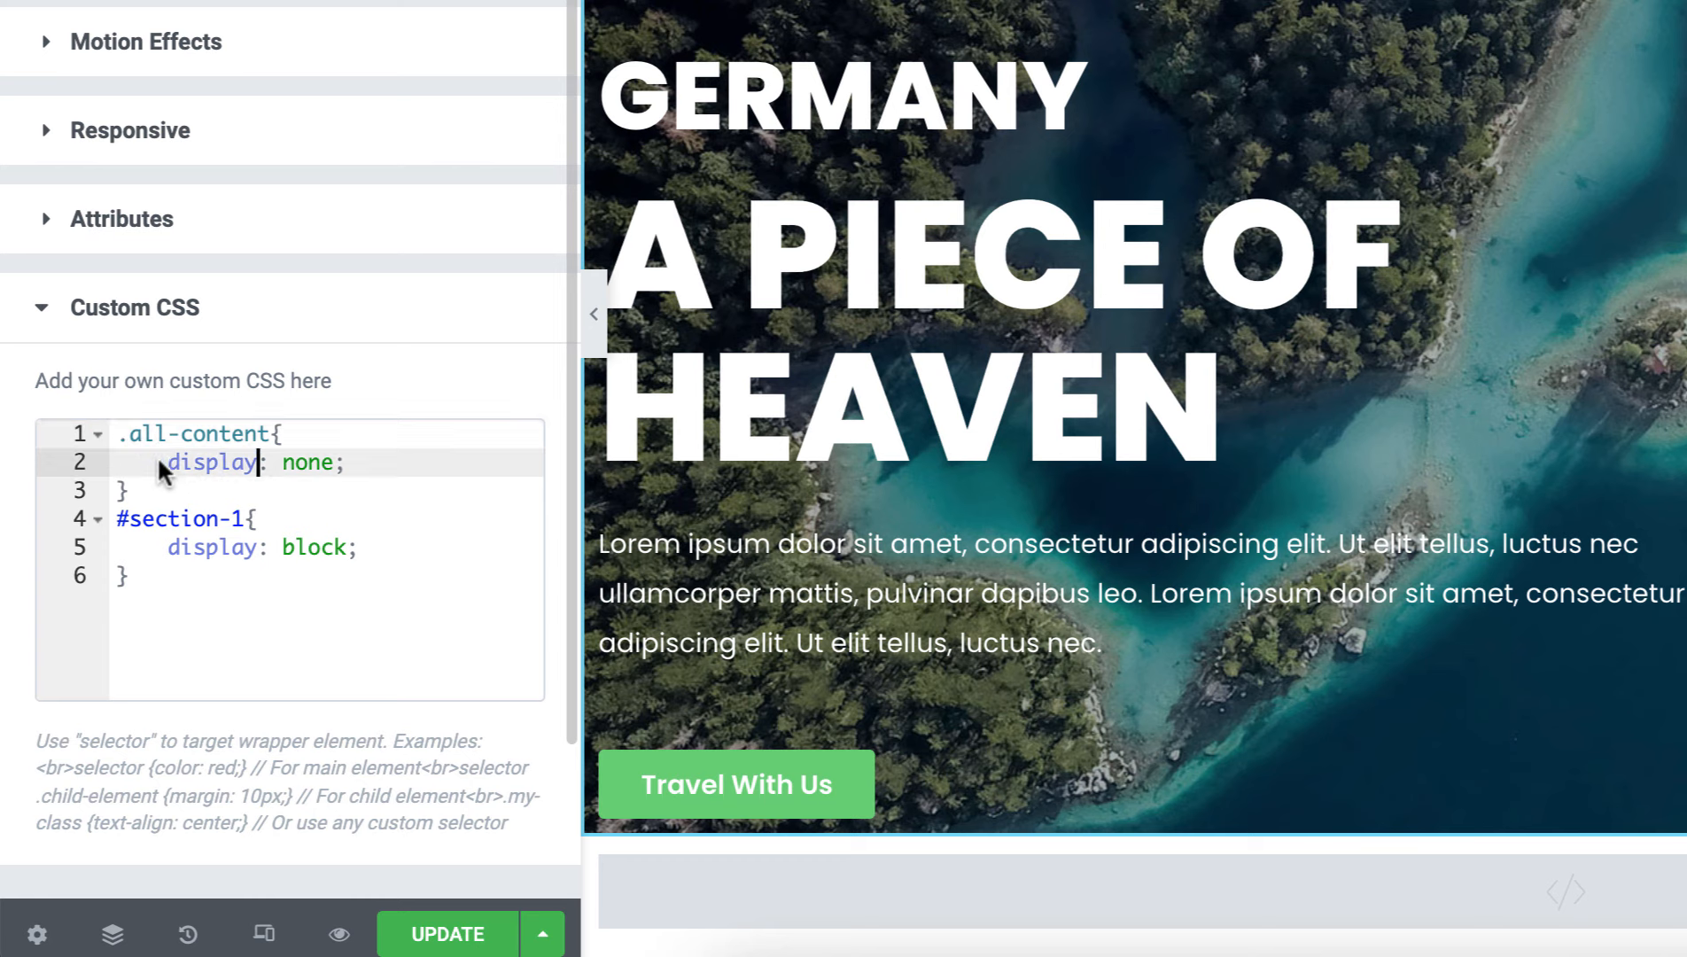
drag(166, 461, 349, 461)
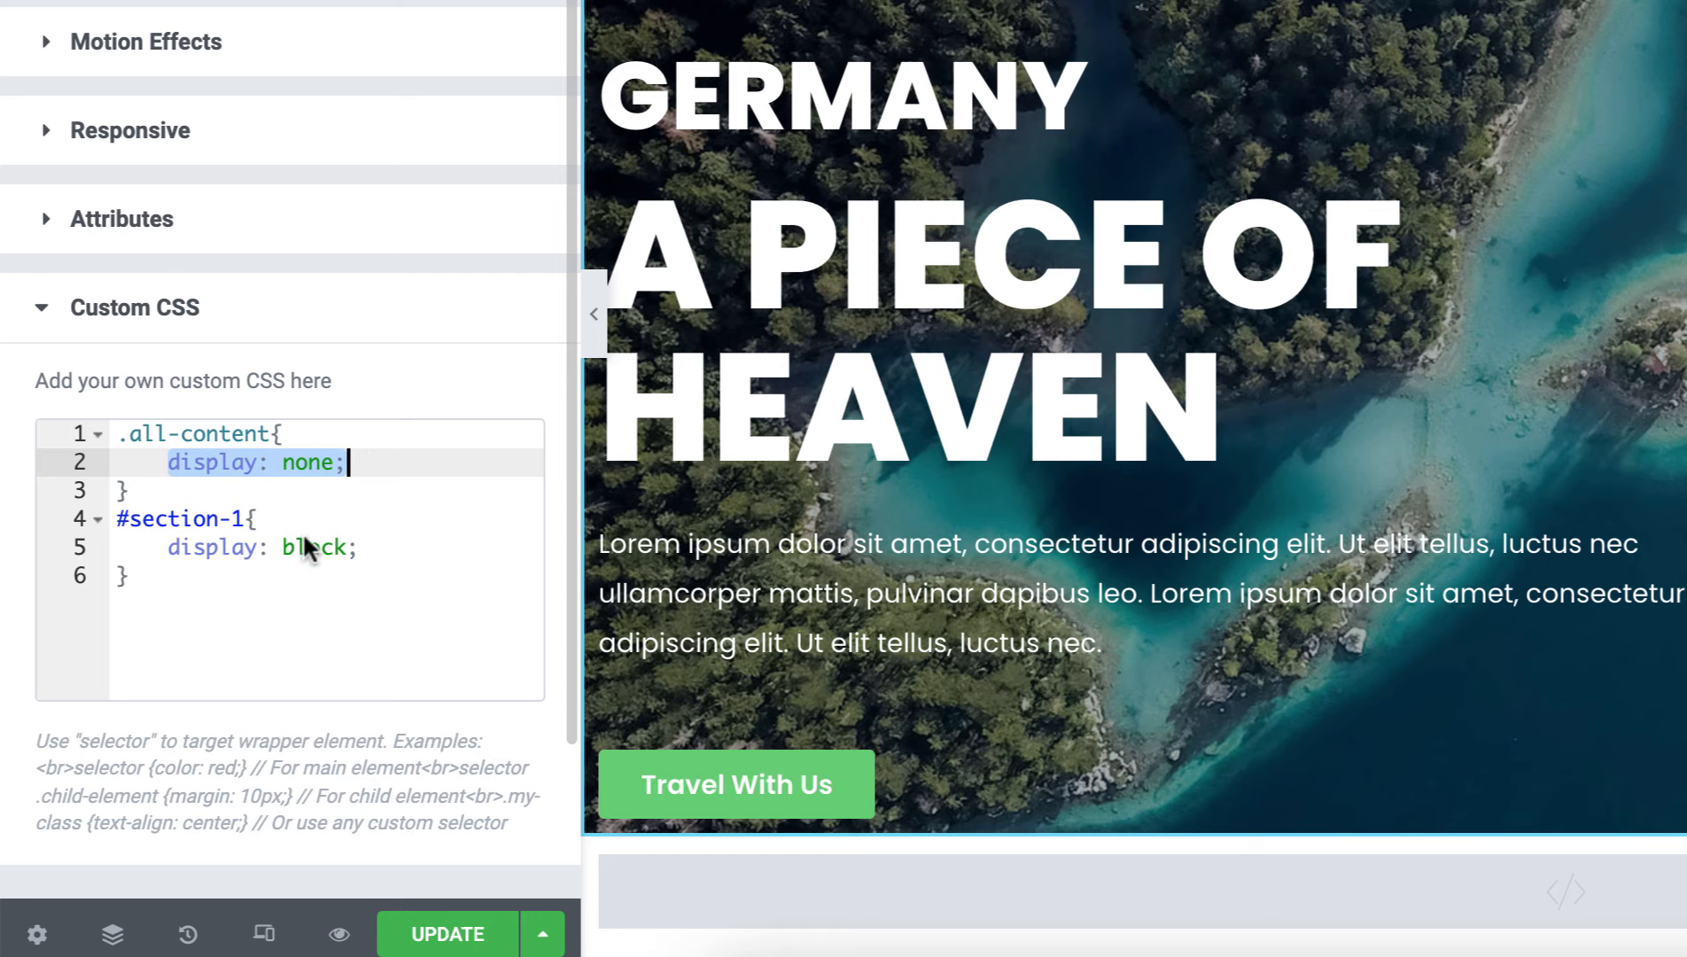
click(275, 548)
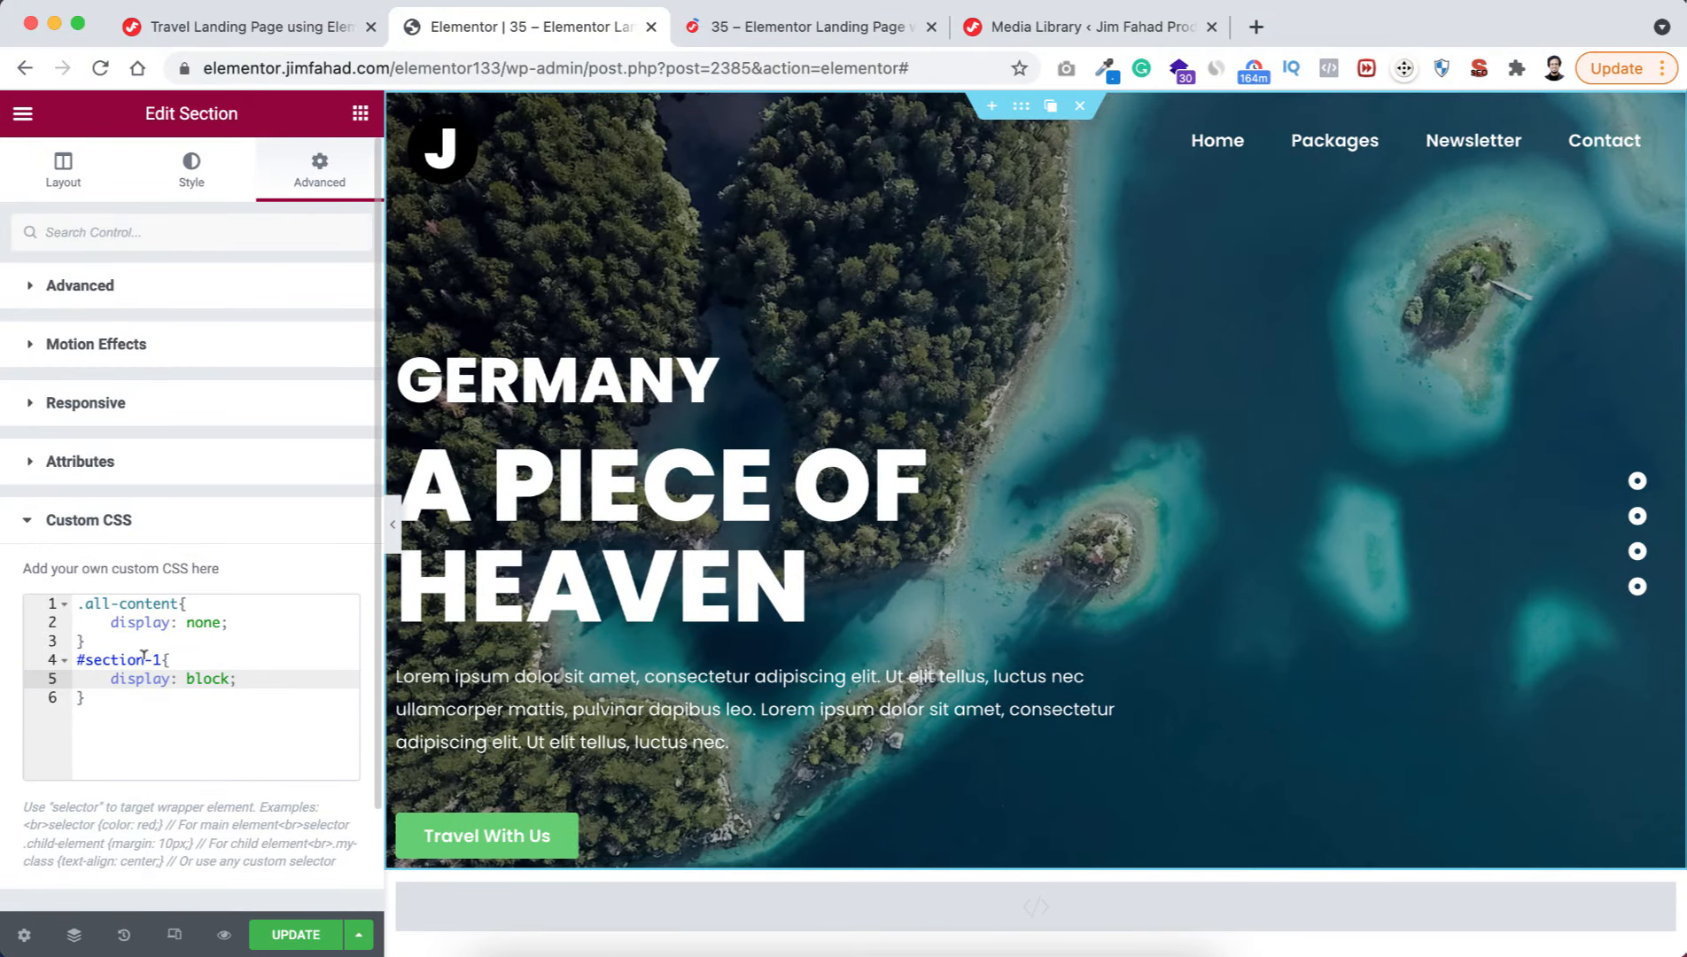
click(153, 660)
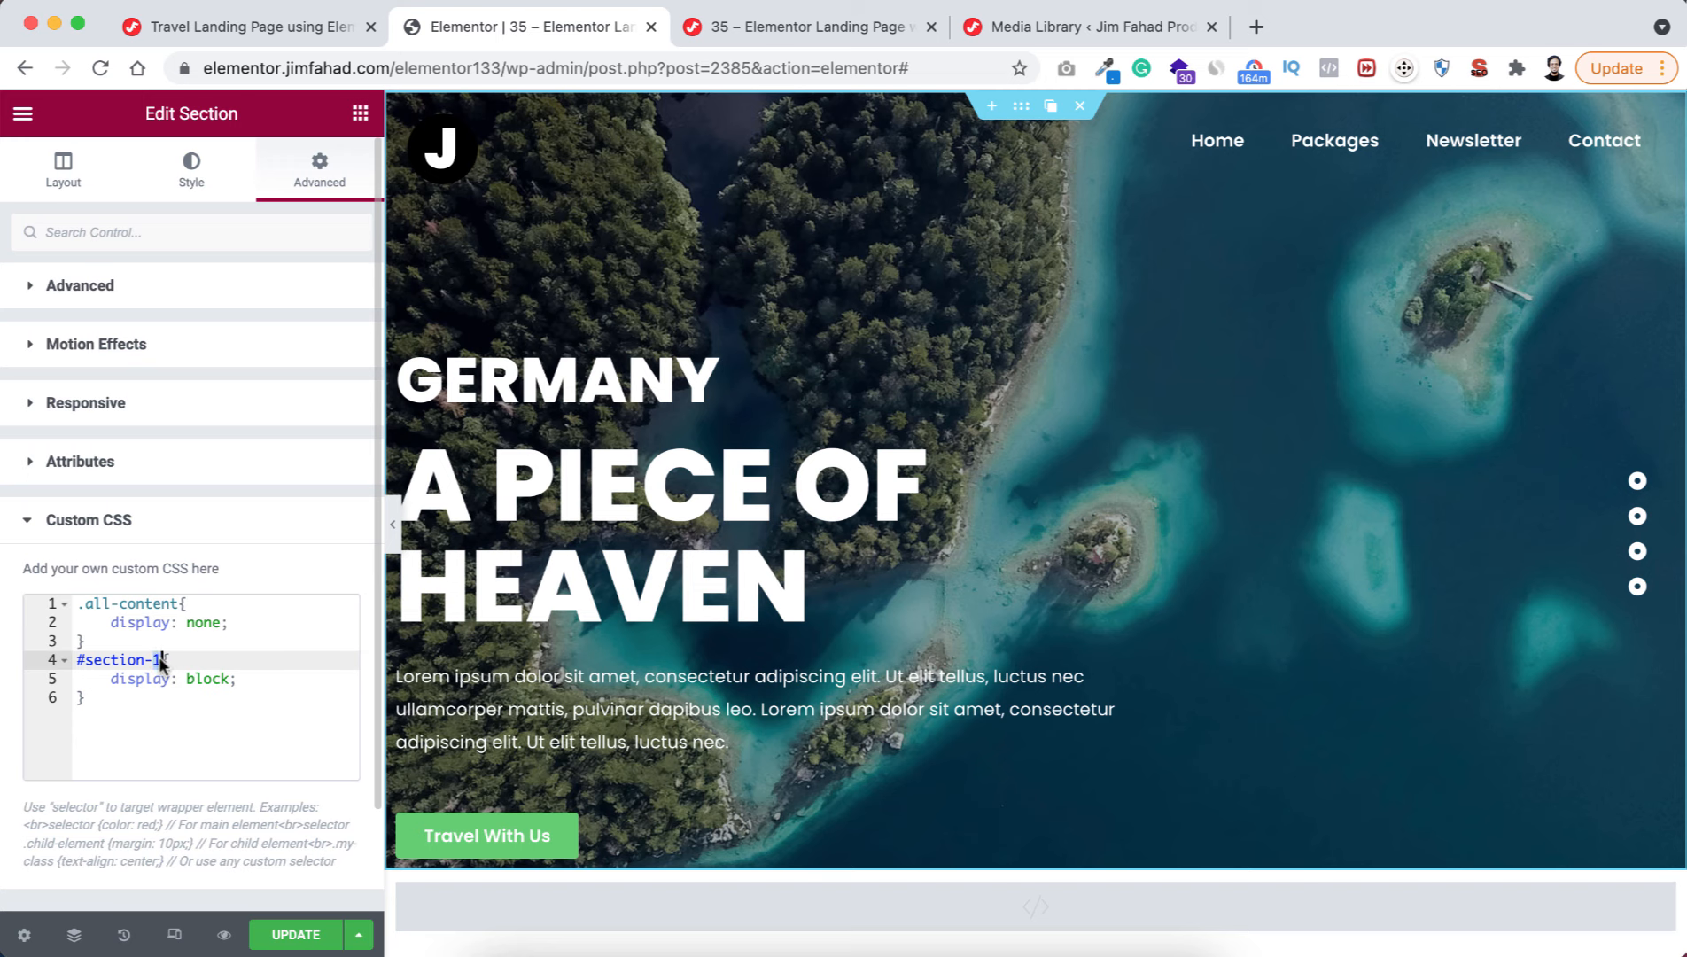
text(2)
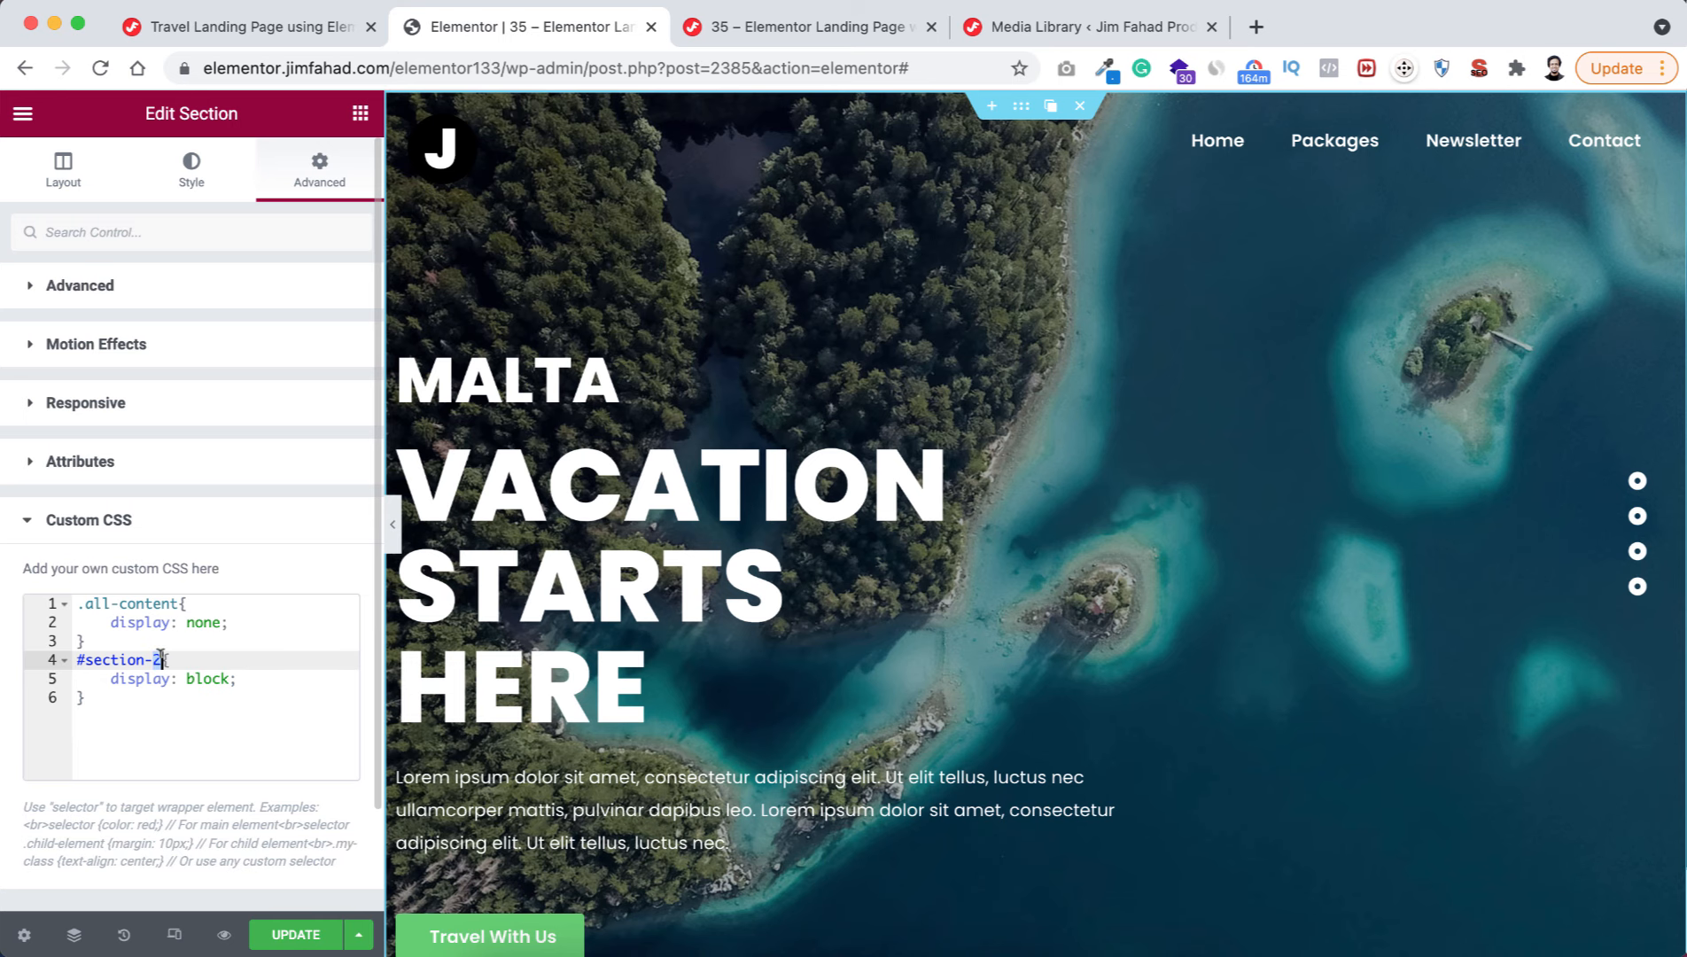
text(3)
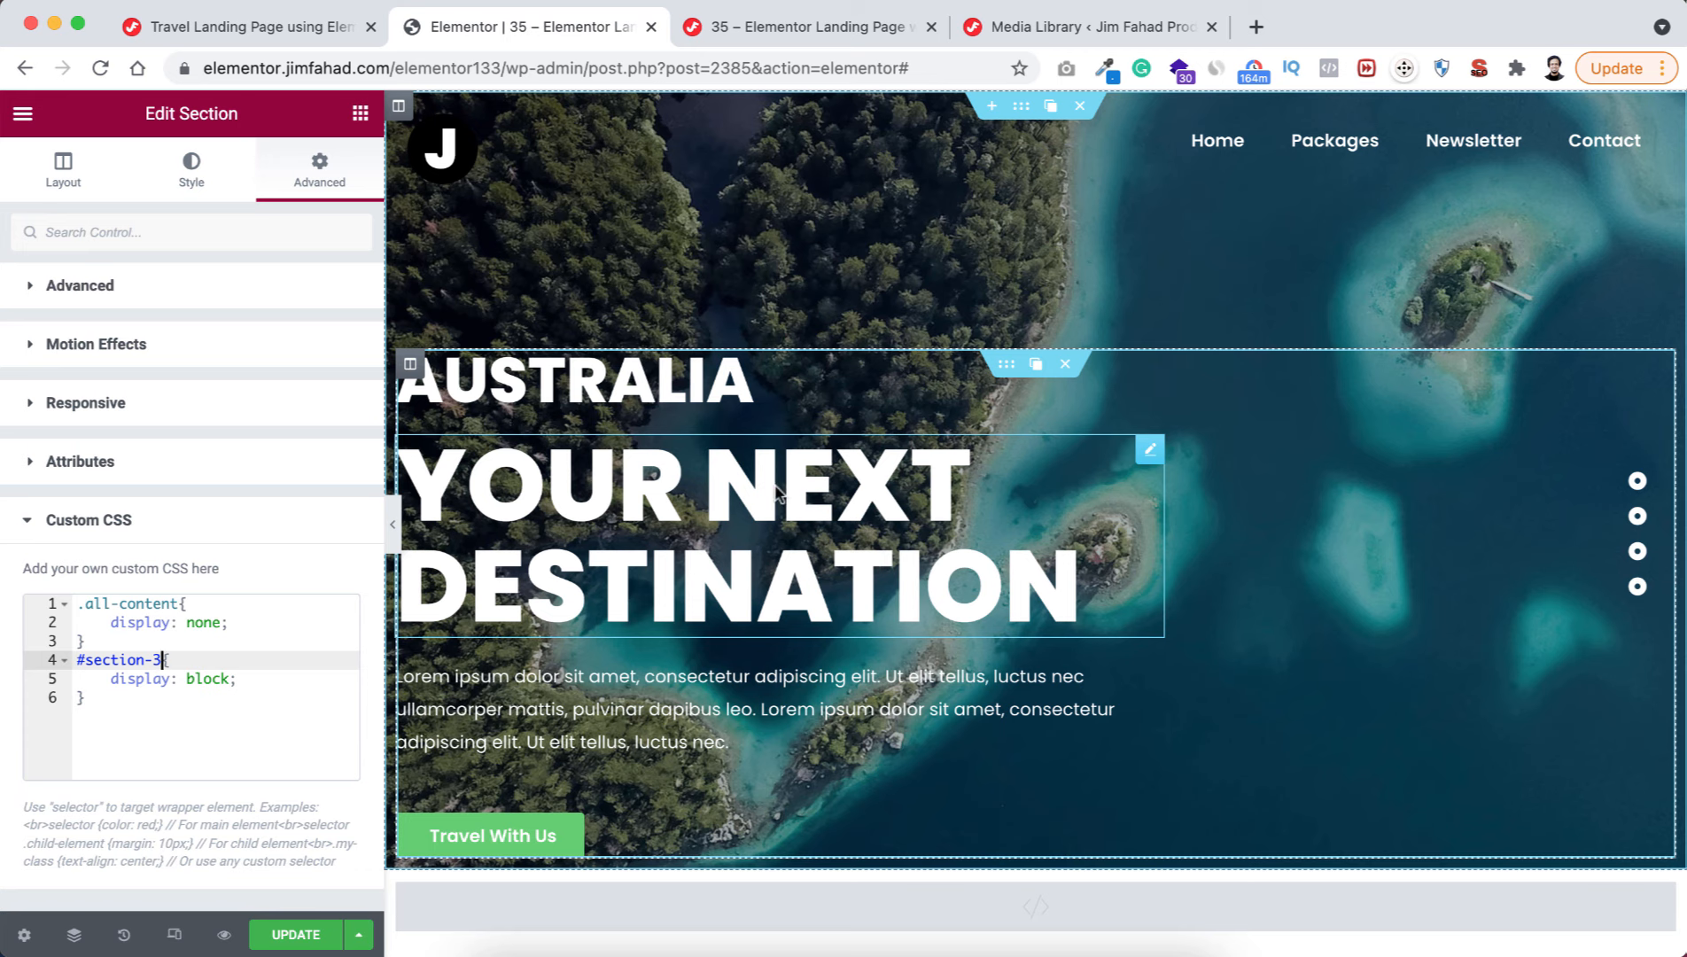
key(BackSpace)
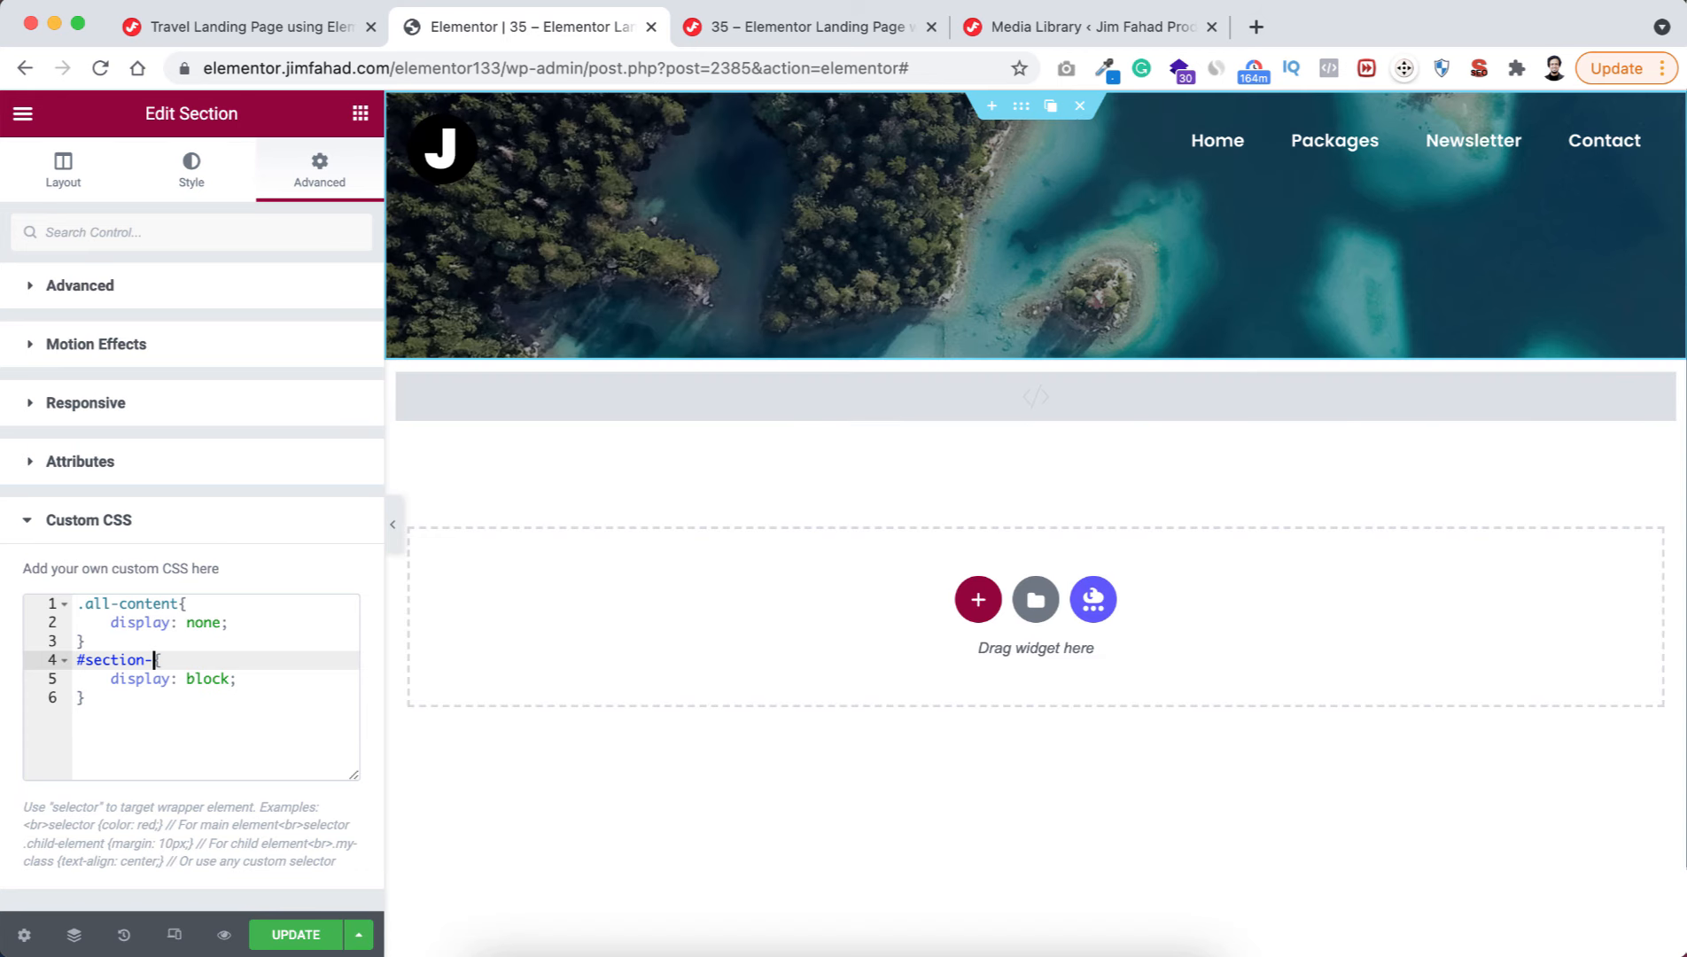
text(1)
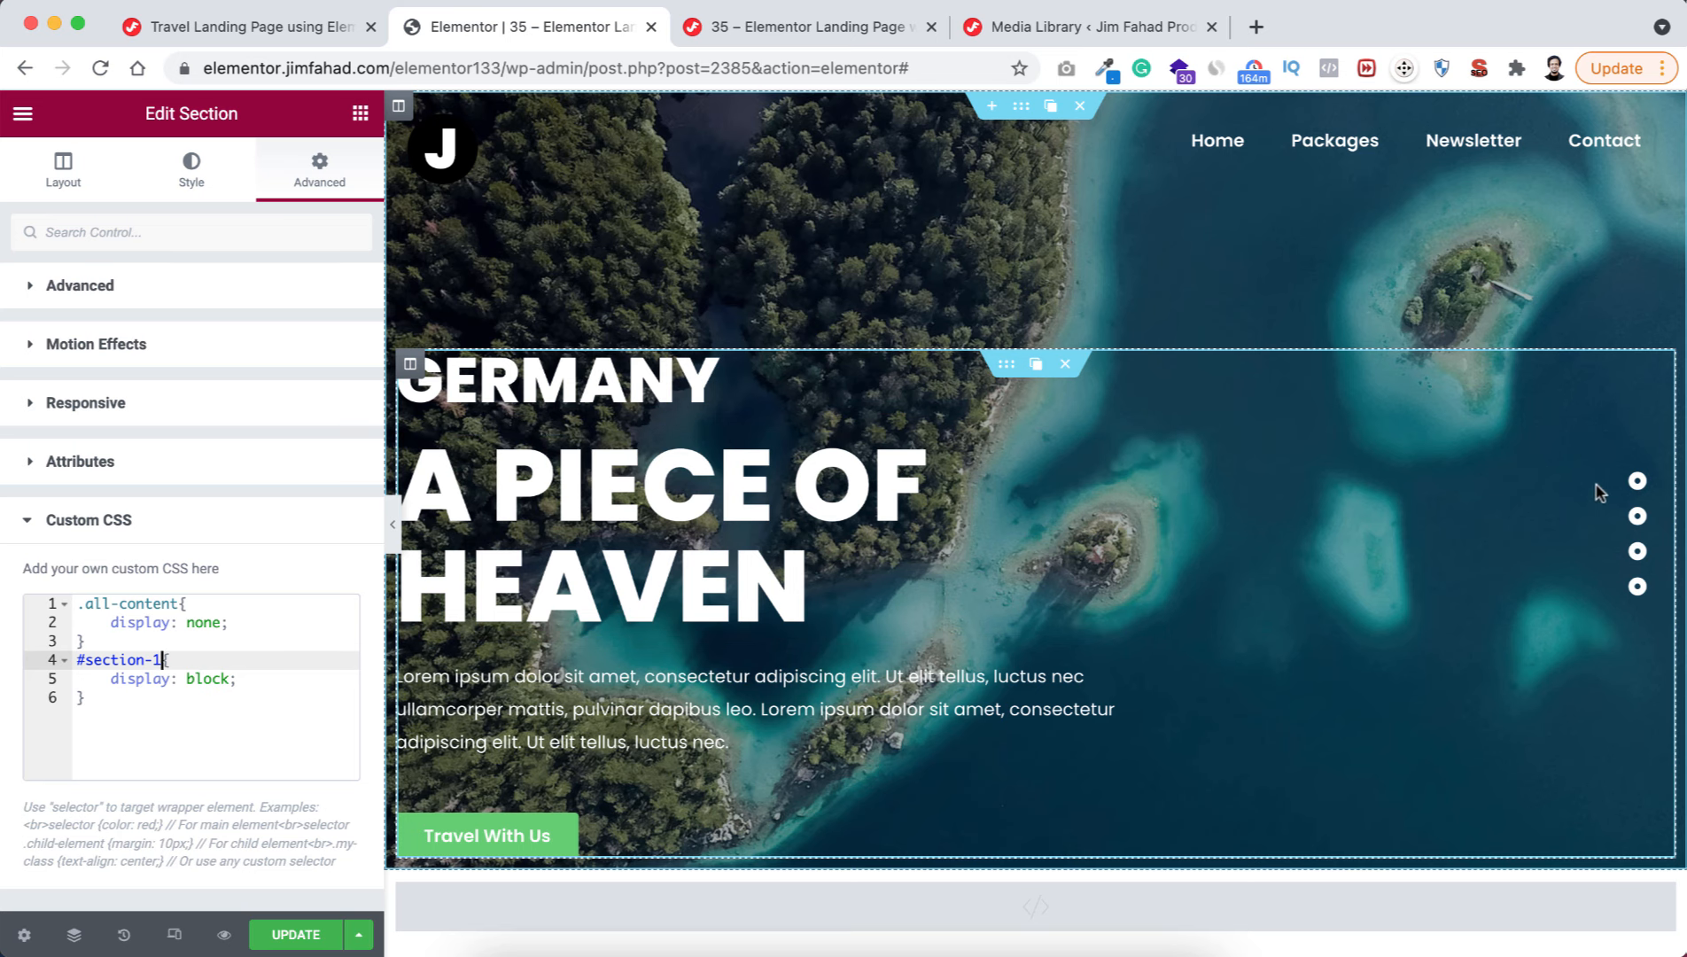
- Open the first dot's custom attributes and copy the data-showme|section-name snippet from the tutorial page's Show/Hide Custom Attribute section
mouse_move(1642, 482)
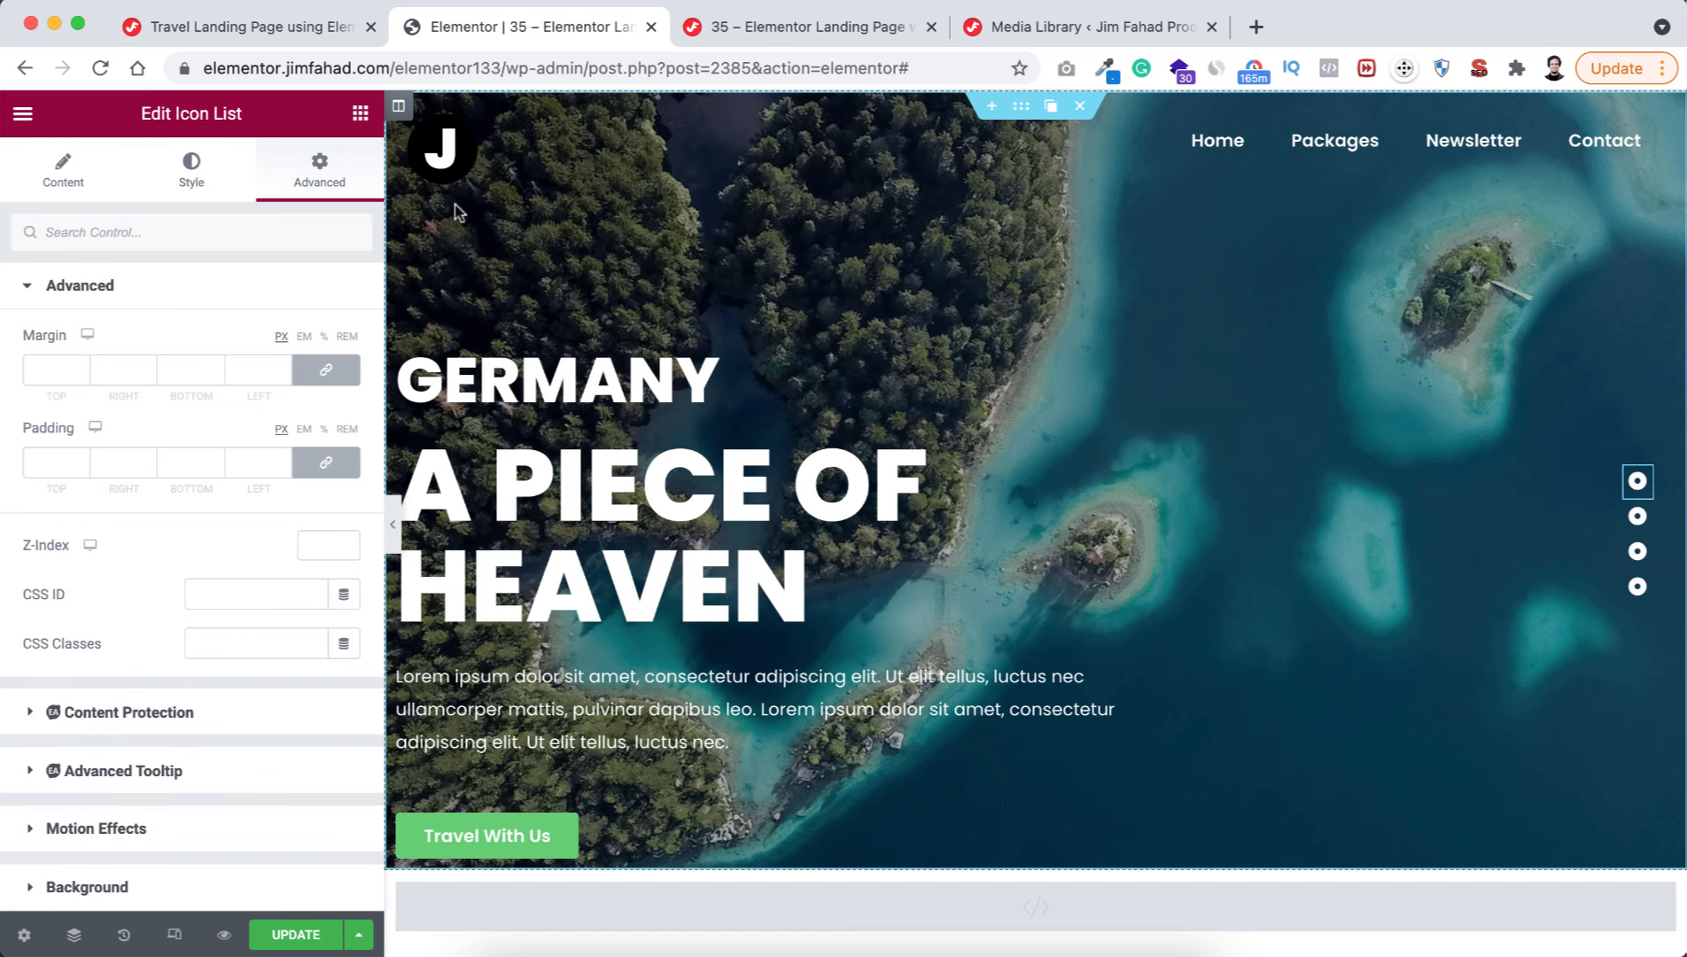
scroll(250, 633, down, 1)
scroll(252, 635, down, 4)
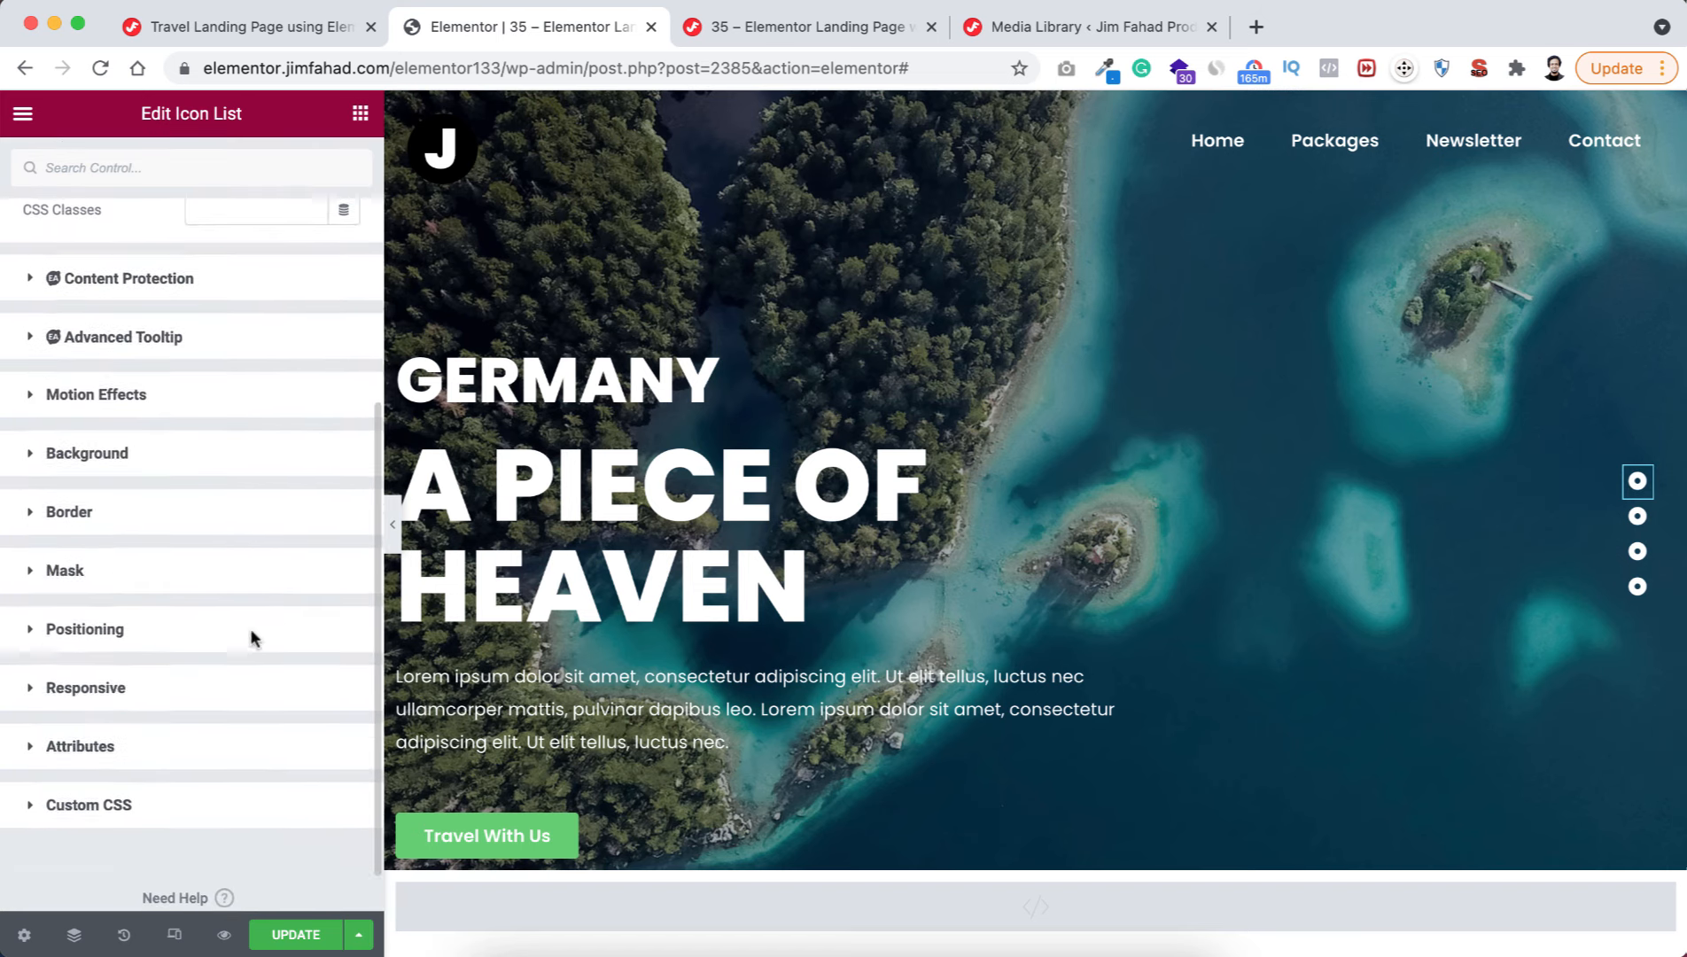
click(139, 705)
scroll(138, 709, down, 3)
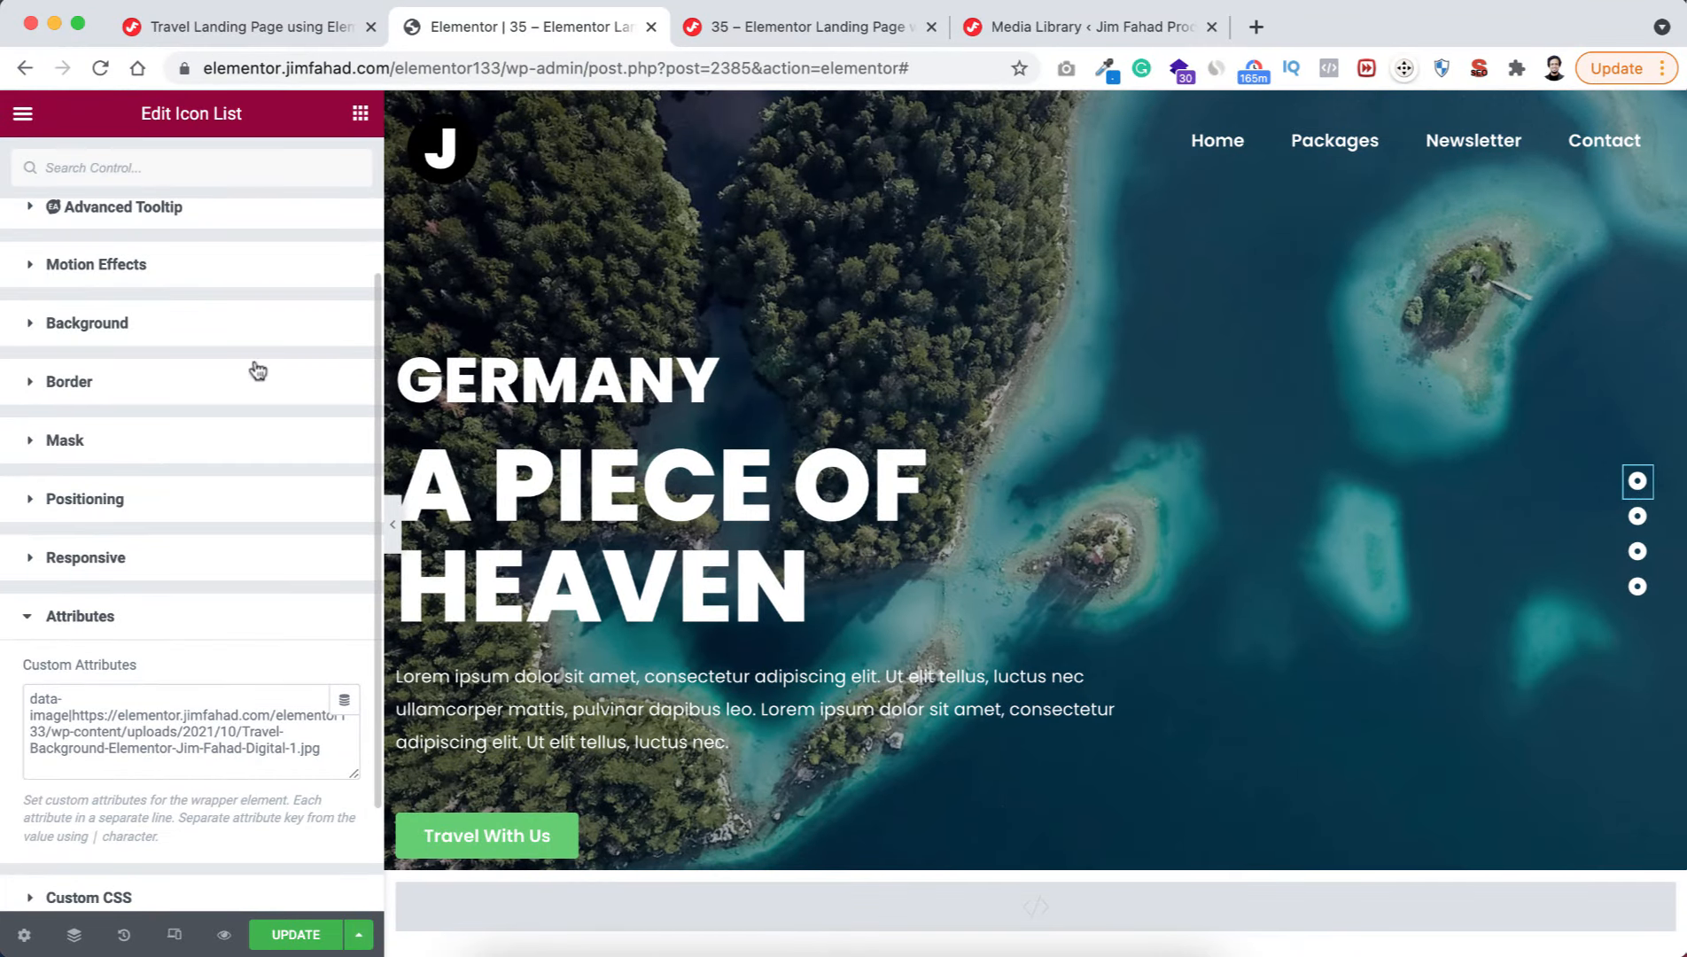
click(249, 26)
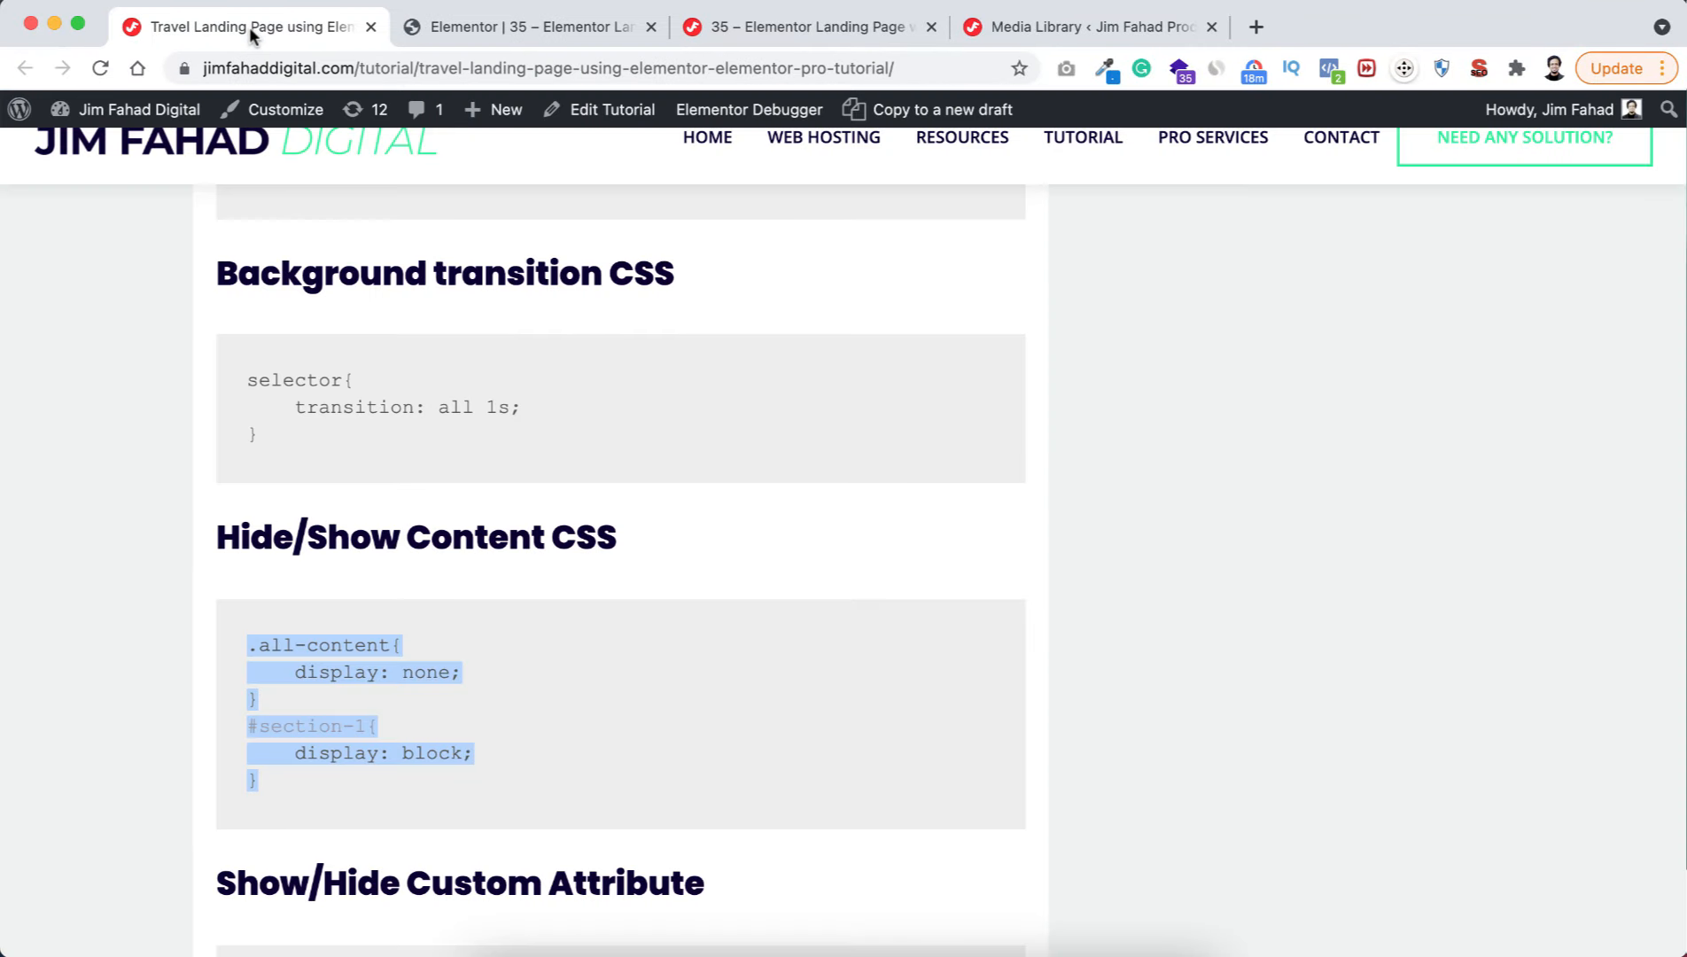
scroll(142, 688, down, 5)
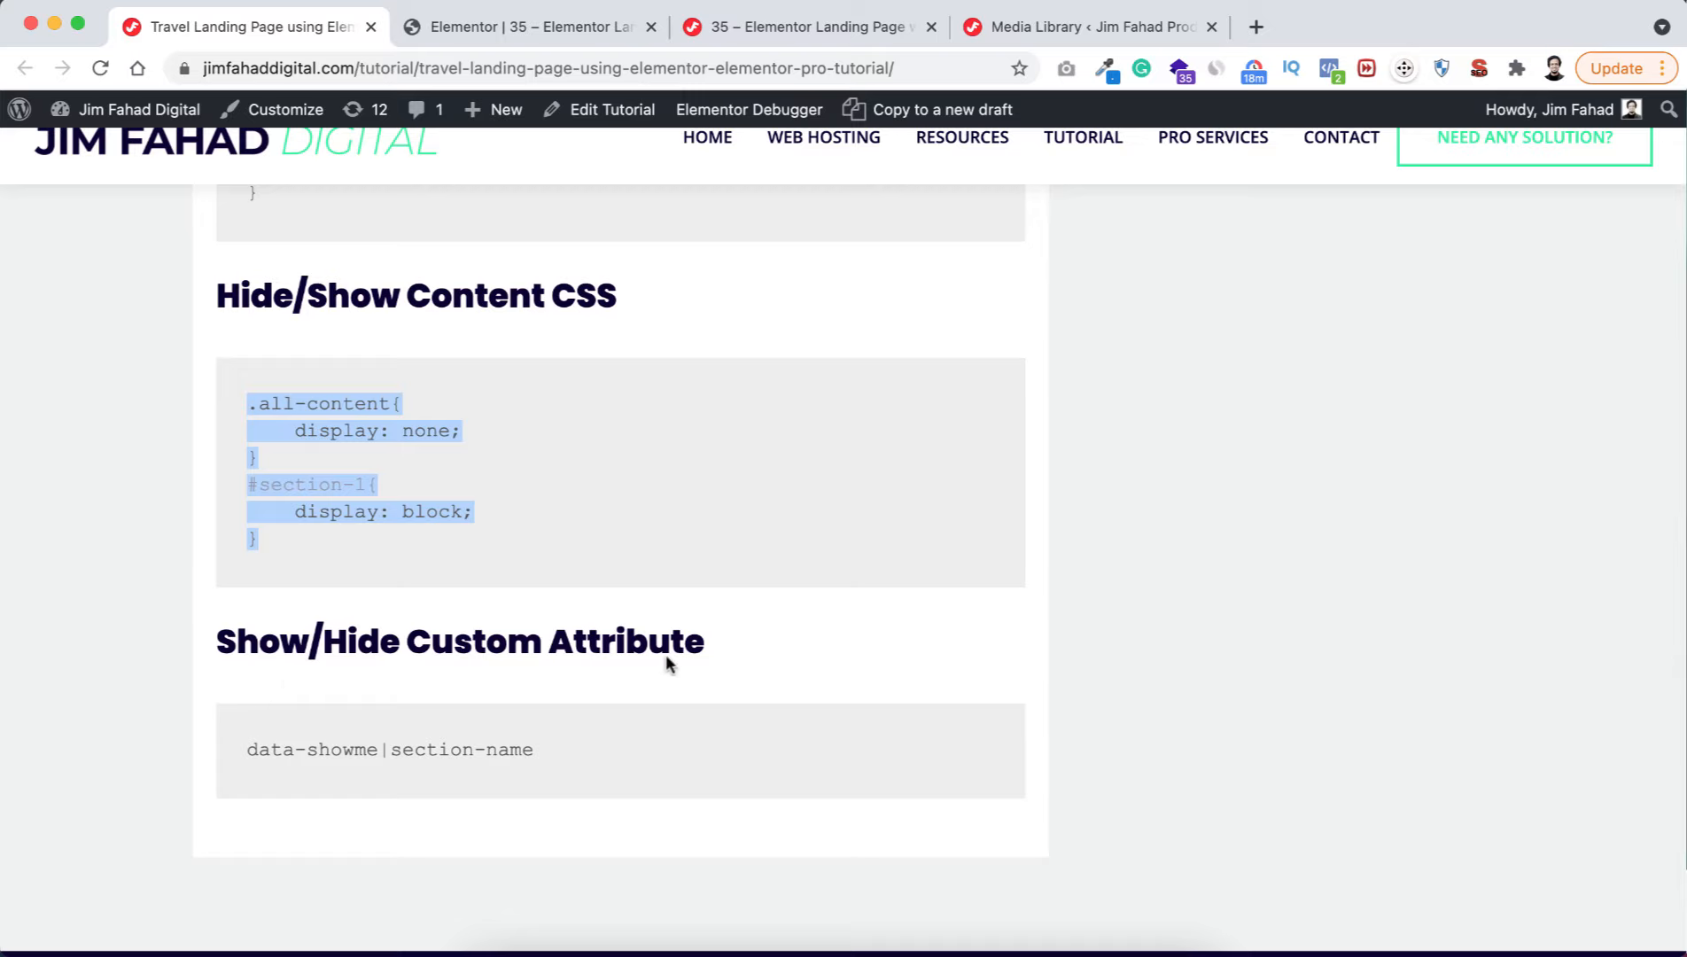
drag(250, 749, 542, 764)
key(ctrl+c)
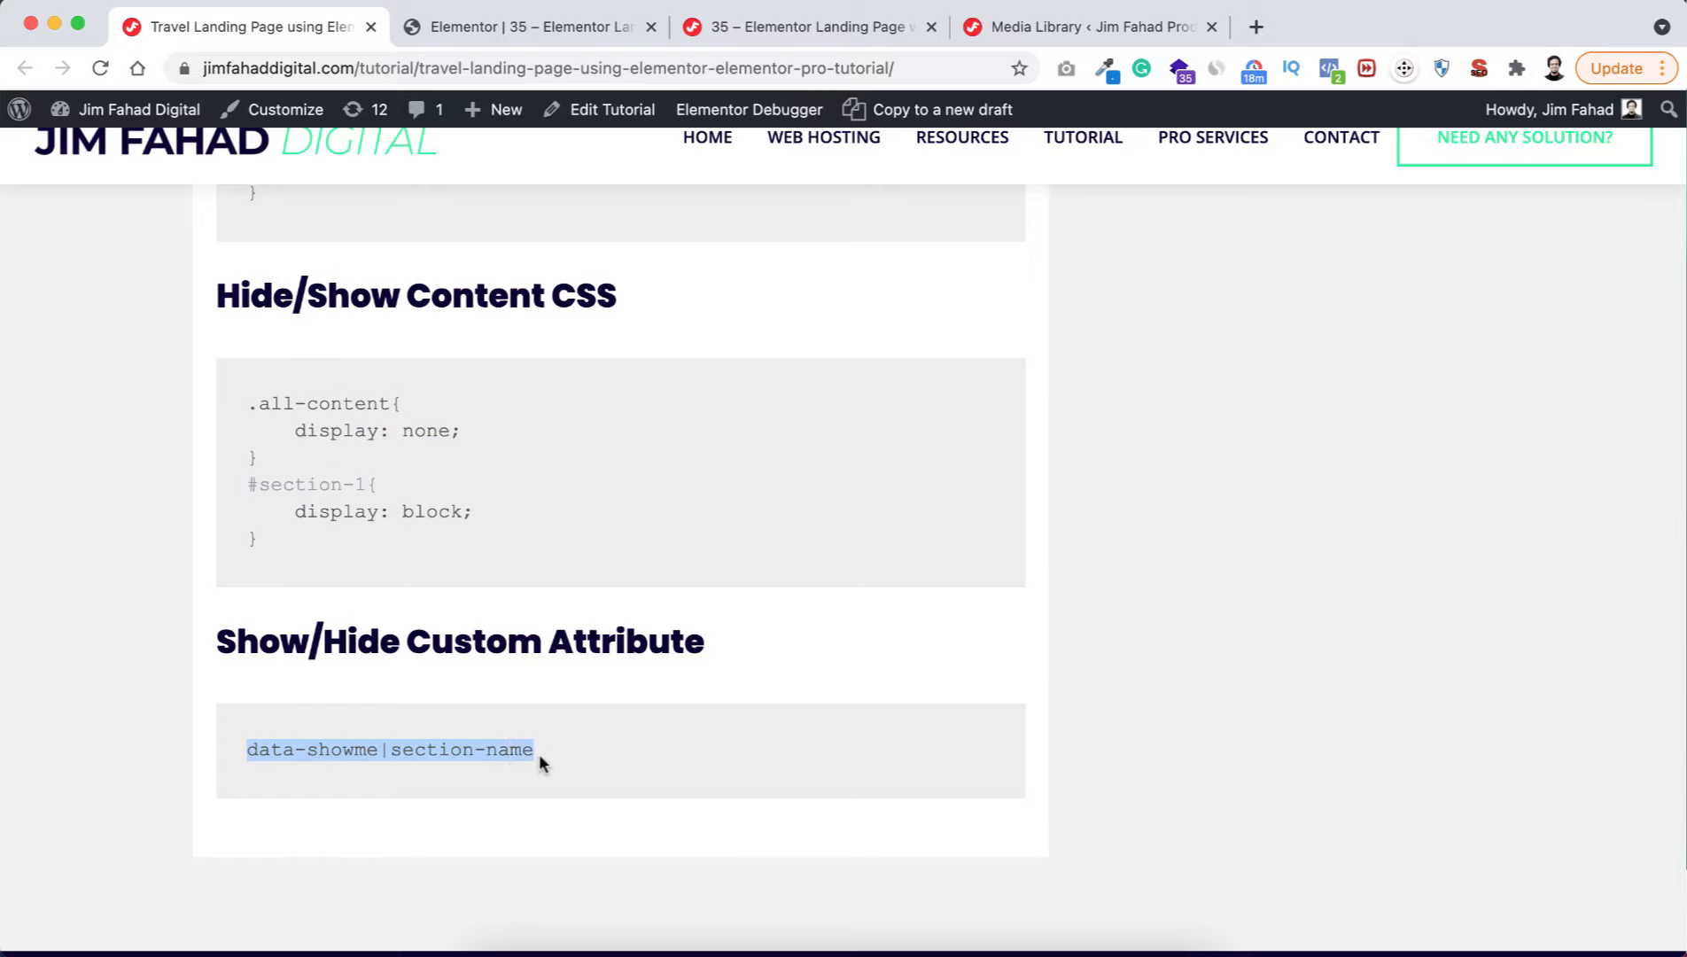
- Back in the Elementor editor, add data-showme|section-1 below the image attribute in the first dot's custom attributes
click(528, 36)
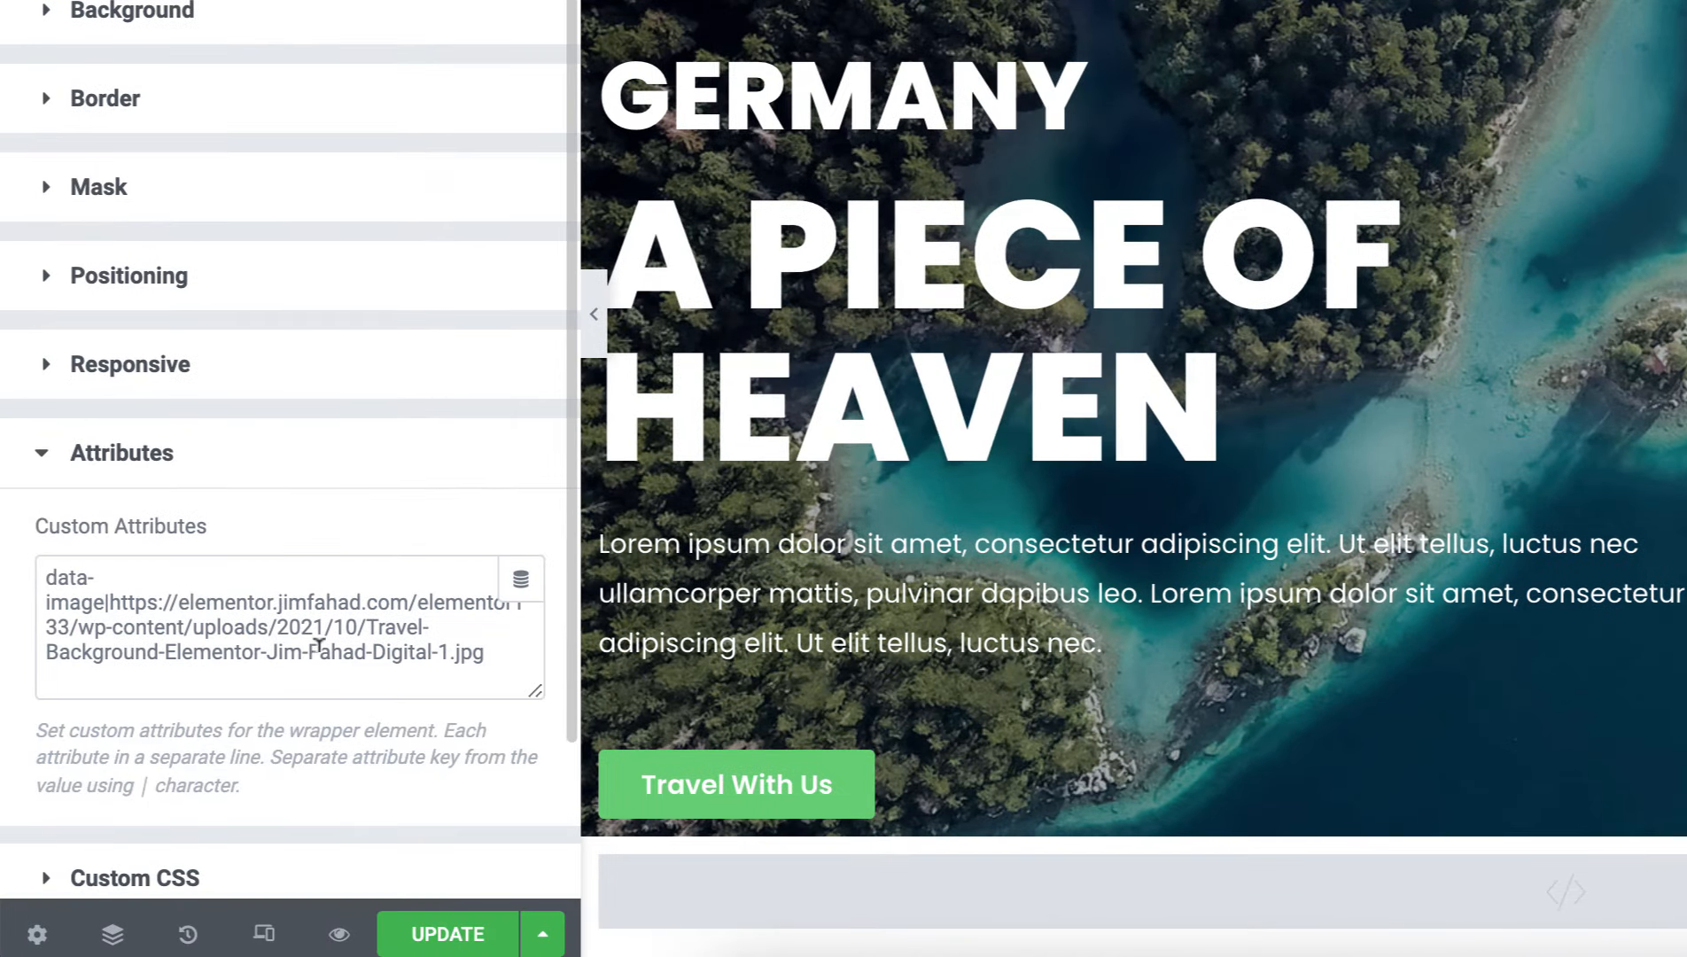
click(492, 662)
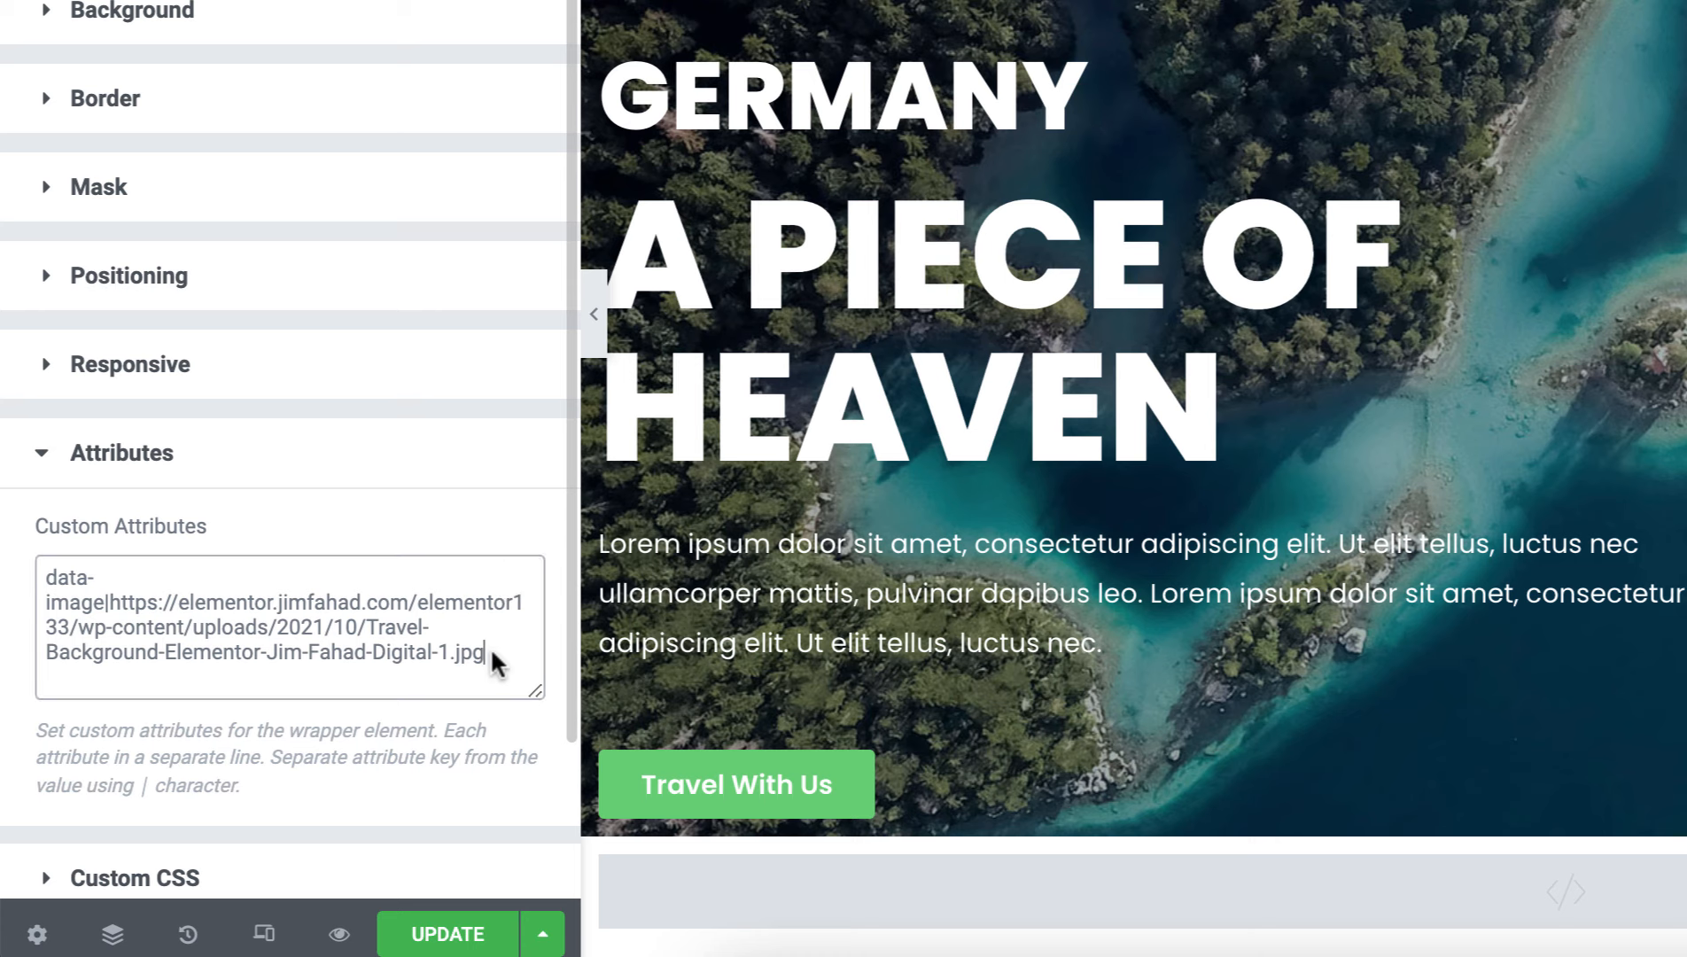
key(Return)
key(Return)
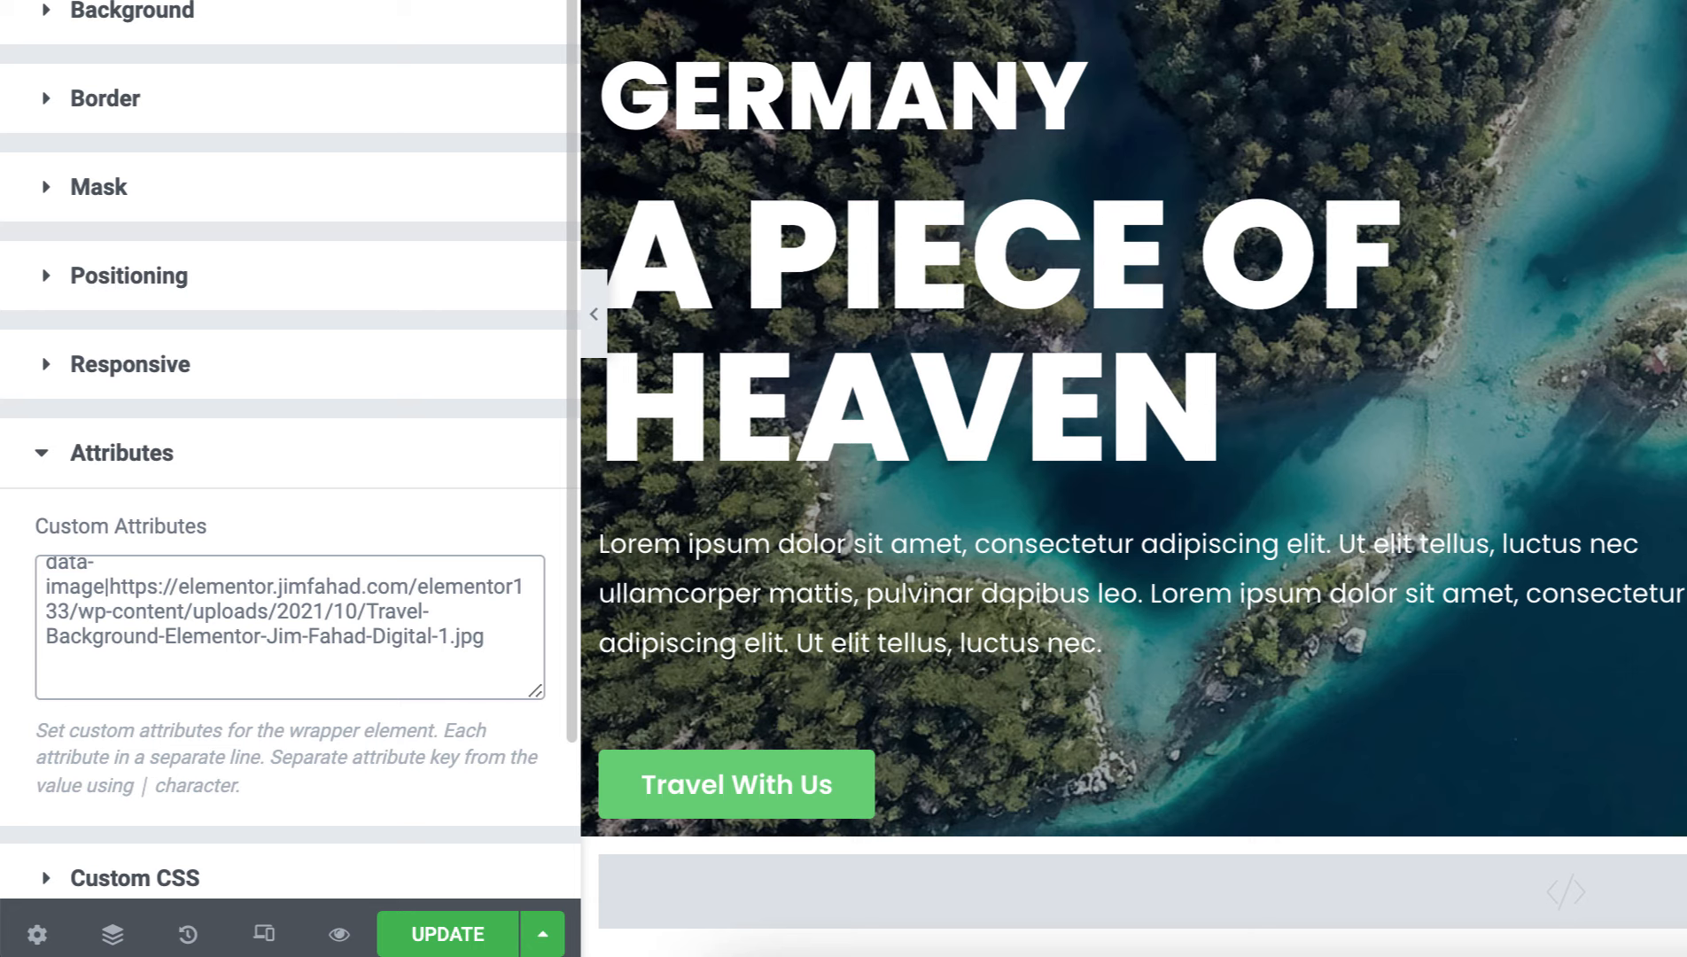
key(ctrl+v)
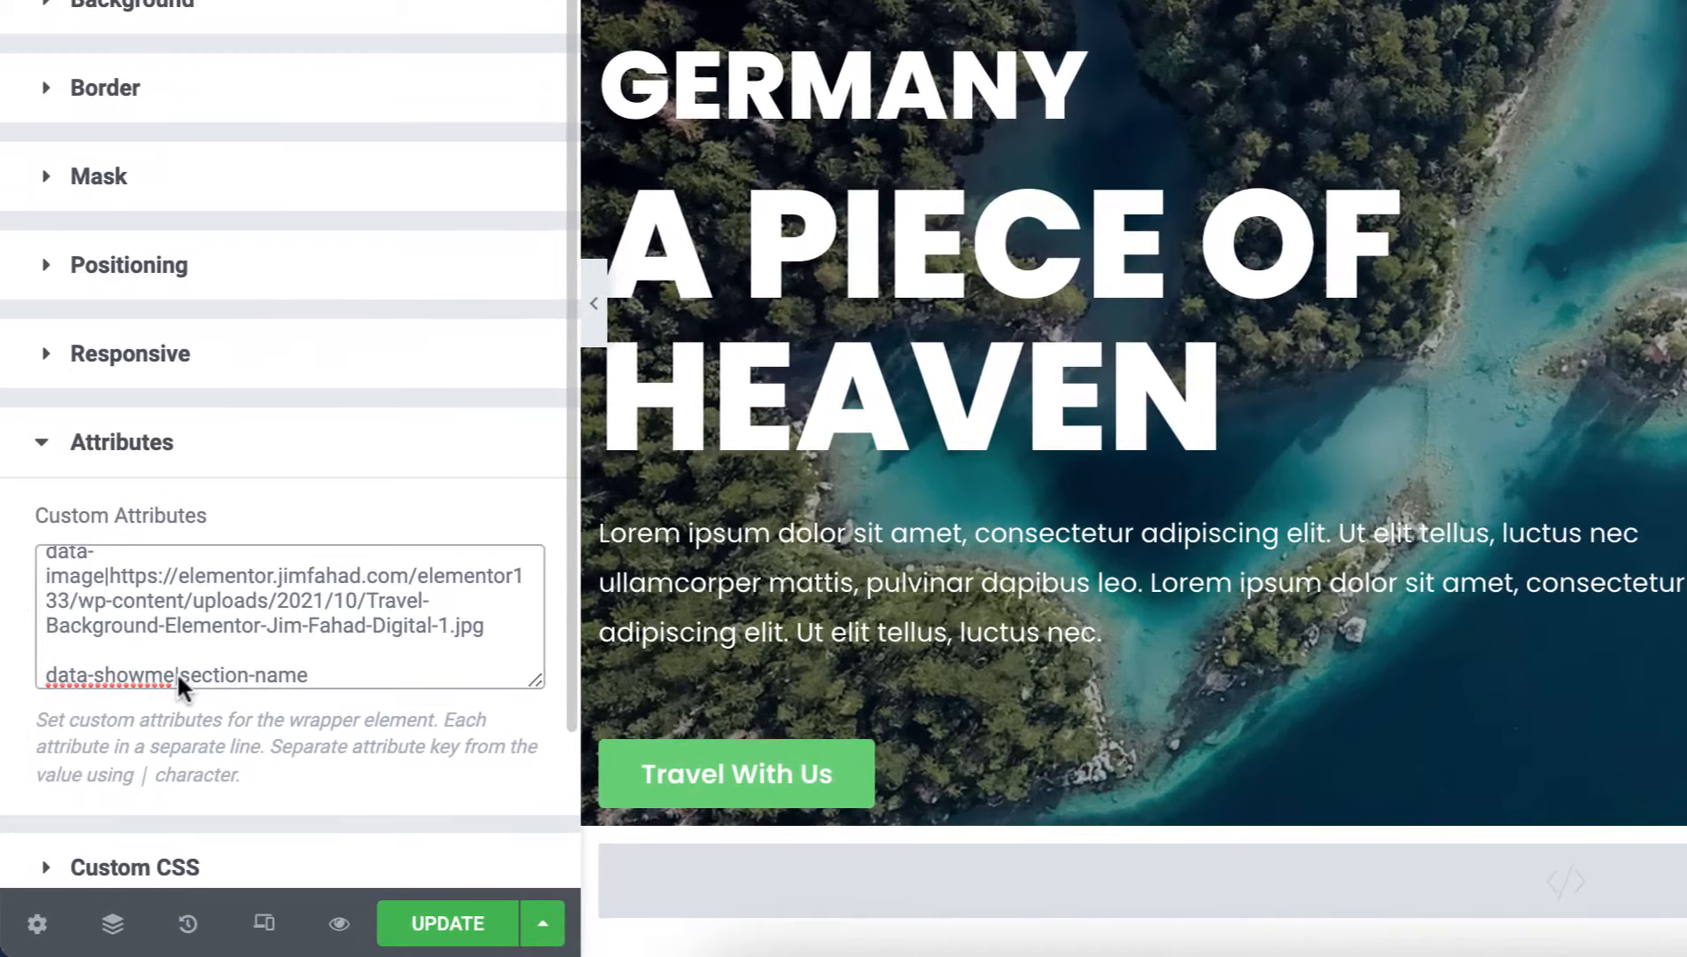
click(116, 768)
drag(182, 677, 319, 675)
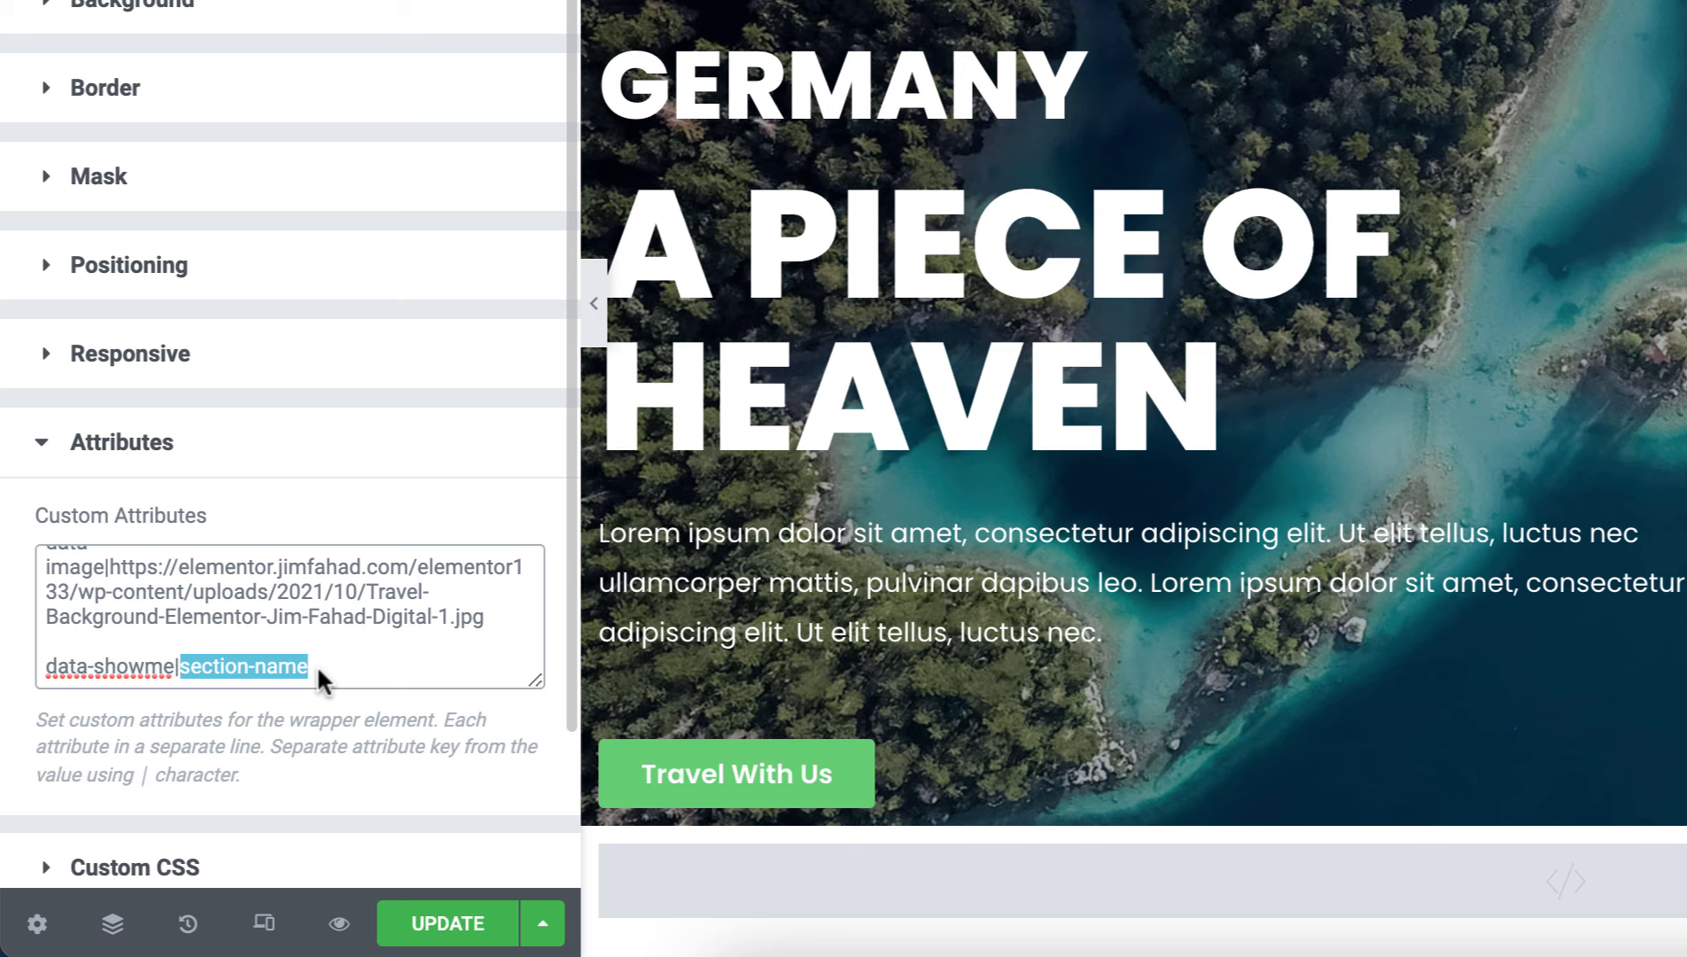
text(section-)
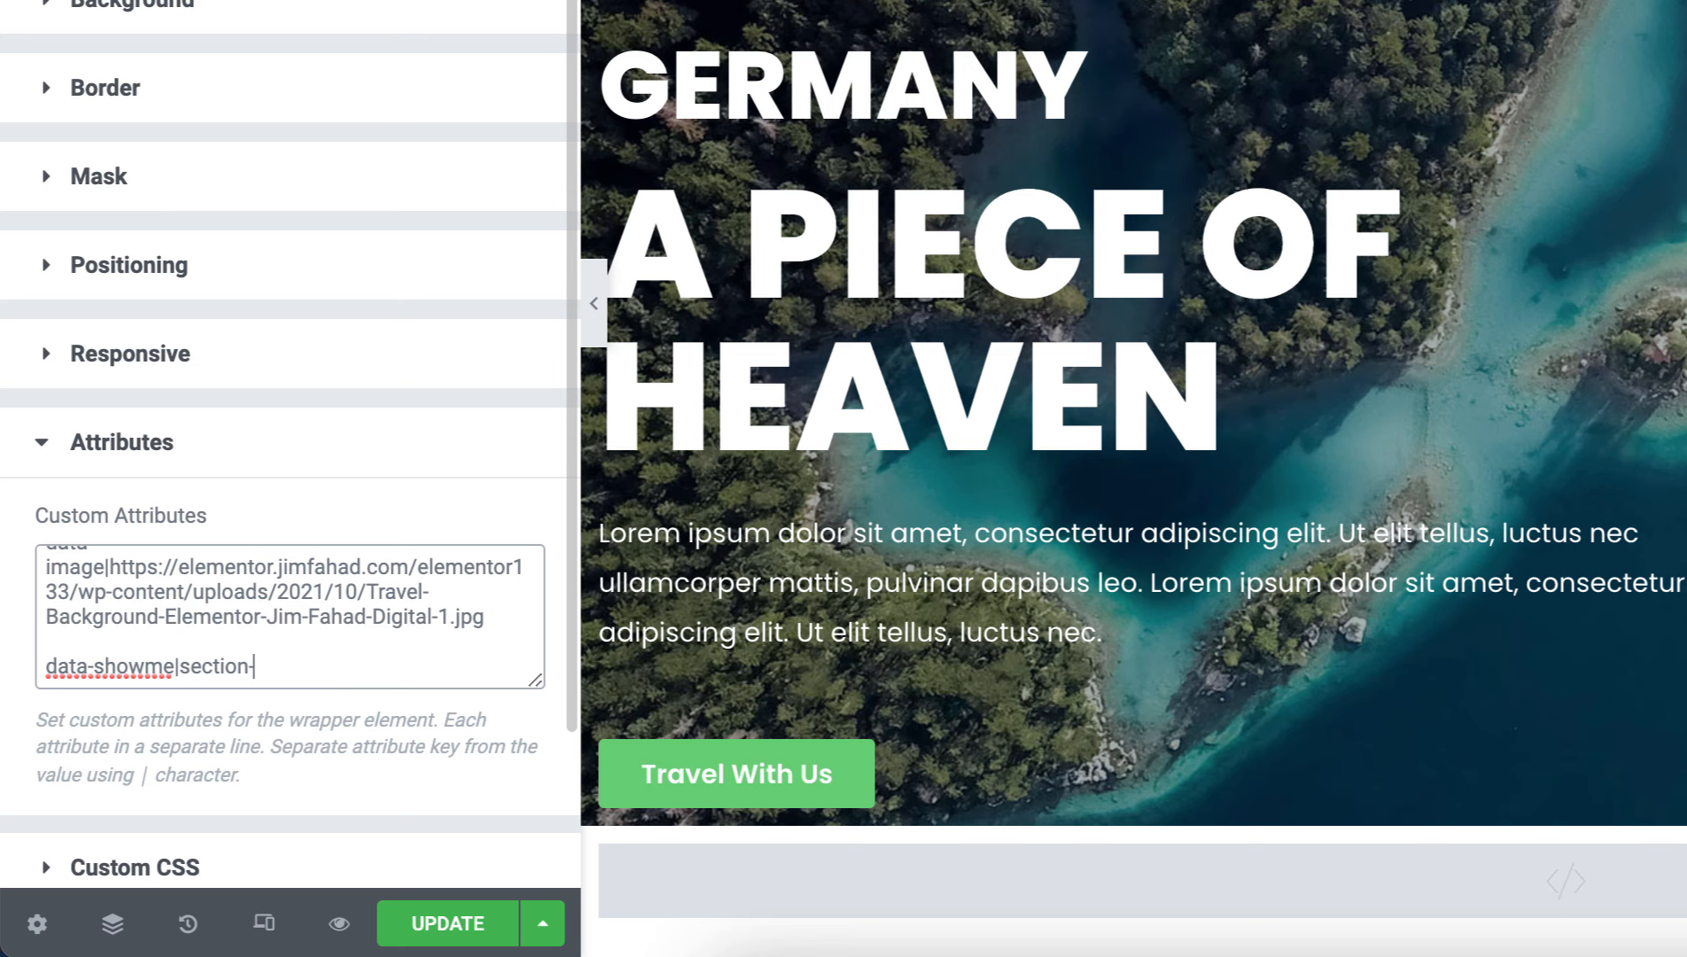
text(1)
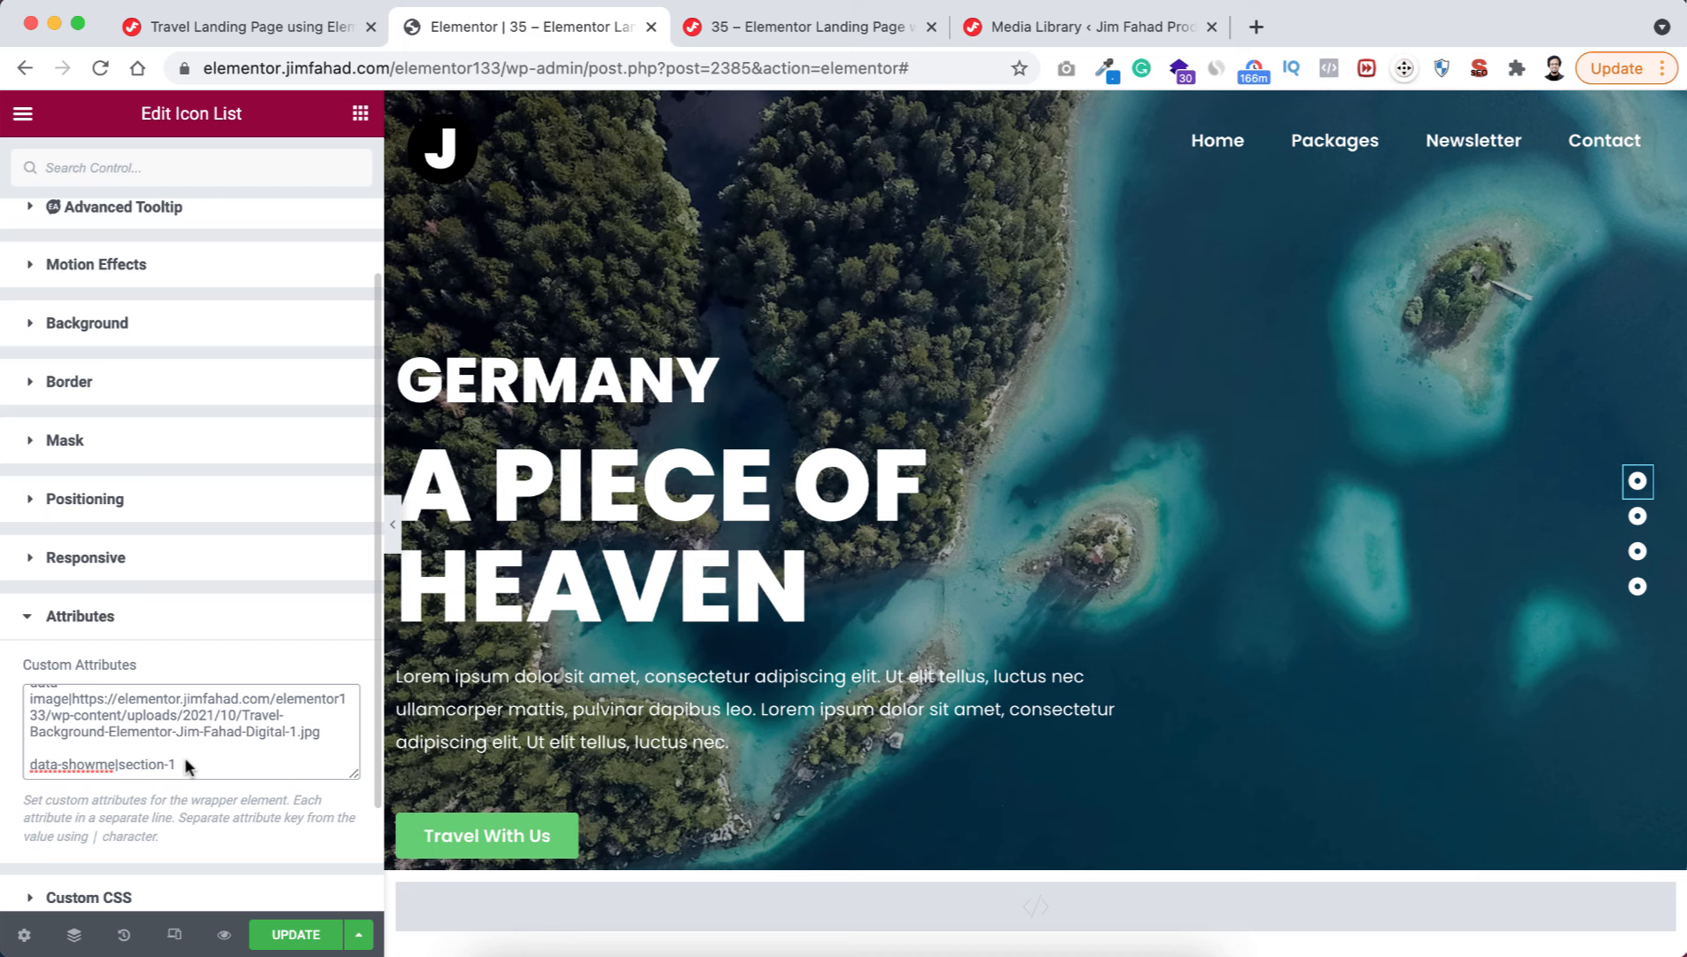
- Copy the first dot's data-showme line into the second dot's custom attributes below its image attribute, changing it to data-showme|section-2
drag(189, 767, 27, 765)
key(super+c)
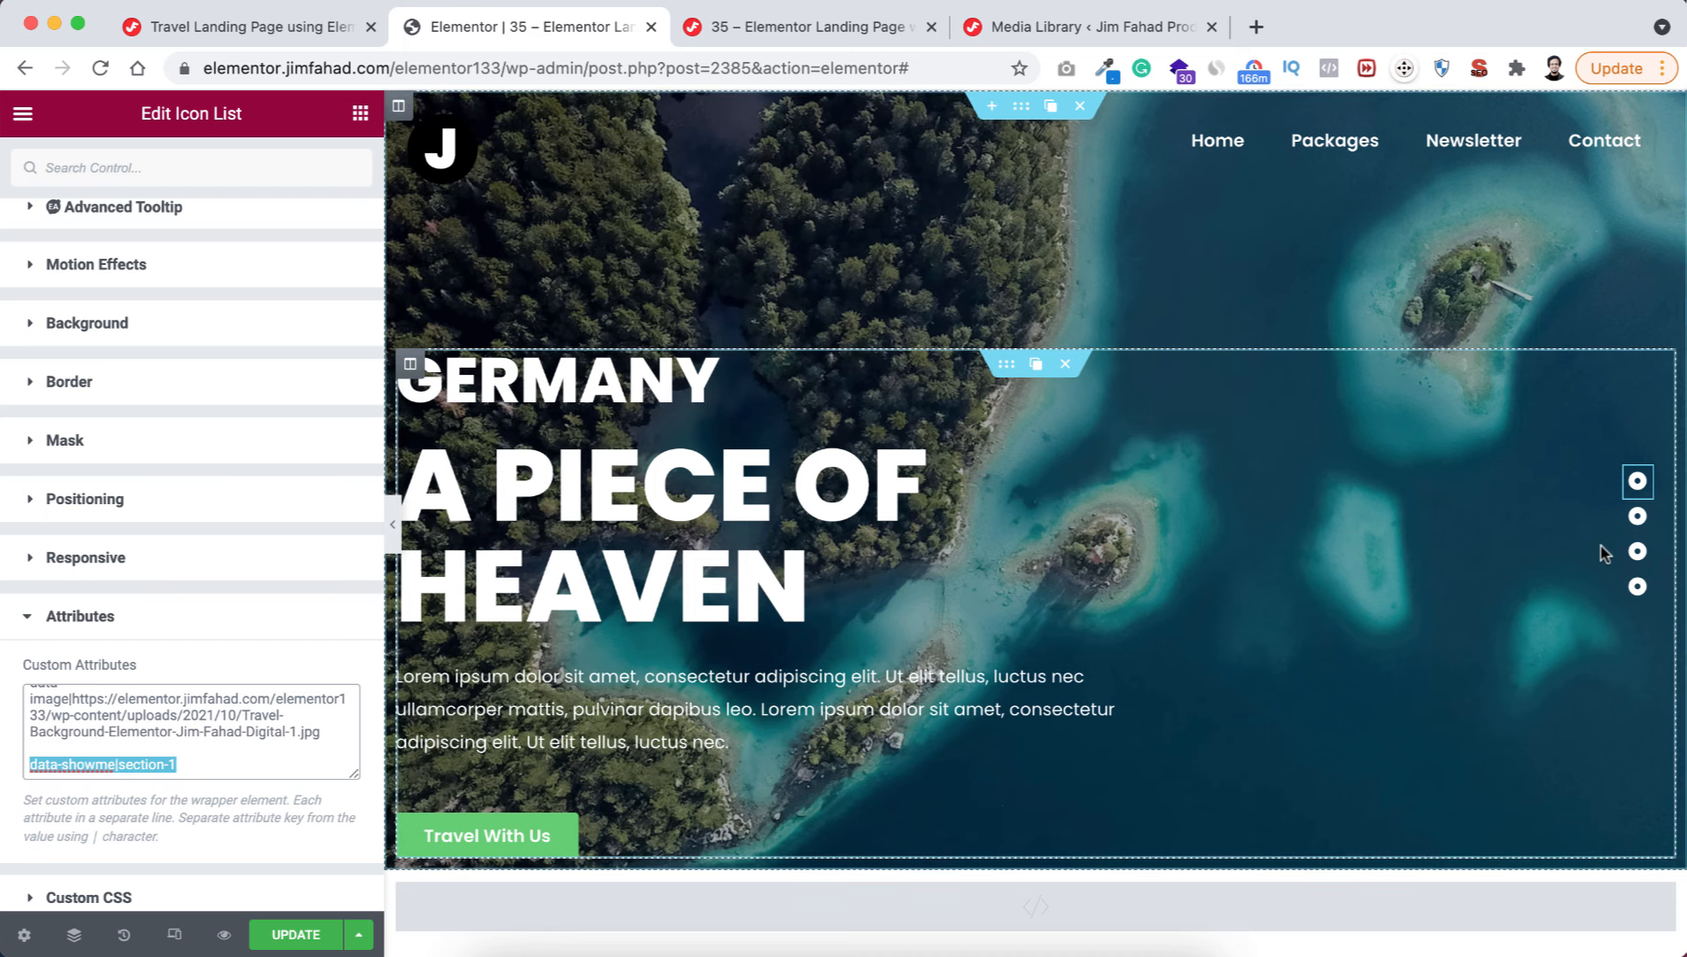
click(1637, 515)
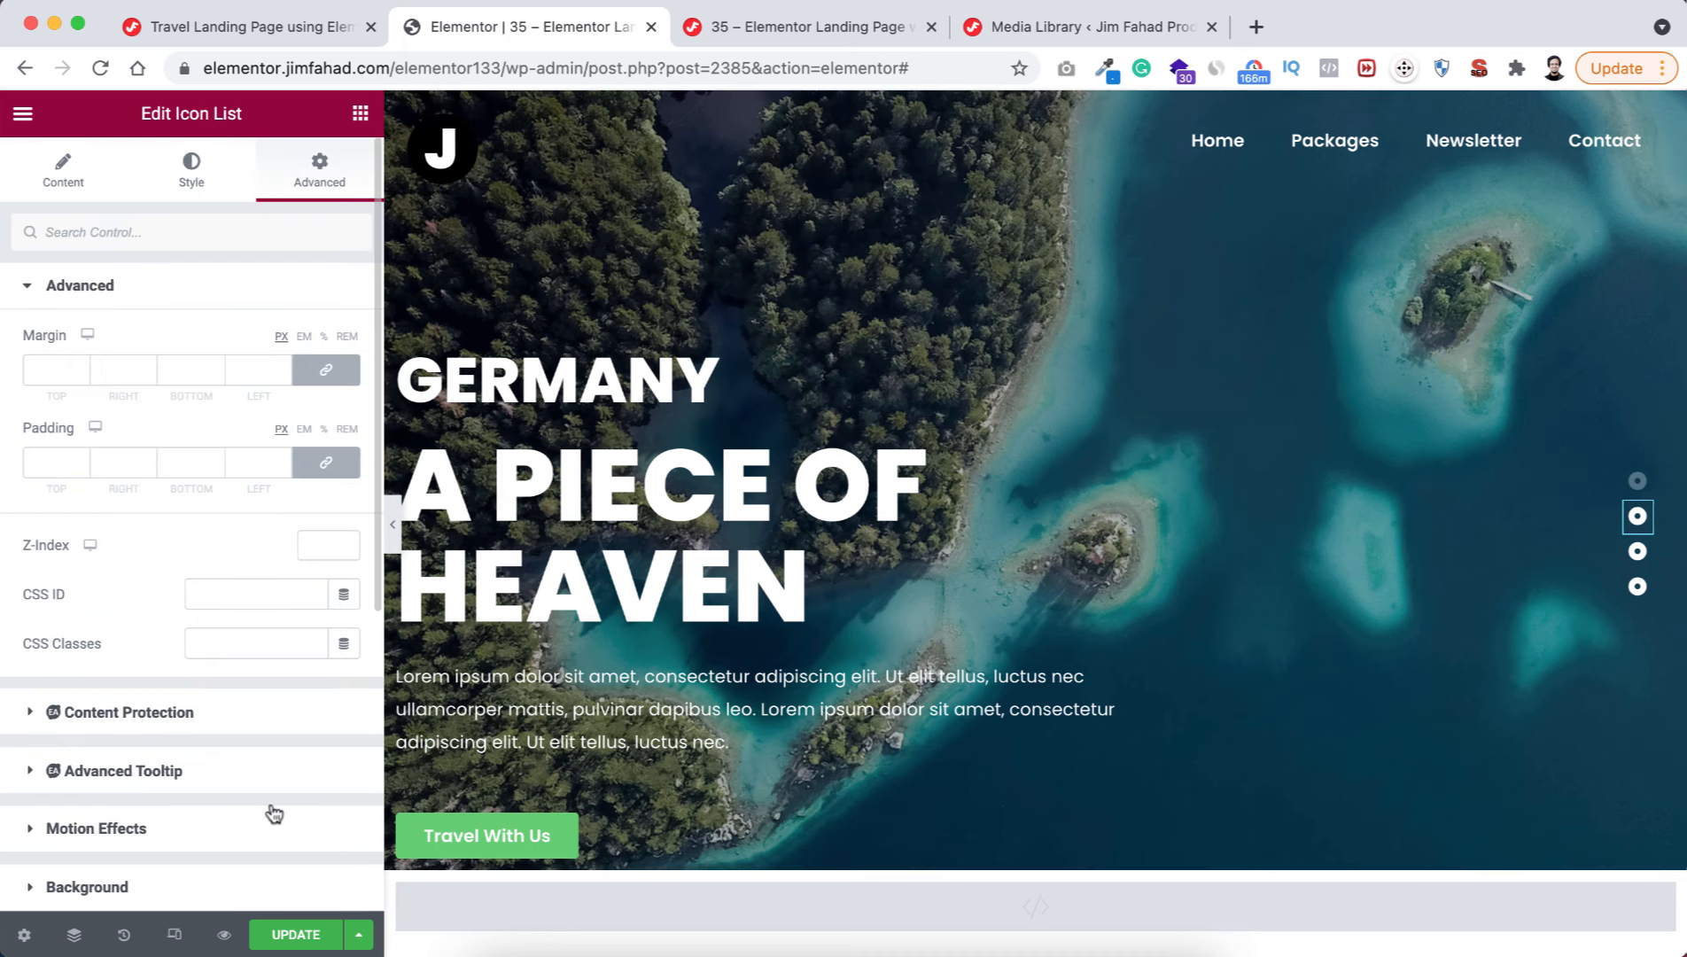
scroll(271, 807, down, 6)
click(80, 690)
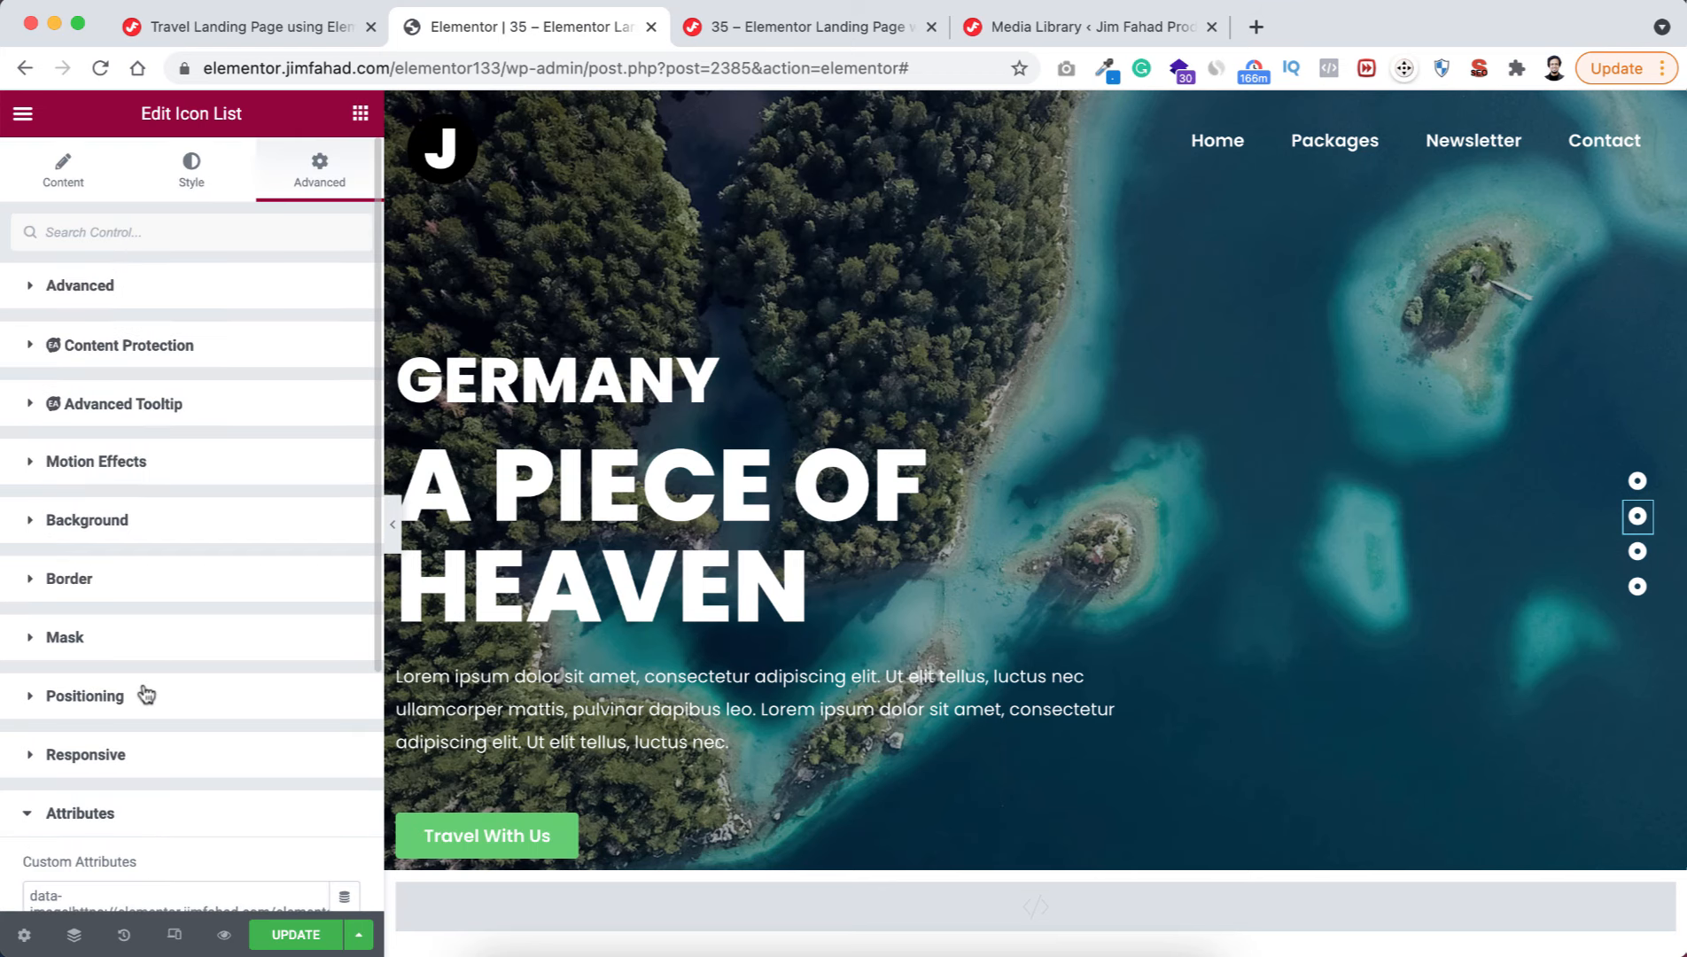
key(super+a)
text(data-image|https://elementor.jimfahad.com/elementor133/wp-content/uploads/2021/10/Travel-Background-Elementor-Jim-Fahad-Digital-2.jpg)
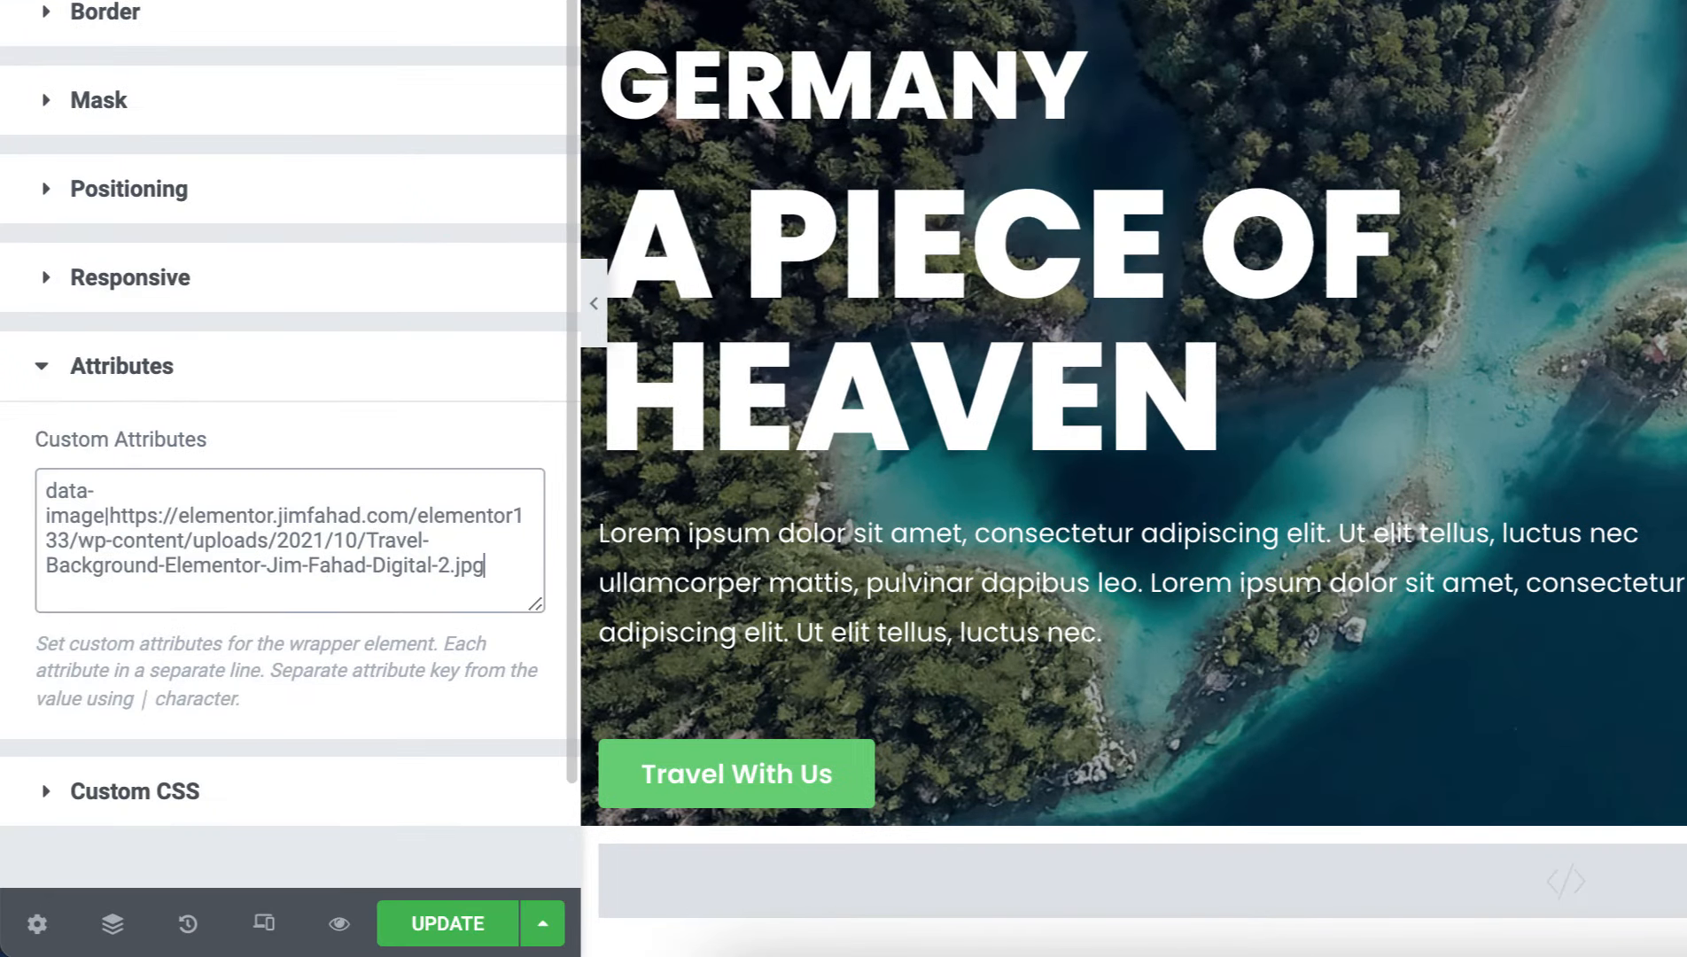
key(Return)
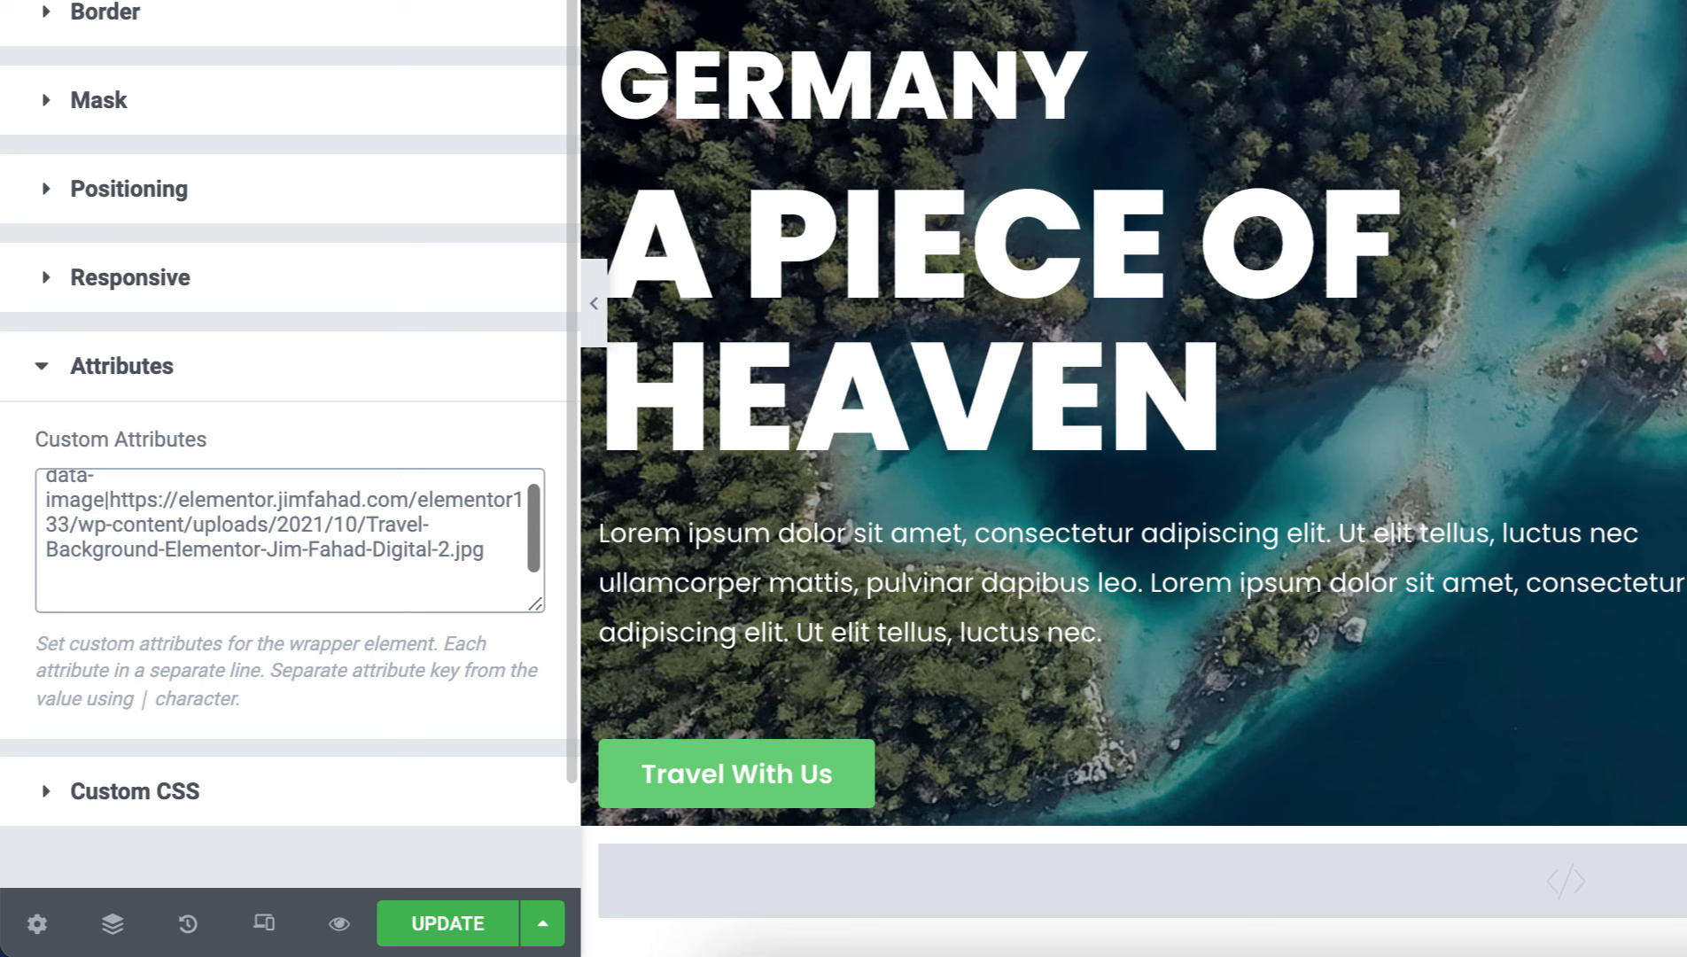
key(super+v)
drag(256, 597, 271, 599)
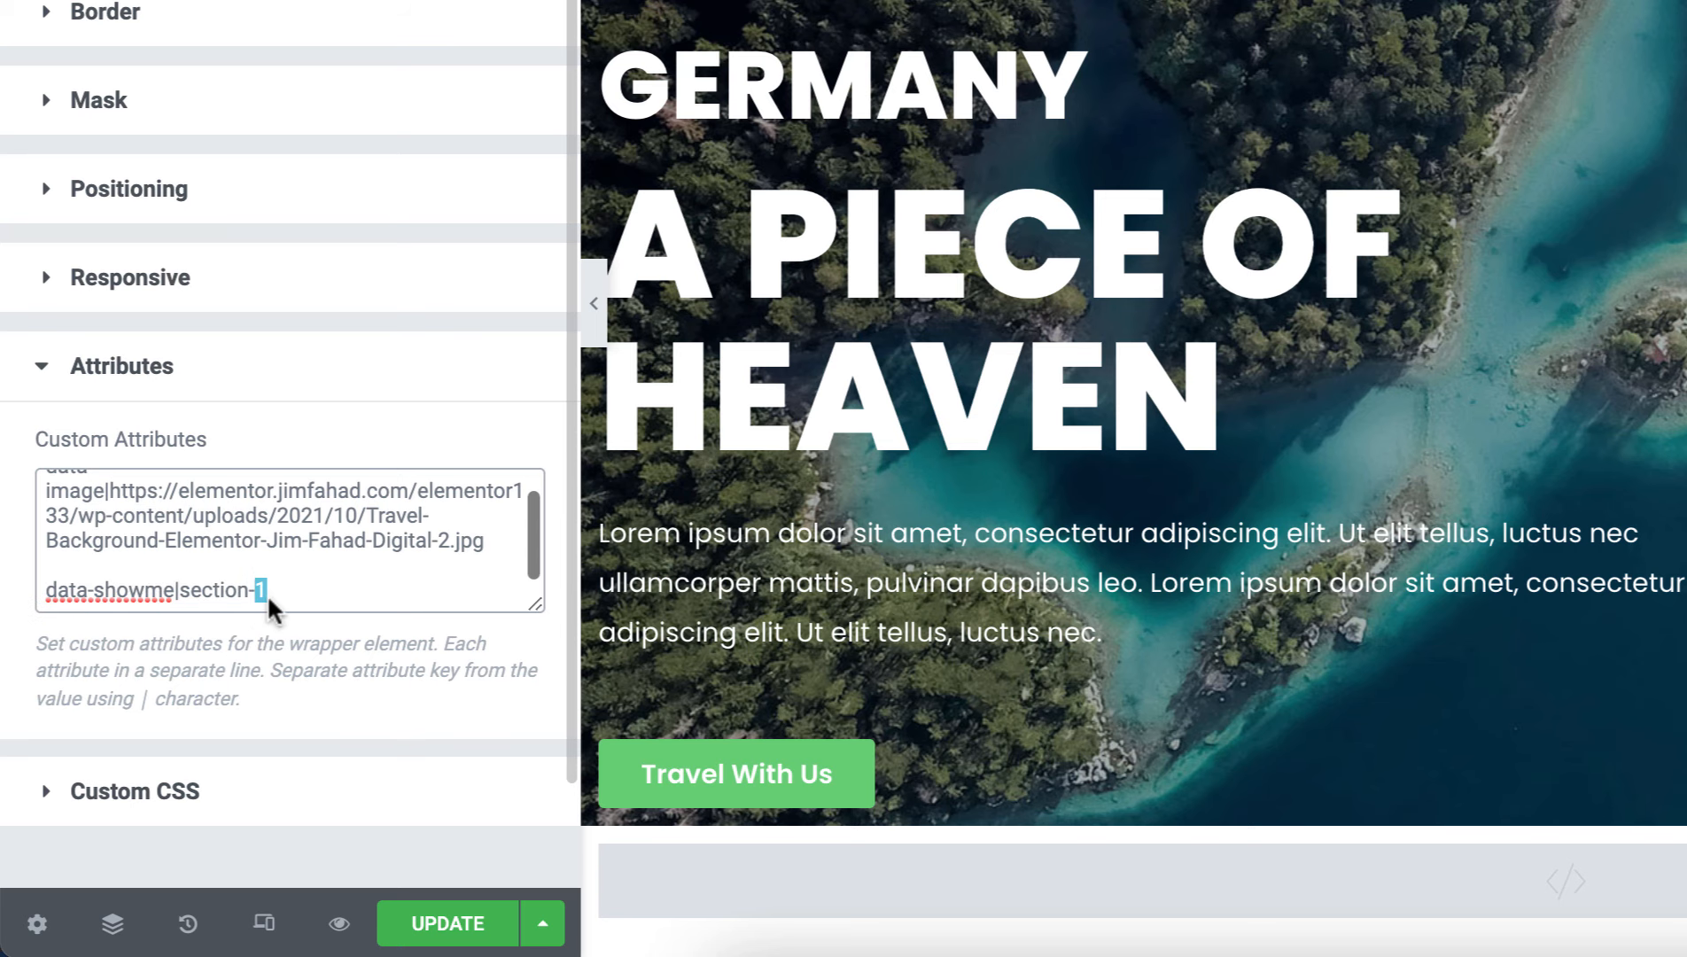
text(2)
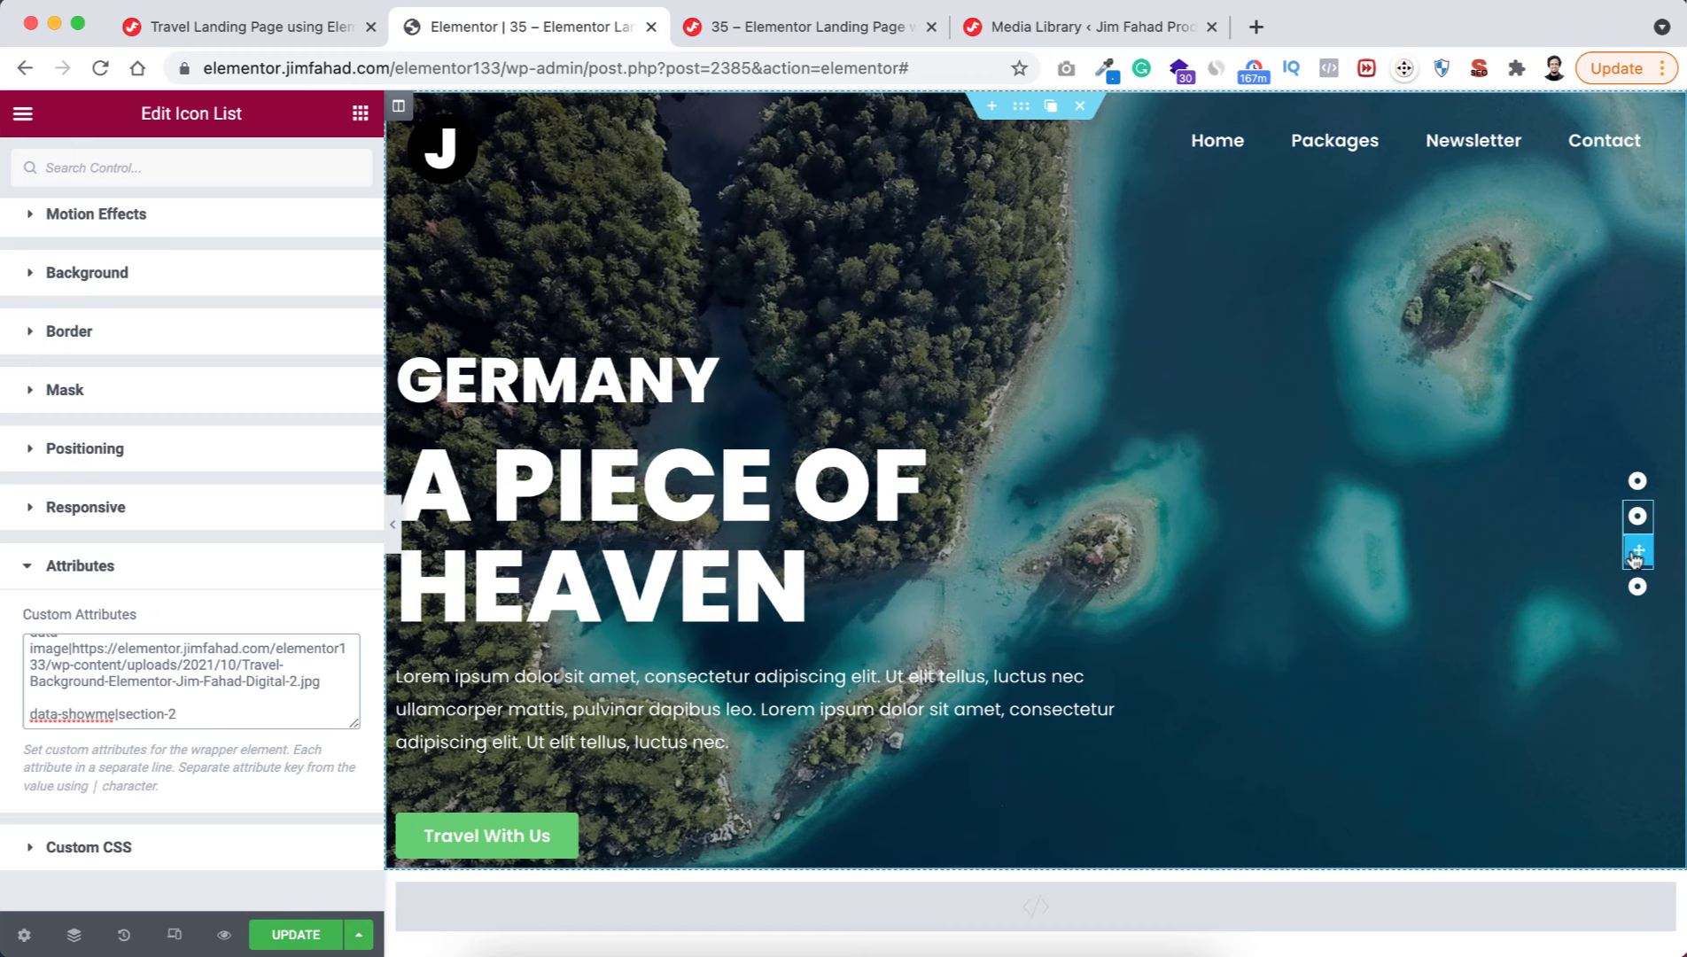
- Add data-showme|section-3 below the image attribute in the third dot's custom attributes
click(1634, 555)
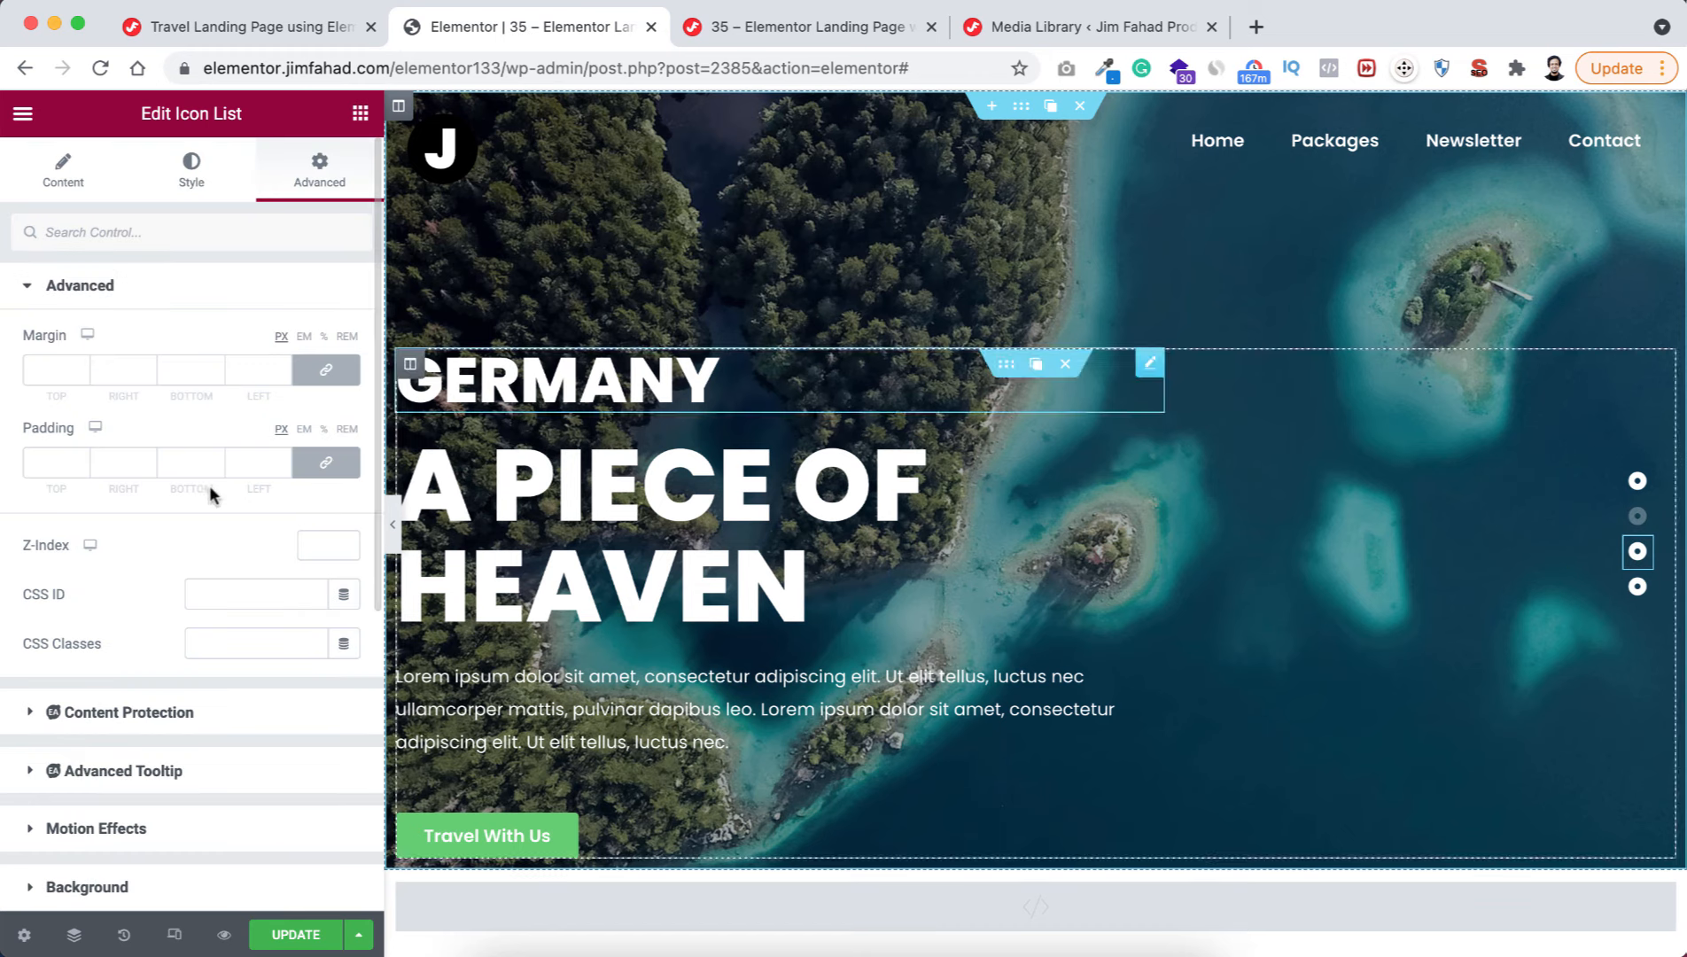
scroll(172, 722, down, 5)
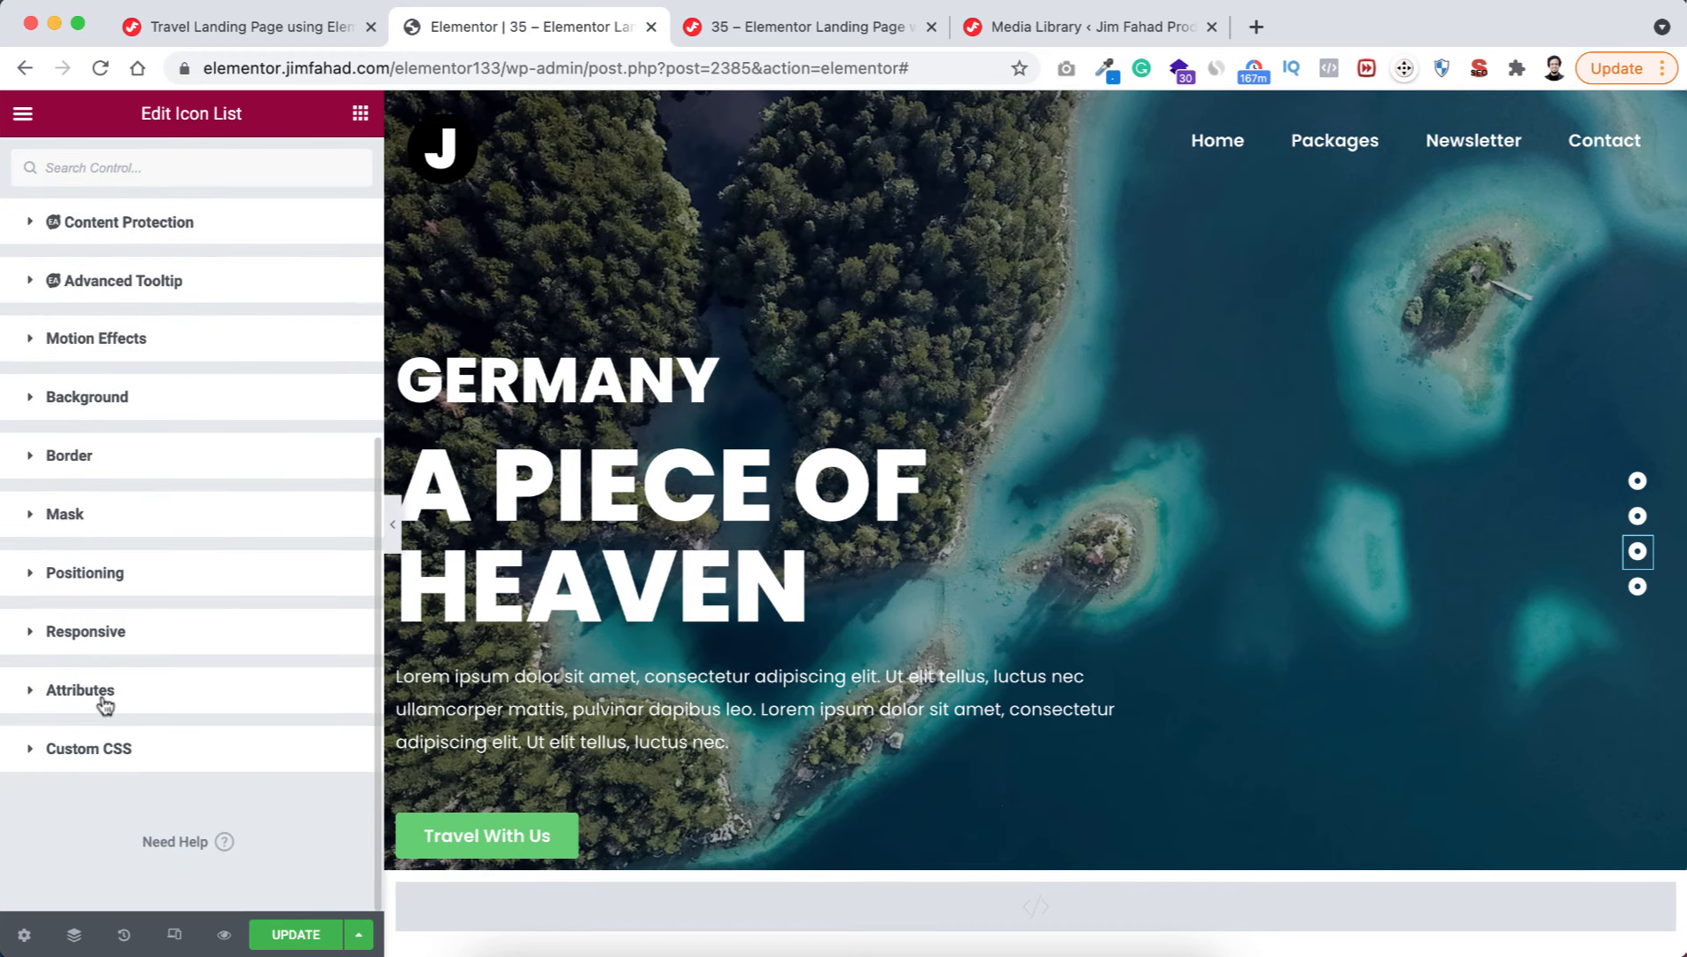
click(105, 701)
triple_click(126, 740)
key(Right)
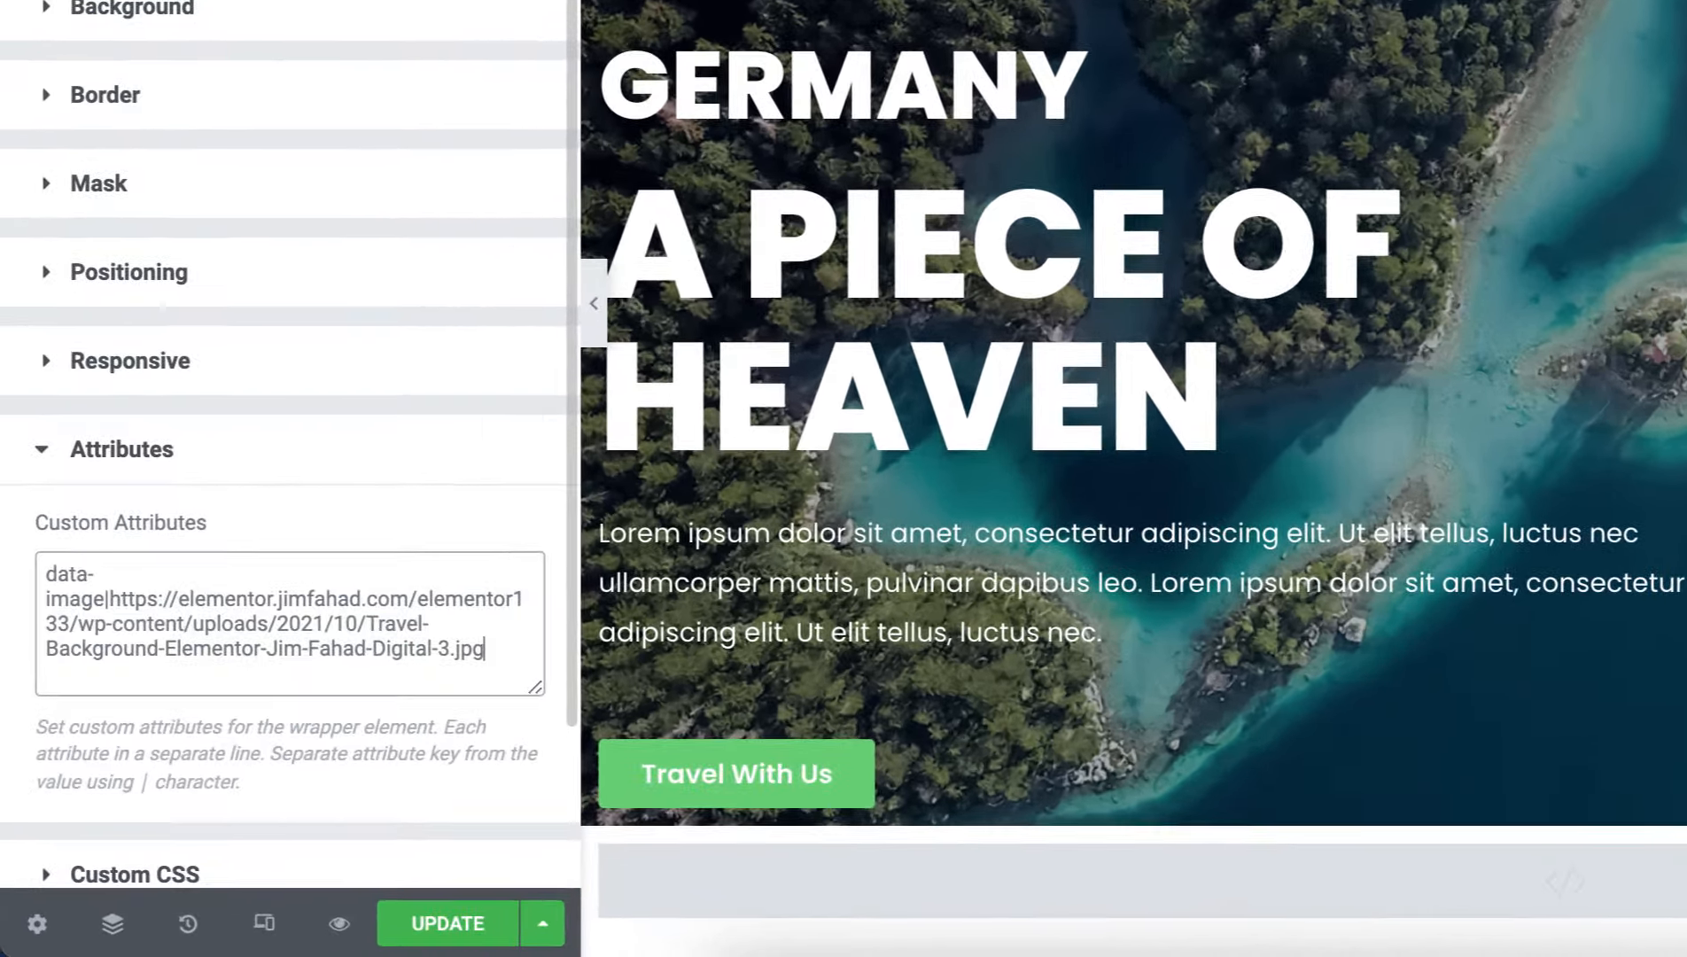
key(Return)
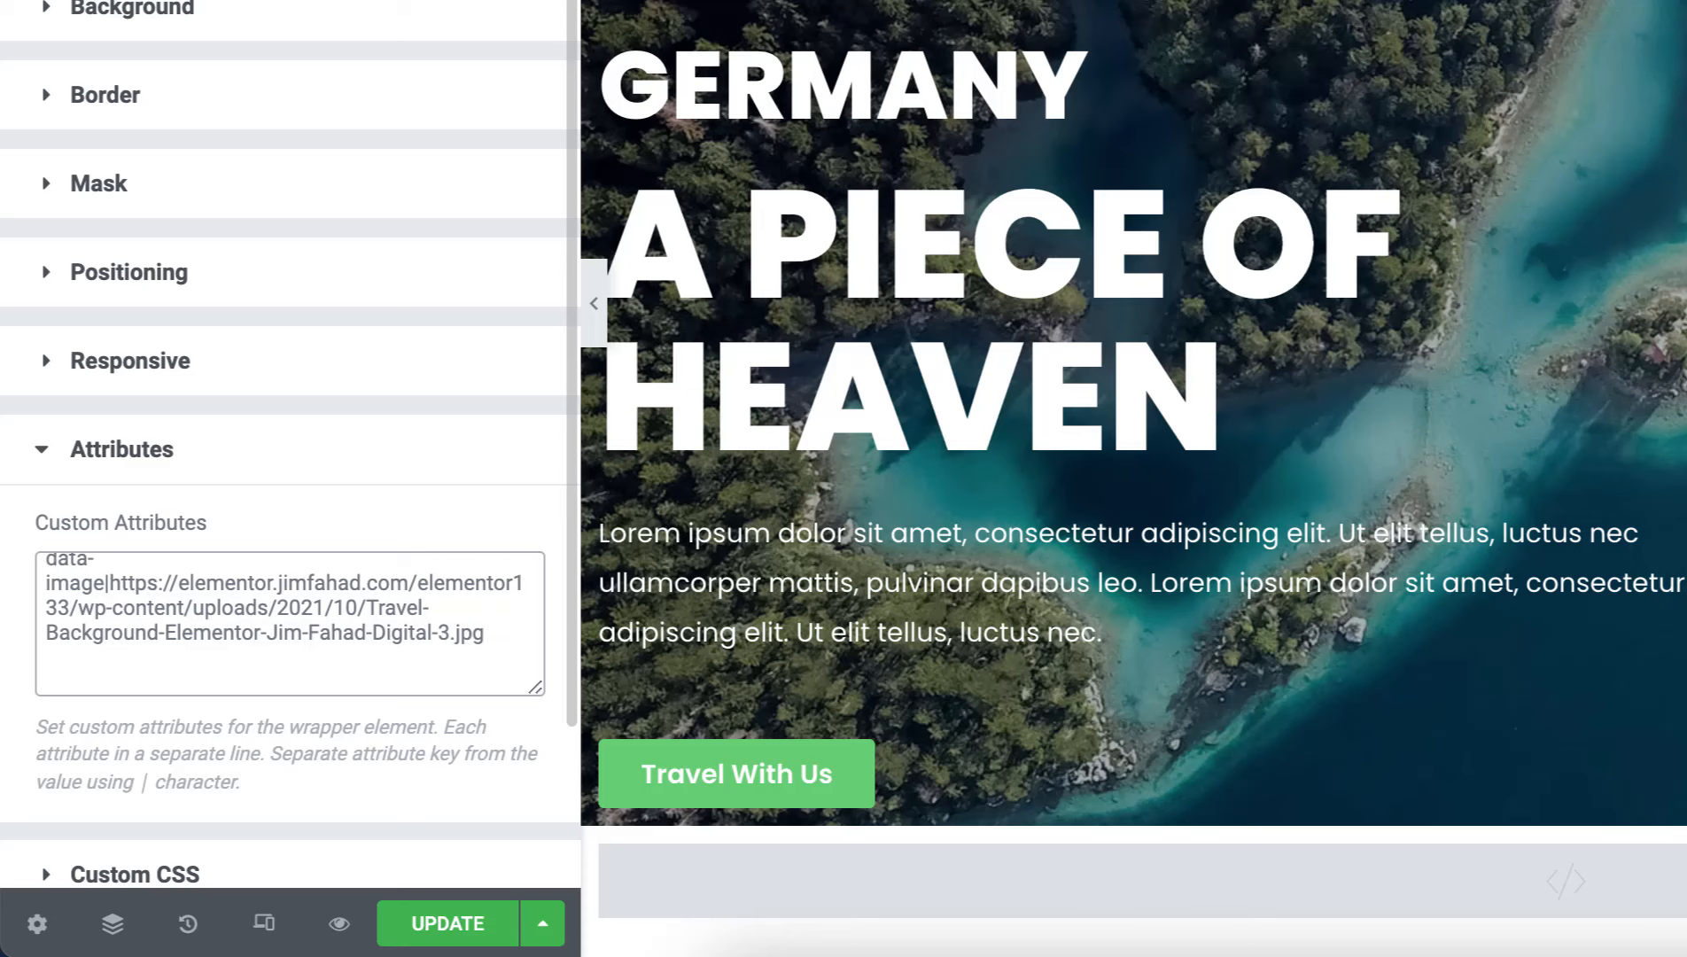
key(ctrl+v)
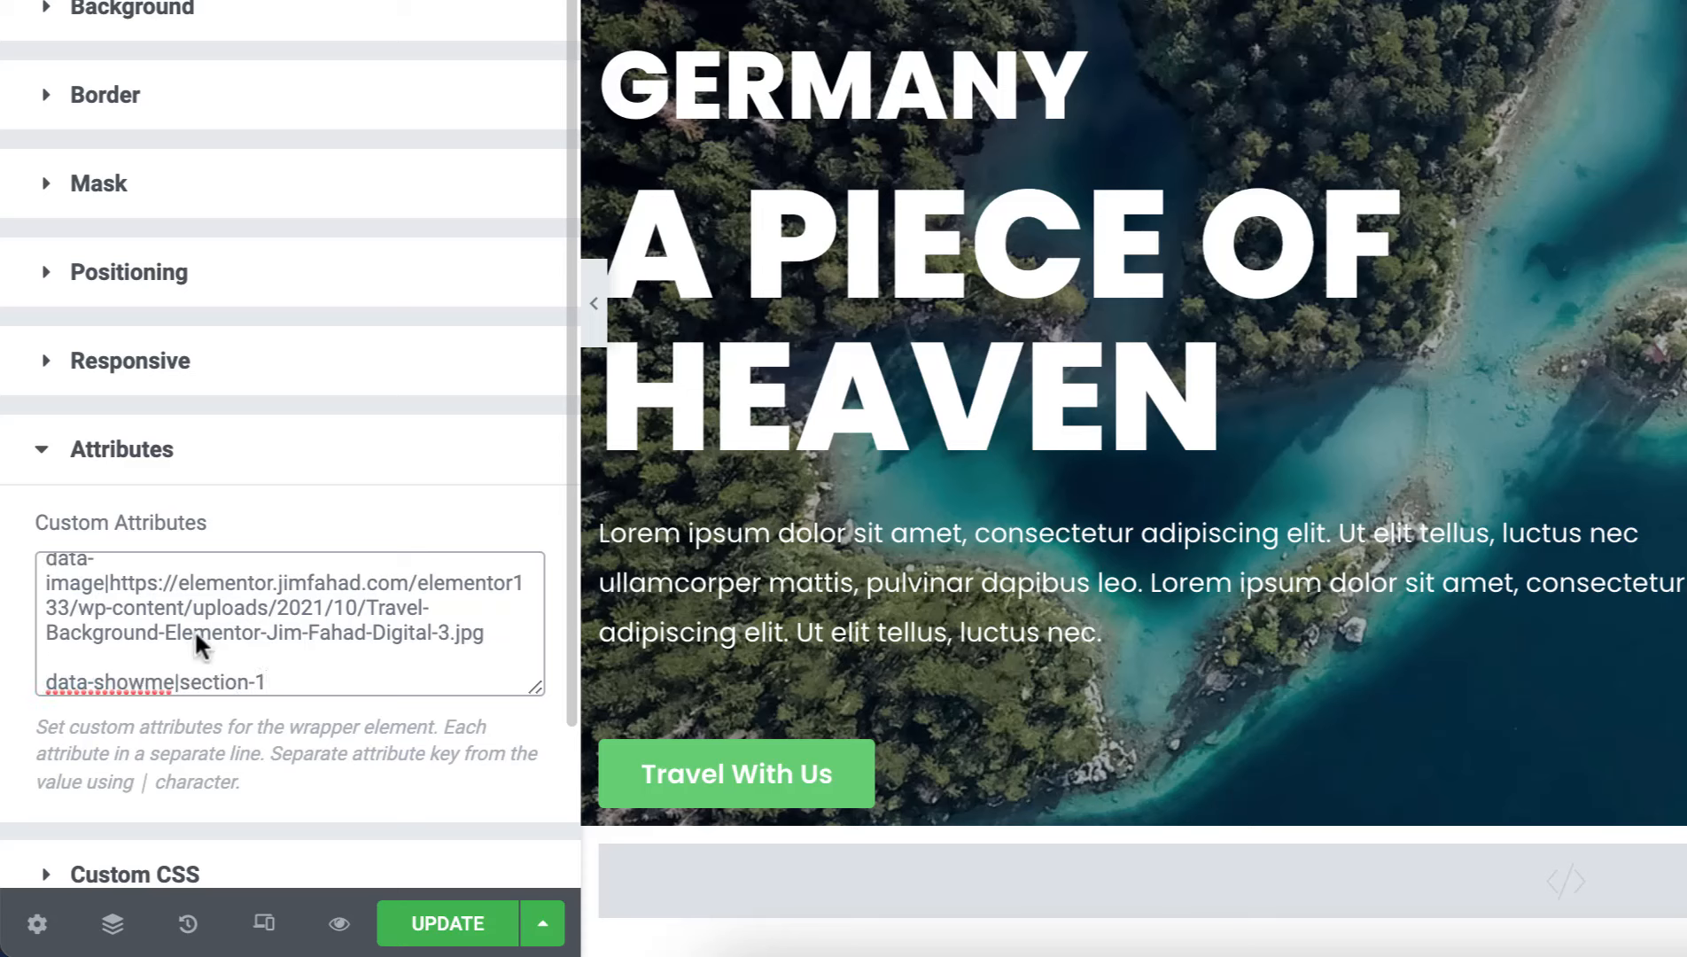
key(BackSpace)
text(3)
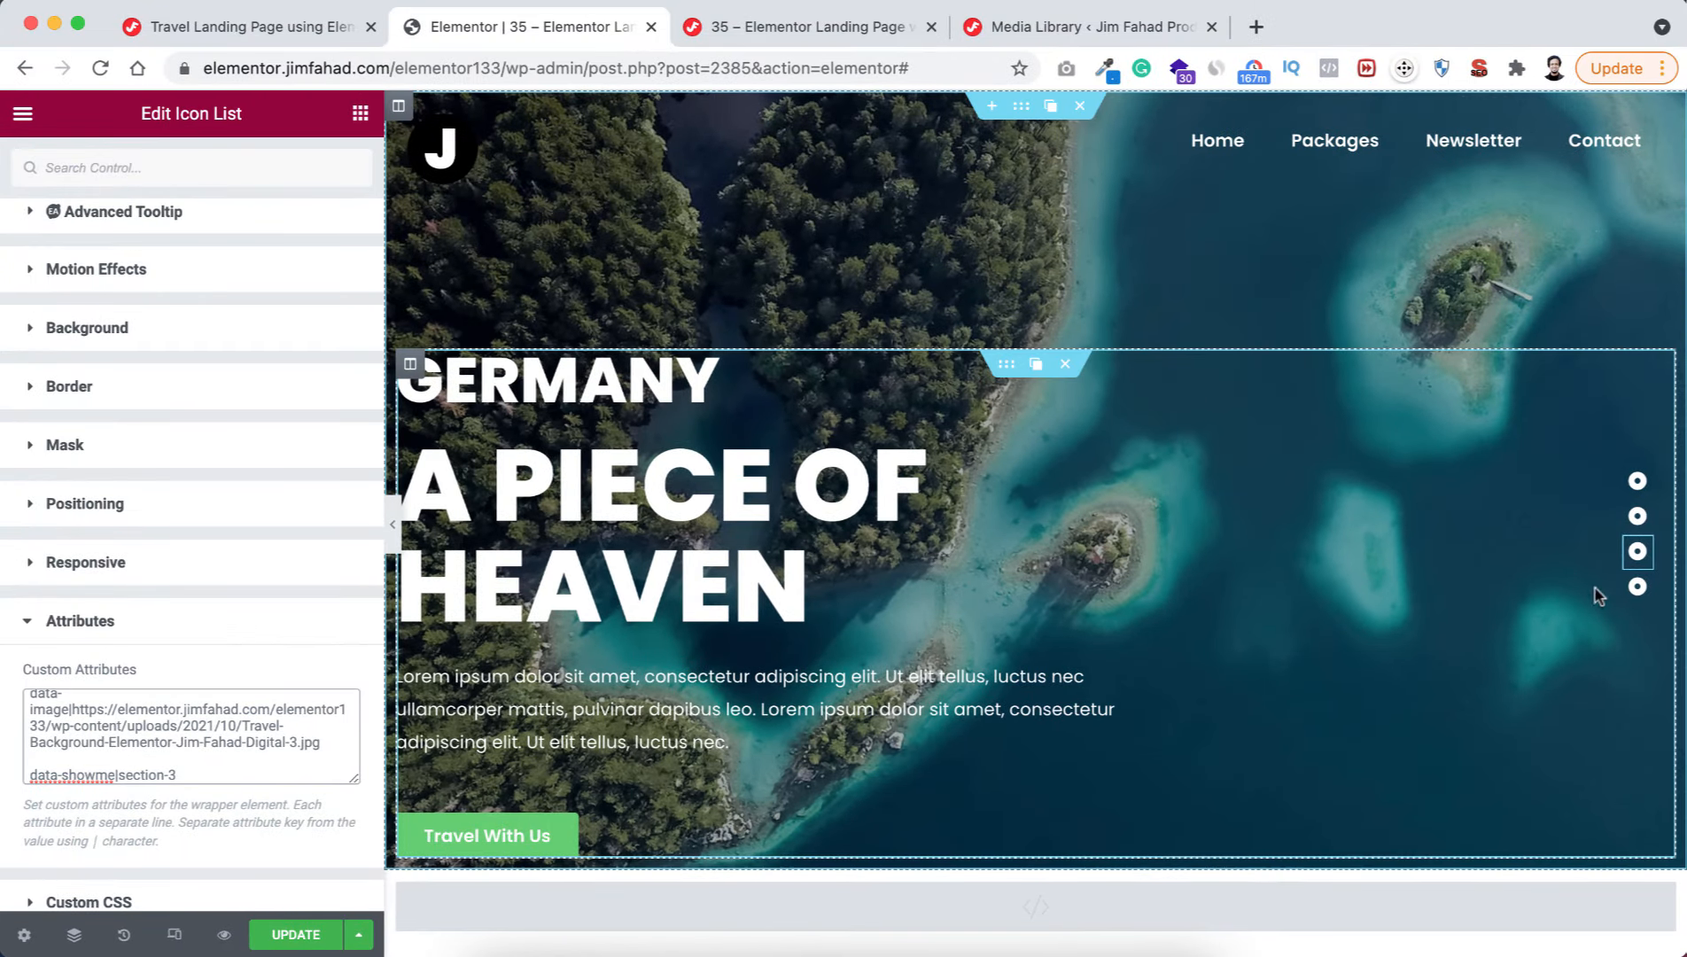
- Add data-showme|section-4 below the image attribute in the fourth dot's custom attributes
click(1638, 588)
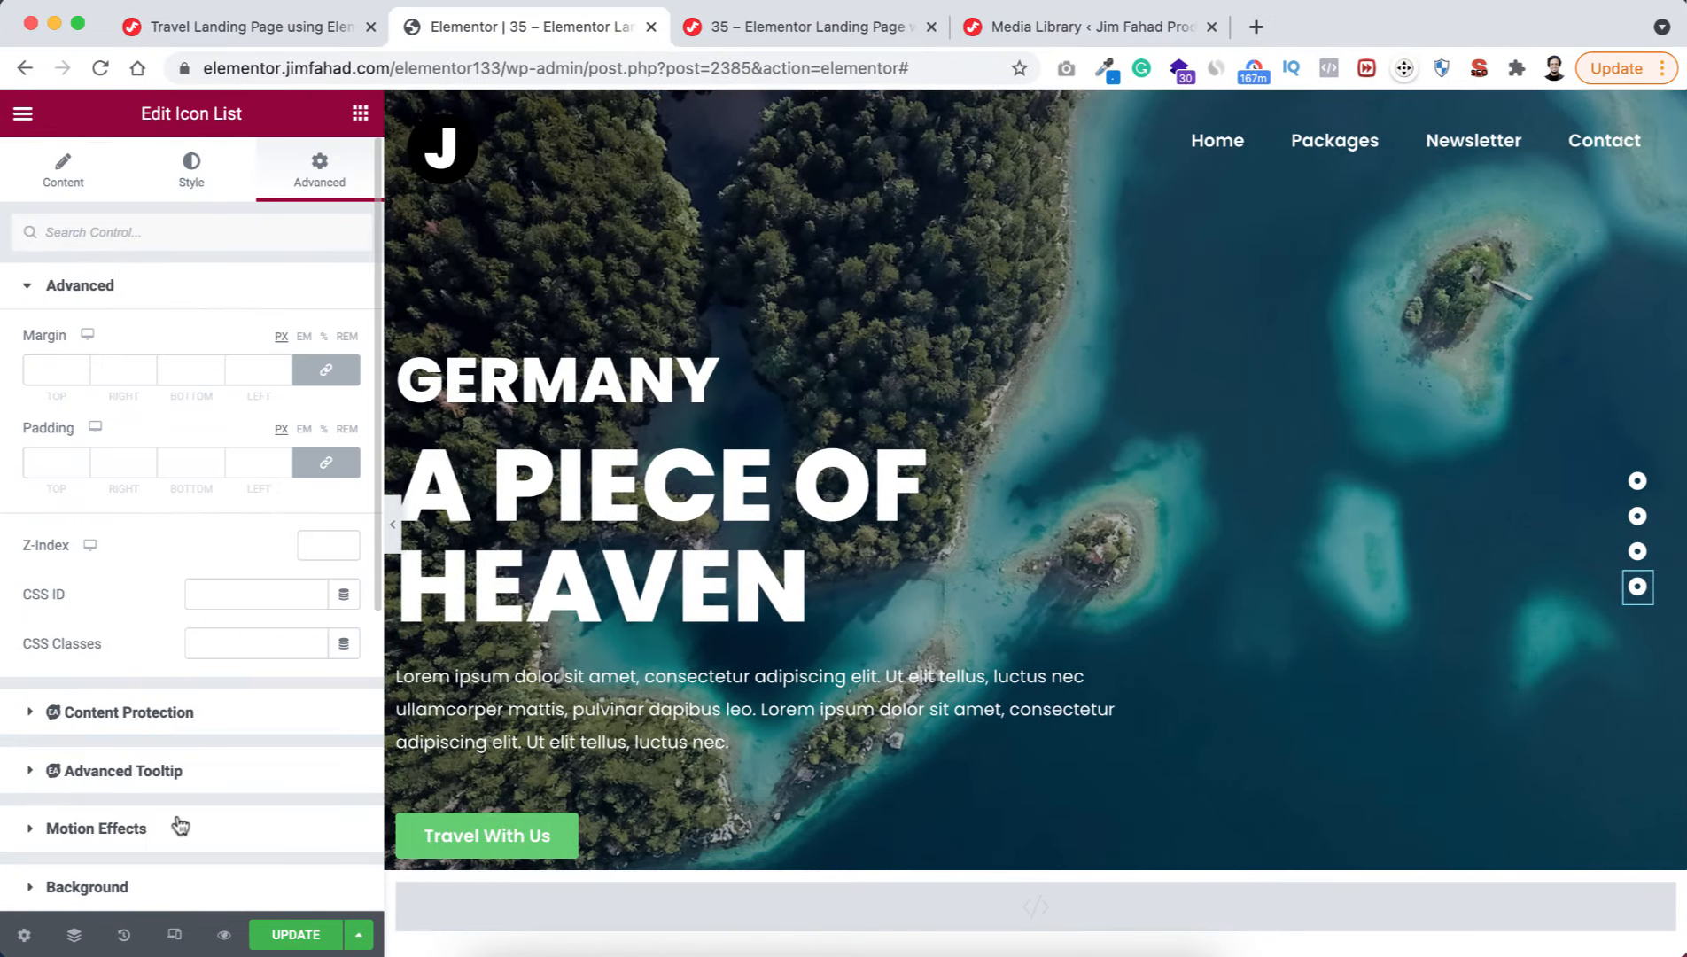
scroll(176, 813, down, 5)
click(140, 696)
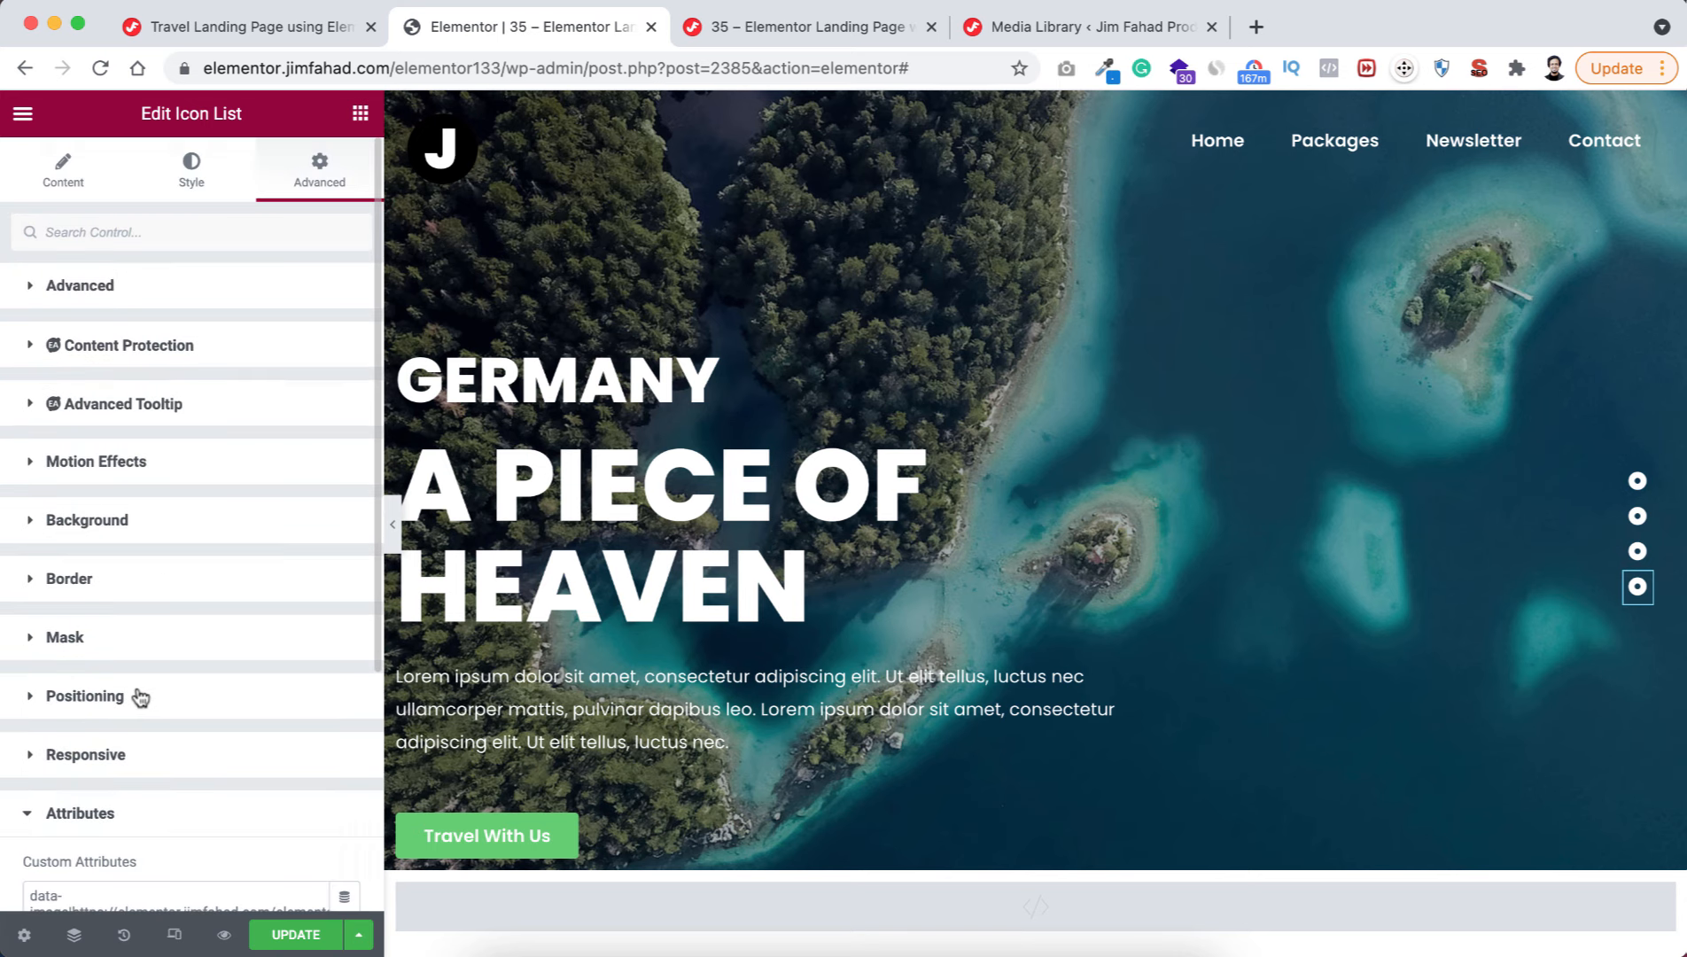
text(data-image|https://elementor.jimfahad.com/elementor133/wp-content/uploads/2021/10/Travel-Background-Elementor-Jim-Fahad-Digital-4.jpg)
scroll(184, 758, down, 1)
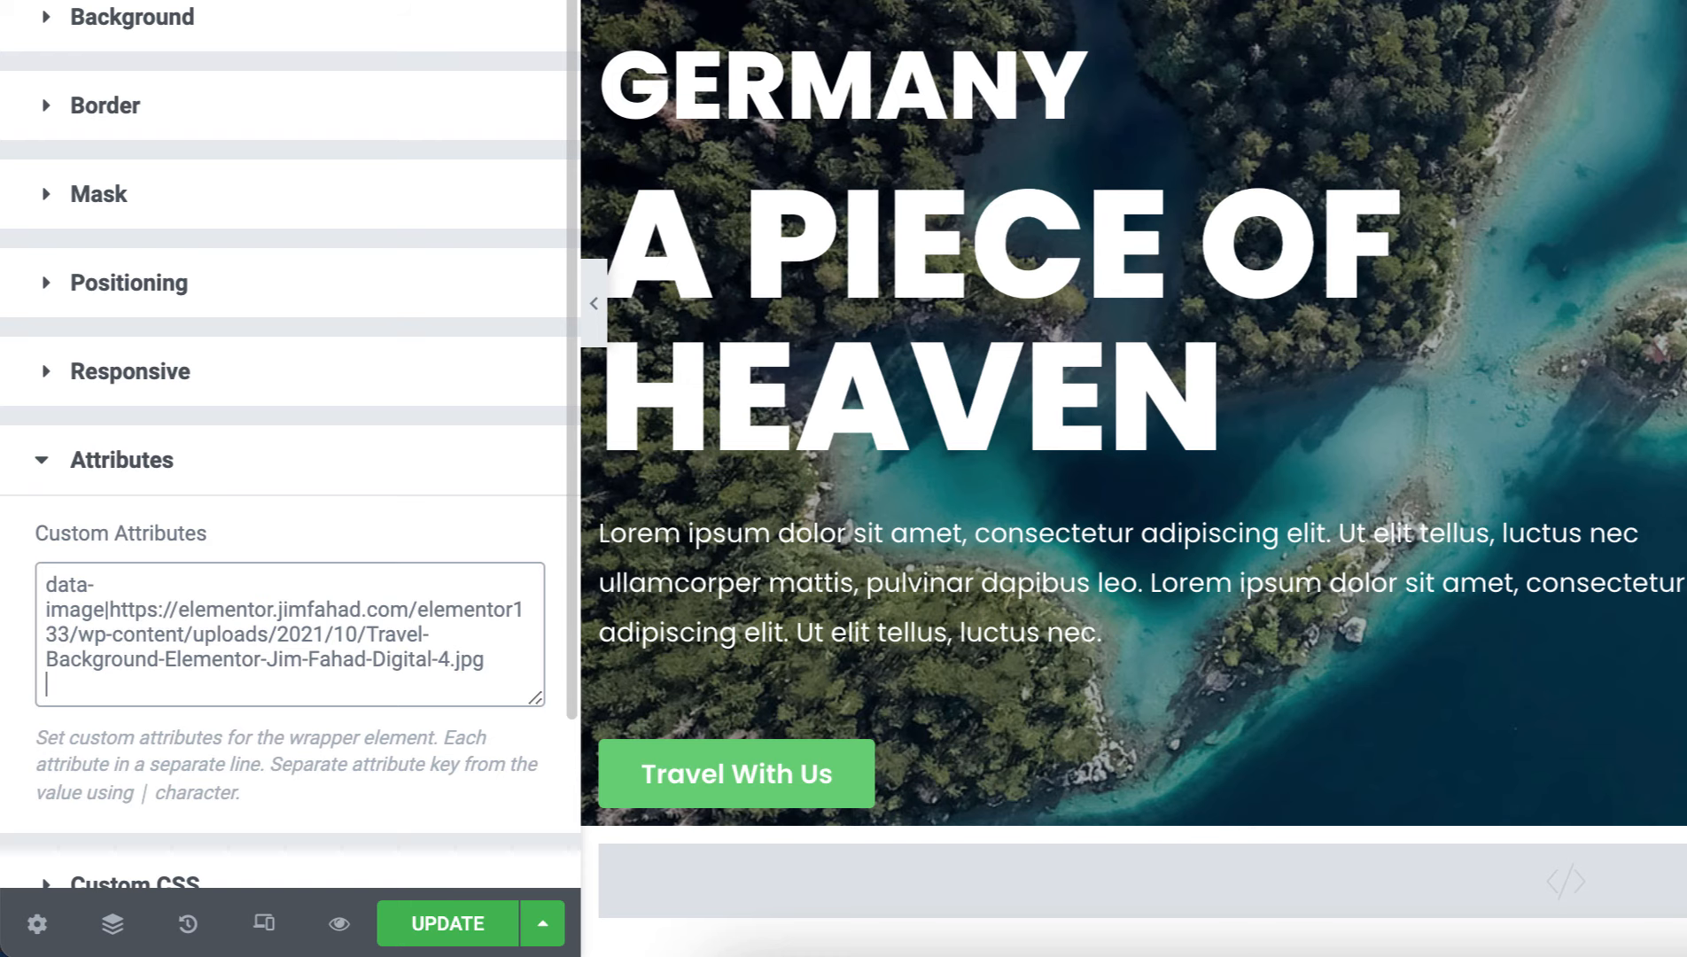
key(Return)
key(ctrl+v)
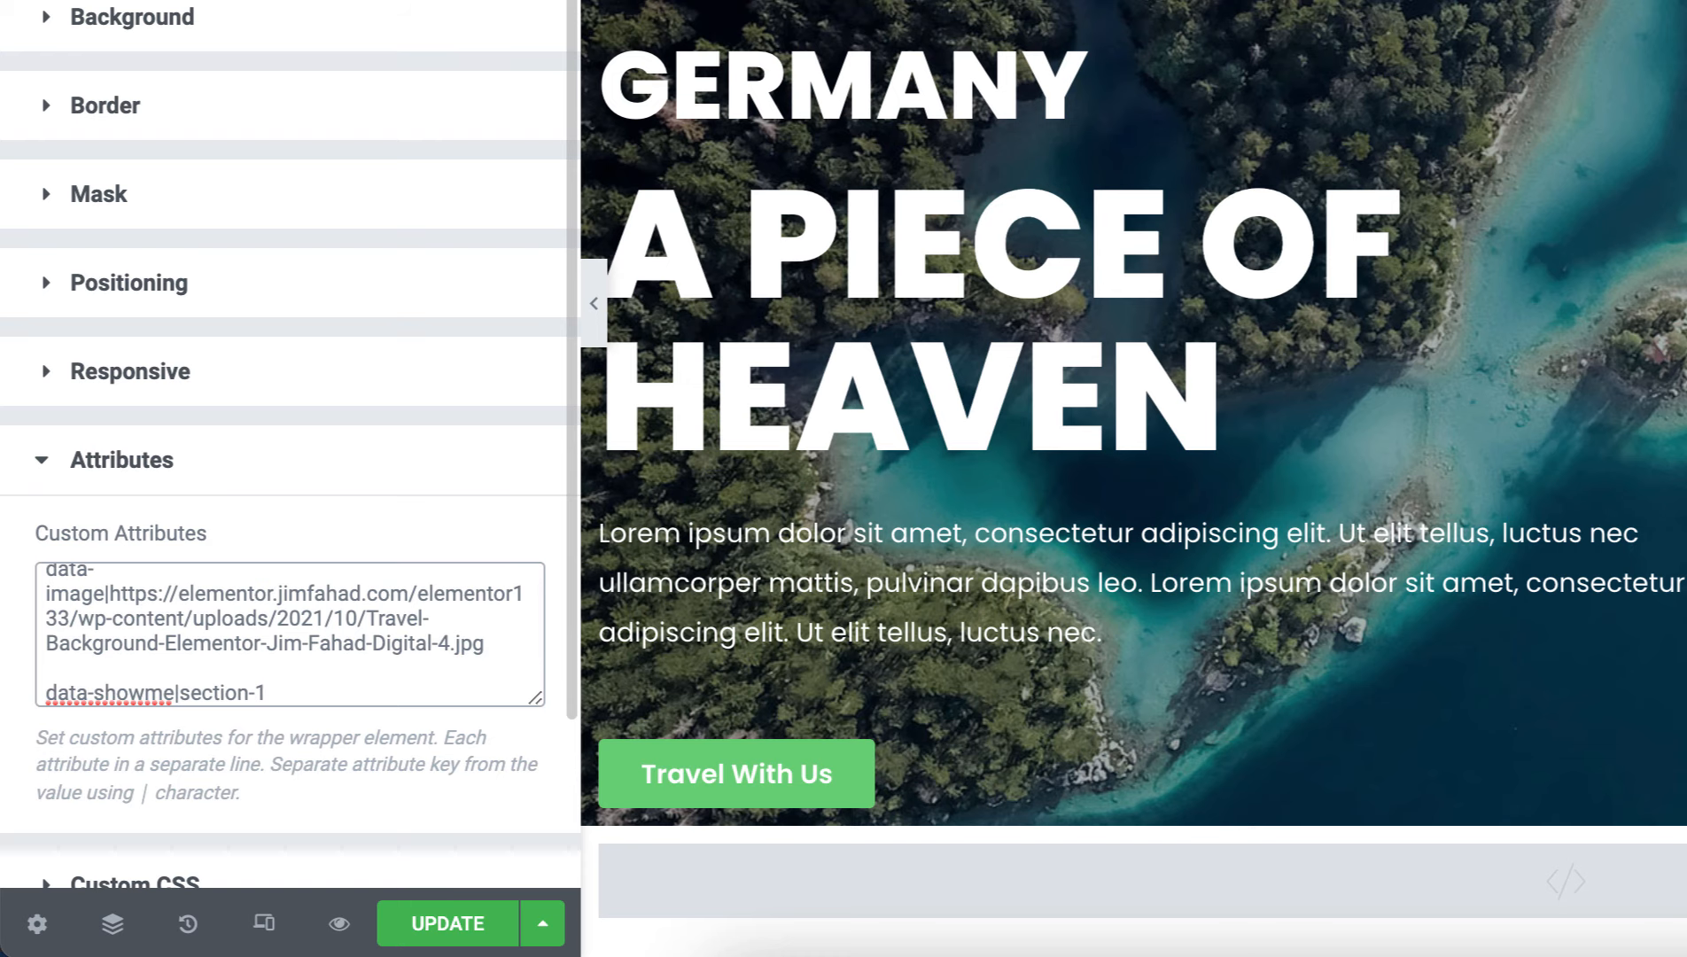
key(BackSpace)
text(4)
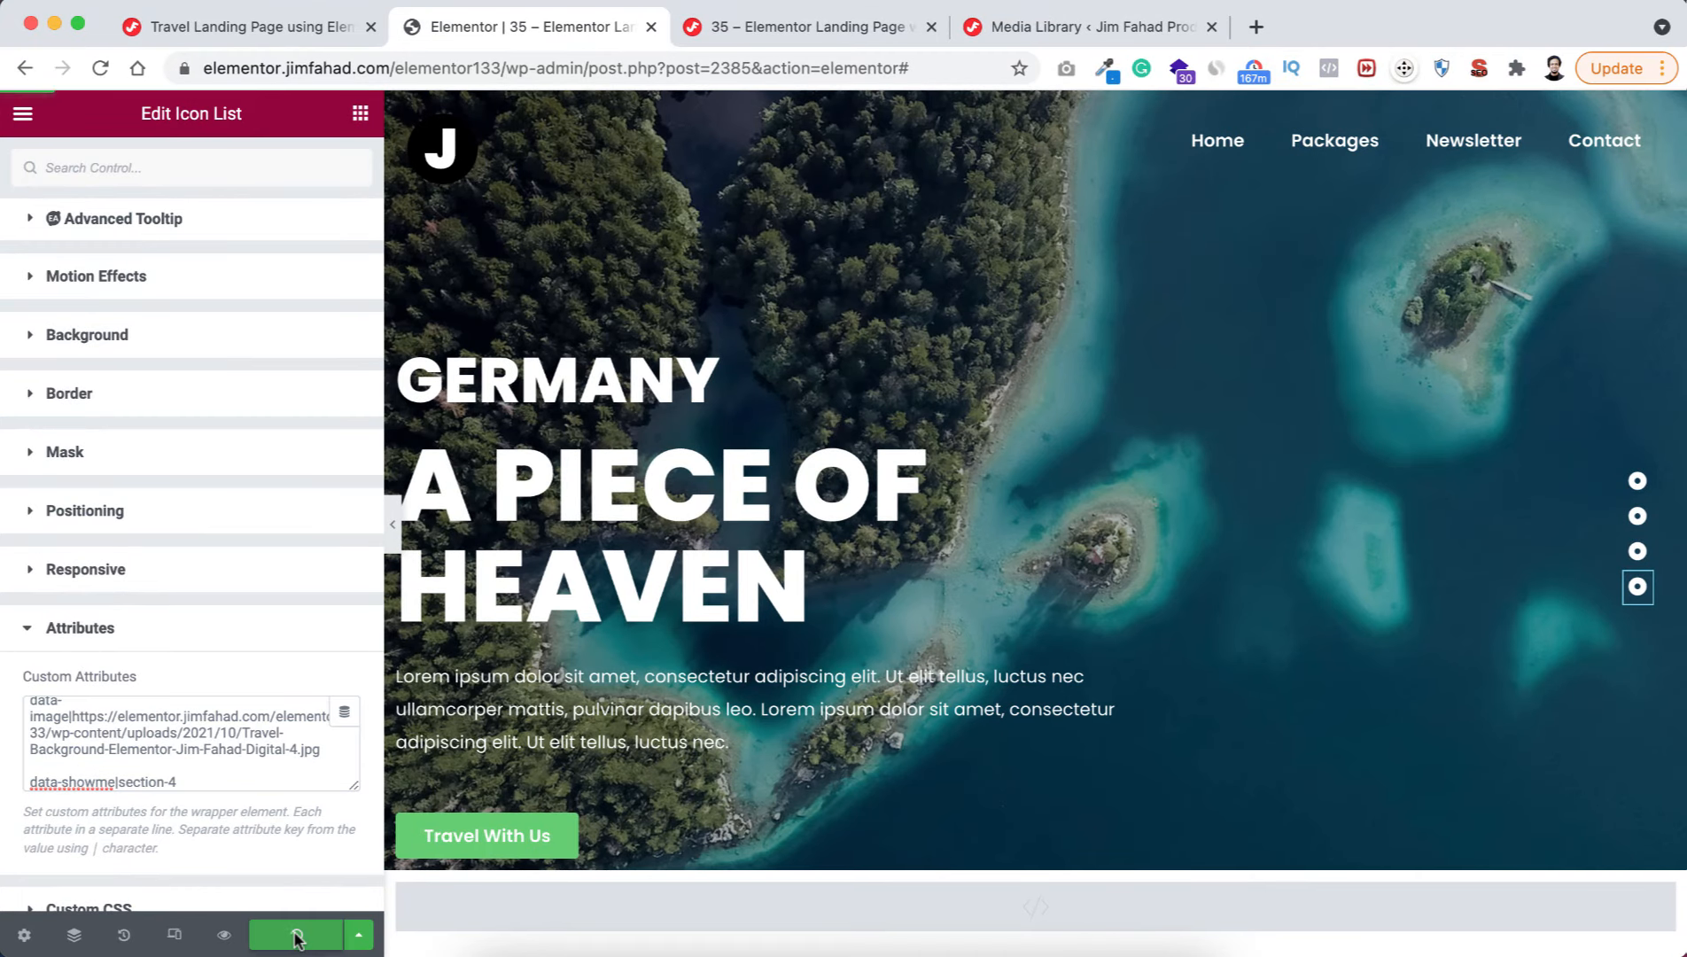
- Update the page, open its preview, and test the second, third and fourth dots for background and content switching
click(297, 936)
click(224, 934)
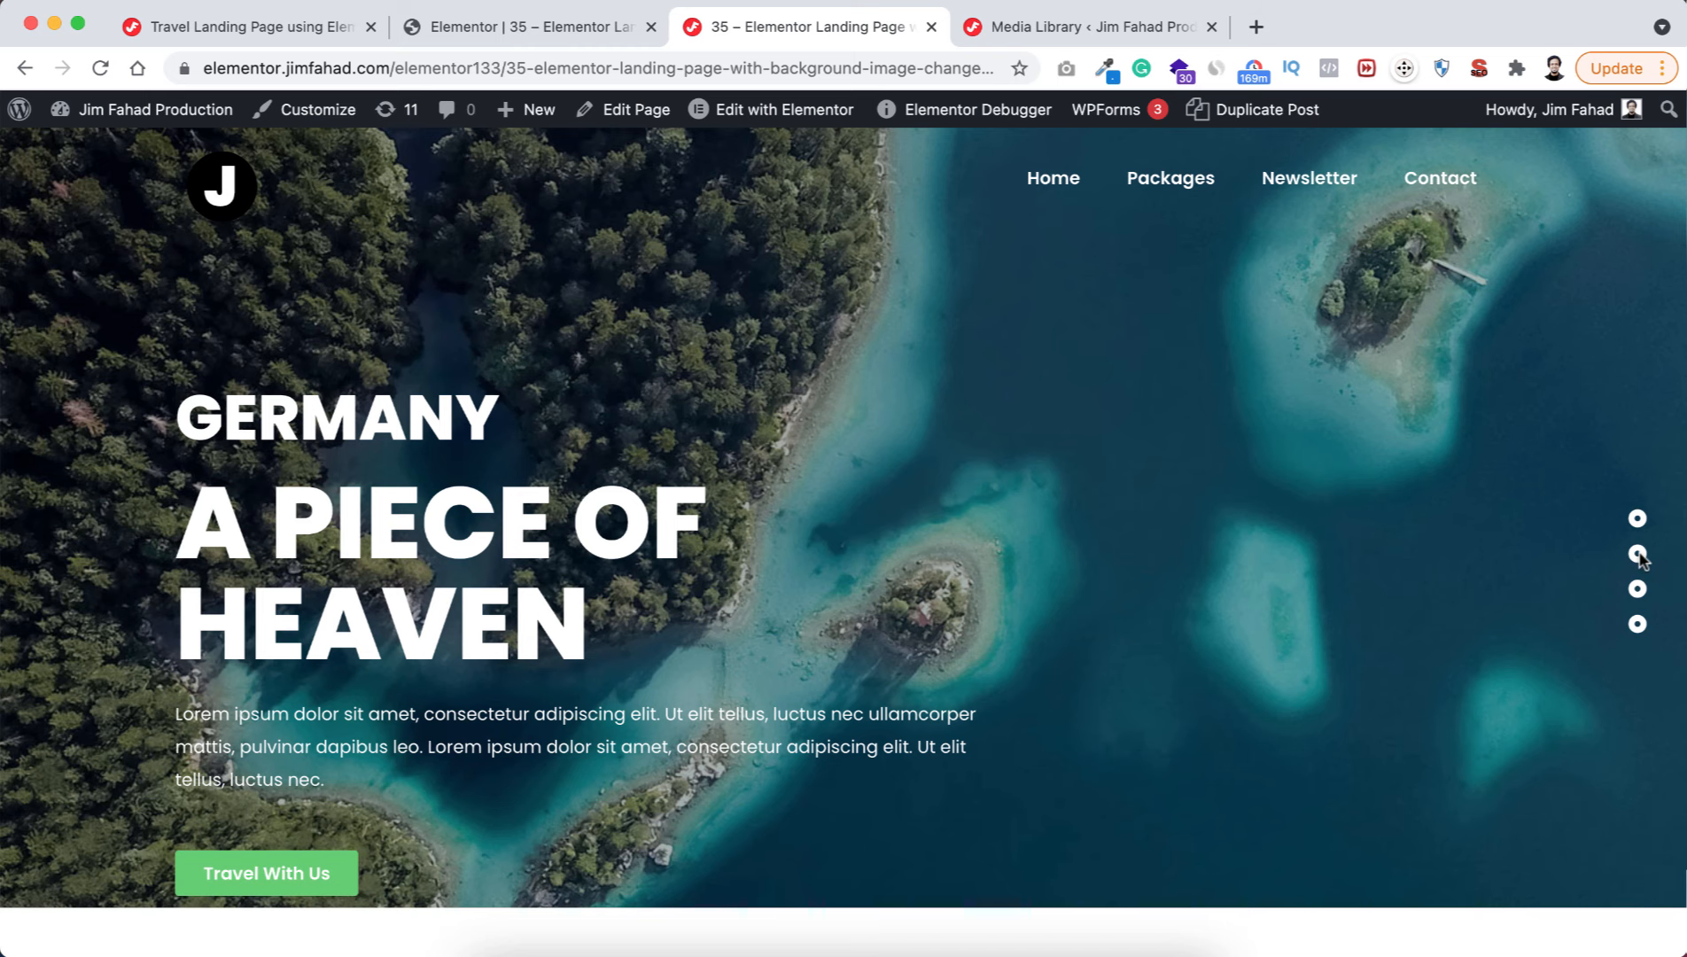
click(1637, 554)
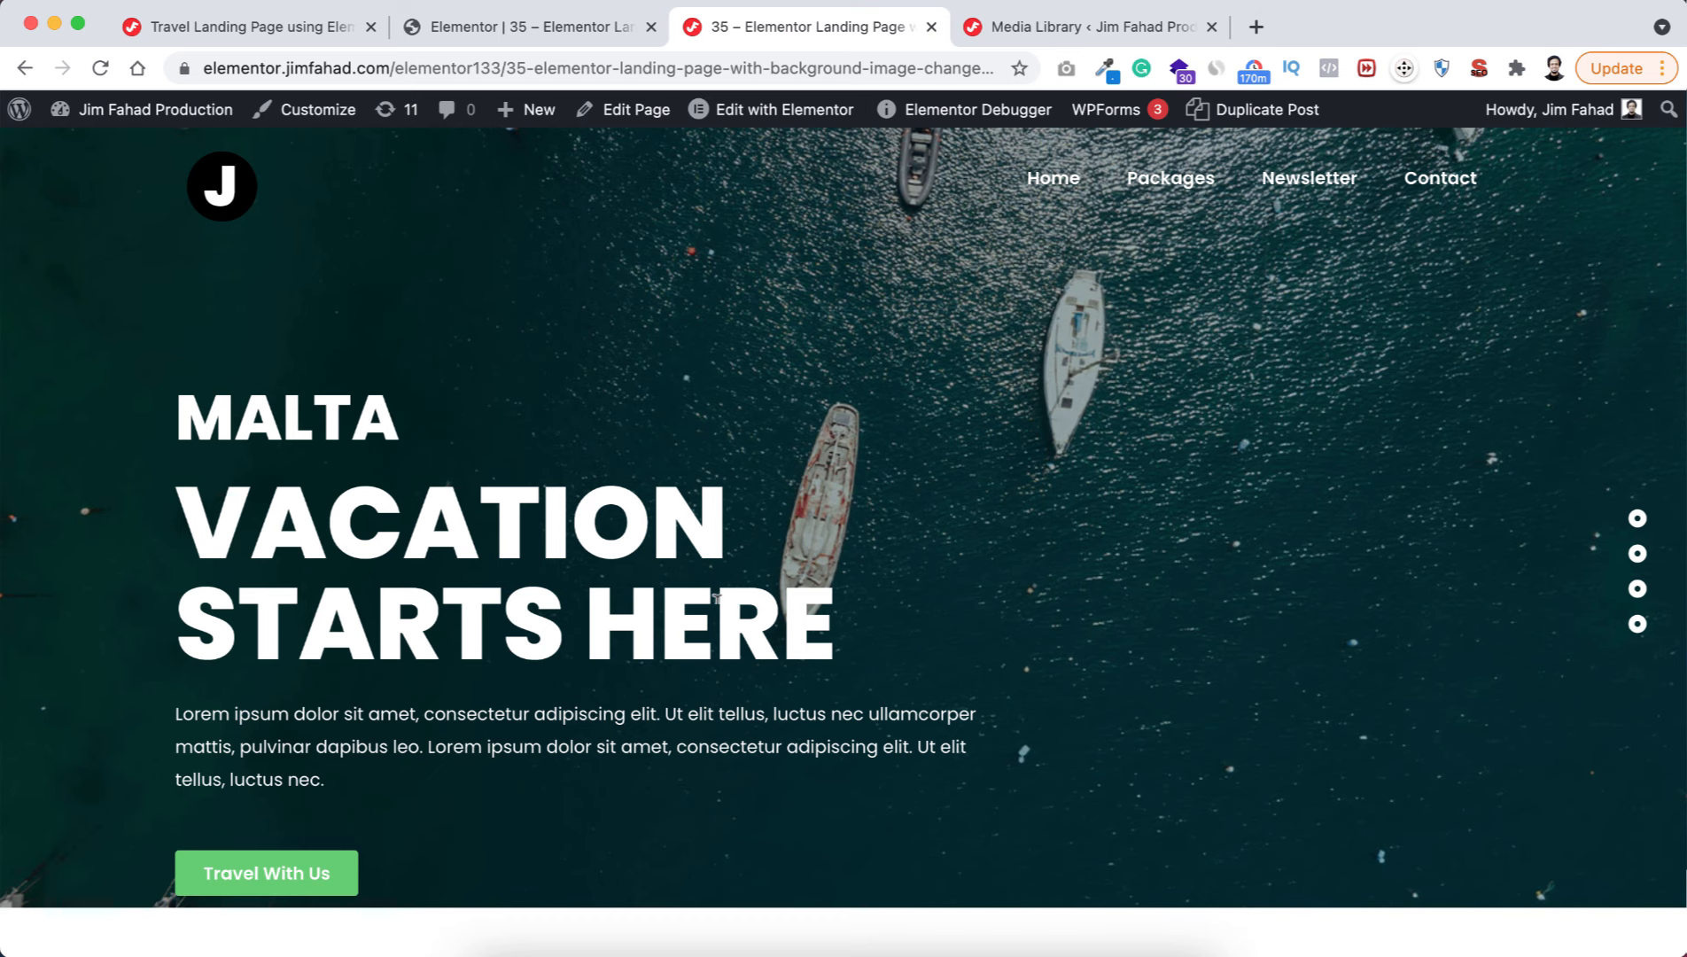
click(1637, 589)
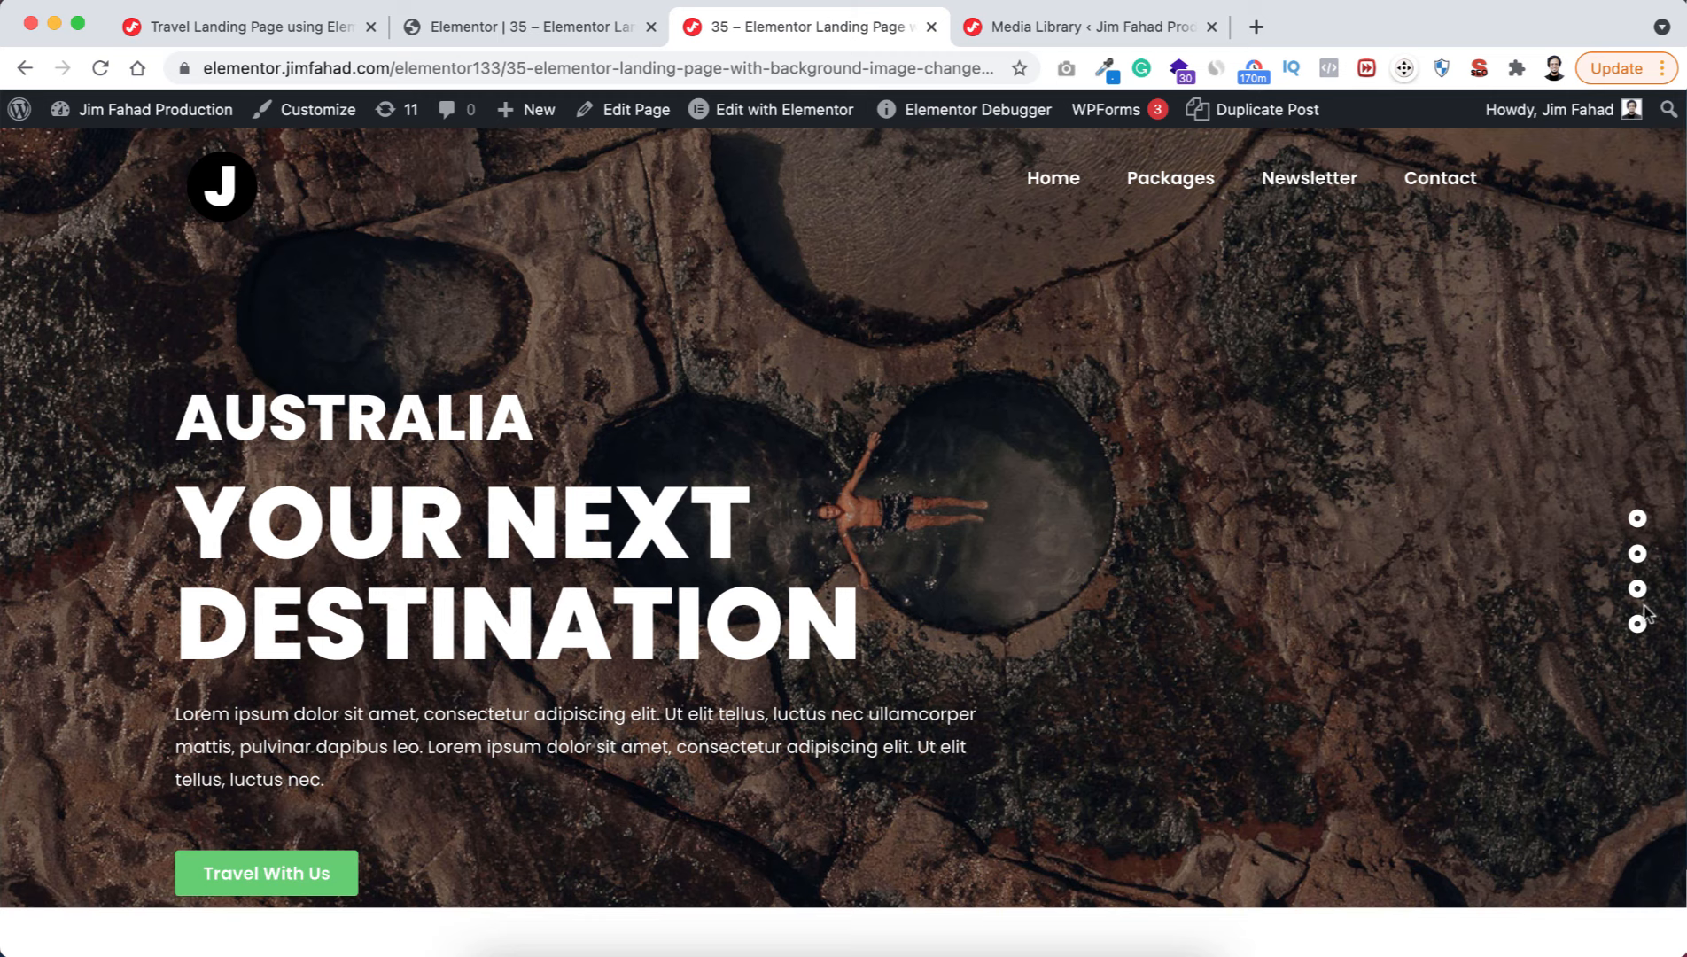
click(1636, 625)
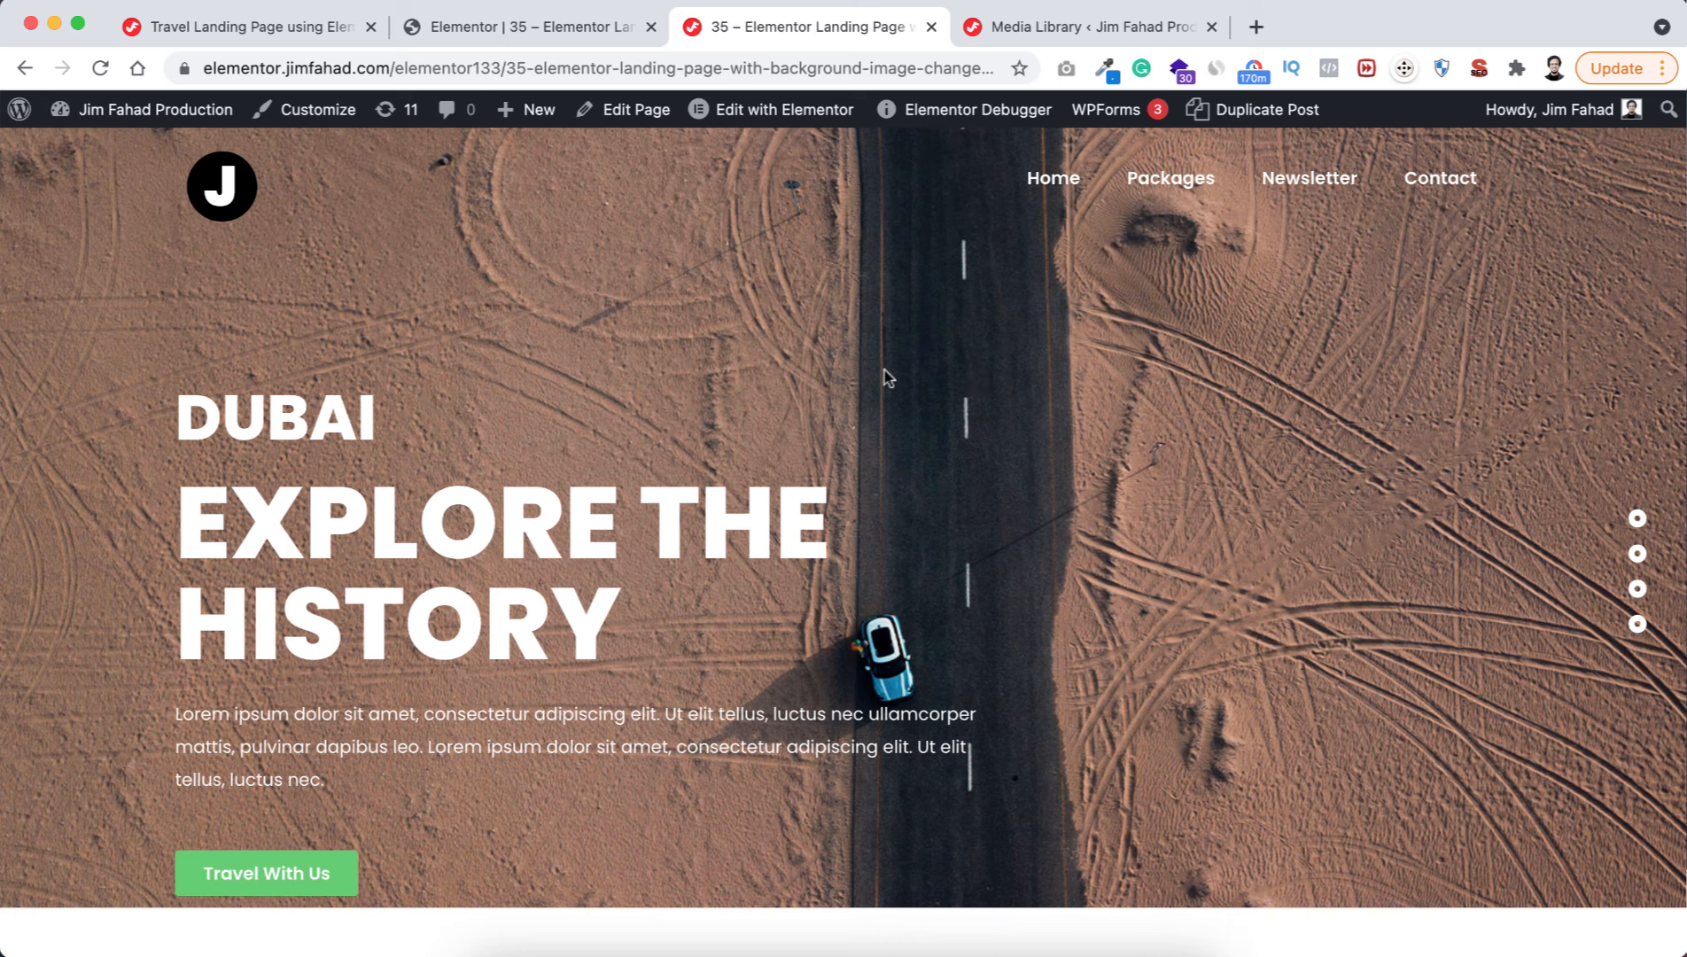
- Set the travel-banner section's height to a minimum of 100 VH and try the second dot on the open page preview
click(537, 30)
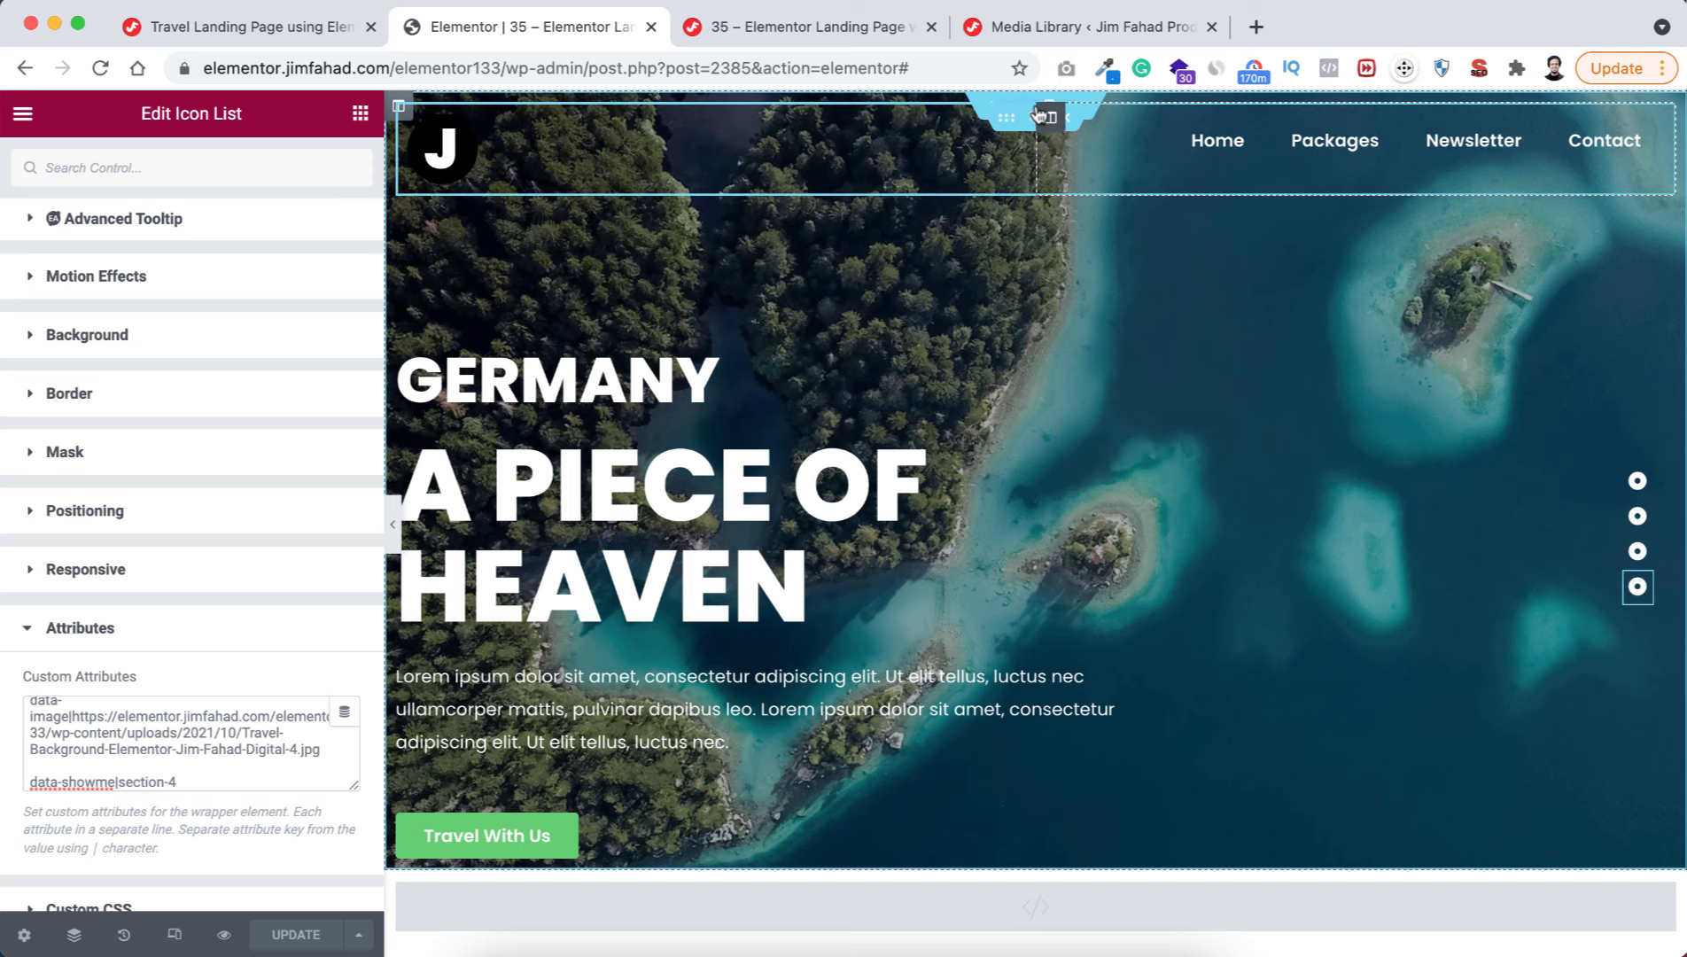
click(1022, 105)
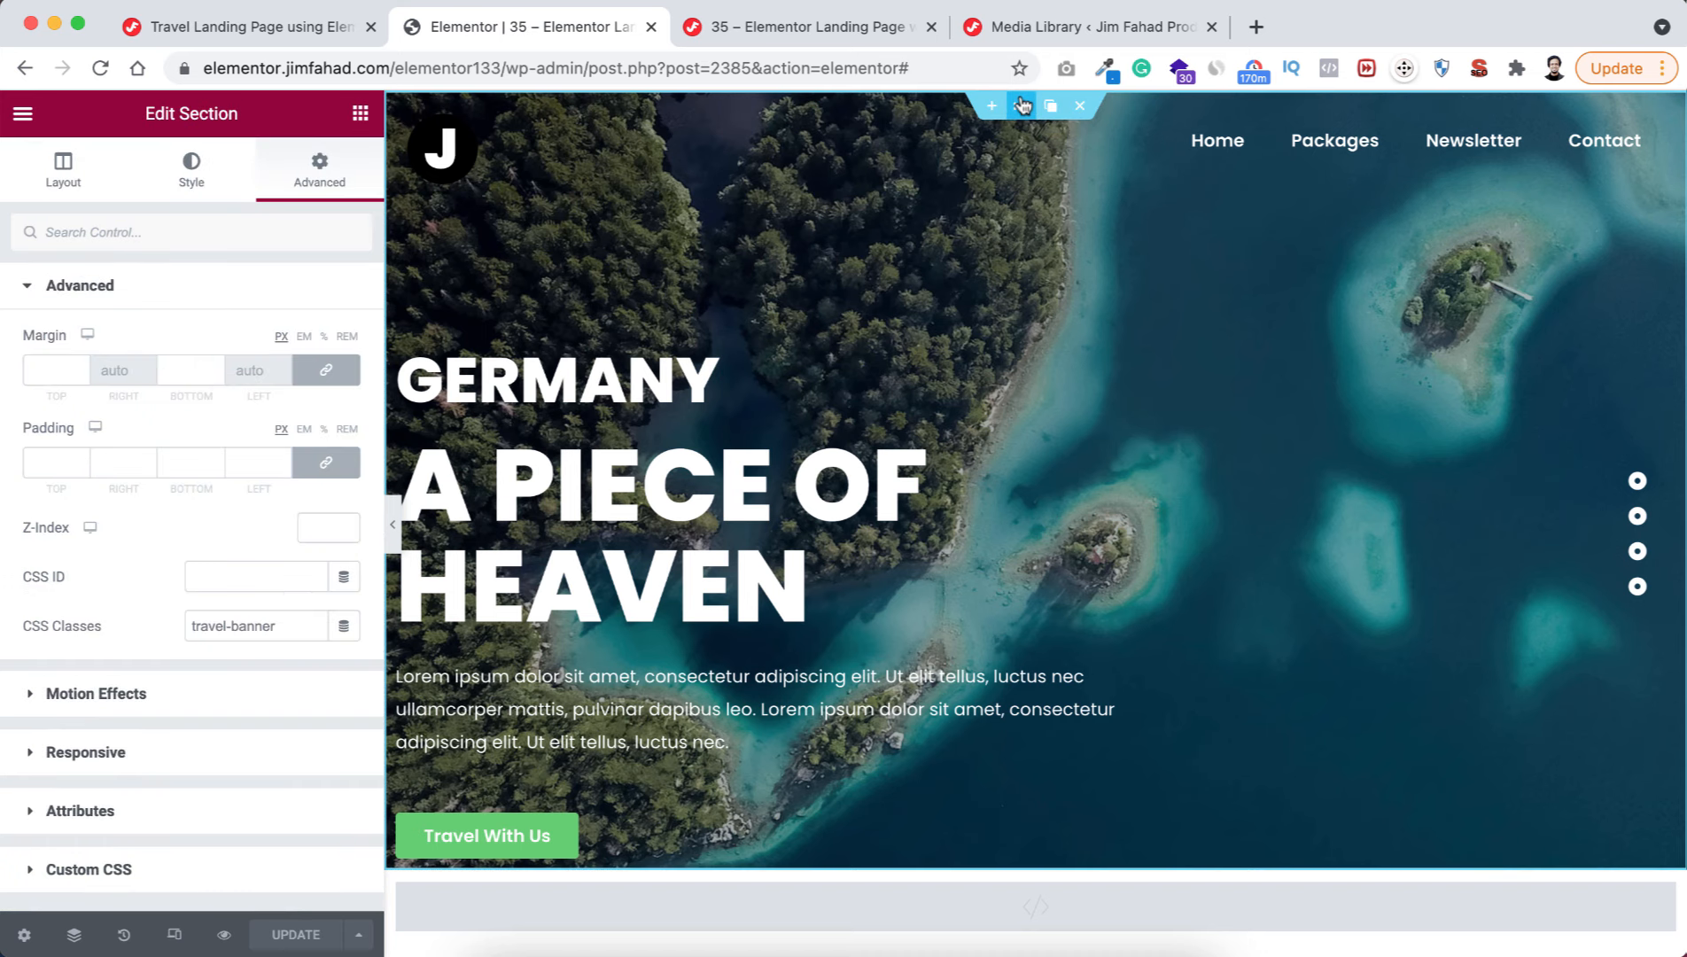
click(57, 166)
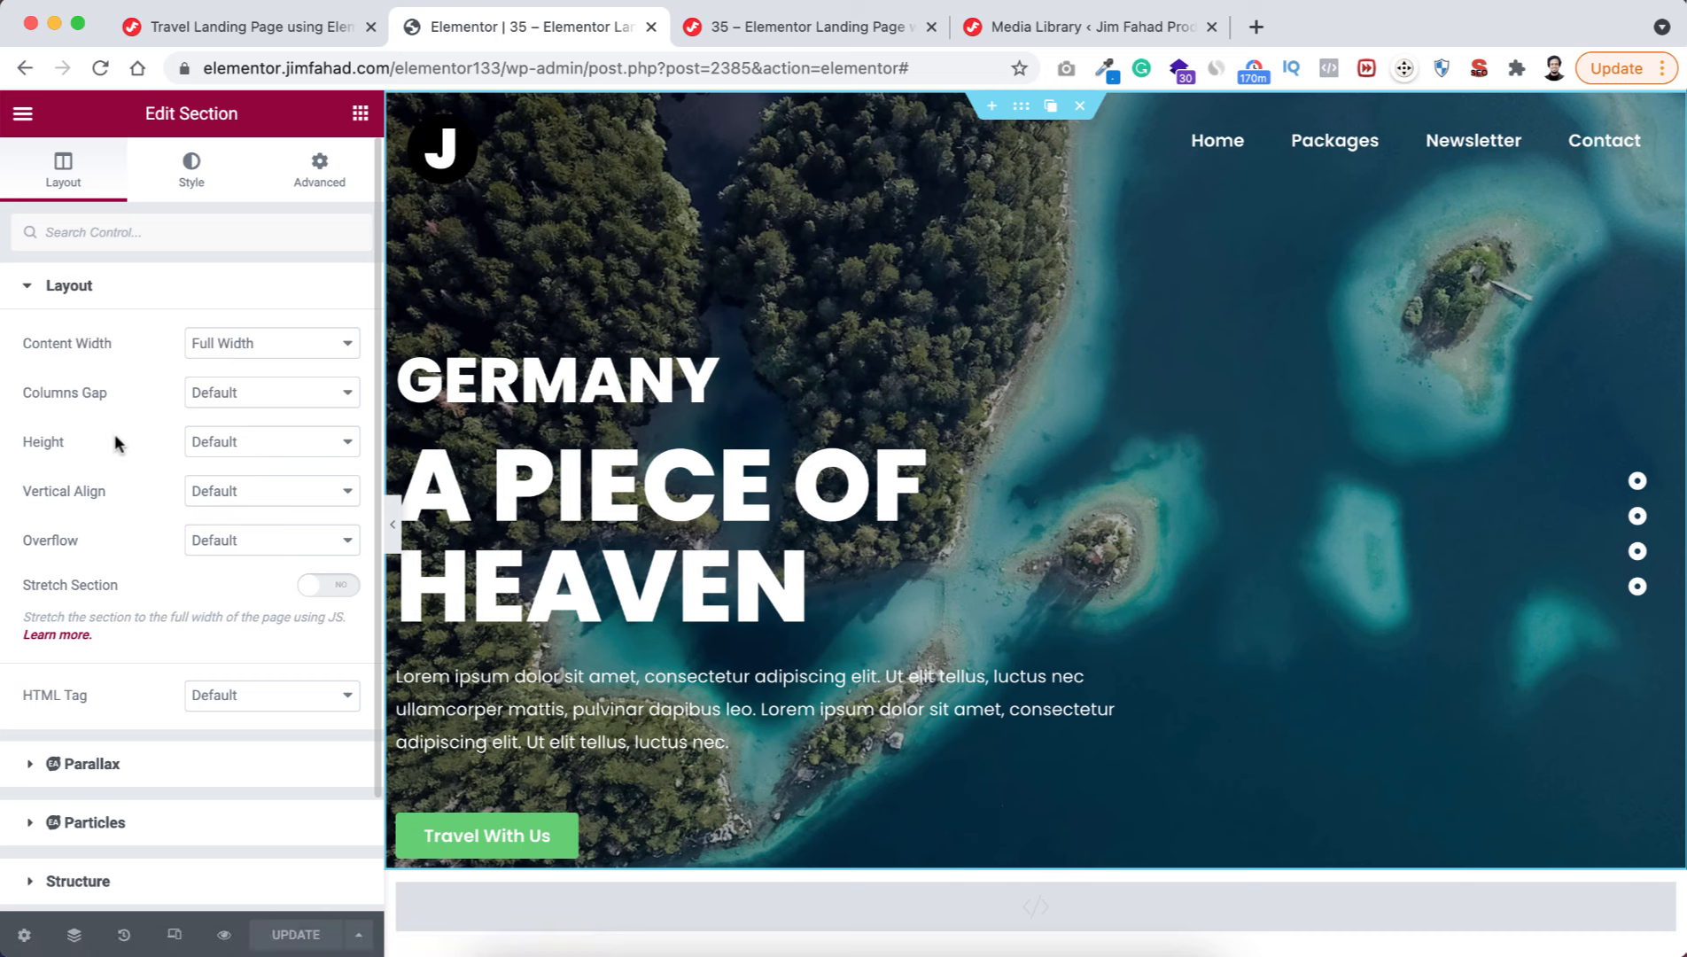
click(222, 448)
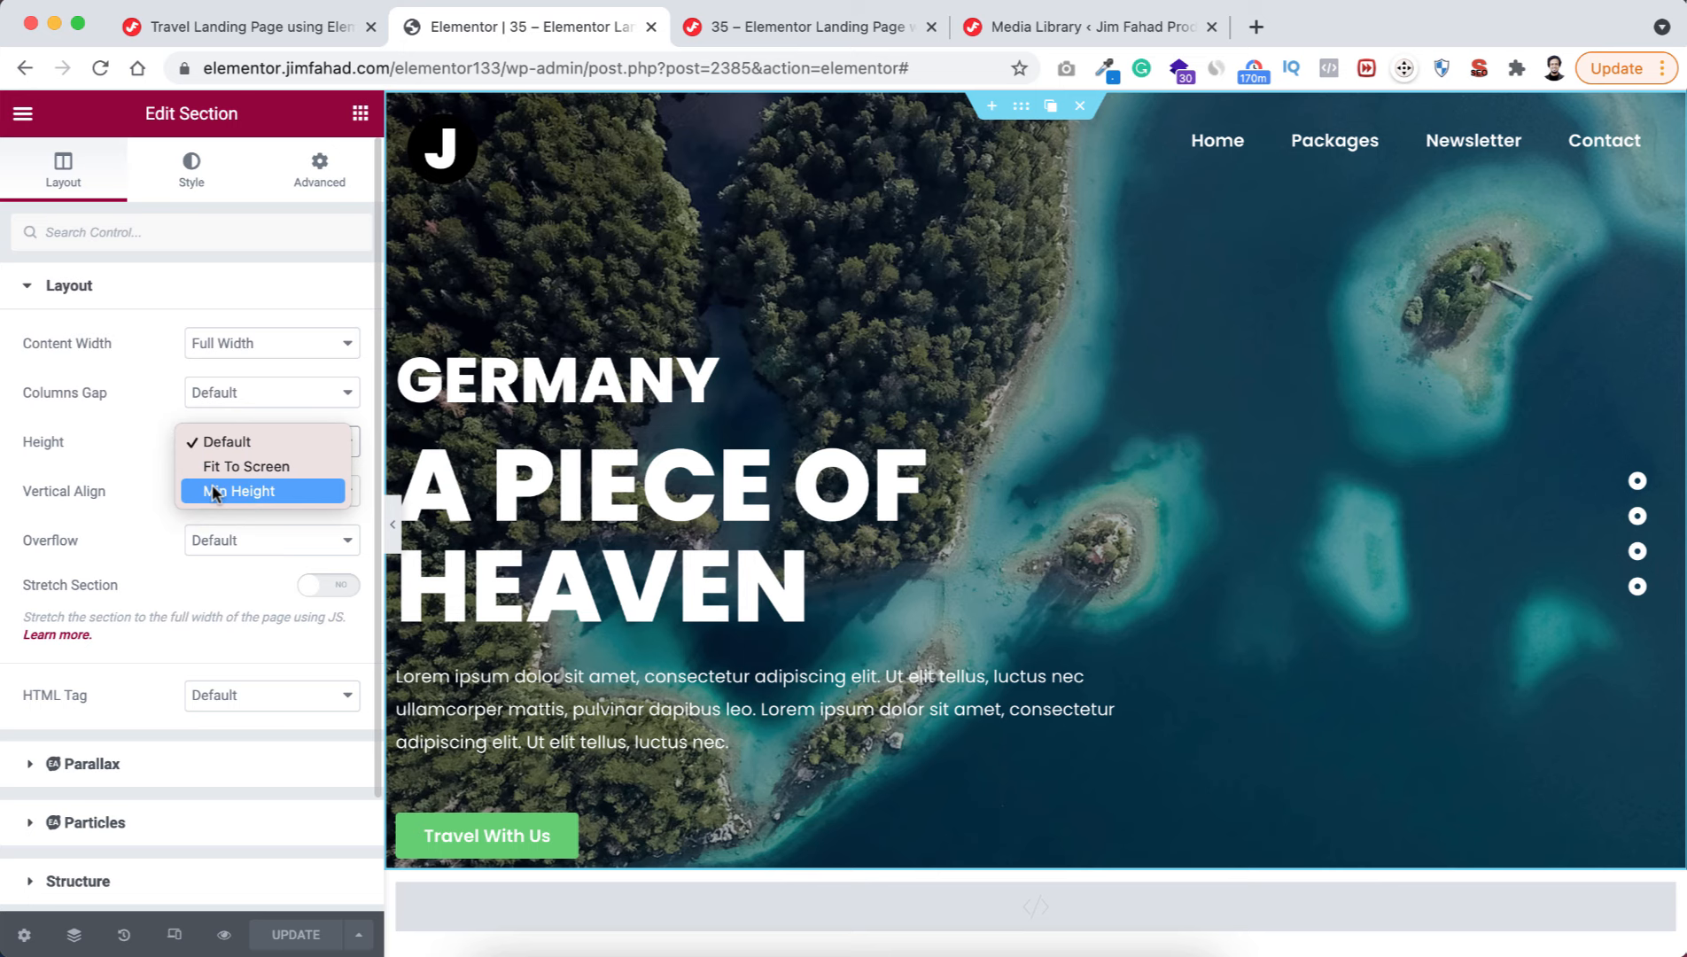
click(212, 484)
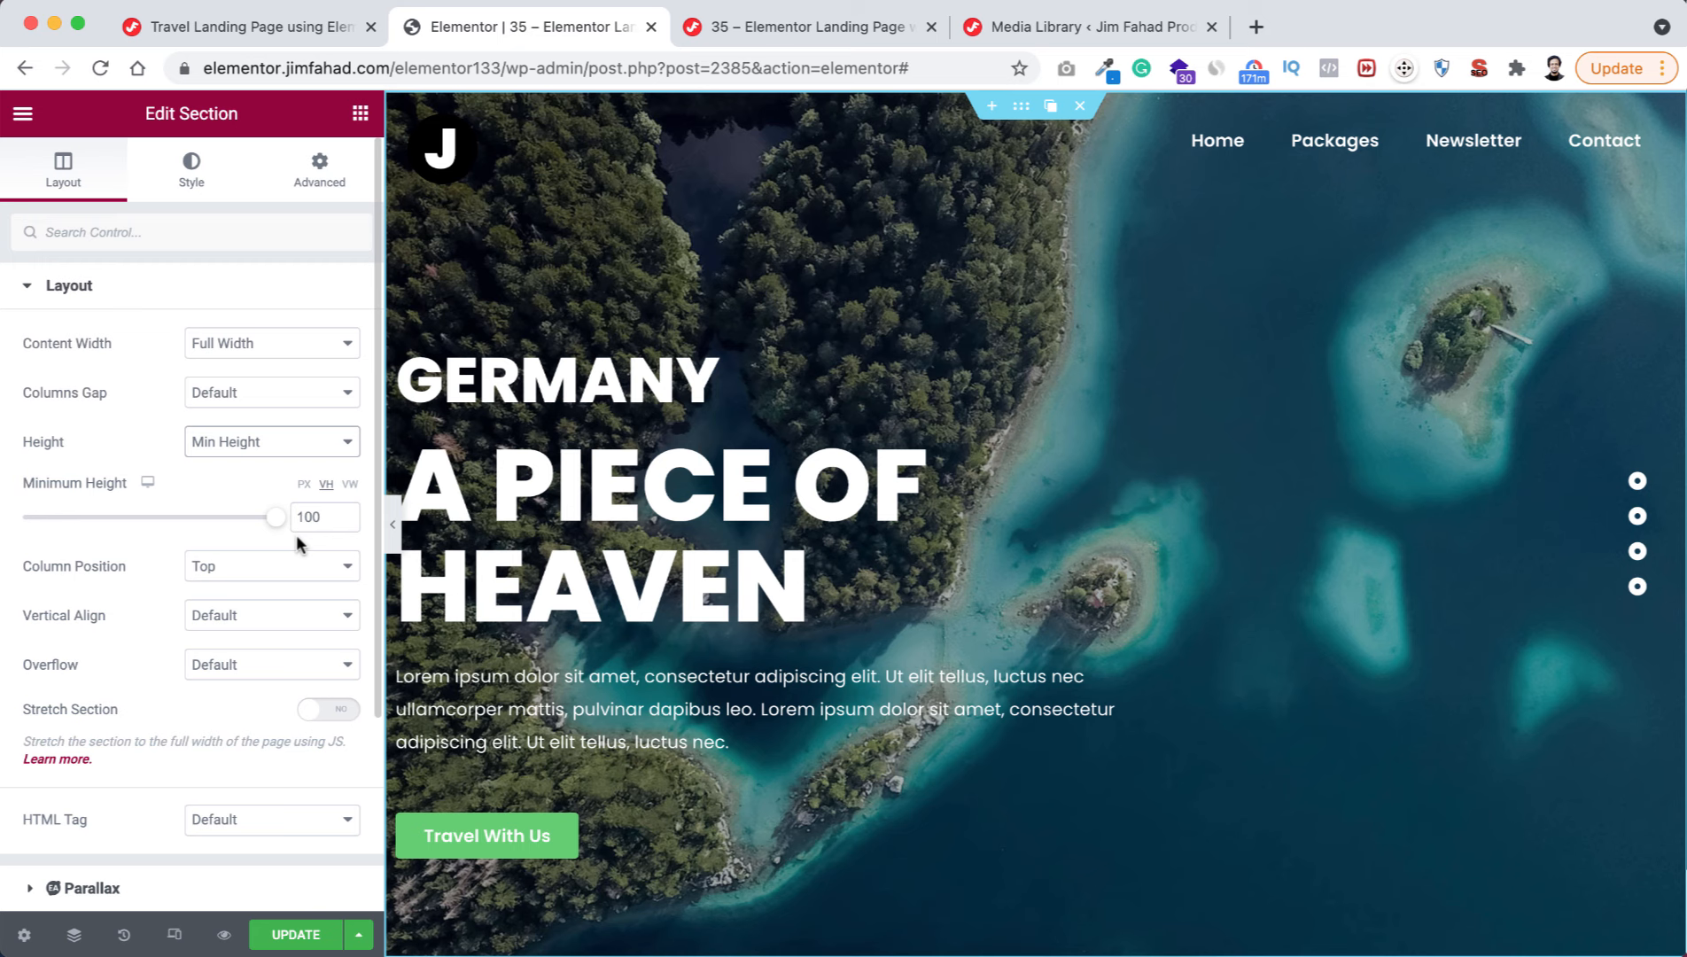
click(789, 30)
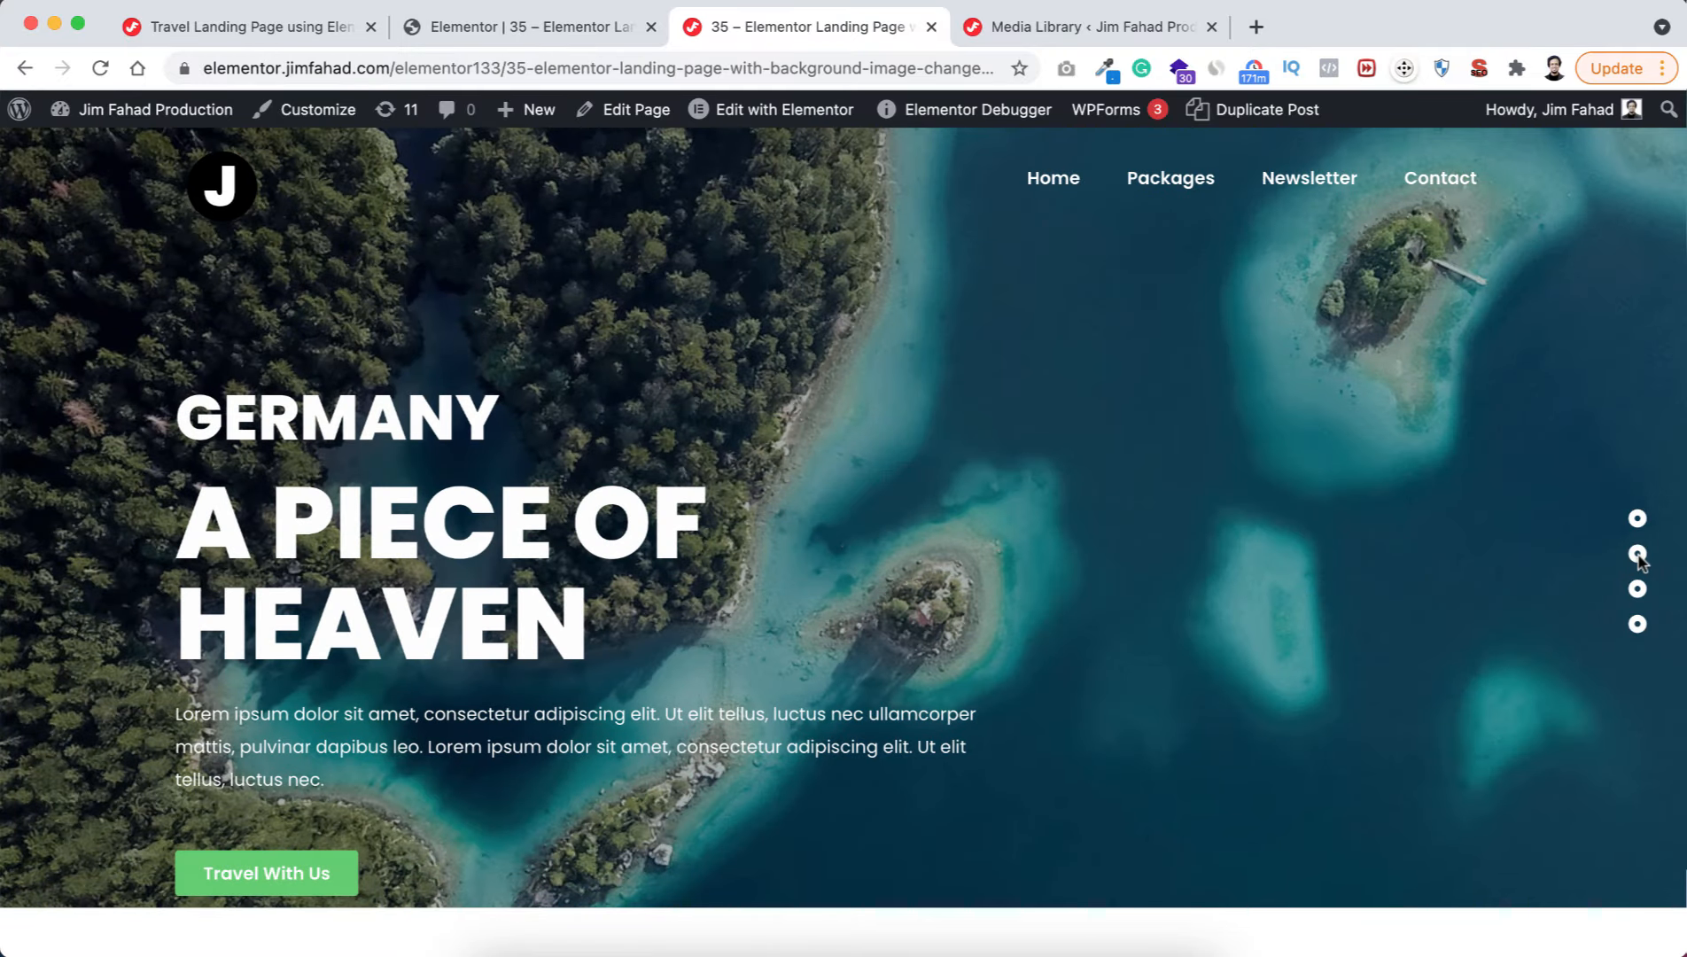
click(1637, 554)
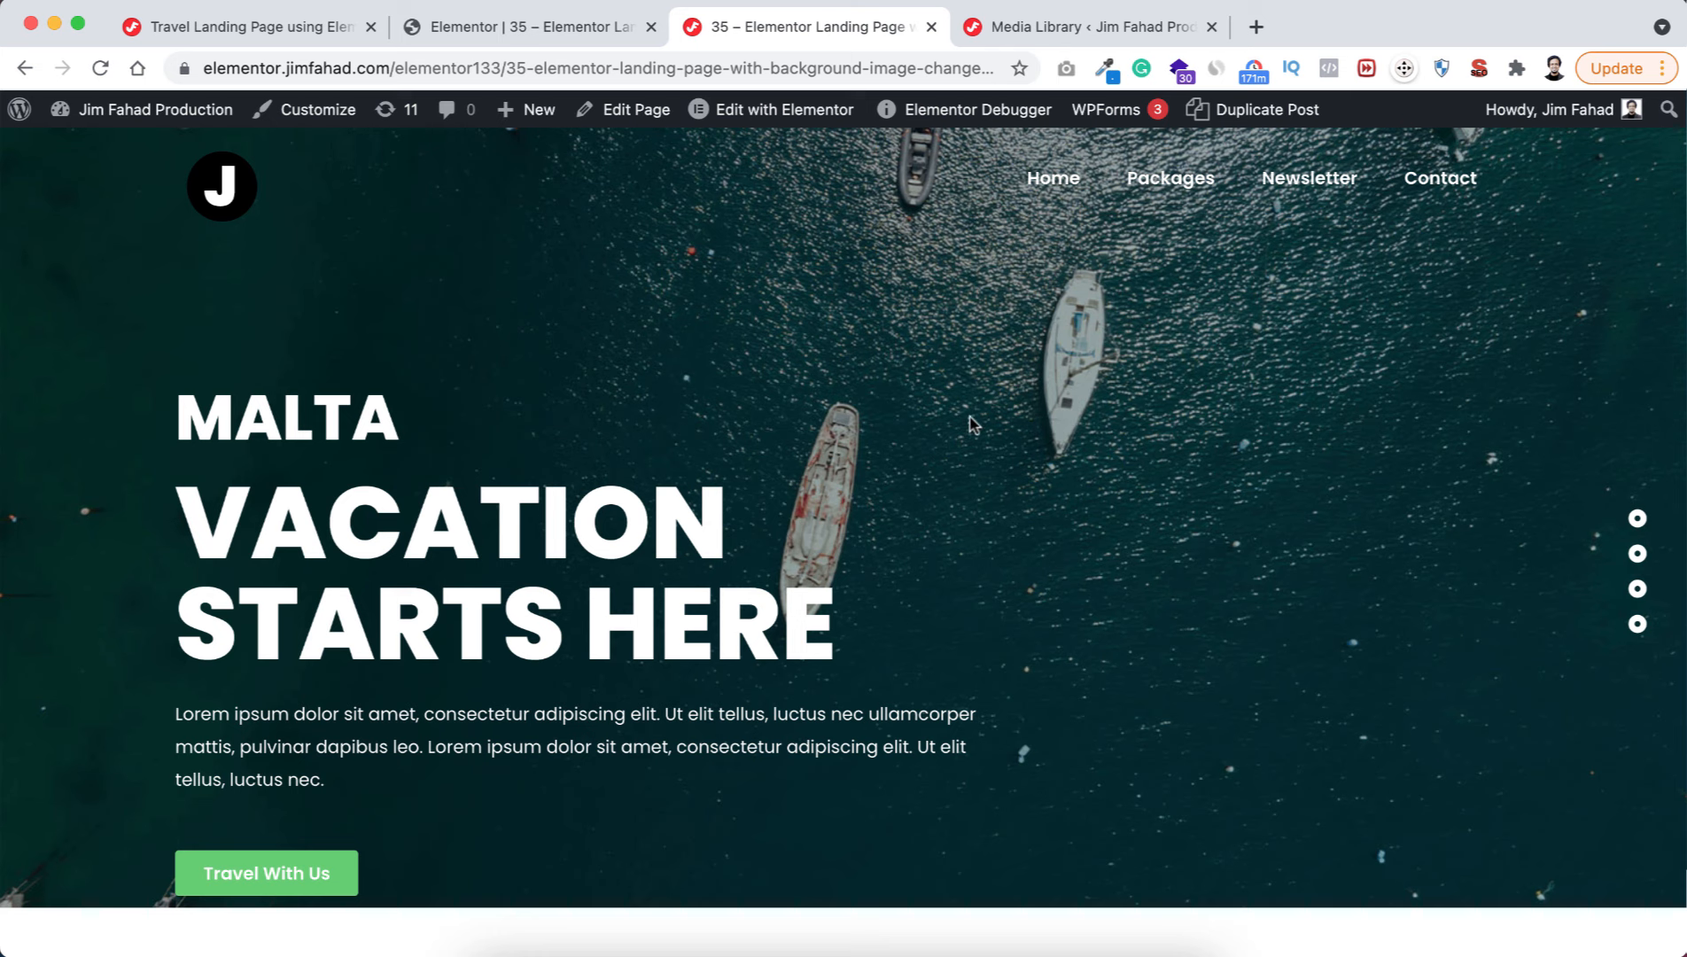
- Copy the tutorial page's background transition CSS, selector{ transition: all 1s; }, into the banner section's custom CSS below the #section-1 rule
click(548, 32)
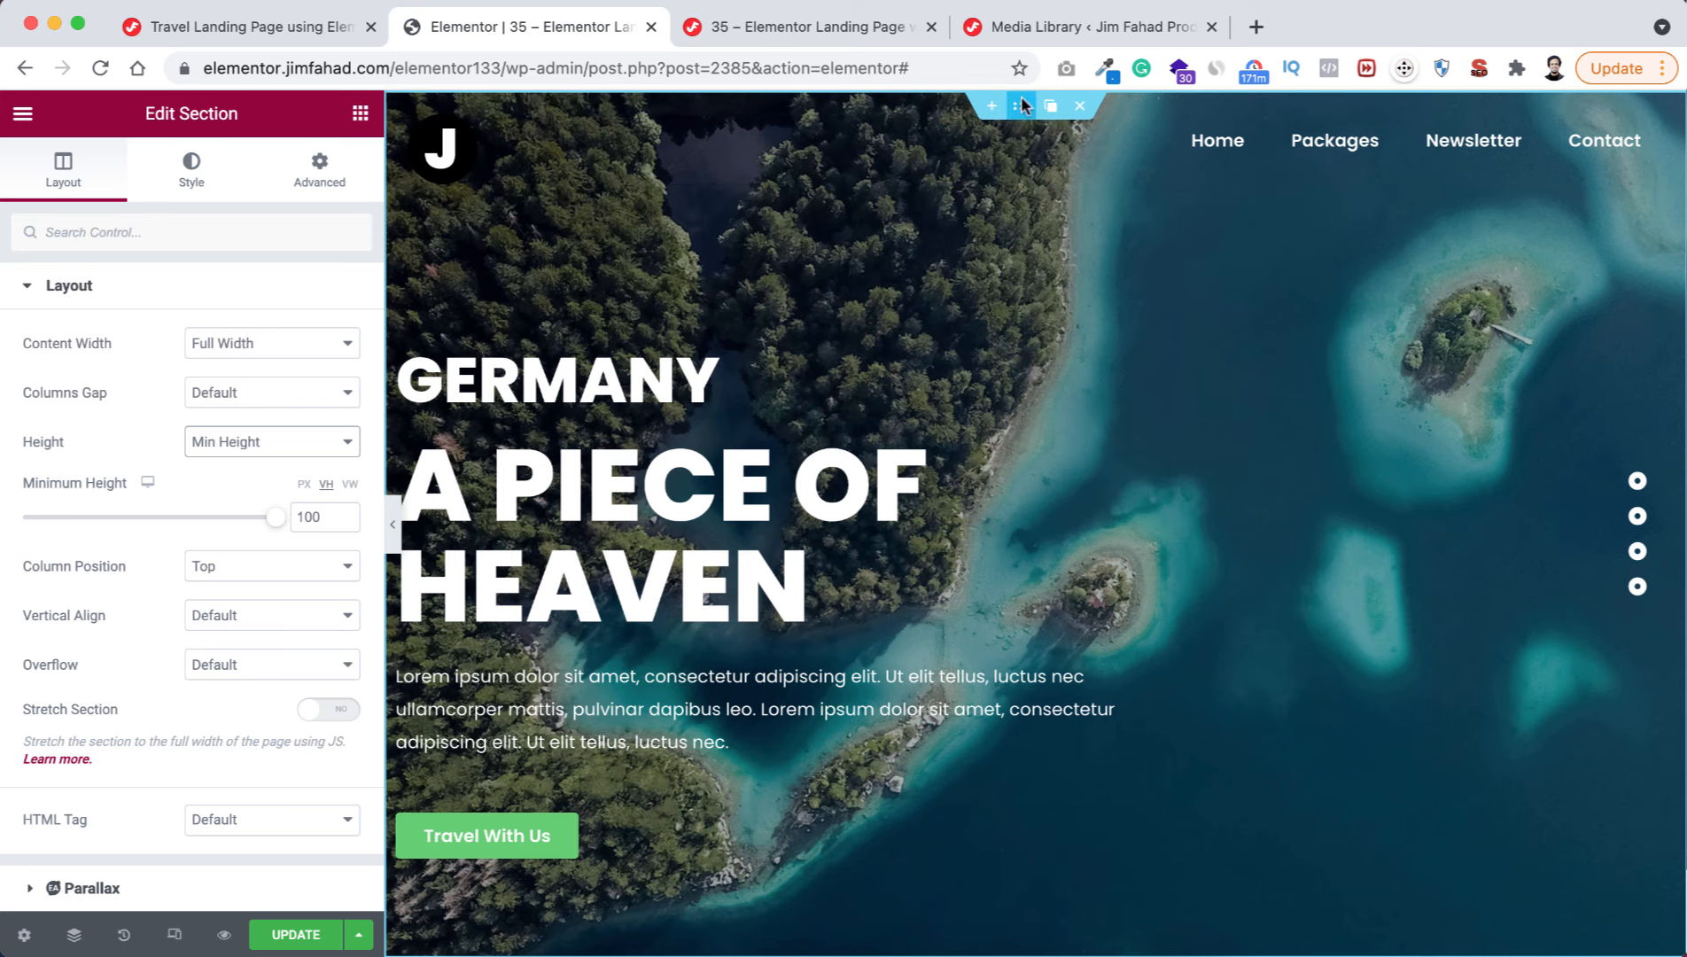
click(319, 170)
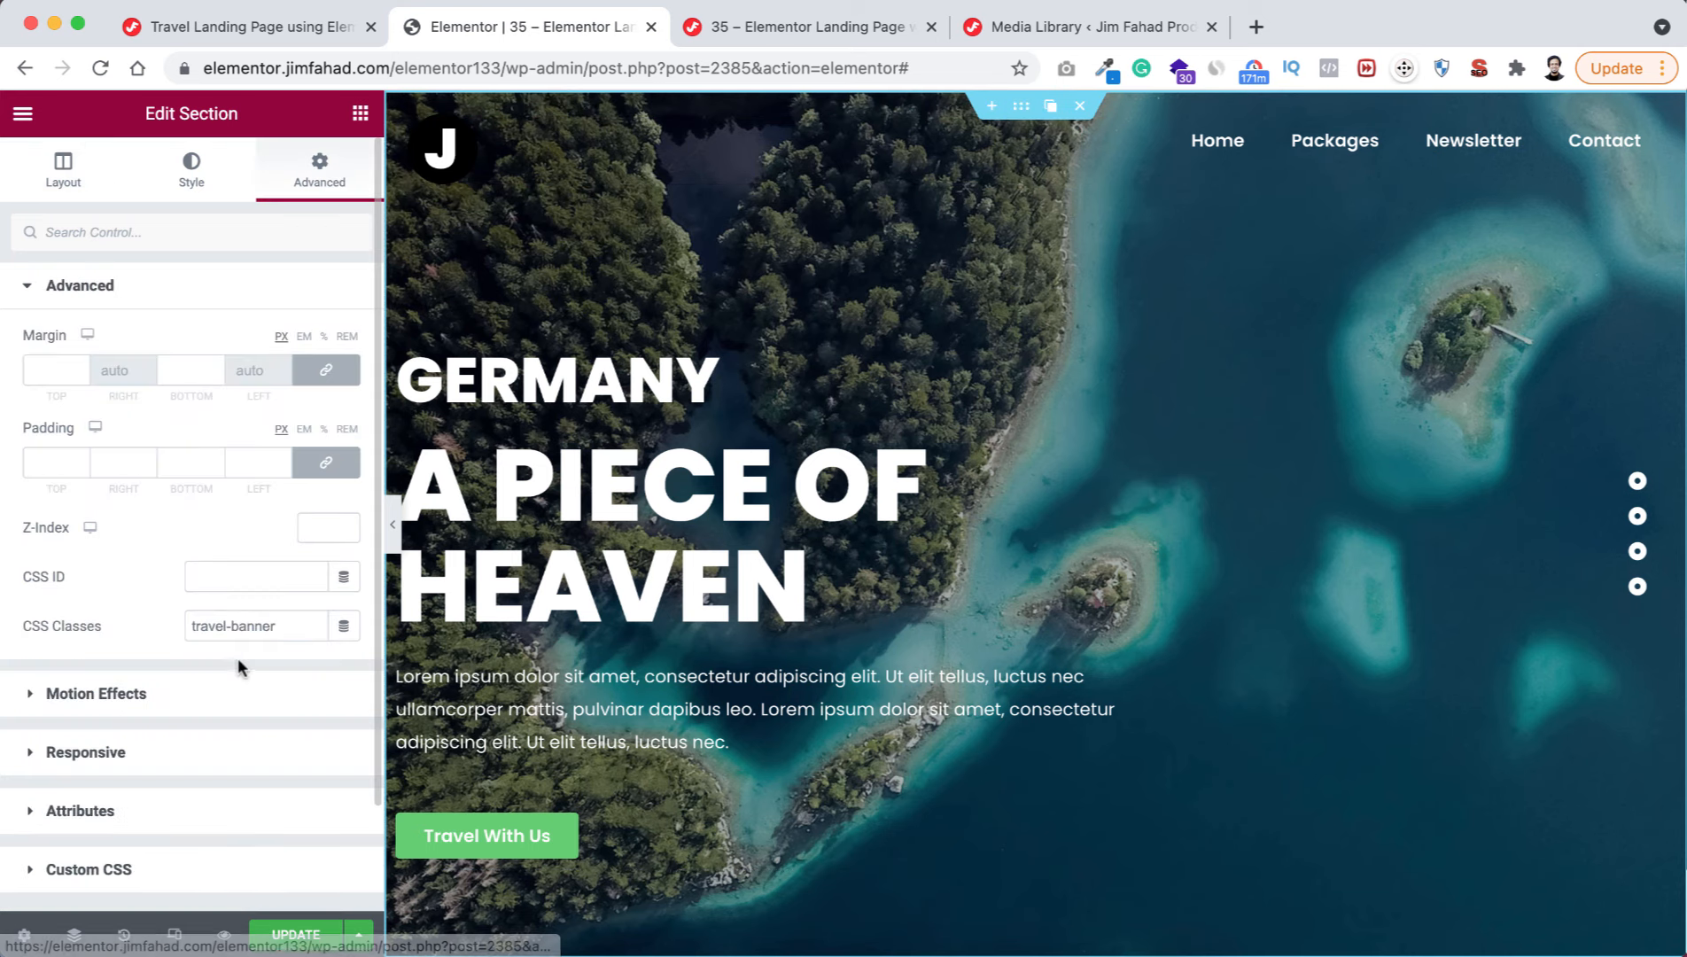
scroll(232, 725, down, 2)
click(156, 762)
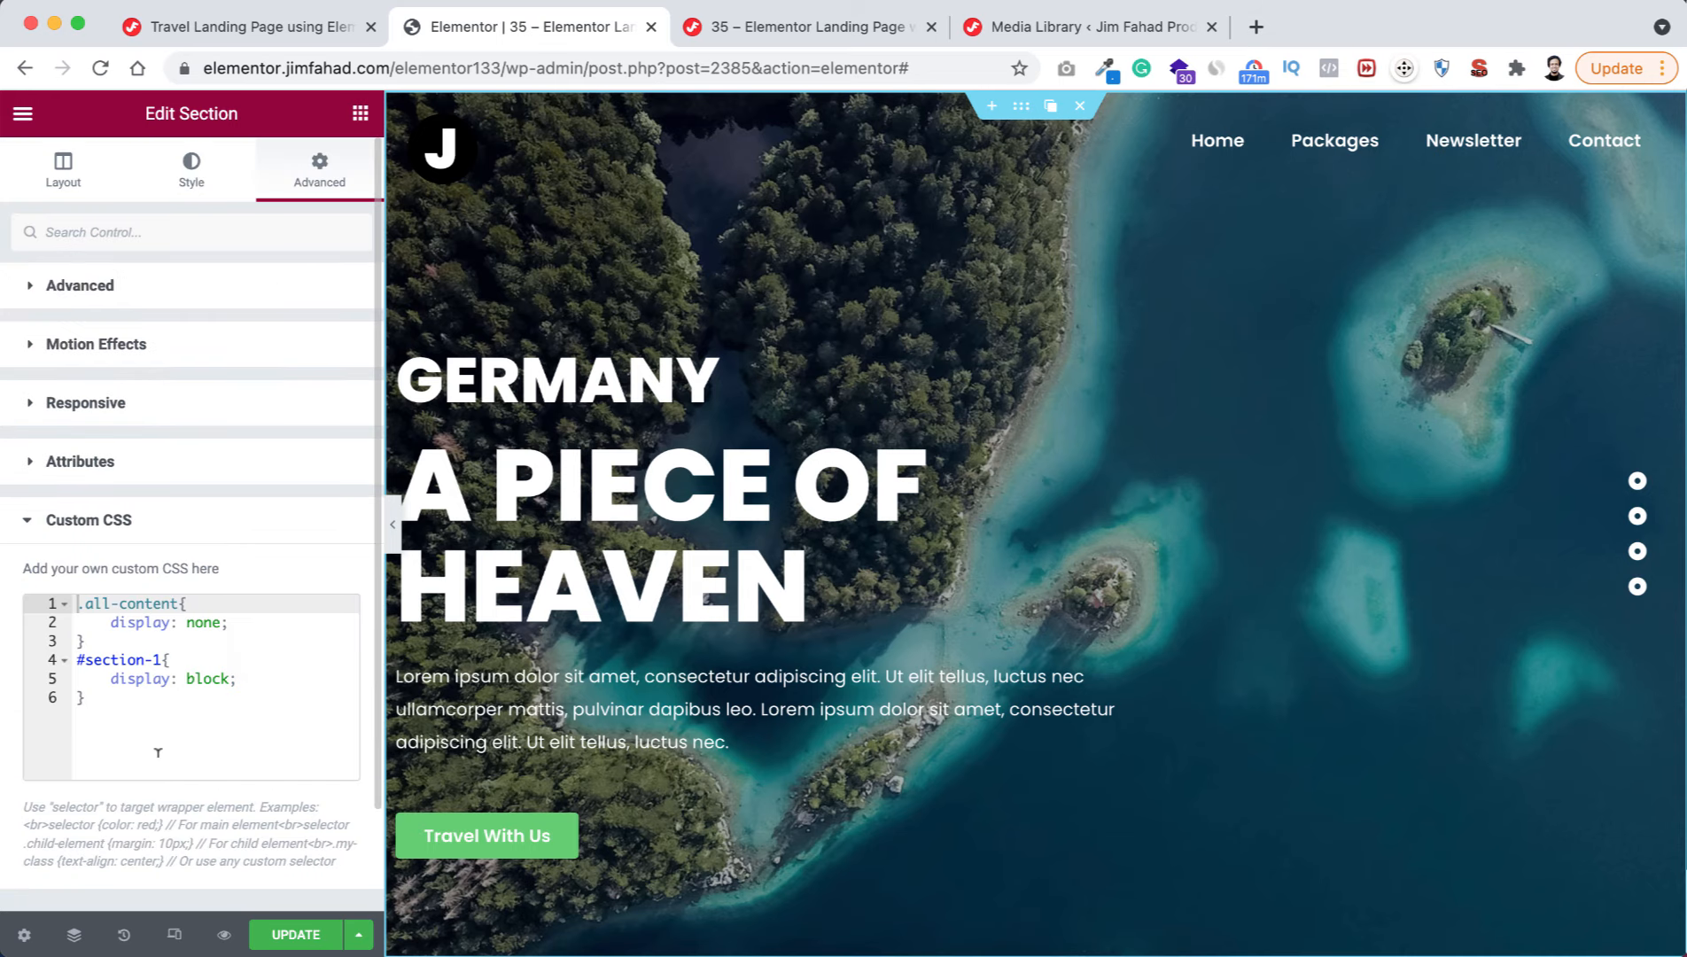
click(277, 29)
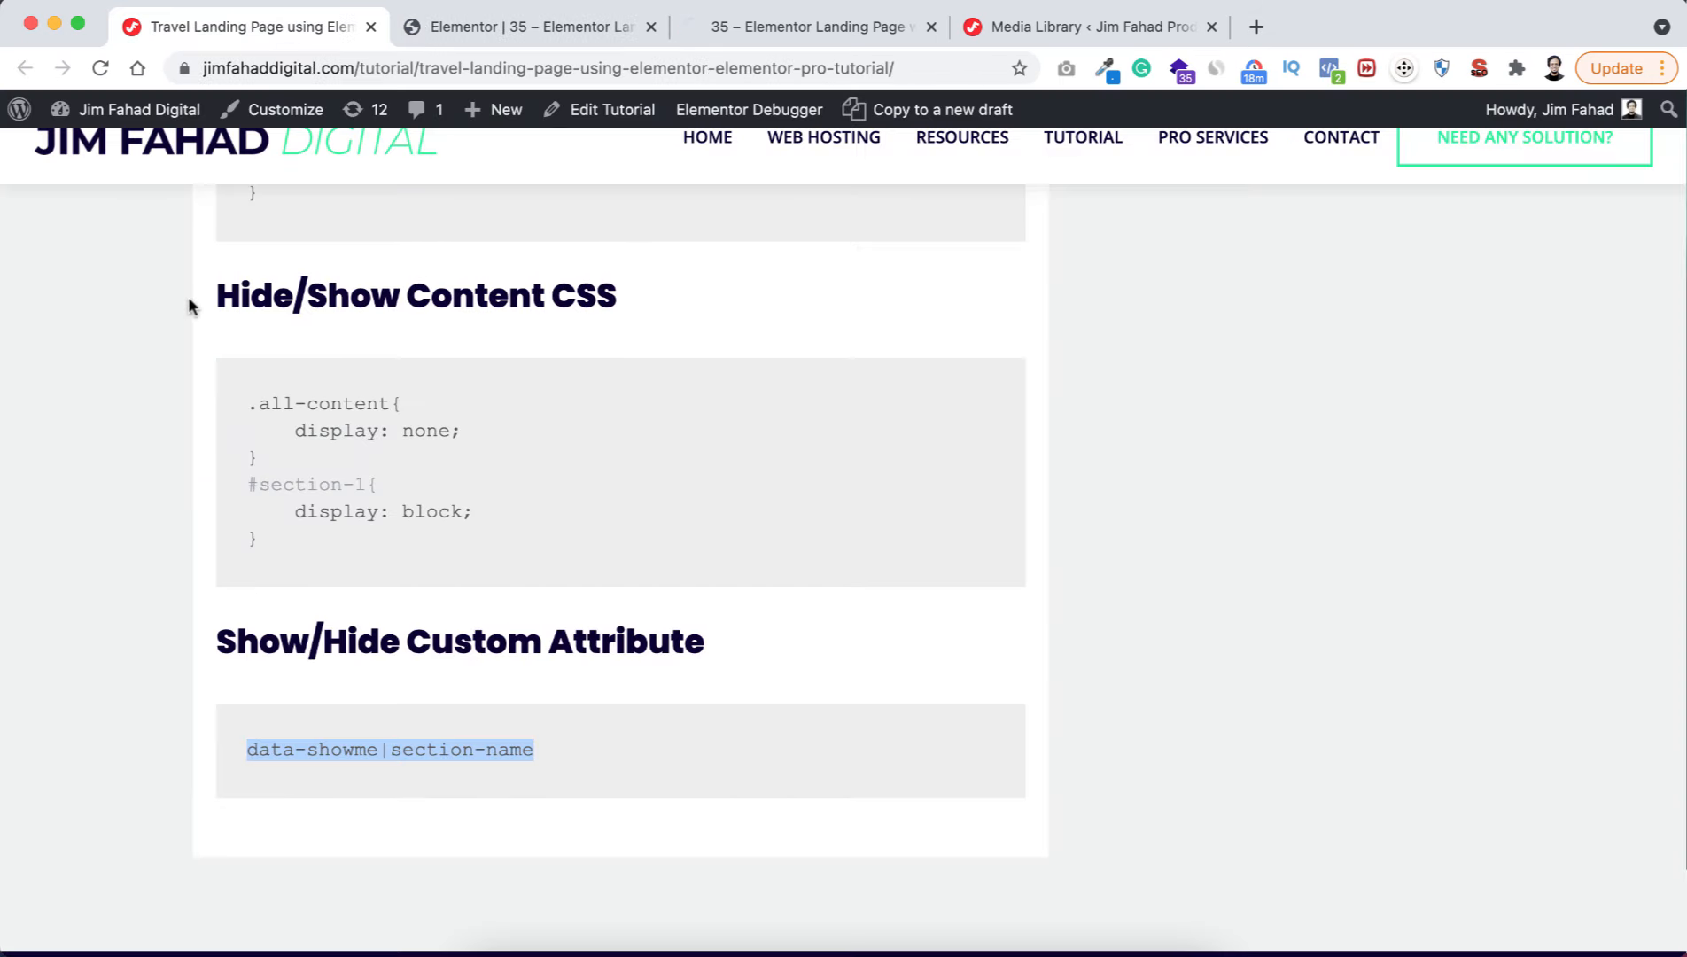
scroll(189, 305, up, 6)
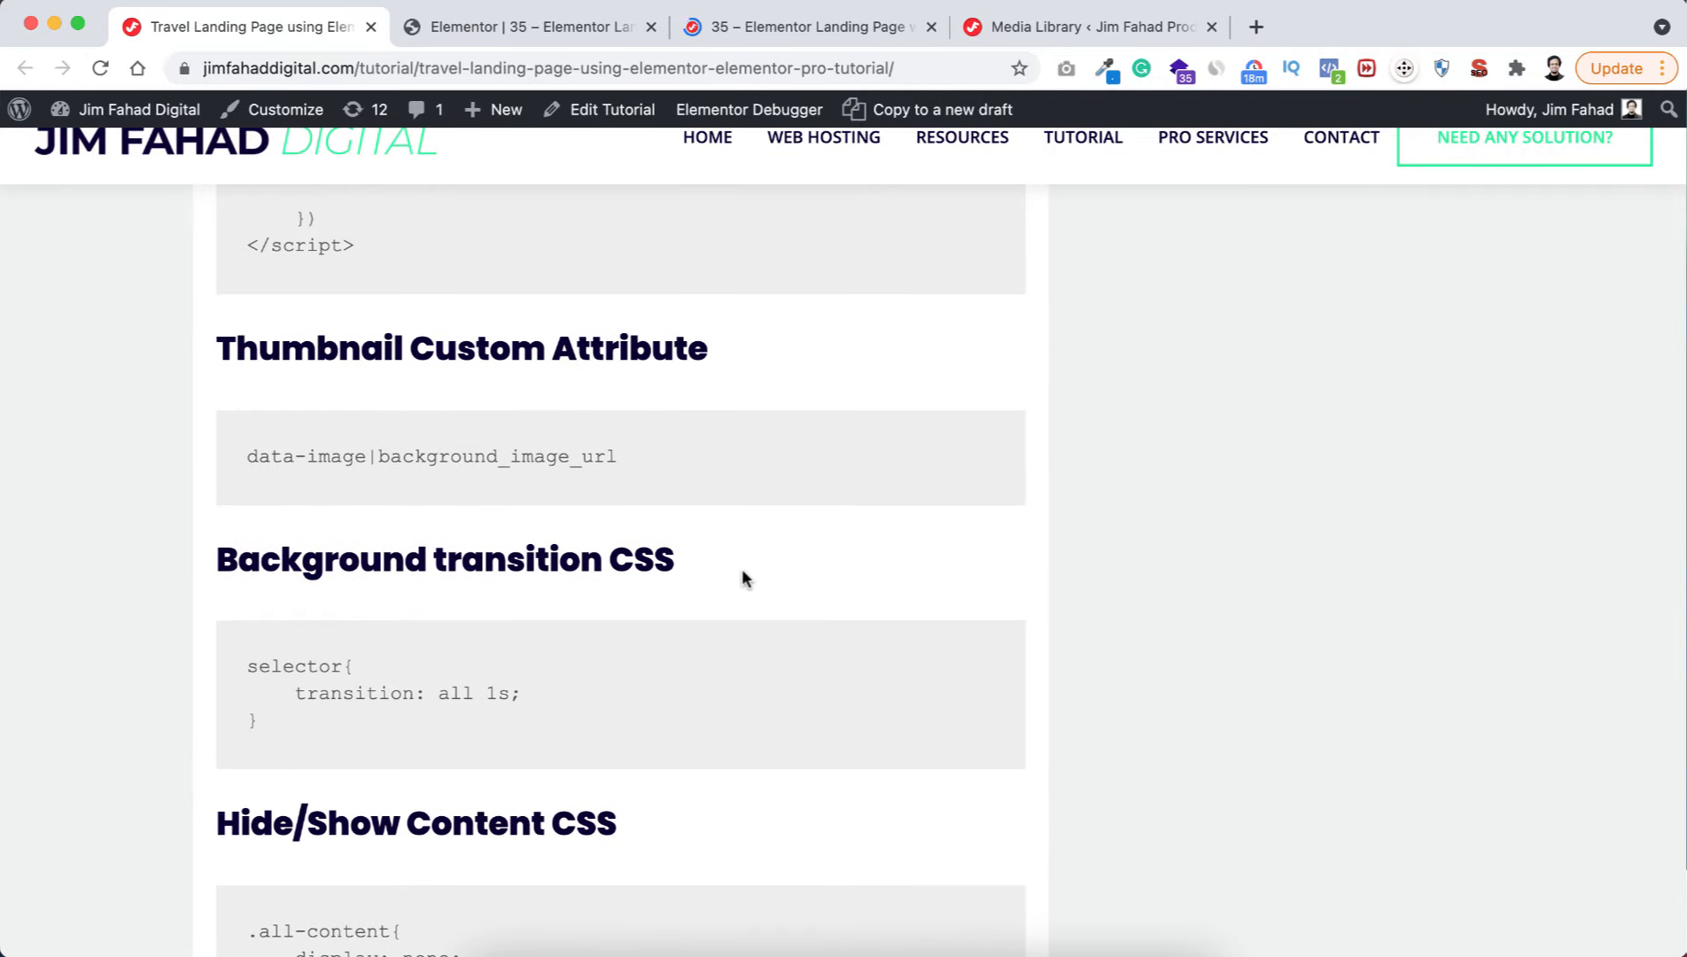
drag(247, 663, 247, 714)
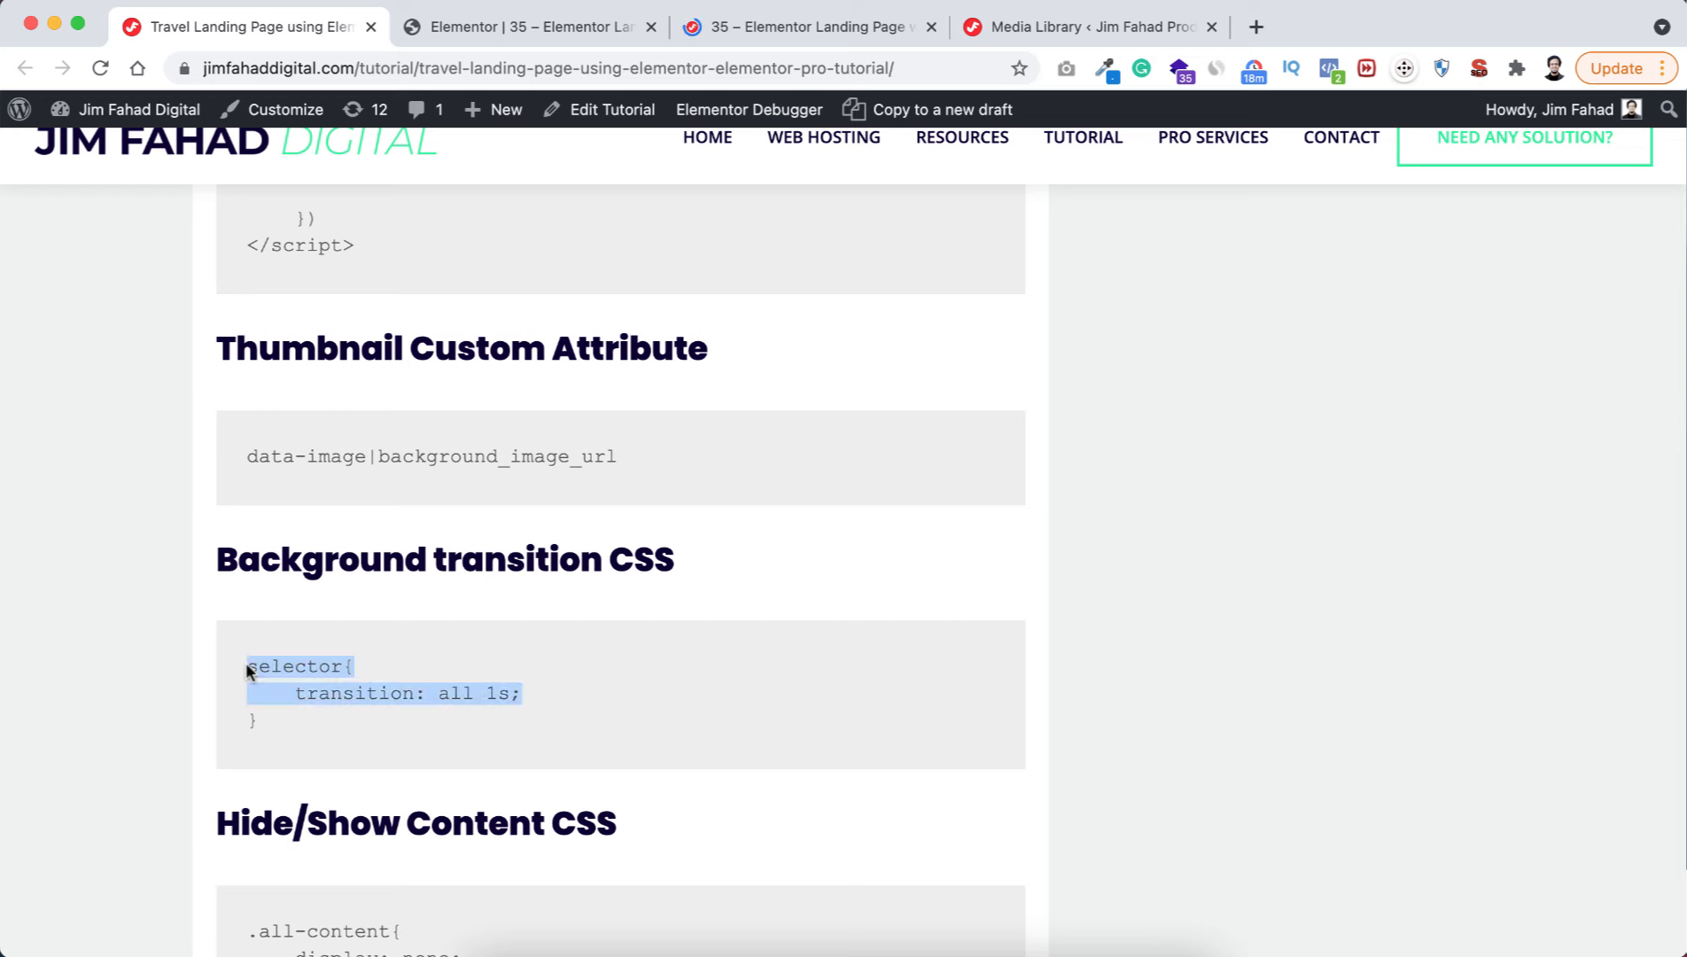
click(519, 29)
click(95, 699)
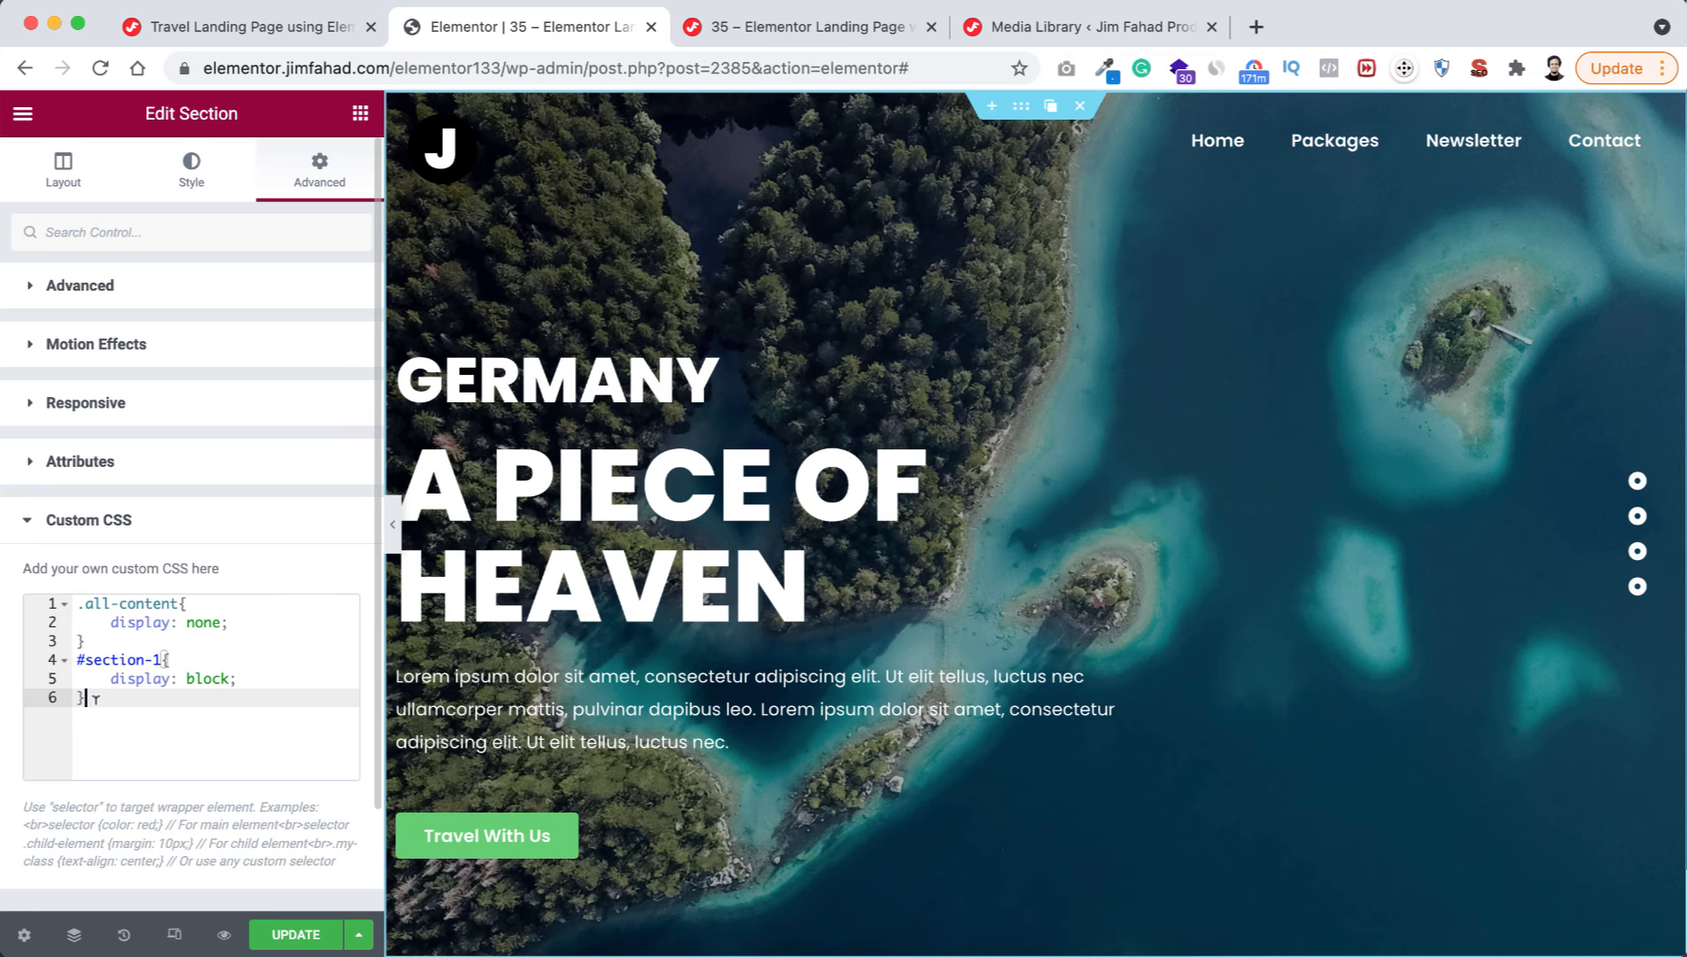
key(Return)
text(selector{     transition: all 1s; })
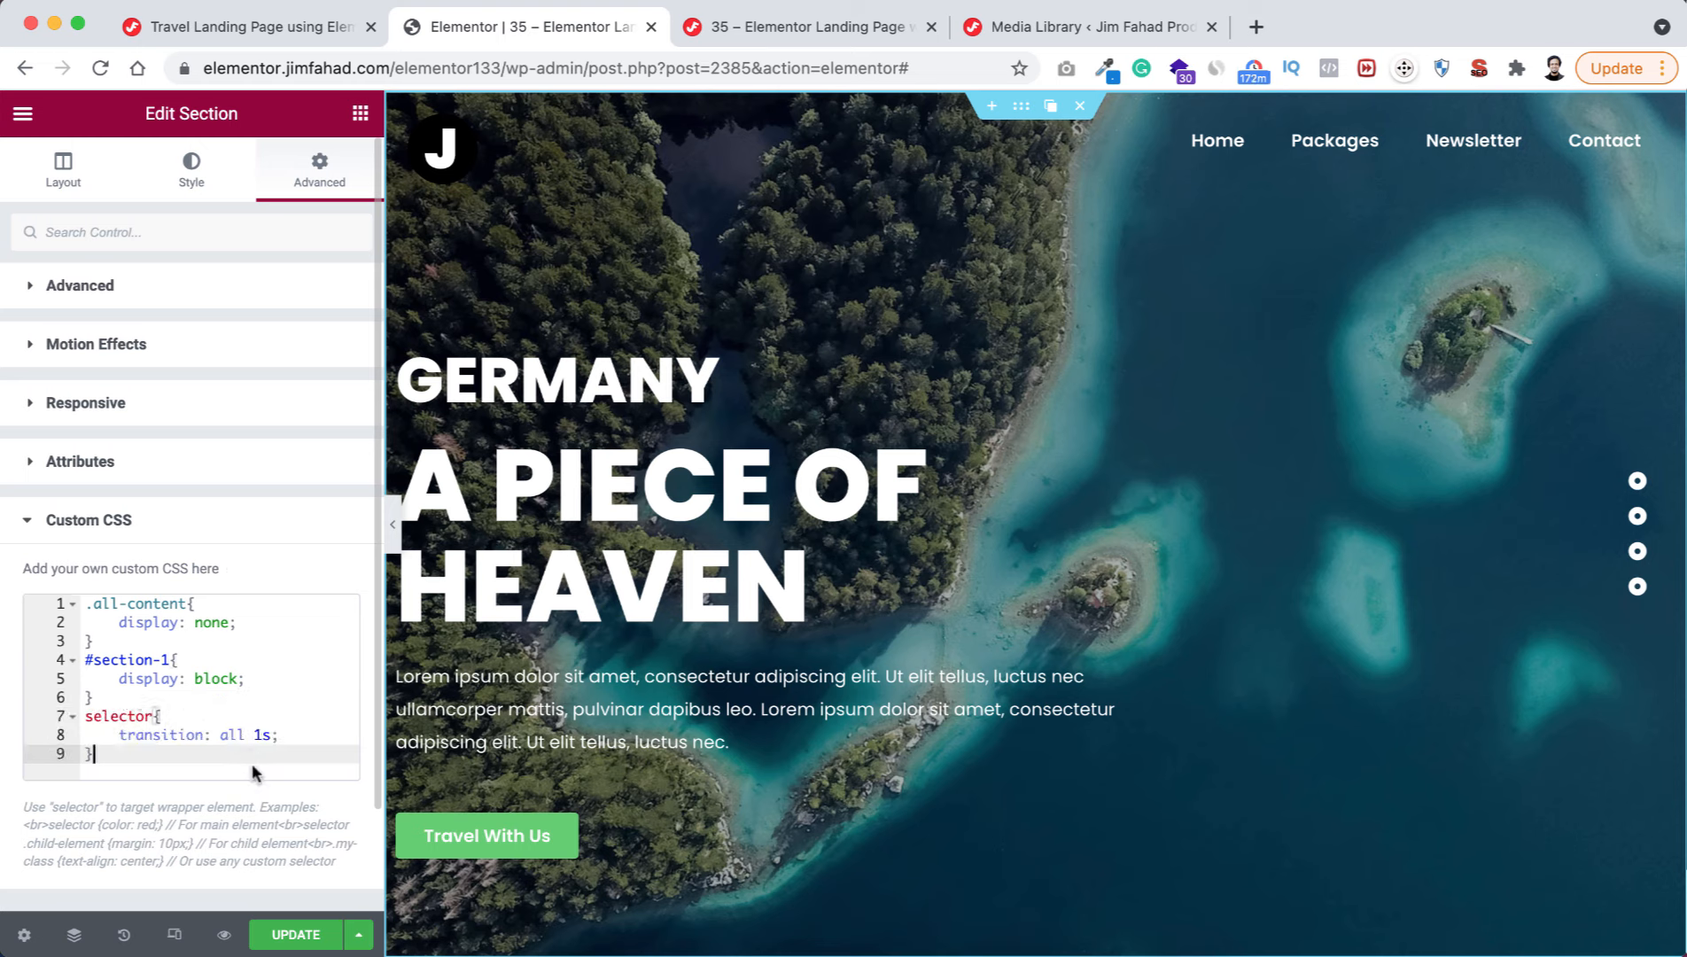
- Update the page, open its preview, and test the second, third, fourth and first dots for a smooth background transition
click(299, 934)
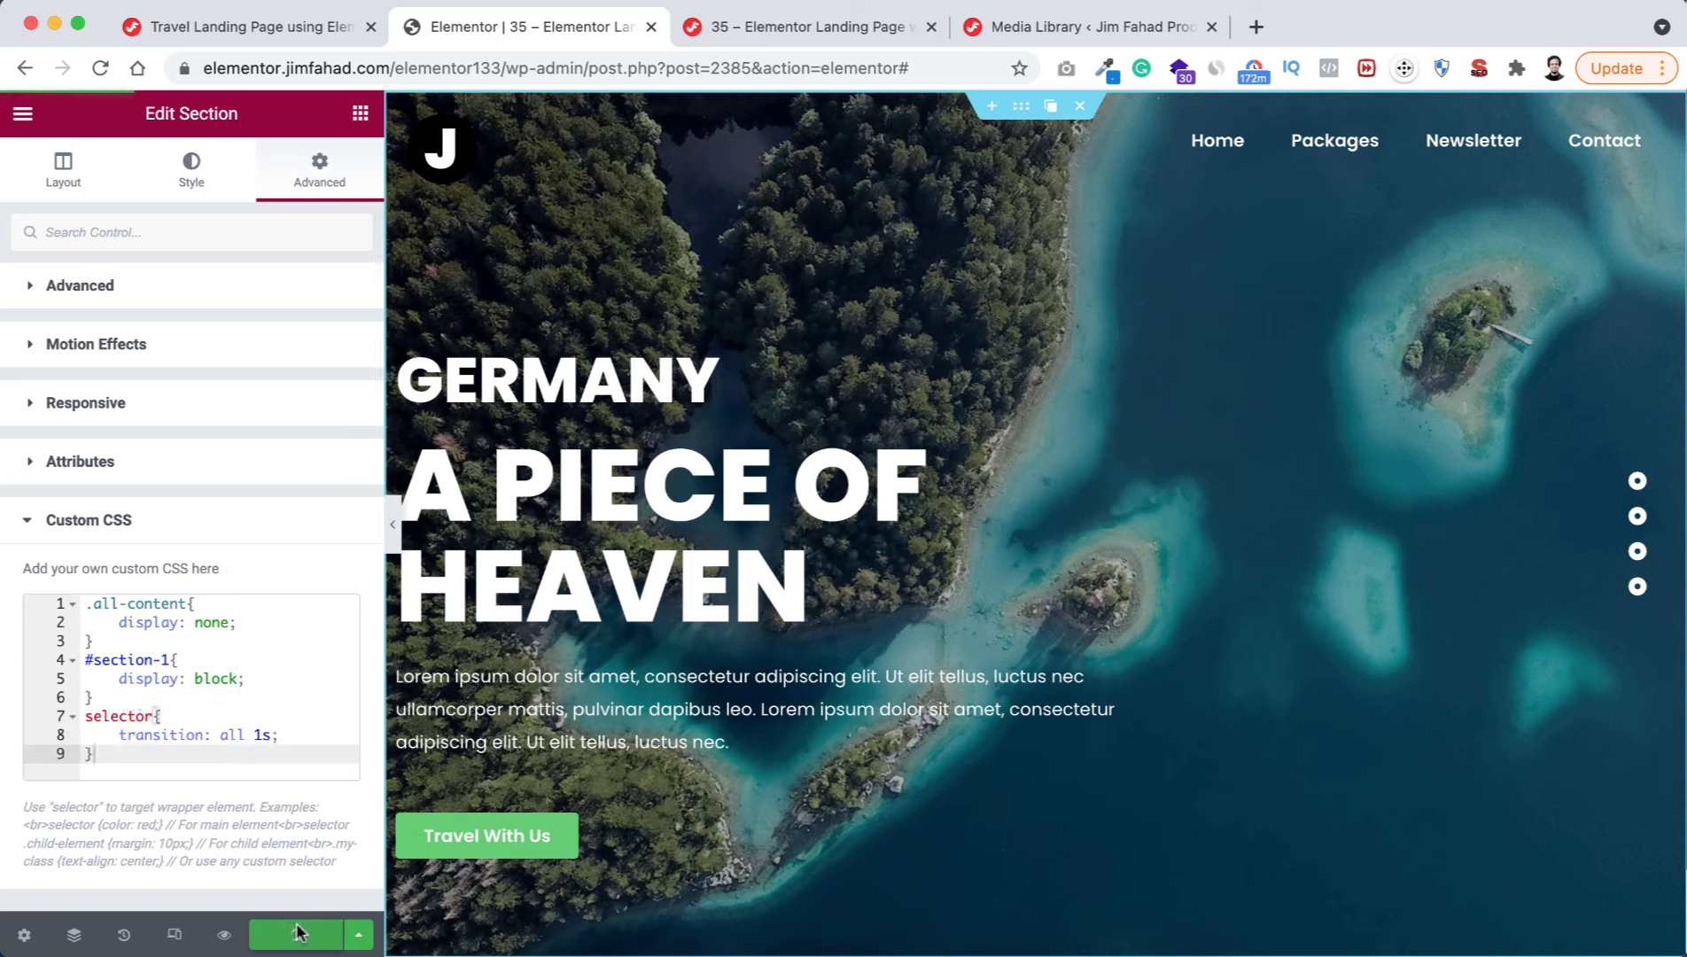
click(225, 936)
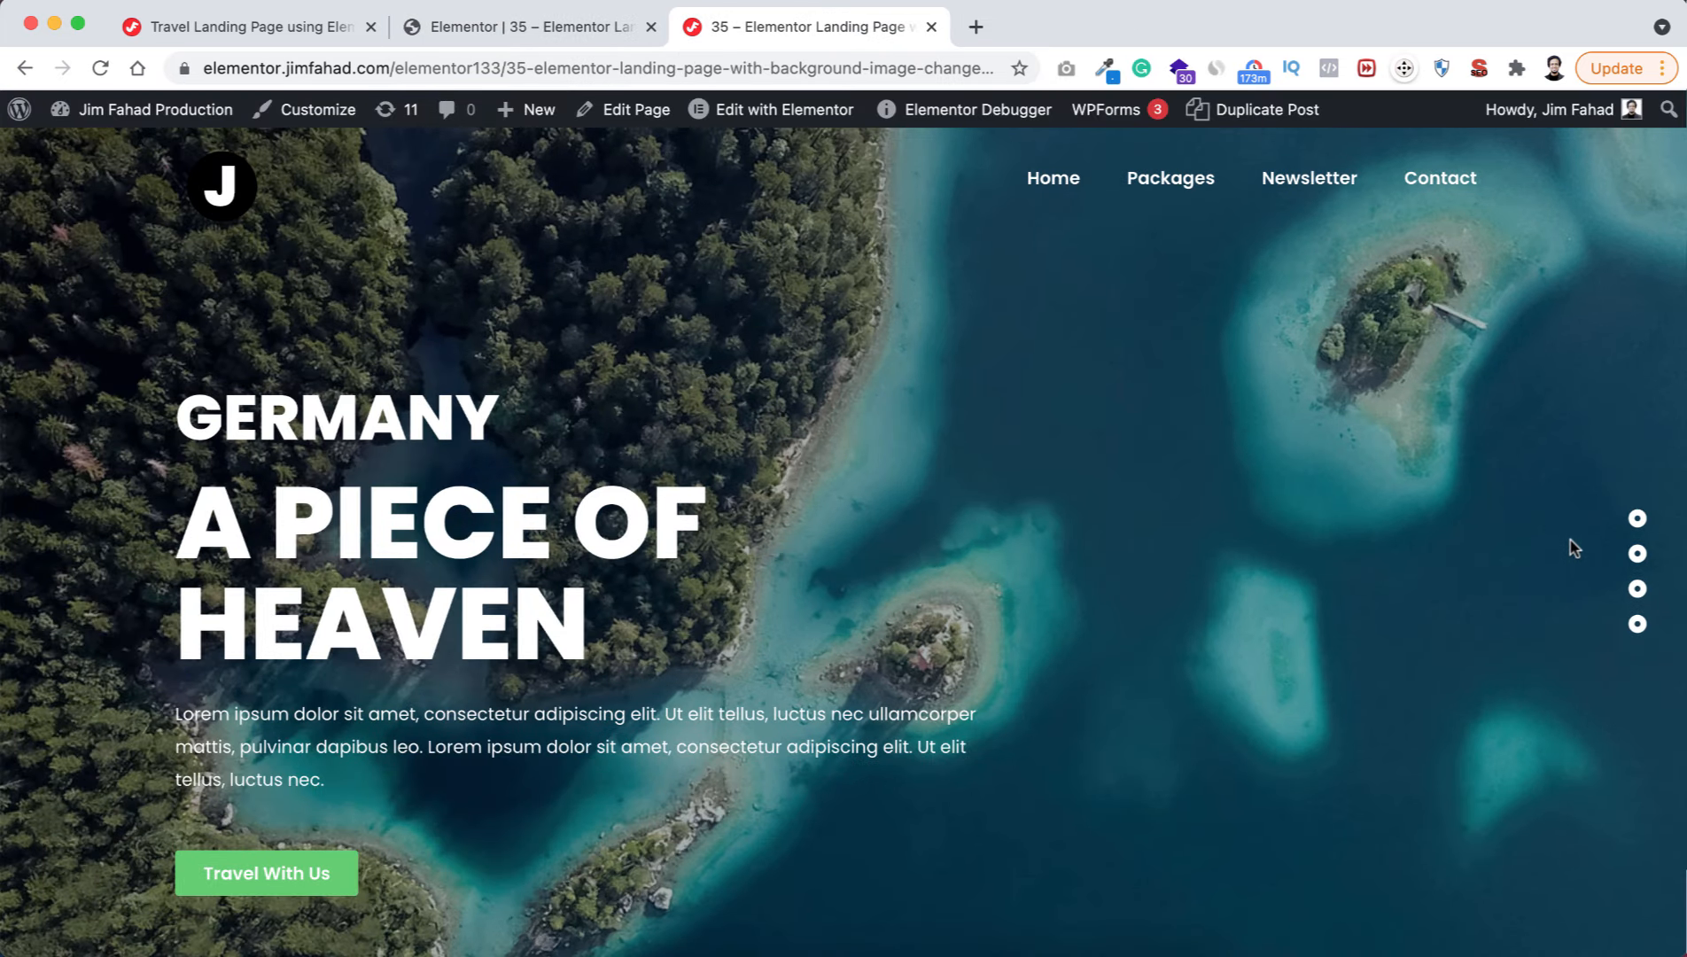
click(1636, 554)
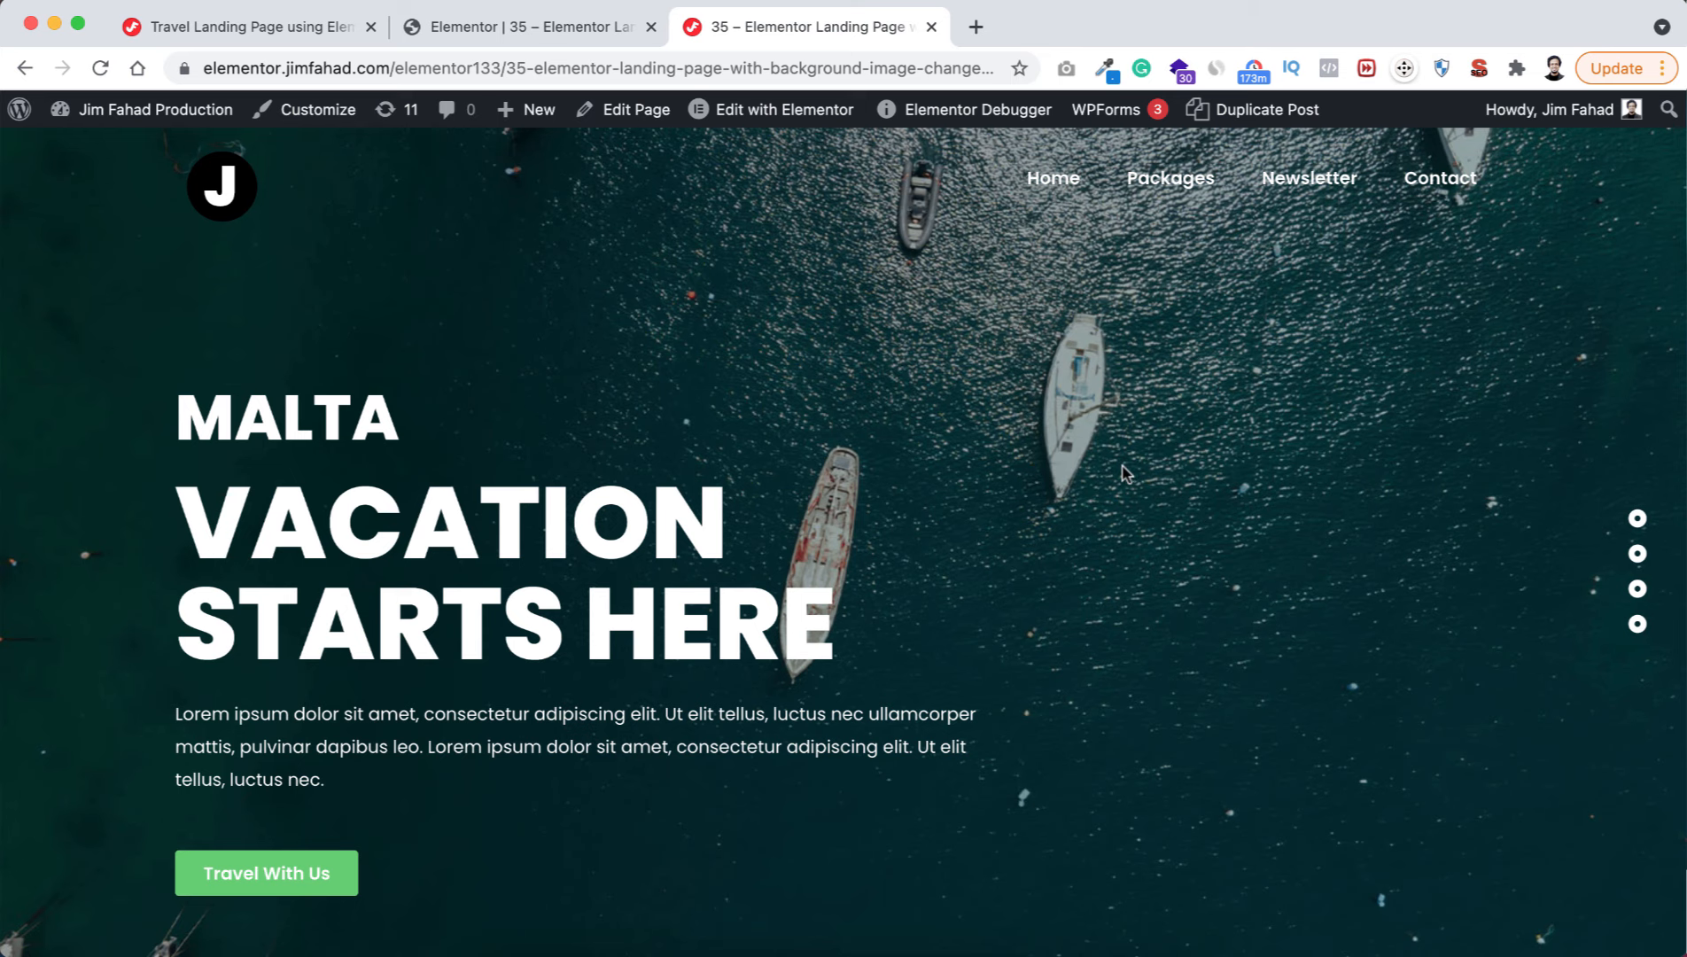
click(1637, 589)
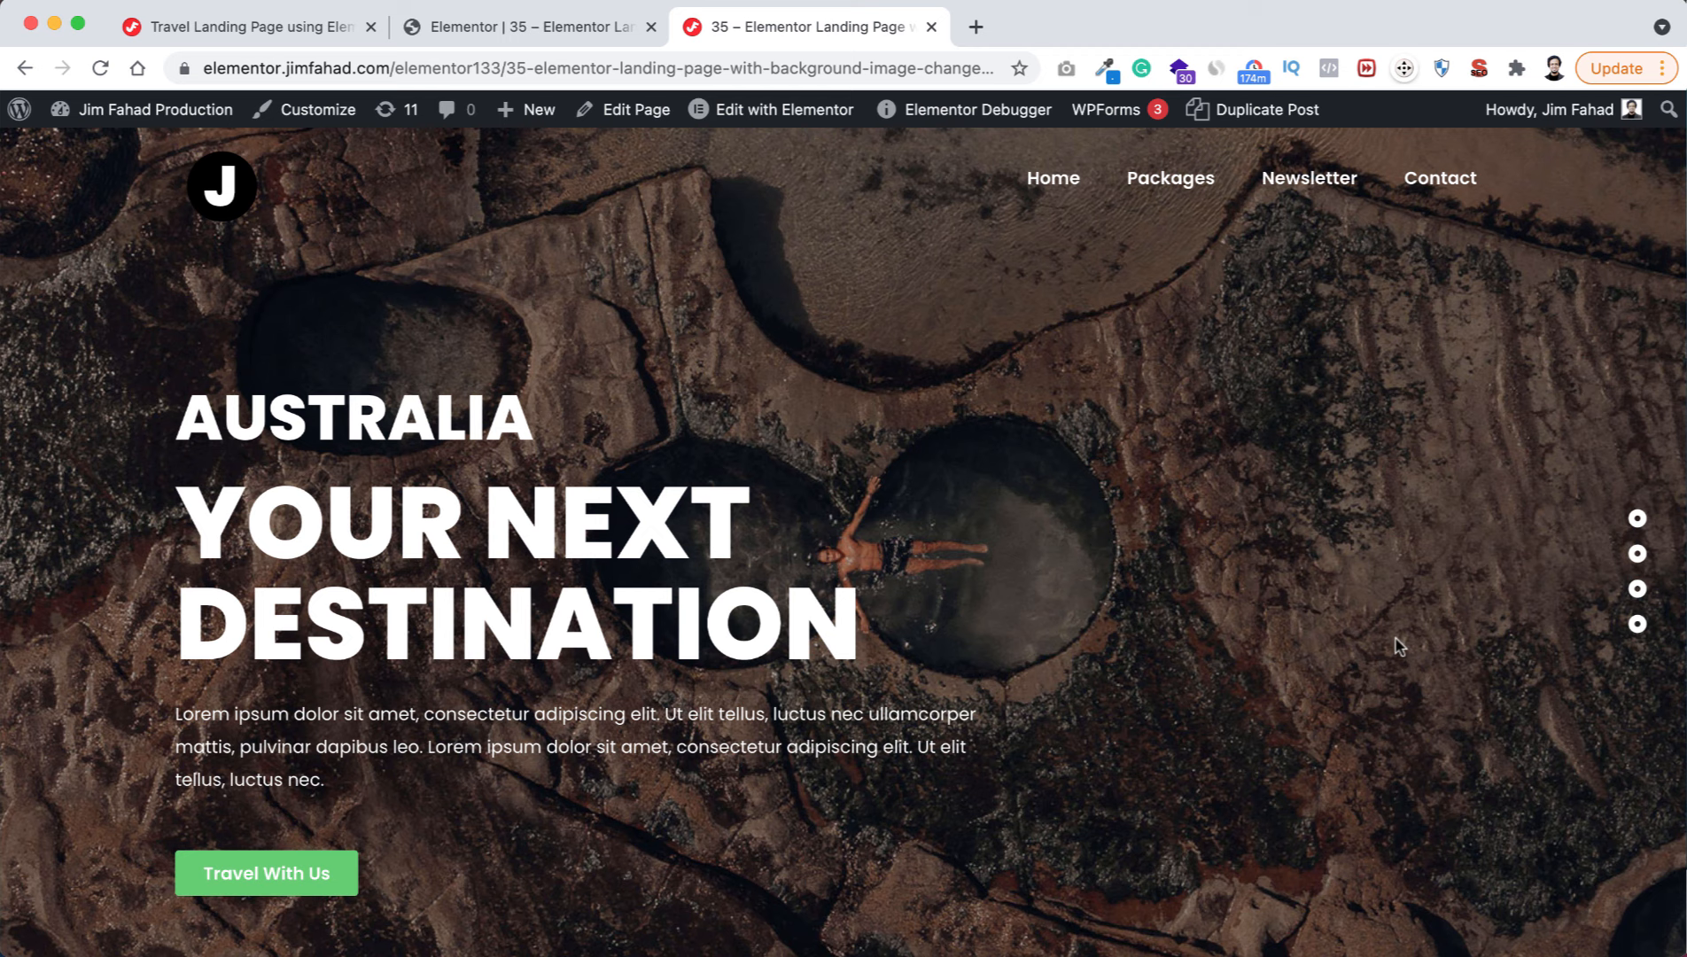
click(1638, 625)
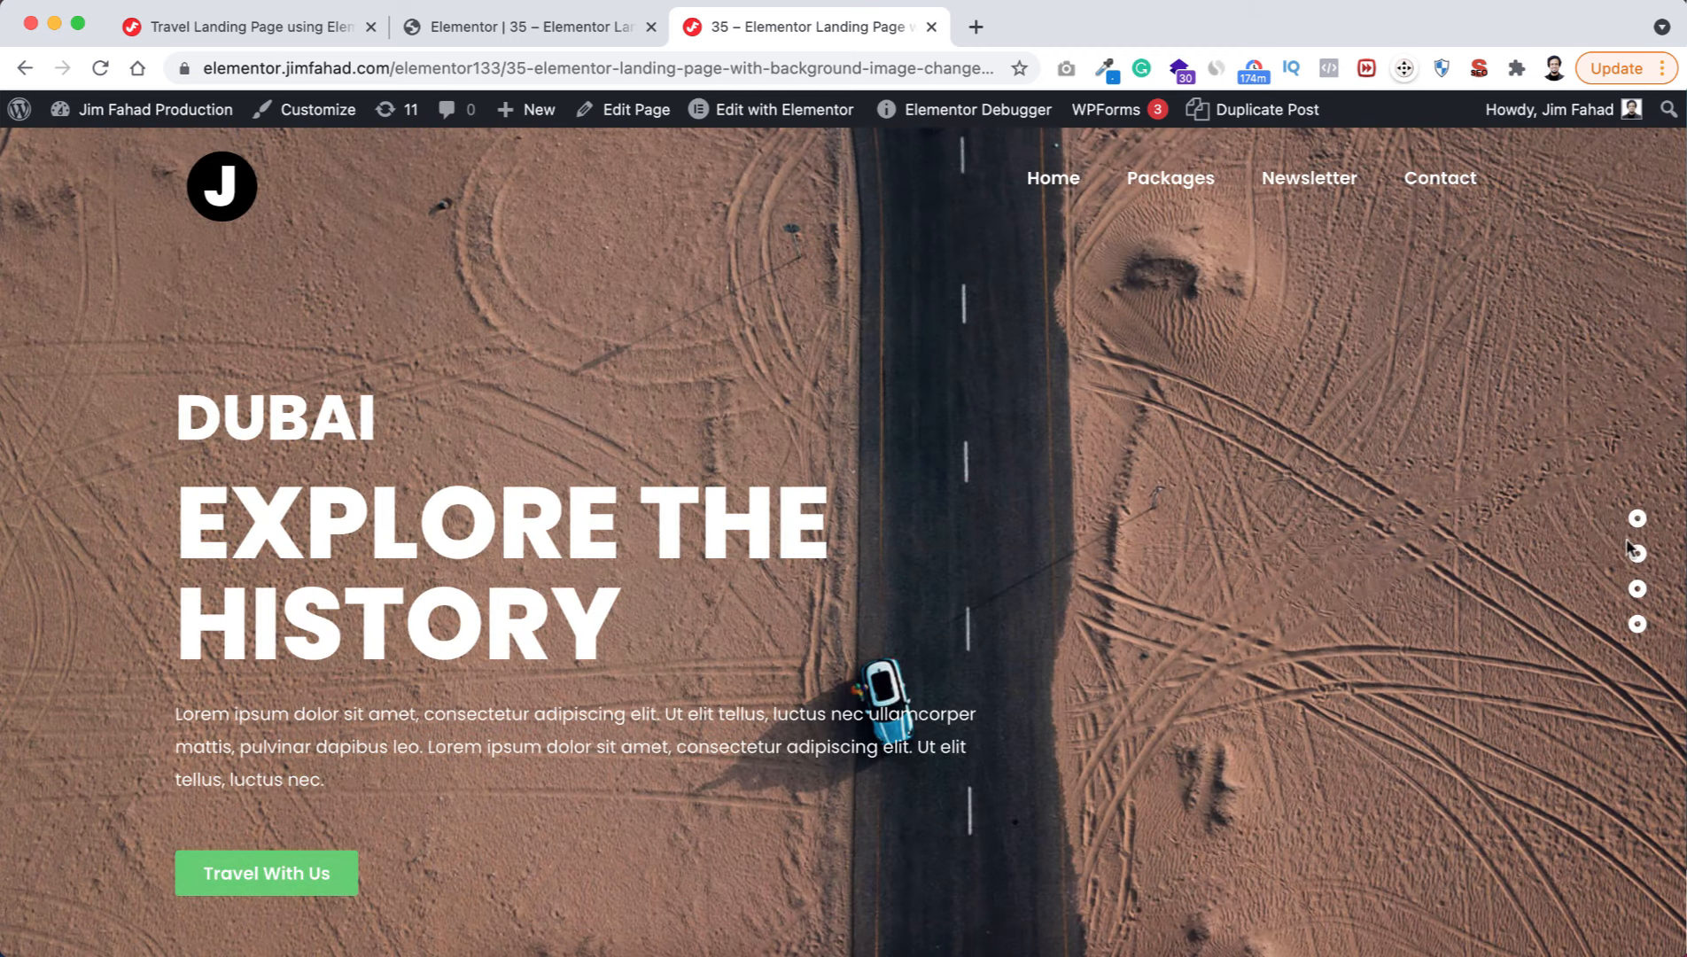
click(1638, 520)
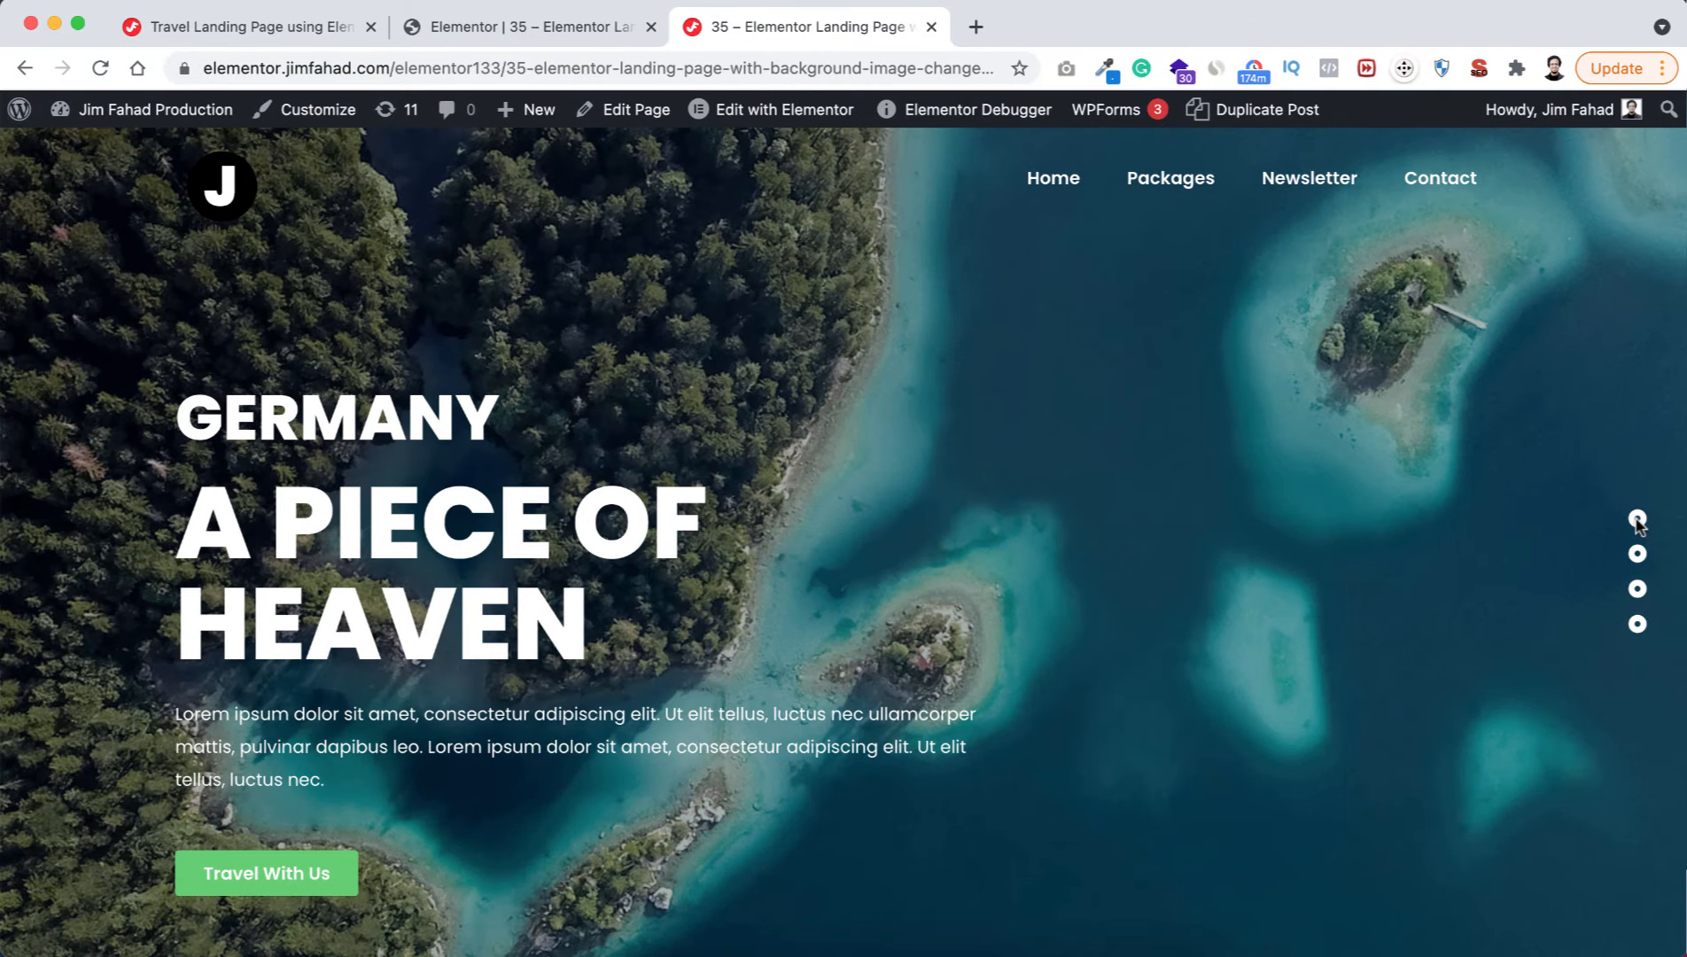
- Cycle through the dots again on the preview to review the background transitions and matching content for each destination
click(1637, 554)
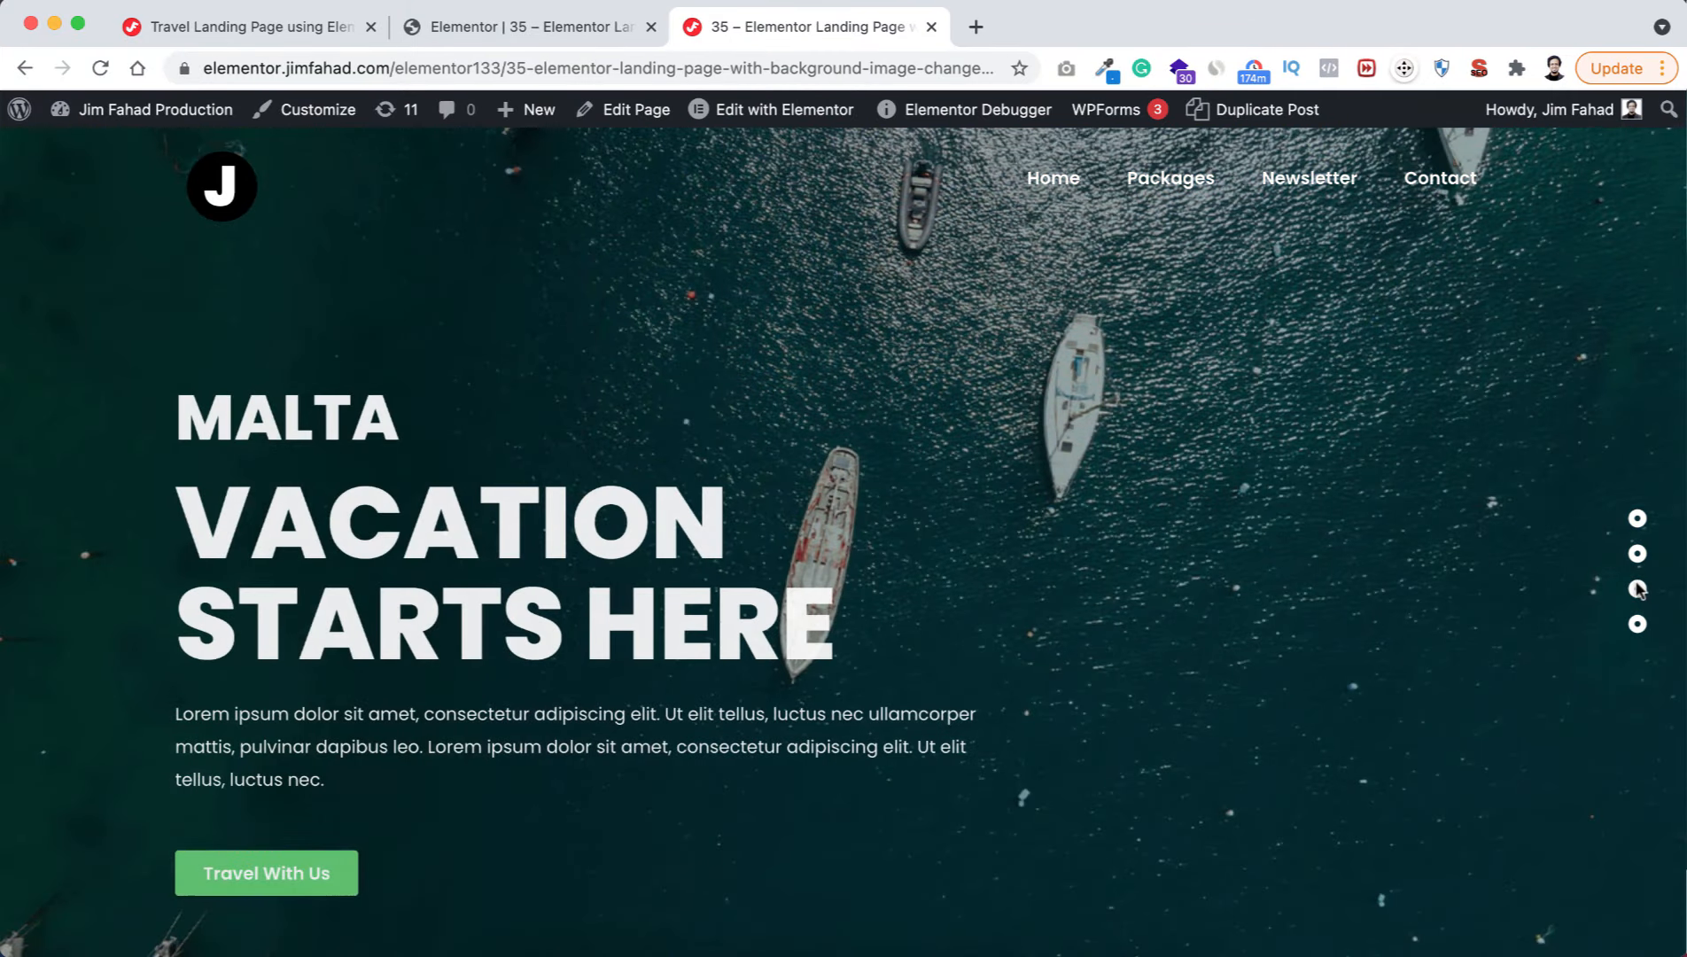
click(1638, 589)
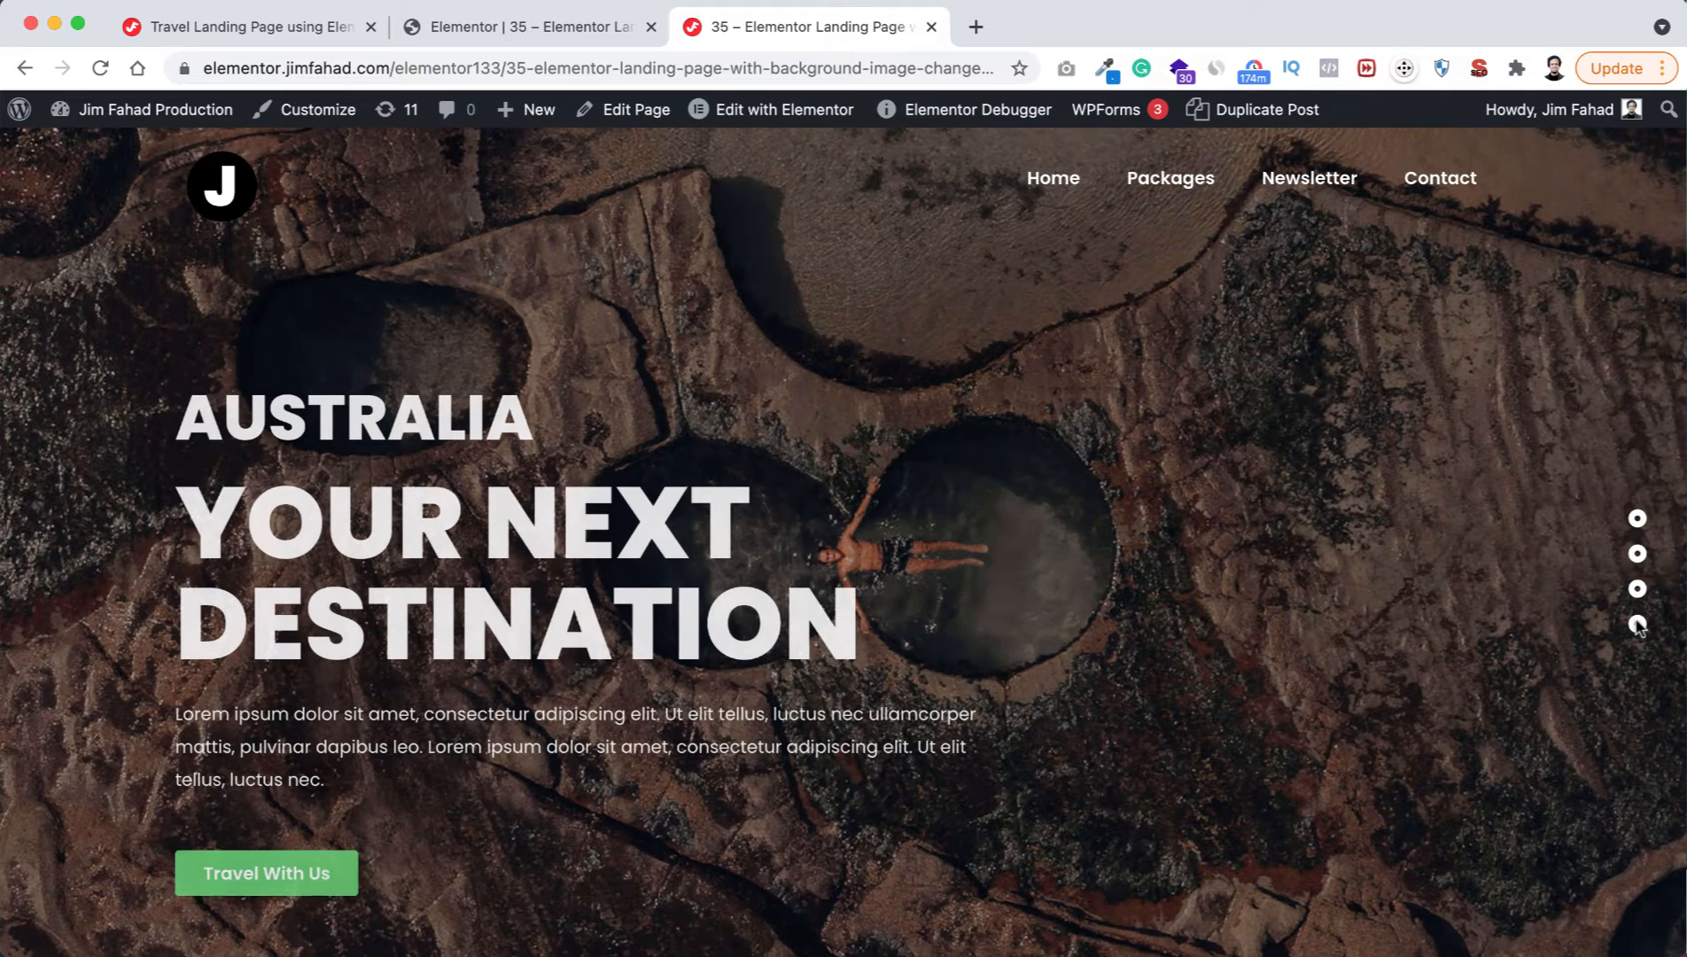
click(1638, 625)
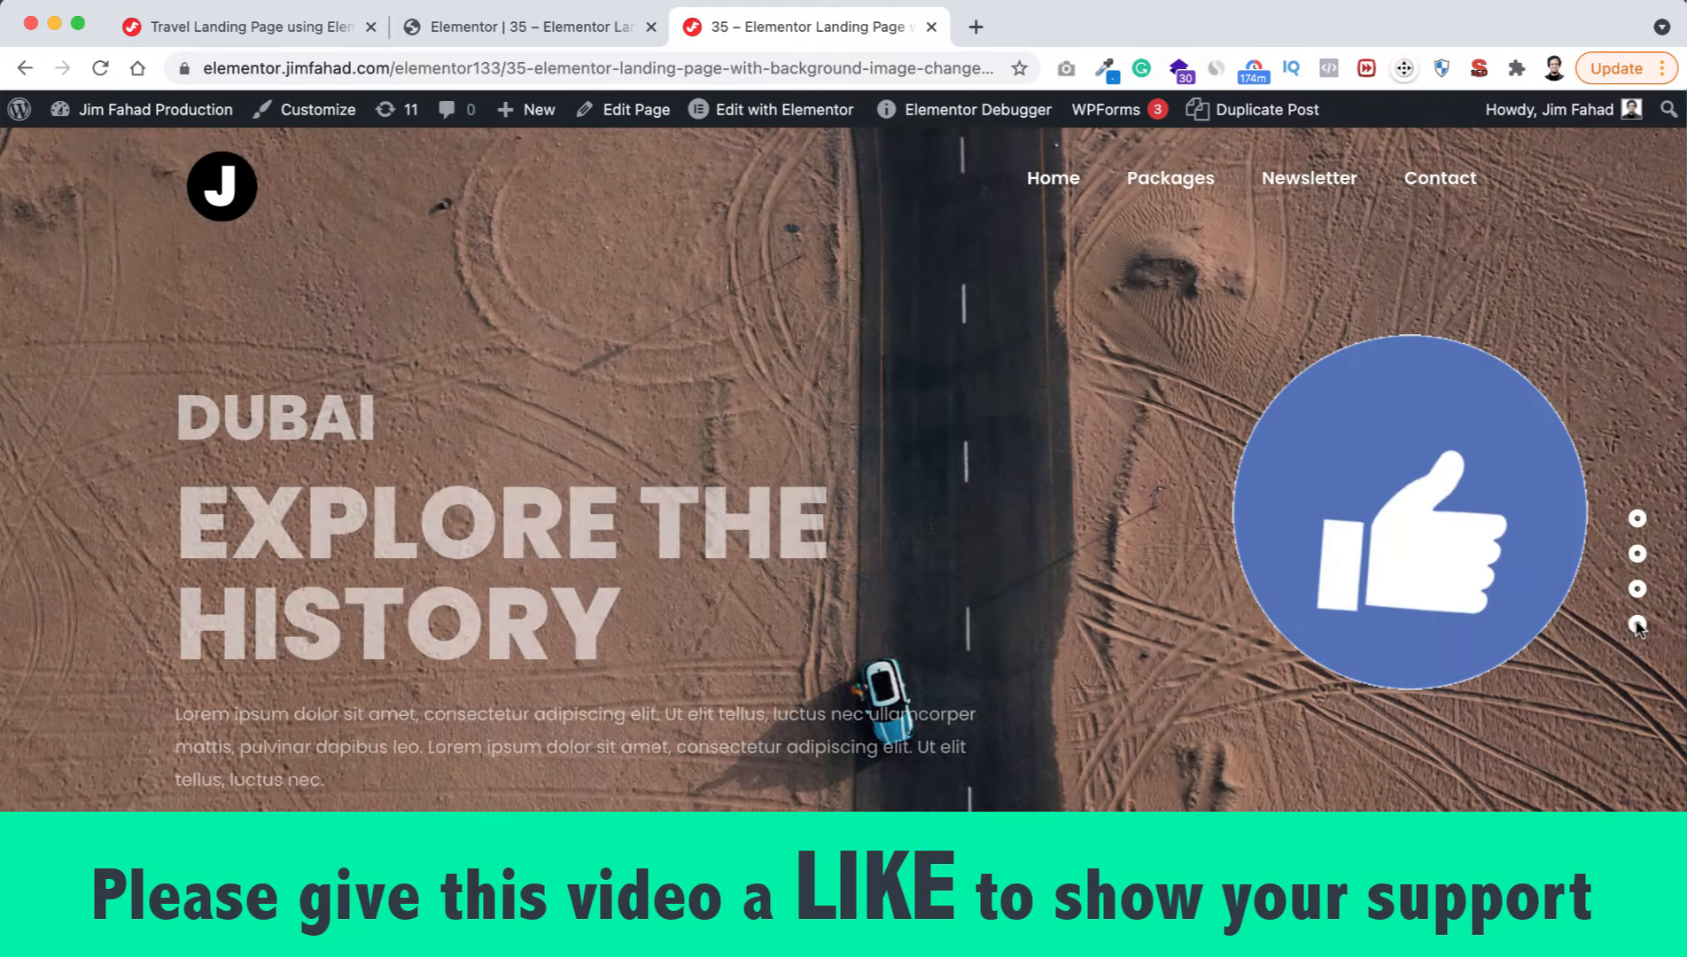
click(1637, 520)
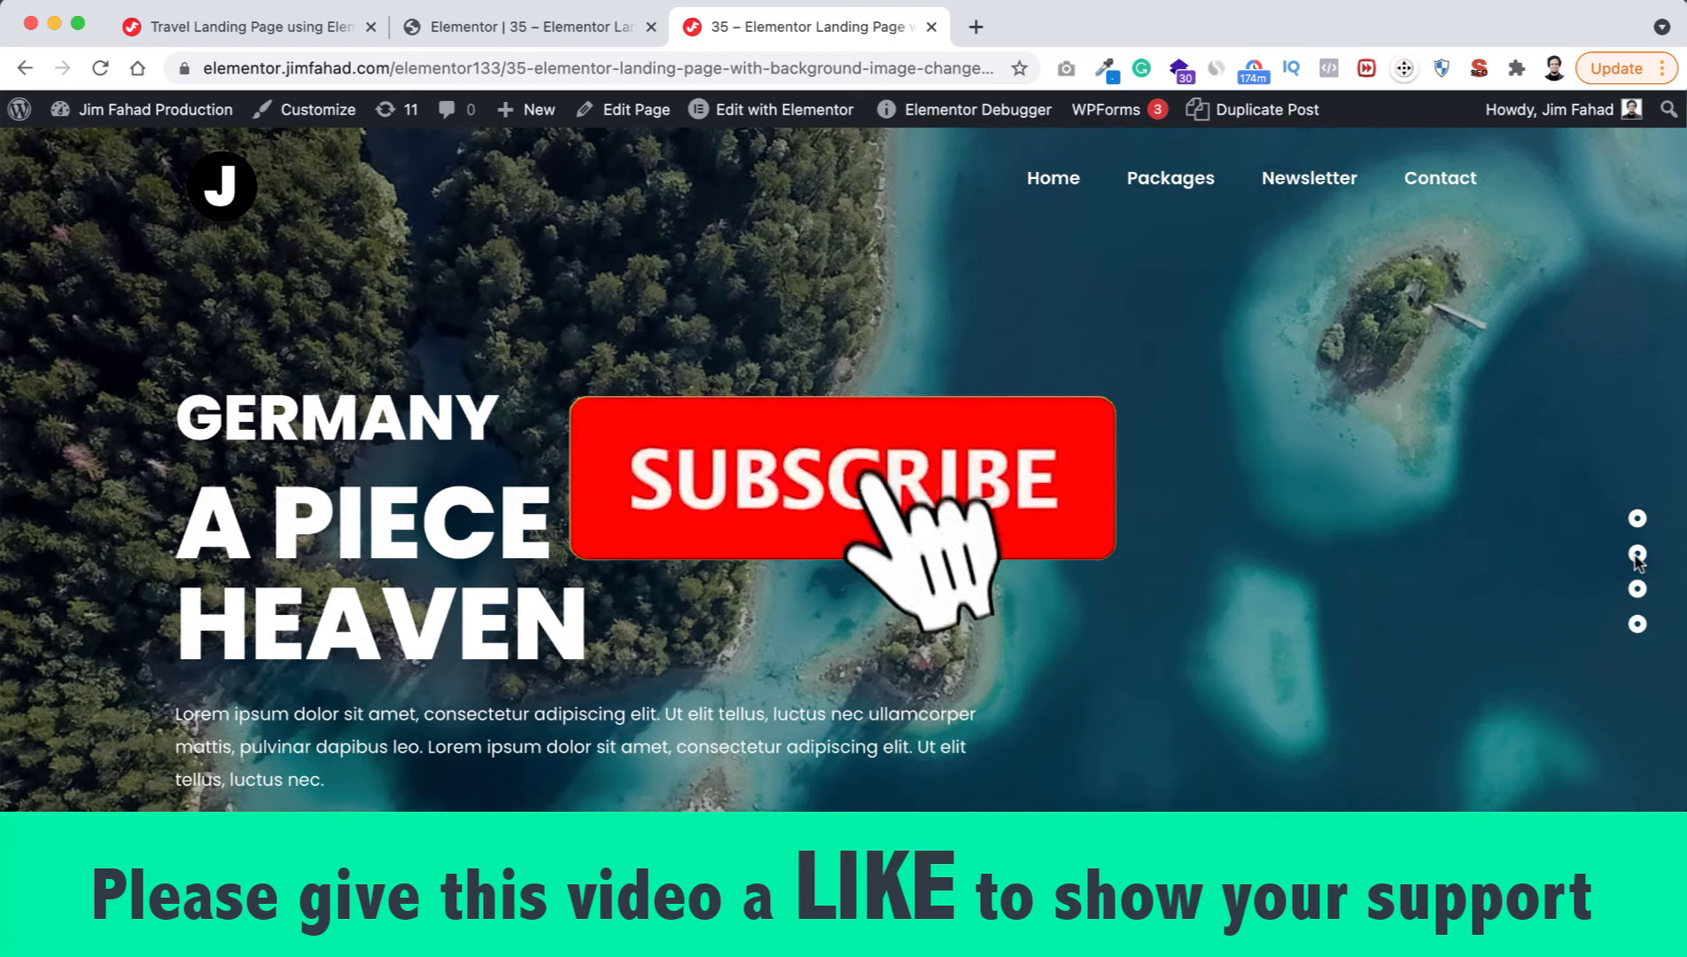
click(1637, 589)
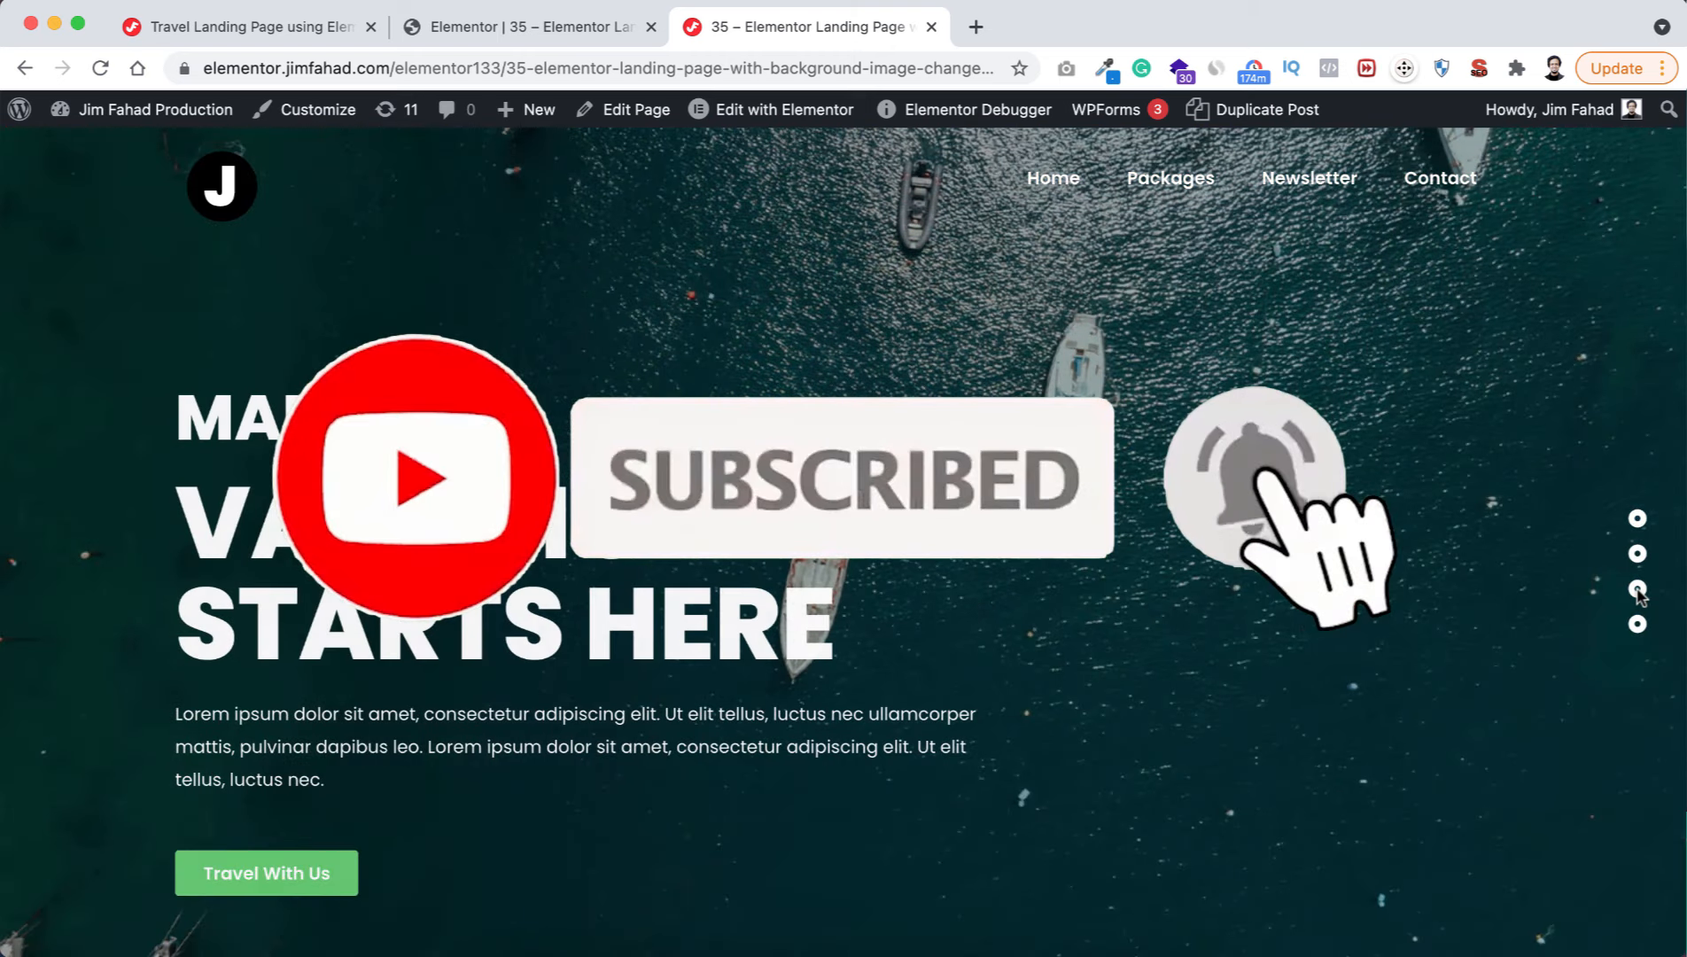
click(1637, 589)
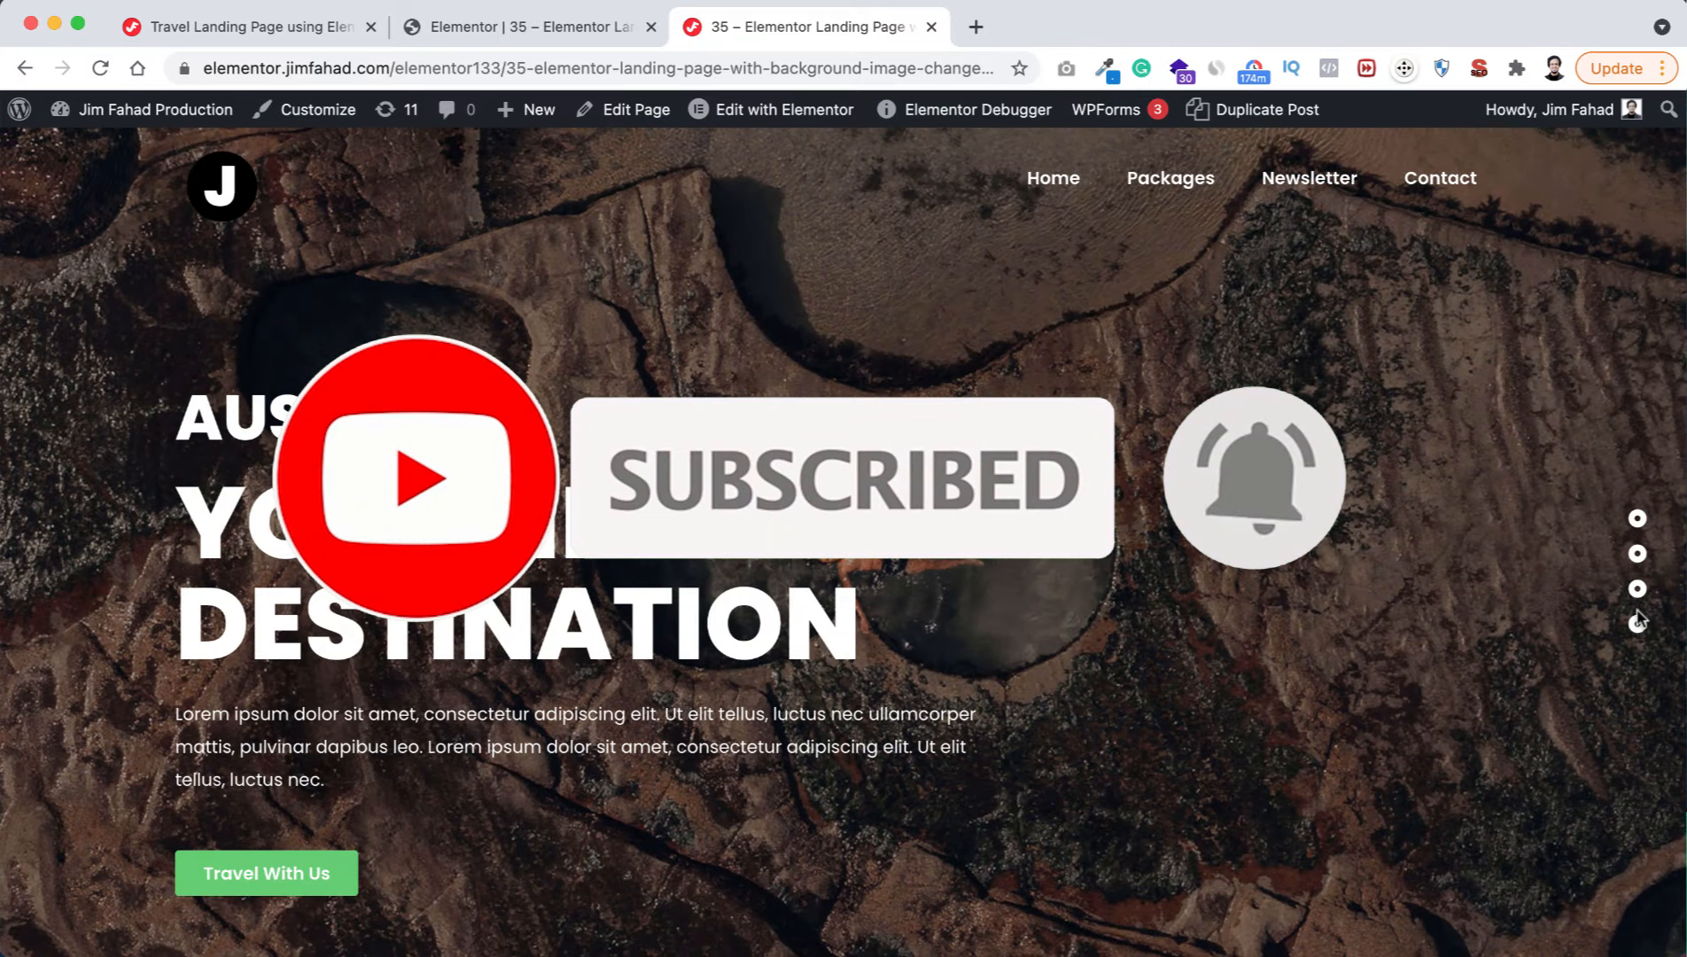